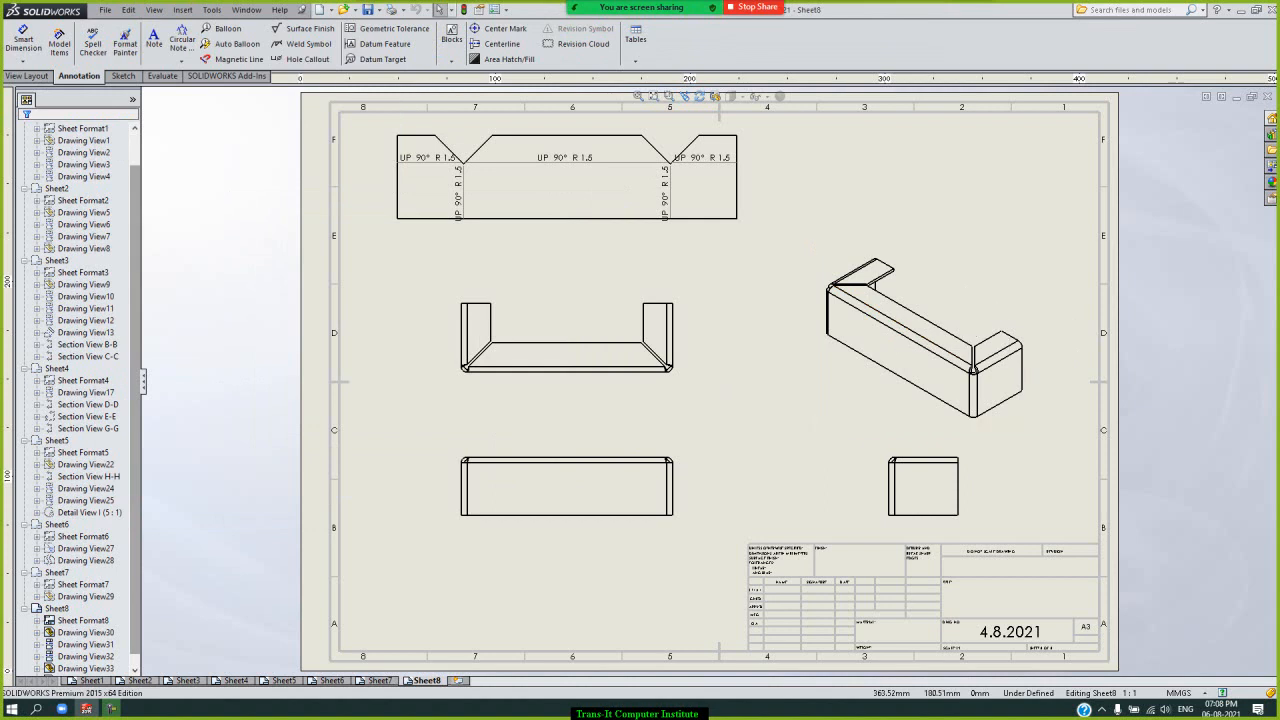
- Close the open drawing and create a new drawing on a standard A3 (ISO) sheet
{"action": "left_click", "coordinate": [1268, 97]}
{"action": "left_click", "coordinate": [105, 10]}
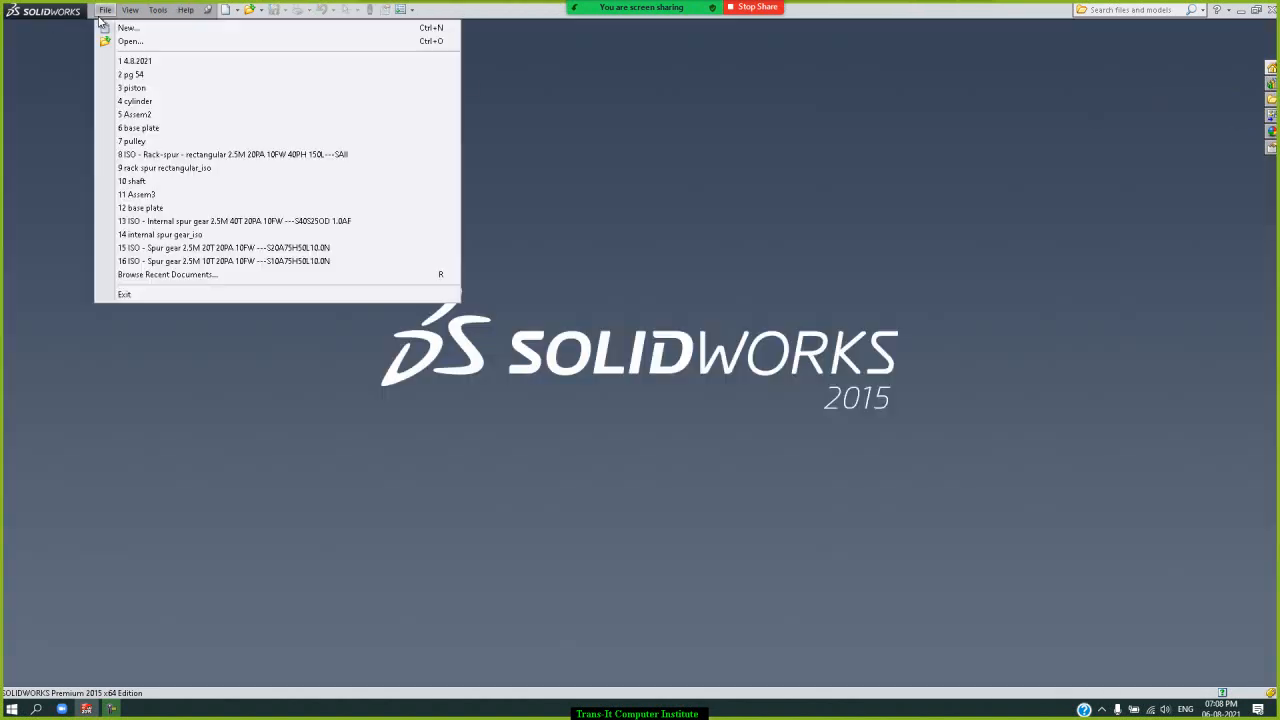
{"action": "left_click", "coordinate": [125, 28]}
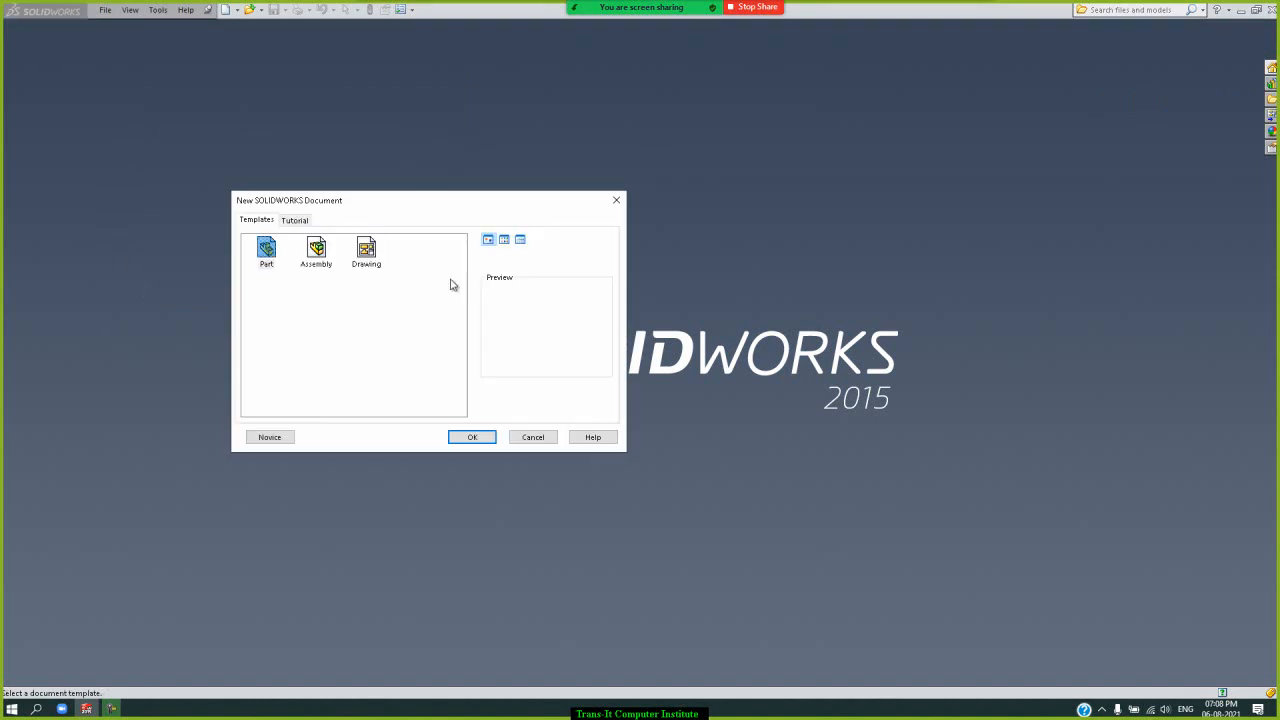
{"action": "left_click", "coordinate": [366, 258]}
{"action": "left_click", "coordinate": [451, 437]}
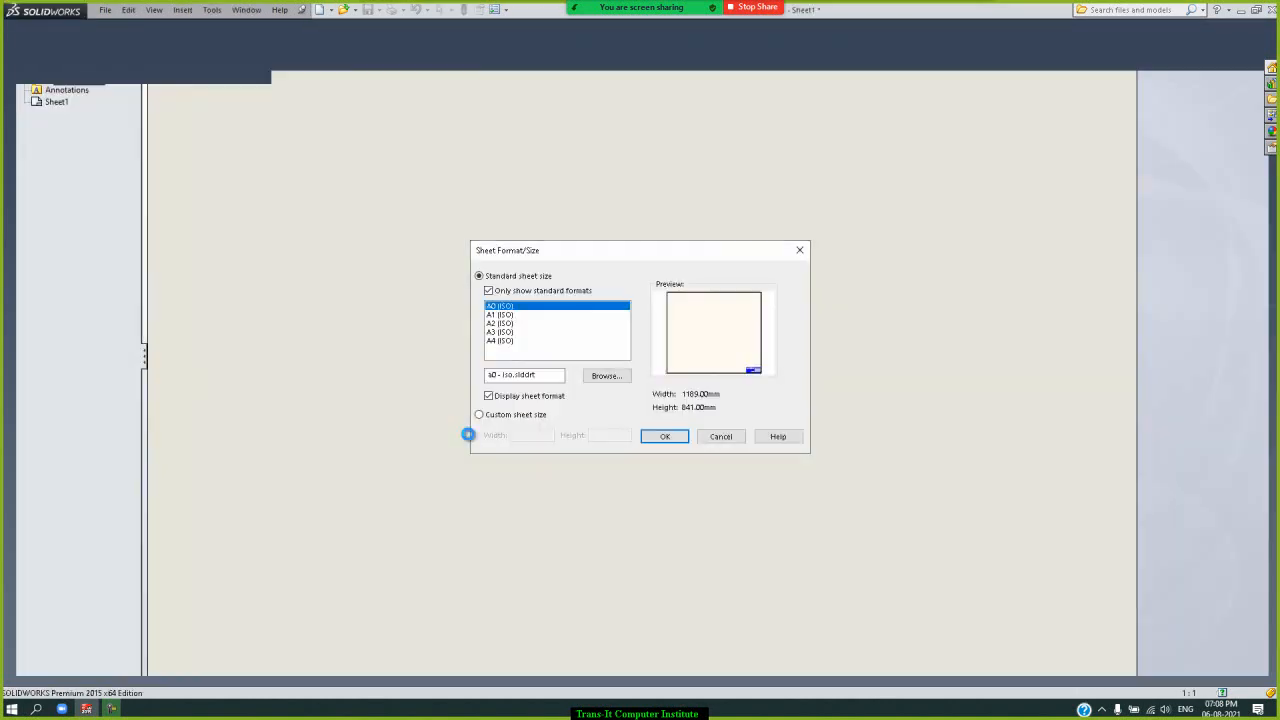
{"action": "left_click", "coordinate": [502, 341]}
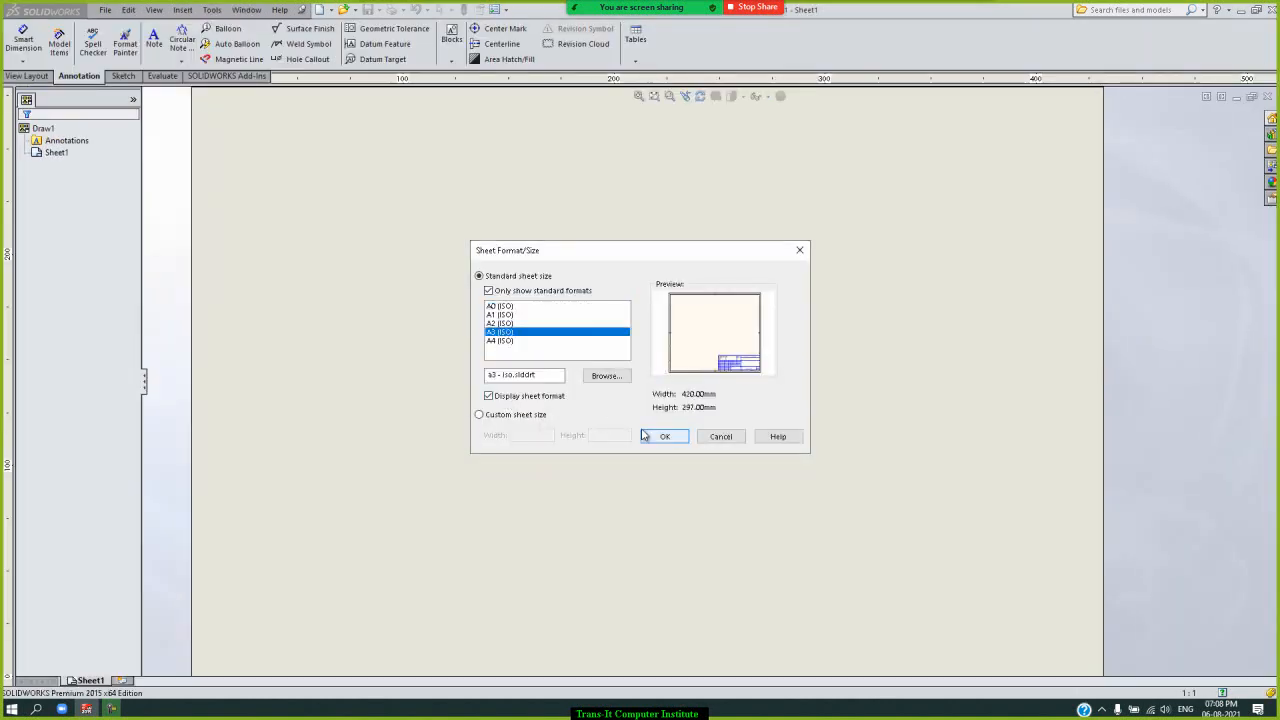
{"action": "left_click", "coordinate": [676, 437]}
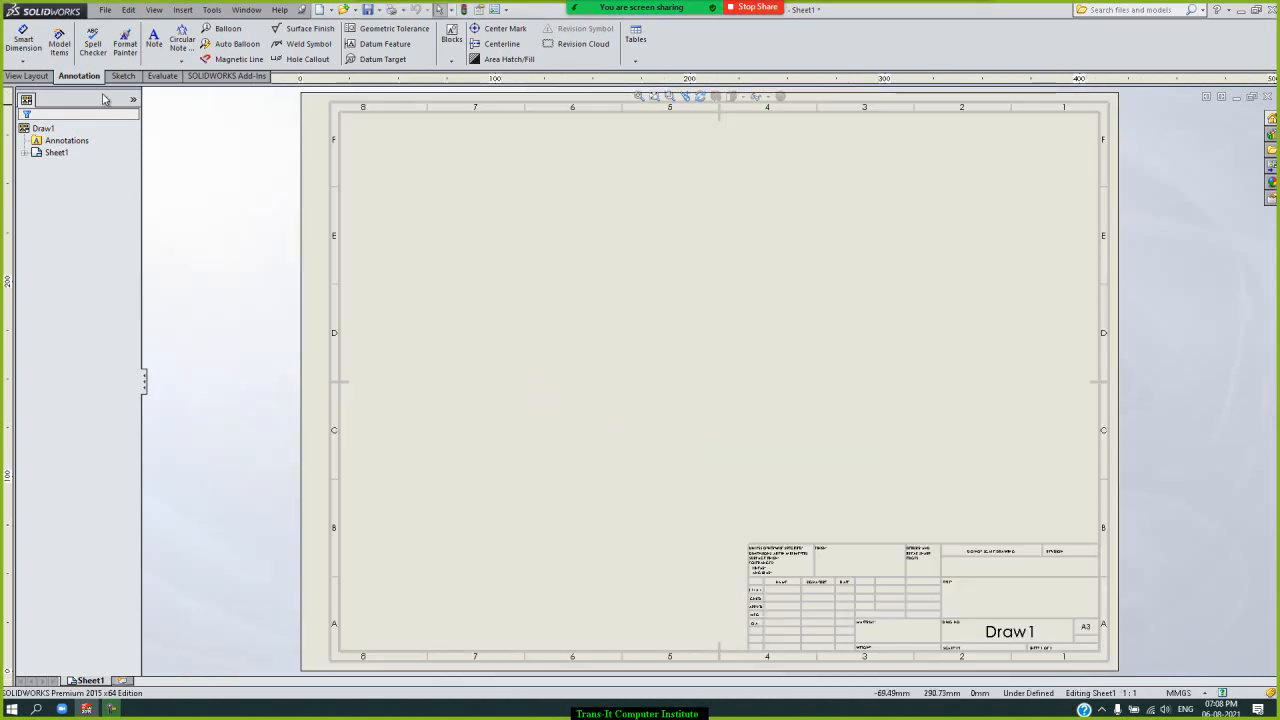
- Insert the standard three views of the part pg55 from the drafting folder
{"action": "left_click", "coordinate": [27, 77]}
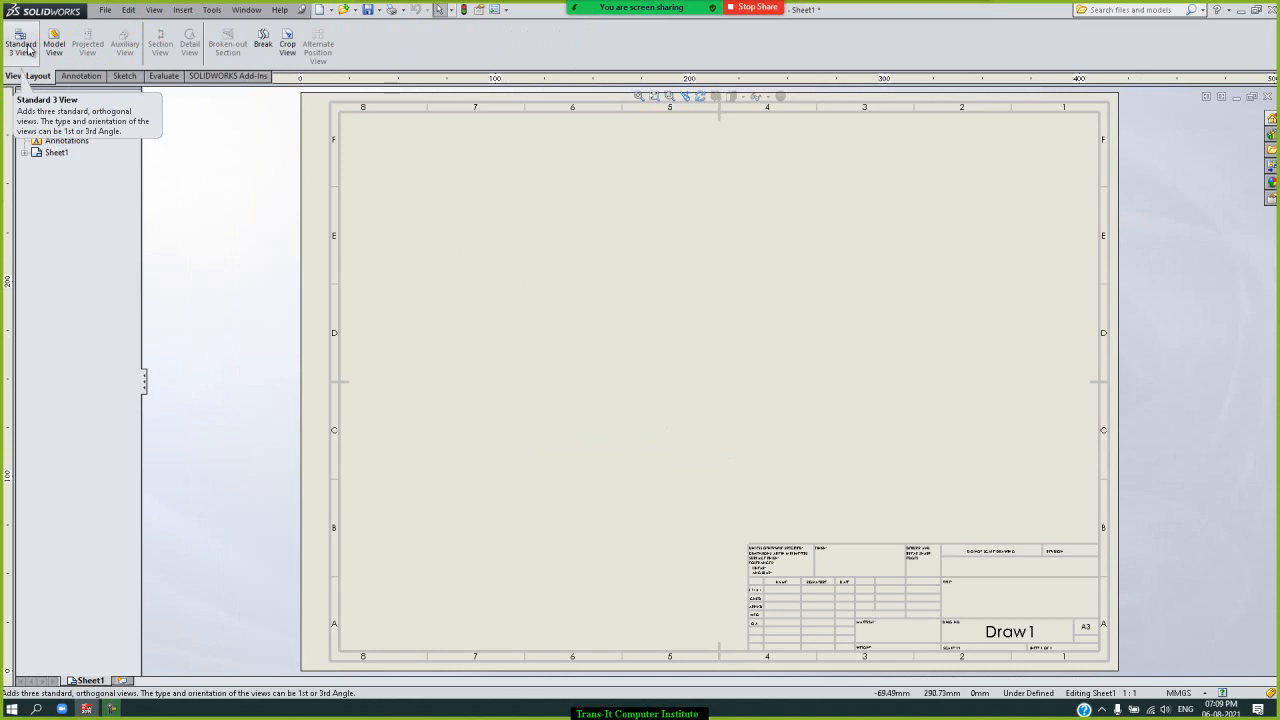
{"action": "left_click", "coordinate": [28, 50]}
{"action": "left_click", "coordinate": [278, 321]}
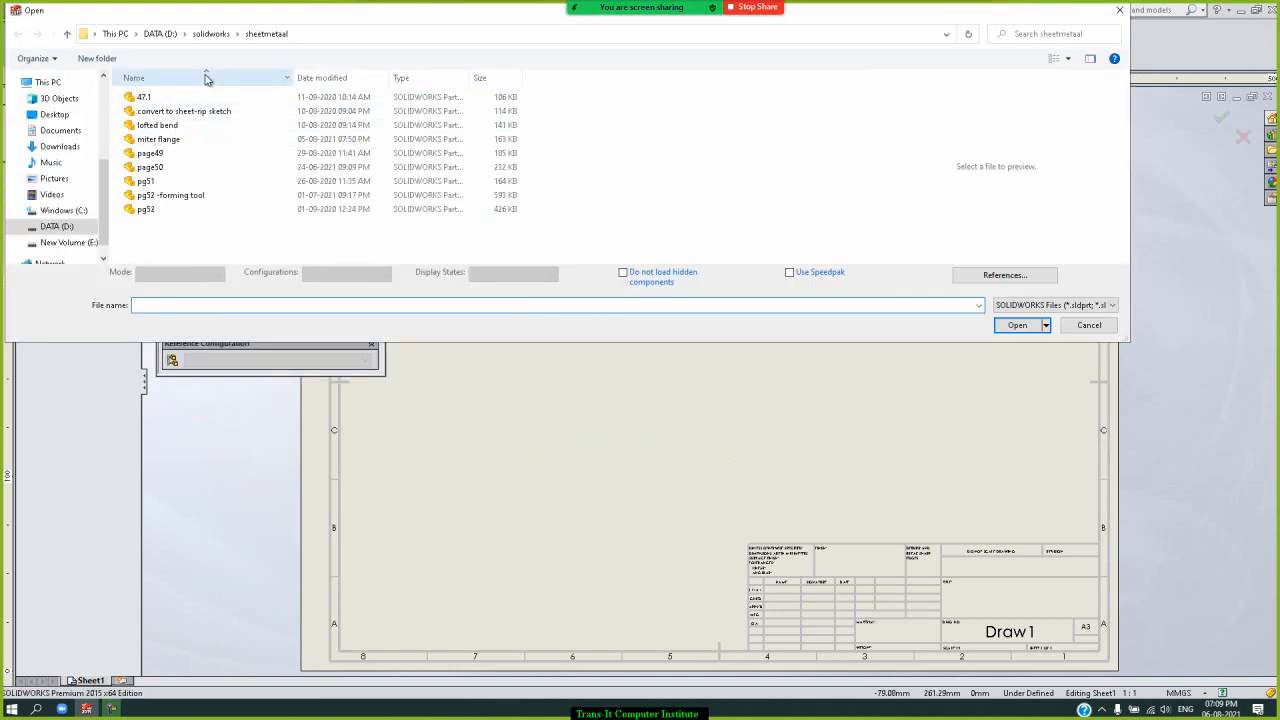
{"action": "left_click", "coordinate": [214, 35]}
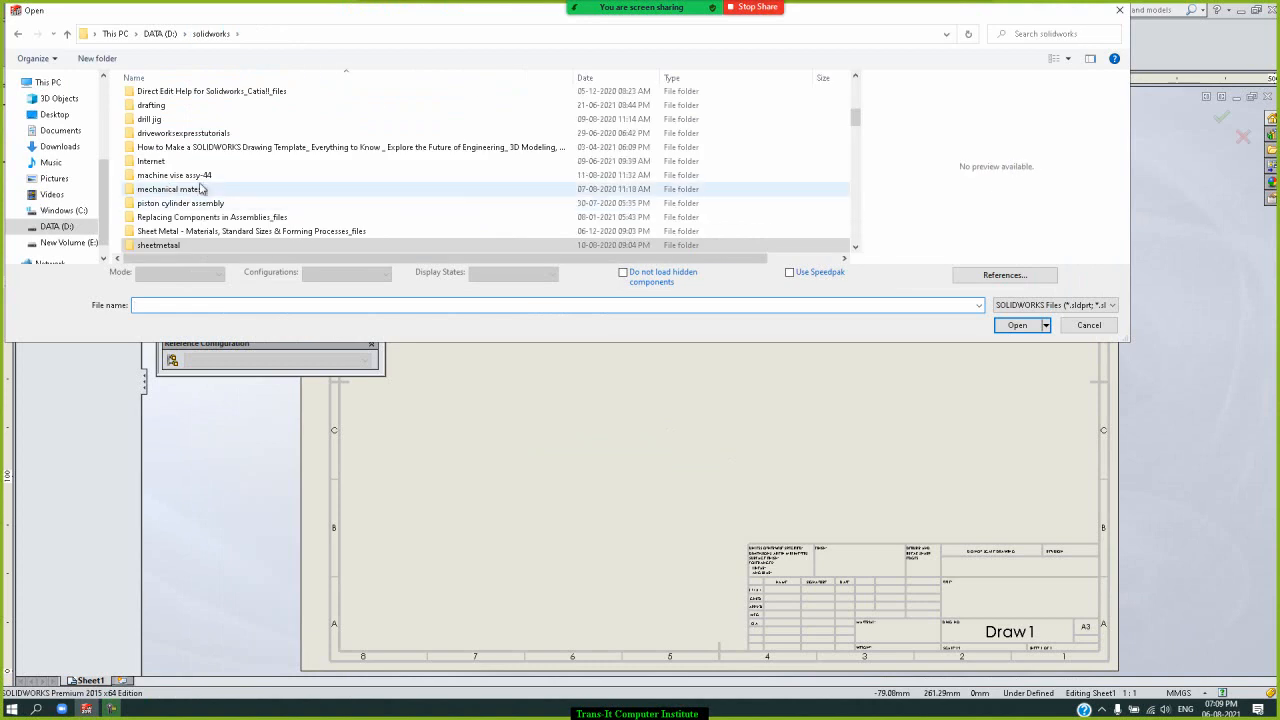
{"action": "scroll", "coordinate": [201, 188], "scroll_direction": "down", "scroll_amount": 3}
{"action": "scroll", "coordinate": [201, 187], "scroll_direction": "up", "scroll_amount": 3}
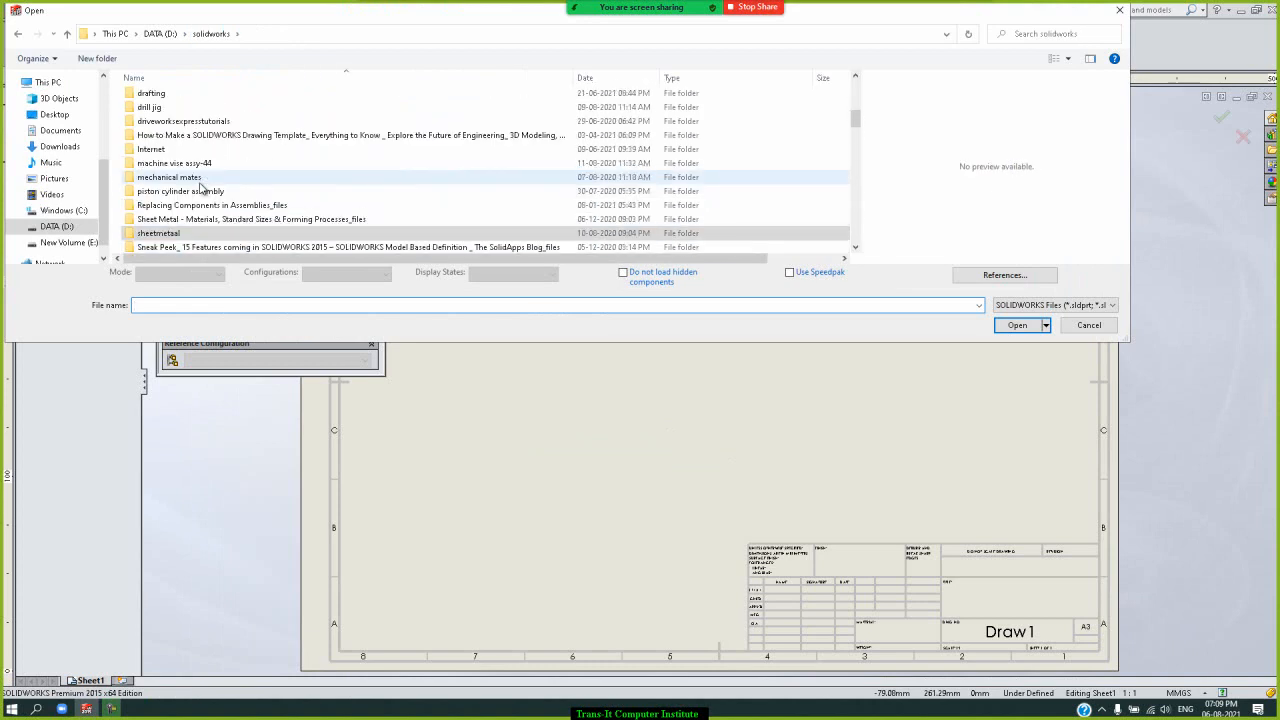
{"action": "scroll", "coordinate": [180, 220], "scroll_direction": "up", "scroll_amount": 3}
{"action": "double_click", "coordinate": [177, 222]}
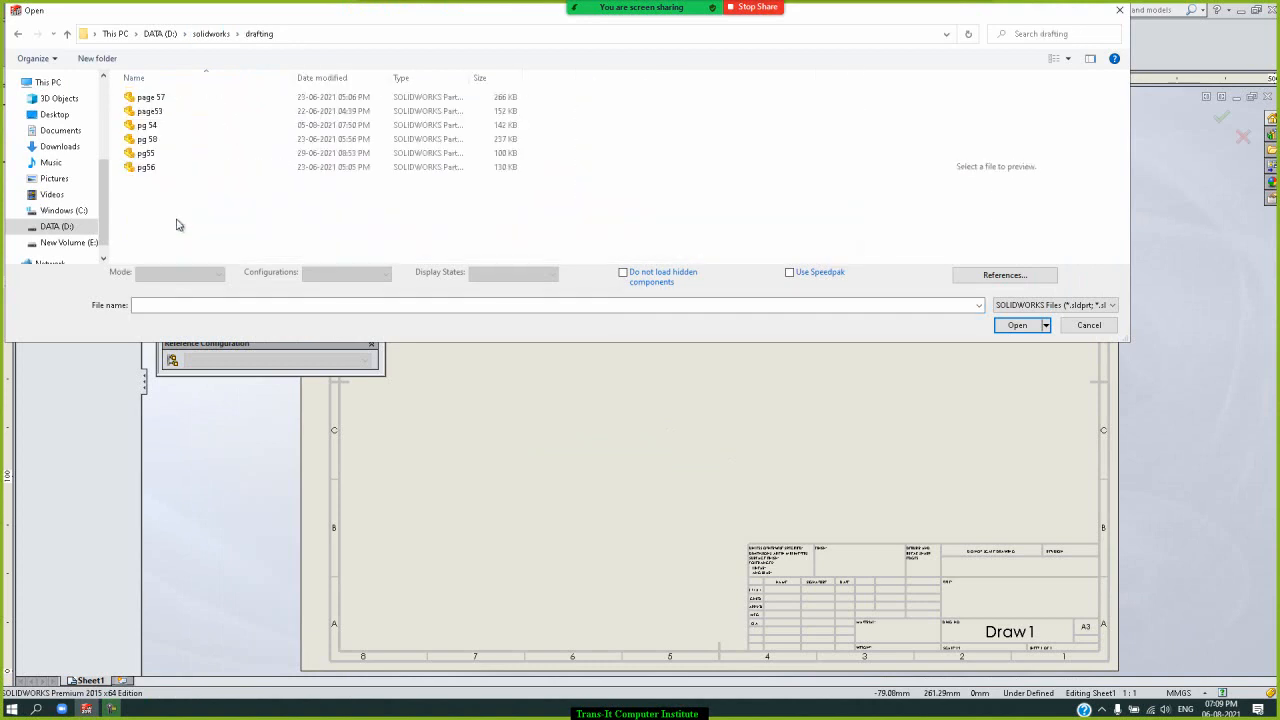
{"action": "double_click", "coordinate": [168, 155]}
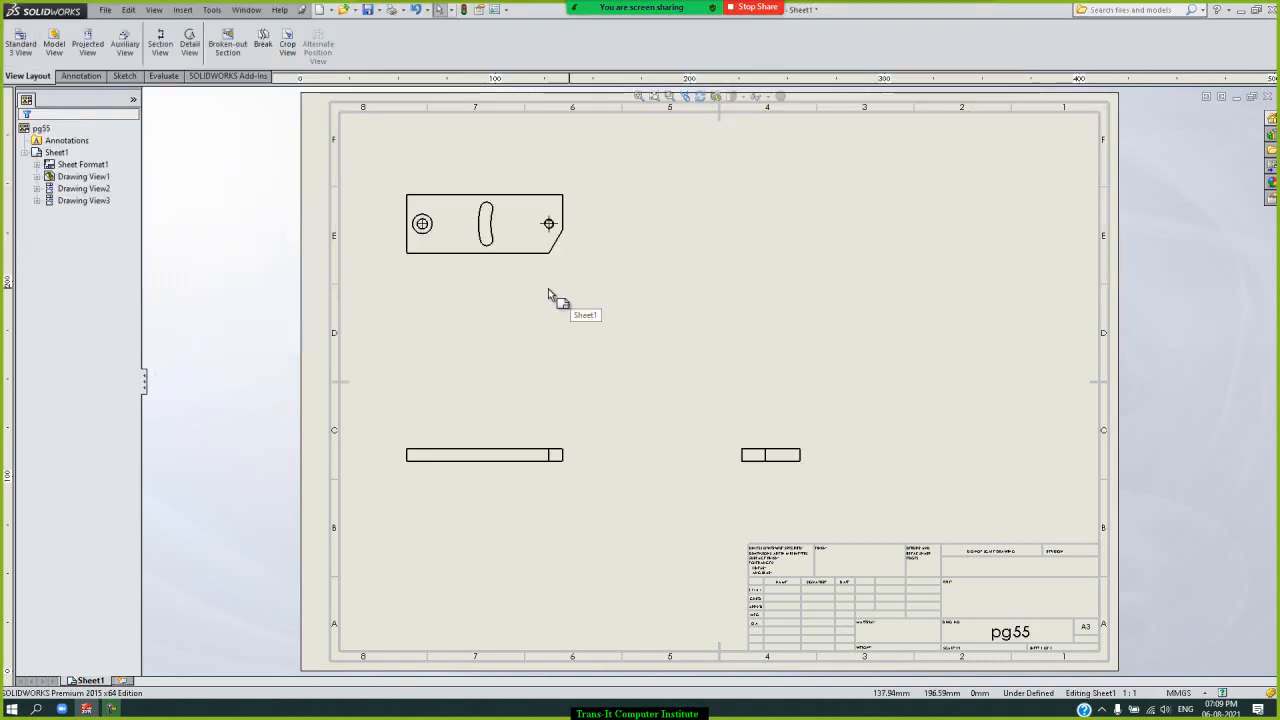
- Review Sheet1's properties, including its scale and projection type, and accept them as they are
{"action": "left_click", "coordinate": [86, 77]}
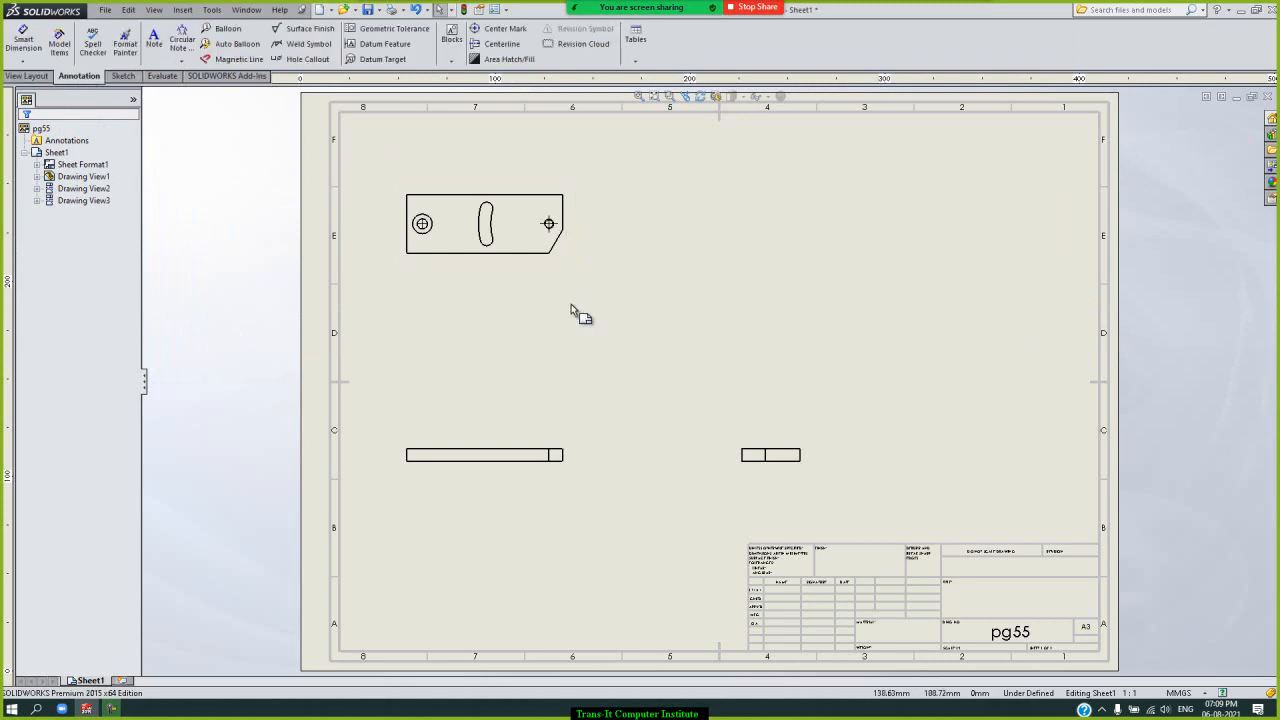
{"action": "left_click", "coordinate": [60, 152]}
{"action": "right_click", "coordinate": [62, 153]}
{"action": "left_click", "coordinate": [124, 251]}
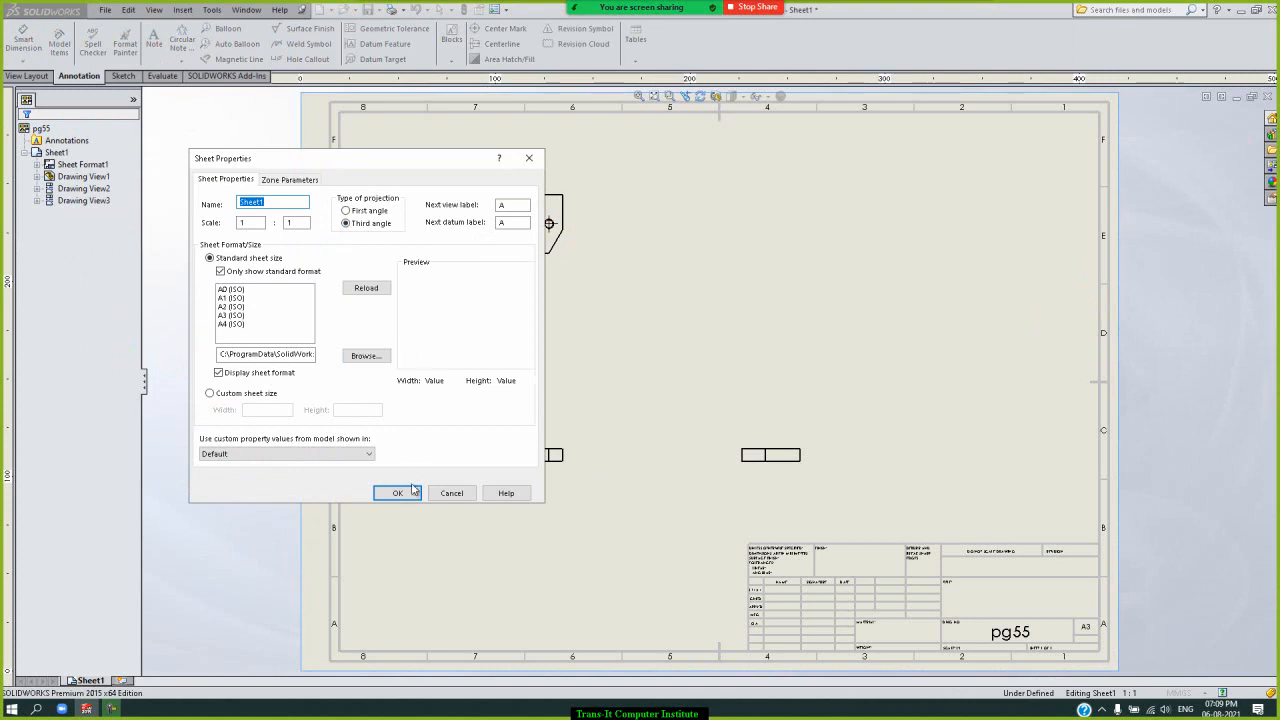
{"action": "left_click", "coordinate": [398, 493]}
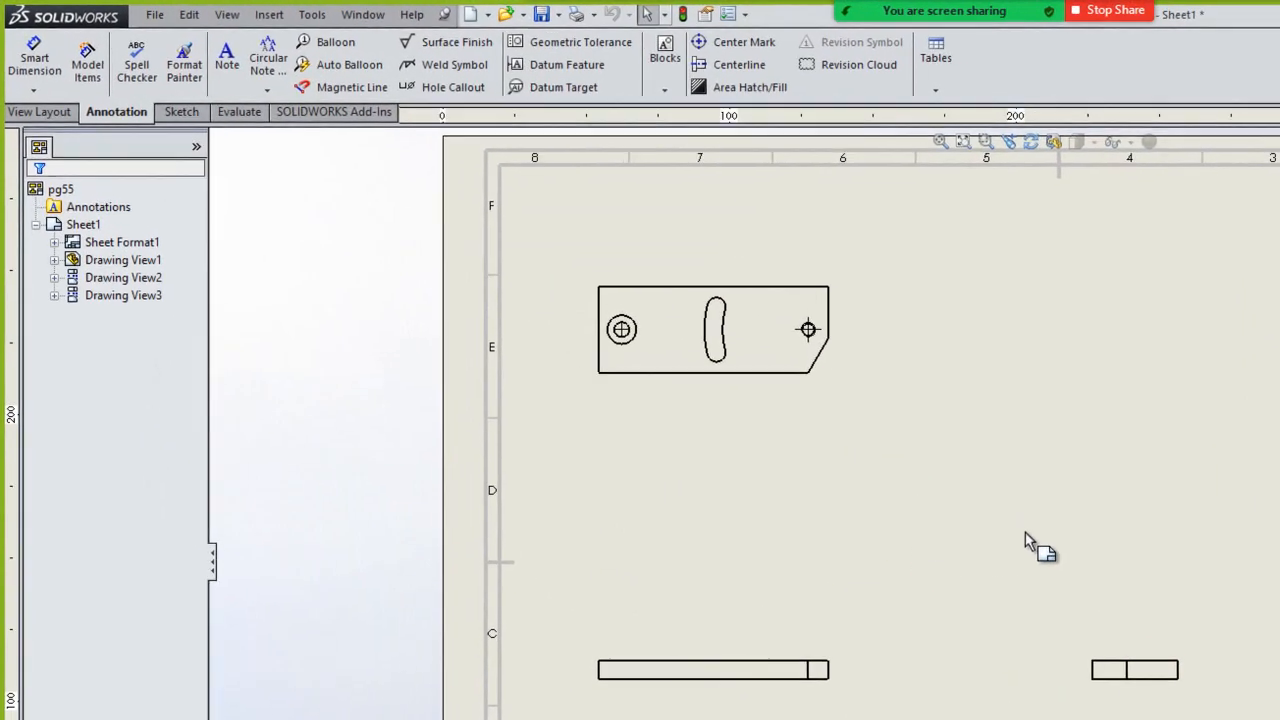
{"action": "left_click", "coordinate": [696, 361]}
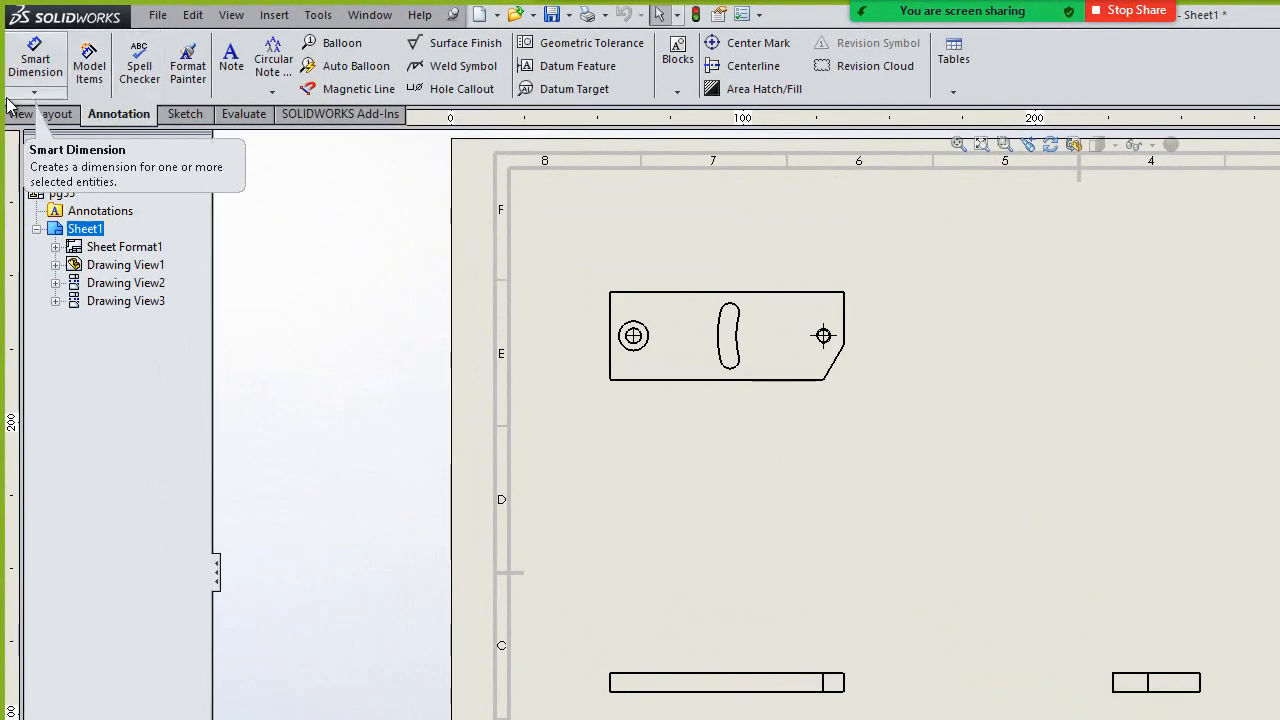
- Dimension the overall length of the plate in the top view with Smart Dimension, placing the value above the view
{"action": "left_click", "coordinate": [47, 96]}
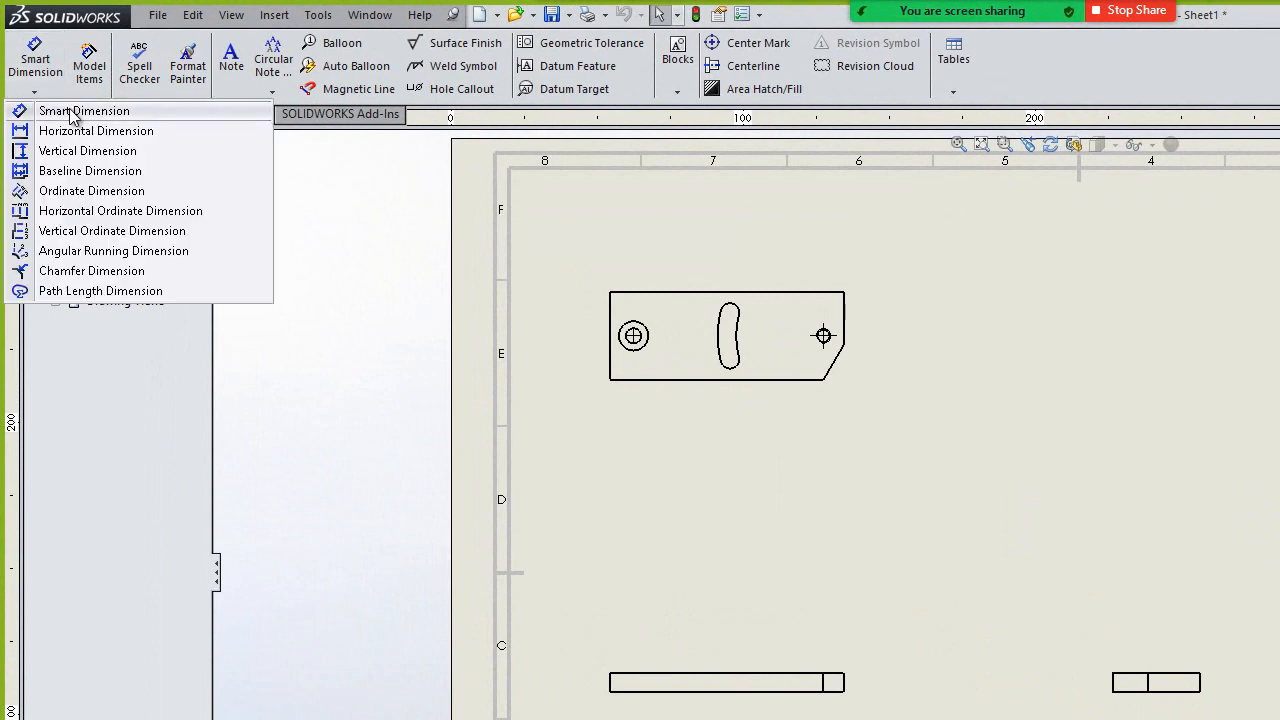
{"action": "left_click", "coordinate": [72, 112]}
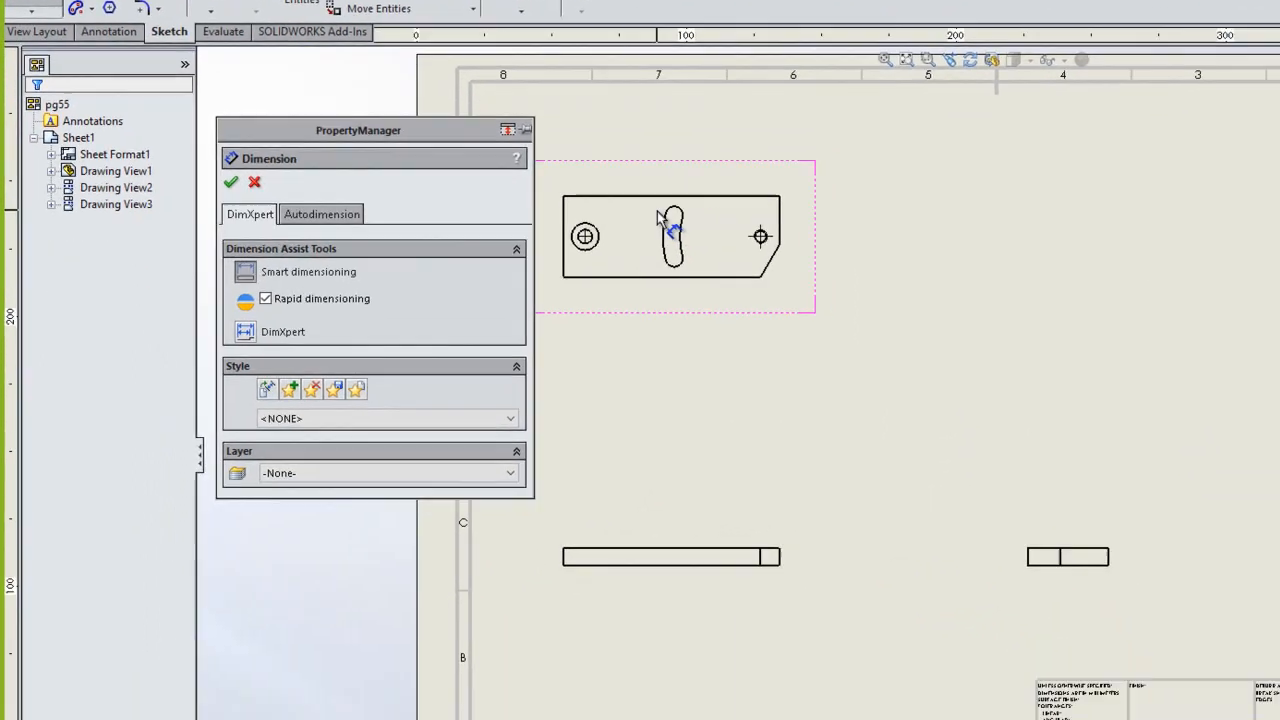
{"action": "left_click", "coordinate": [595, 196]}
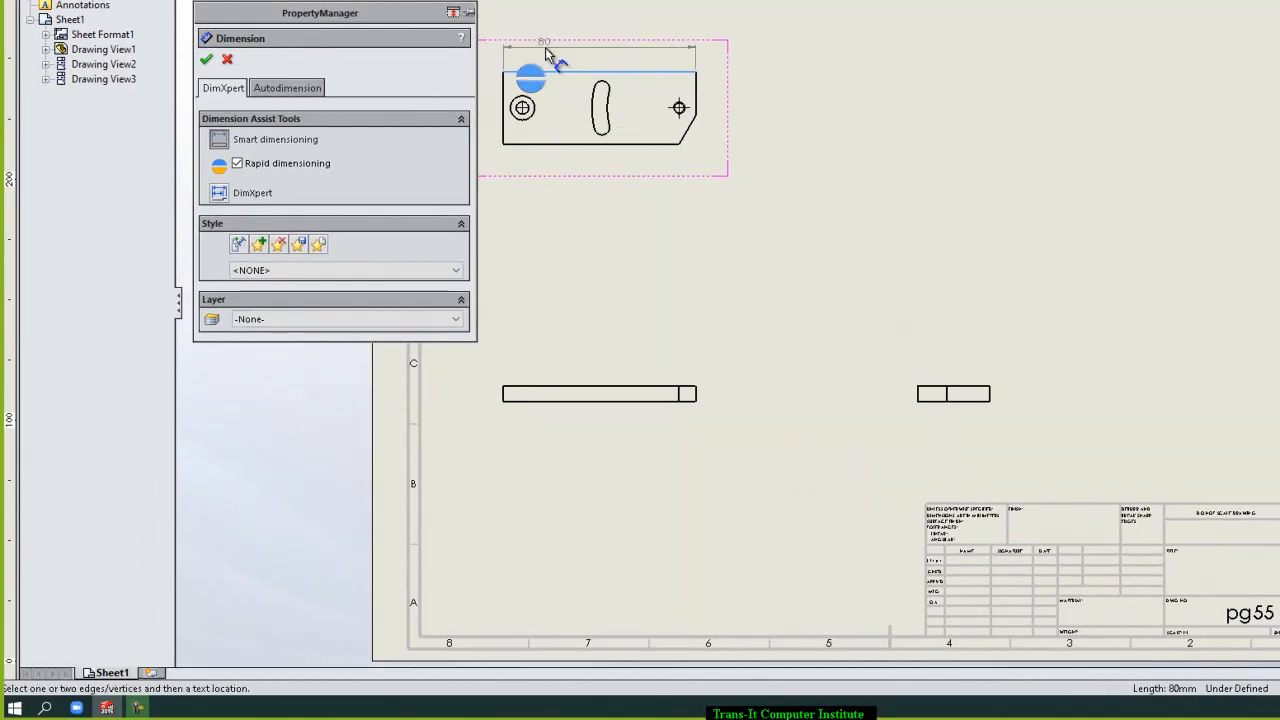
{"action": "left_click", "coordinate": [627, 55]}
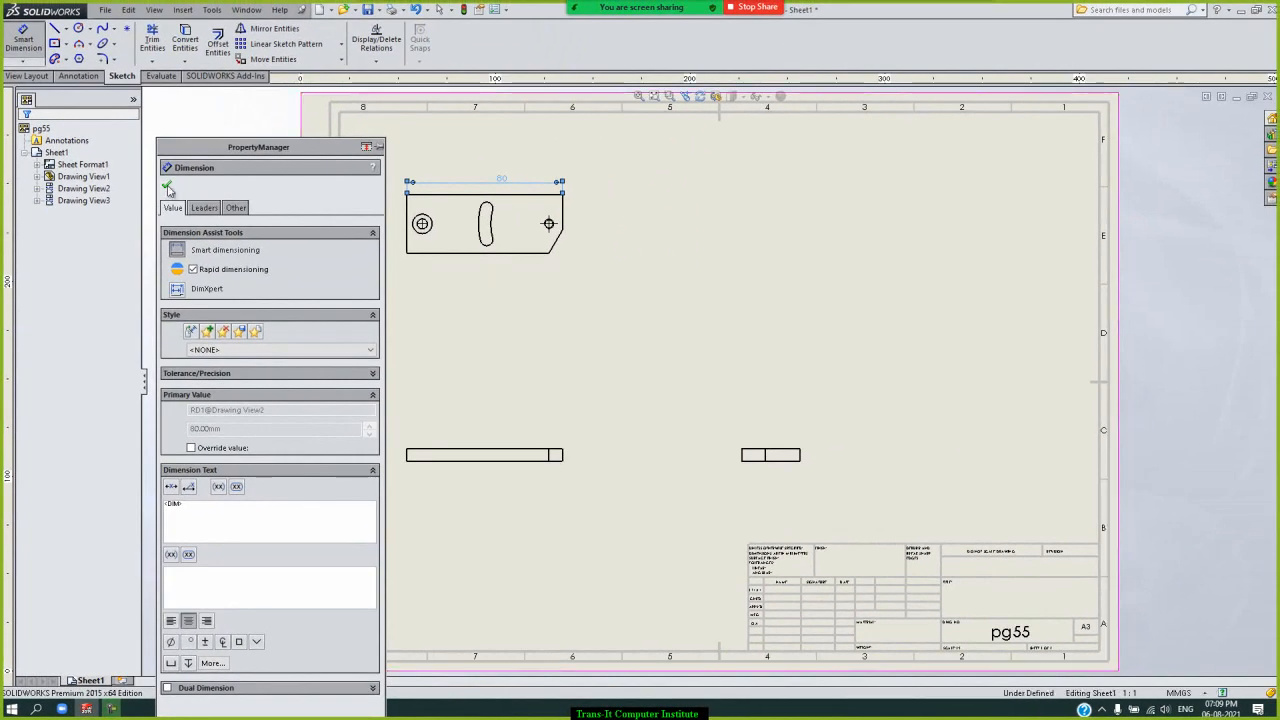
{"action": "left_click", "coordinate": [167, 187]}
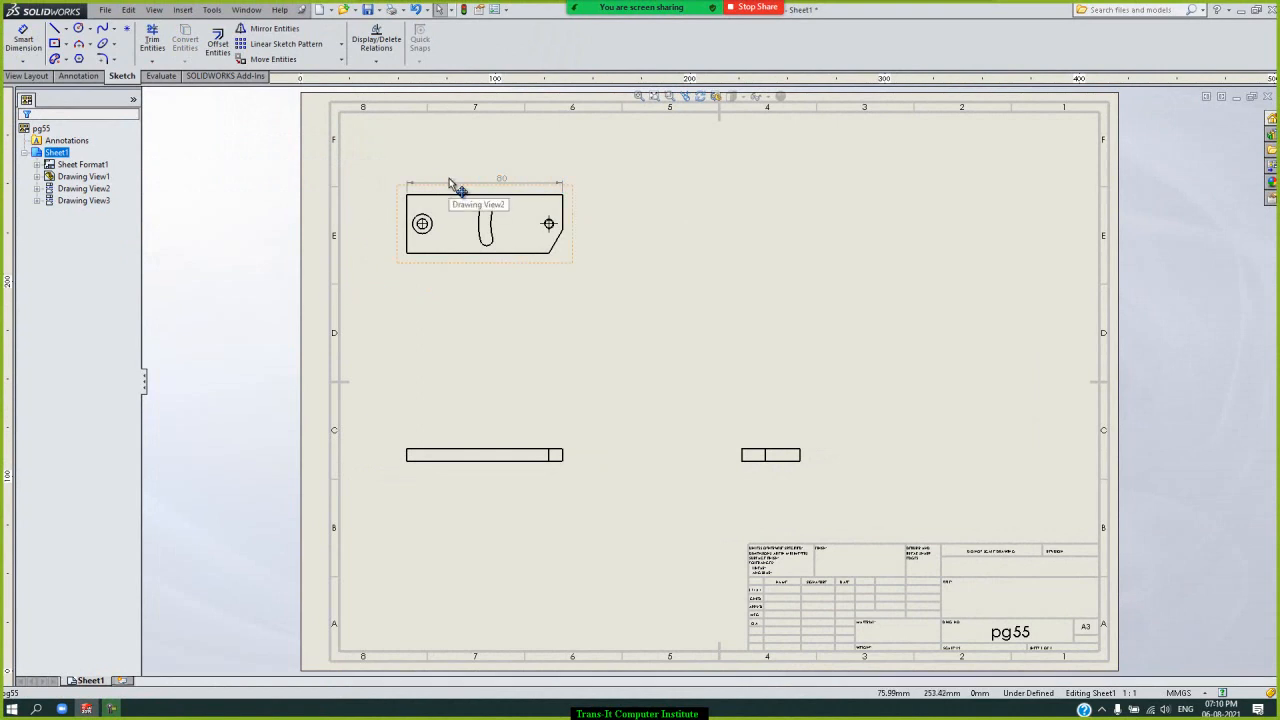
{"action": "left_click", "coordinate": [503, 182]}
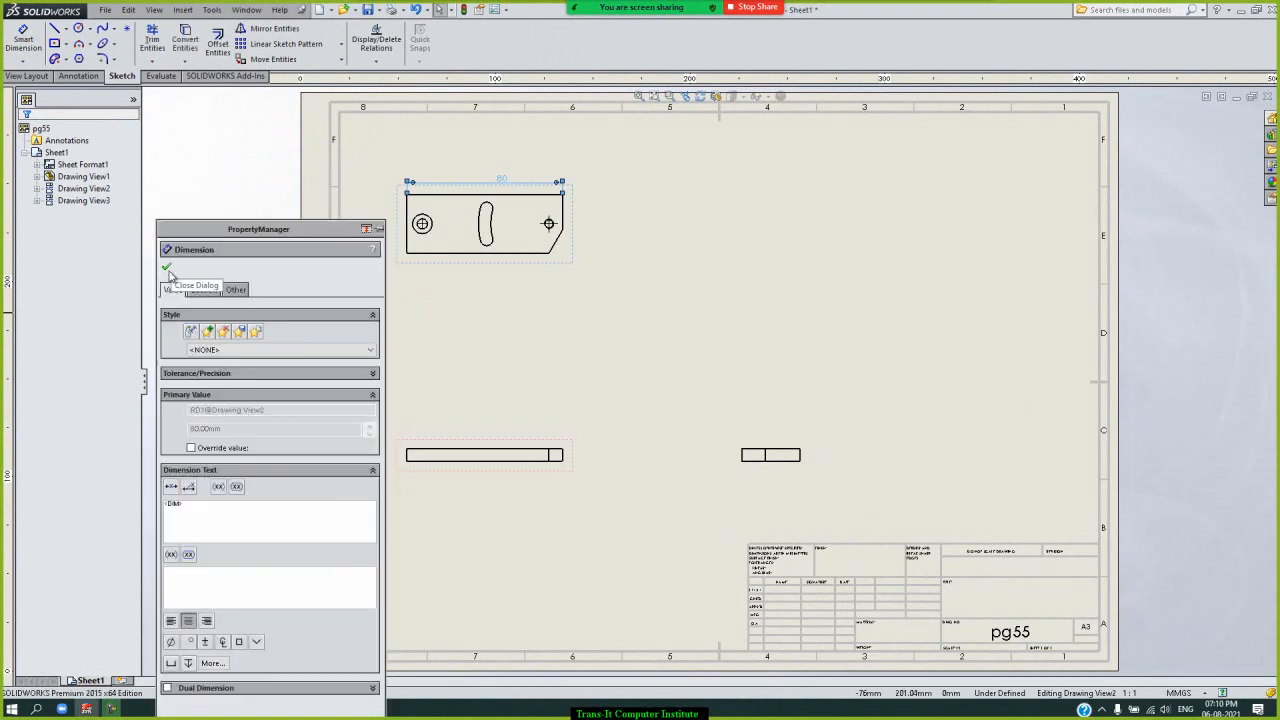
{"action": "left_click", "coordinate": [167, 268]}
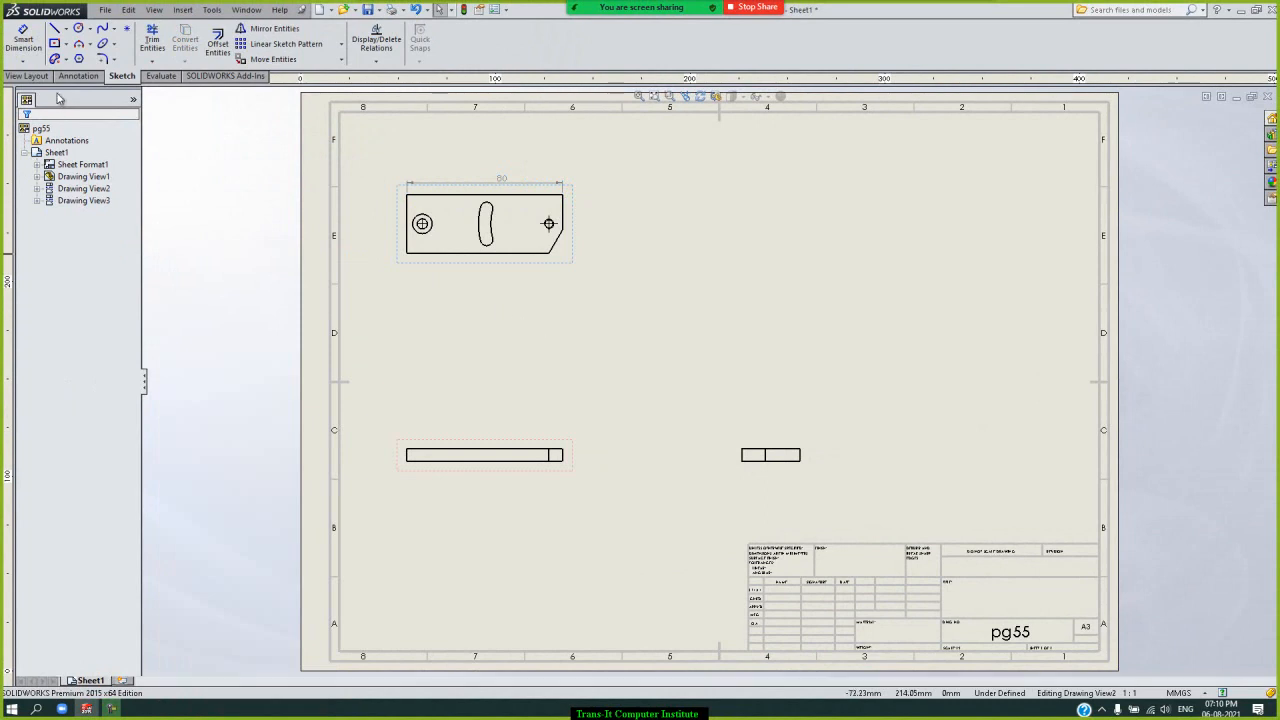
- Start a Model Items import with the entire model as the source
{"action": "left_click", "coordinate": [77, 79]}
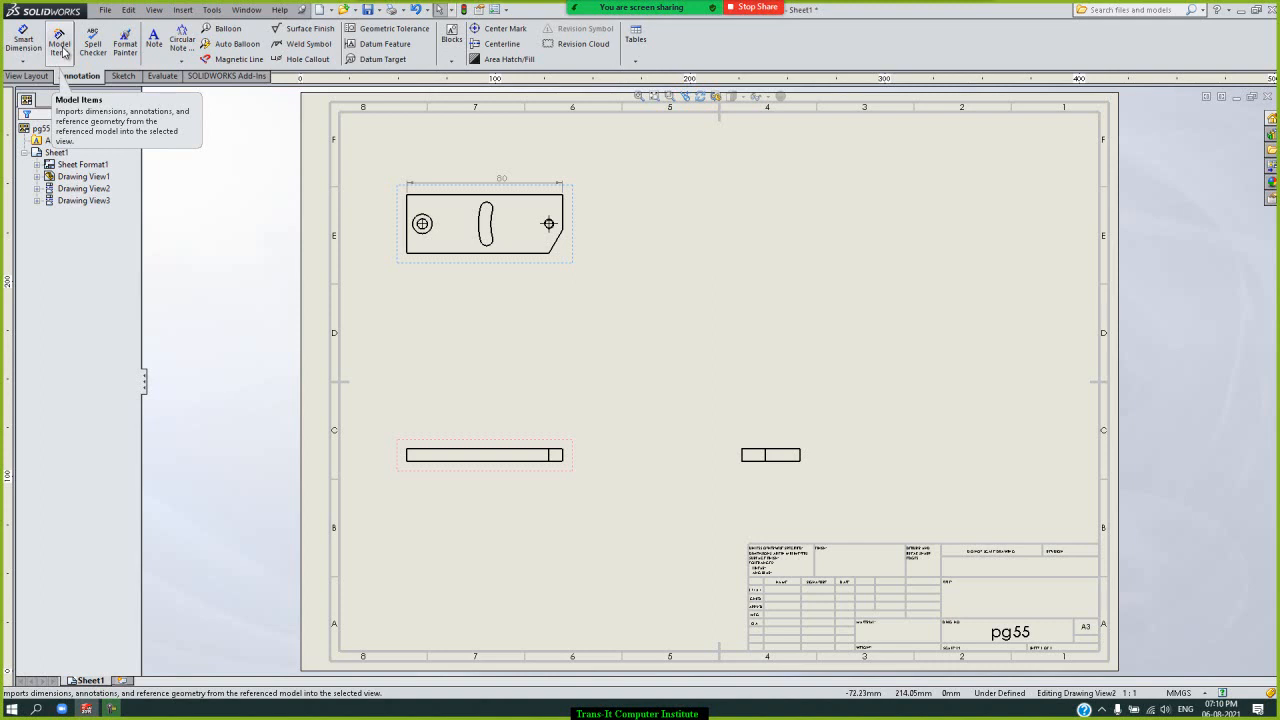
{"action": "left_click", "coordinate": [60, 46]}
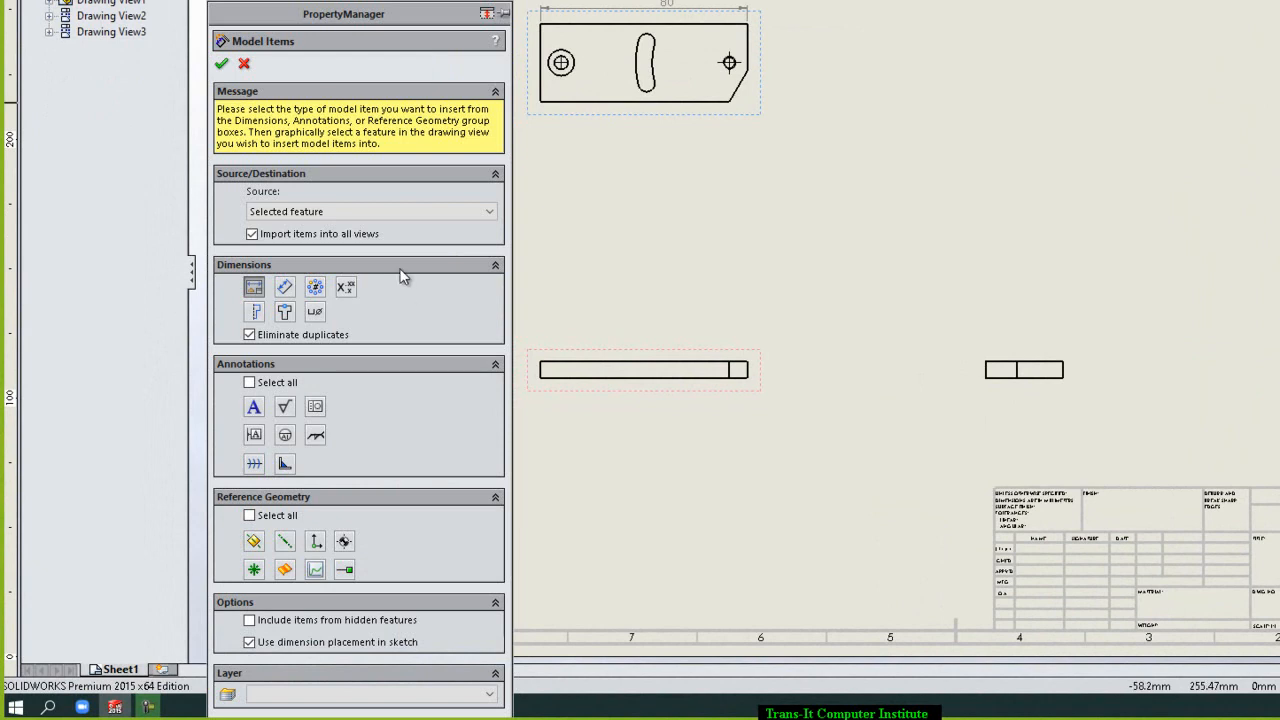
{"action": "left_click", "coordinate": [400, 213]}
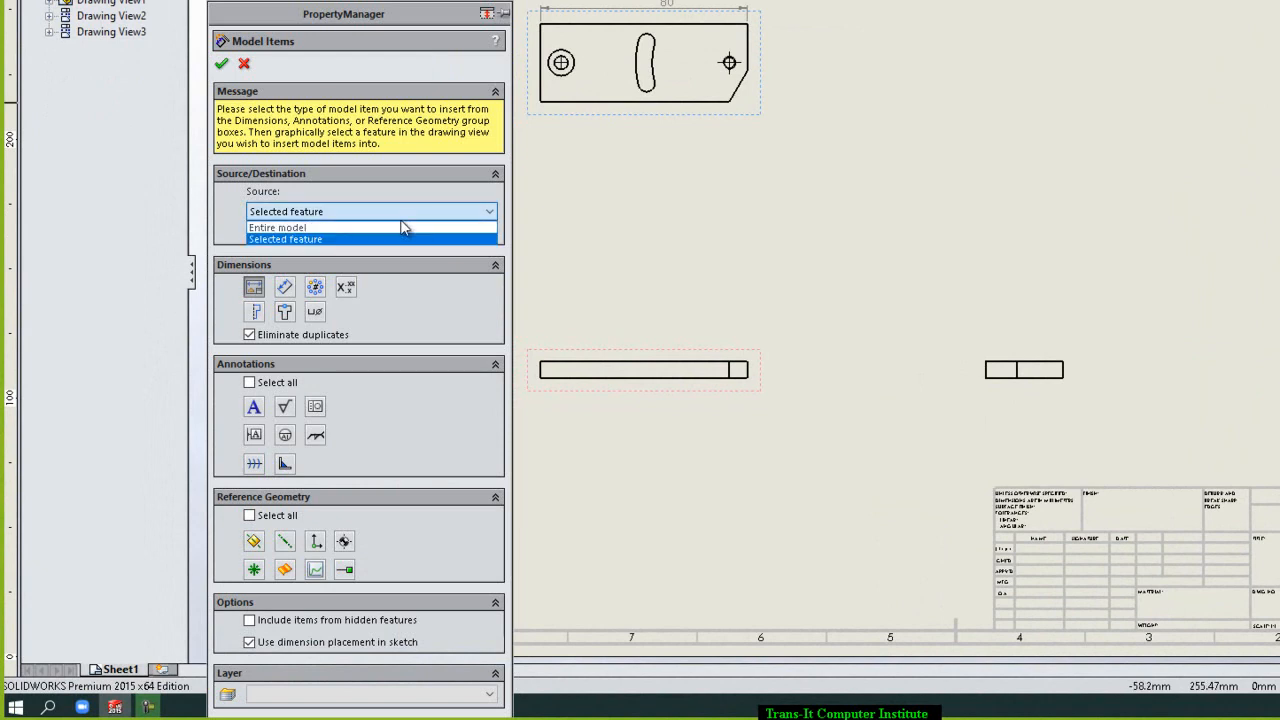
{"action": "left_click", "coordinate": [357, 228]}
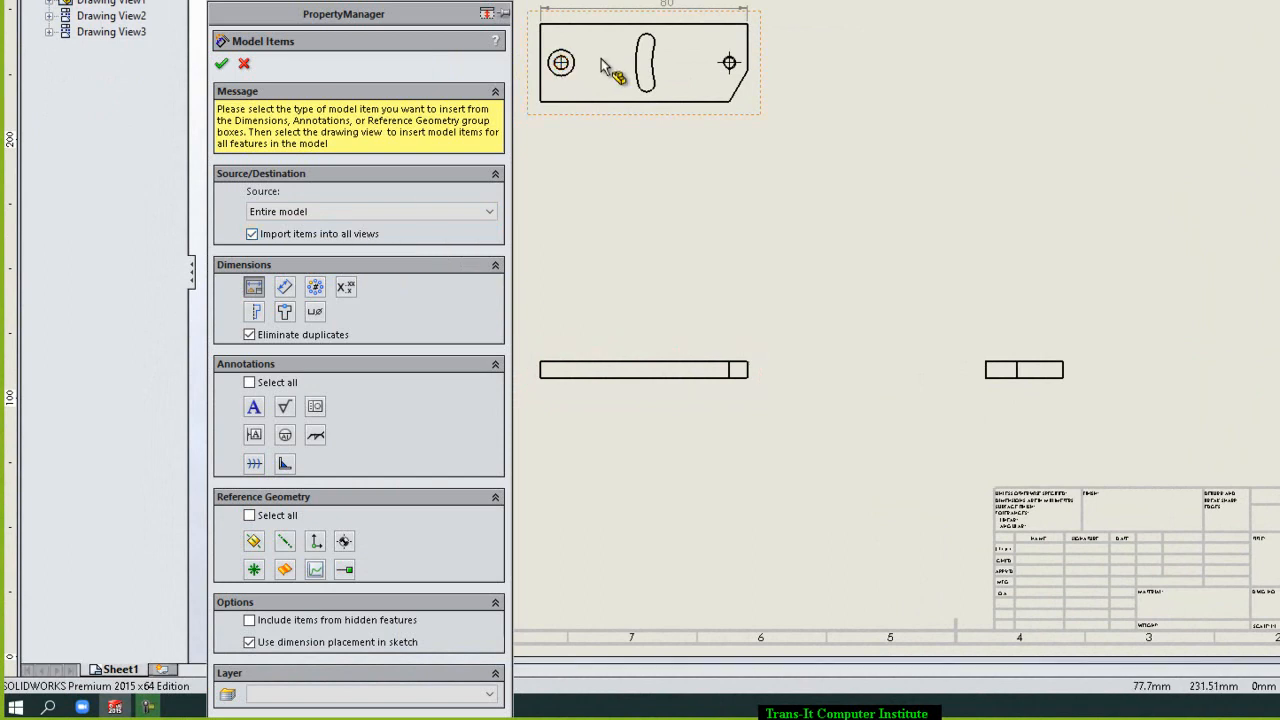
- Add not-marked dimensions, instance counts, toleranced dimensions, Hole Wizard profiles and locations, and all annotations, and insert the model items into all views
{"action": "left_click", "coordinate": [286, 288]}
{"action": "left_click", "coordinate": [315, 288]}
{"action": "left_click", "coordinate": [346, 287]}
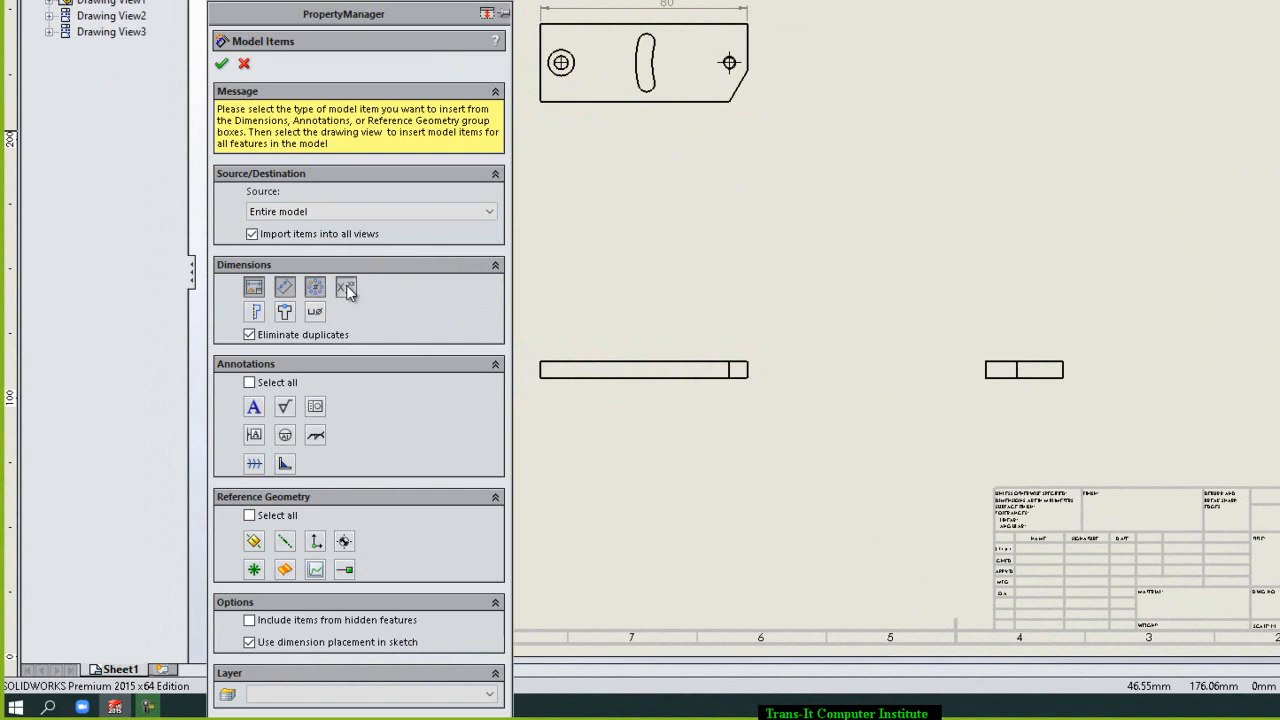
{"action": "left_click", "coordinate": [255, 312]}
{"action": "left_click", "coordinate": [284, 312]}
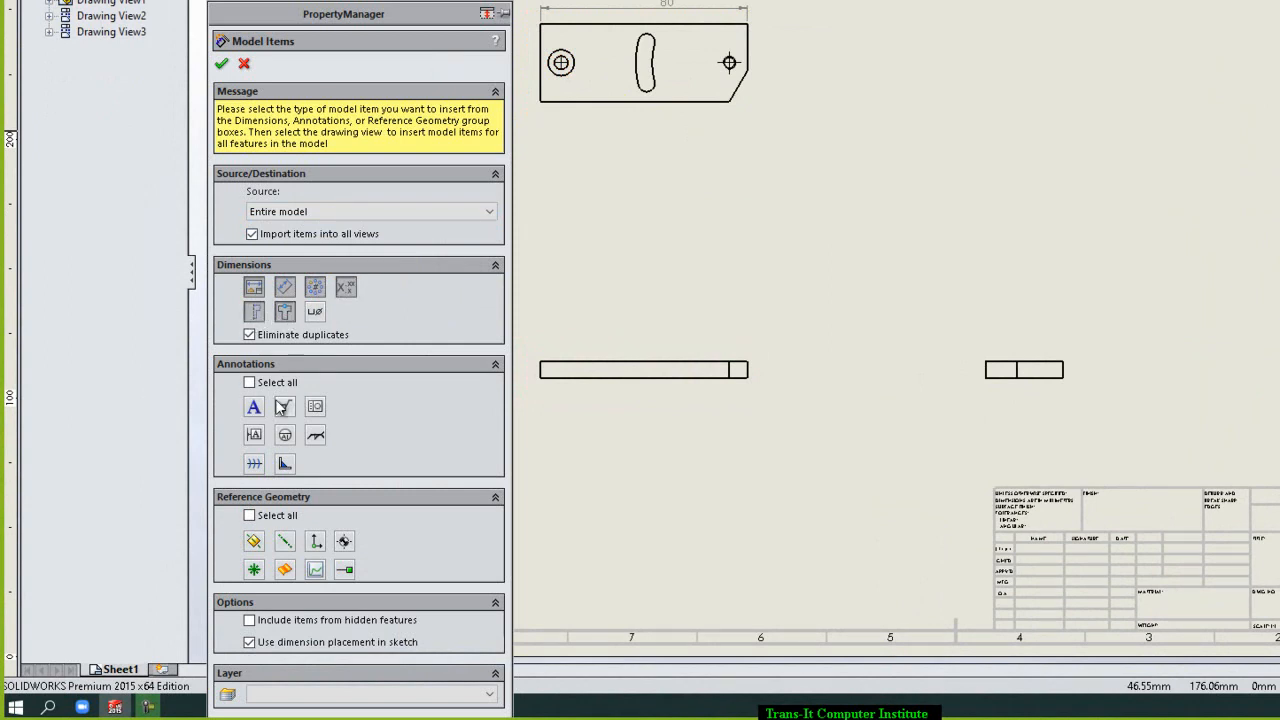
{"action": "left_click", "coordinate": [249, 382]}
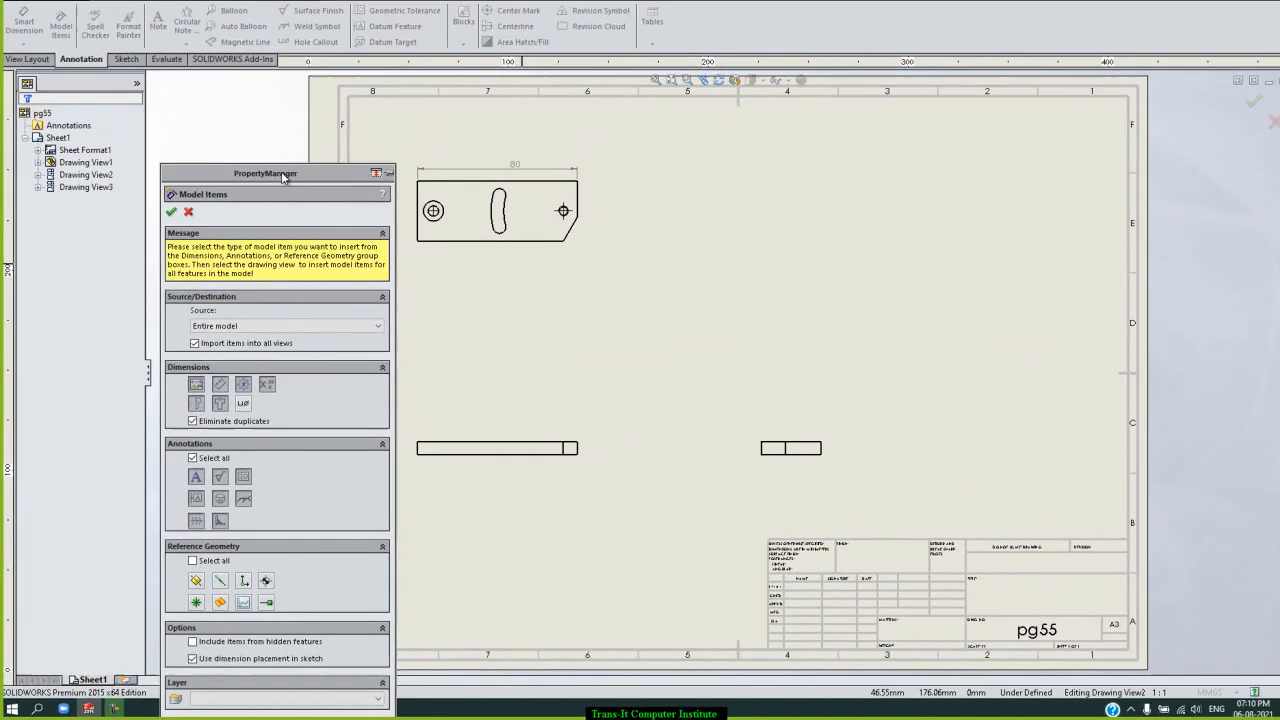
{"action": "left_click_drag", "start_coordinate": [364, 16], "coordinate": [259, 49]}
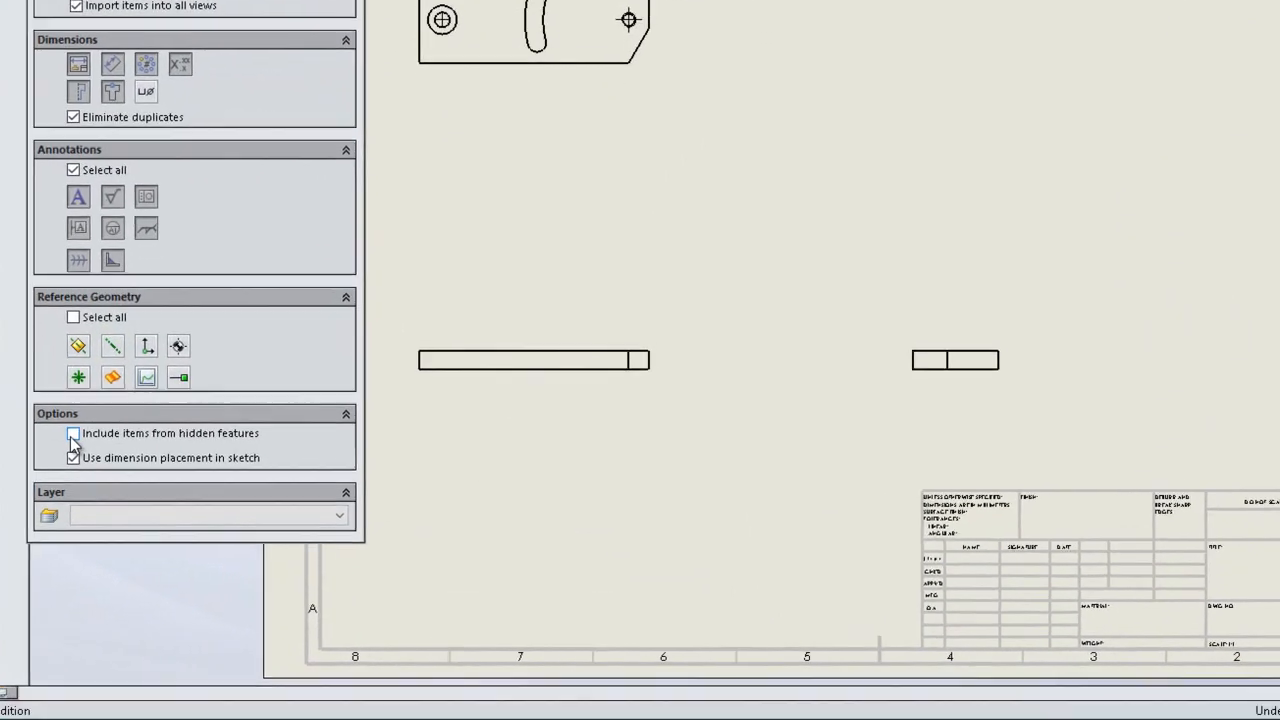
{"action": "left_click", "coordinate": [172, 506]}
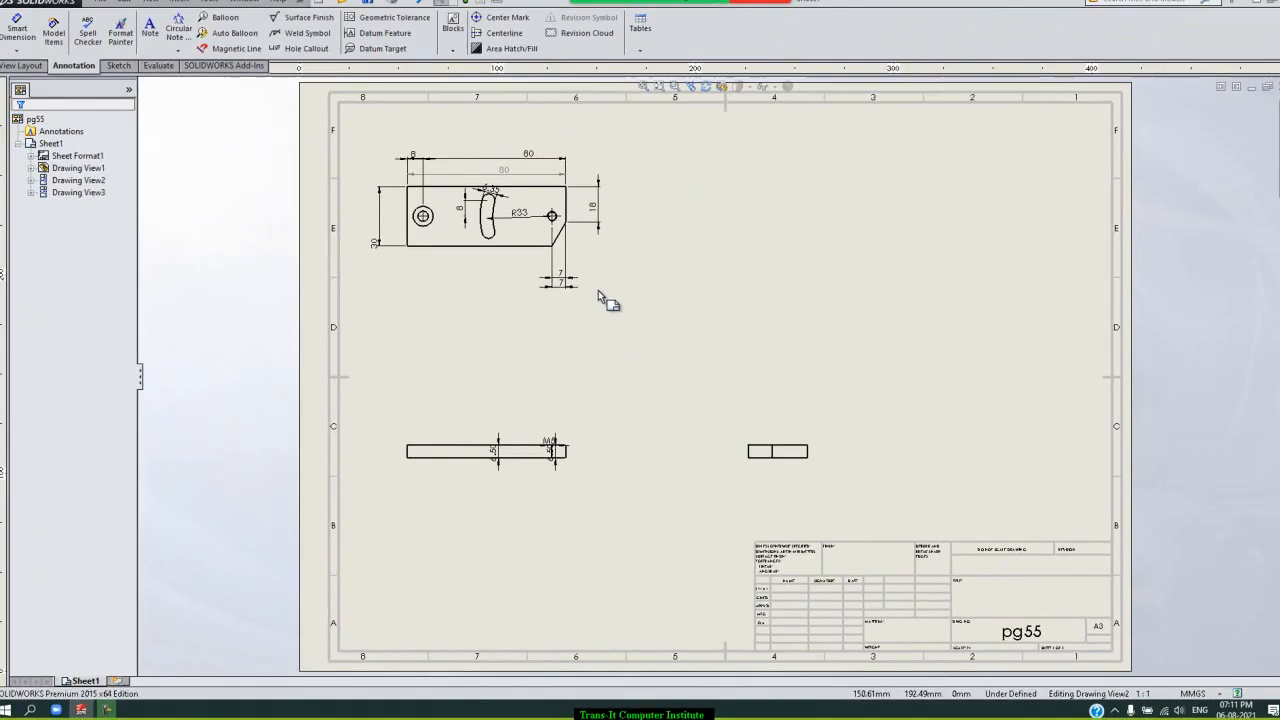
- Pull the 6.50 thickness dimension near the M5 hole clear of the front view and transfer it to the side view
{"action": "scroll", "coordinate": [558, 220], "scroll_direction": "down", "scroll_amount": 3}
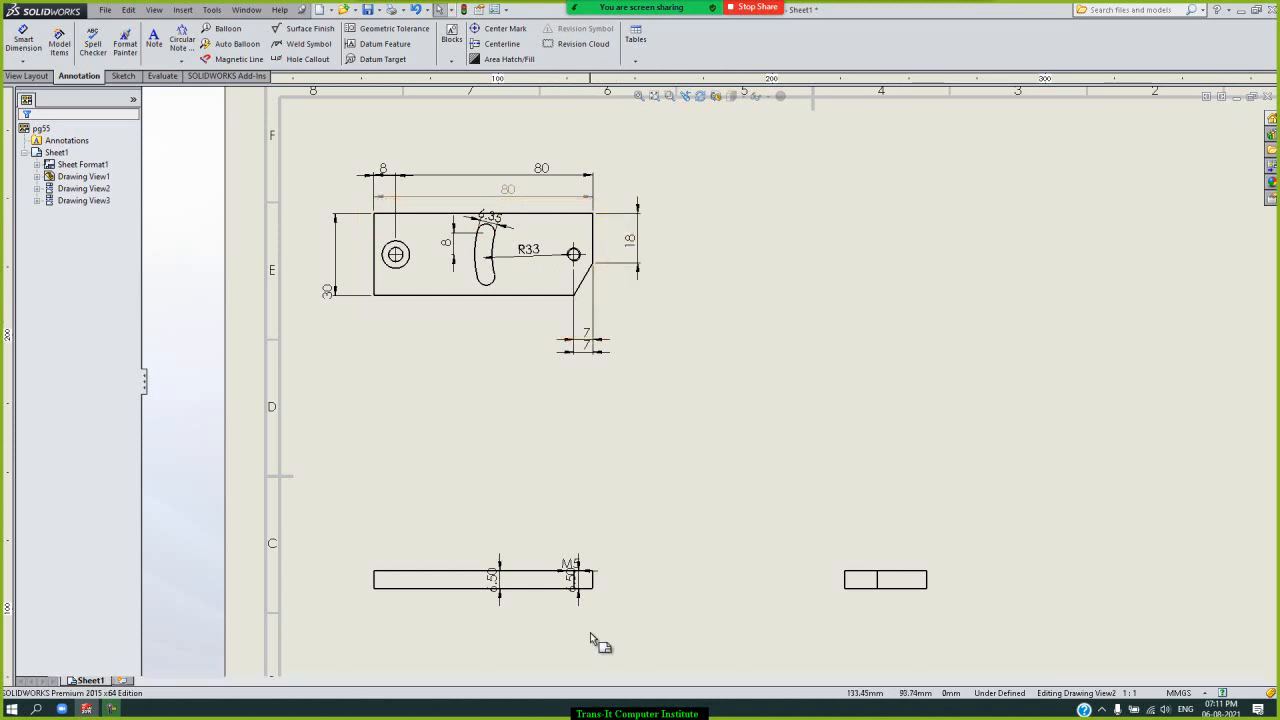
{"action": "mouse_move", "coordinate": [572, 588]}
{"action": "left_mouse_down"}
{"action": "mouse_move", "coordinate": [654, 591]}
{"action": "mouse_move", "coordinate": [623, 533]}
{"action": "left_mouse_up"}
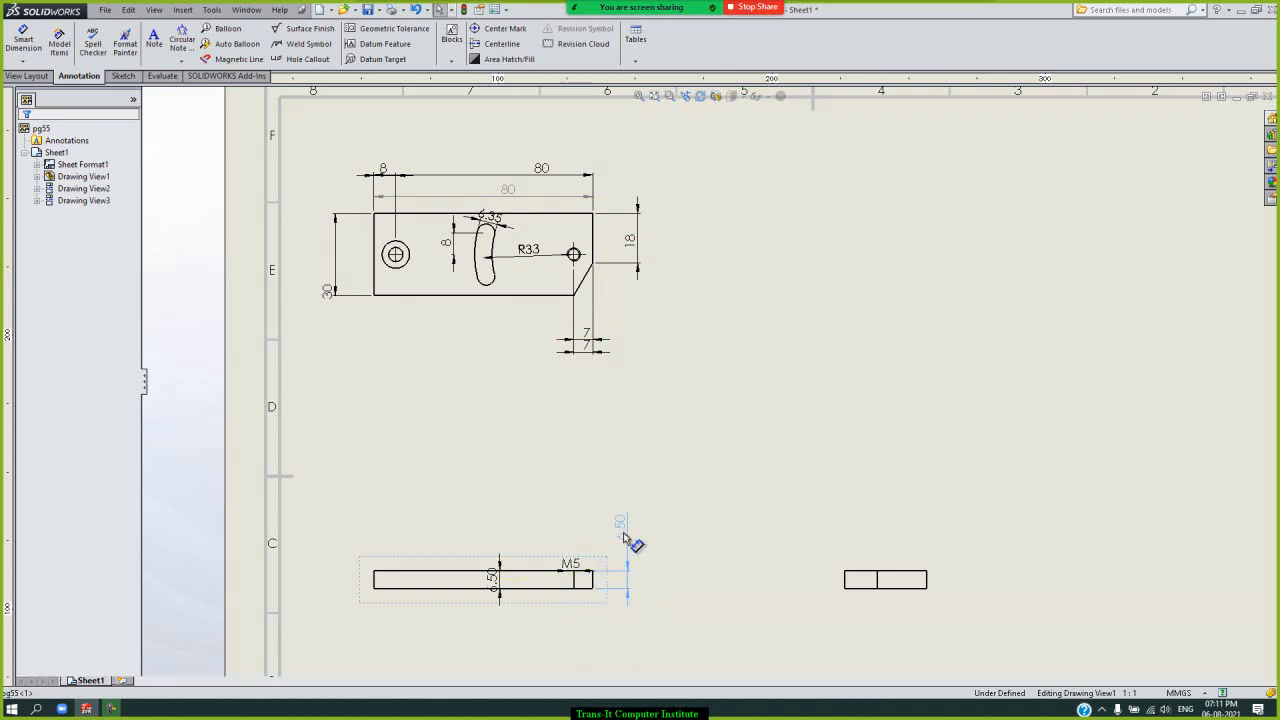
{"action": "left_click", "coordinate": [669, 550]}
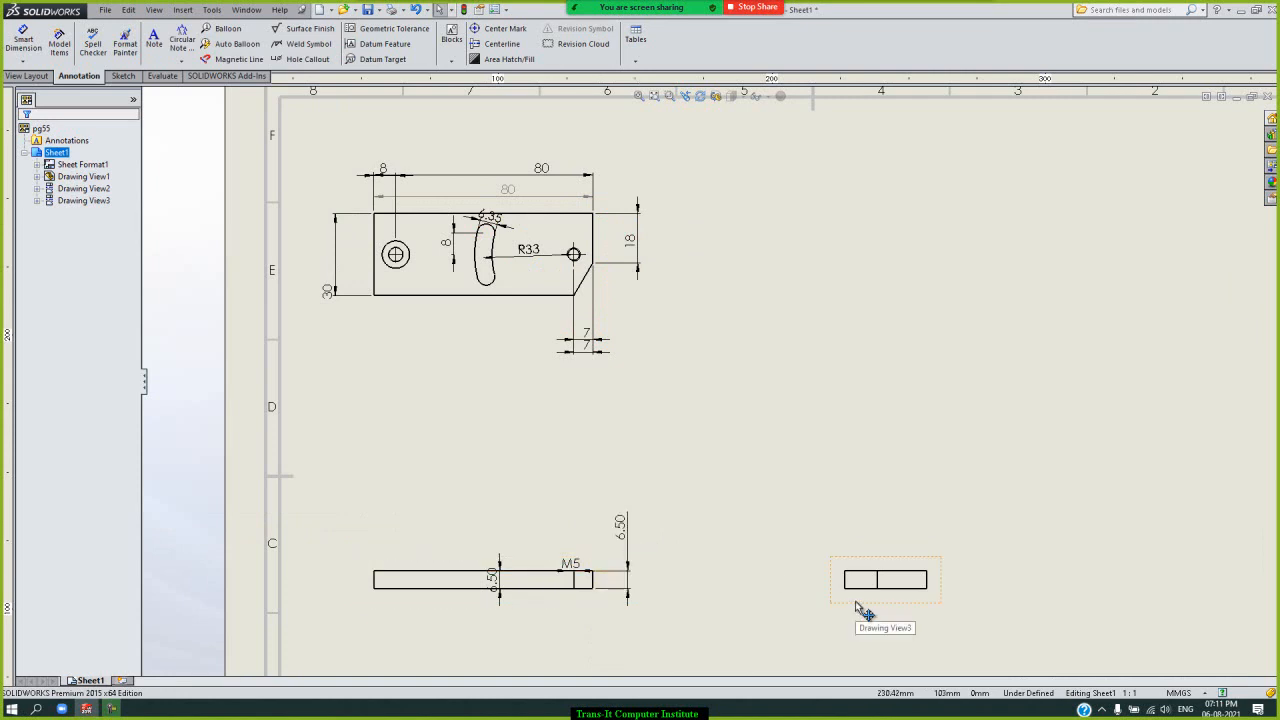
{"action": "left_click_drag", "start_coordinate": [632, 537], "coordinate": [890, 572]}
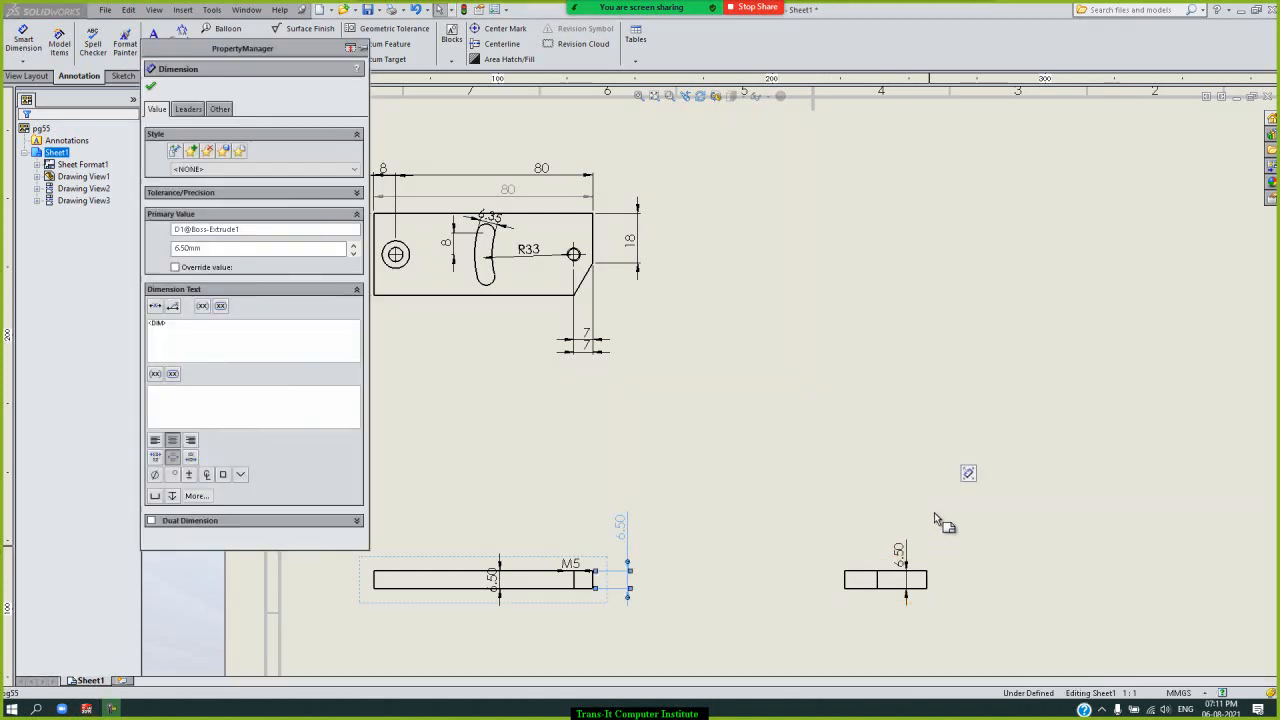
- Move the side view's 6.50 dimension clear of its outline, then transfer the 18 dimension from the top view and place it below the side view
{"action": "mouse_move", "coordinate": [910, 551]}
{"action": "left_mouse_down"}
{"action": "mouse_move", "coordinate": [1029, 557]}
{"action": "mouse_move", "coordinate": [978, 550]}
{"action": "left_mouse_up"}
{"action": "left_click", "coordinate": [863, 486]}
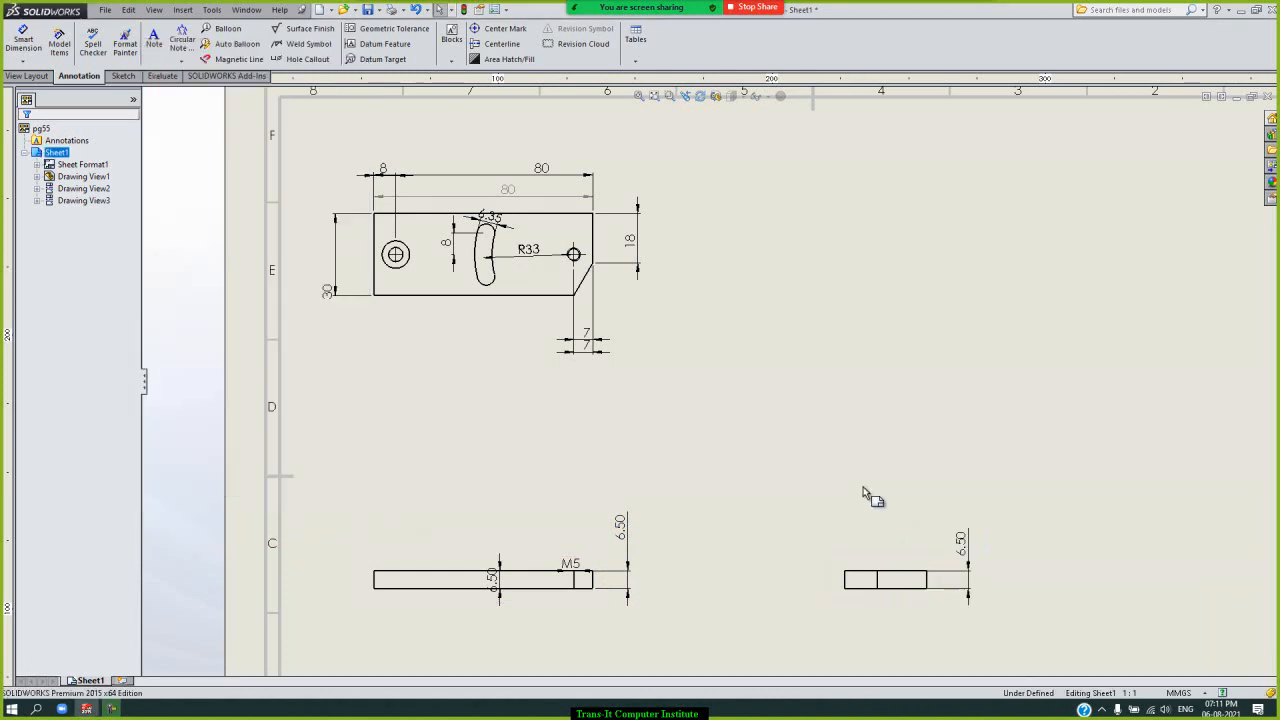
{"action": "left_click", "coordinate": [643, 245]}
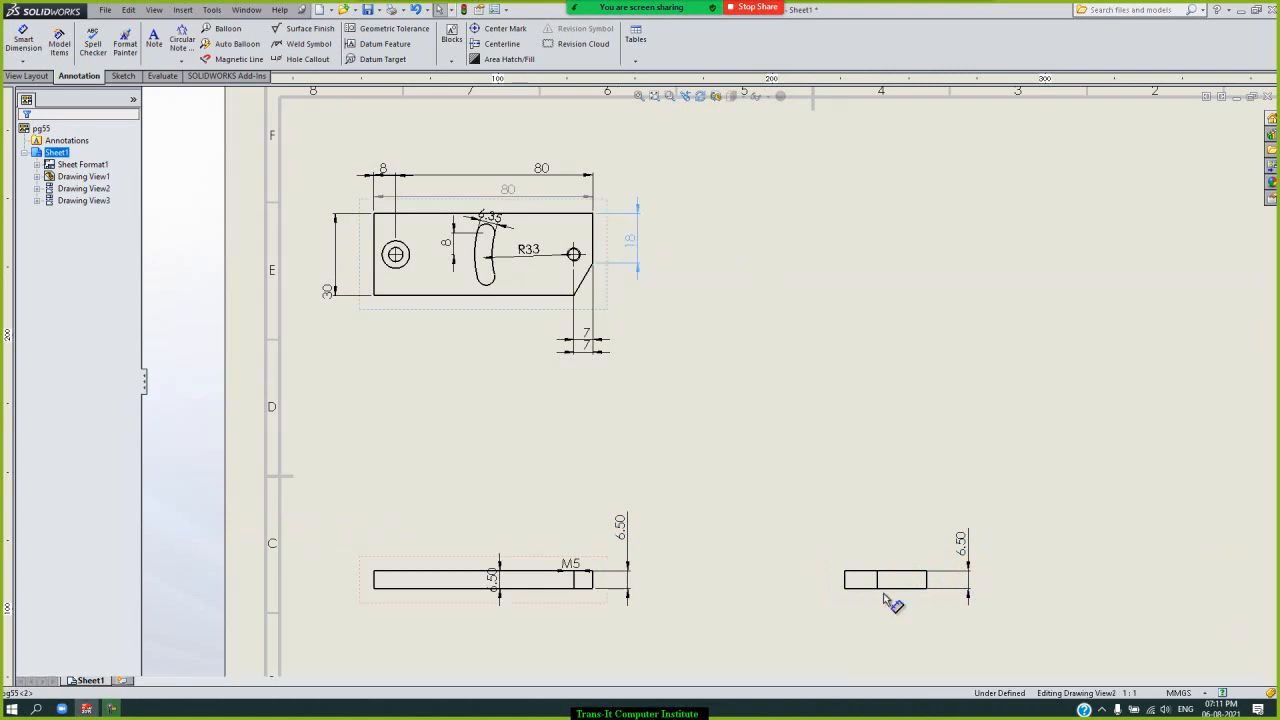
{"action": "left_click_drag", "start_coordinate": [884, 600], "coordinate": [886, 600], "text": "shift"}
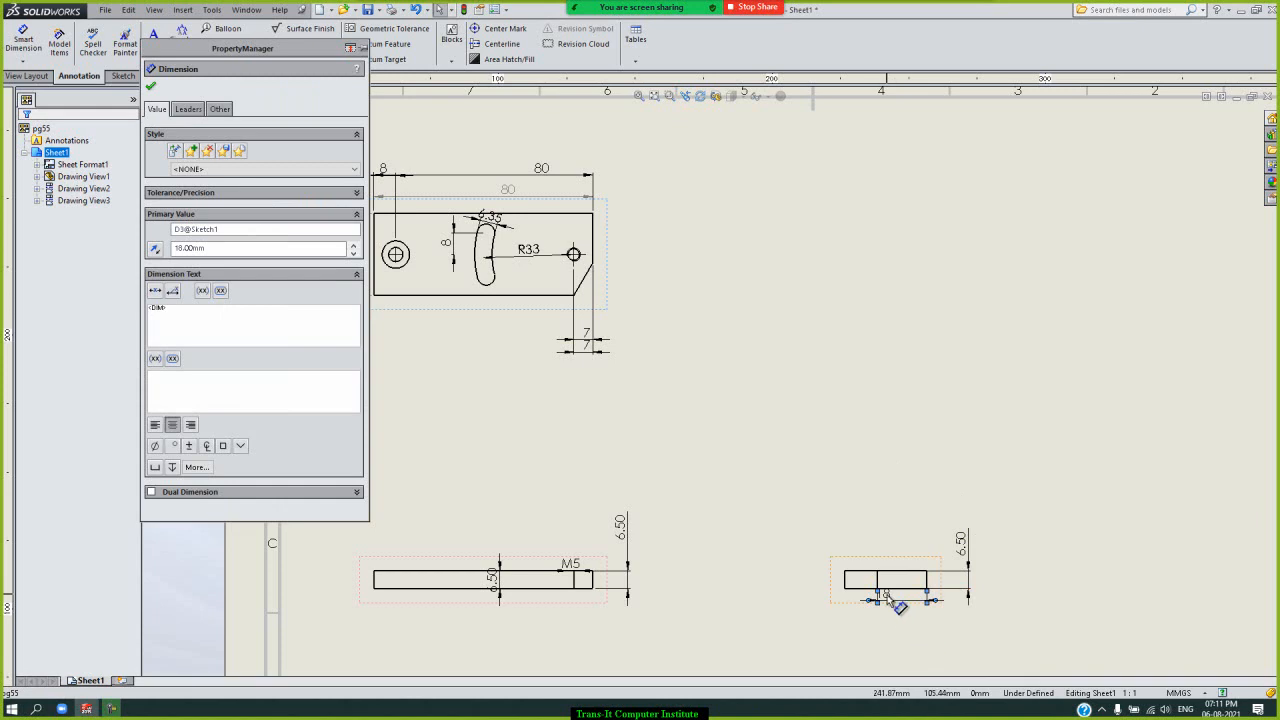
{"action": "left_click_drag", "start_coordinate": [886, 594], "coordinate": [907, 621]}
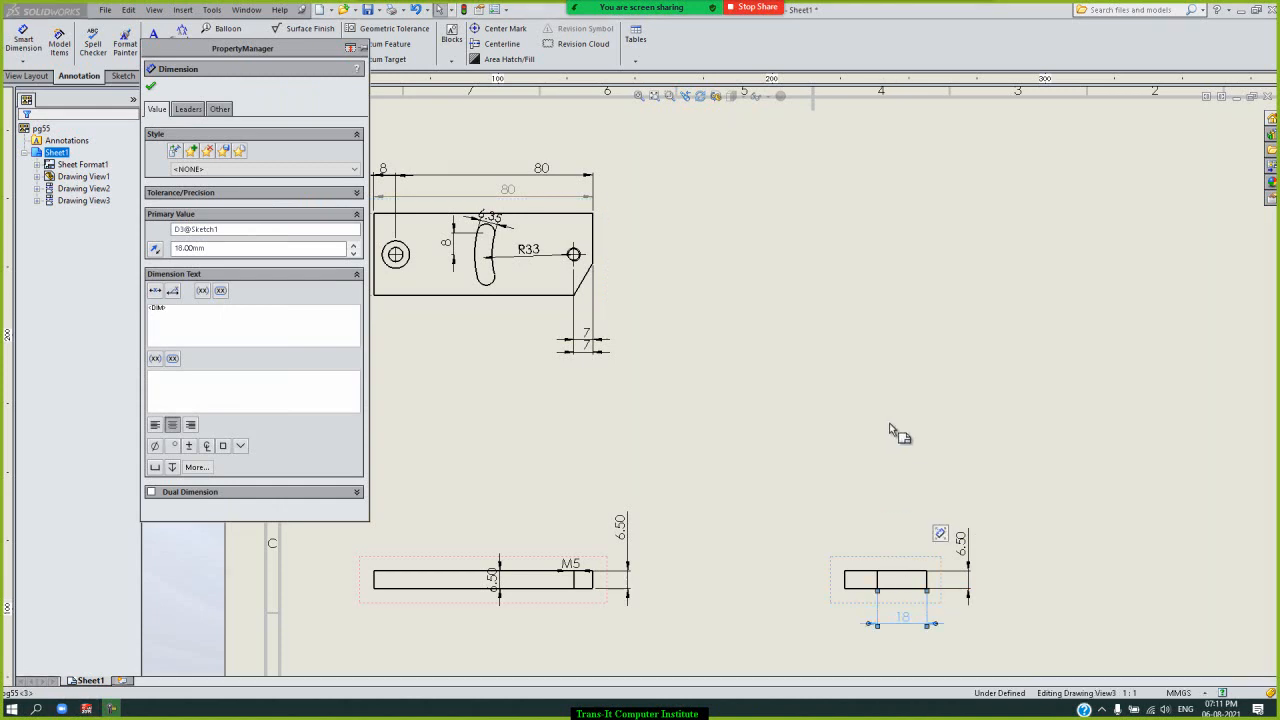
{"action": "left_click", "coordinate": [150, 87]}
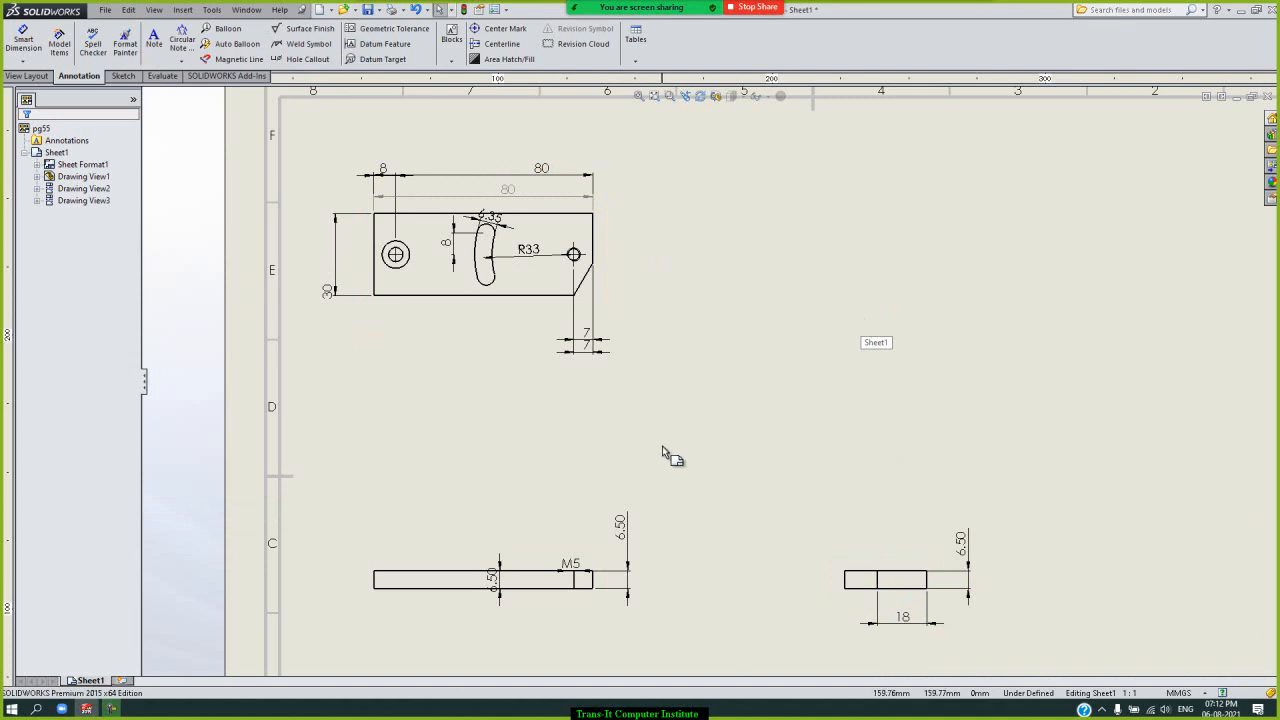
- Transfer the M5 thread dimension from the front view to the small hole in the top view and place it outside the plate's right edge
{"action": "left_click", "coordinate": [572, 547]}
{"action": "left_click", "coordinate": [755, 498]}
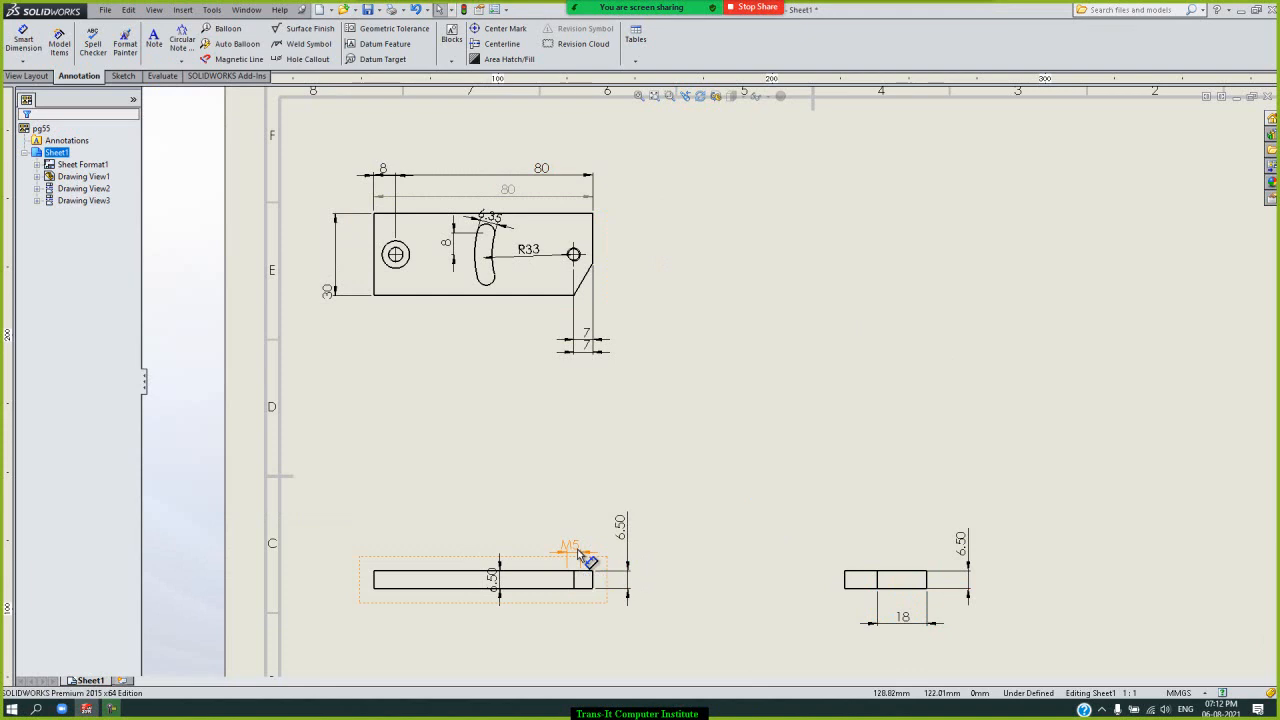
{"action": "mouse_move", "coordinate": [578, 550]}
{"action": "left_mouse_down", "text": "shift"}
{"action": "mouse_move", "coordinate": [600, 251]}
{"action": "mouse_move", "coordinate": [578, 255]}
{"action": "left_mouse_up", "text": "shift"}
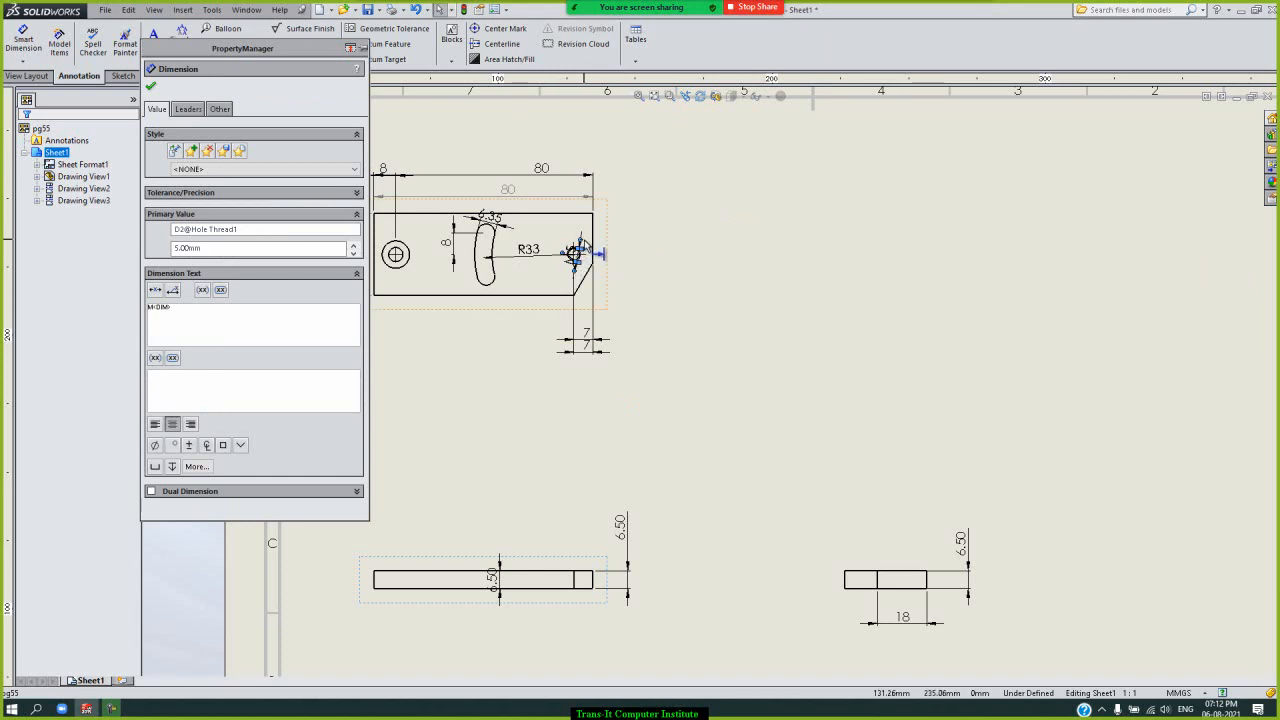
{"action": "scroll", "coordinate": [576, 256], "scroll_direction": "down", "scroll_amount": 2}
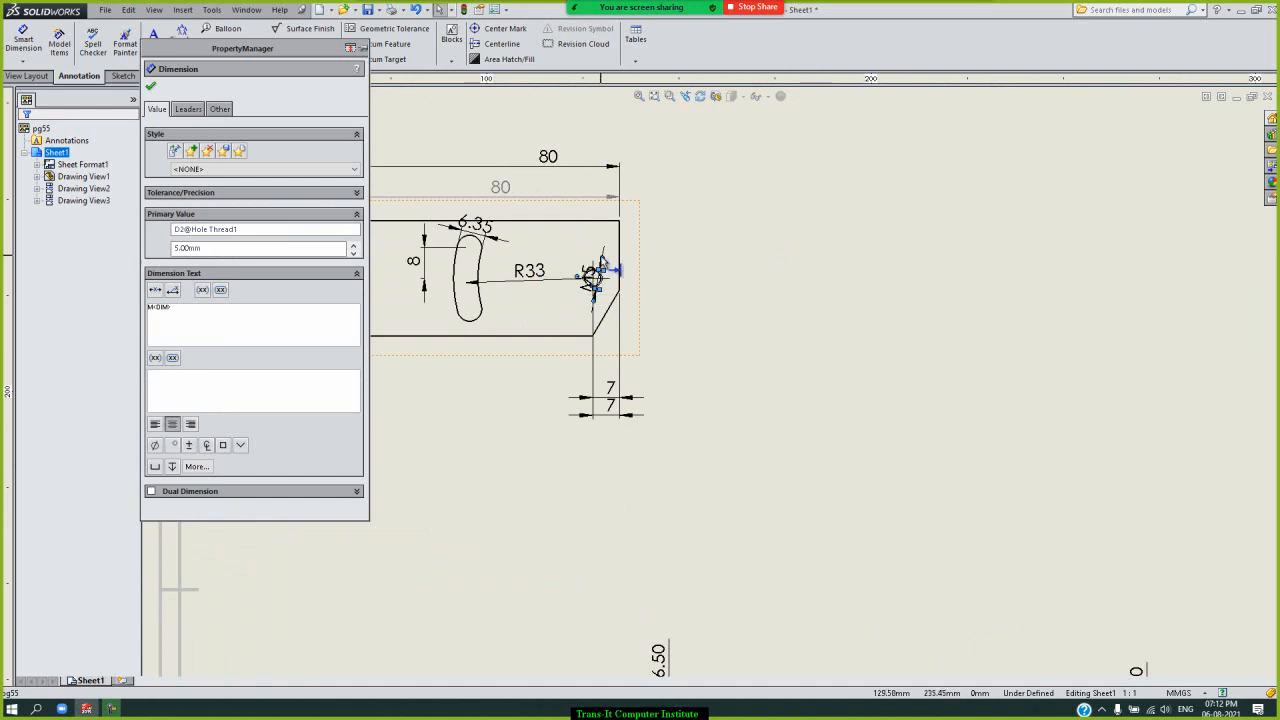
{"action": "left_click", "coordinate": [604, 258]}
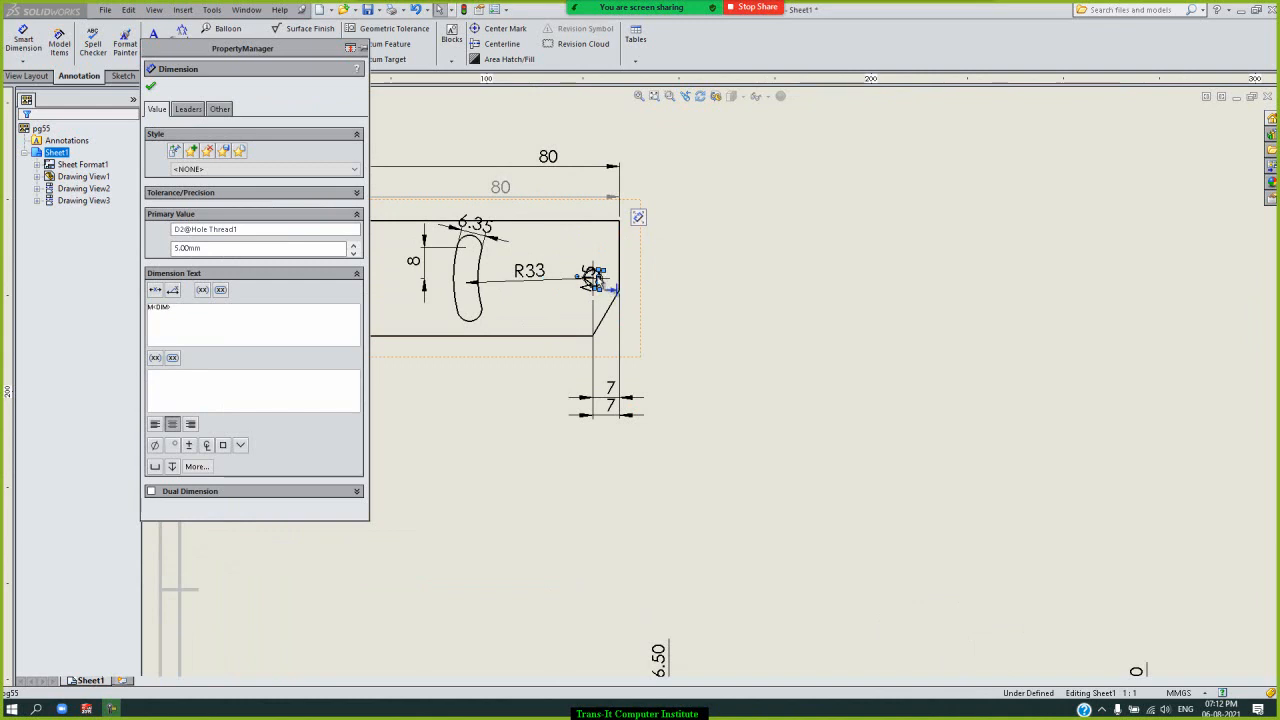
{"action": "mouse_move", "coordinate": [591, 278]}
{"action": "left_mouse_down"}
{"action": "mouse_move", "coordinate": [677, 245]}
{"action": "mouse_move", "coordinate": [667, 240]}
{"action": "left_mouse_up"}
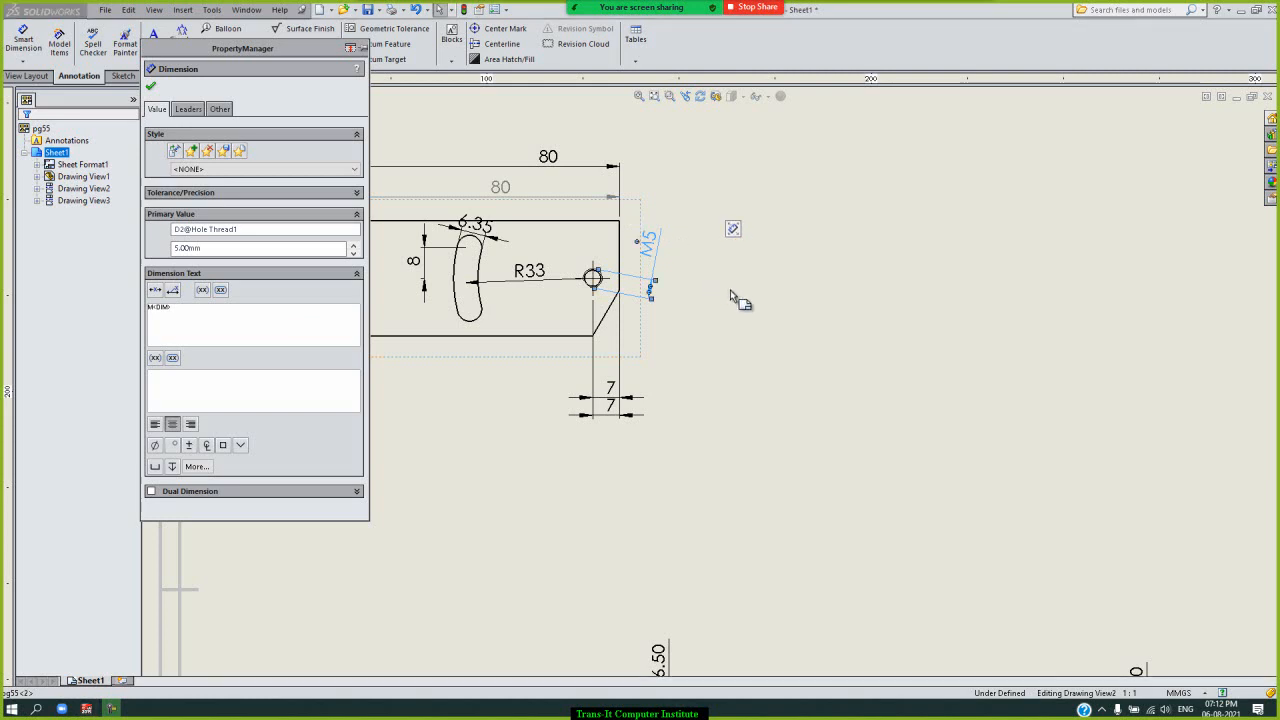
{"action": "left_click", "coordinate": [150, 89]}
- Move the slot's 6.35 width dimension above the plate outline and the front view's inner 6.50 dimension beyond its left end
{"action": "left_click_drag", "start_coordinate": [498, 236], "coordinate": [505, 214]}
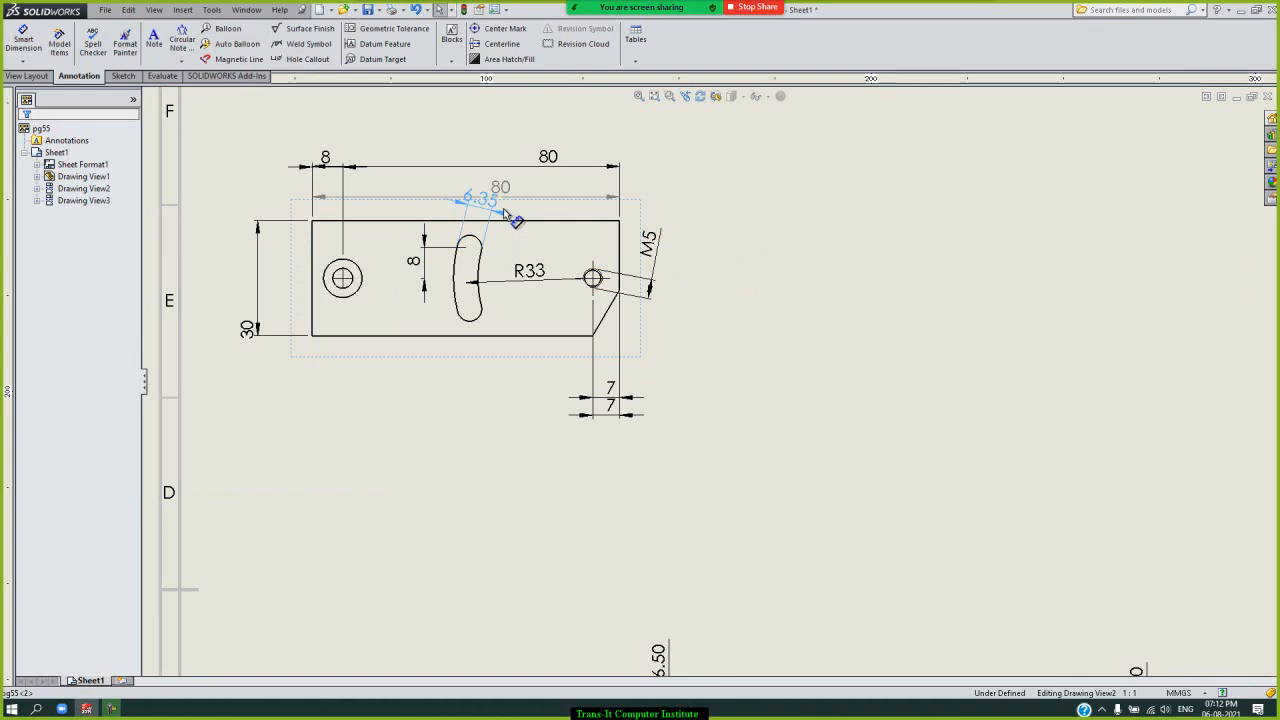
{"action": "left_click", "coordinate": [768, 228]}
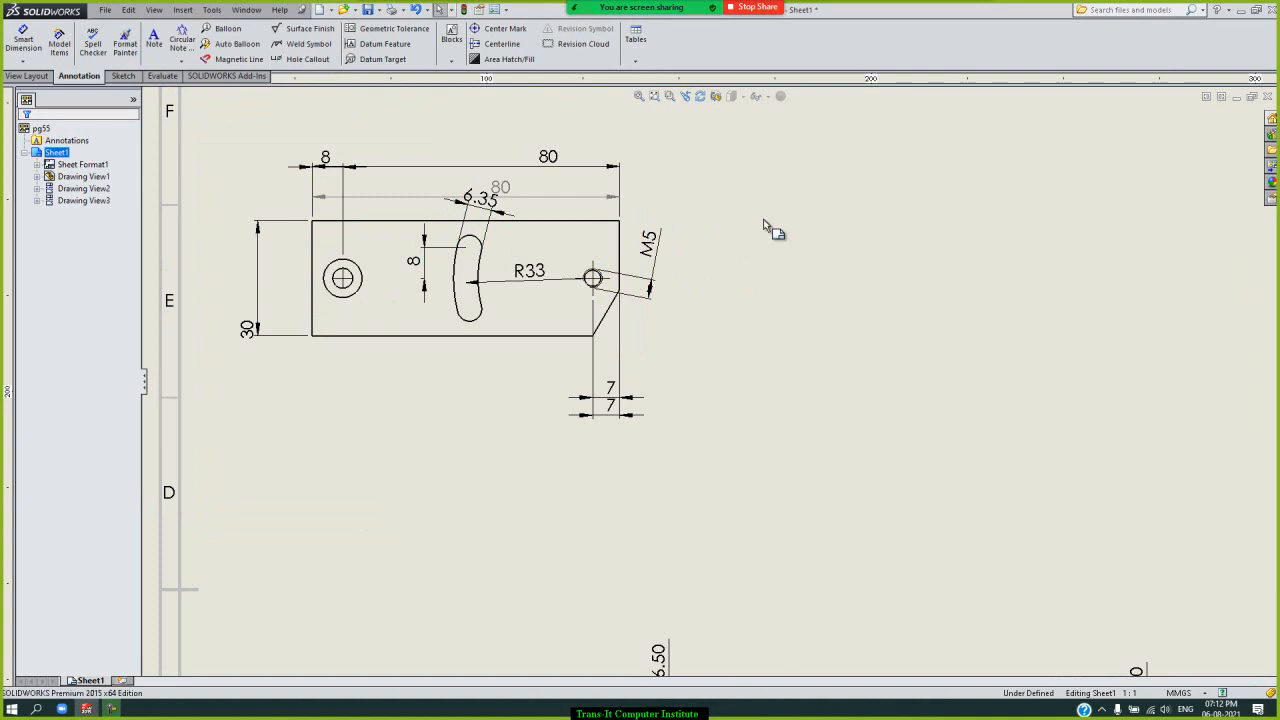
{"action": "scroll", "coordinate": [766, 228], "scroll_direction": "up", "scroll_amount": 3}
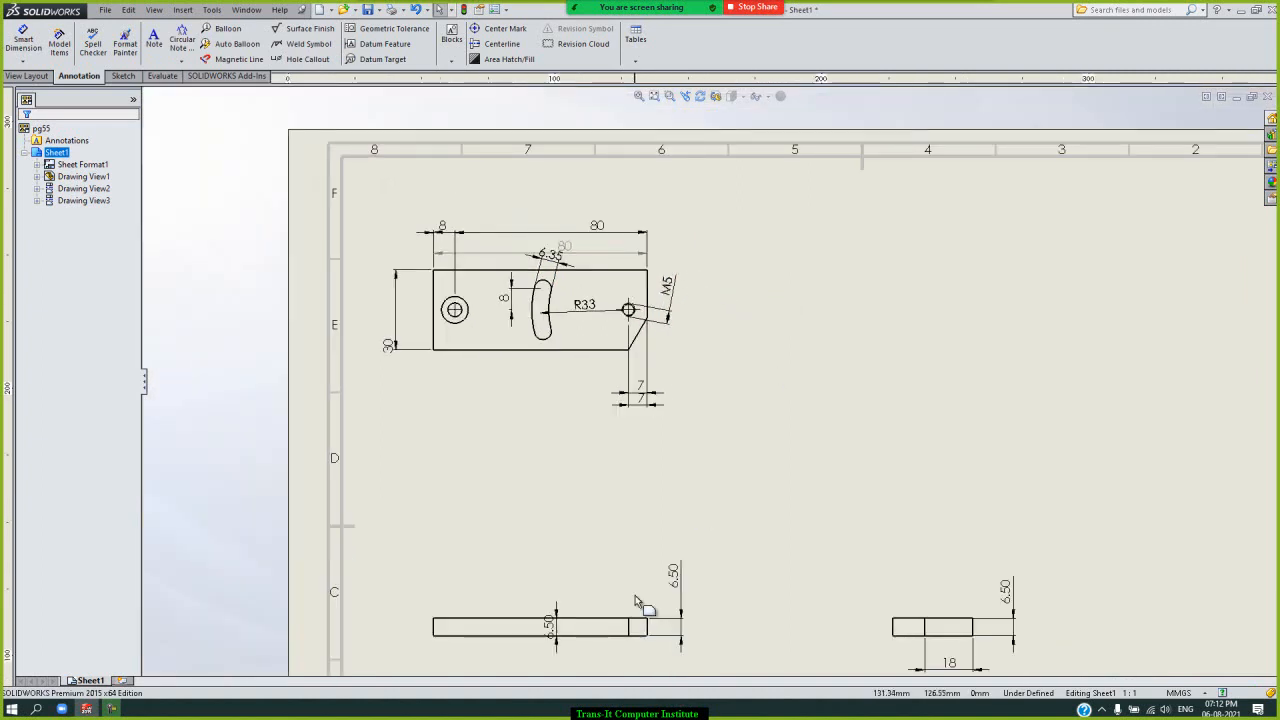
{"action": "left_click_drag", "start_coordinate": [568, 645], "coordinate": [411, 634]}
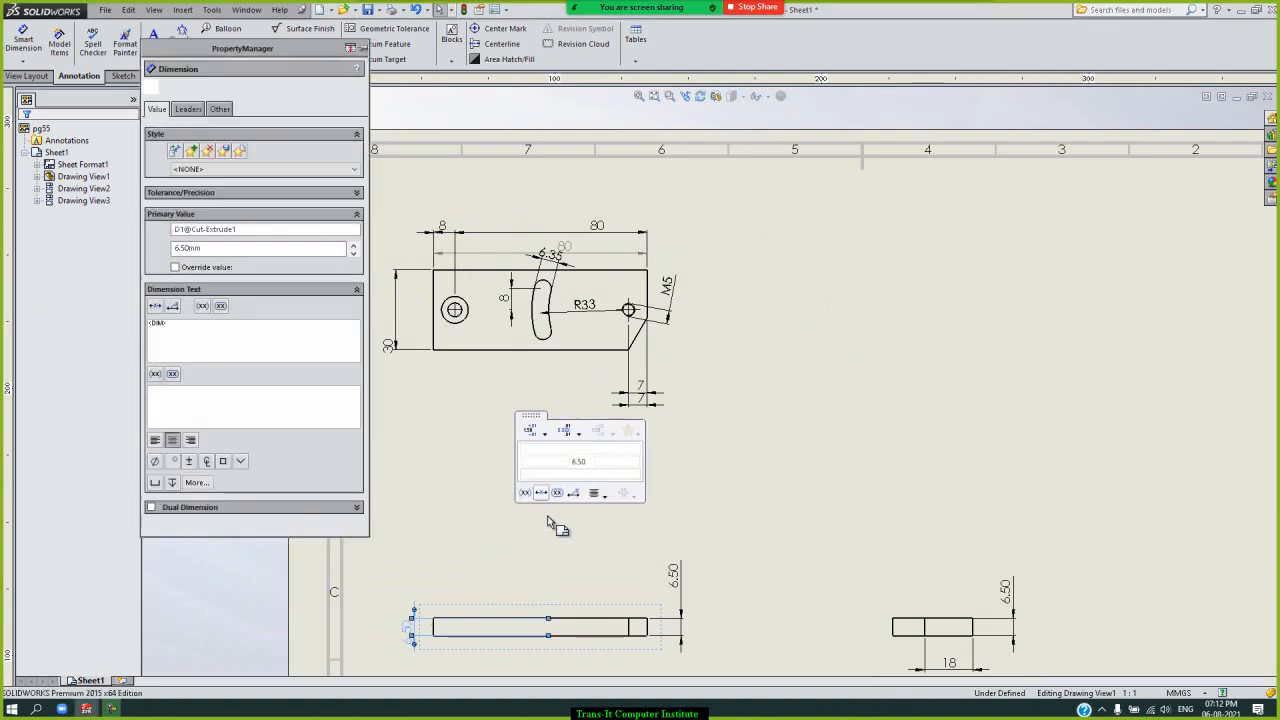
{"action": "left_click", "coordinate": [546, 542]}
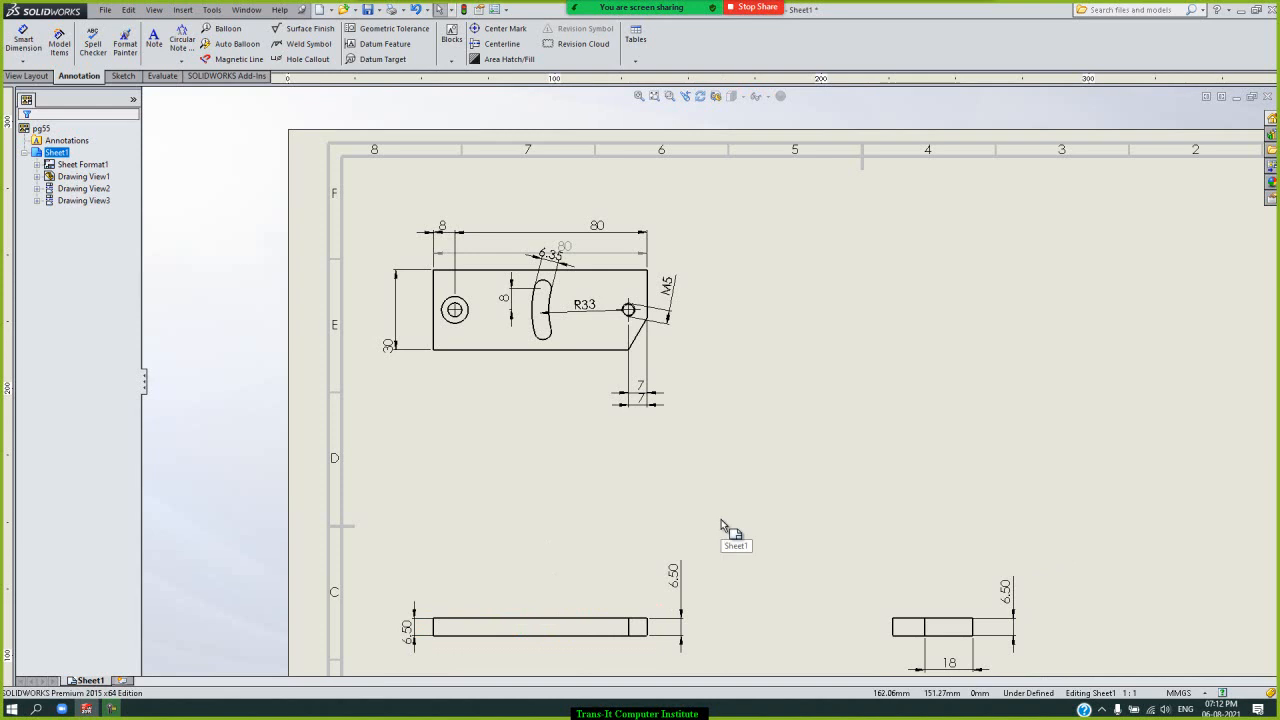
- Hide the duplicate grey 80 reference dimension above the top view
{"action": "left_click", "coordinate": [573, 249]}
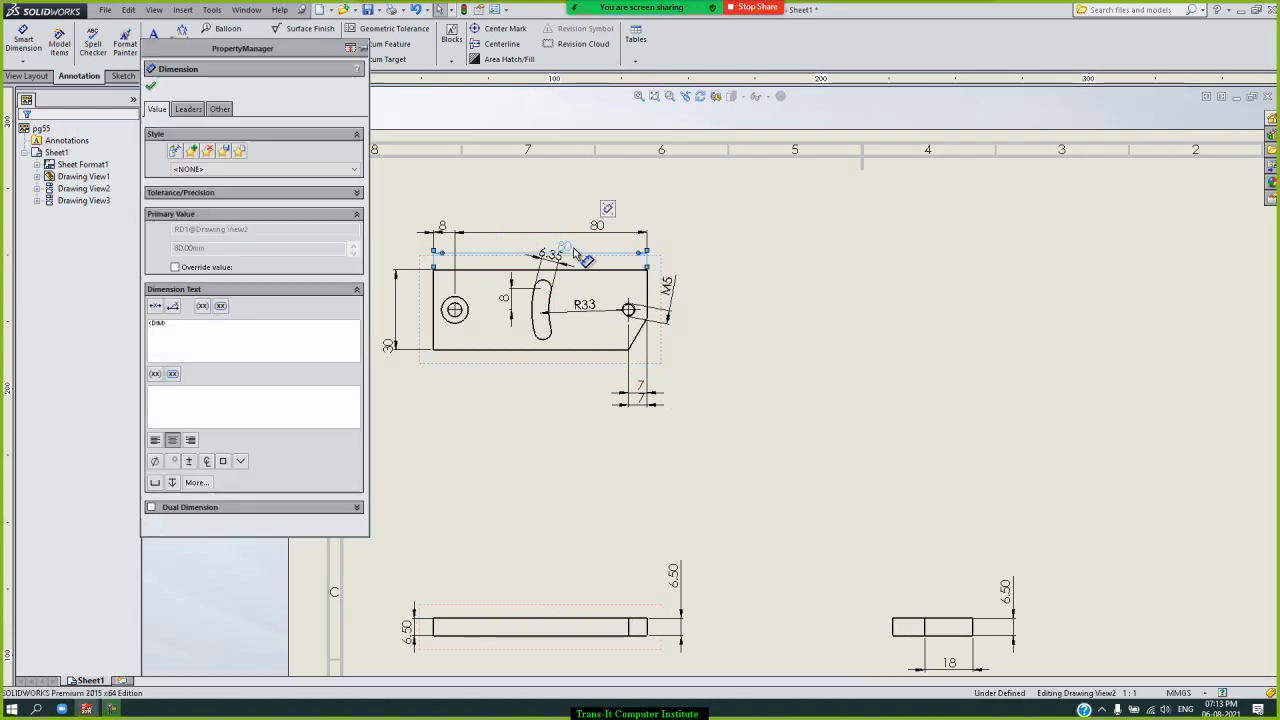
{"action": "right_click", "coordinate": [576, 251]}
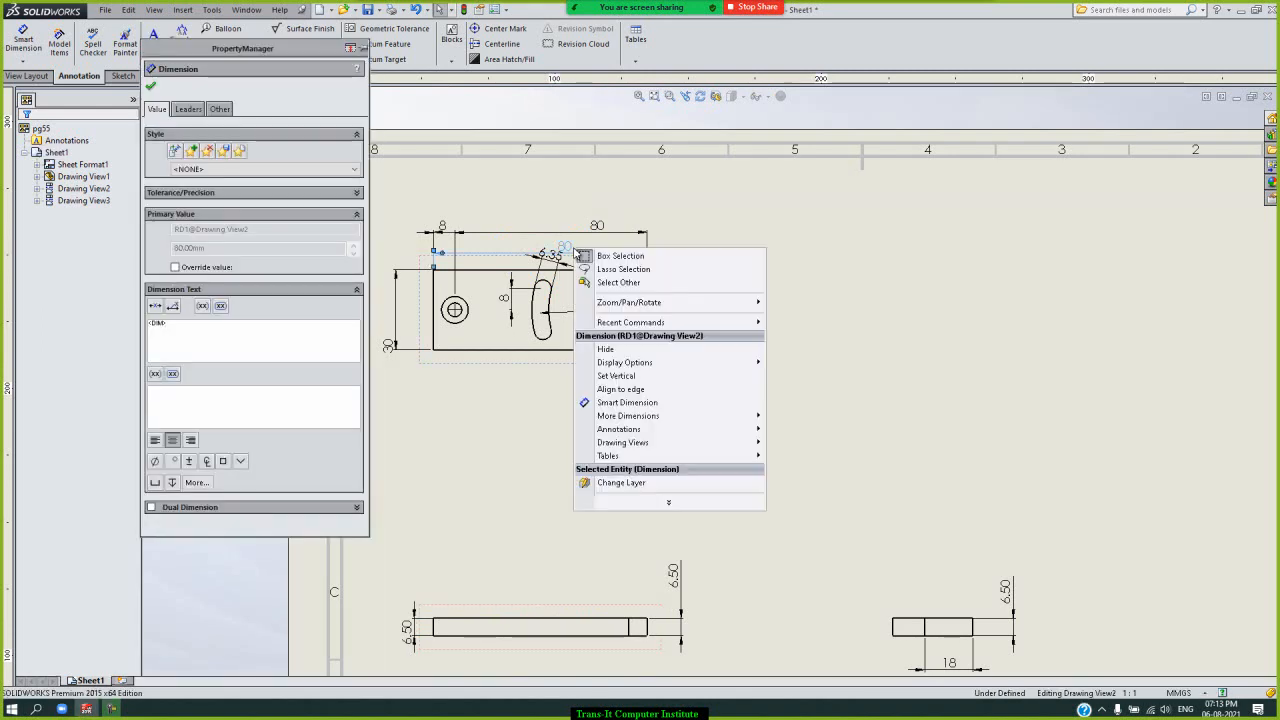
{"action": "left_click", "coordinate": [652, 350]}
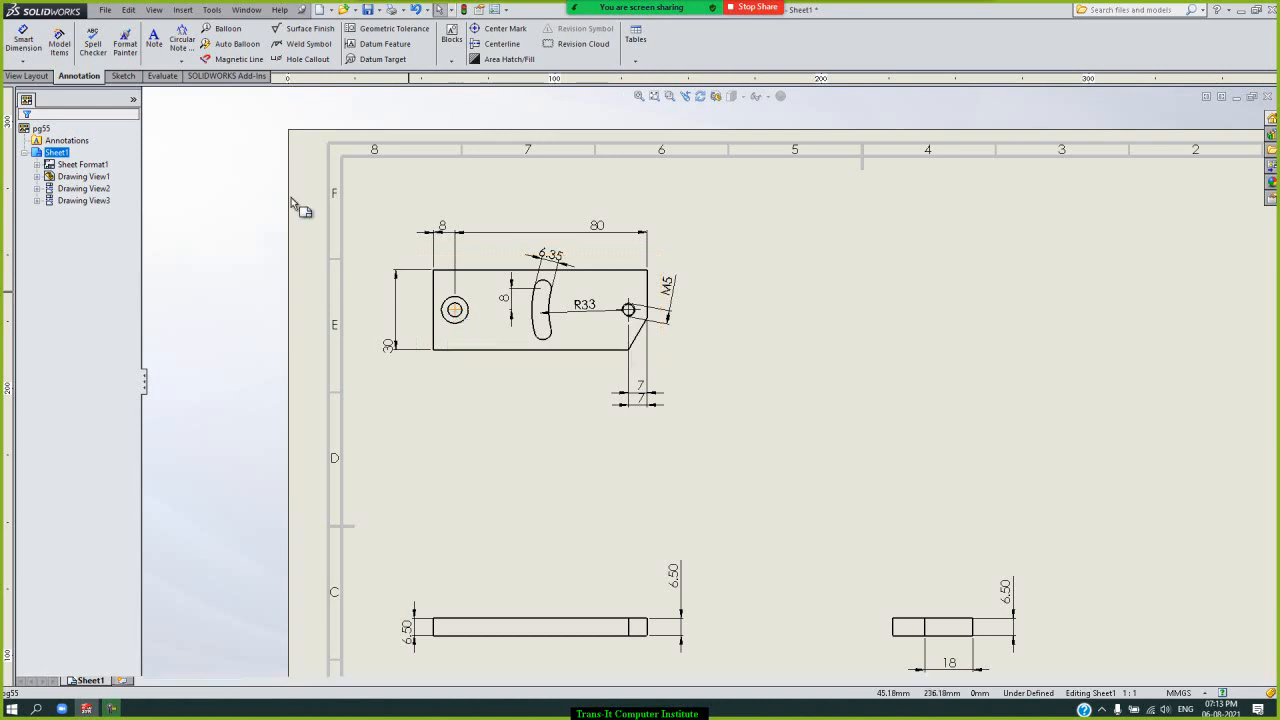
- Dimension the inner diameter of the left hole in the top view with Smart Dimension, placing the value below the plate
{"action": "left_click", "coordinate": [23, 61]}
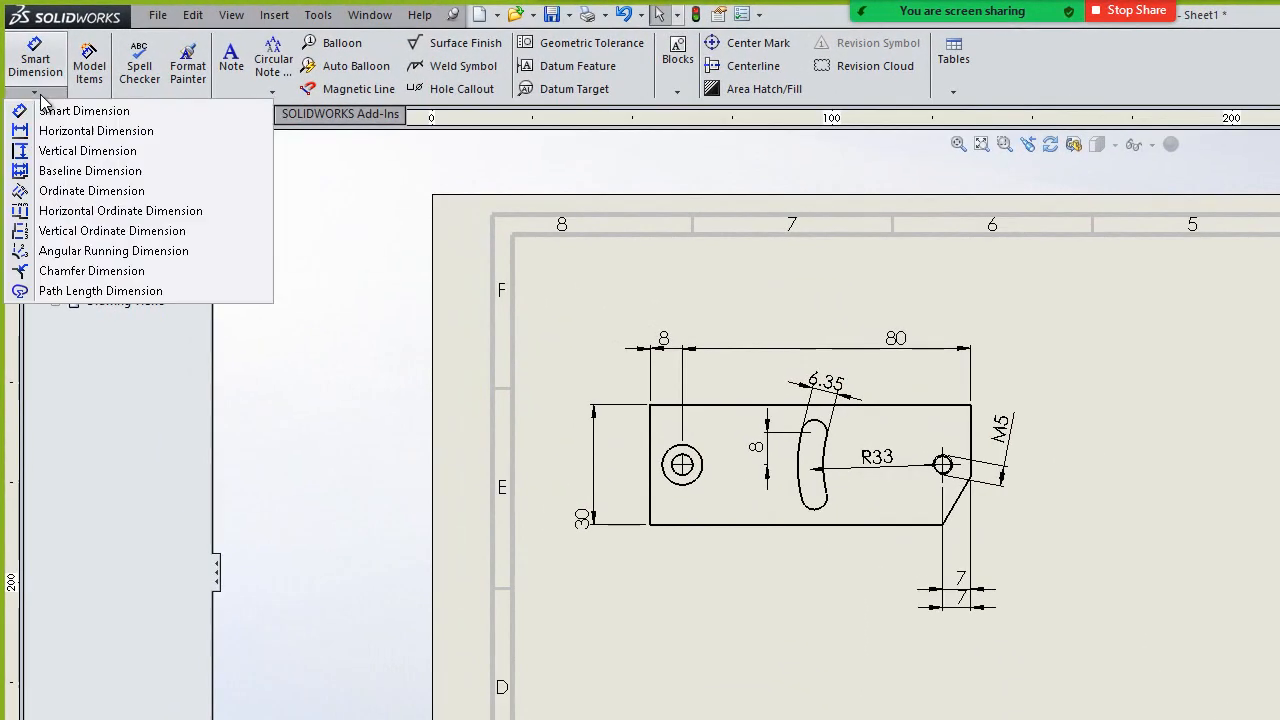
{"action": "left_click", "coordinate": [138, 112]}
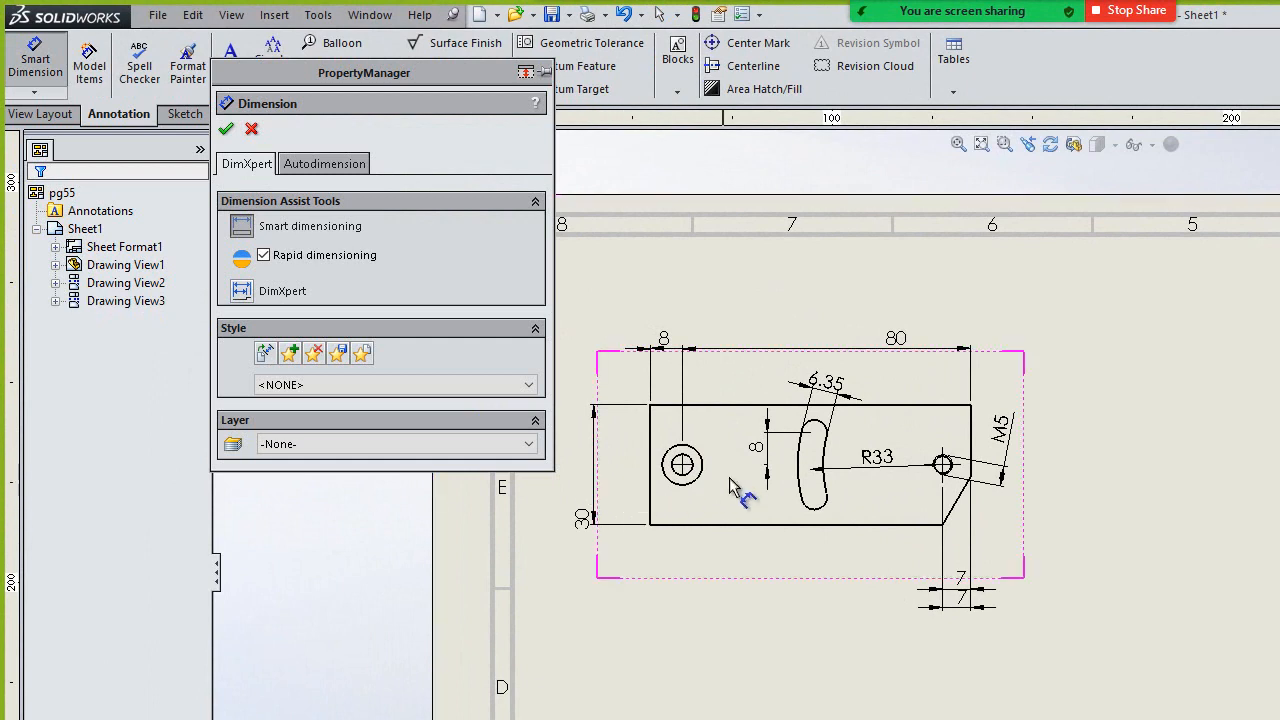
{"action": "left_click", "coordinate": [697, 478]}
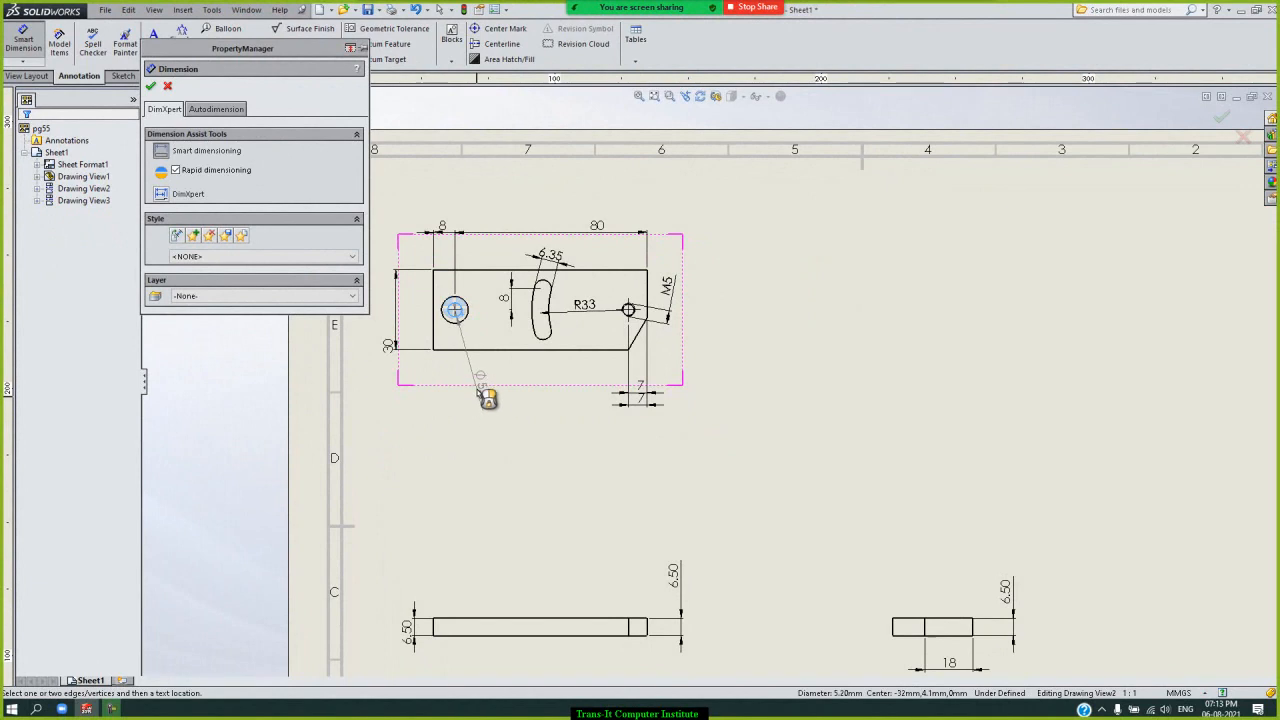
{"action": "left_click", "coordinate": [481, 382]}
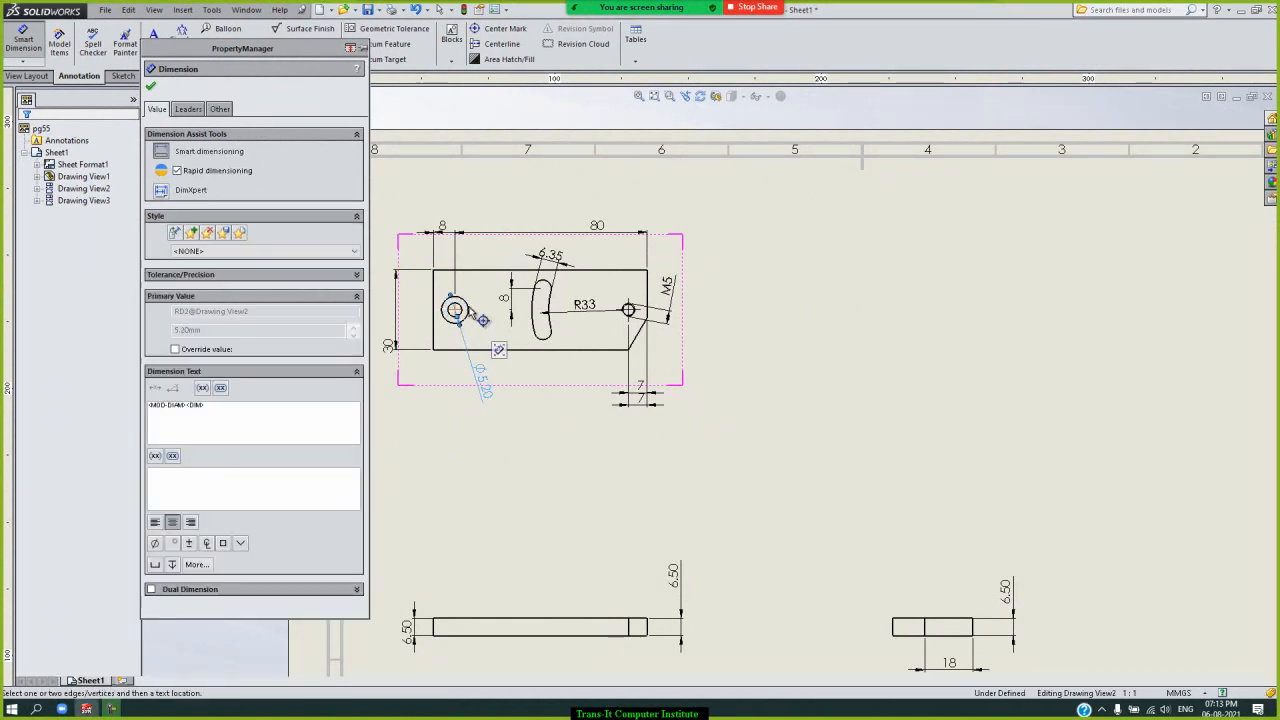
{"action": "left_click", "coordinate": [152, 88]}
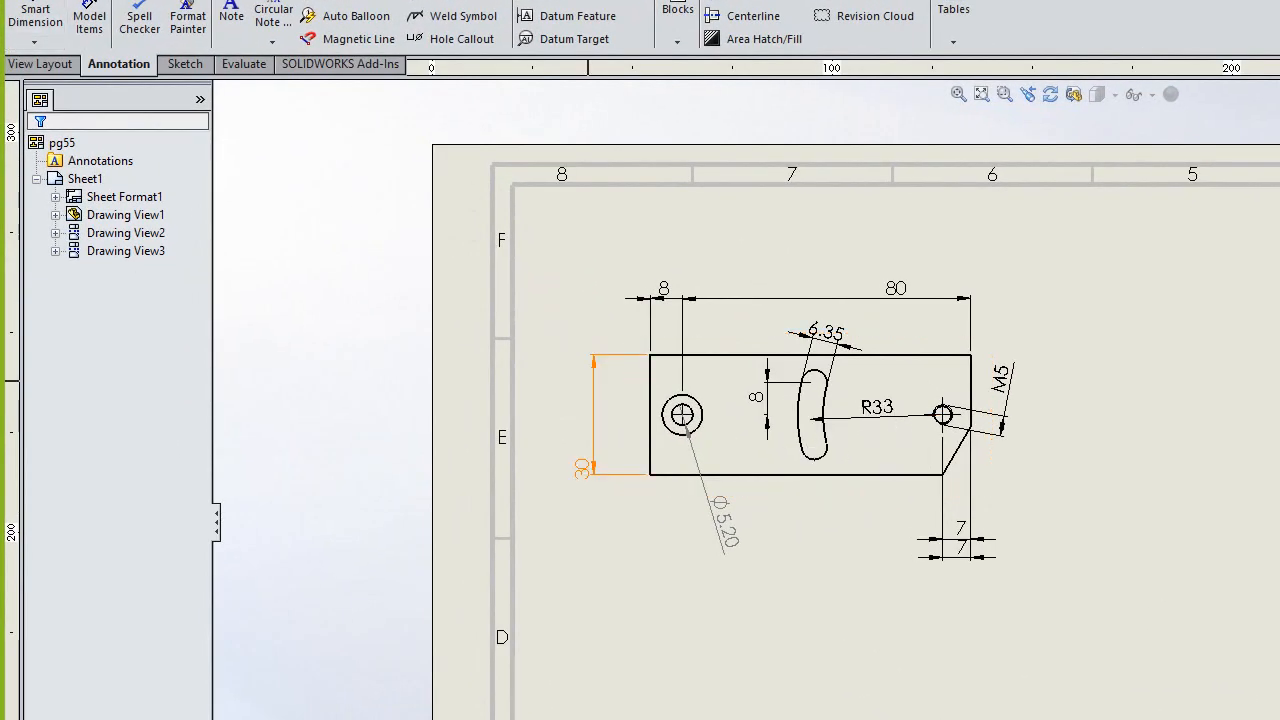
- Dimension the horizontal distance between the left hole and the curved slot's upper end with Smart Dimension, placing it below the top view
{"action": "left_click", "coordinate": [35, 42]}
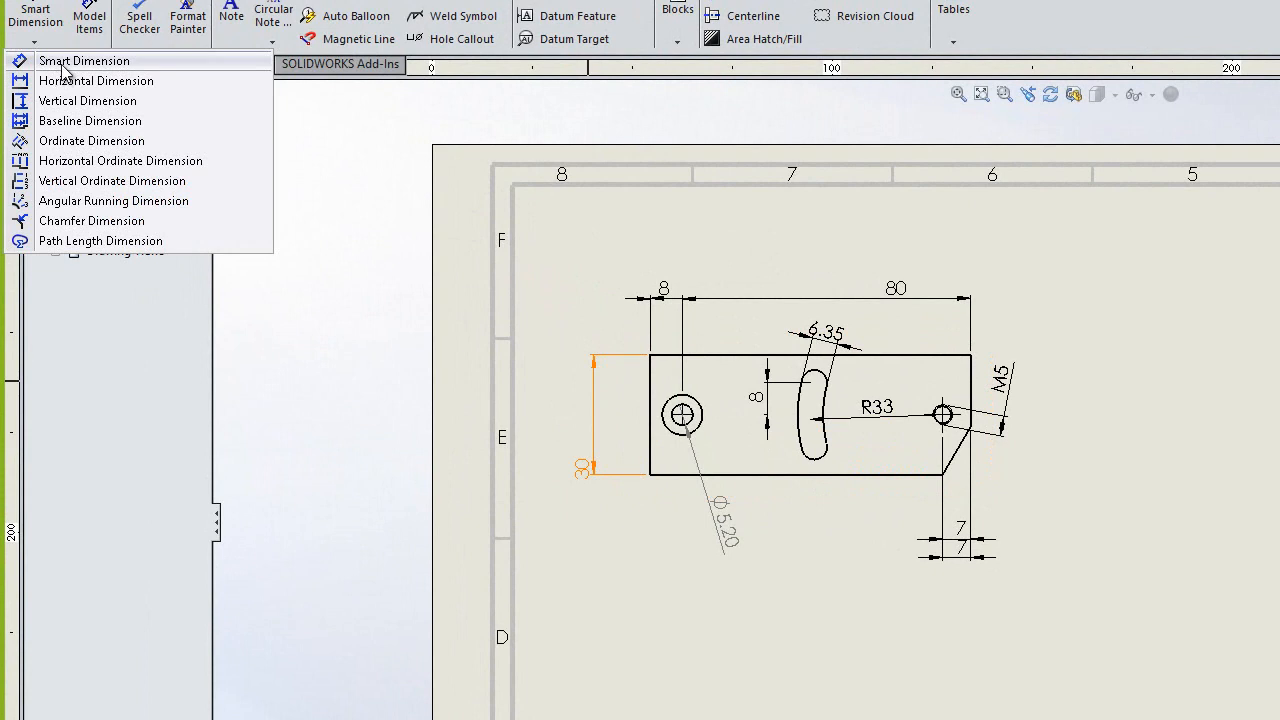
{"action": "left_click", "coordinate": [61, 62]}
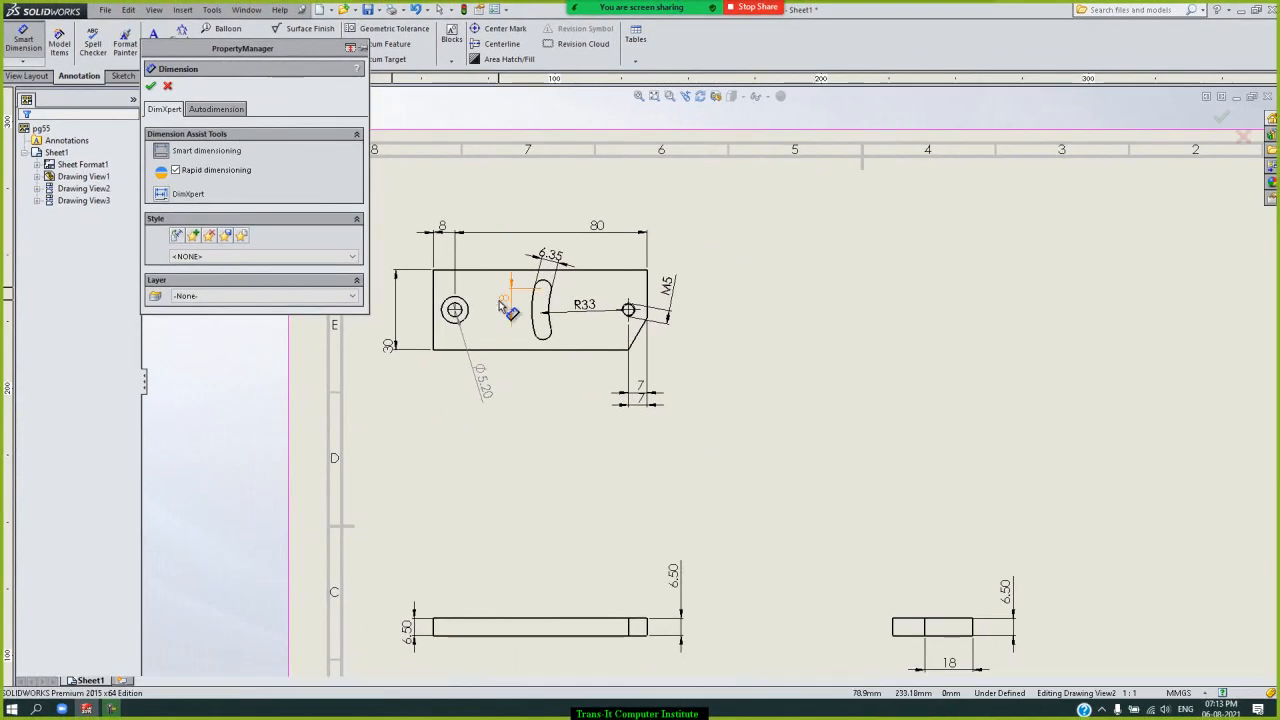
{"action": "left_click", "coordinate": [461, 322]}
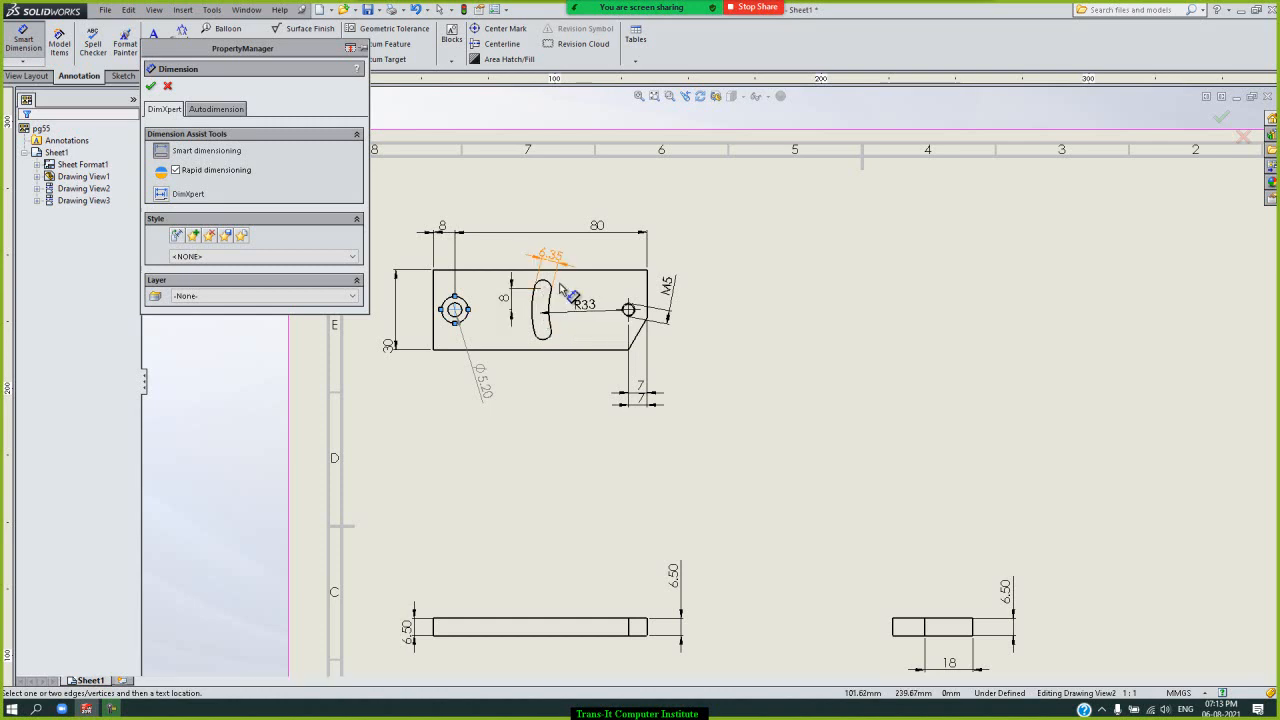
{"action": "left_click", "coordinate": [549, 287]}
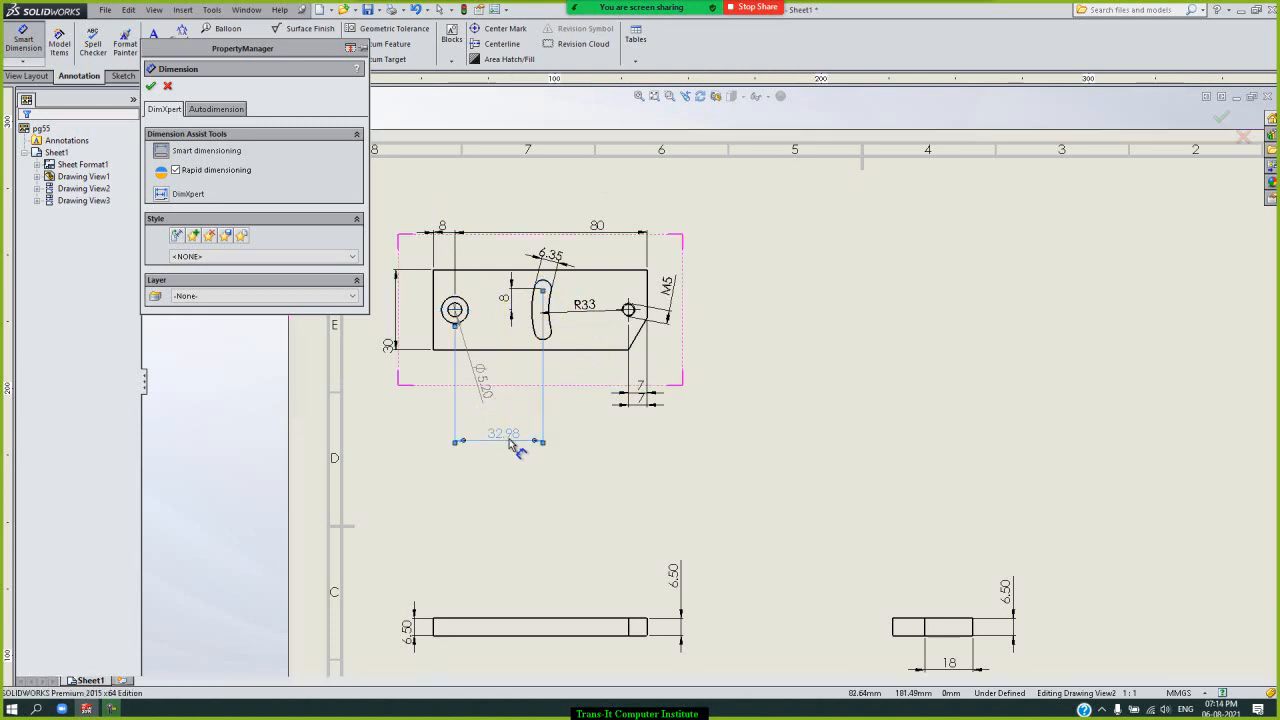
{"action": "left_click", "coordinate": [512, 446]}
{"action": "left_click", "coordinate": [152, 88]}
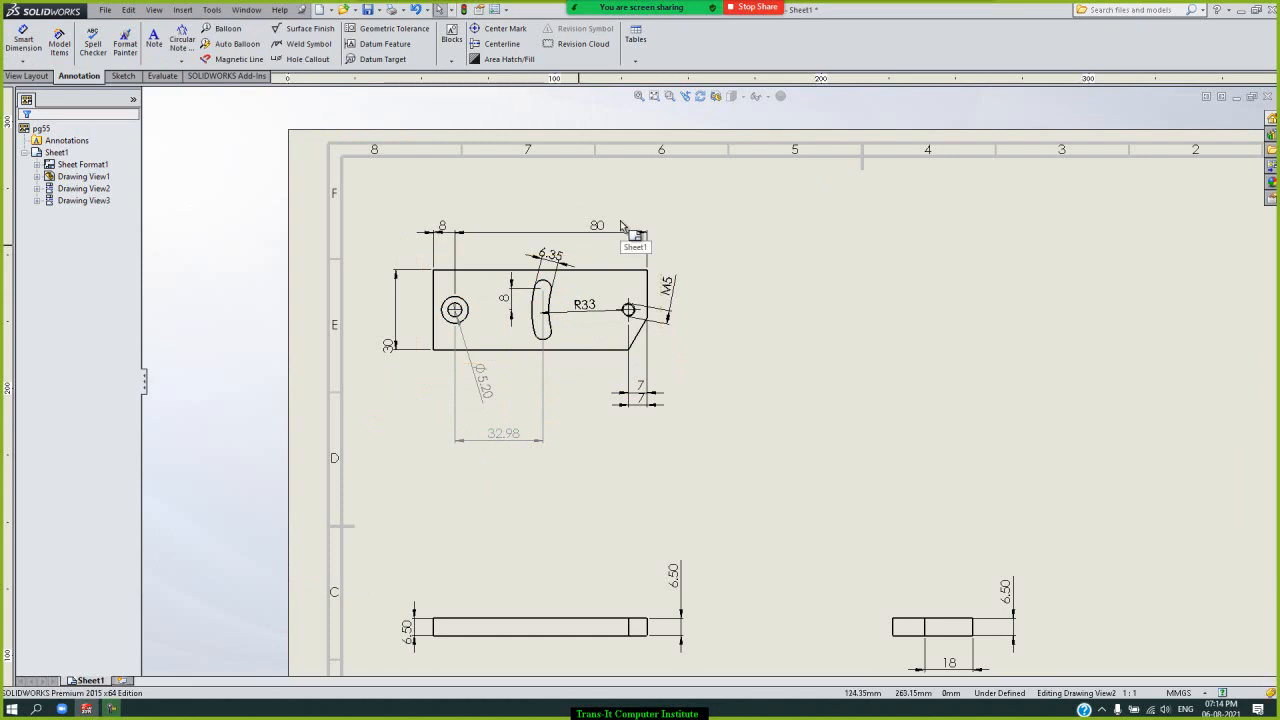
- Centre the overall 80 dimension's text above the top view, set the plate length to 120 mm and rebuild the drawing
{"action": "left_click_drag", "start_coordinate": [596, 236], "coordinate": [545, 234]}
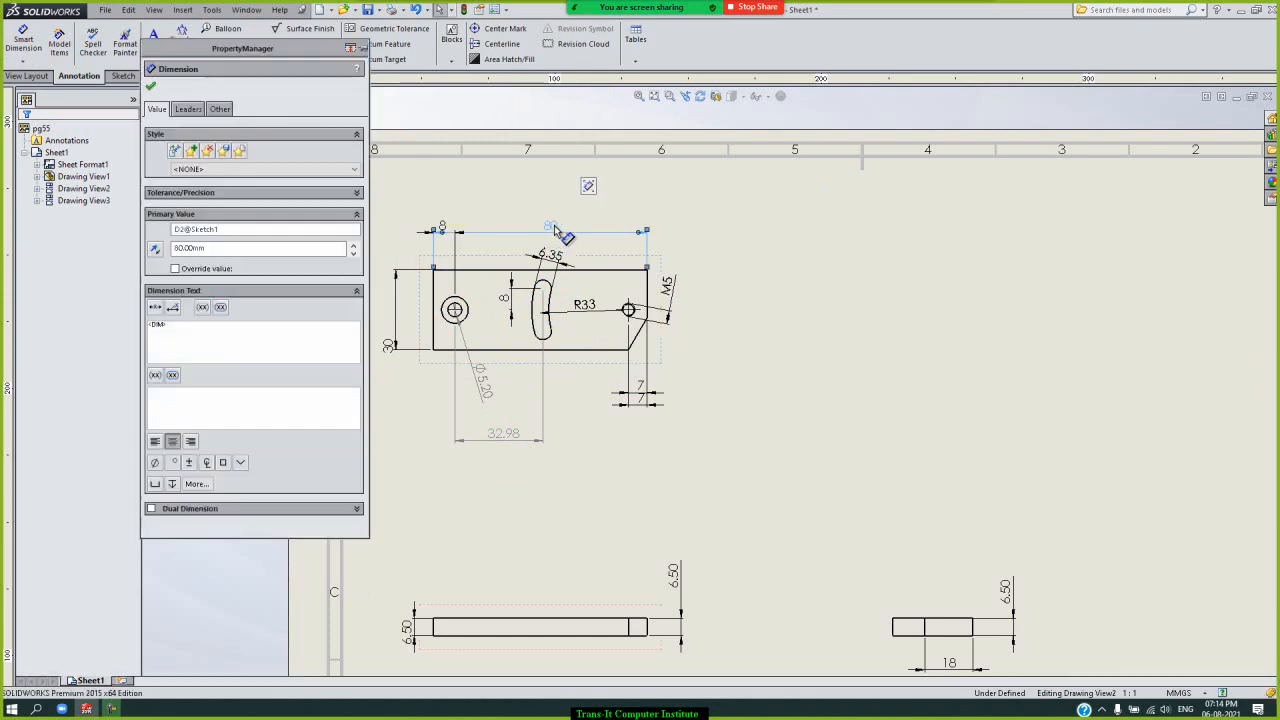
{"action": "double_click", "coordinate": [556, 230]}
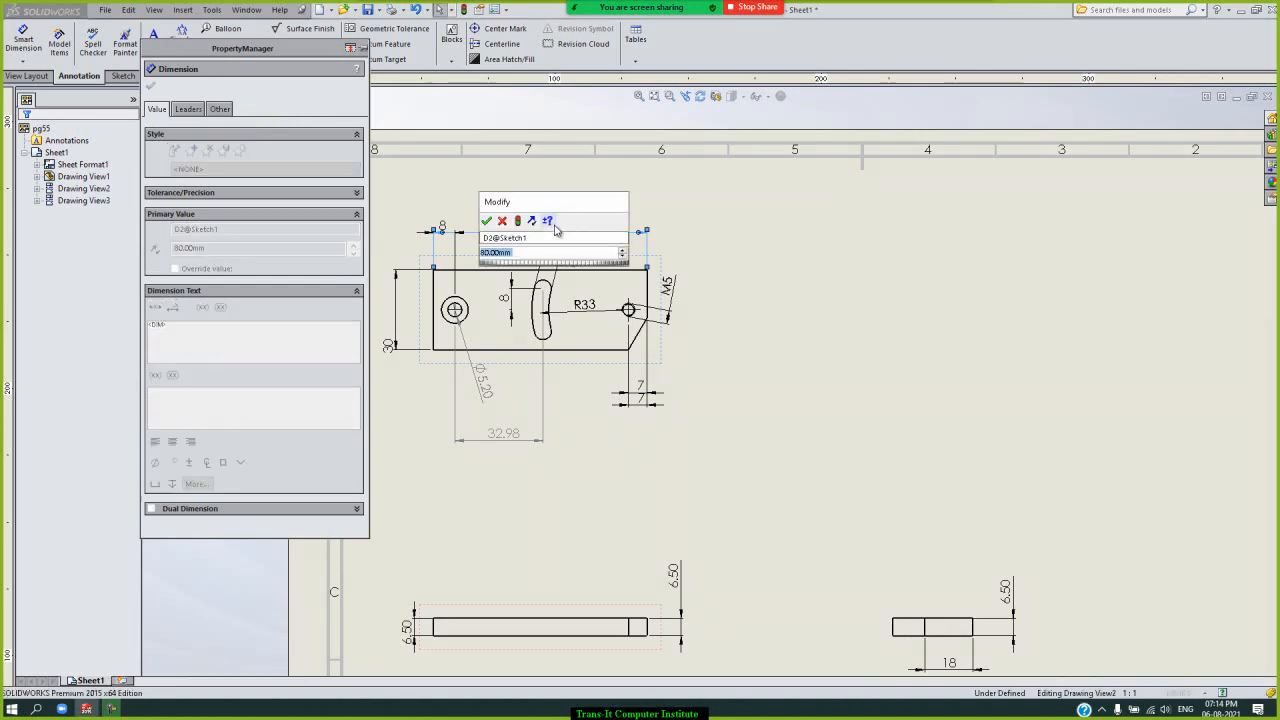
{"action": "type", "text": "120"}
{"action": "key", "text": "Return"}
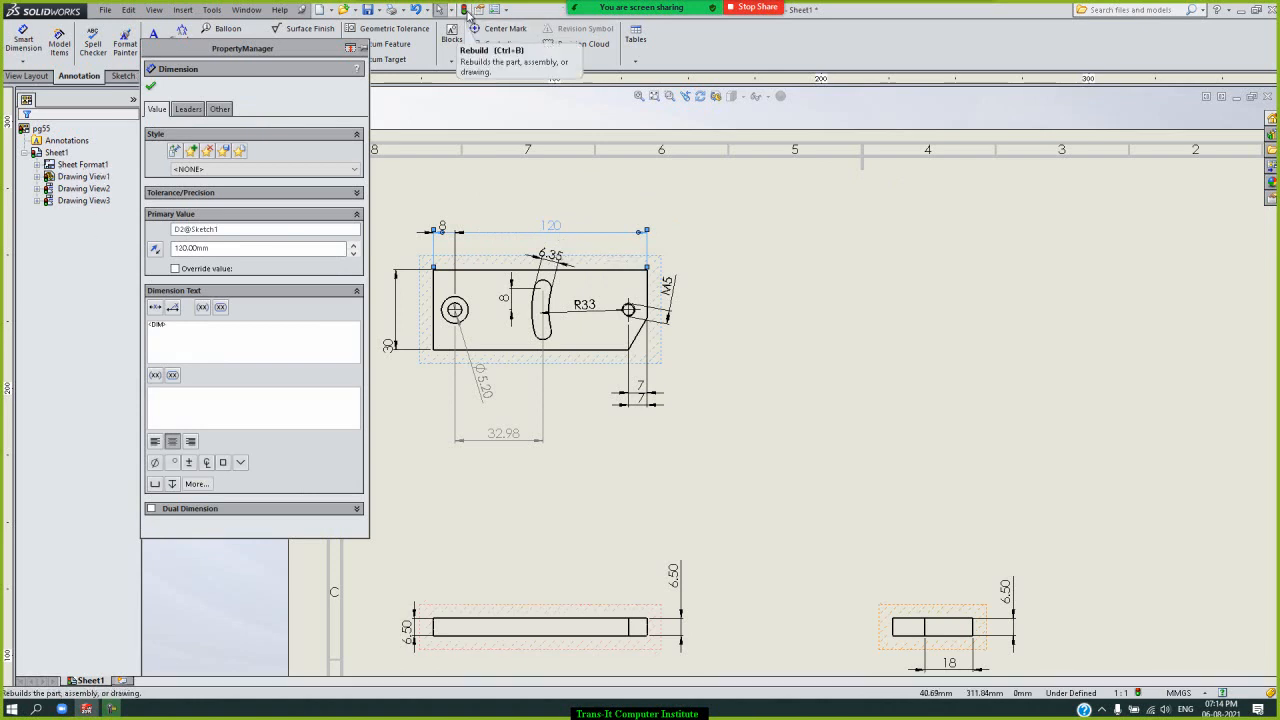
{"action": "left_click", "coordinate": [465, 10]}
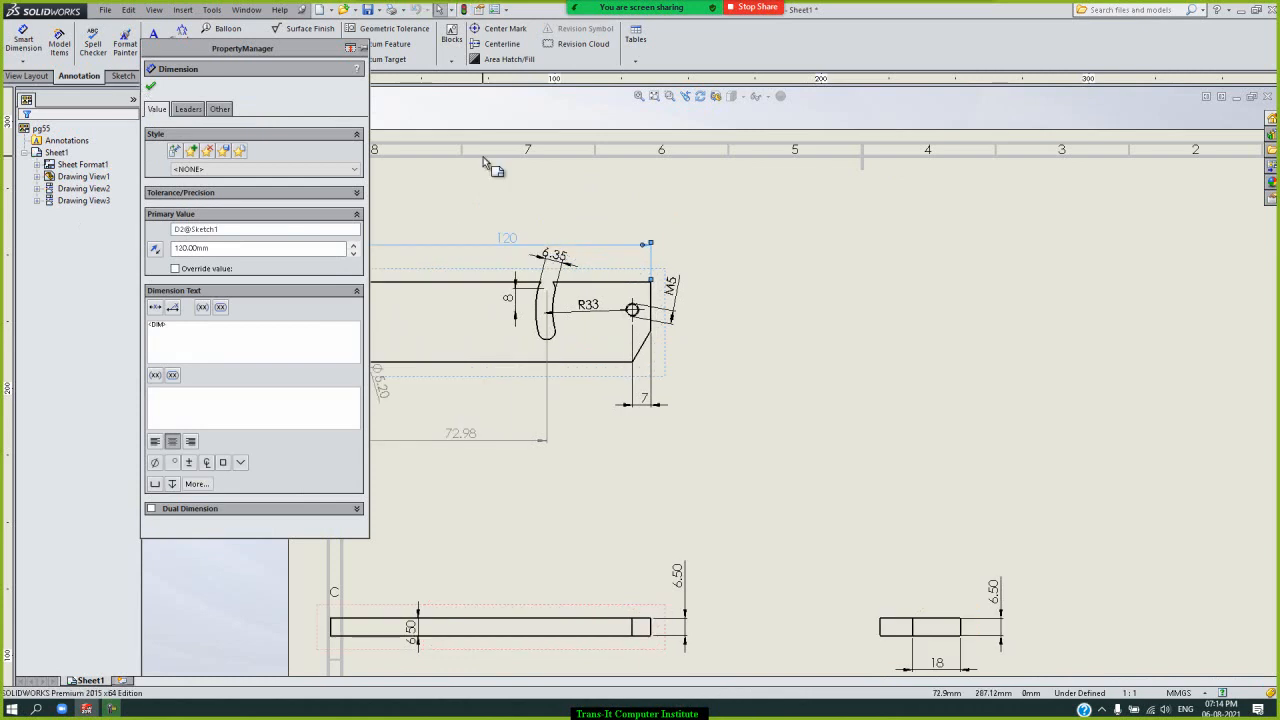
{"action": "left_click", "coordinate": [153, 89]}
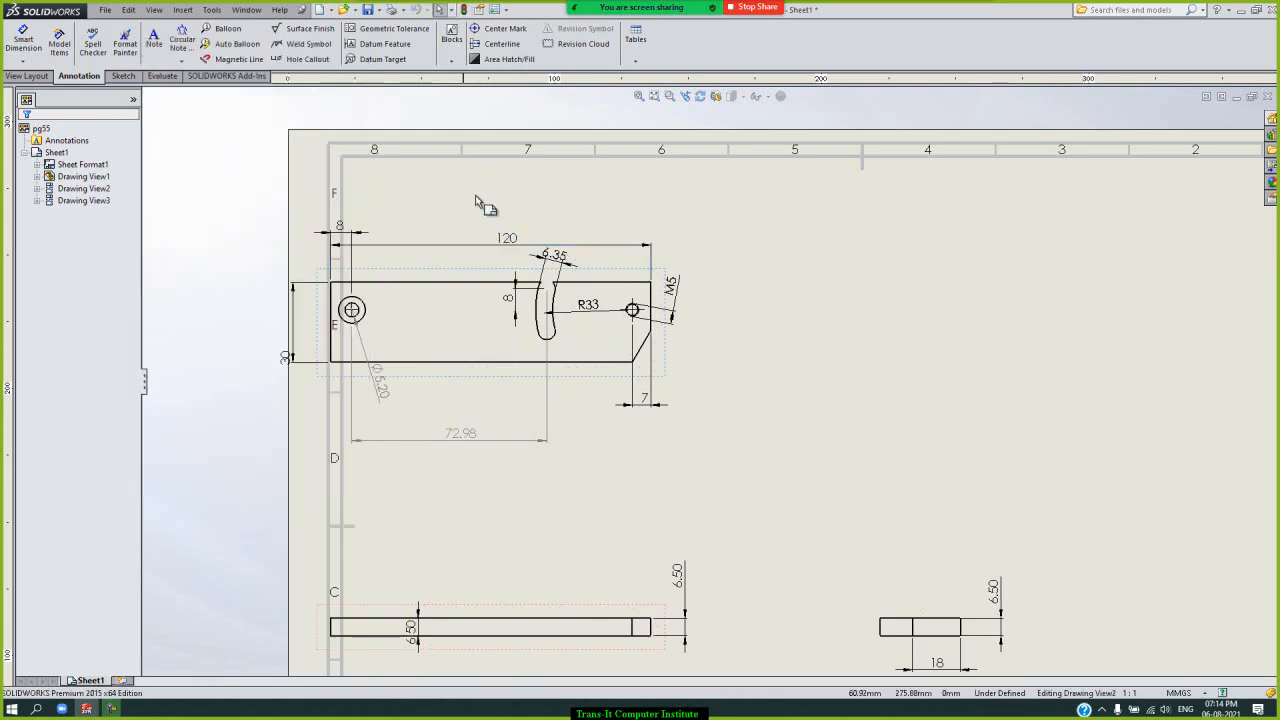
- Set the plate's overall length dimension in the top view to 100 mm
{"action": "double_click", "coordinate": [517, 243]}
{"action": "type", "text": "1"}
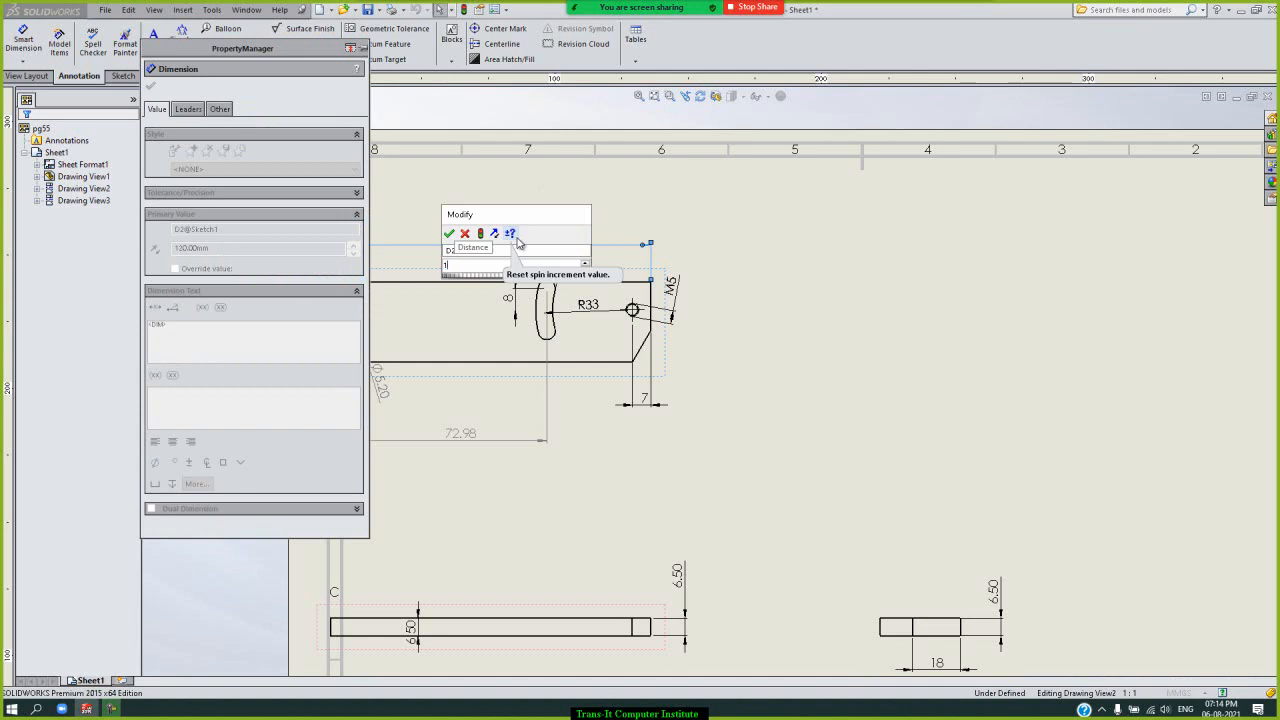
{"action": "type", "text": "00"}
{"action": "key", "text": "Return"}
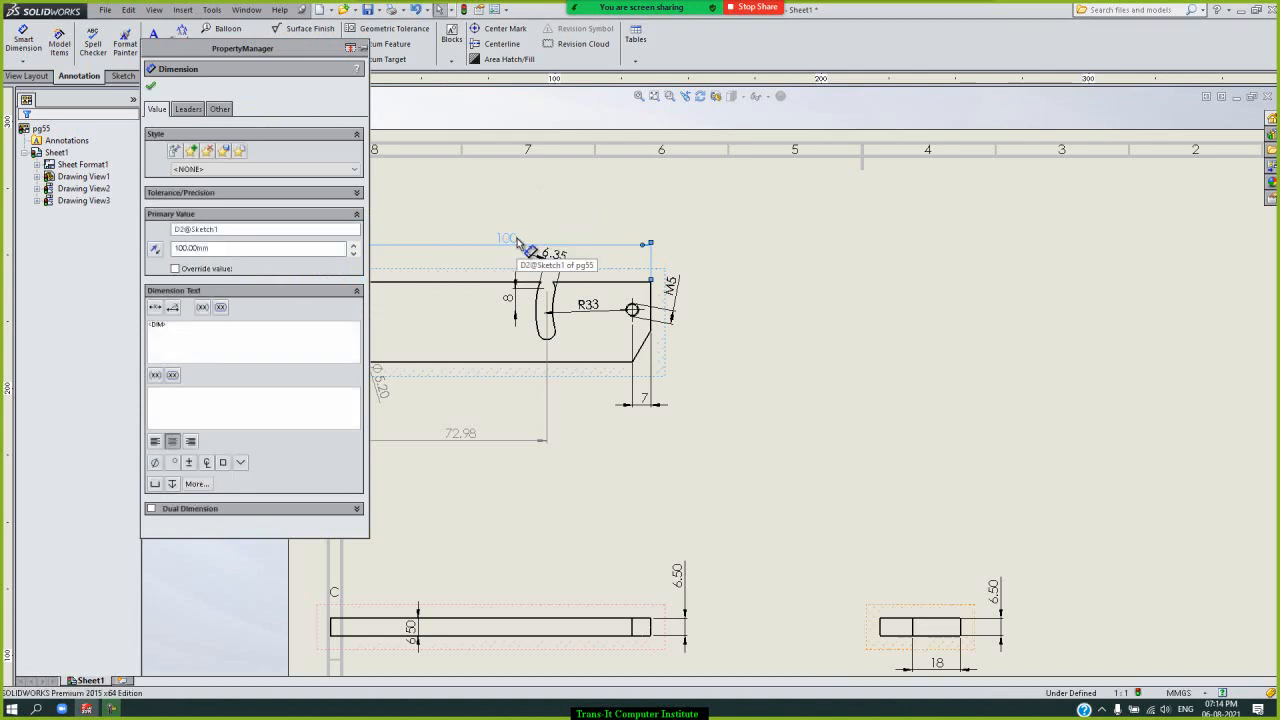
- Rebuild the drawing, set the plate's overall length dimension in the top view to 80 mm and rebuild again
{"action": "left_click", "coordinate": [464, 9]}
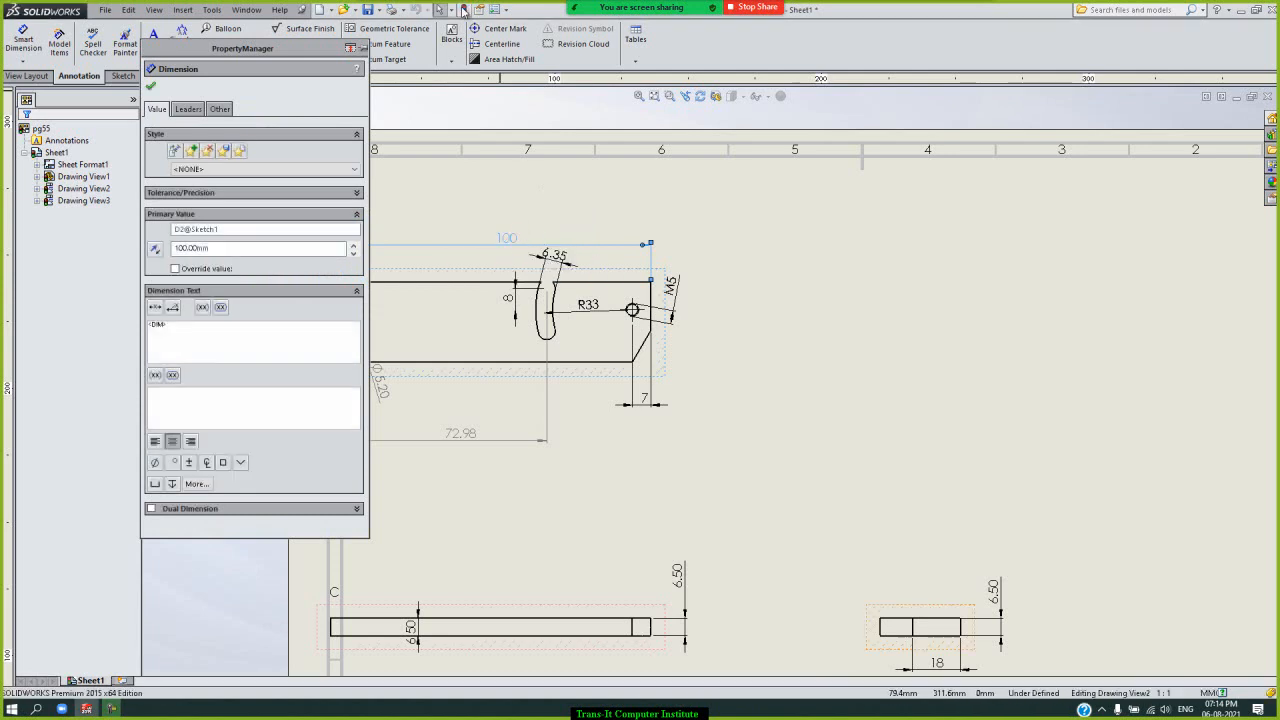
{"action": "left_click", "coordinate": [150, 88]}
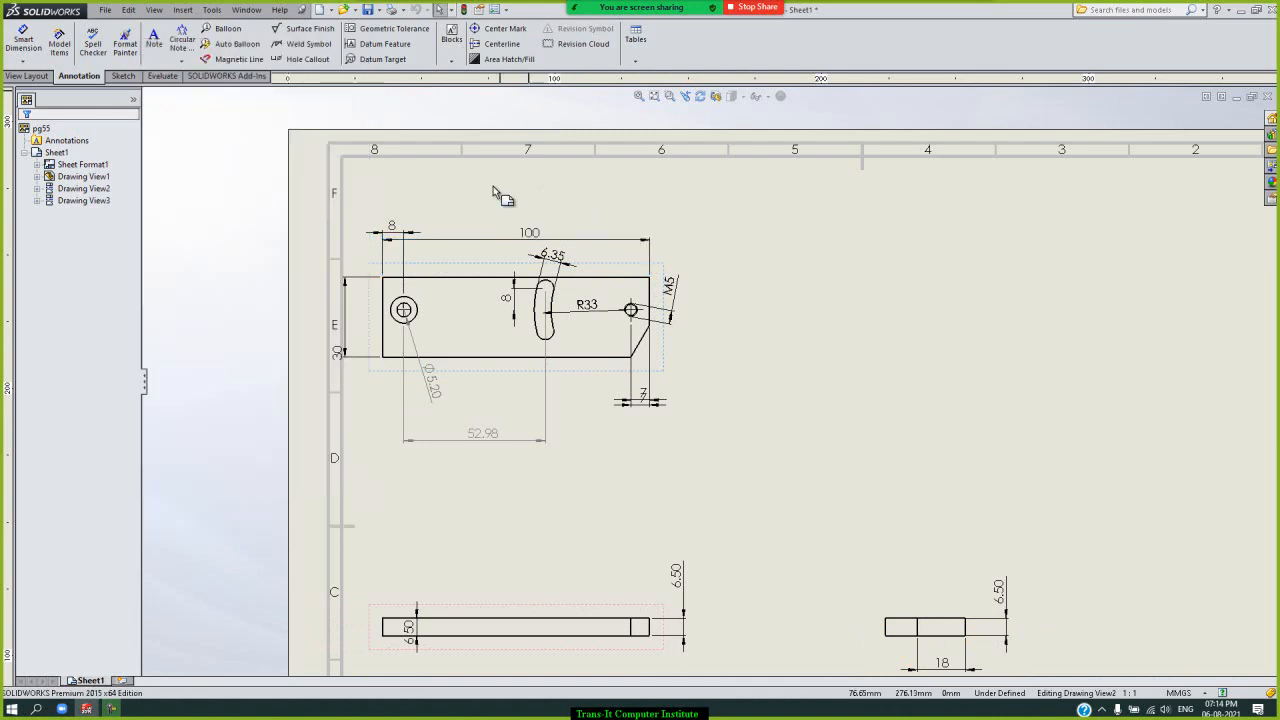
{"action": "double_click", "coordinate": [542, 232]}
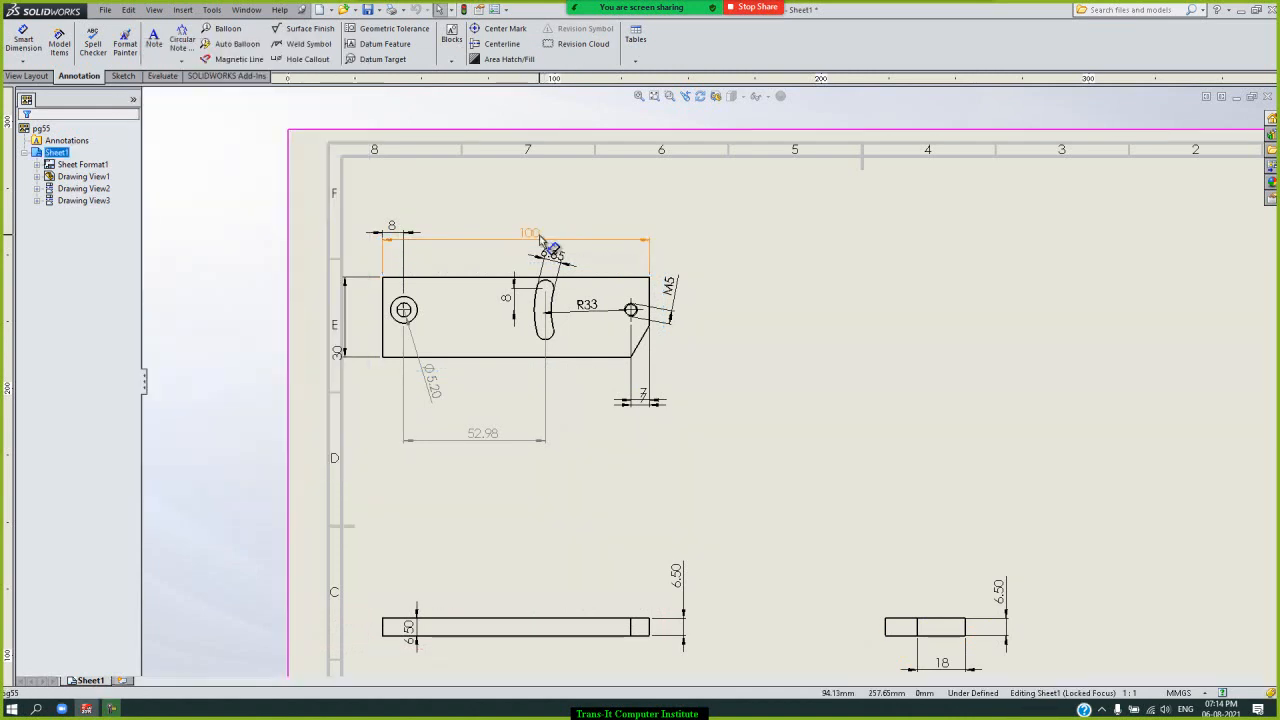
{"action": "double_click", "coordinate": [540, 238]}
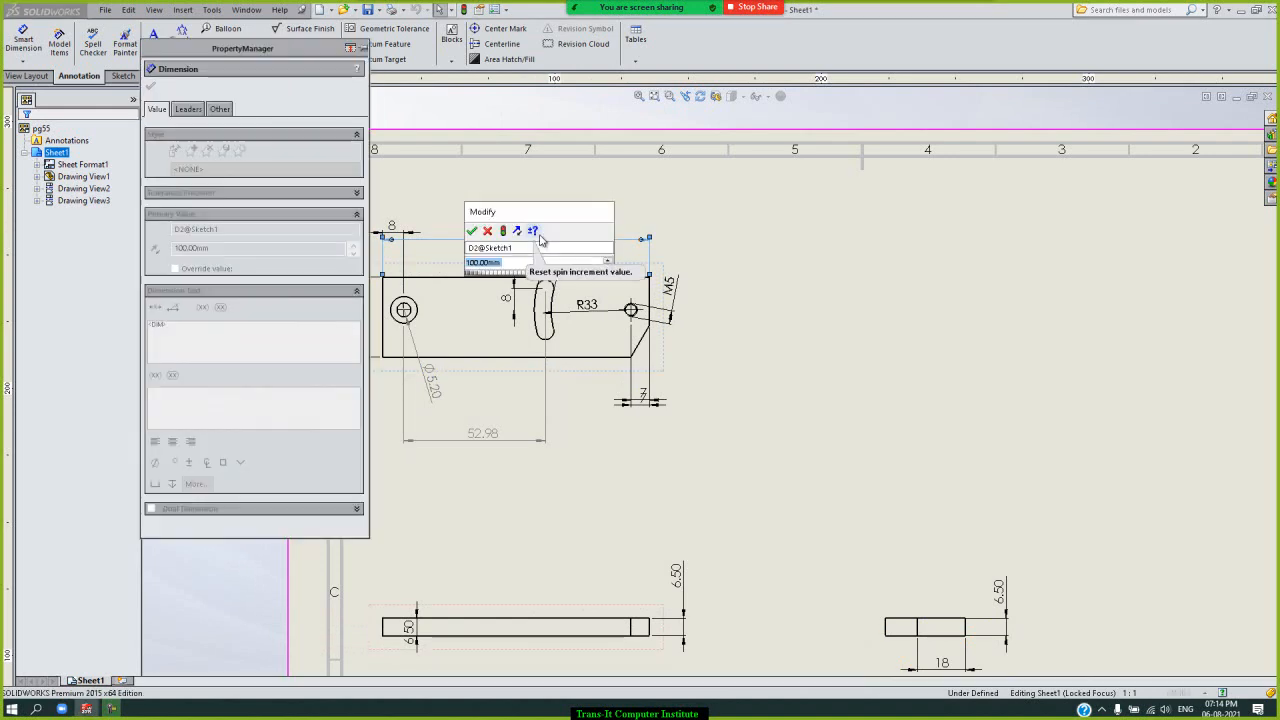
{"action": "type", "text": "80"}
{"action": "key", "text": "Return"}
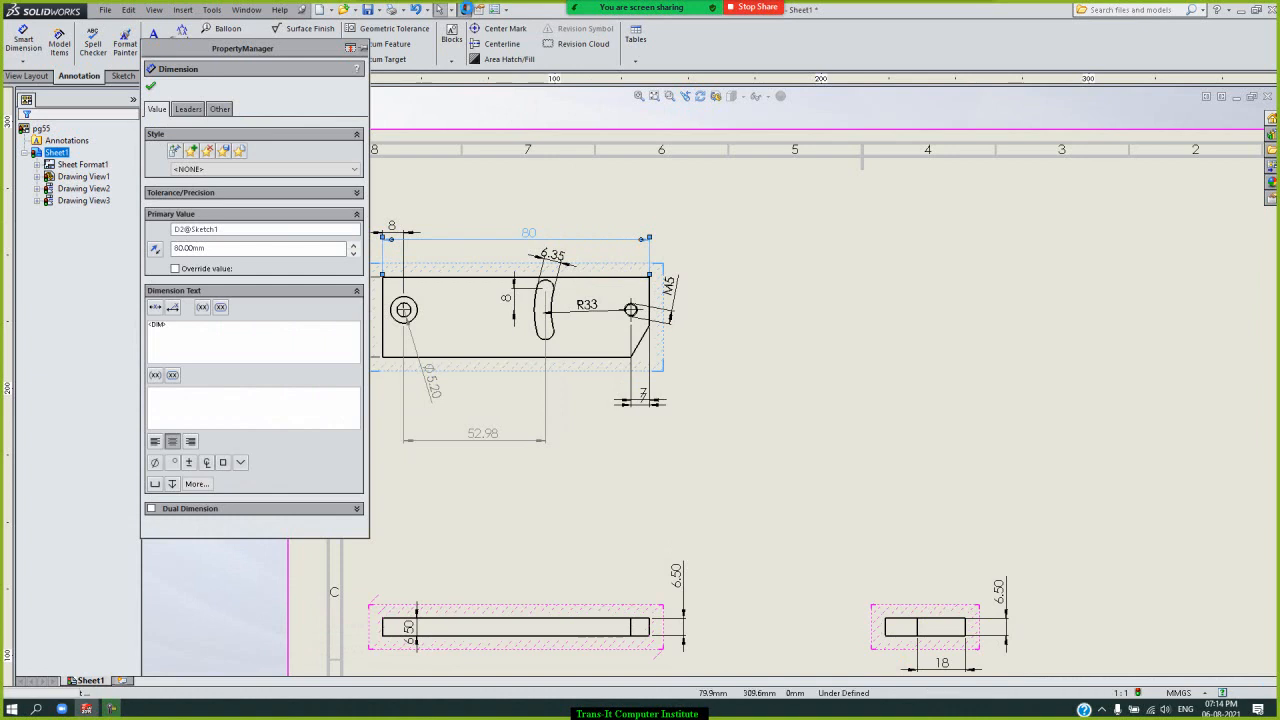
{"action": "left_click", "coordinate": [464, 9]}
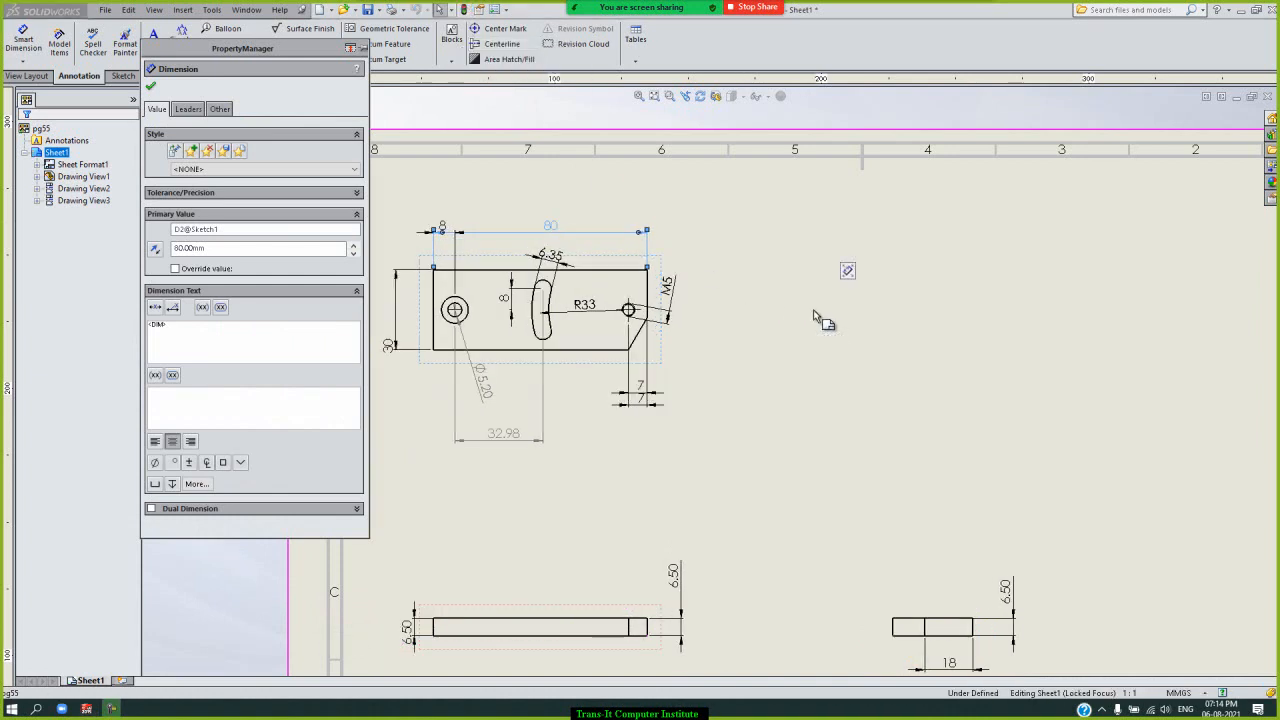
{"action": "left_click", "coordinate": [152, 87]}
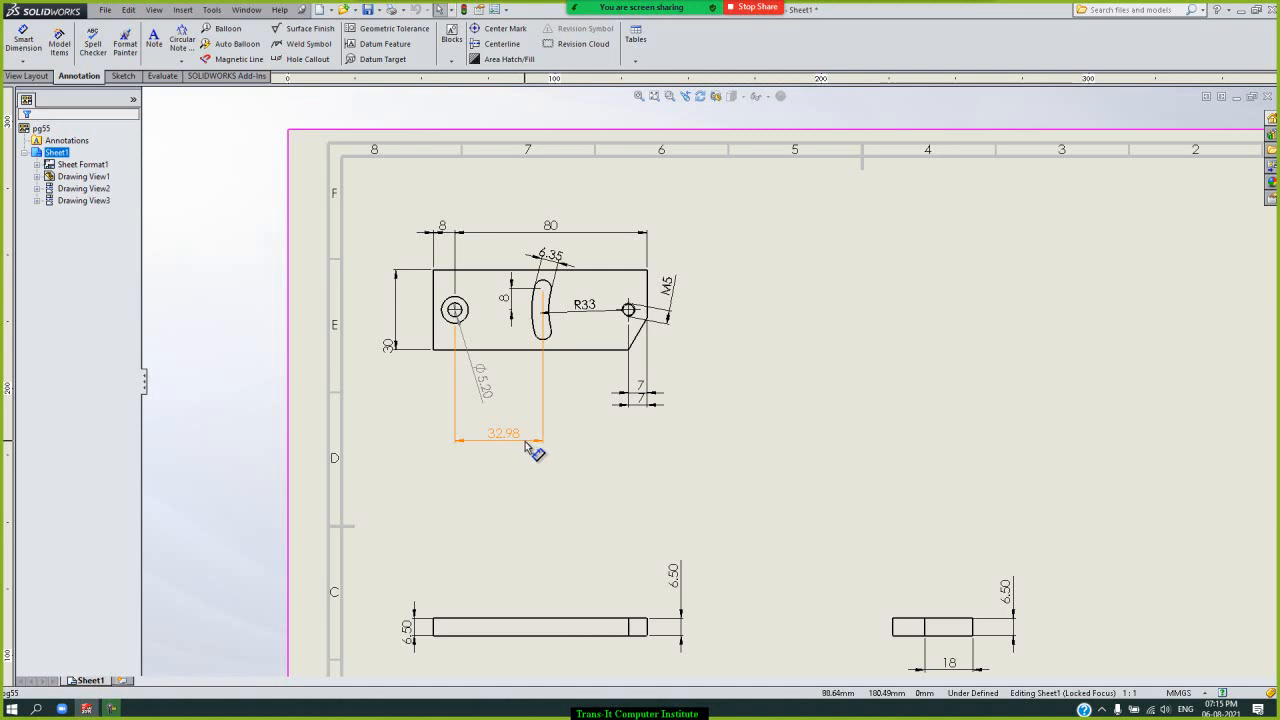
- Override the hole-to-slot distance dimension below the top view with 33 and move it closer to the plate
{"action": "right_click", "coordinate": [528, 447]}
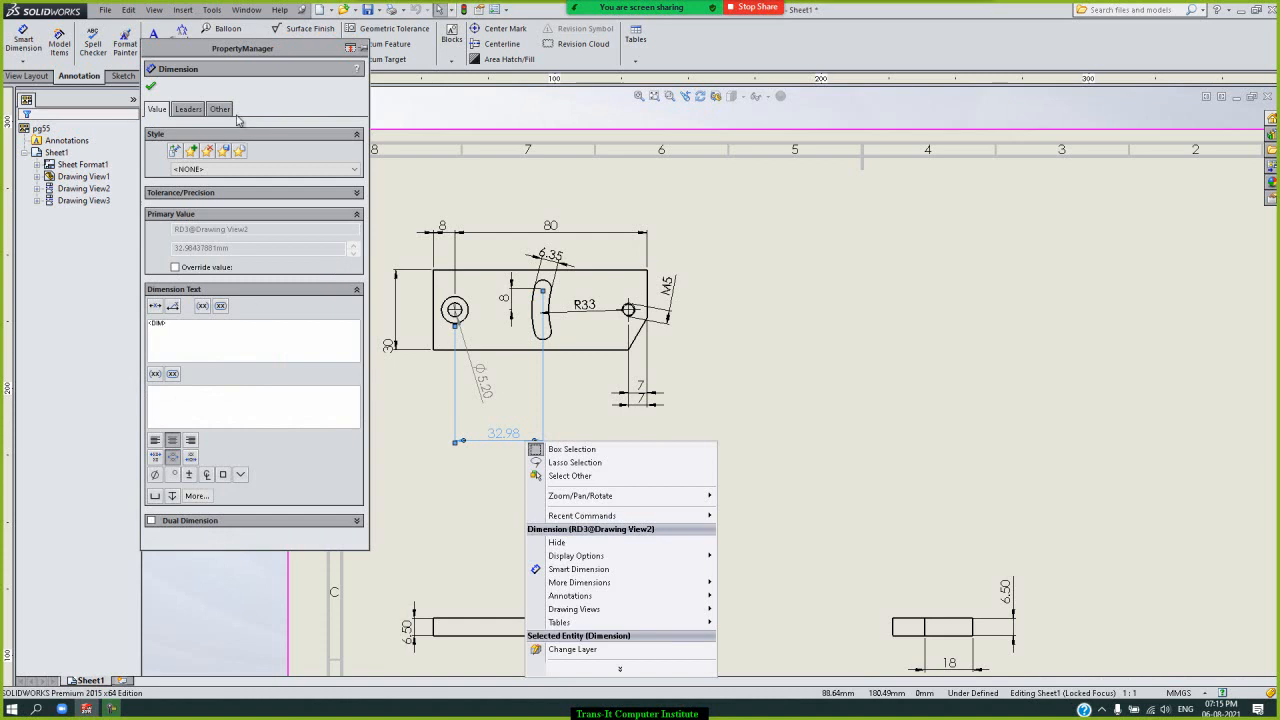
{"action": "left_click", "coordinate": [184, 273]}
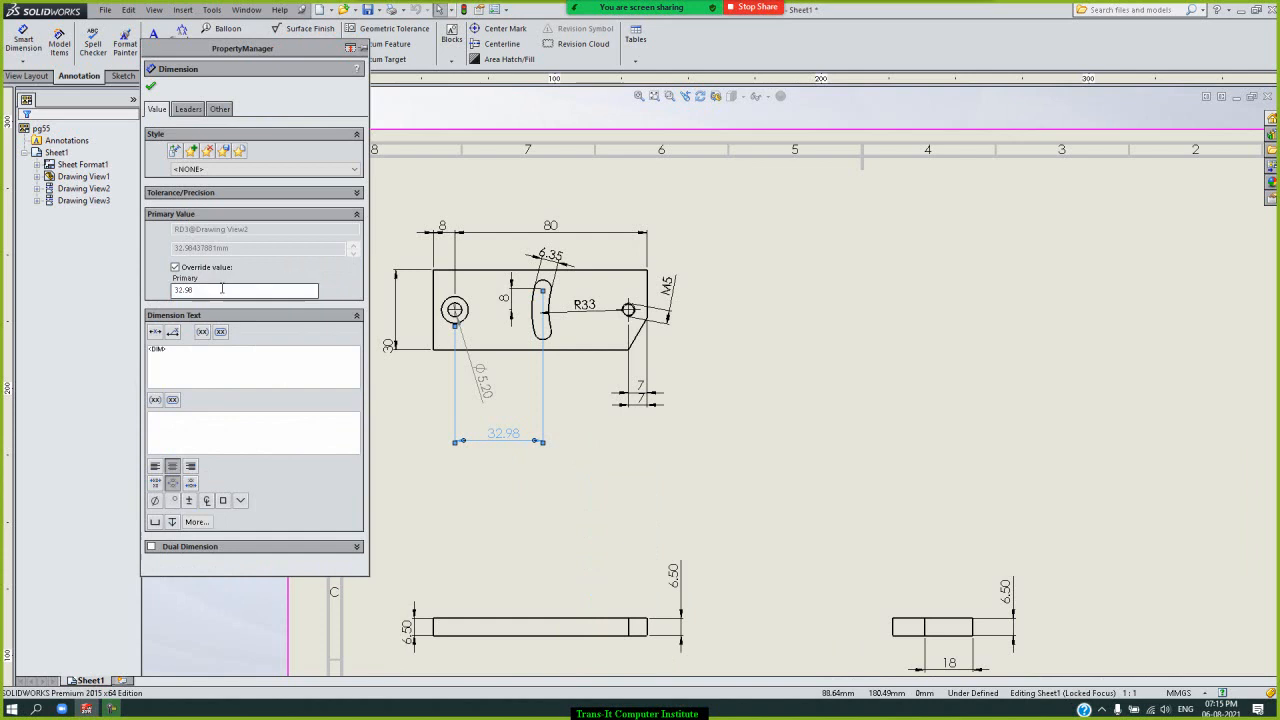
{"action": "double_click", "coordinate": [222, 288]}
{"action": "type", "text": "33"}
{"action": "left_click", "coordinate": [151, 88]}
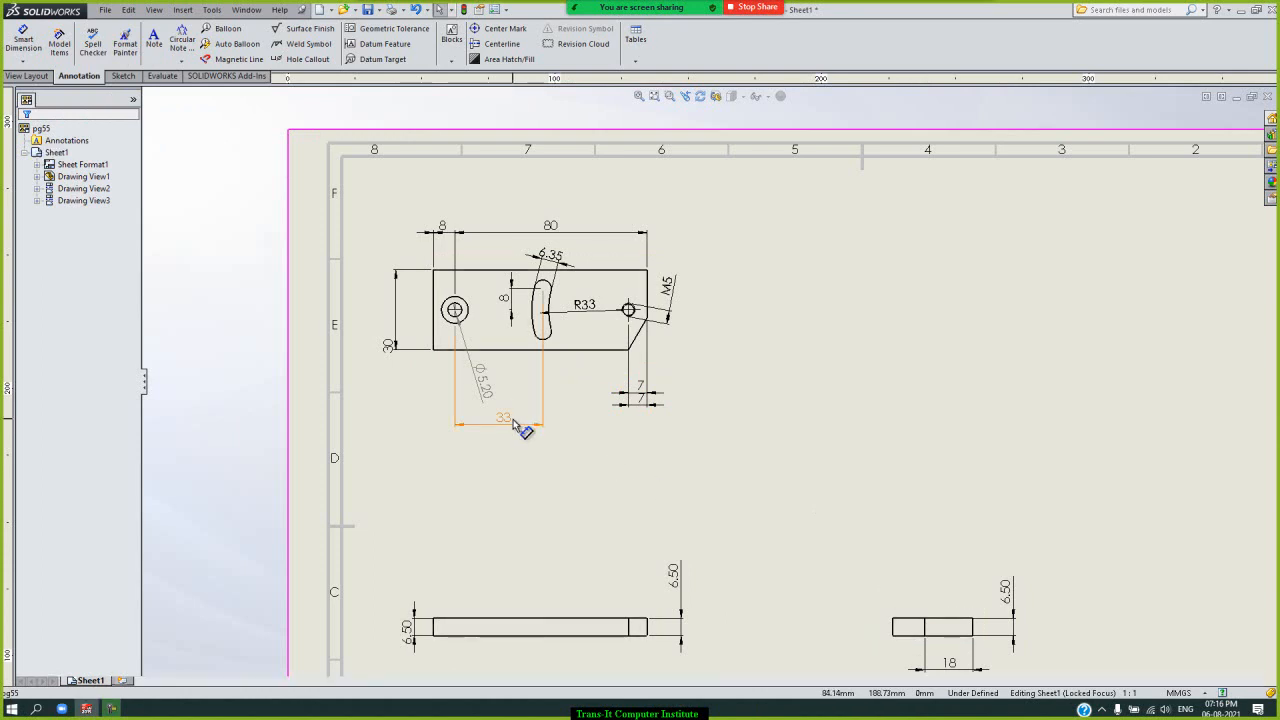
{"action": "left_click_drag", "start_coordinate": [511, 429], "coordinate": [506, 413]}
{"action": "left_click", "coordinate": [586, 449]}
- Set the height of the dimension font to 5 mm in the drawing's document properties
{"action": "left_click", "coordinate": [153, 40]}
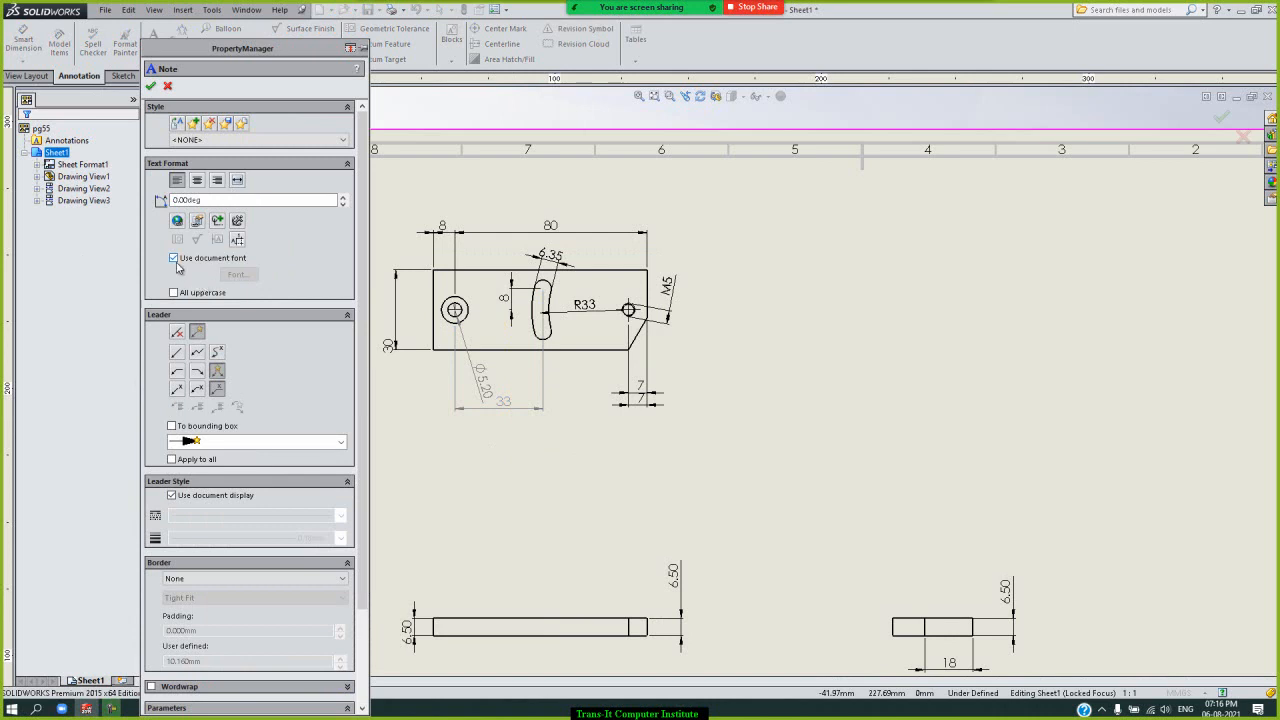
{"action": "left_click", "coordinate": [168, 86]}
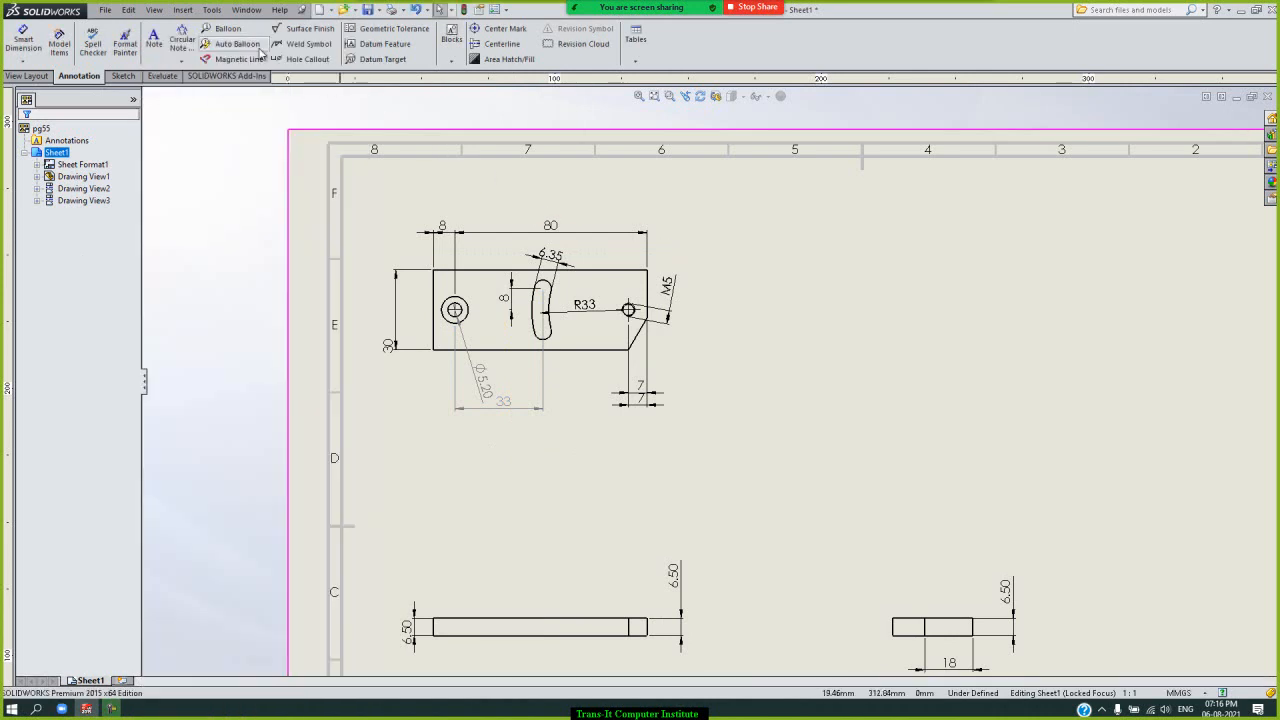
{"action": "left_click", "coordinate": [212, 10]}
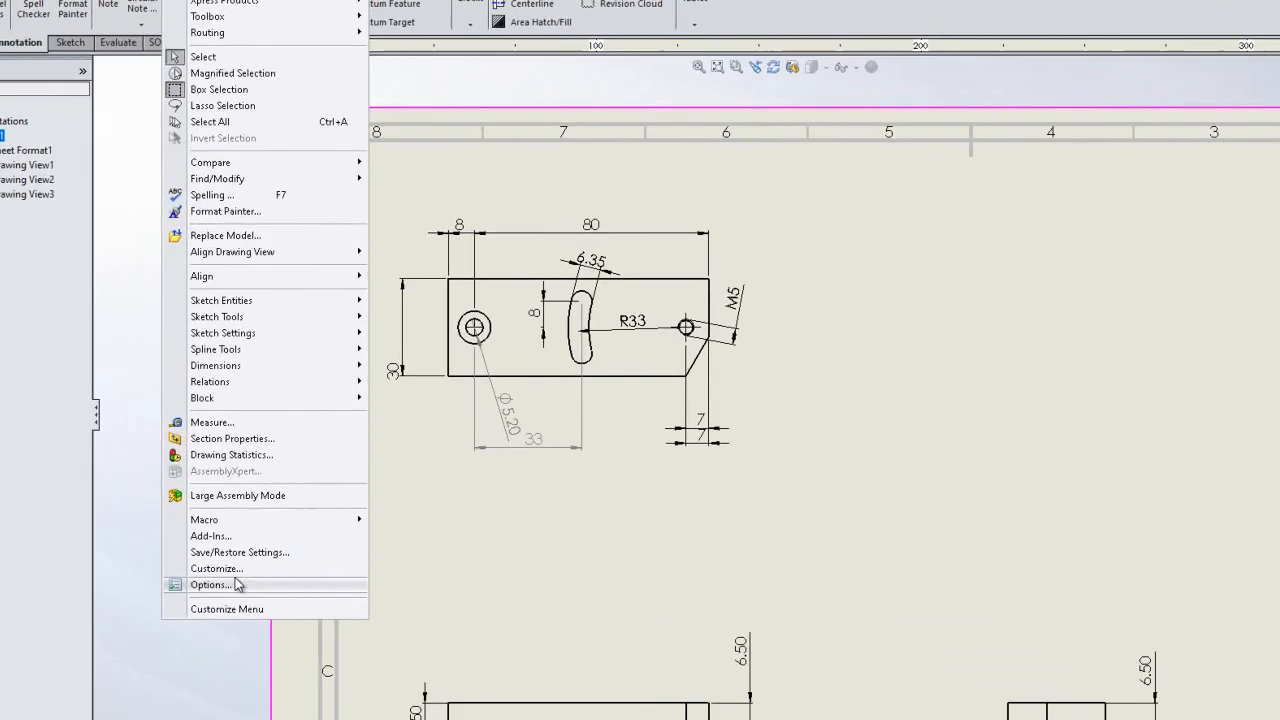
{"action": "left_click", "coordinate": [241, 570]}
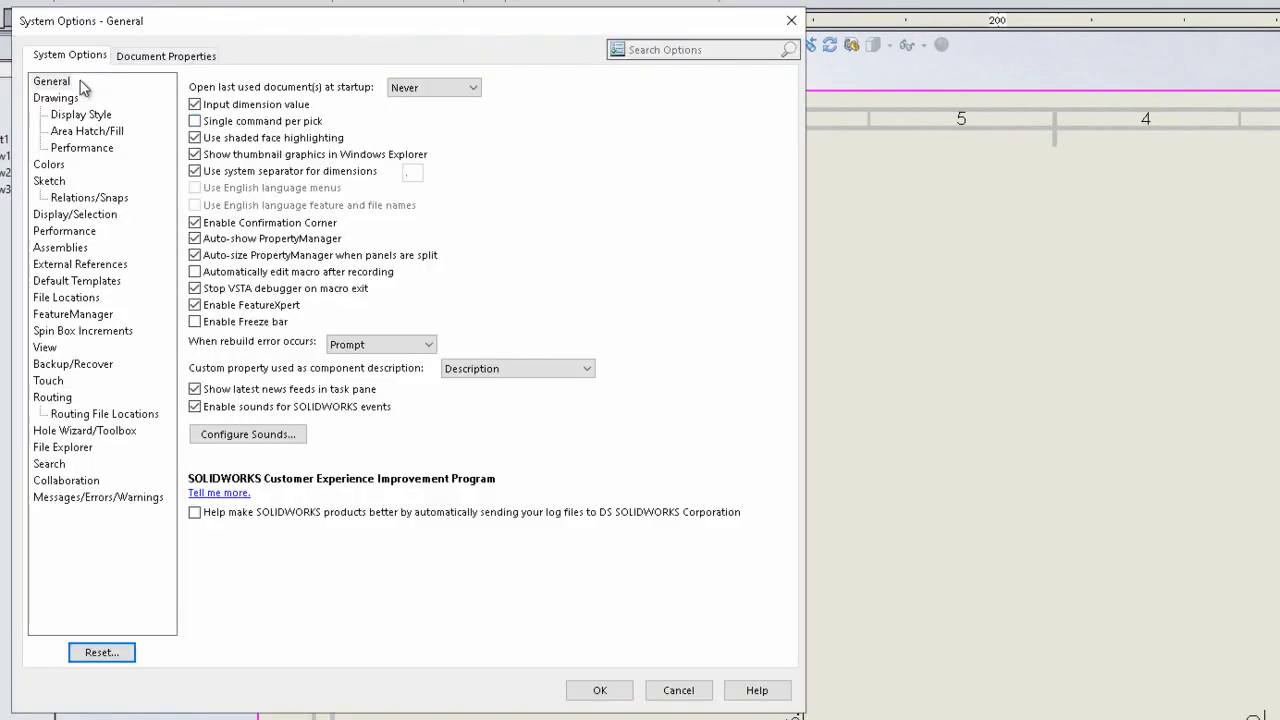
{"action": "left_click", "coordinate": [57, 99]}
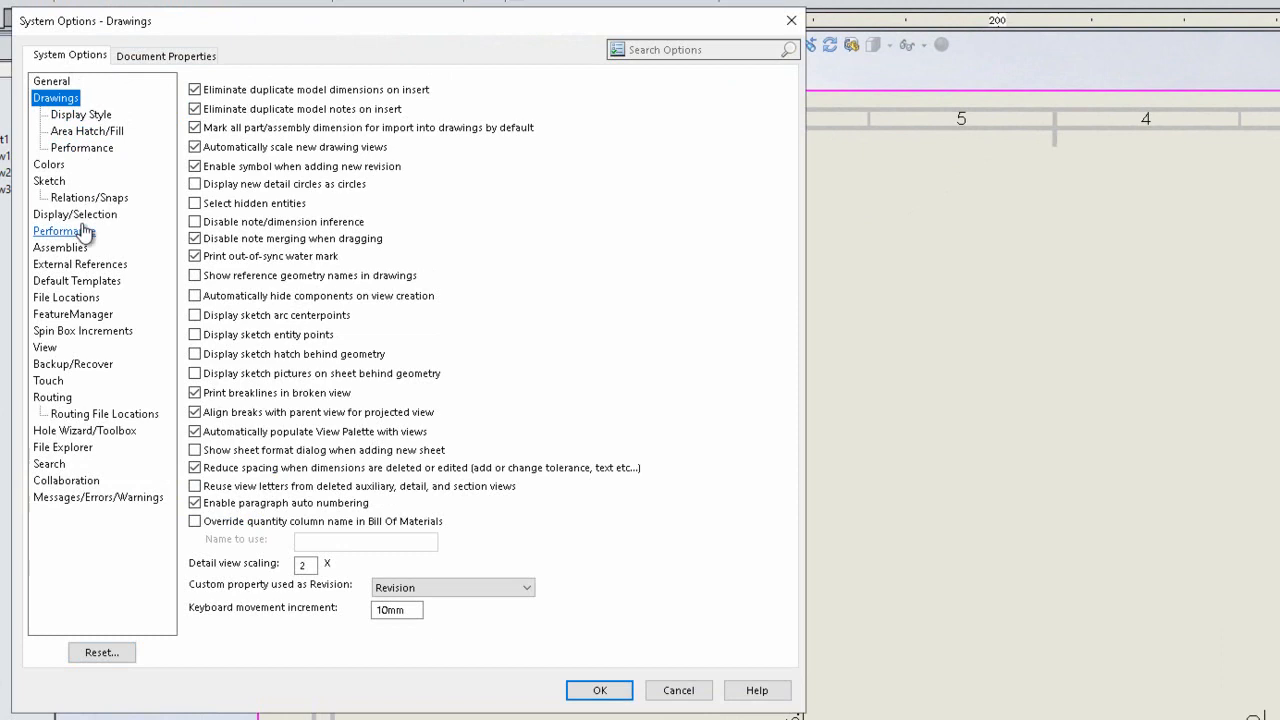
{"action": "left_click", "coordinate": [147, 62]}
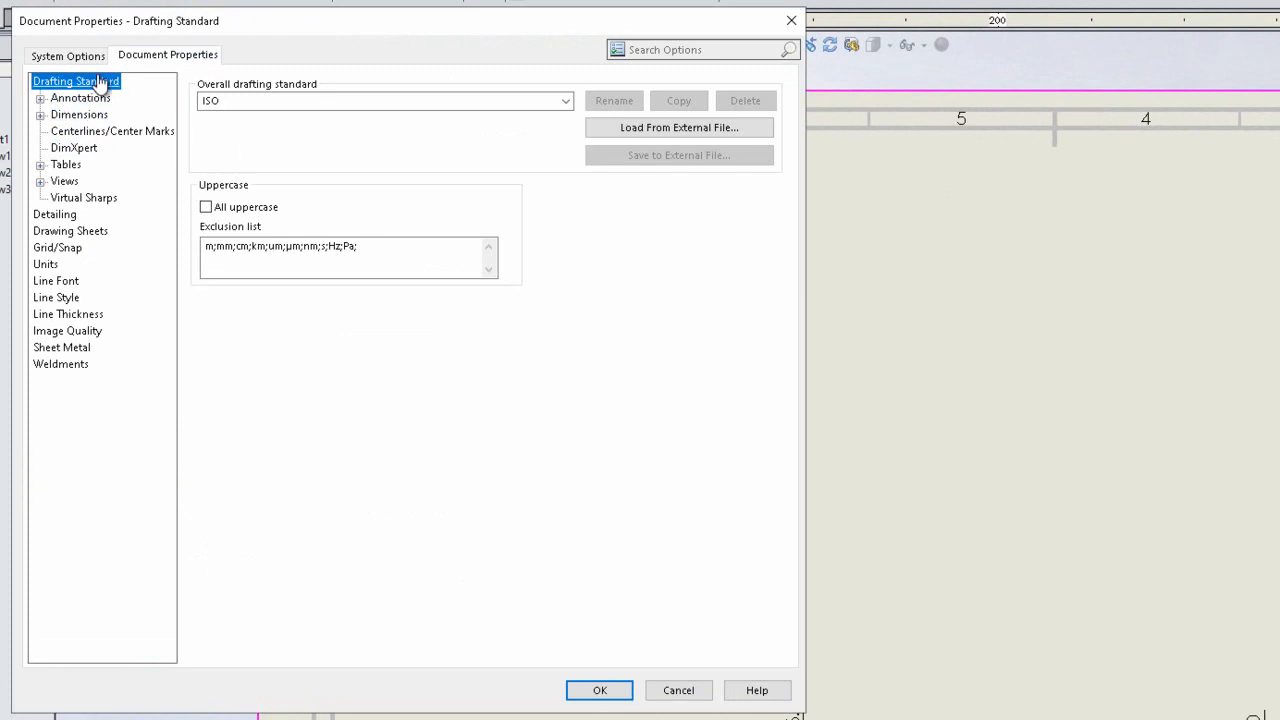
{"action": "left_click", "coordinate": [100, 116]}
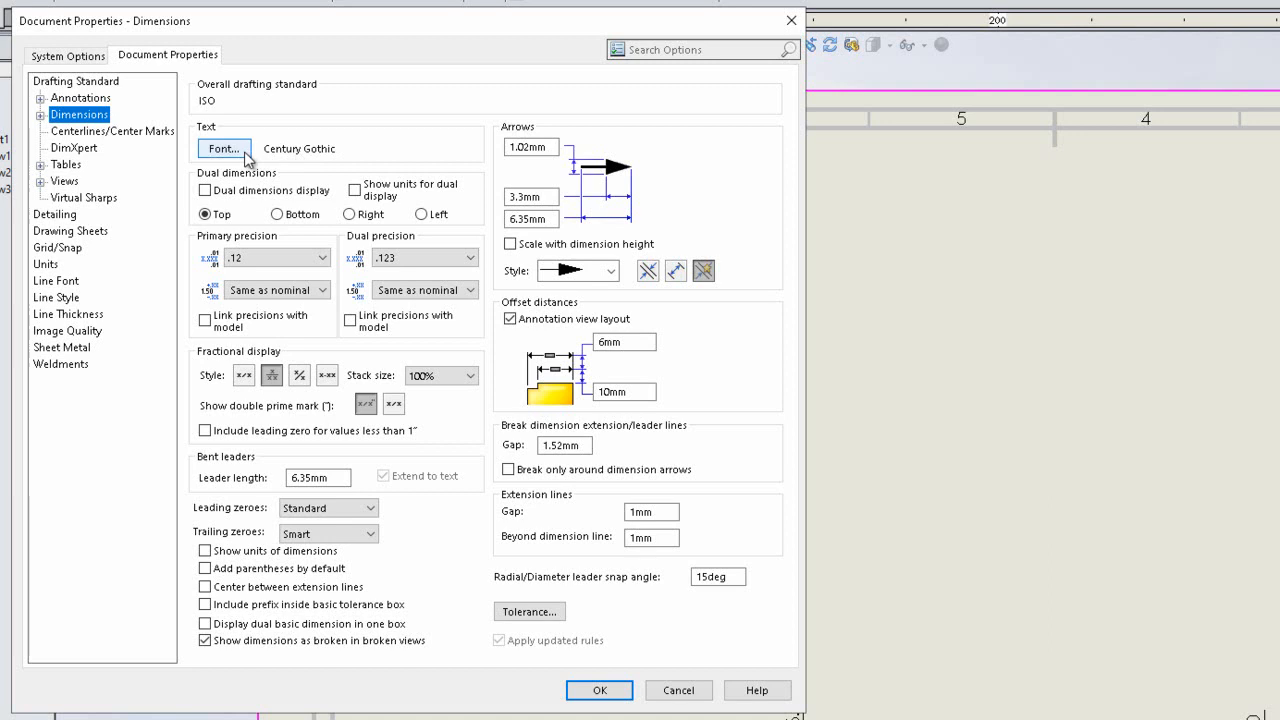
{"action": "left_click", "coordinate": [243, 150]}
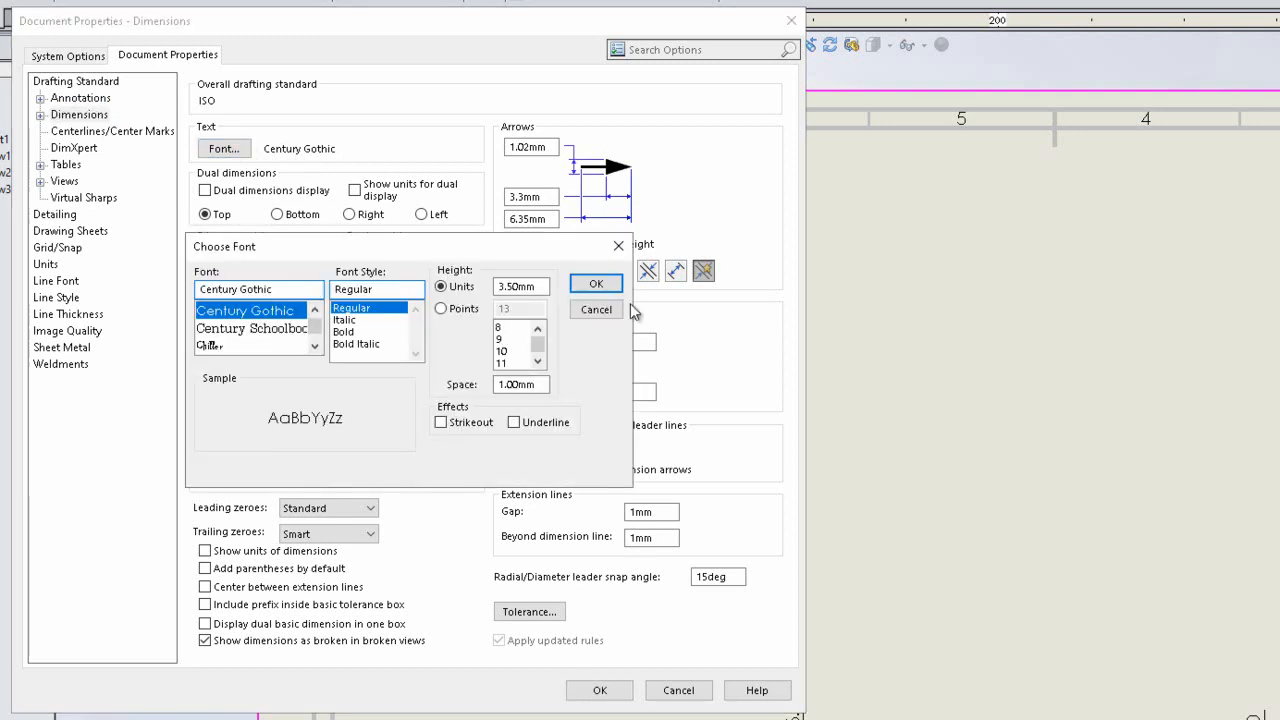
{"action": "double_click", "coordinate": [544, 286]}
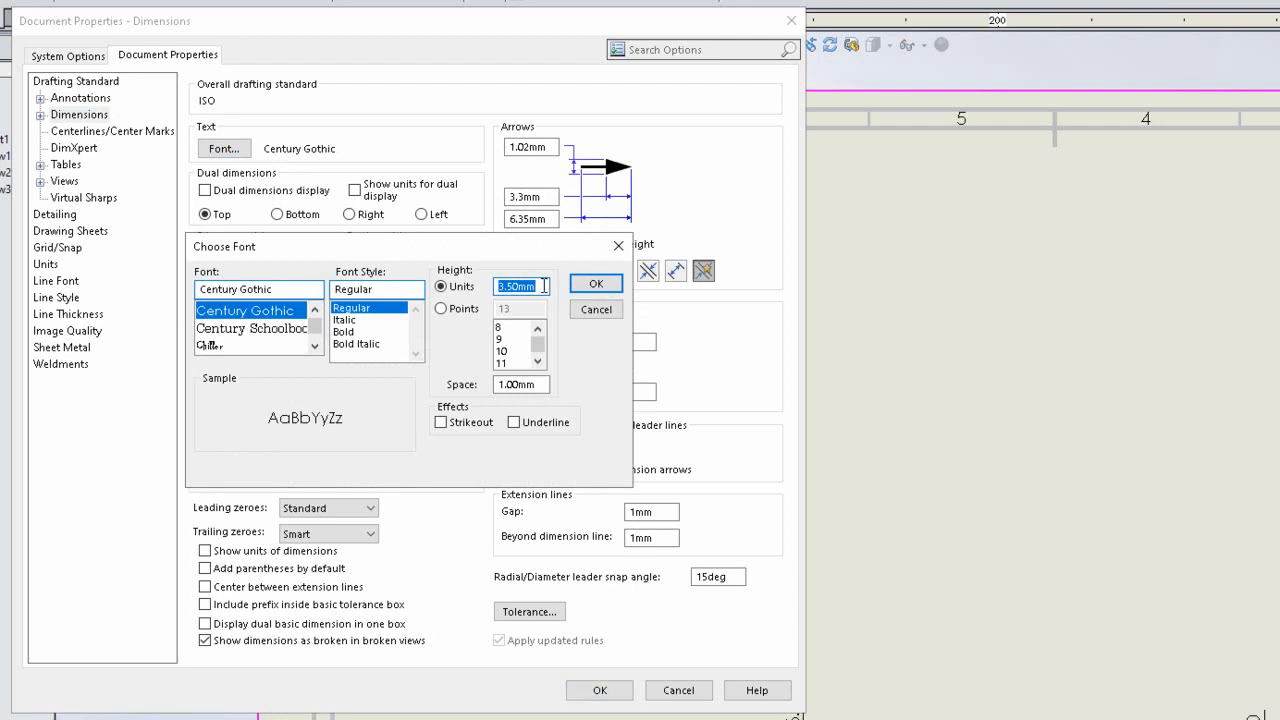
{"action": "type", "text": "5"}
{"action": "left_click", "coordinate": [596, 284]}
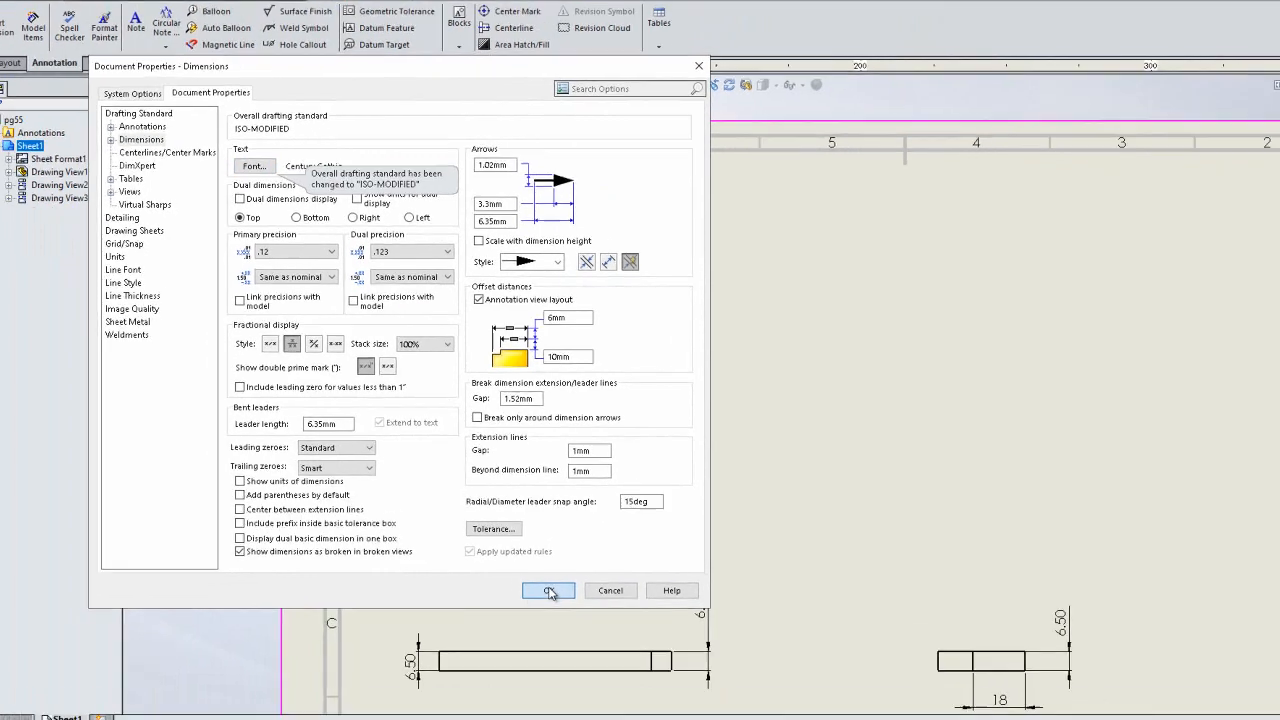
{"action": "left_click", "coordinate": [598, 689]}
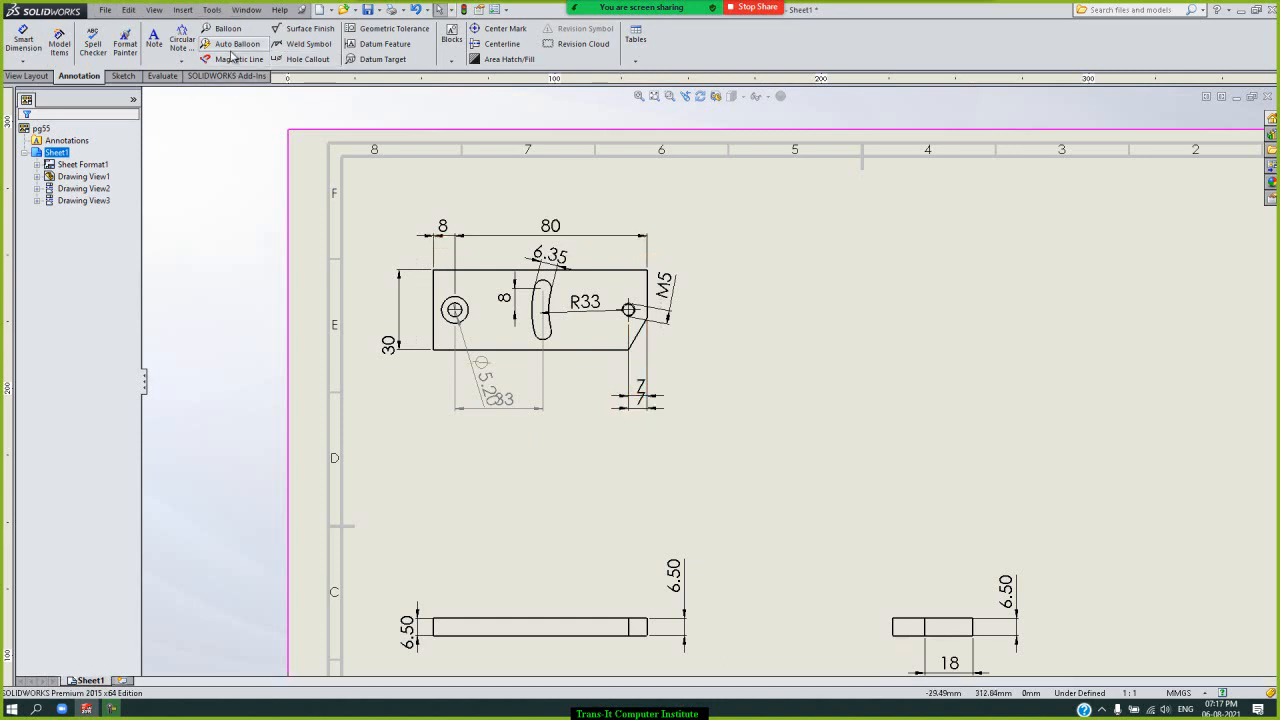
- Start a new note that uses its own font instead of the document font, with a text height of 5 mm
{"action": "left_click", "coordinate": [156, 55]}
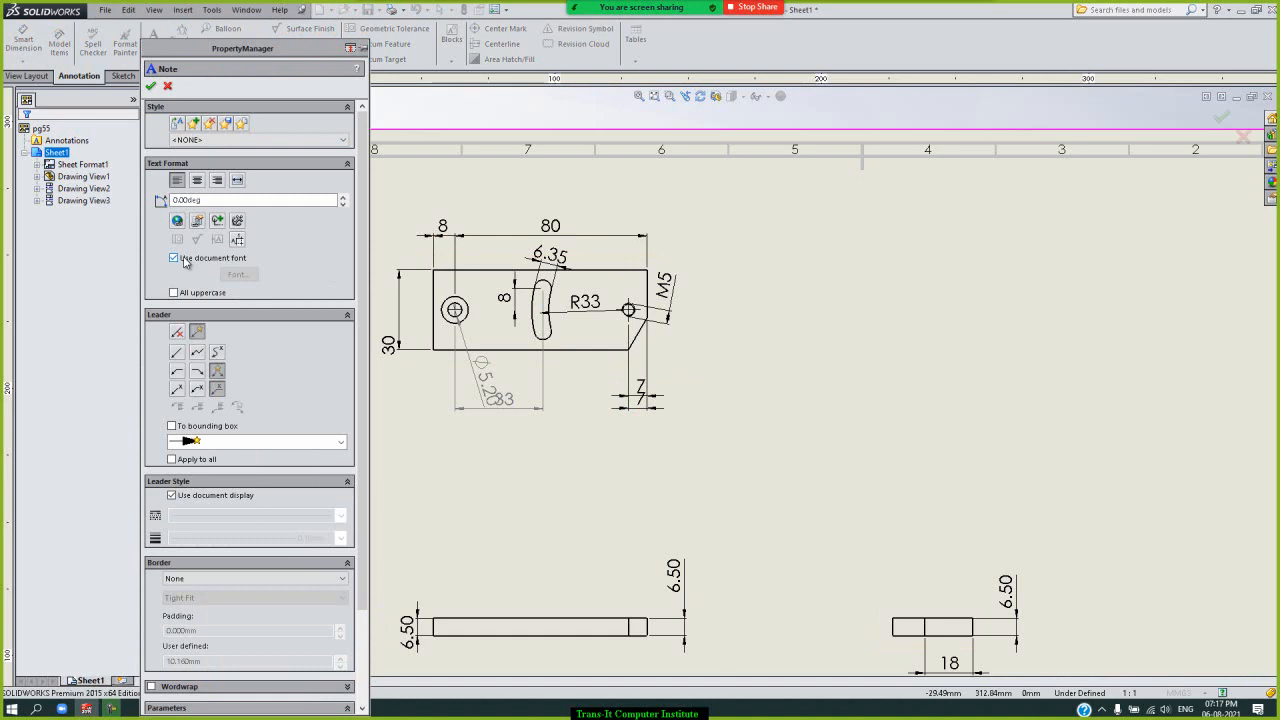
{"action": "left_click", "coordinate": [175, 258]}
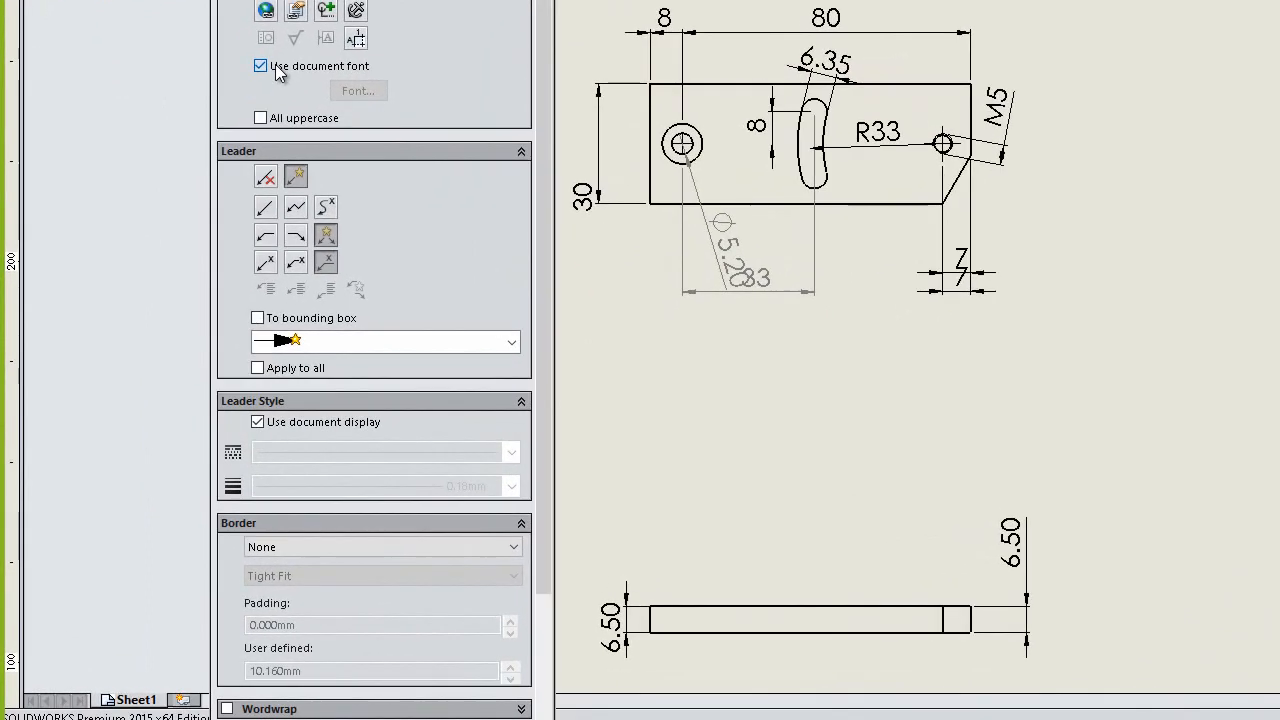
{"action": "left_click", "coordinate": [358, 91]}
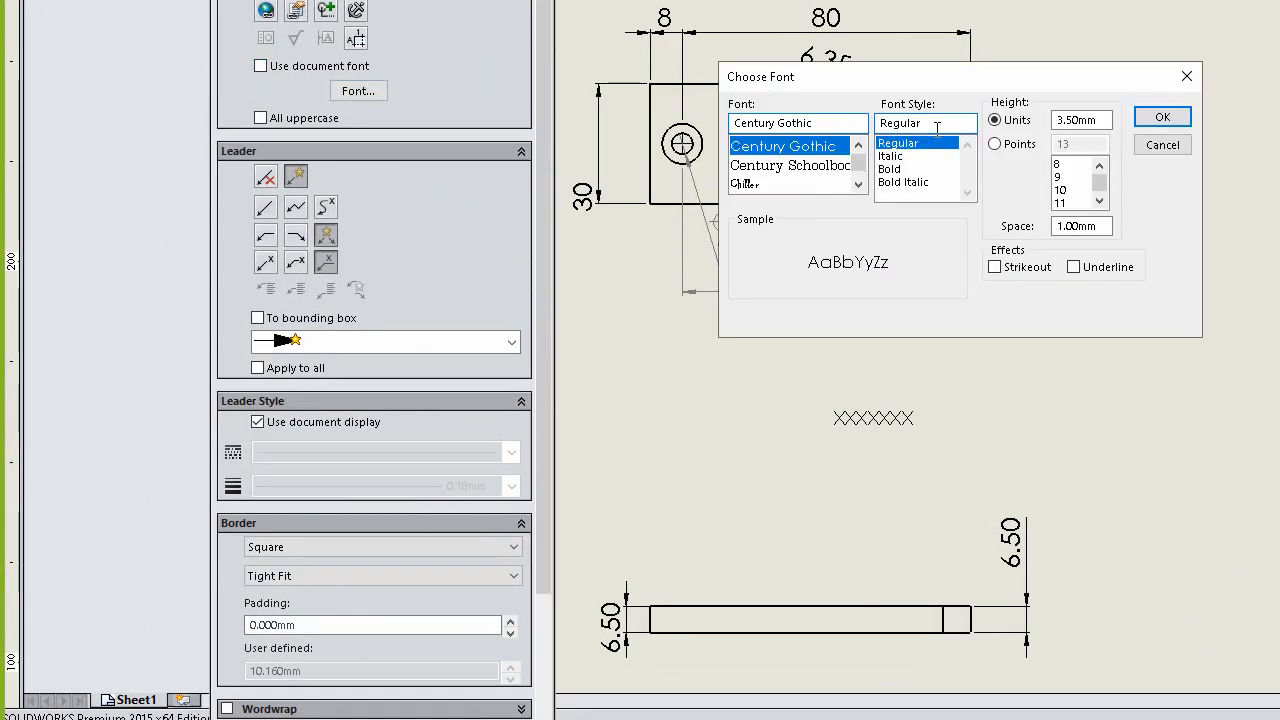
{"action": "double_click", "coordinate": [1092, 119]}
{"action": "type", "text": "5"}
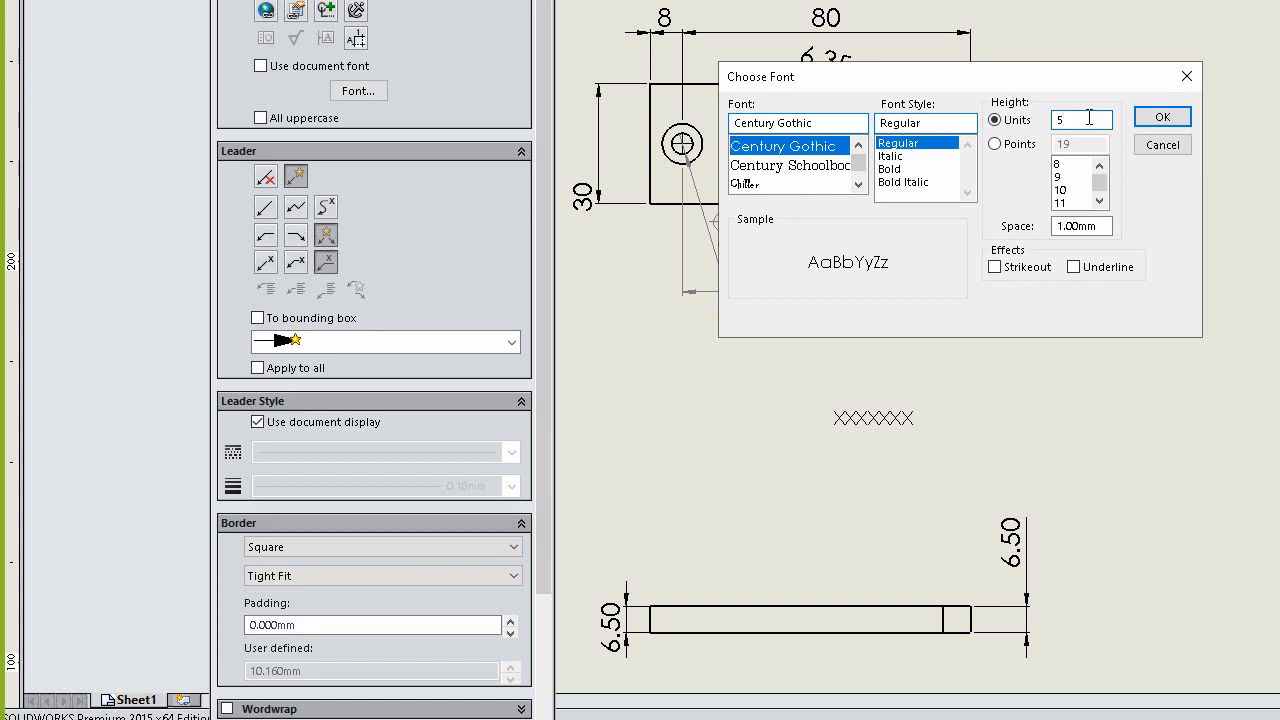
{"action": "left_click", "coordinate": [1163, 118]}
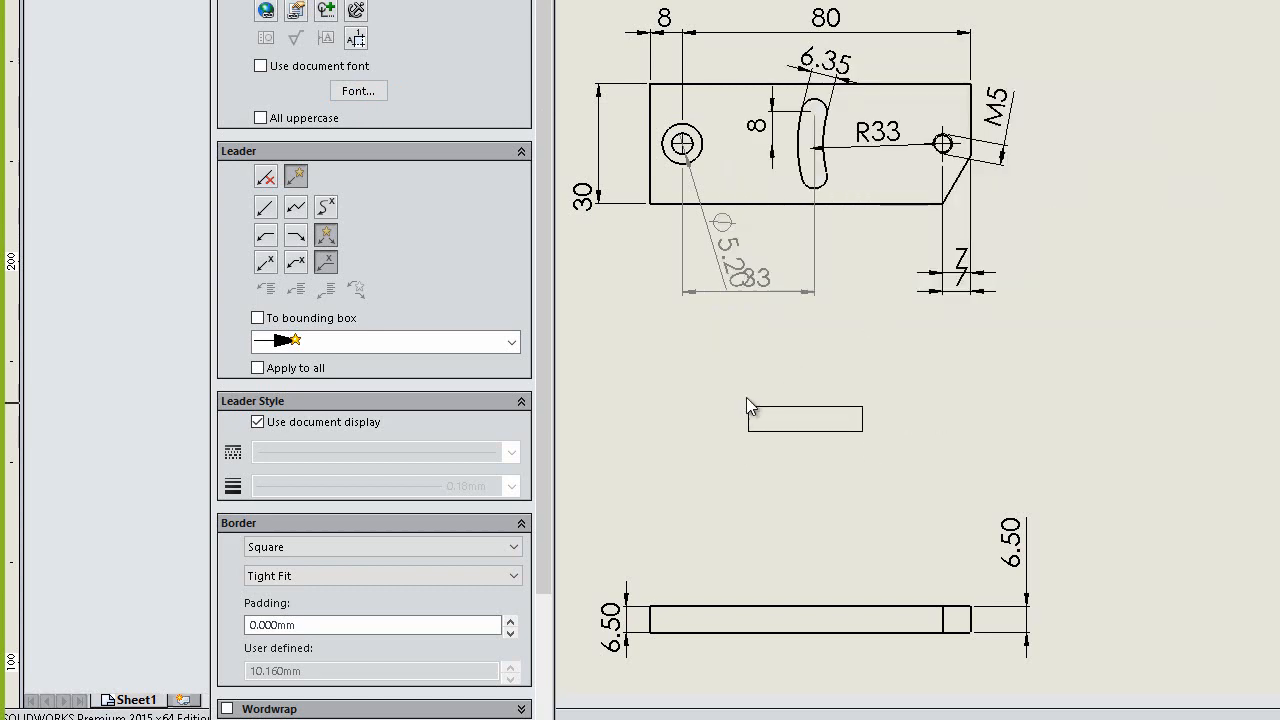
- Place the note without a leader just below the front view and enter the text "Front View"
{"action": "left_click", "coordinate": [265, 177]}
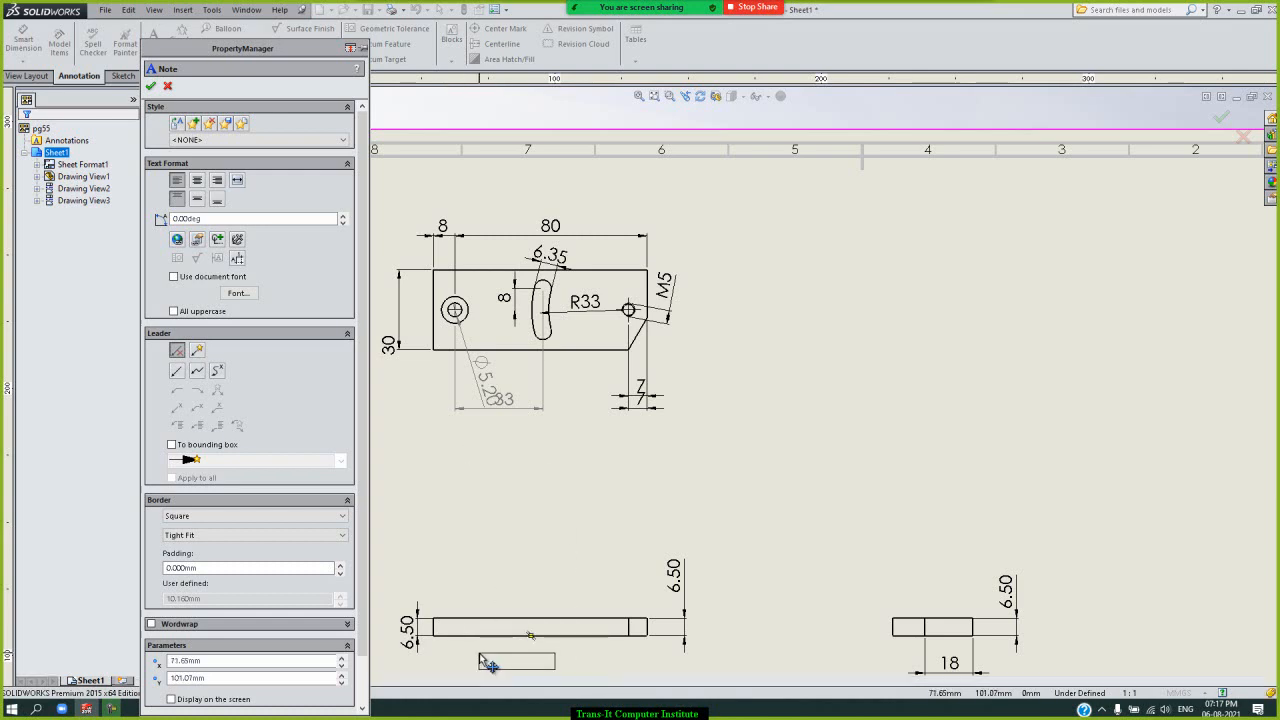
{"action": "left_click", "coordinate": [485, 660]}
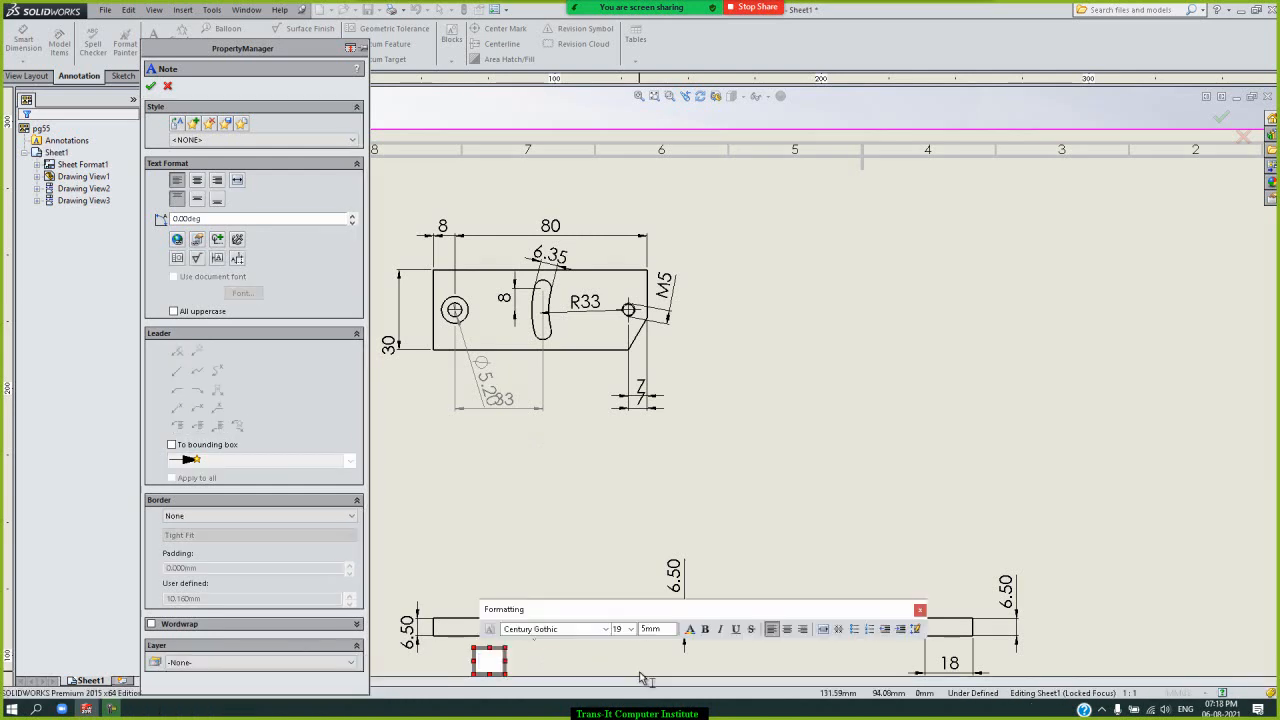
{"action": "type", "text": "Fr"}
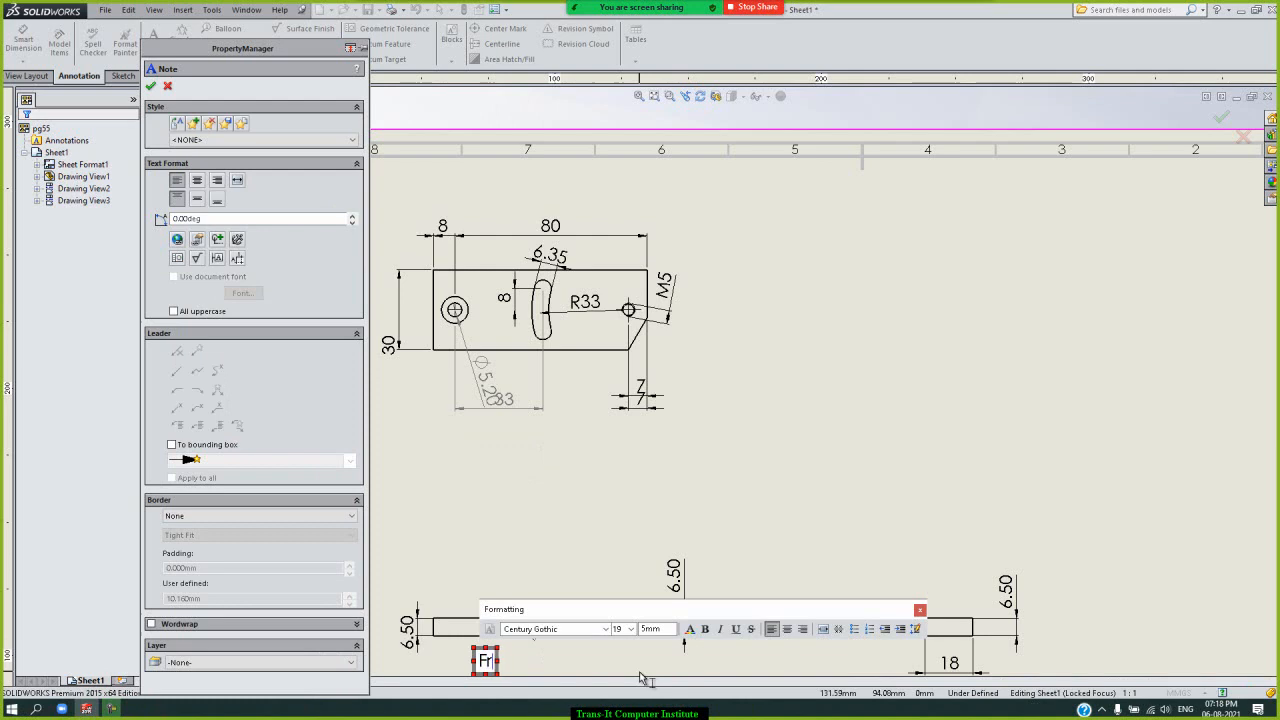
{"action": "type", "text": "ont"}
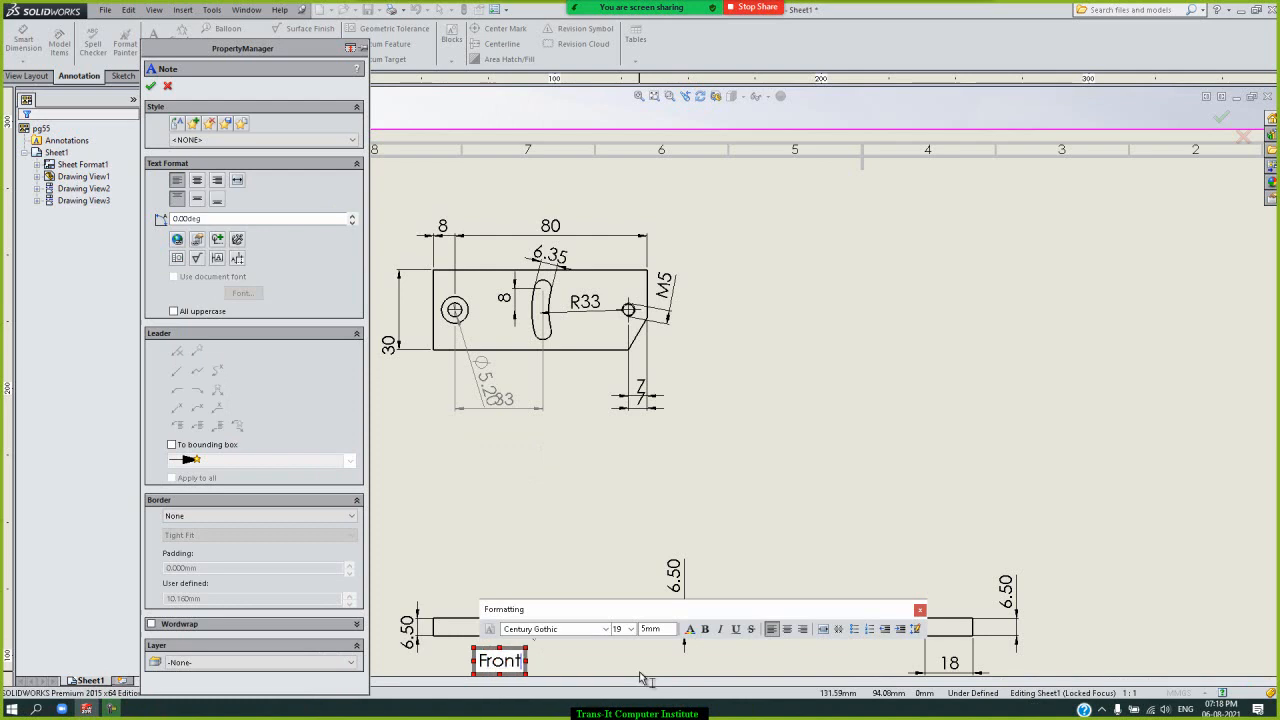
{"action": "type", "text": " View"}
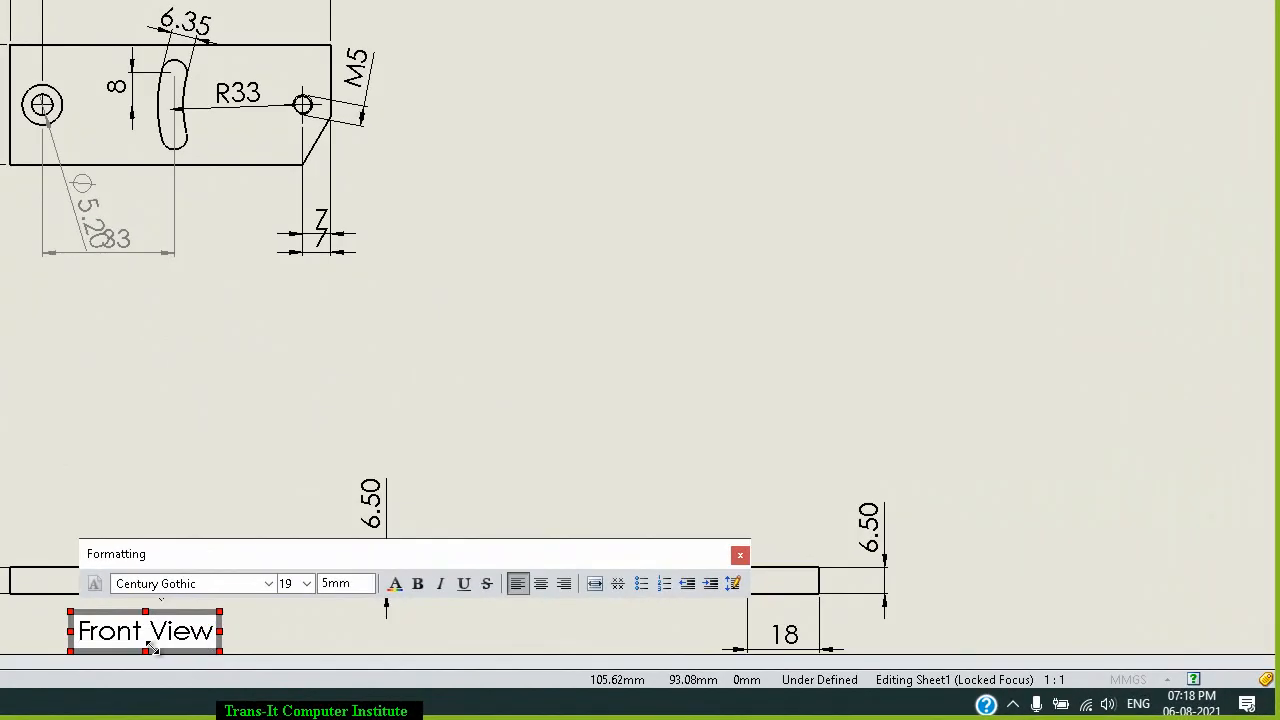
- Underline the whole "Front View" note text, colour it red and finish the note
{"action": "left_click_drag", "start_coordinate": [152, 648], "coordinate": [90, 638]}
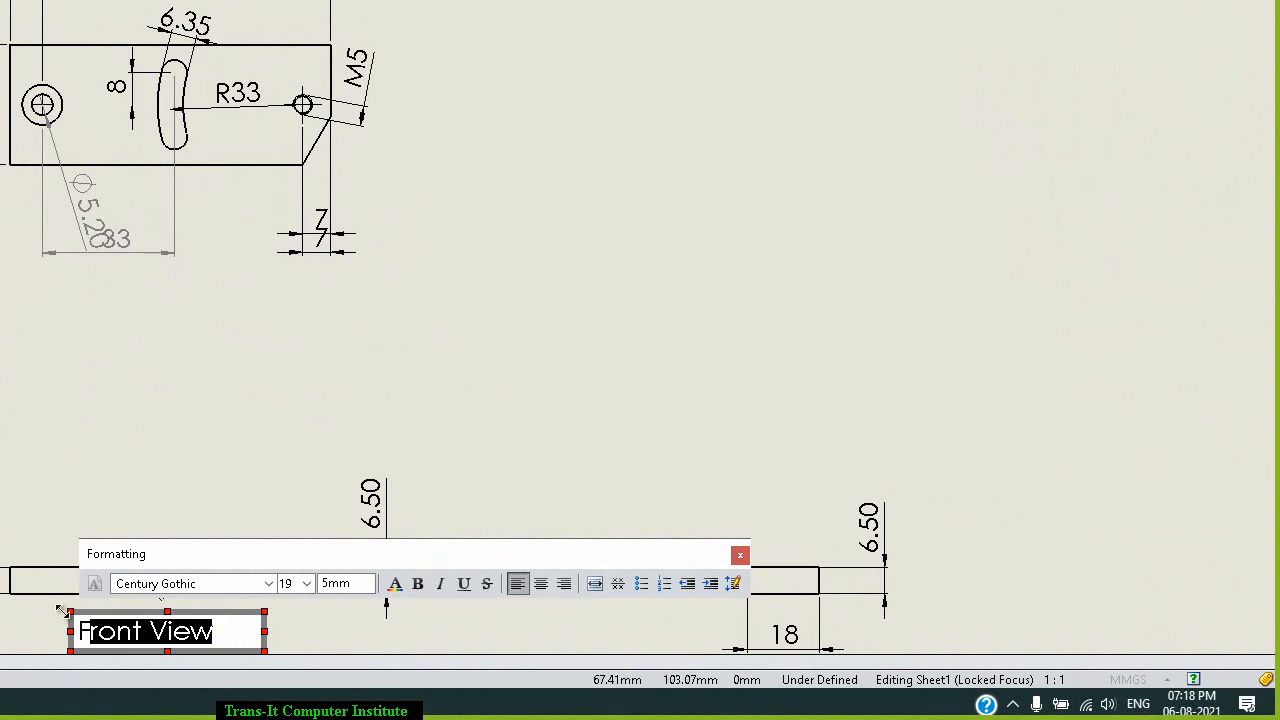
{"action": "left_click_drag", "start_coordinate": [227, 634], "coordinate": [72, 634]}
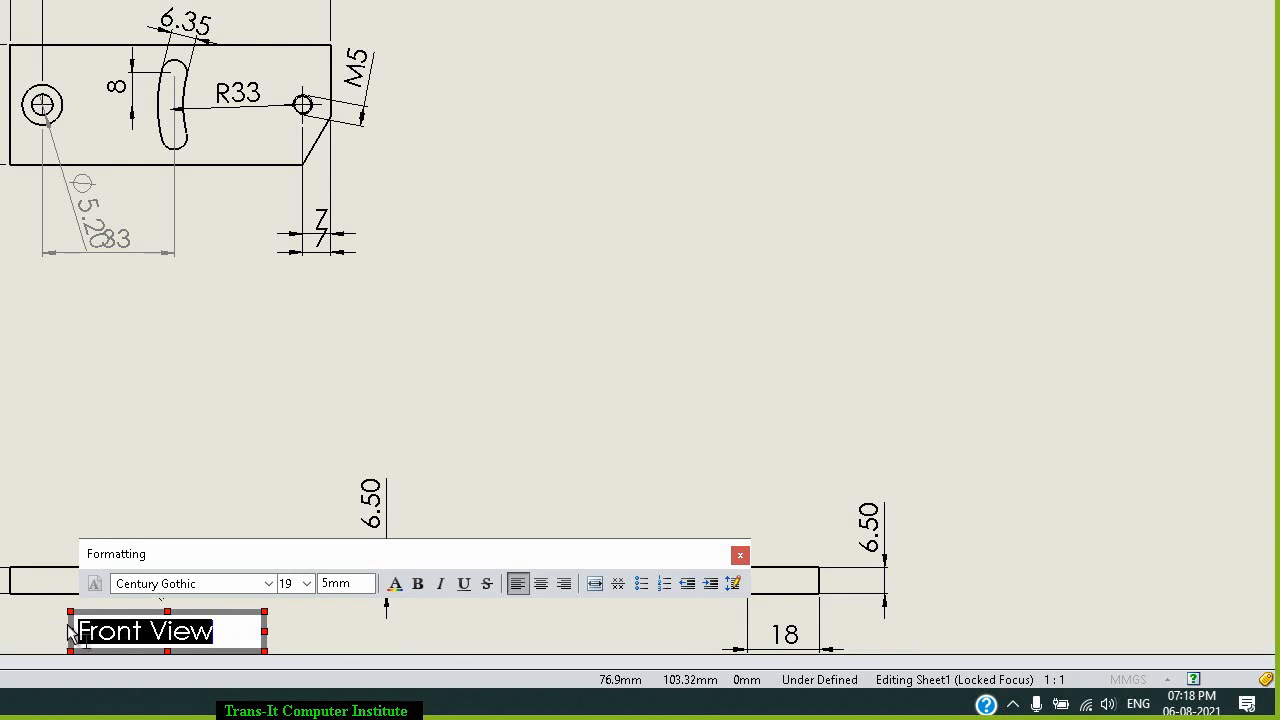
{"action": "left_click", "coordinate": [461, 588]}
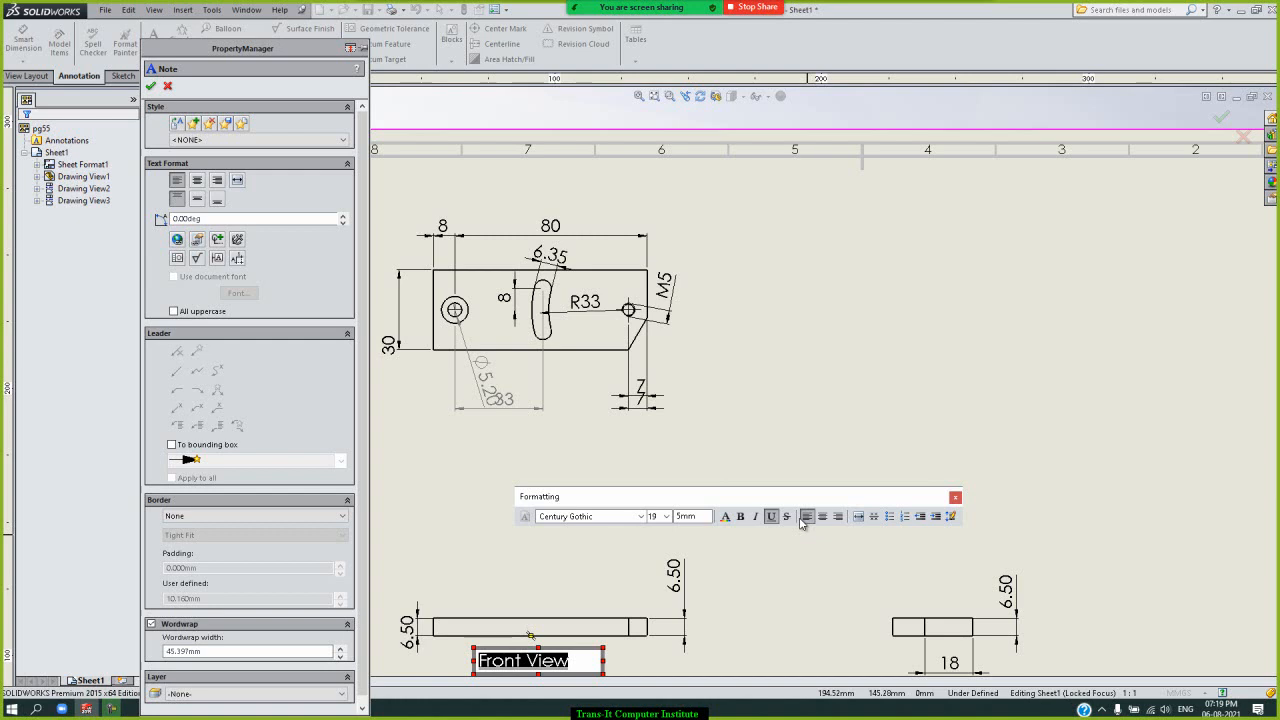
{"action": "left_click", "coordinate": [726, 517]}
{"action": "left_click", "coordinate": [578, 283]}
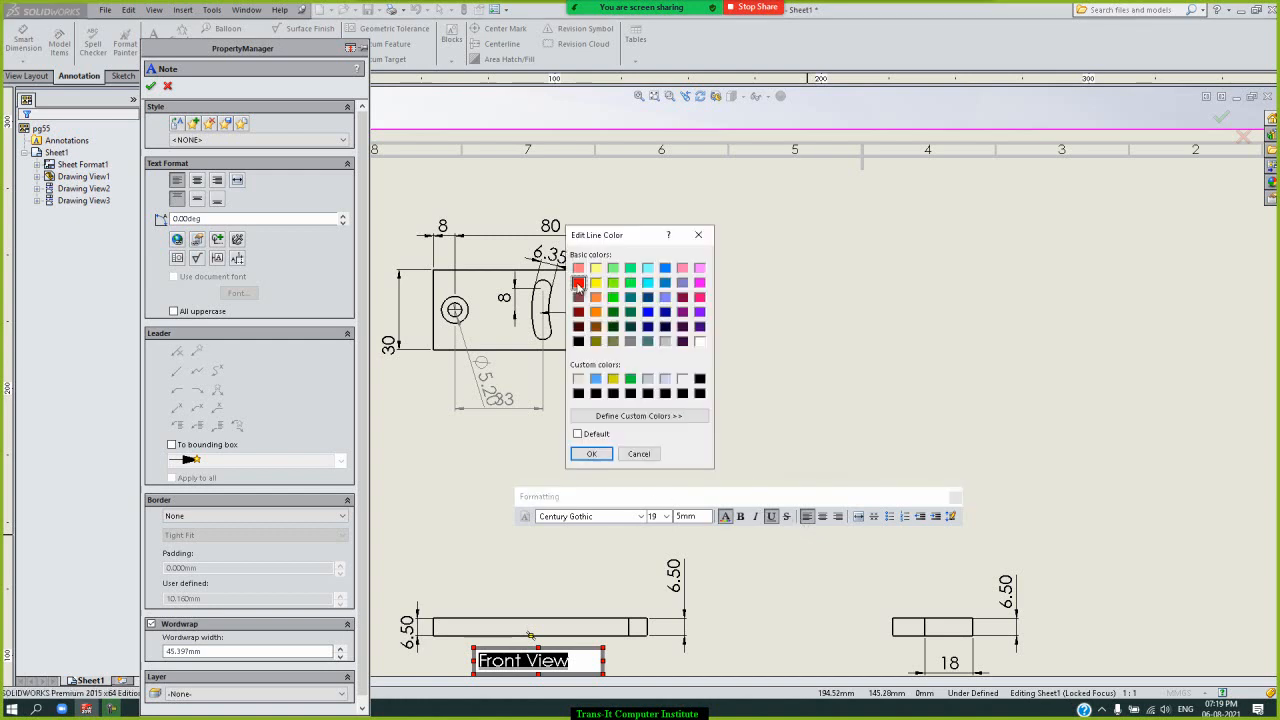
{"action": "left_click", "coordinate": [591, 455]}
{"action": "left_click", "coordinate": [931, 425]}
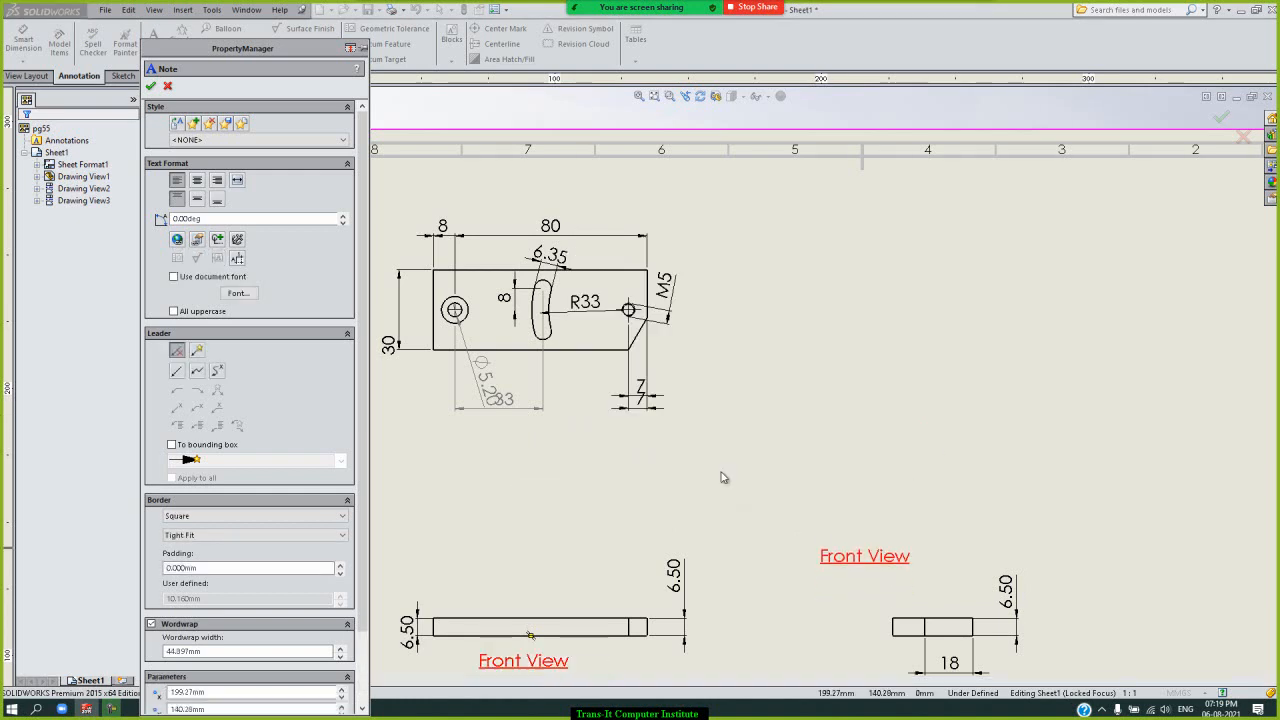
{"action": "left_click", "coordinate": [150, 86]}
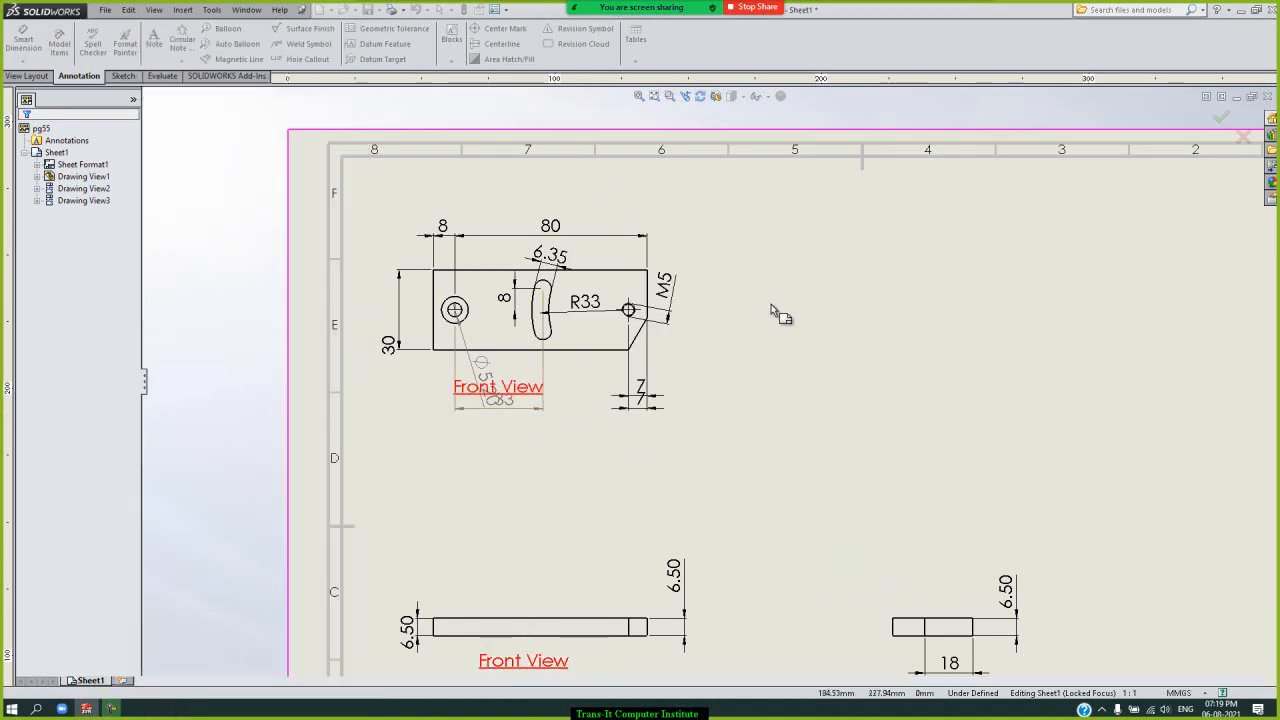
- Rebuild the drawing to clear the stray note text left below the top view
{"action": "left_click", "coordinate": [900, 414]}
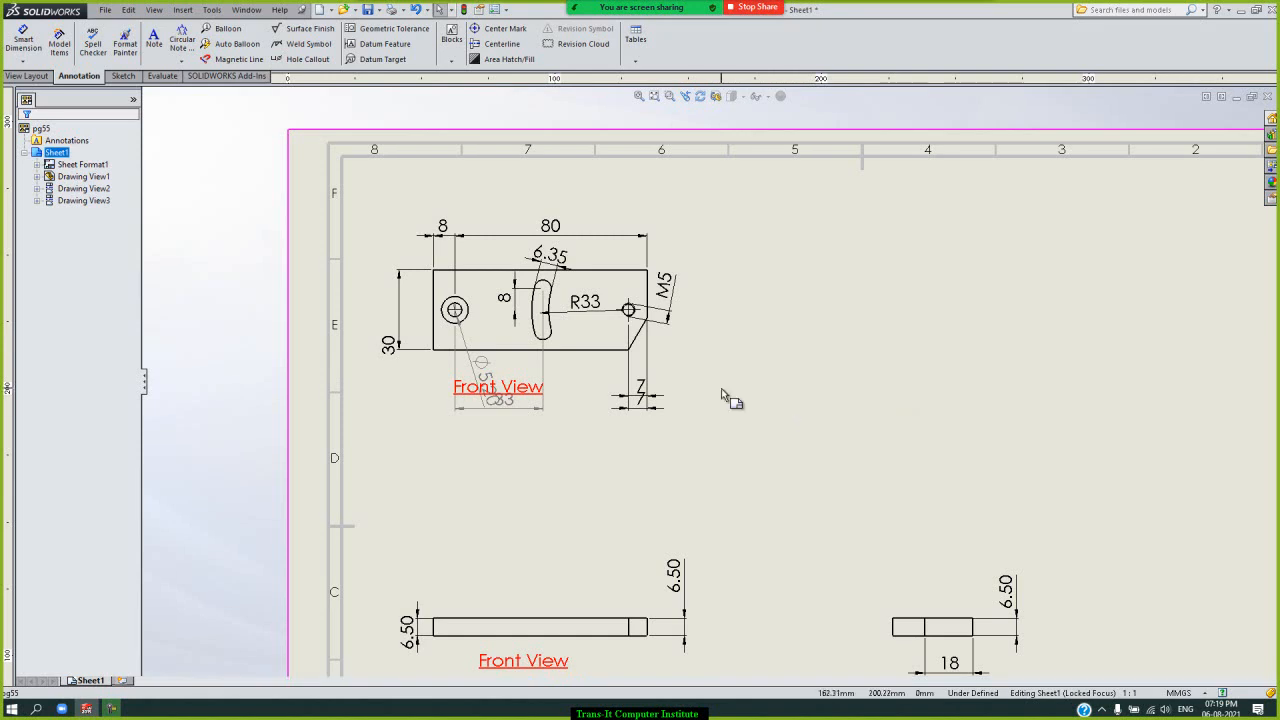
{"action": "scroll", "coordinate": [731, 418], "scroll_direction": "down", "scroll_amount": 2}
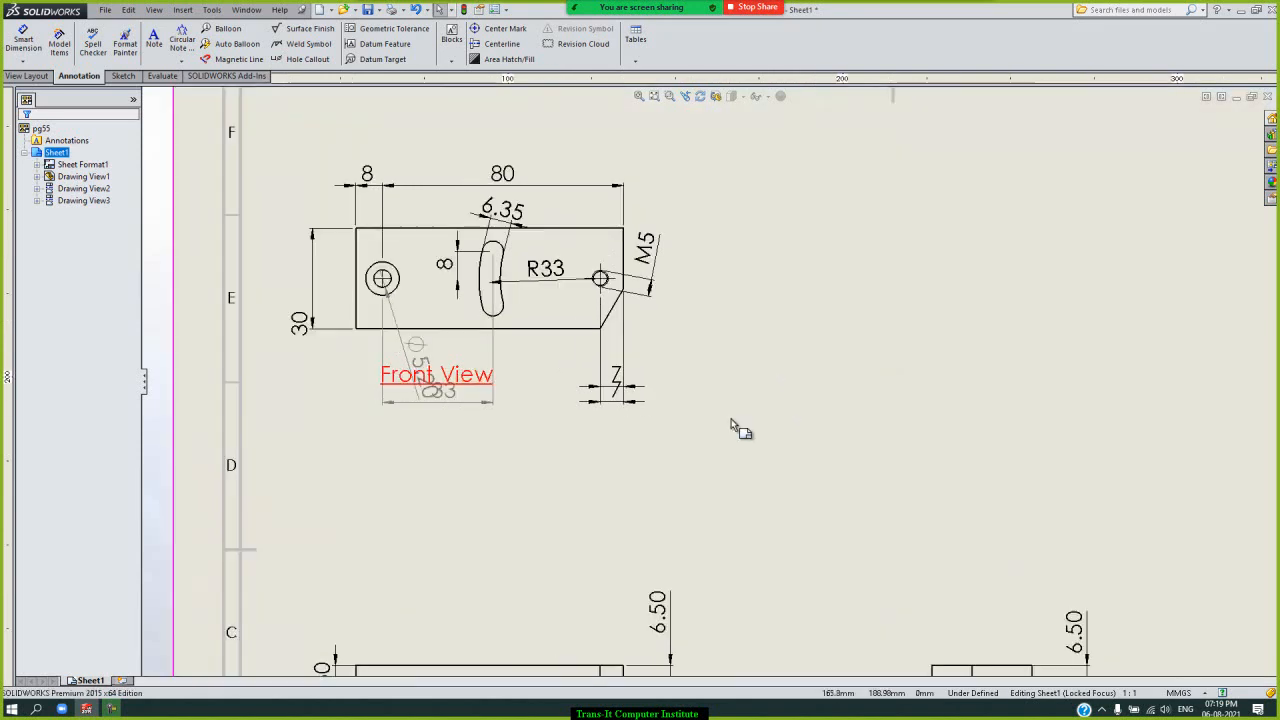
{"action": "left_click", "coordinate": [465, 10]}
{"action": "scroll", "coordinate": [825, 419], "scroll_direction": "up", "scroll_amount": 6}
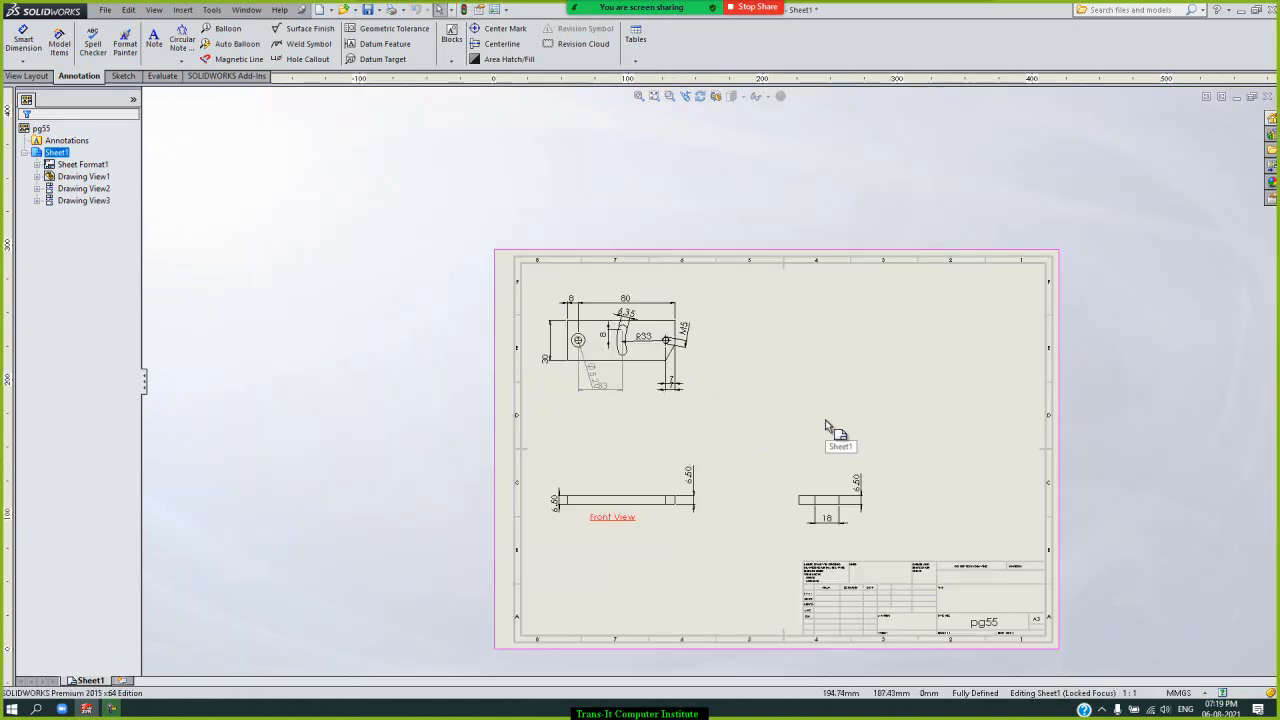
{"action": "key", "text": "f"}
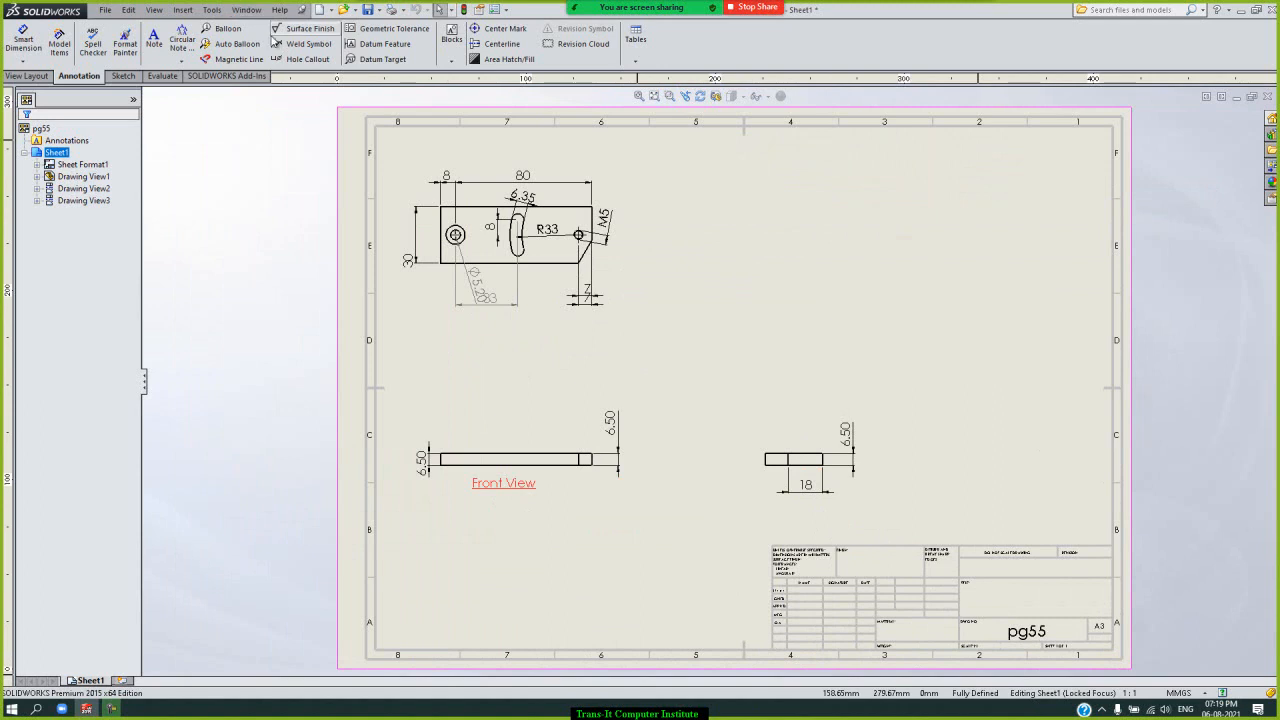
- Place a new note with its own font below the side view, with a text height of 6 mm and green colour
{"action": "left_click", "coordinate": [153, 42]}
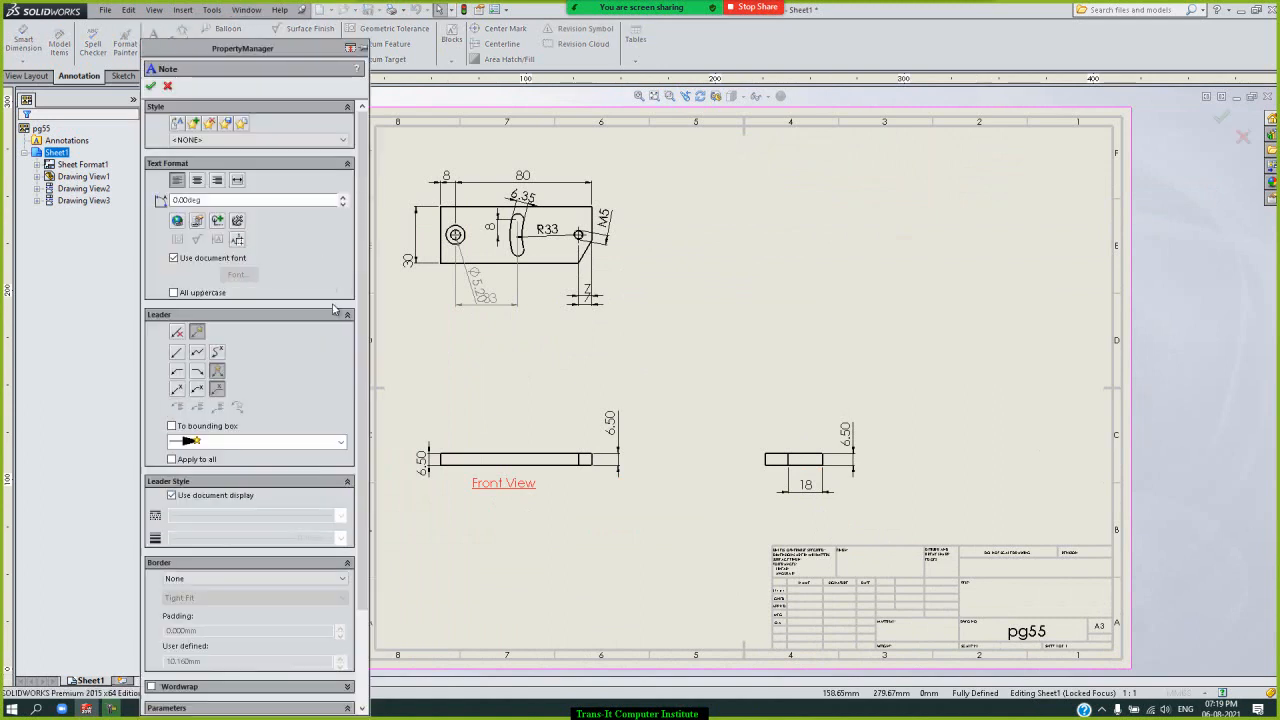
{"action": "left_click", "coordinate": [173, 258]}
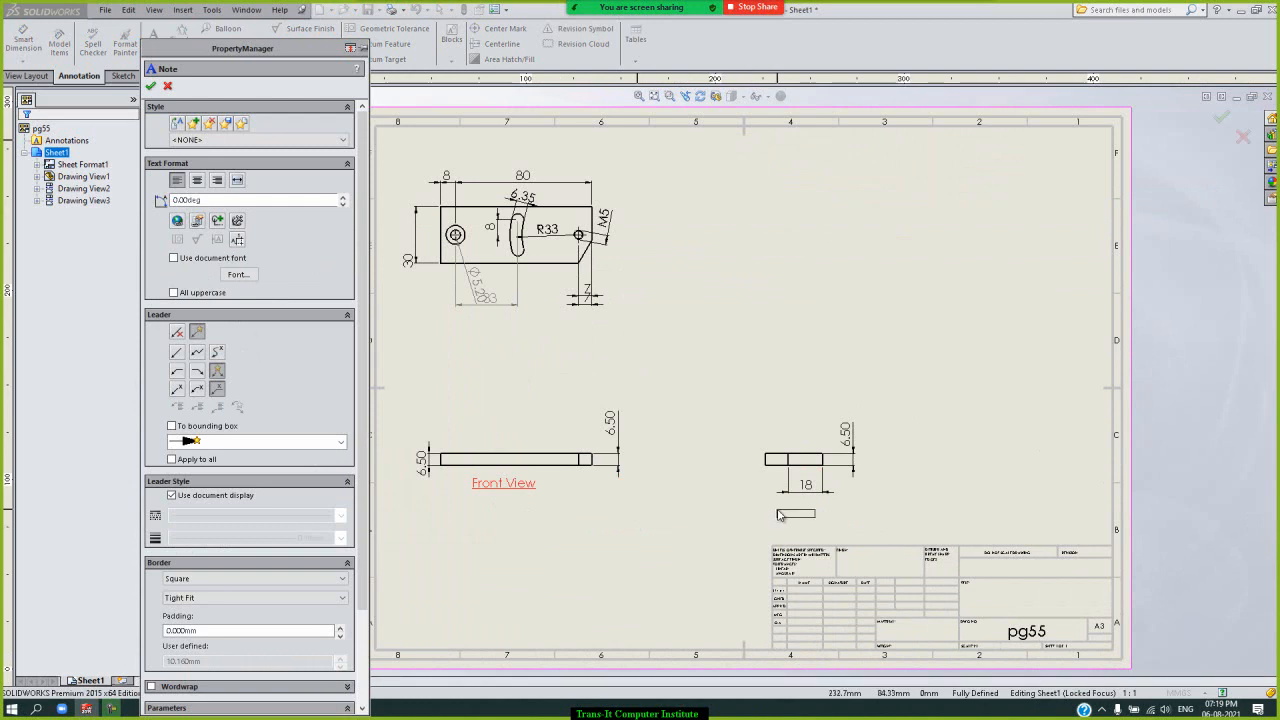
{"action": "left_click", "coordinate": [780, 515]}
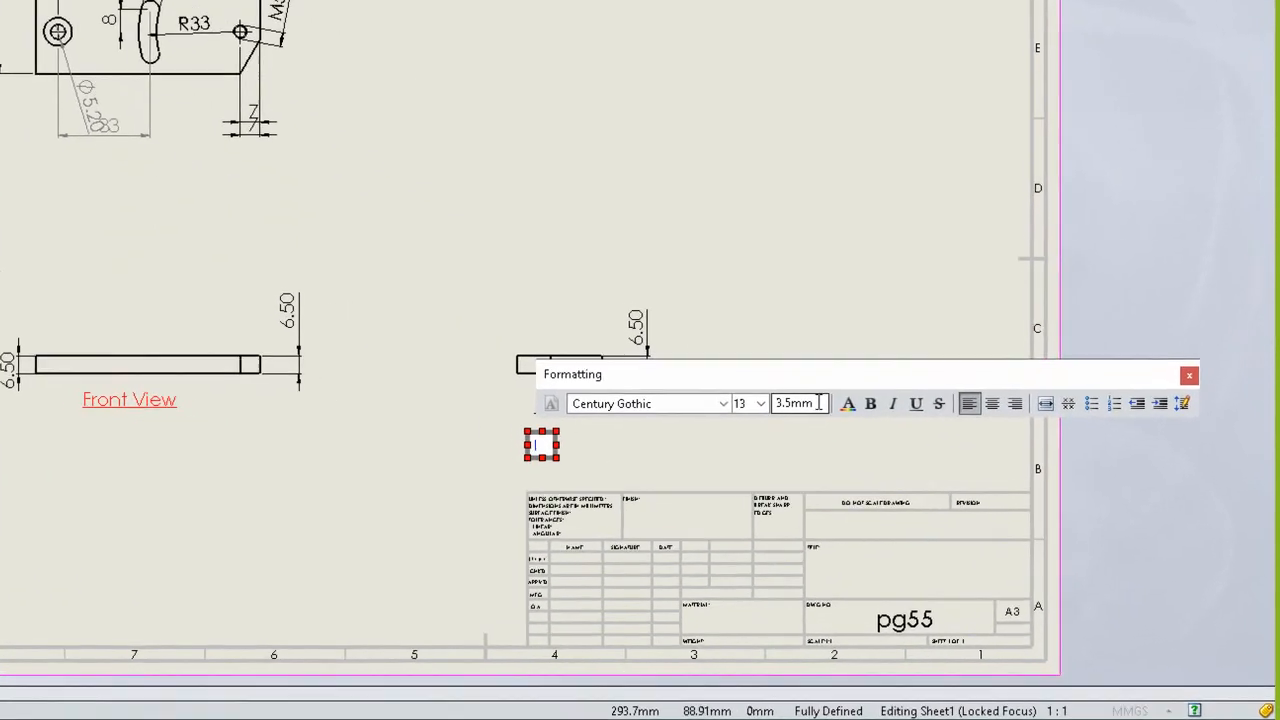
{"action": "double_click", "coordinate": [966, 485]}
{"action": "type", "text": "6"}
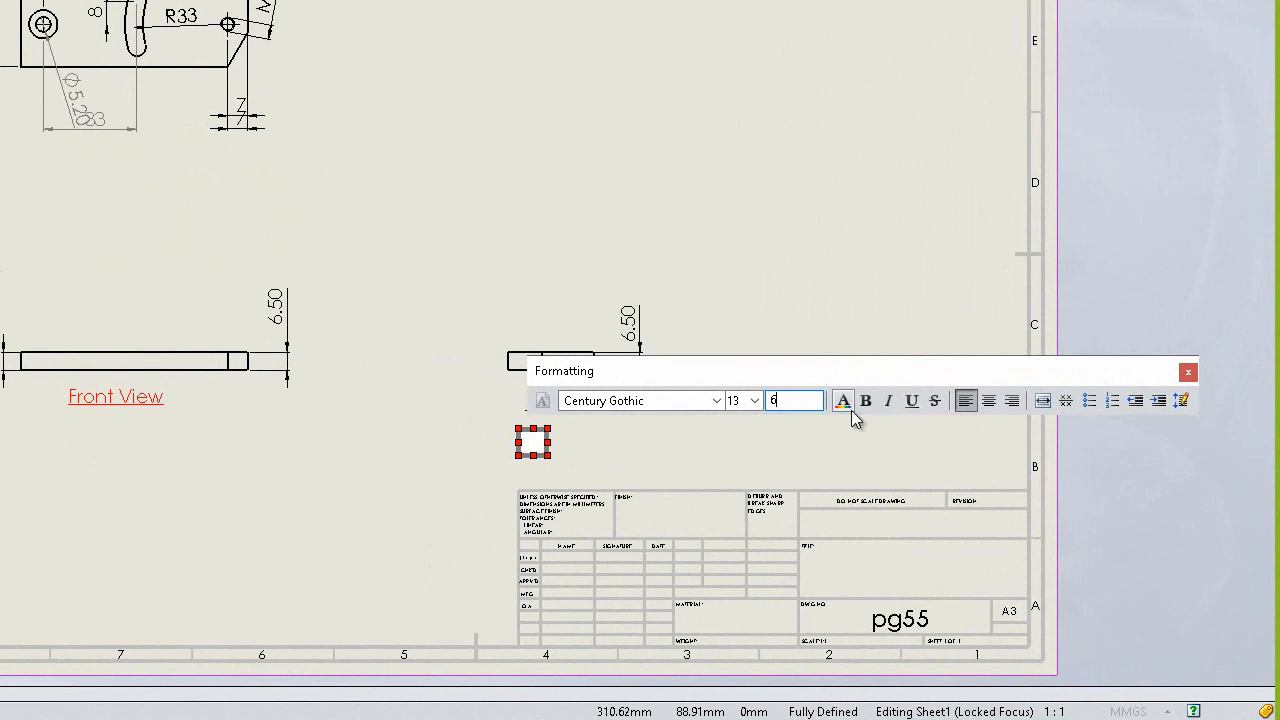
{"action": "left_click", "coordinate": [851, 410]}
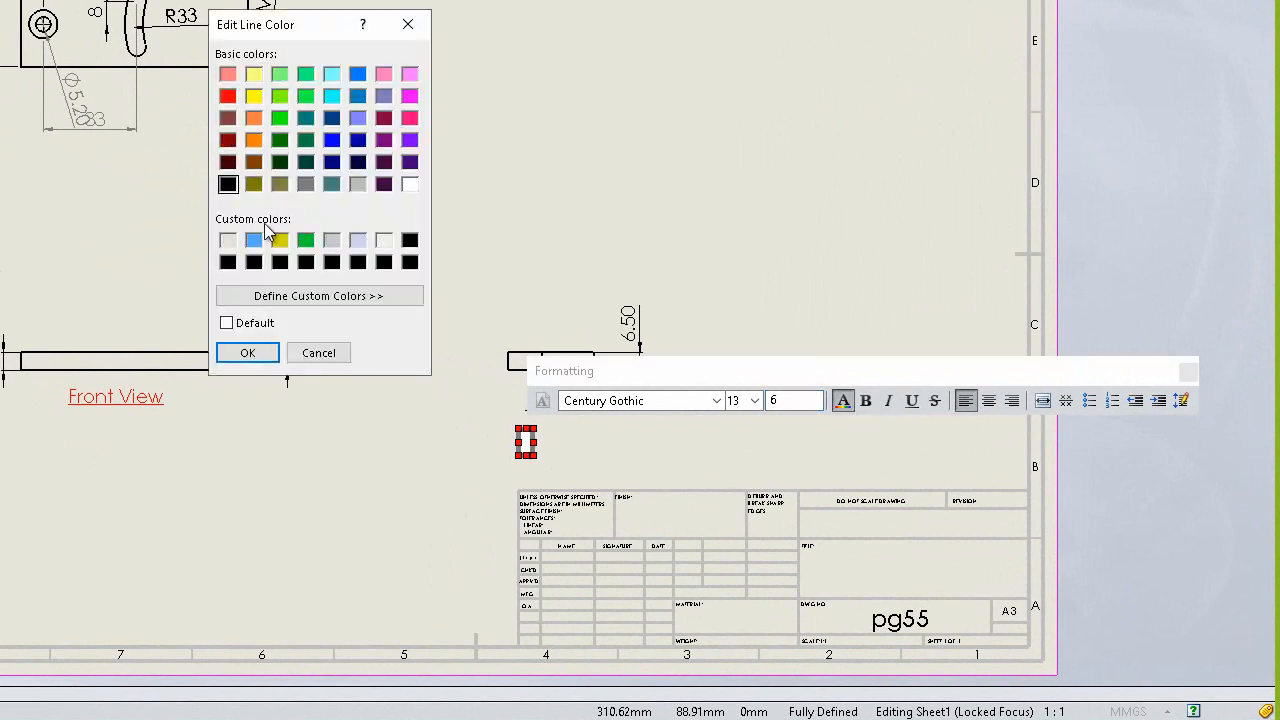
{"action": "left_click", "coordinate": [281, 120]}
{"action": "left_click", "coordinate": [263, 352]}
- Enter the underlined text "Side View" in the note below the side view and finish the note
{"action": "scroll", "coordinate": [535, 460], "scroll_direction": "down", "scroll_amount": 4}
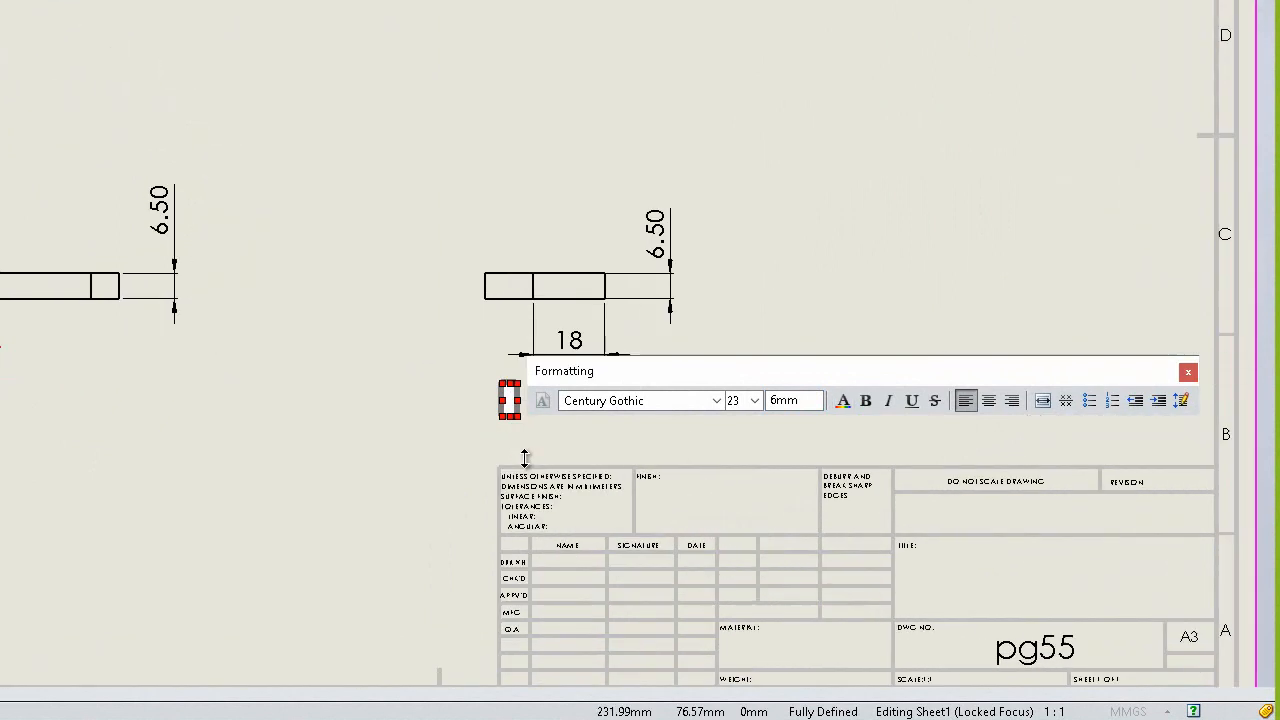
{"action": "left_click_drag", "start_coordinate": [638, 372], "coordinate": [711, 168]}
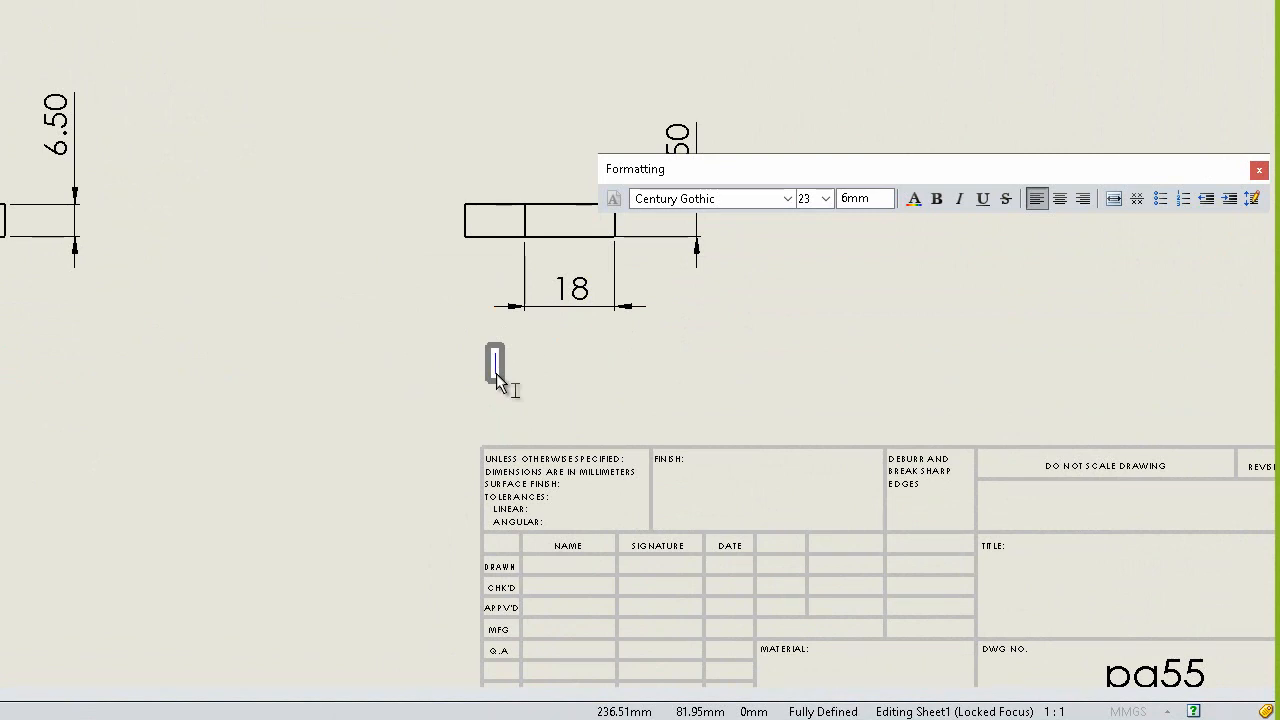
{"action": "left_click", "coordinate": [984, 201]}
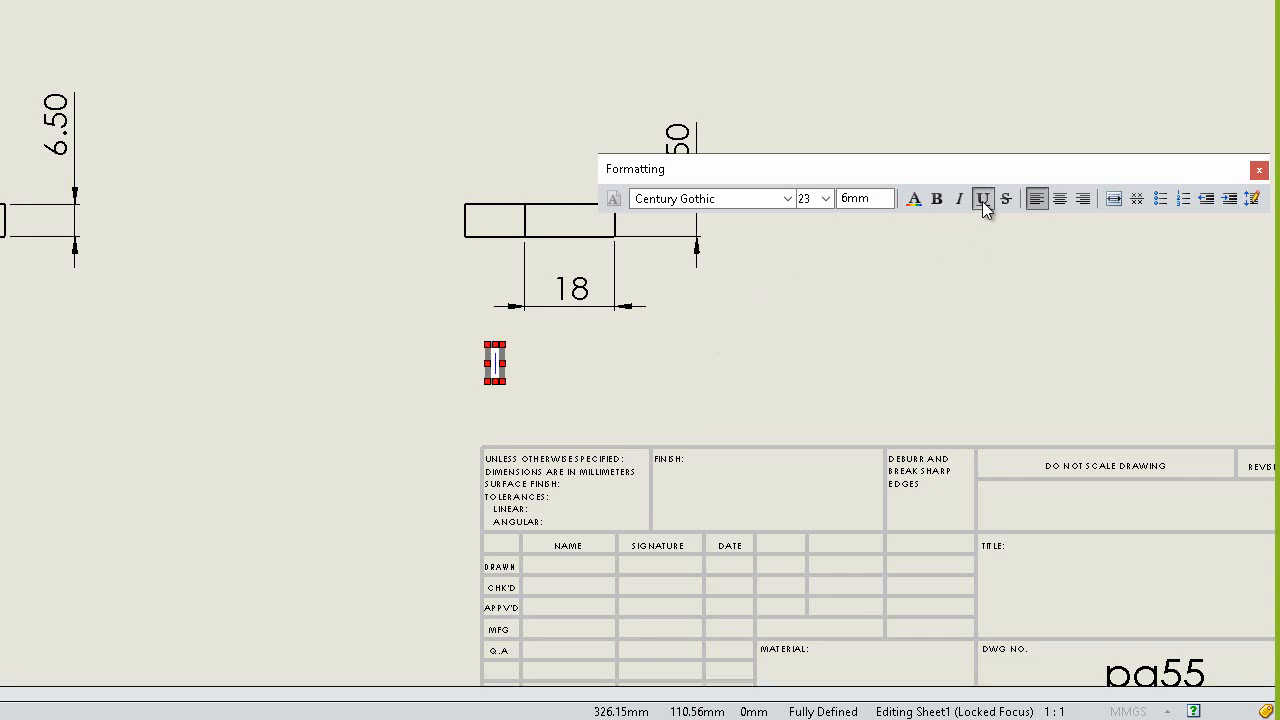
{"action": "type", "text": "Side "}
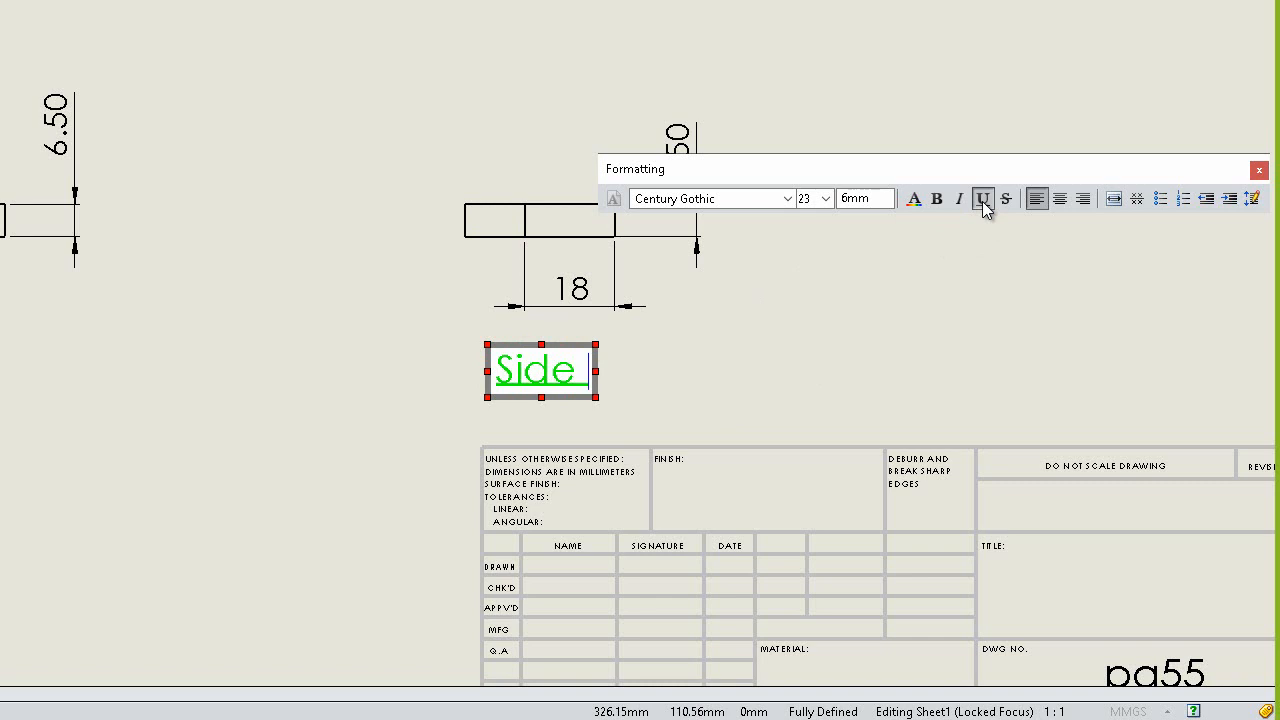
{"action": "type", "text": "Vierw"}
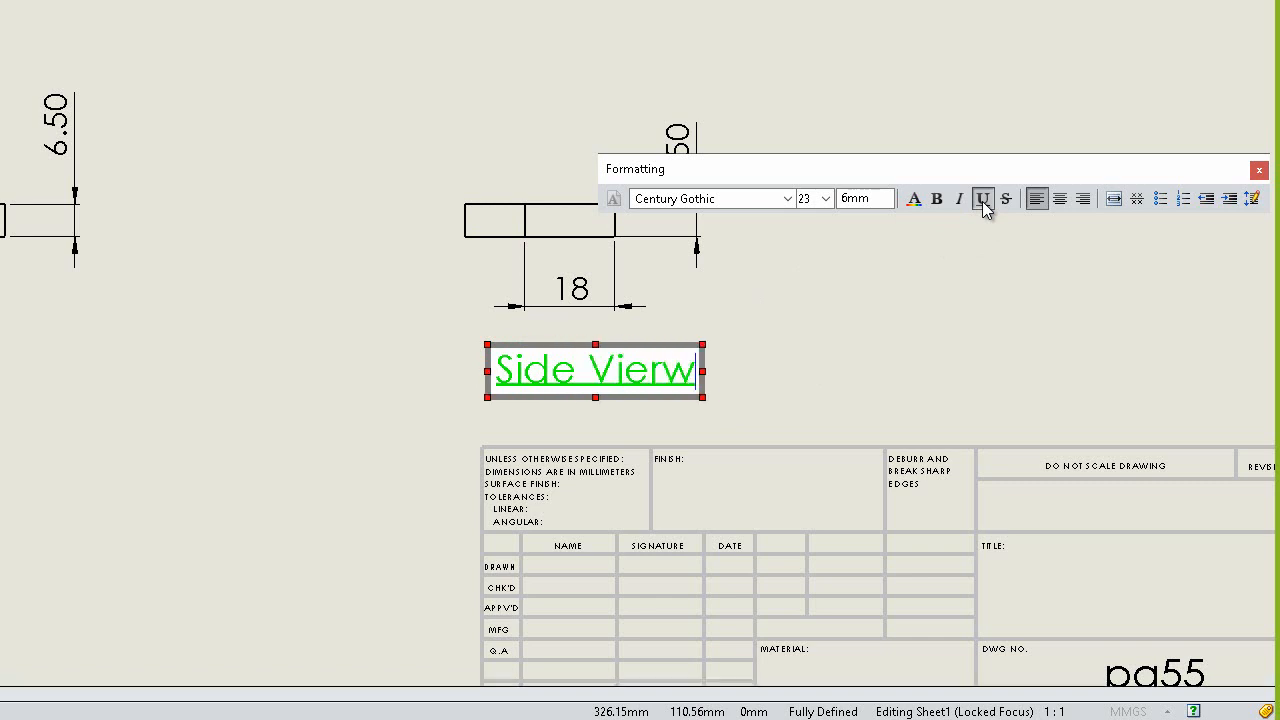
{"action": "key", "text": "BackSpace"}
{"action": "key", "text": "BackSpace"}
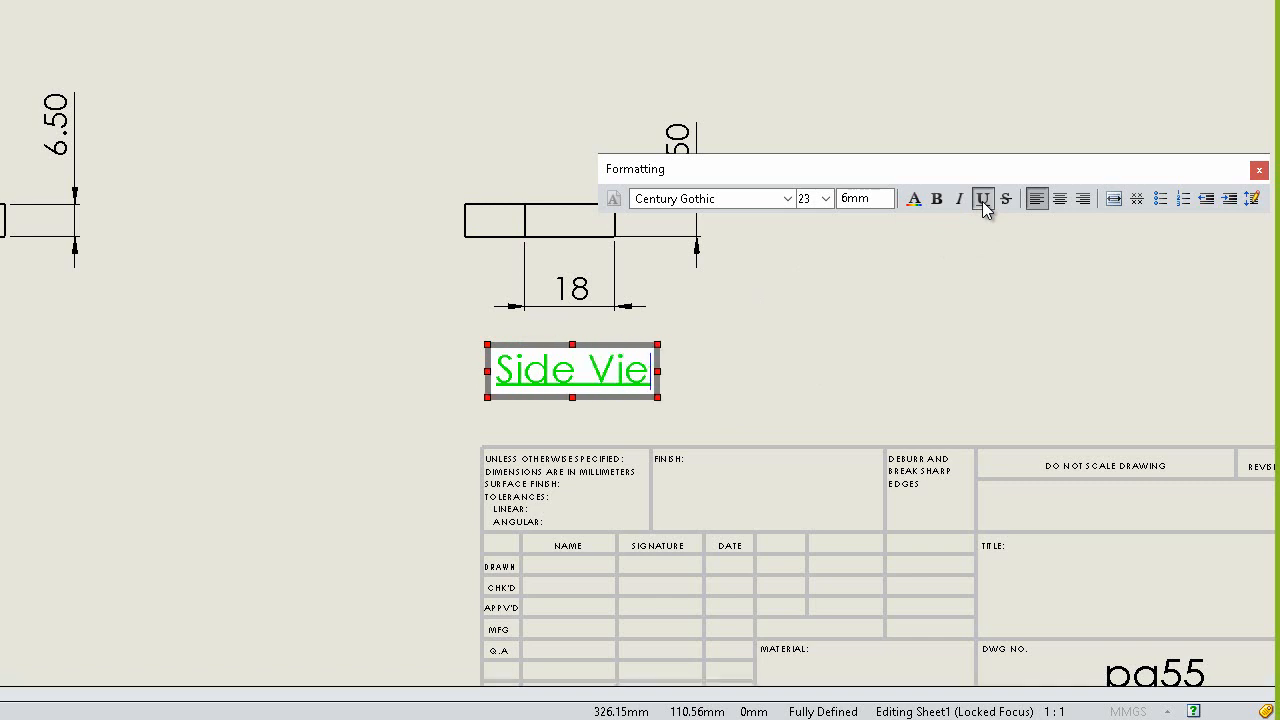
{"action": "type", "text": "w"}
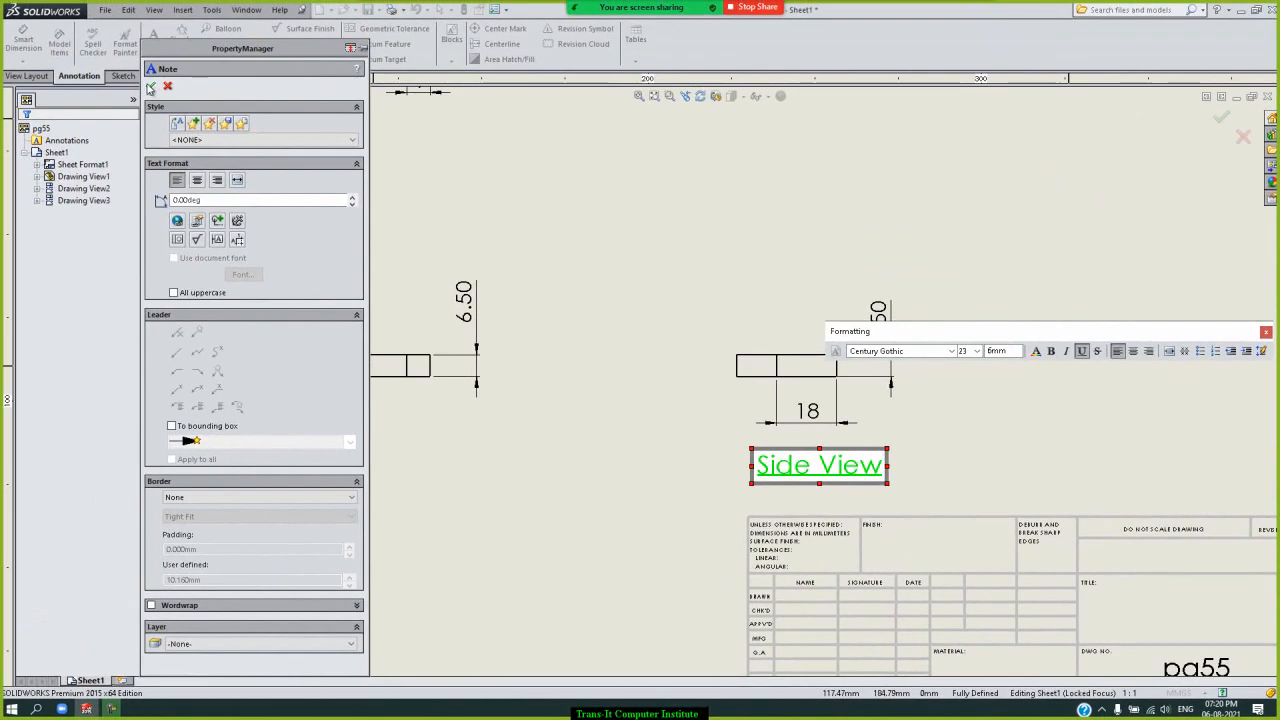
{"action": "left_click", "coordinate": [150, 87]}
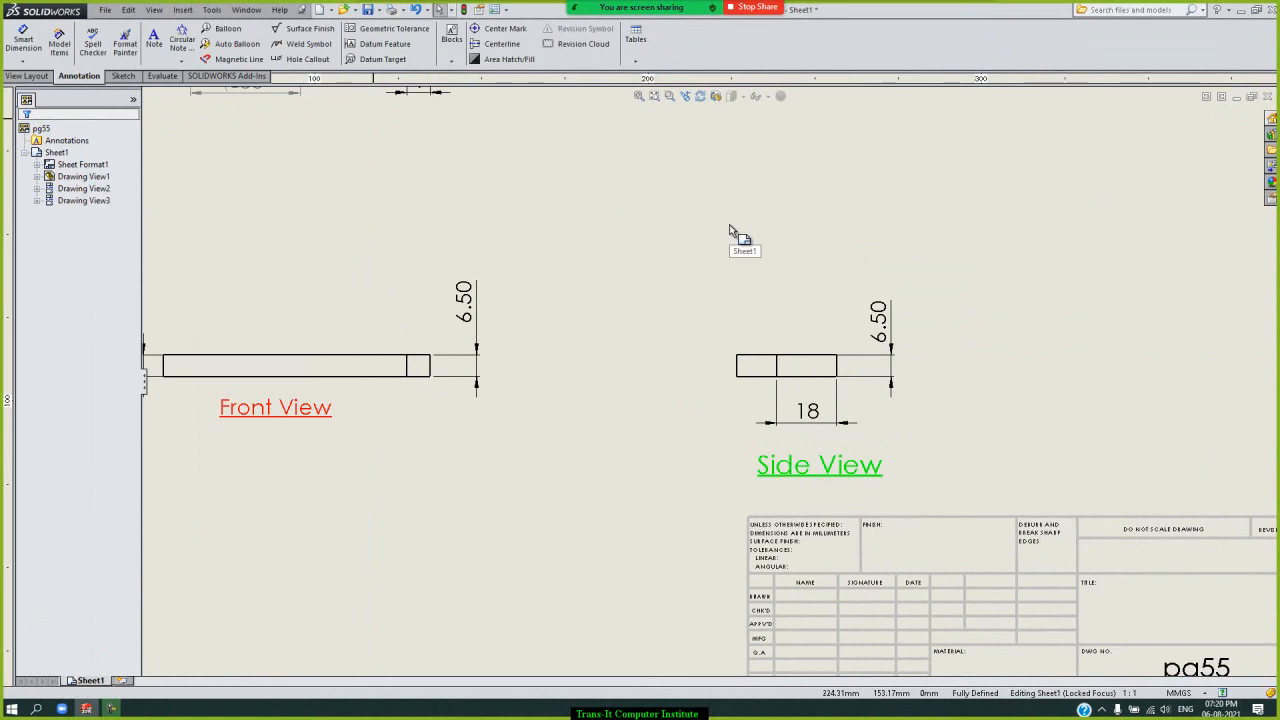
- Place a new note without a leader, using its own font, between the "Side View" label and the title block
{"action": "key", "text": "f"}
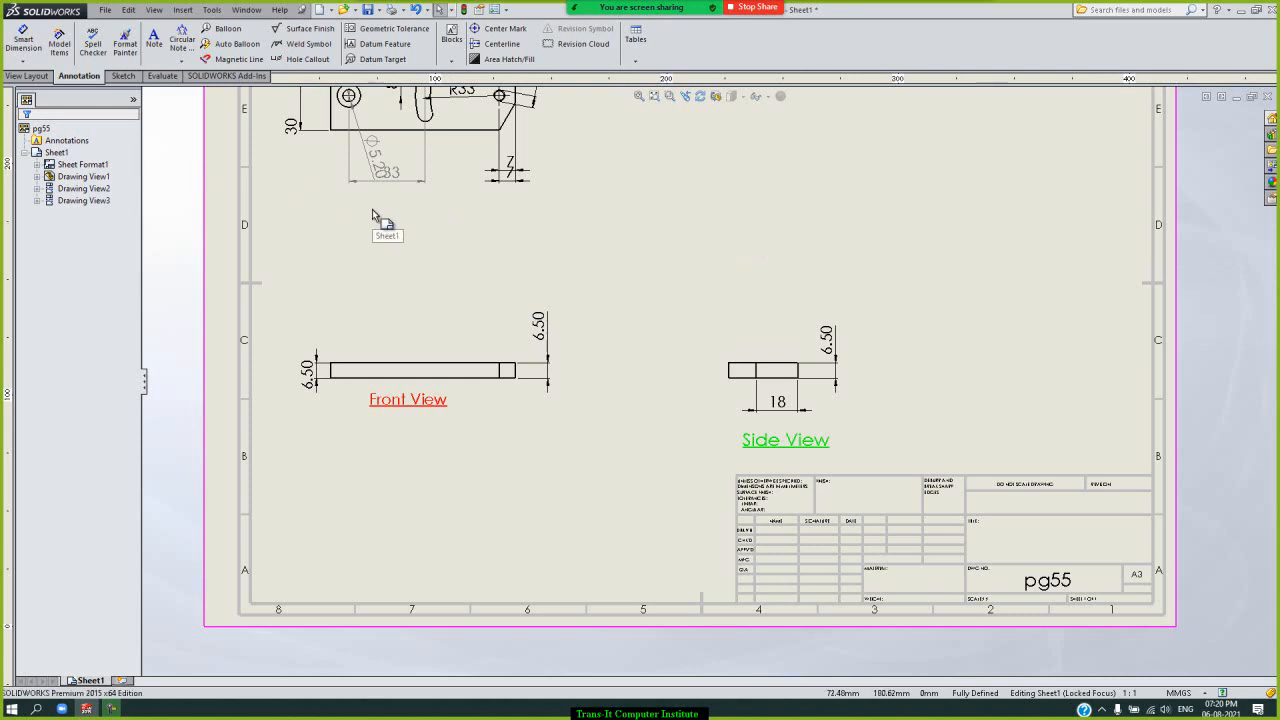
{"action": "left_click", "coordinate": [783, 455]}
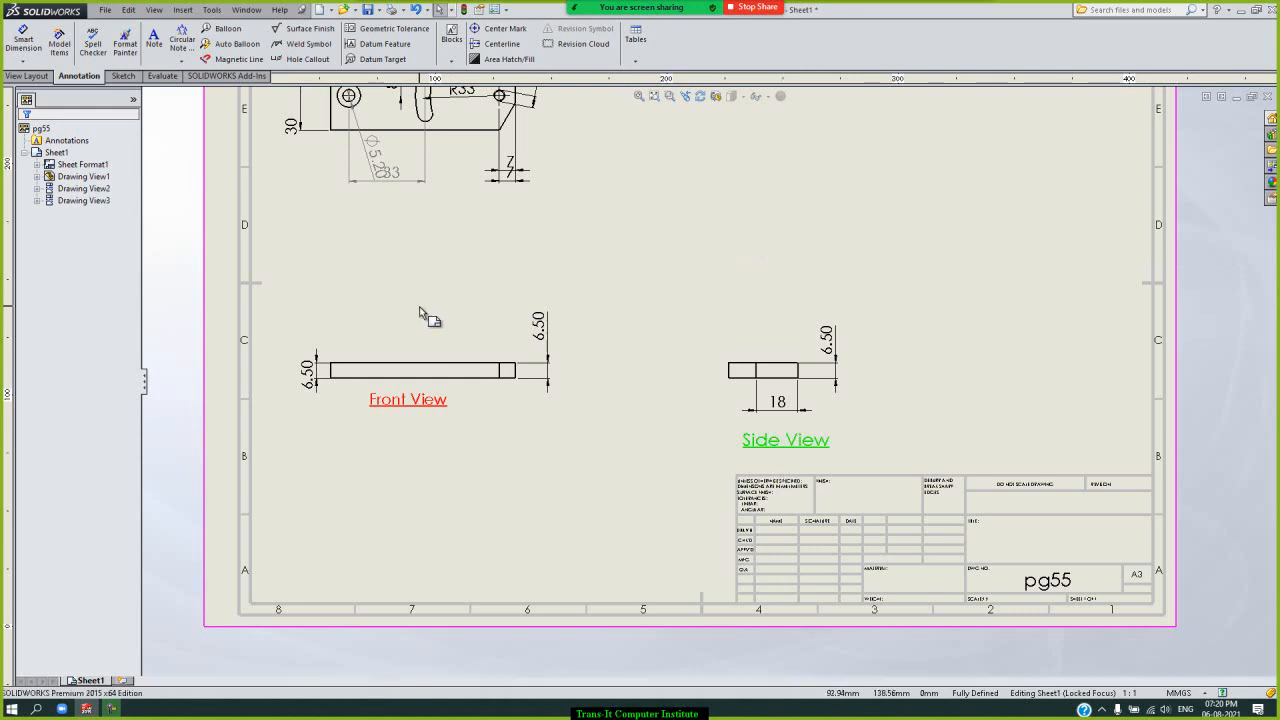
{"action": "left_click", "coordinate": [155, 42]}
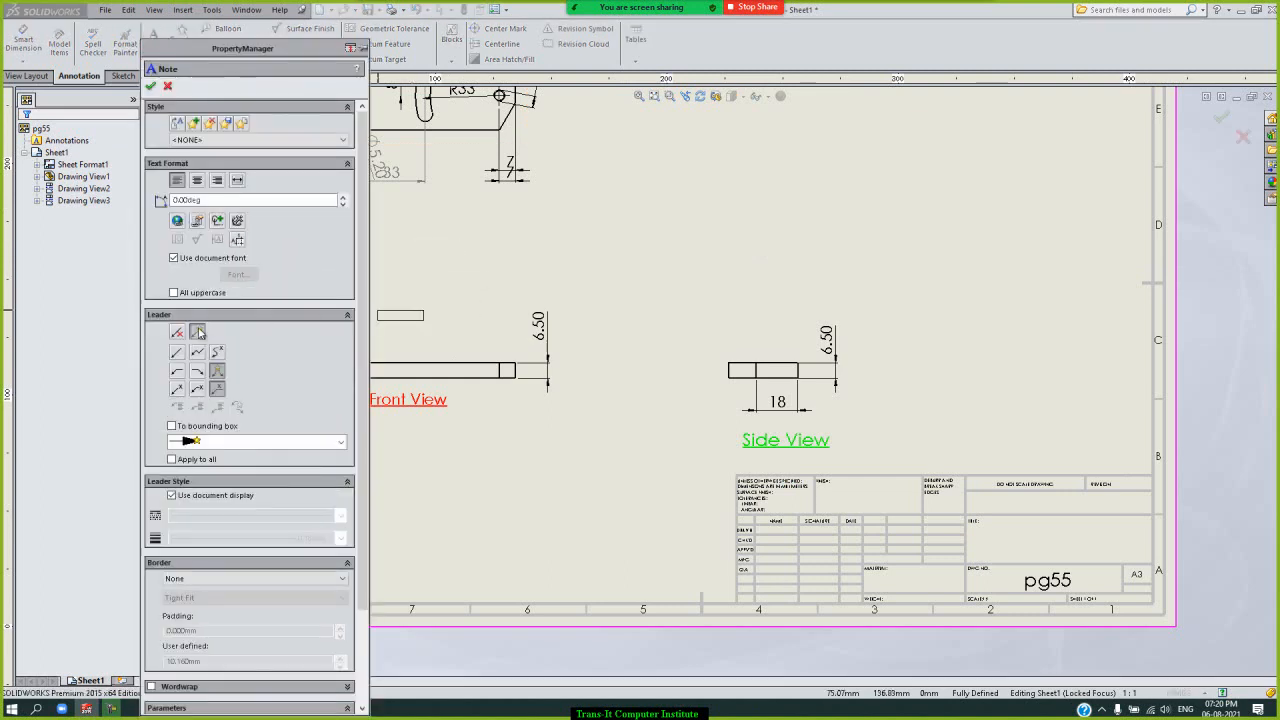
{"action": "left_click", "coordinate": [178, 334]}
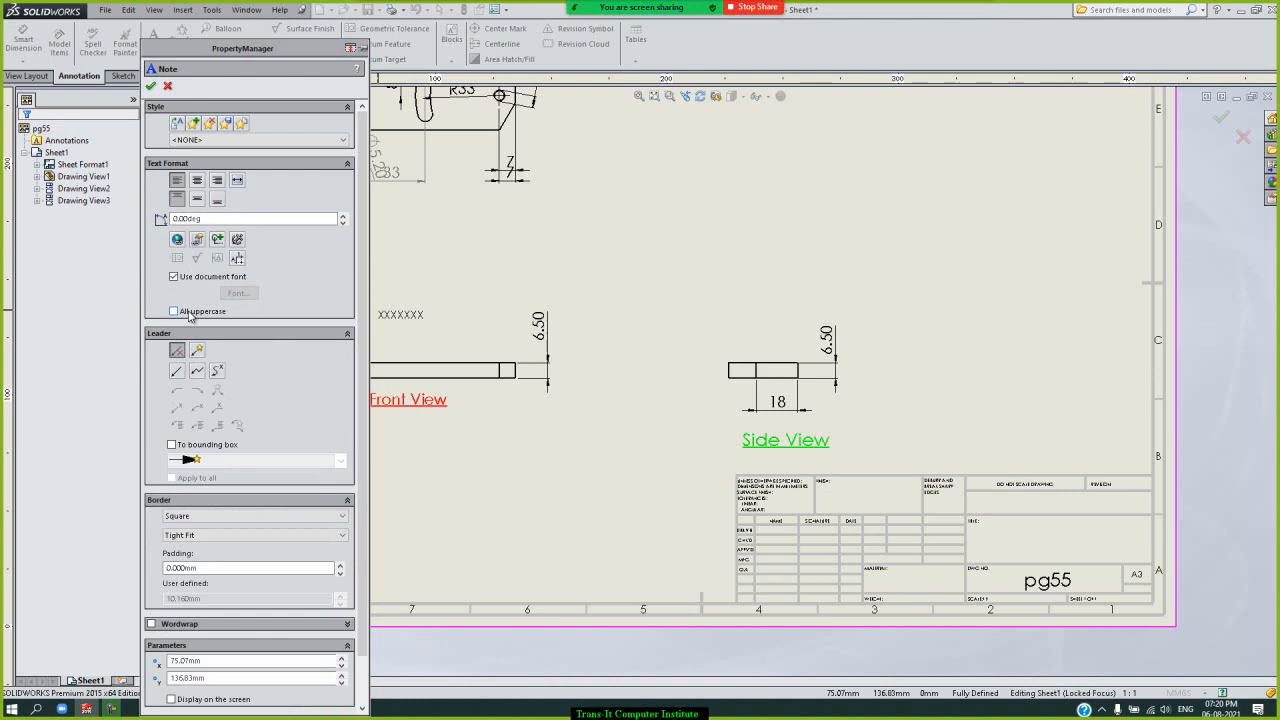
{"action": "left_click", "coordinate": [186, 280]}
{"action": "left_click_drag", "start_coordinate": [364, 270], "coordinate": [368, 365]}
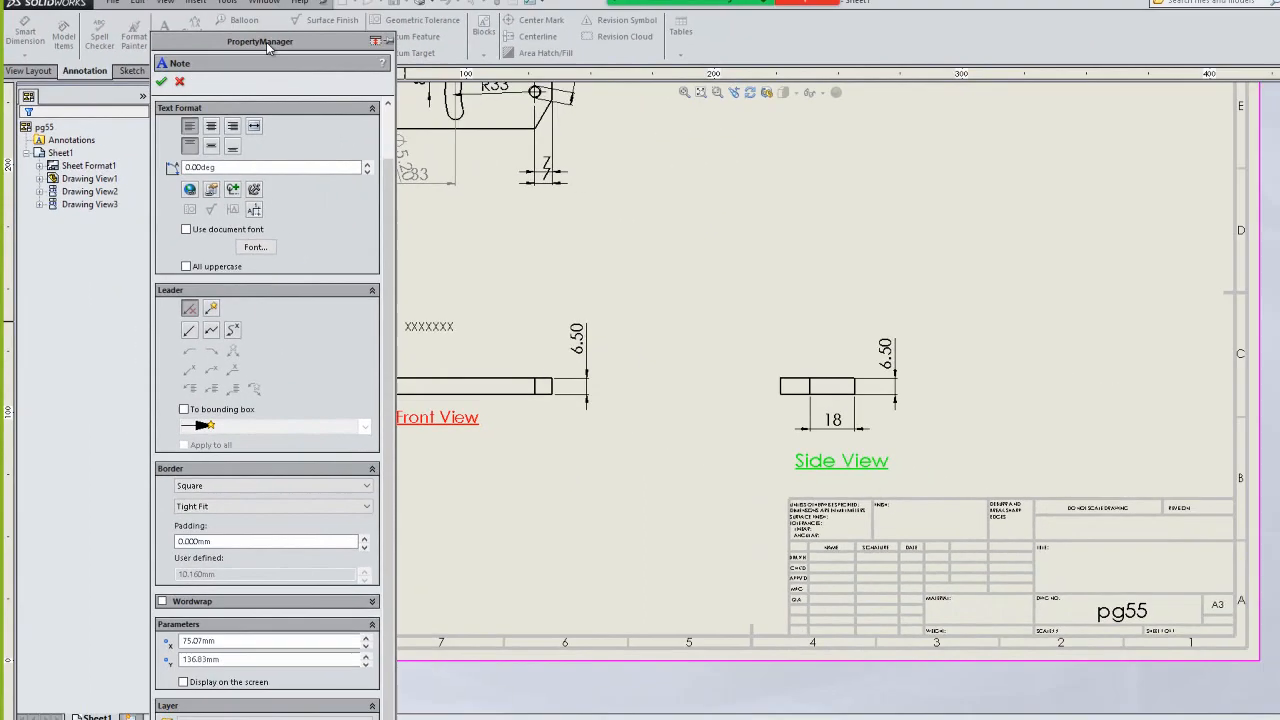
{"action": "left_click_drag", "start_coordinate": [268, 47], "coordinate": [929, 78]}
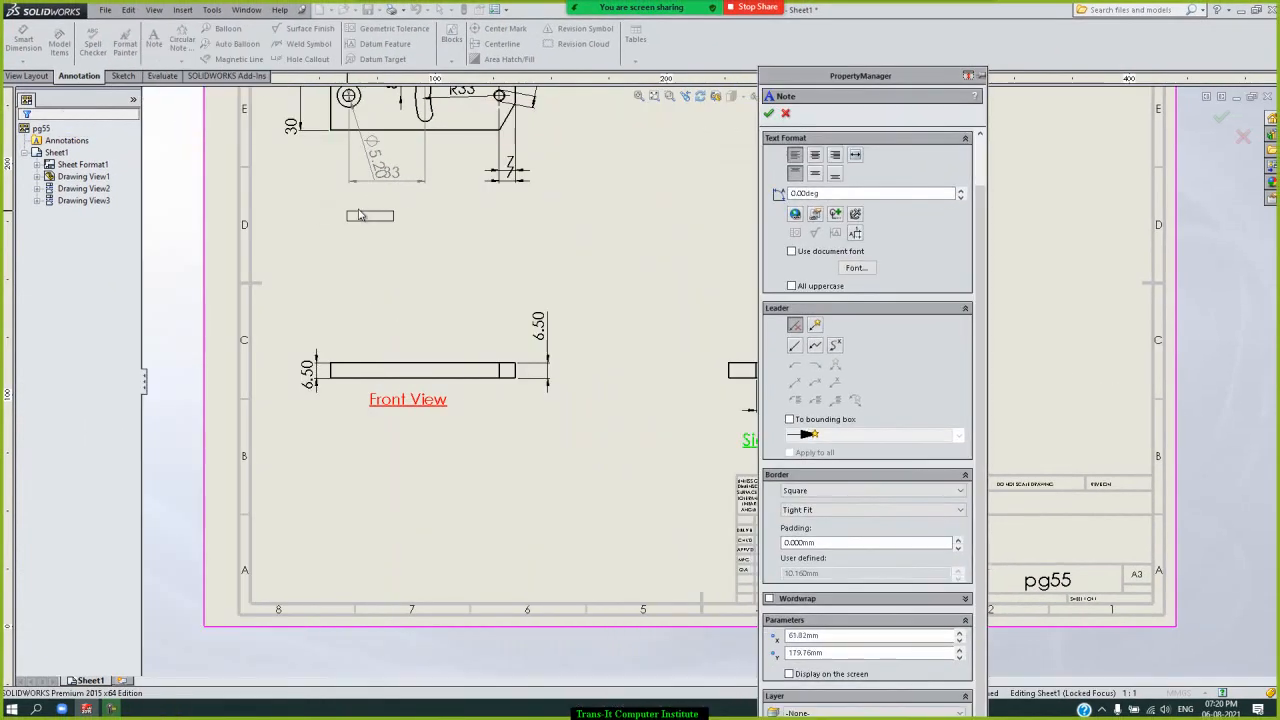
{"action": "left_click_drag", "start_coordinate": [860, 75], "coordinate": [343, 108]}
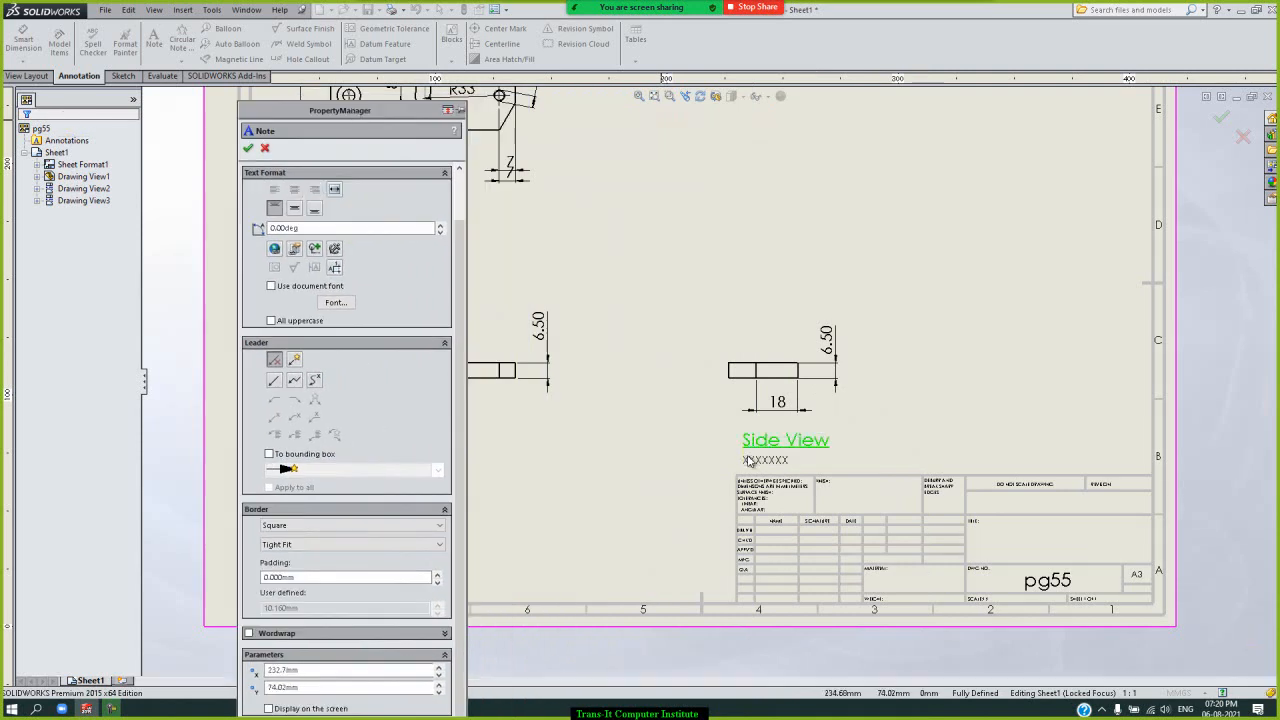
{"action": "left_click", "coordinate": [748, 461]}
- Enter "All sizes are in mm. Tolerance should be taken" in the note between the "Side View" label and the title block
{"action": "type", "text": "All"}
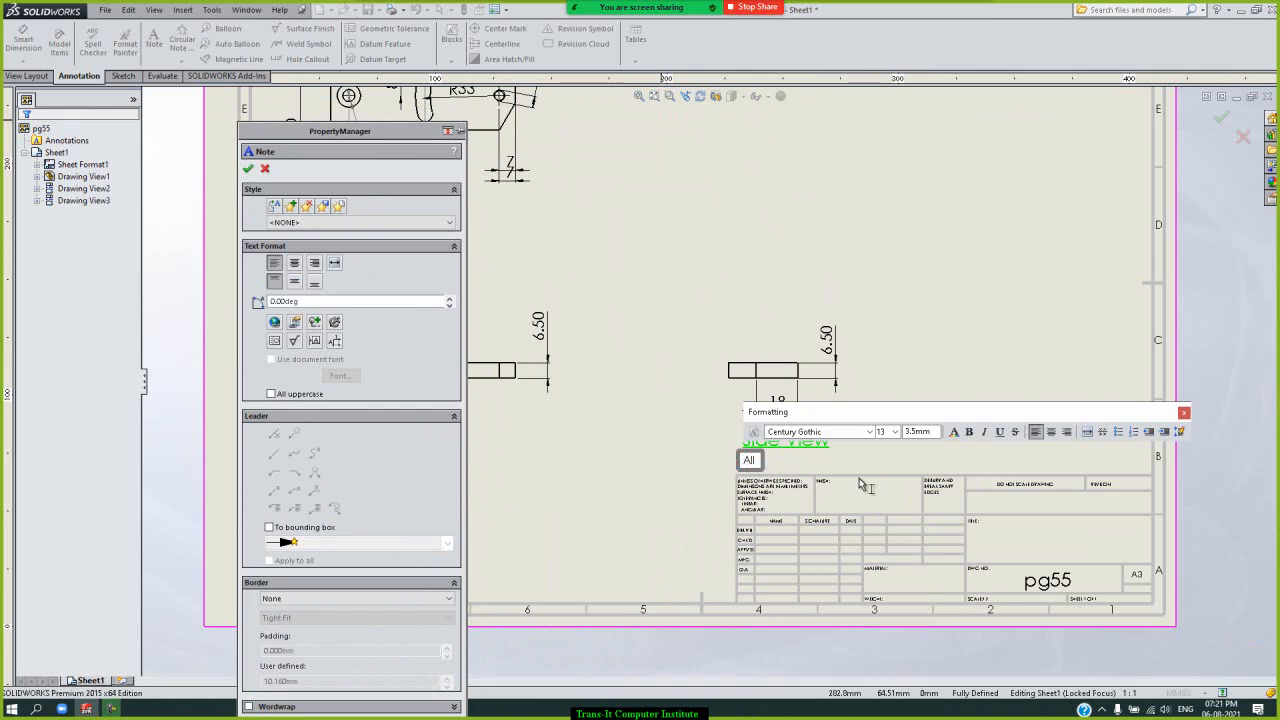
{"action": "type", "text": " si"}
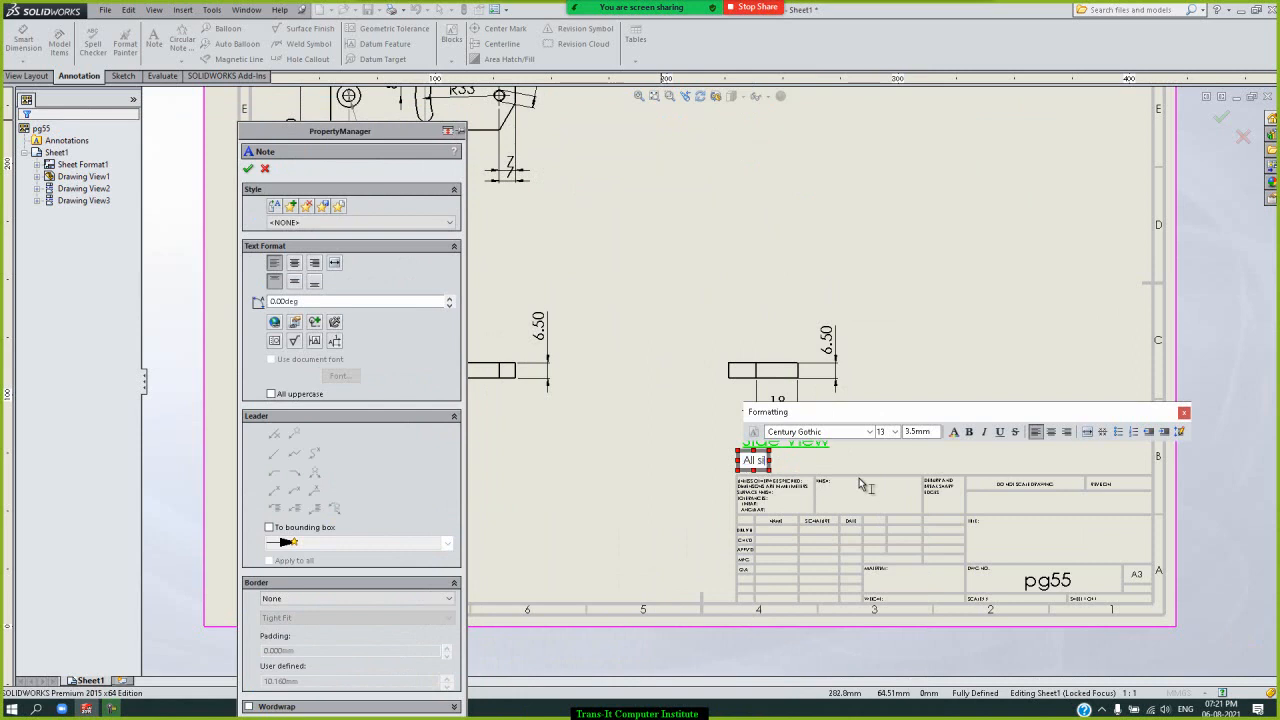
{"action": "type", "text": "zes are in mm."}
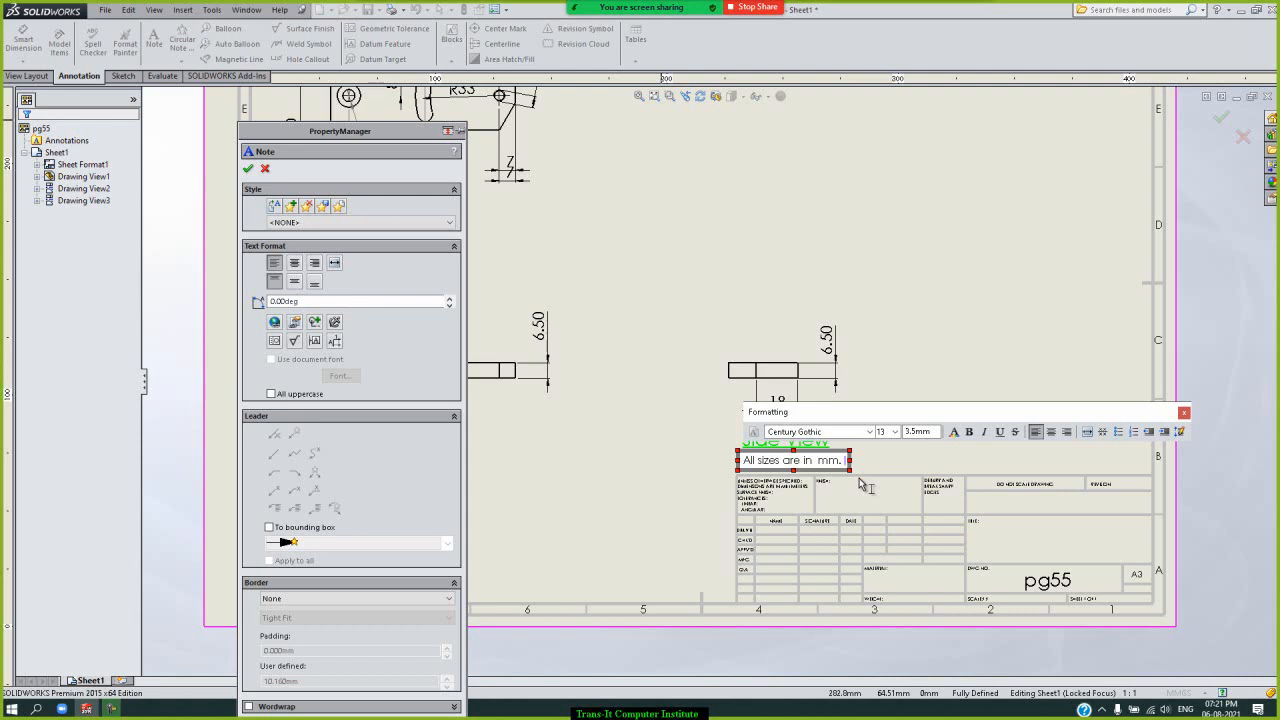
{"action": "type", "text": "Tolera"}
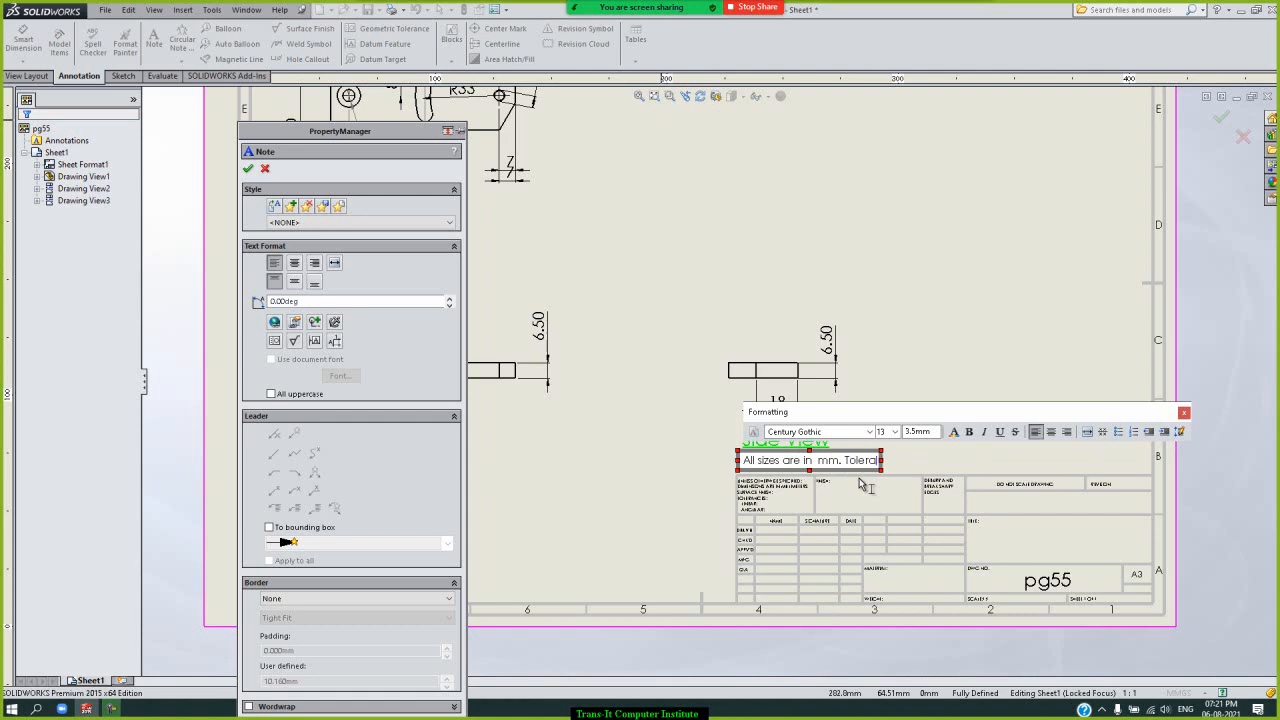
{"action": "type", "text": "nce s"}
{"action": "type", "text": "i"}
{"action": "type", "text": "ho"}
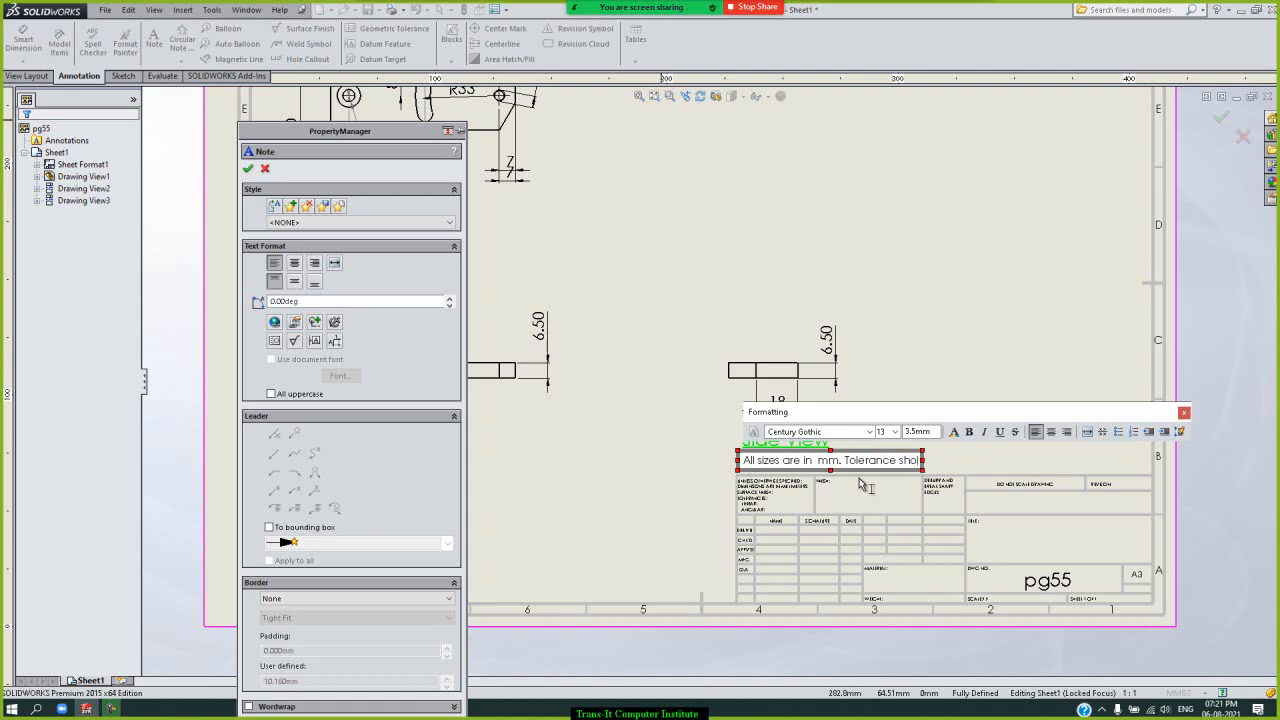
{"action": "type", "text": "uld be t"}
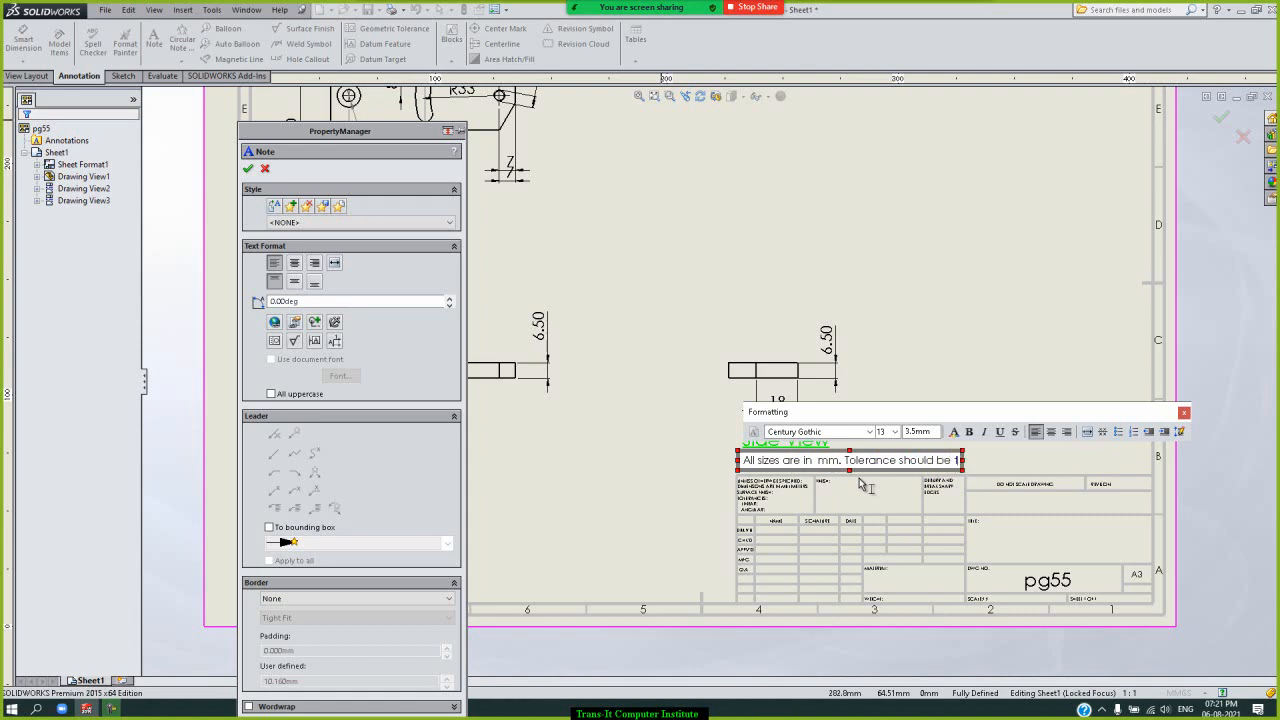
{"action": "type", "text": "aken"}
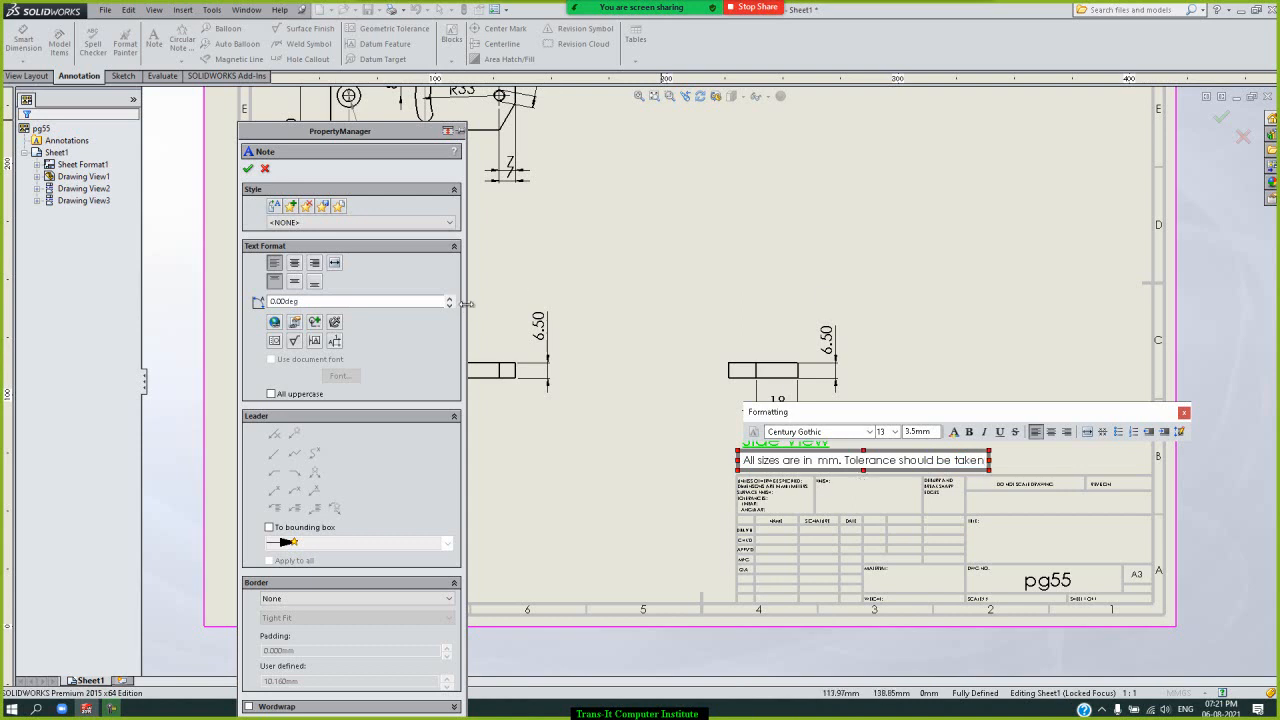
- Complete the tolerance note with a plus/minus symbol followed by 0.02 and finish the note
{"action": "left_click", "coordinate": [314, 323]}
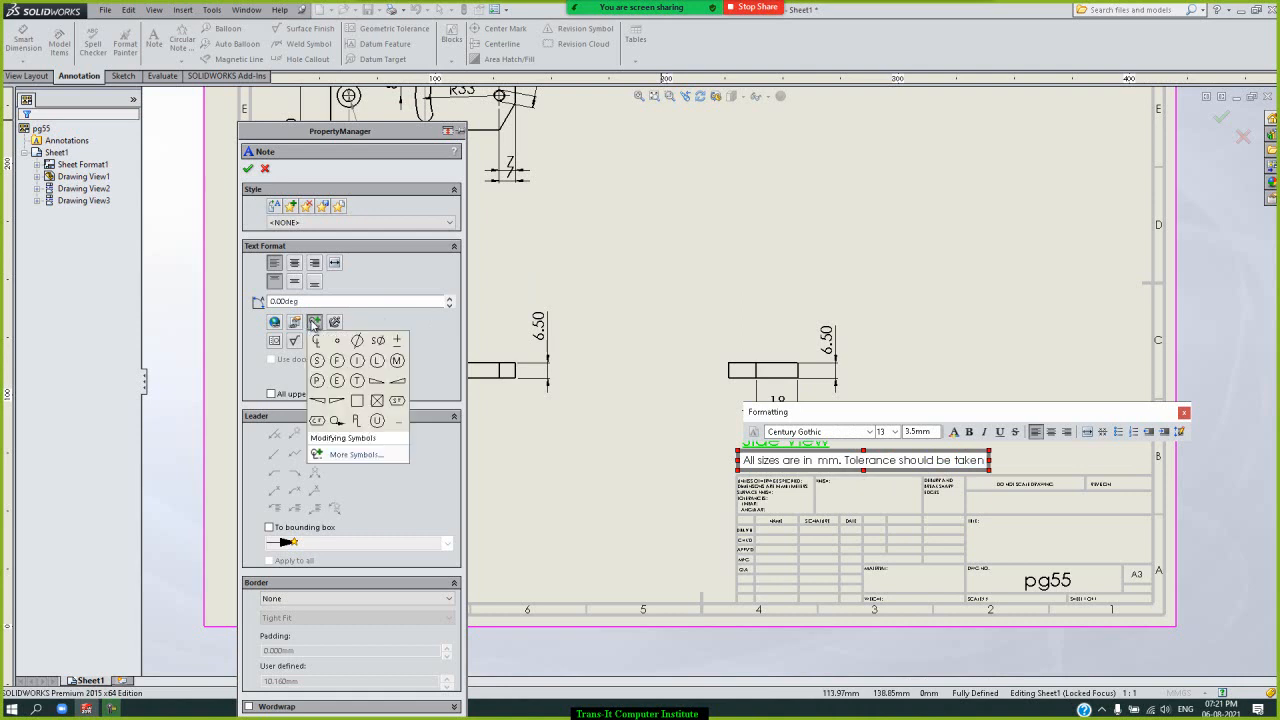
{"action": "left_click", "coordinate": [397, 352]}
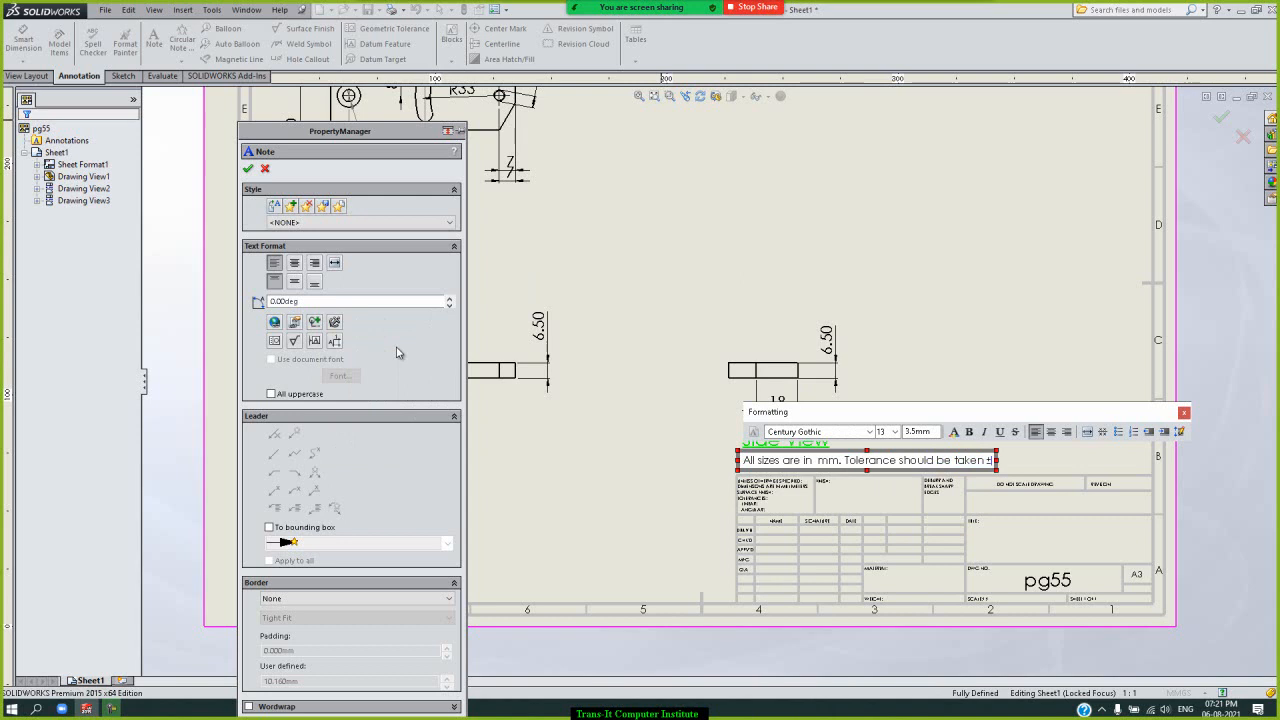
{"action": "type", "text": "0.02"}
{"action": "left_click", "coordinate": [941, 321]}
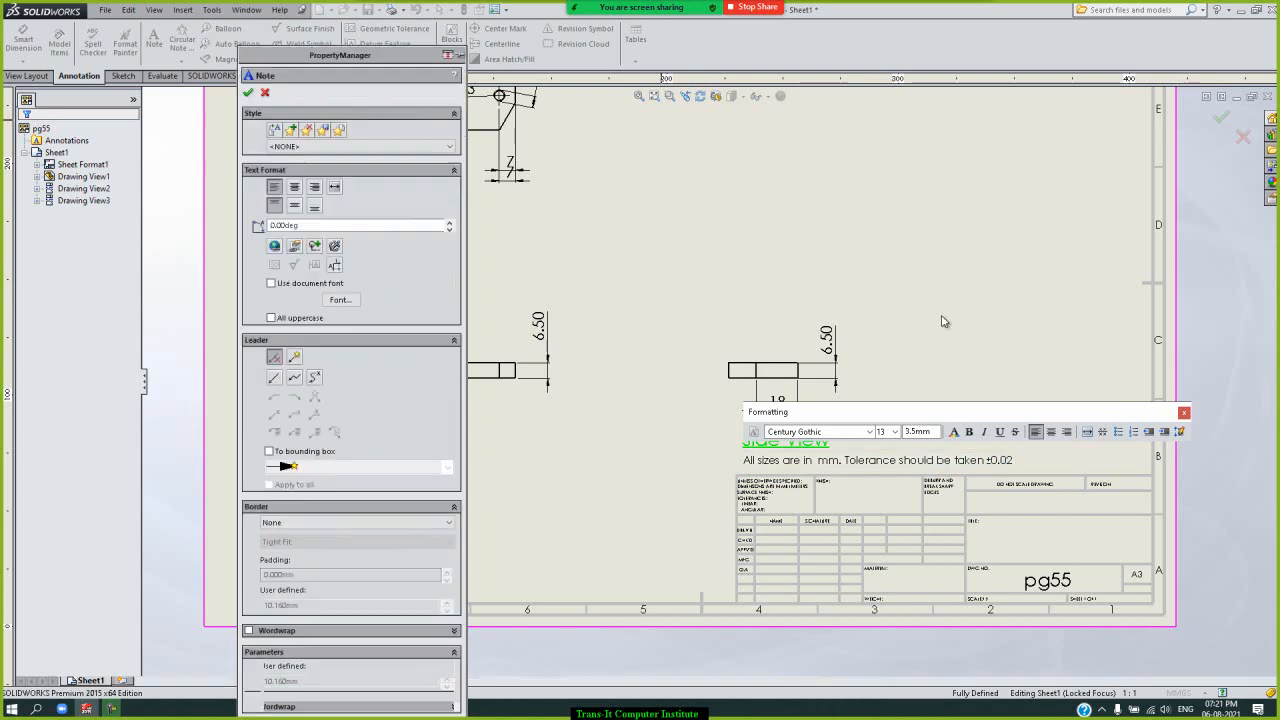
{"action": "left_click", "coordinate": [248, 94]}
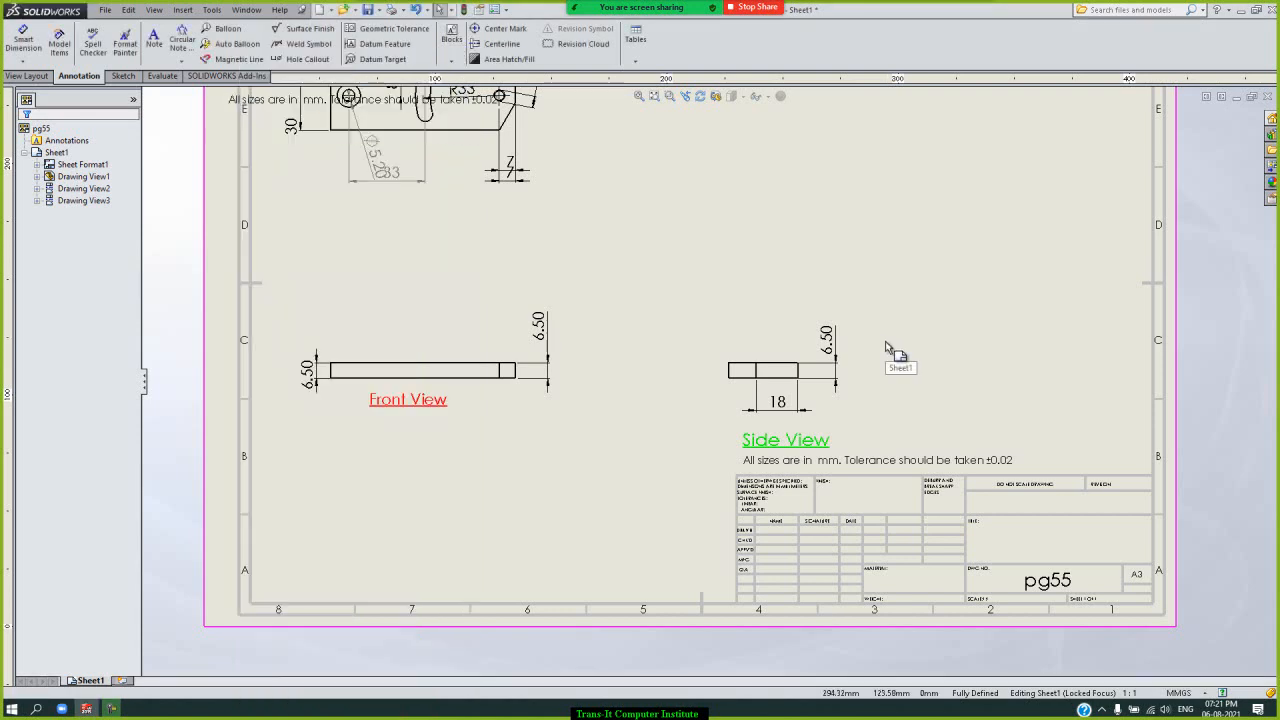
- Place a note reading "Top view" below the top view, using the document font, and finish it
{"action": "left_click", "coordinate": [157, 45]}
{"action": "left_click_drag", "start_coordinate": [352, 14], "coordinate": [882, 148]}
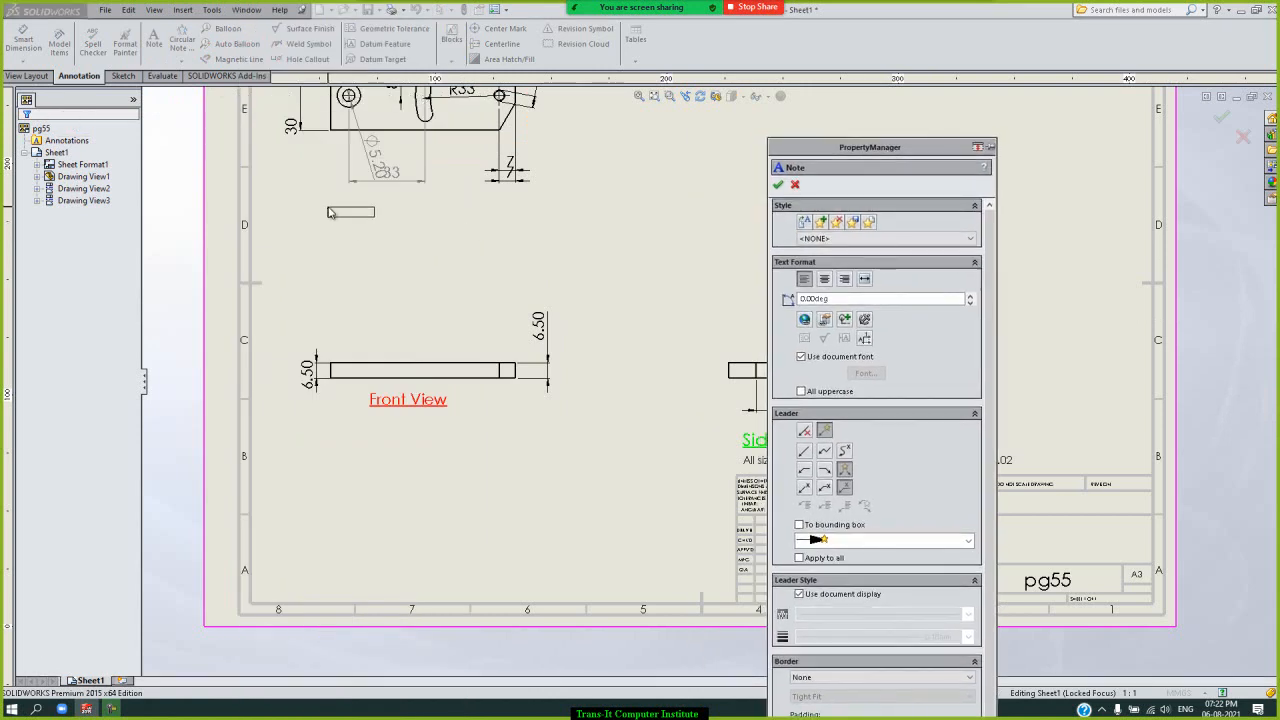
{"action": "left_click", "coordinate": [328, 208]}
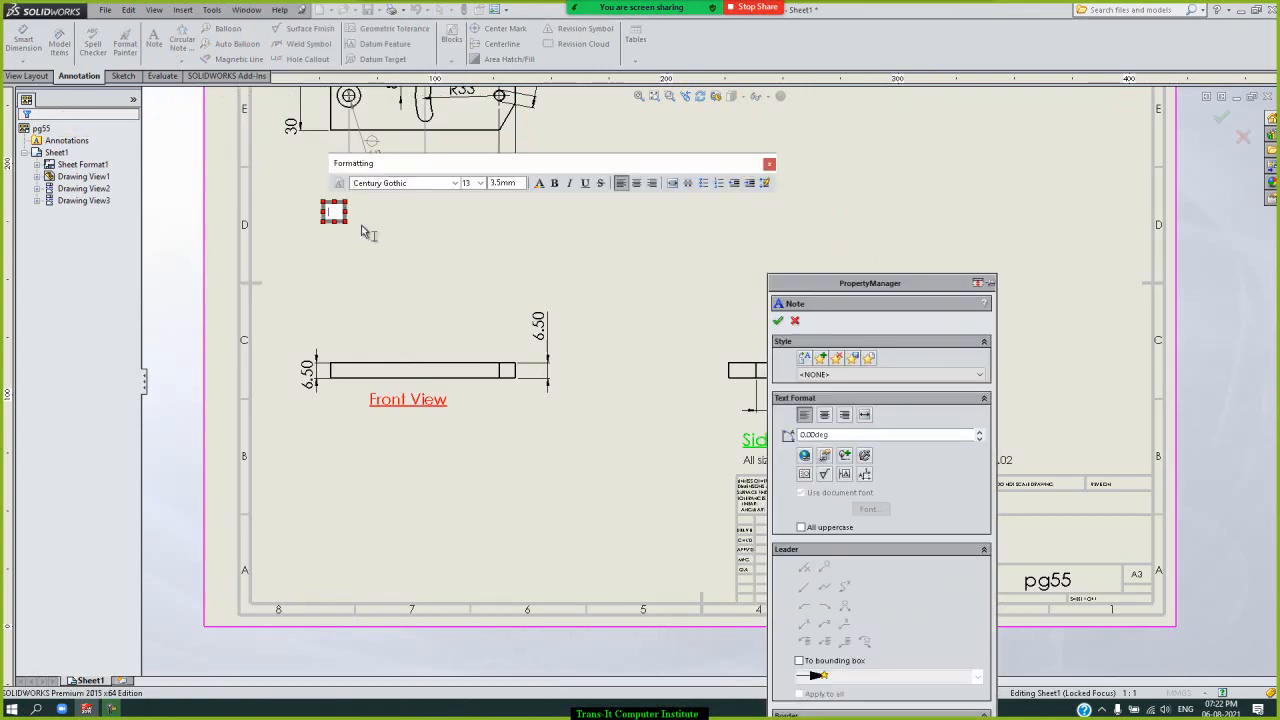
{"action": "type", "text": "Top view"}
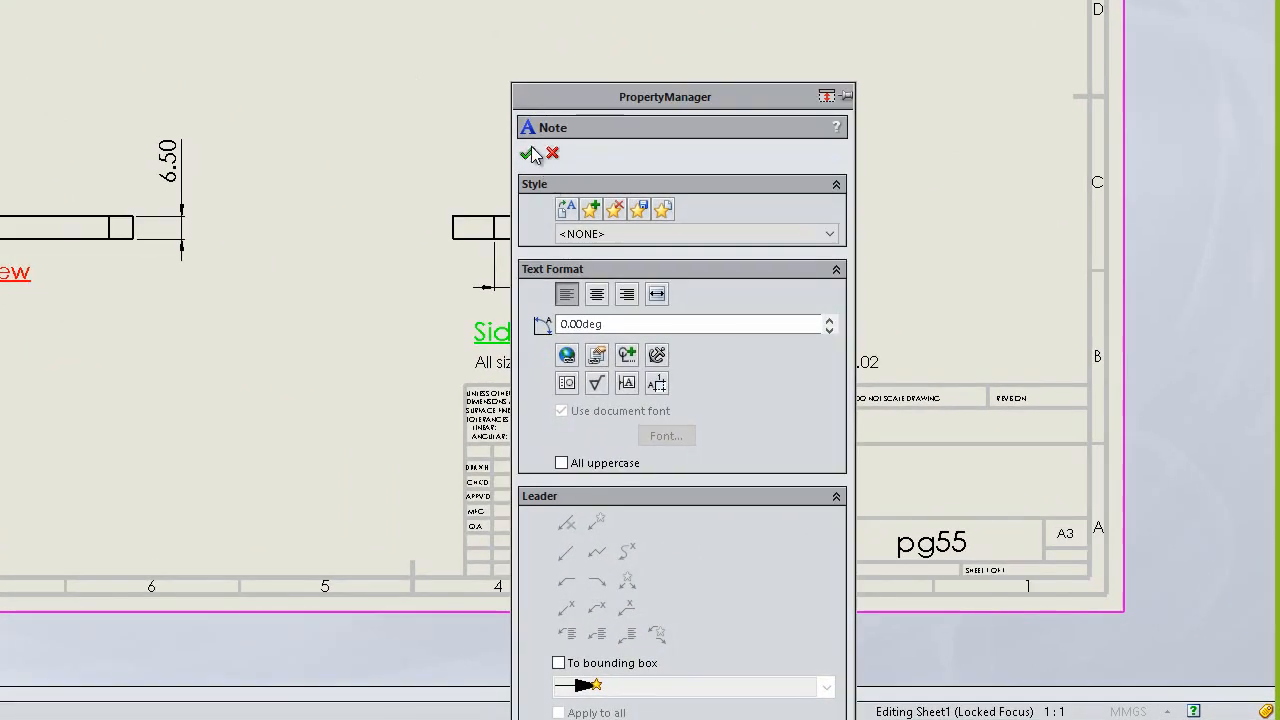
{"action": "left_click", "coordinate": [527, 153]}
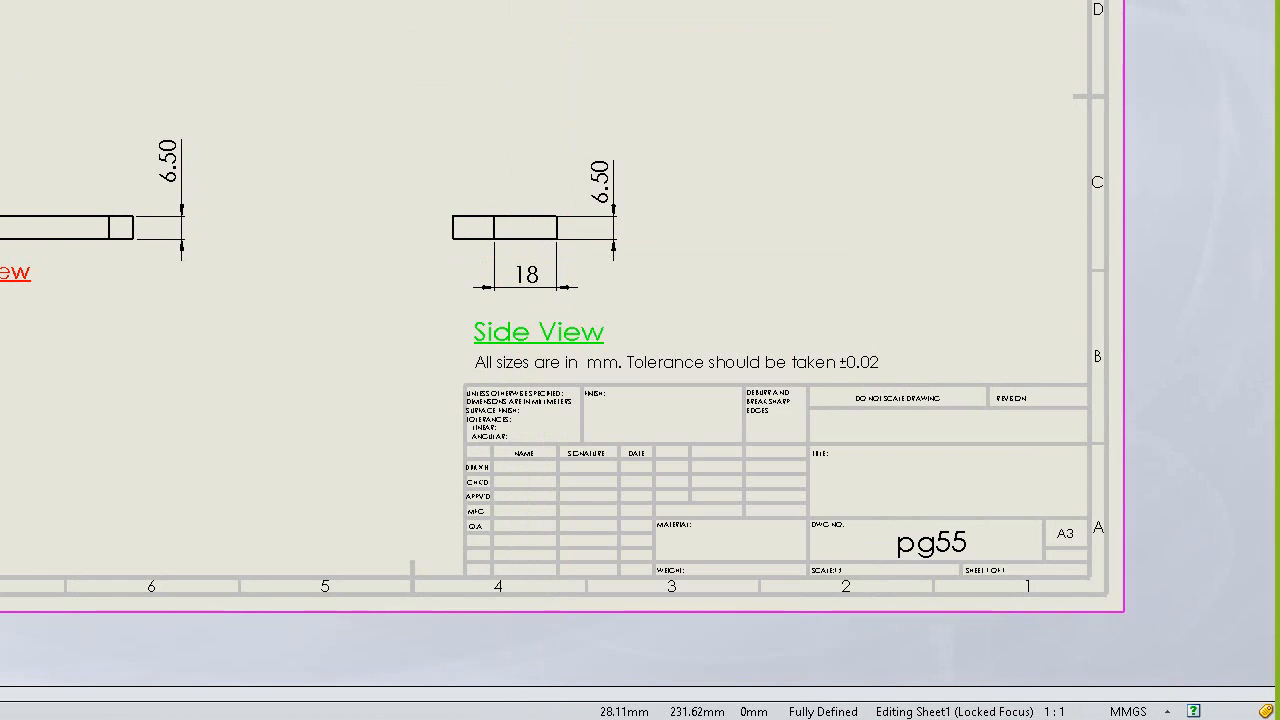
- Copy the formatting of the "Side View" label to the "Top view" and "Front View" labels with Format Painter
{"action": "left_click", "coordinate": [620, 337]}
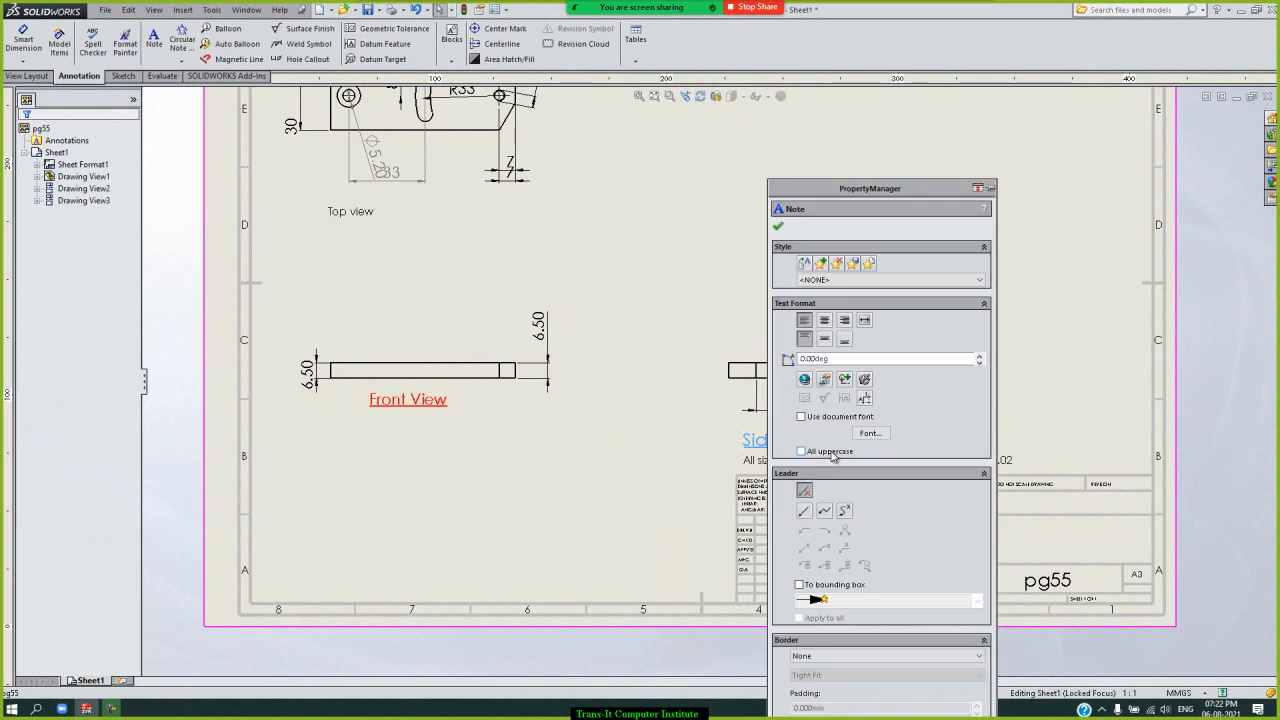
{"action": "left_click_drag", "start_coordinate": [828, 196], "coordinate": [1033, 199]}
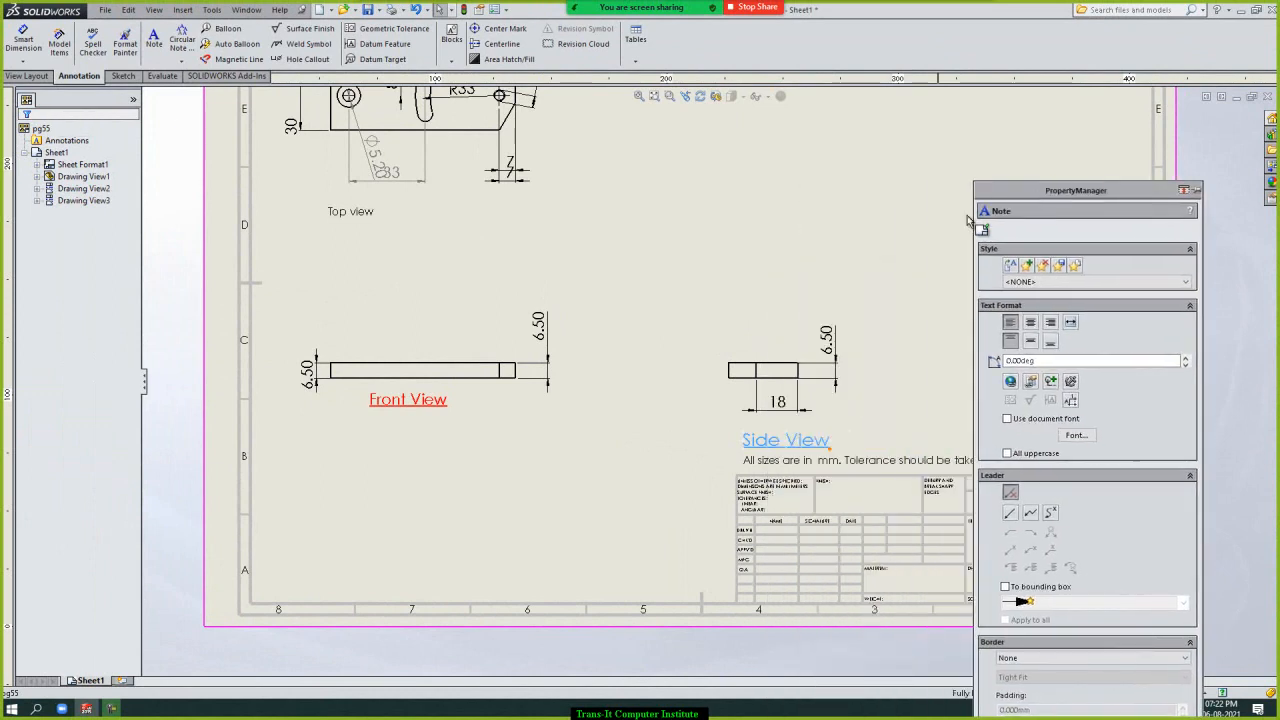
{"action": "left_click", "coordinate": [125, 43]}
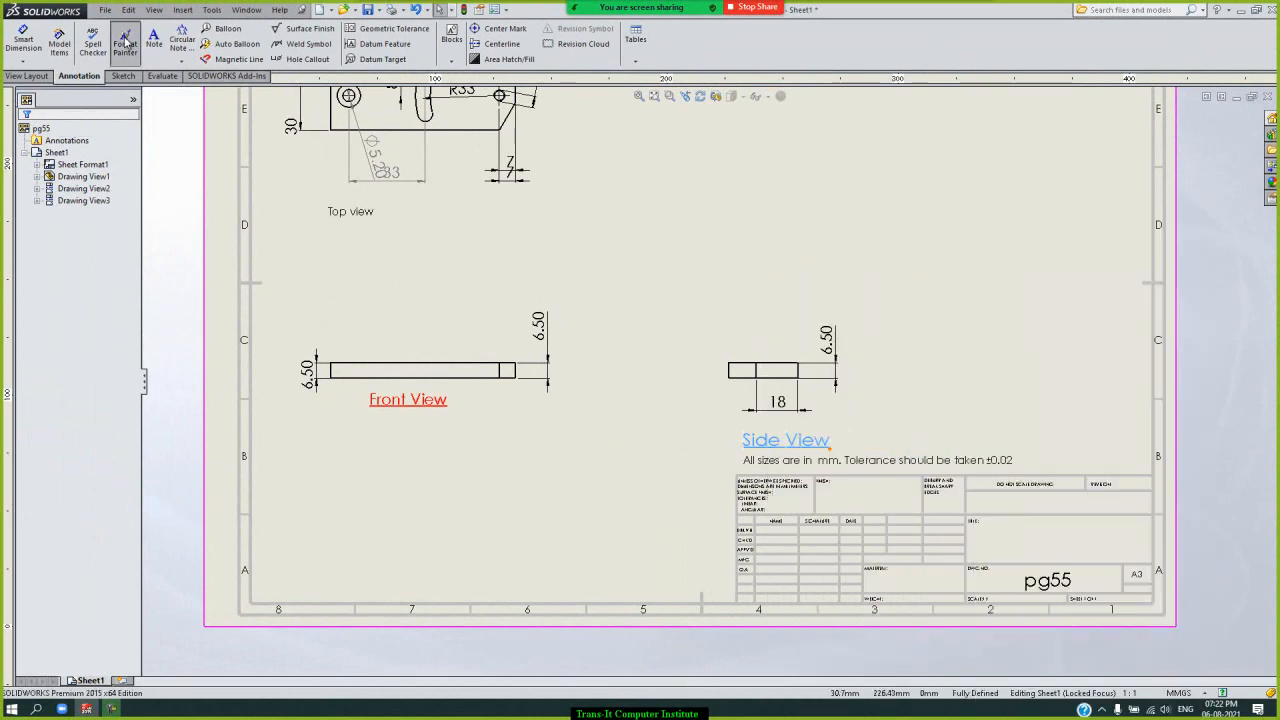
{"action": "left_click", "coordinate": [370, 232]}
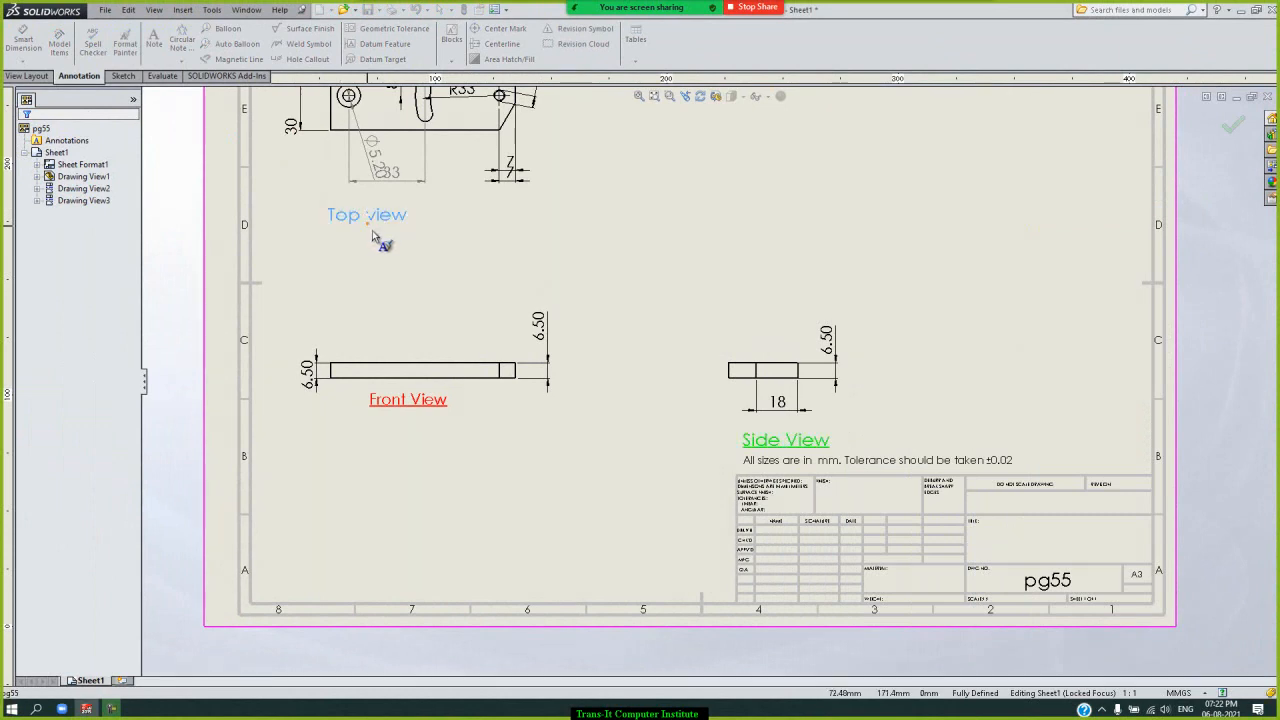
{"action": "left_click", "coordinate": [435, 266]}
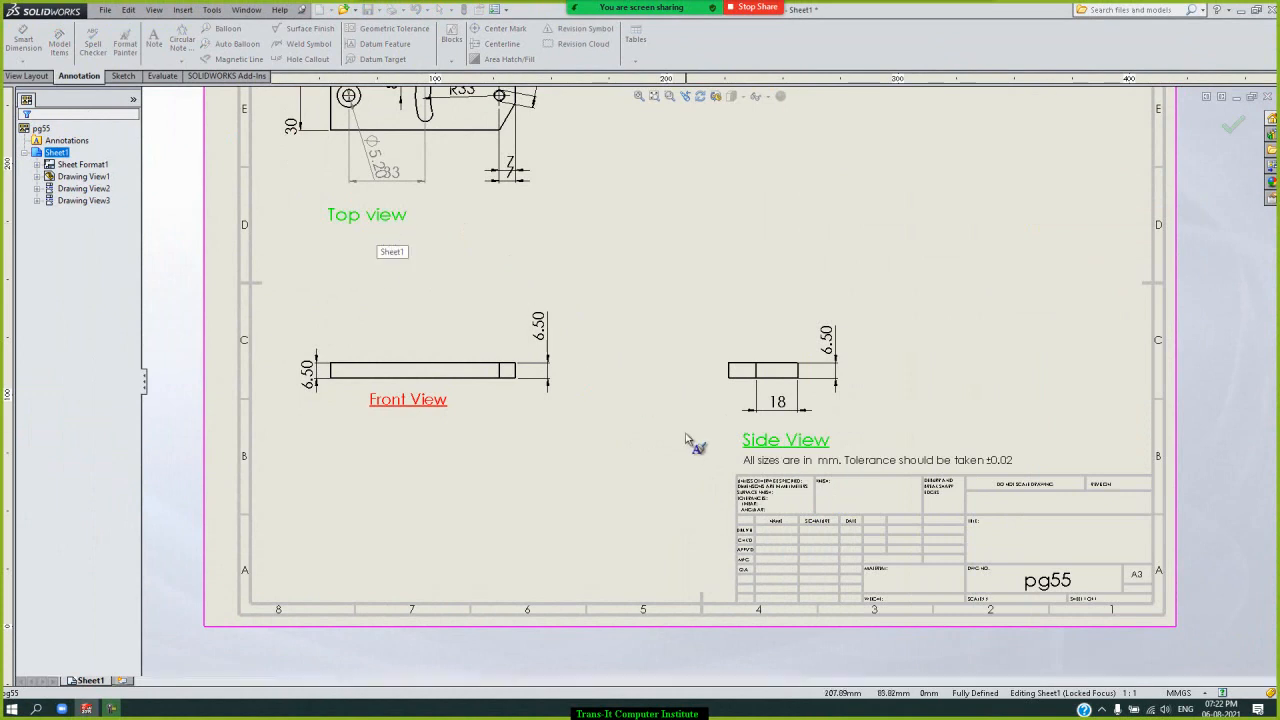
{"action": "left_click", "coordinate": [405, 218]}
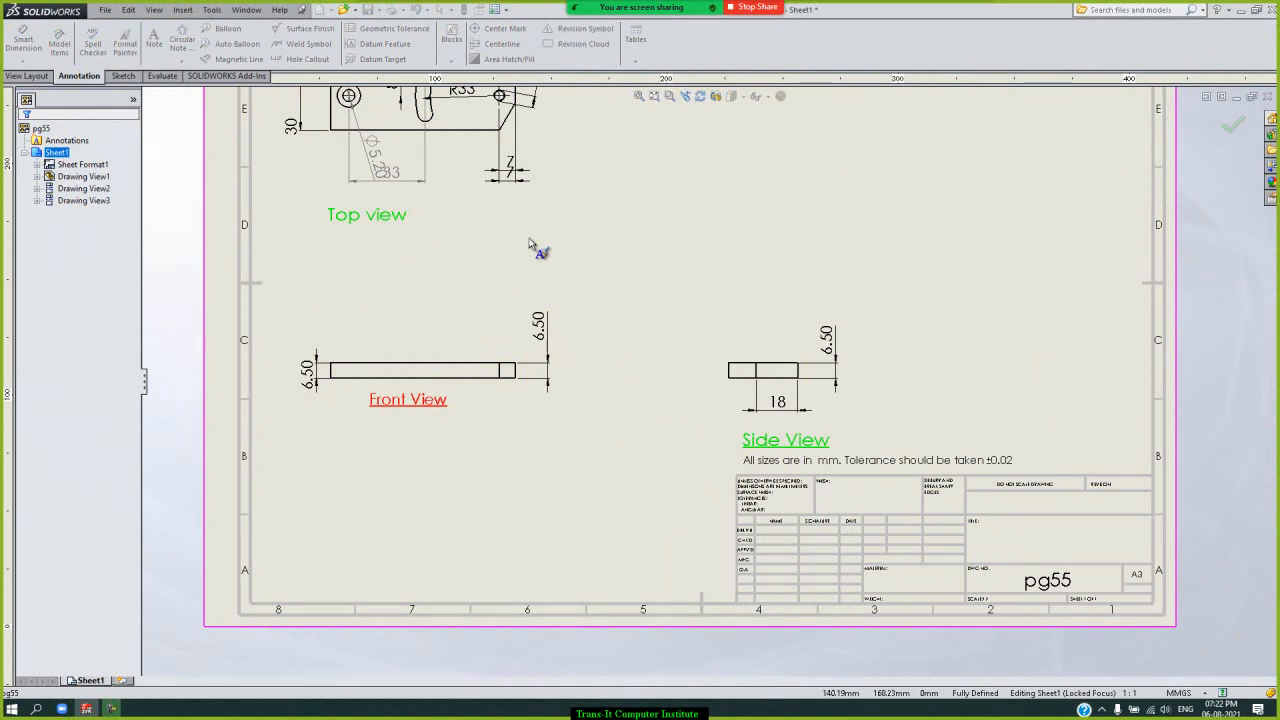
{"action": "left_click", "coordinate": [443, 400]}
{"action": "left_click", "coordinate": [490, 455]}
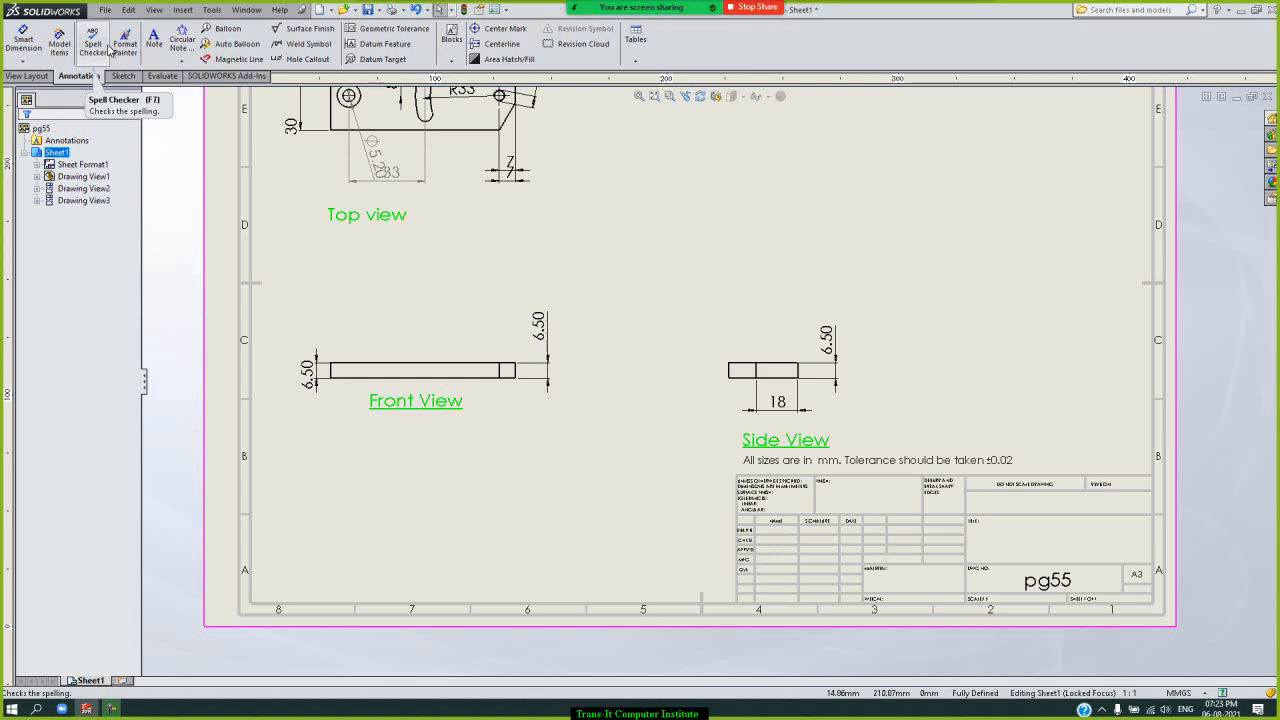
- Run the spelling check on the drawing's notes and dimensions and close it
{"action": "left_click", "coordinate": [110, 52]}
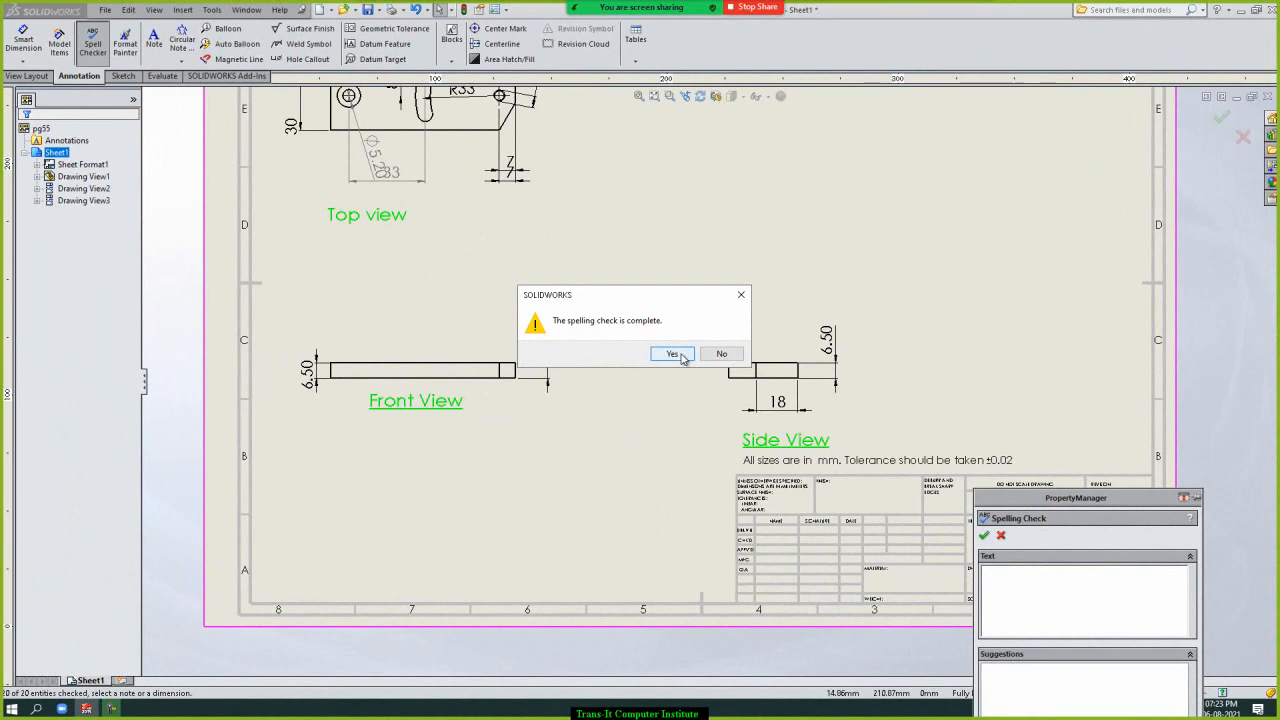
{"action": "left_click", "coordinate": [672, 354]}
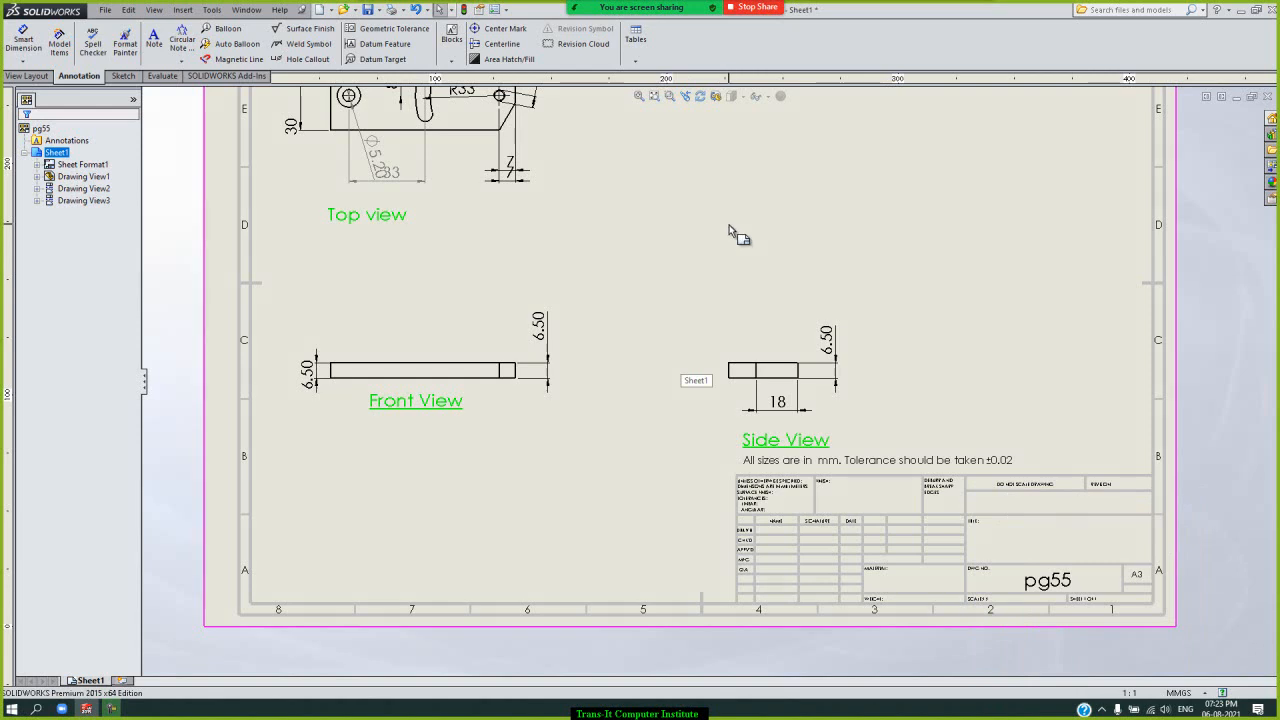
- Start a linear note pattern and choose the "Side View" label as the note to pattern
{"action": "scroll", "coordinate": [724, 234], "scroll_direction": "up", "scroll_amount": 3}
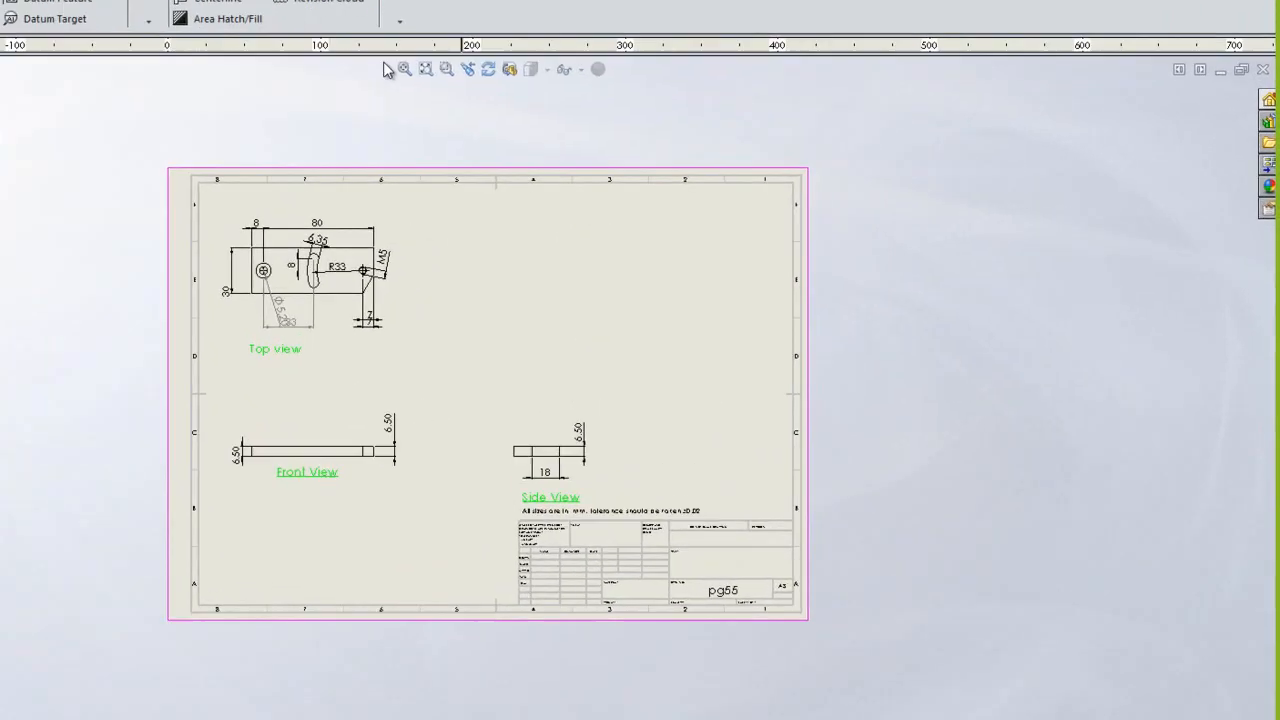
{"action": "left_click", "coordinate": [632, 95]}
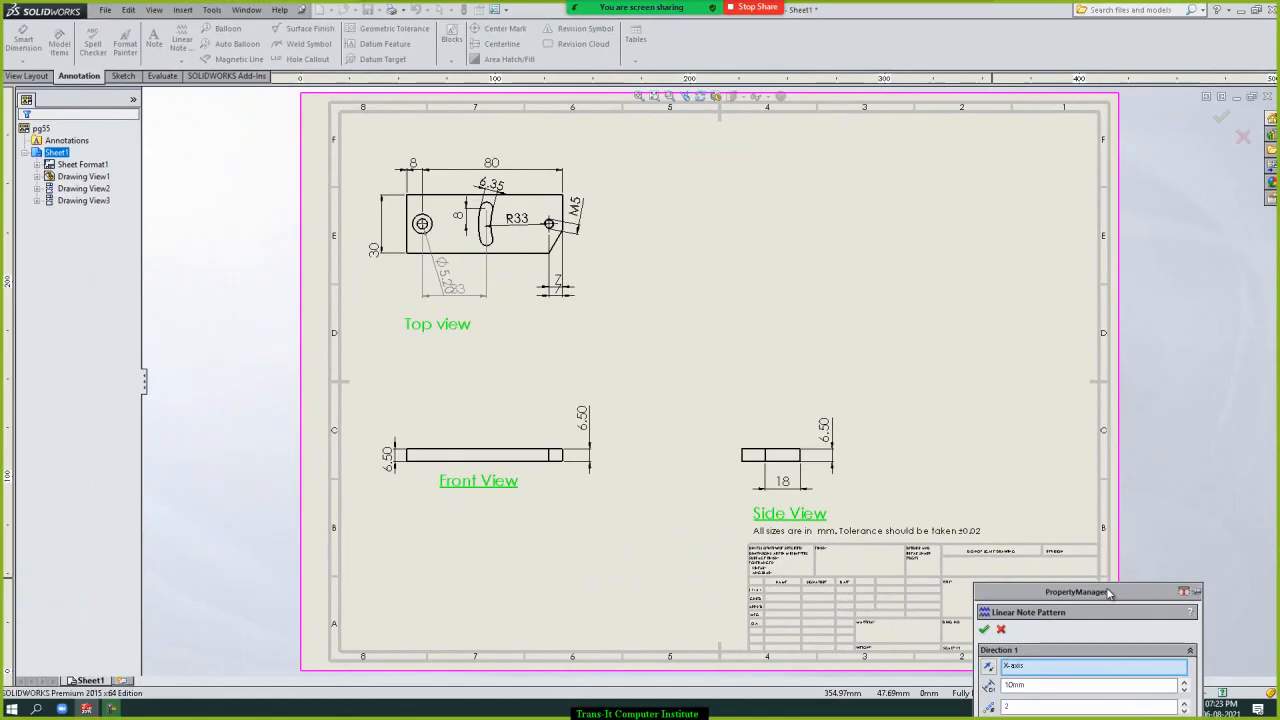
{"action": "left_click_drag", "start_coordinate": [1051, 676], "coordinate": [1130, 243]}
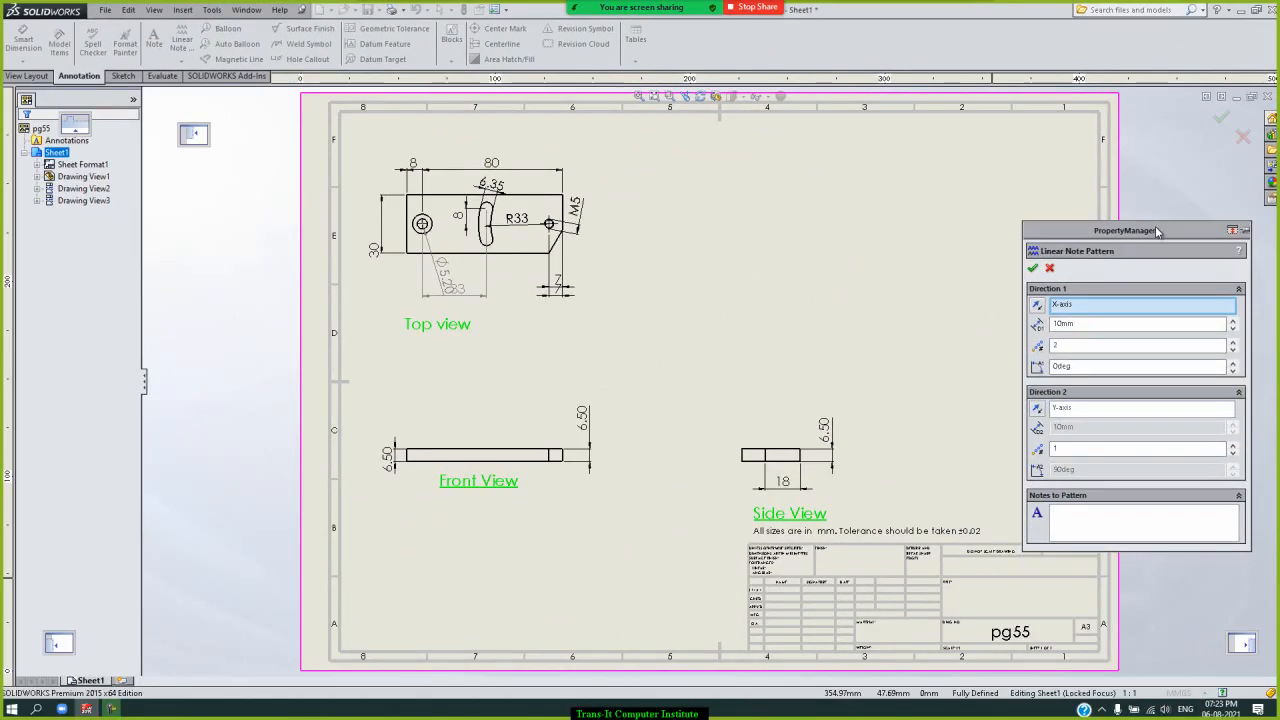
{"action": "left_click", "coordinate": [1094, 522]}
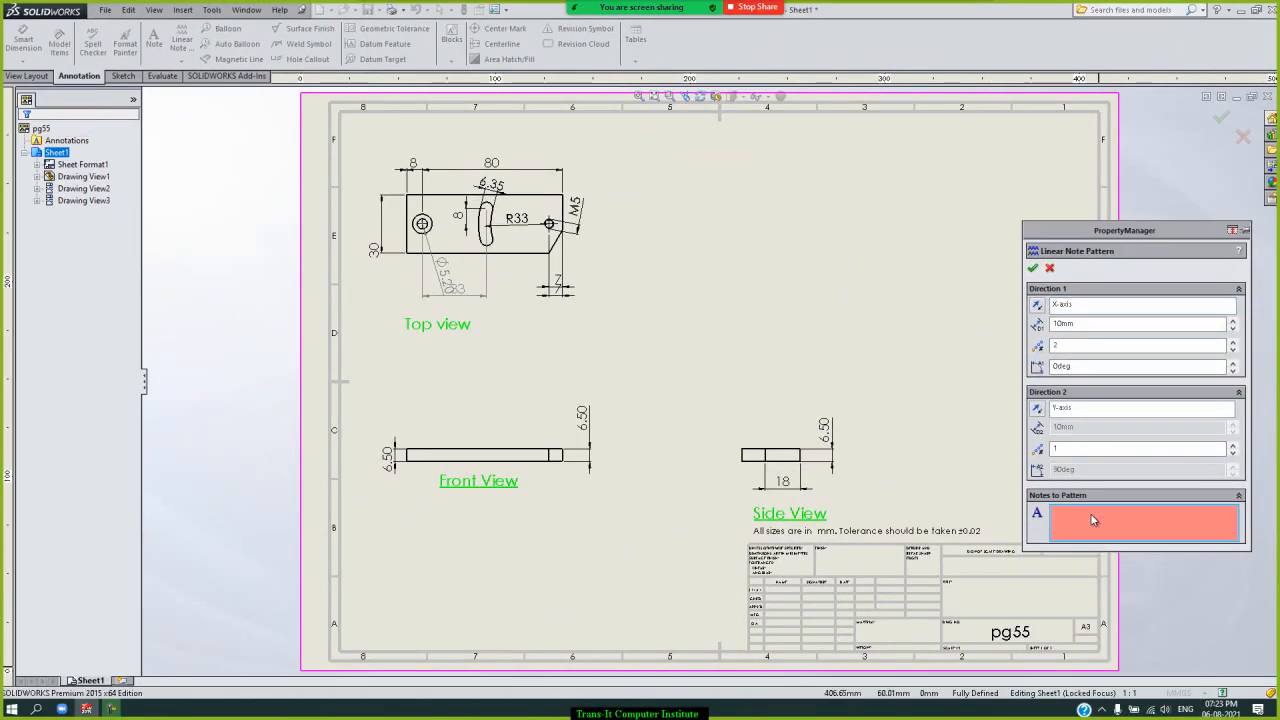
{"action": "left_click", "coordinate": [811, 518]}
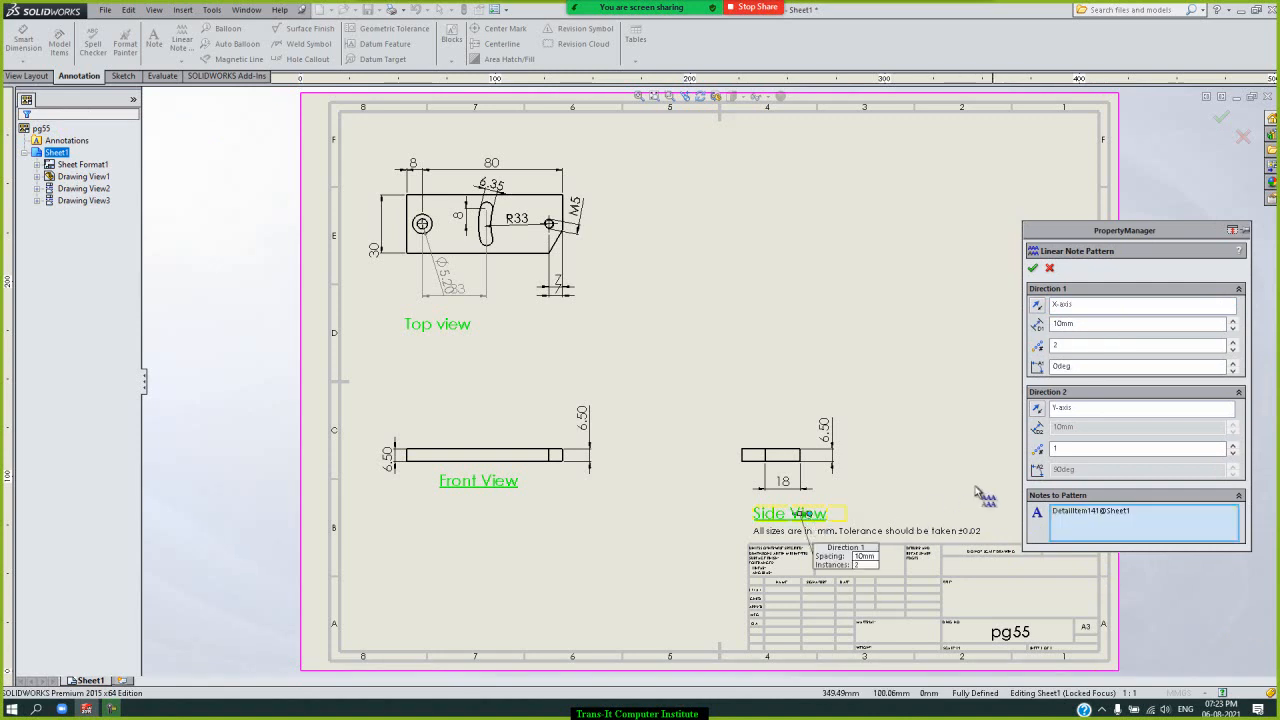
{"action": "left_click_drag", "start_coordinate": [1096, 232], "coordinate": [294, 201]}
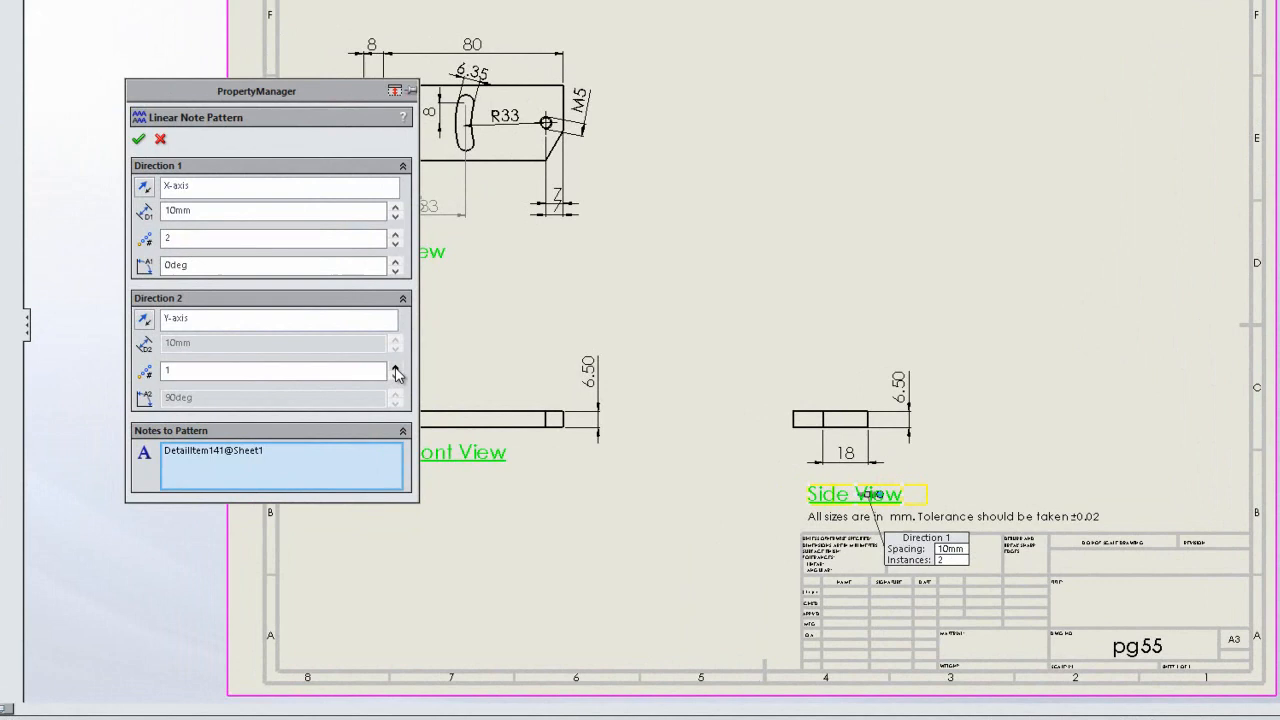
- Set the note pattern's Y-axis direction to 3 instances with 30 mm spacing
{"action": "left_click", "coordinate": [396, 368]}
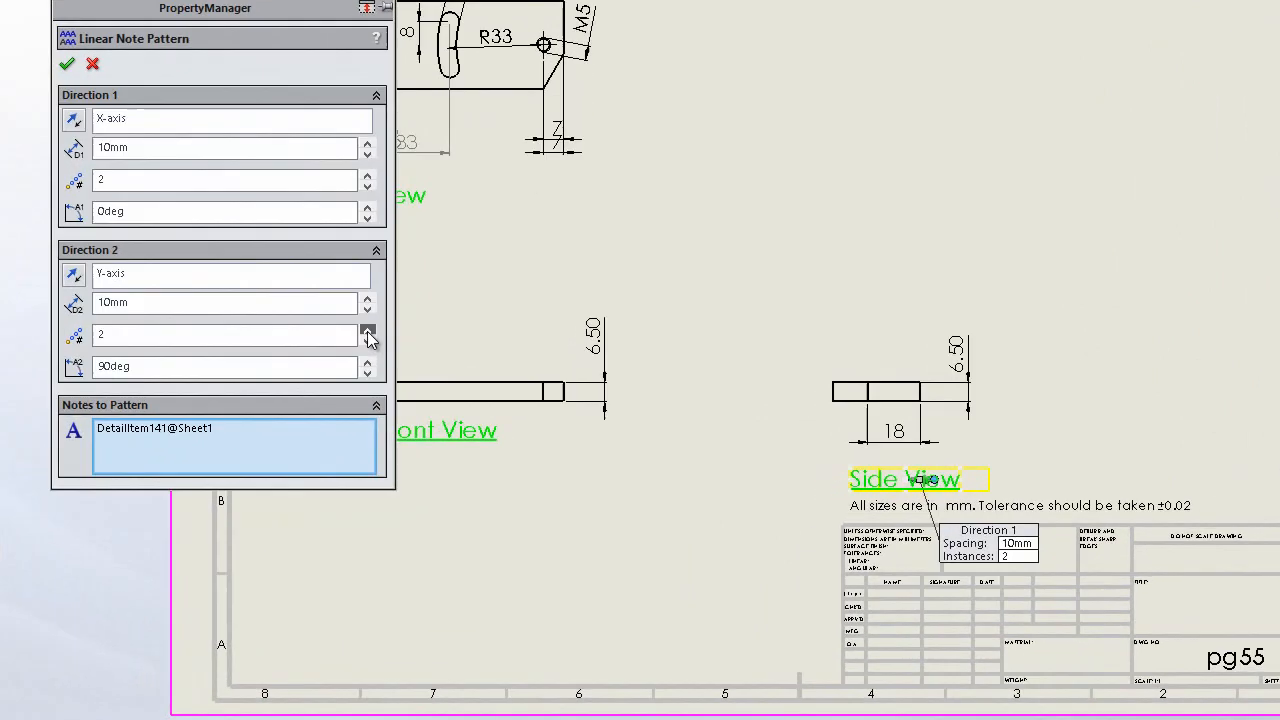
{"action": "left_click", "coordinate": [396, 368]}
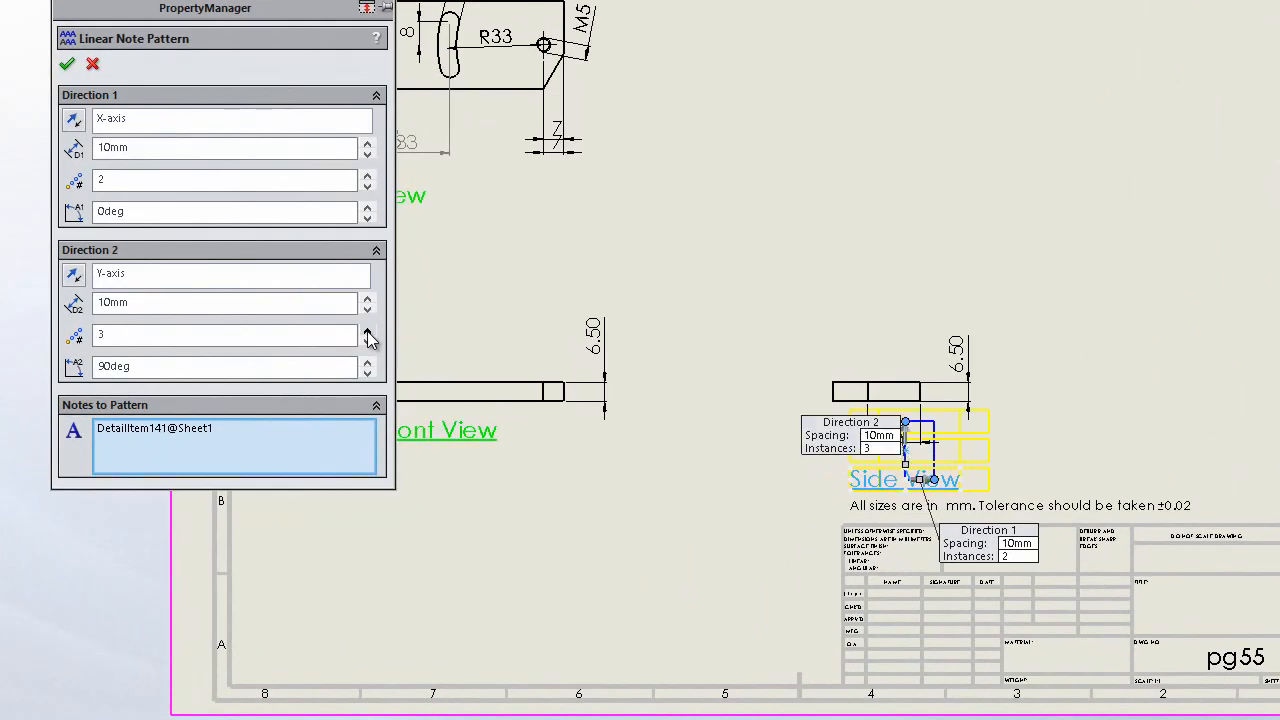
{"action": "left_click", "coordinate": [367, 299]}
{"action": "left_click", "coordinate": [367, 299]}
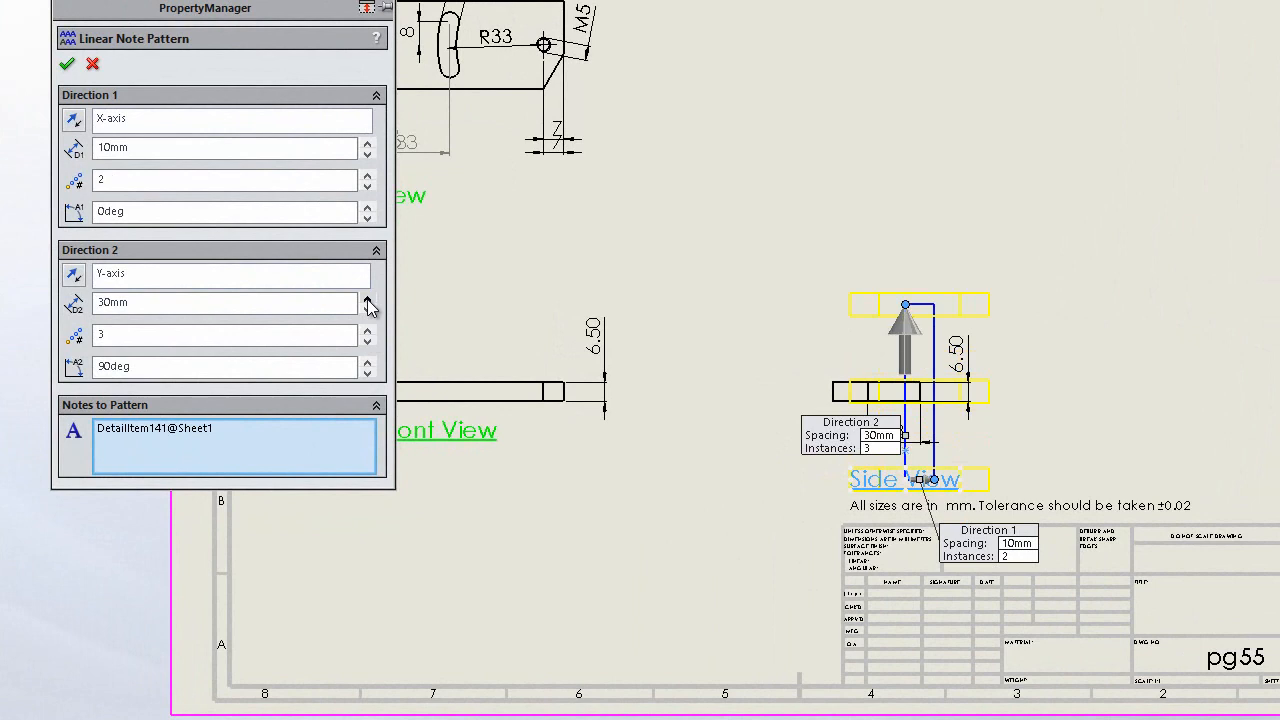
- Set the note pattern's X-axis direction to 4 instances with 40 mm spacing and create the linear note pattern
{"action": "left_click", "coordinate": [367, 175]}
{"action": "left_click", "coordinate": [367, 175]}
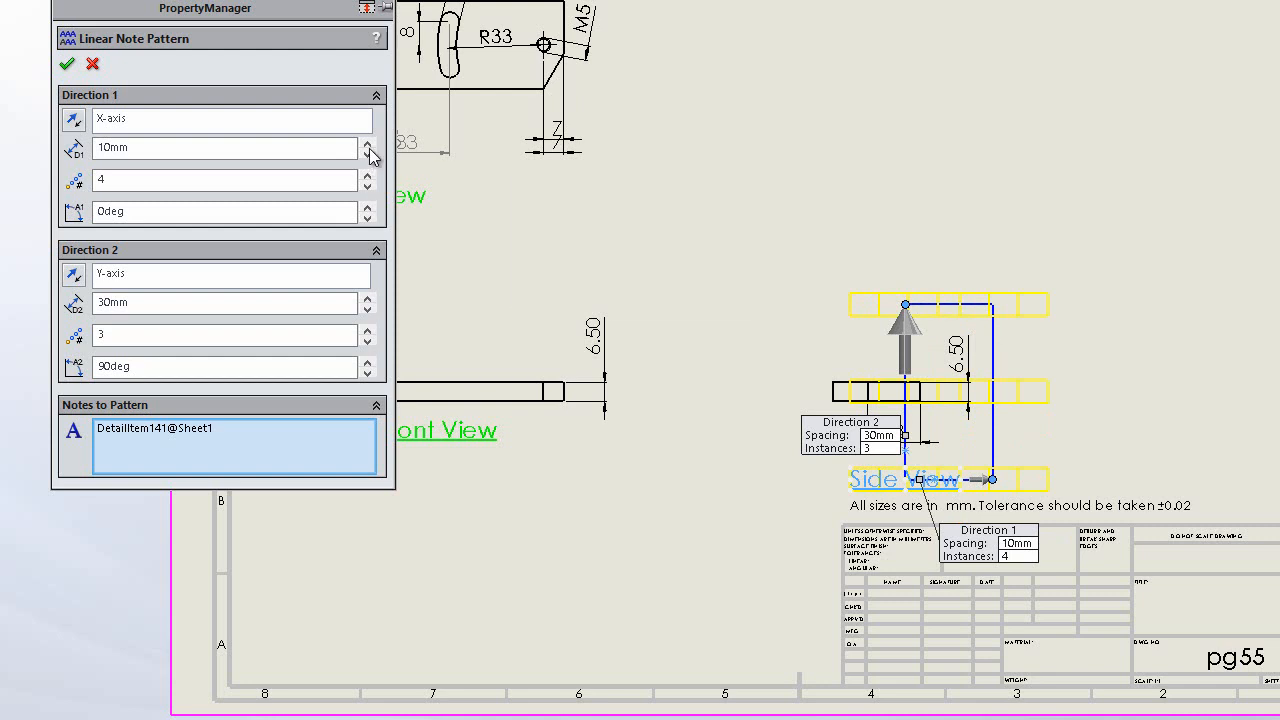
{"action": "left_click", "coordinate": [369, 150]}
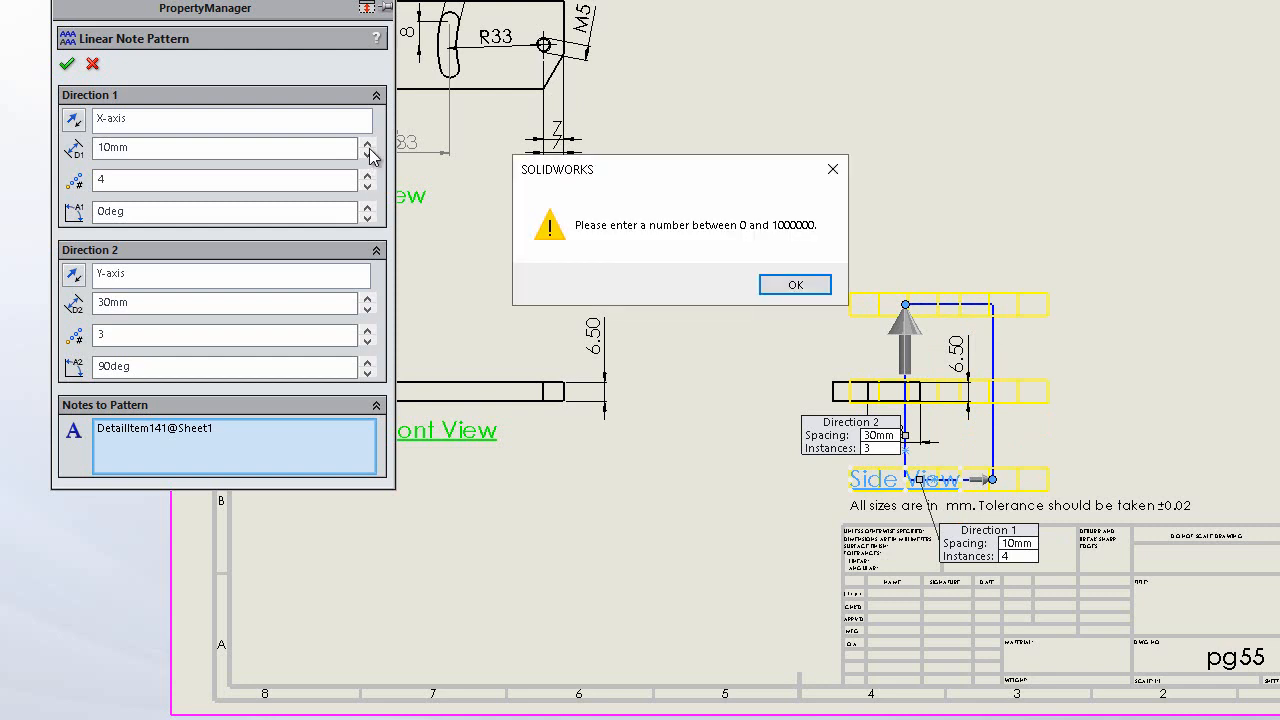
{"action": "left_click", "coordinate": [795, 283]}
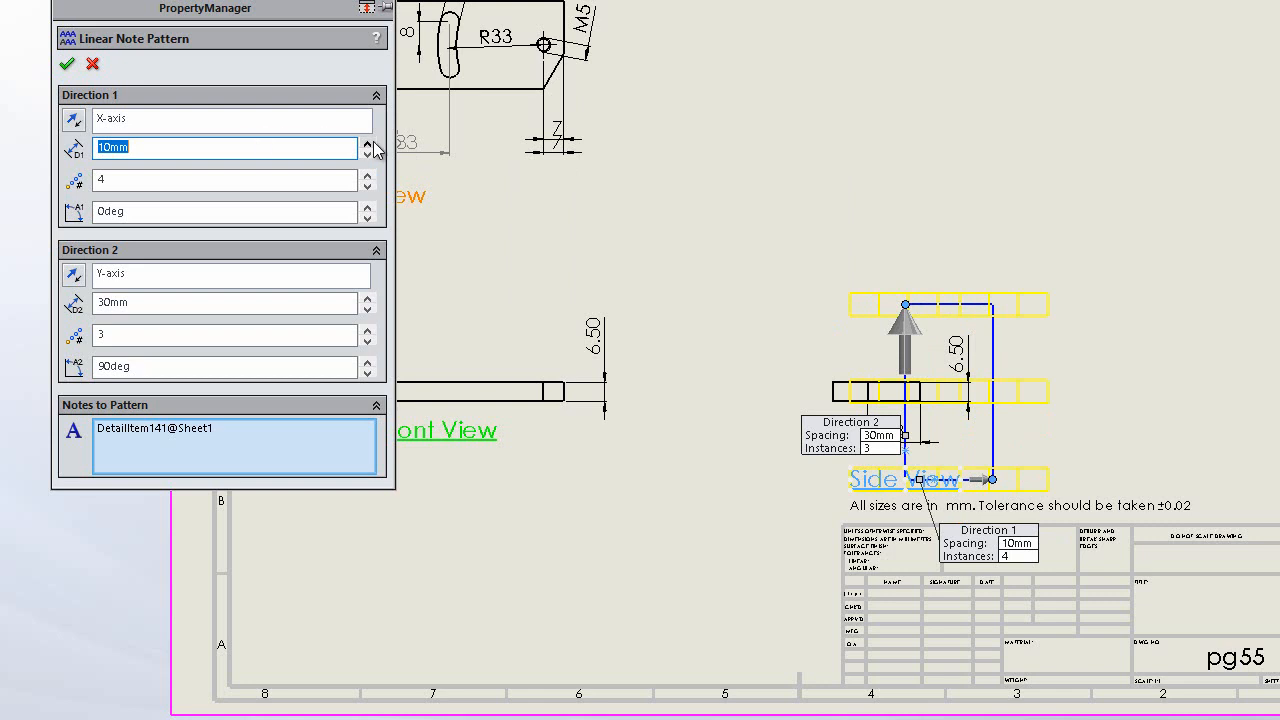
{"action": "left_click", "coordinate": [368, 144]}
{"action": "left_click", "coordinate": [368, 144]}
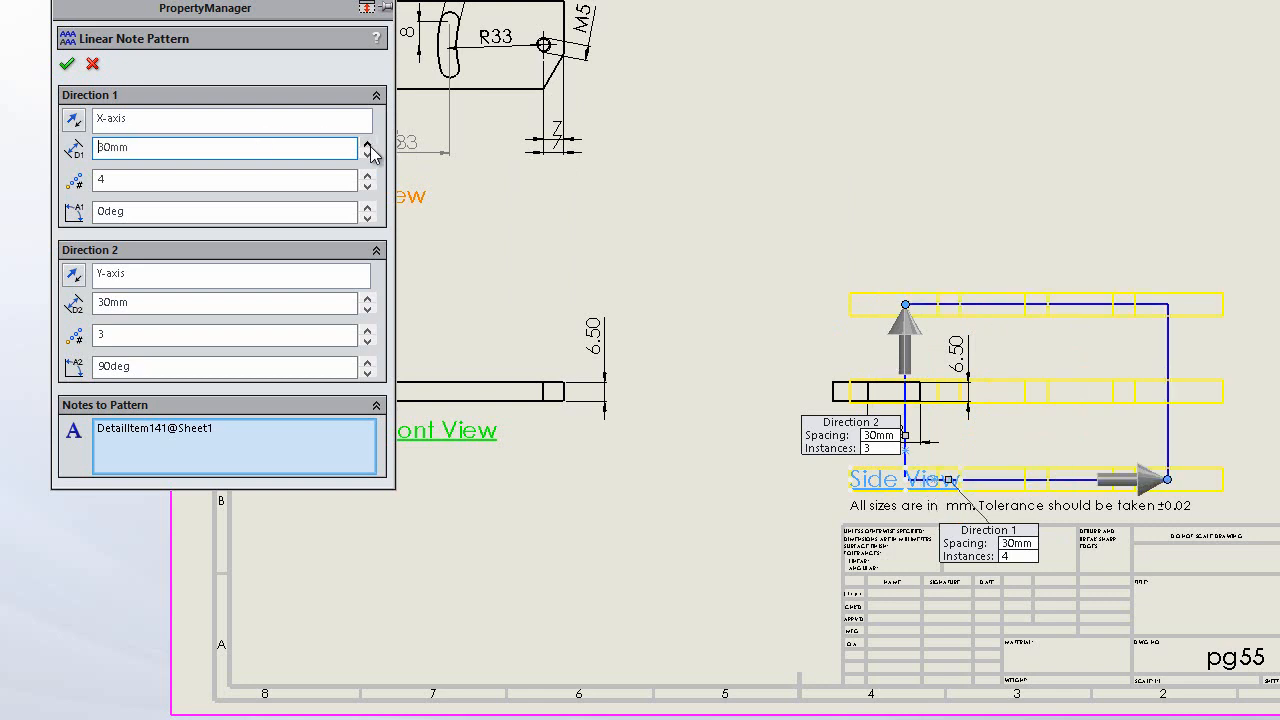
{"action": "left_click", "coordinate": [368, 144]}
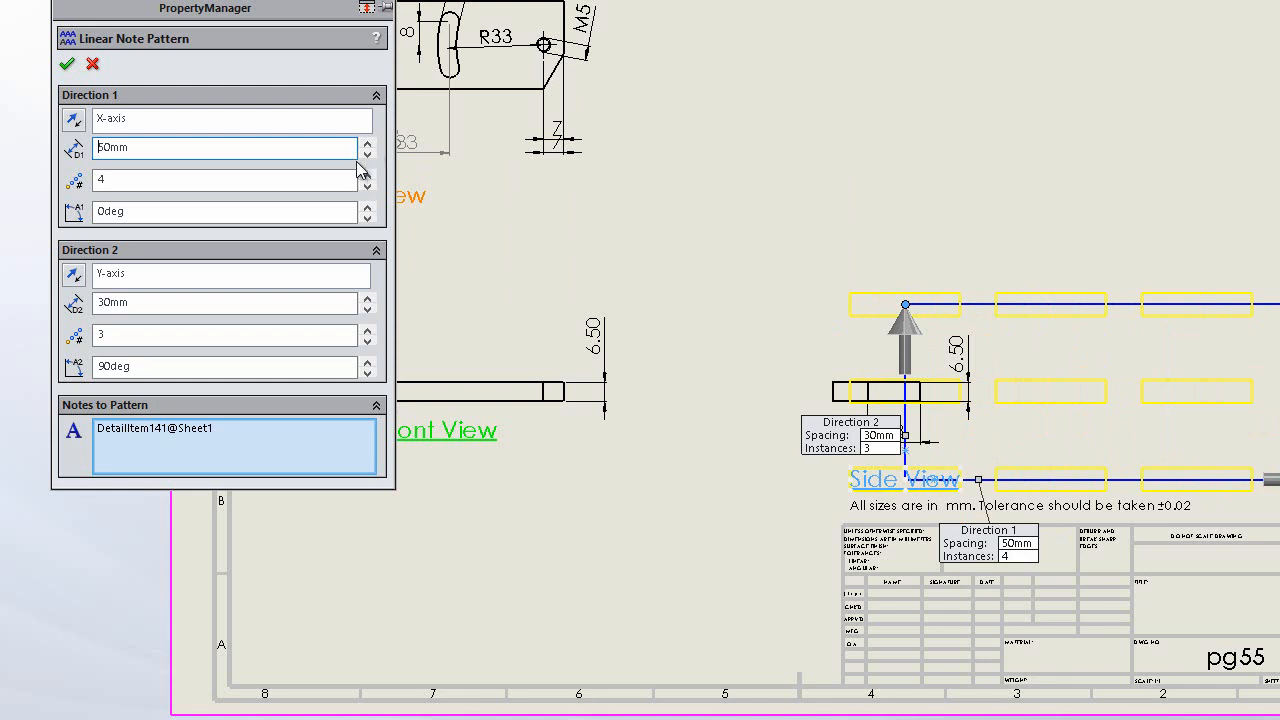
{"action": "left_click", "coordinate": [367, 154]}
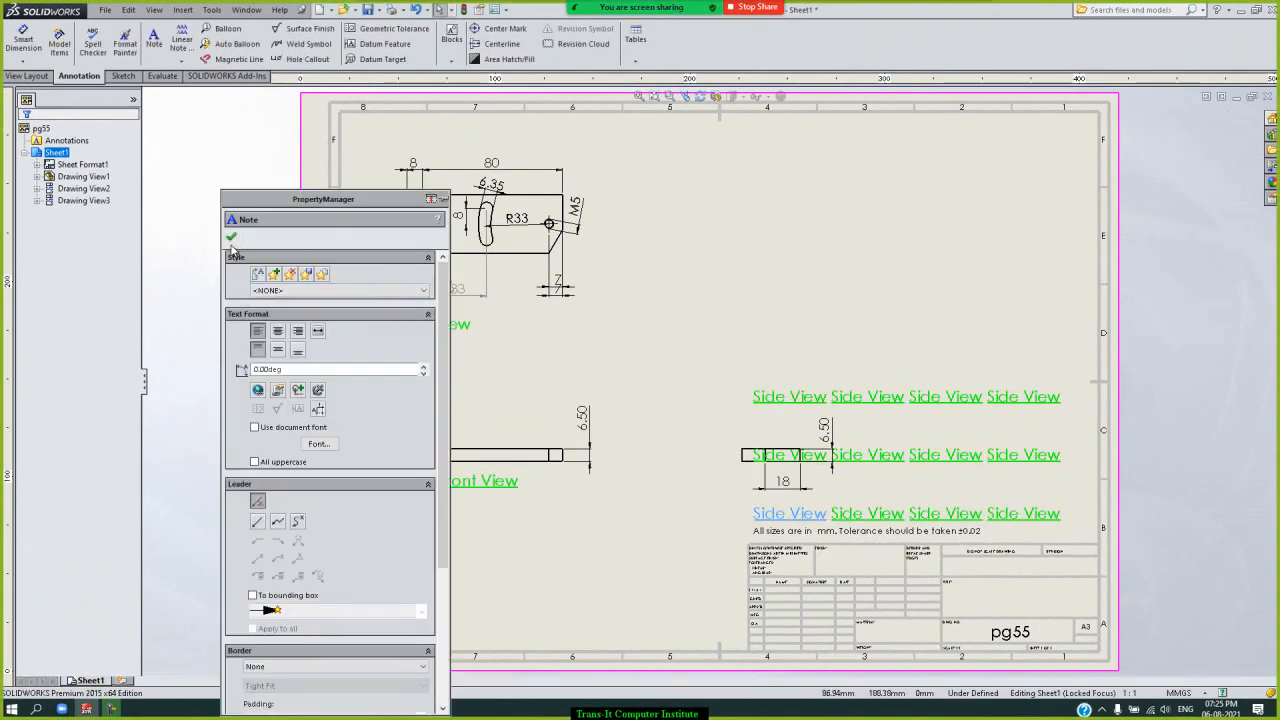
{"action": "left_click", "coordinate": [231, 239]}
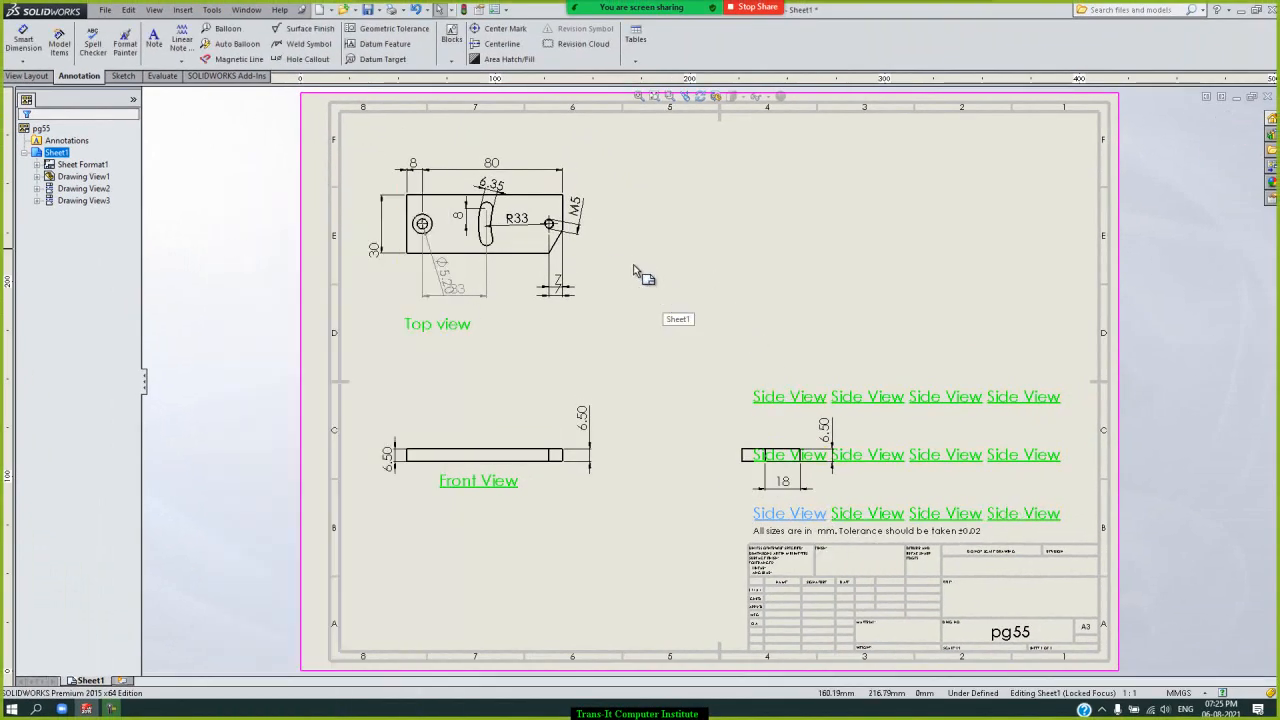
- Start a circular note pattern and replace the preselected "Side View" note with the "Front View" label
{"action": "left_click", "coordinate": [181, 61]}
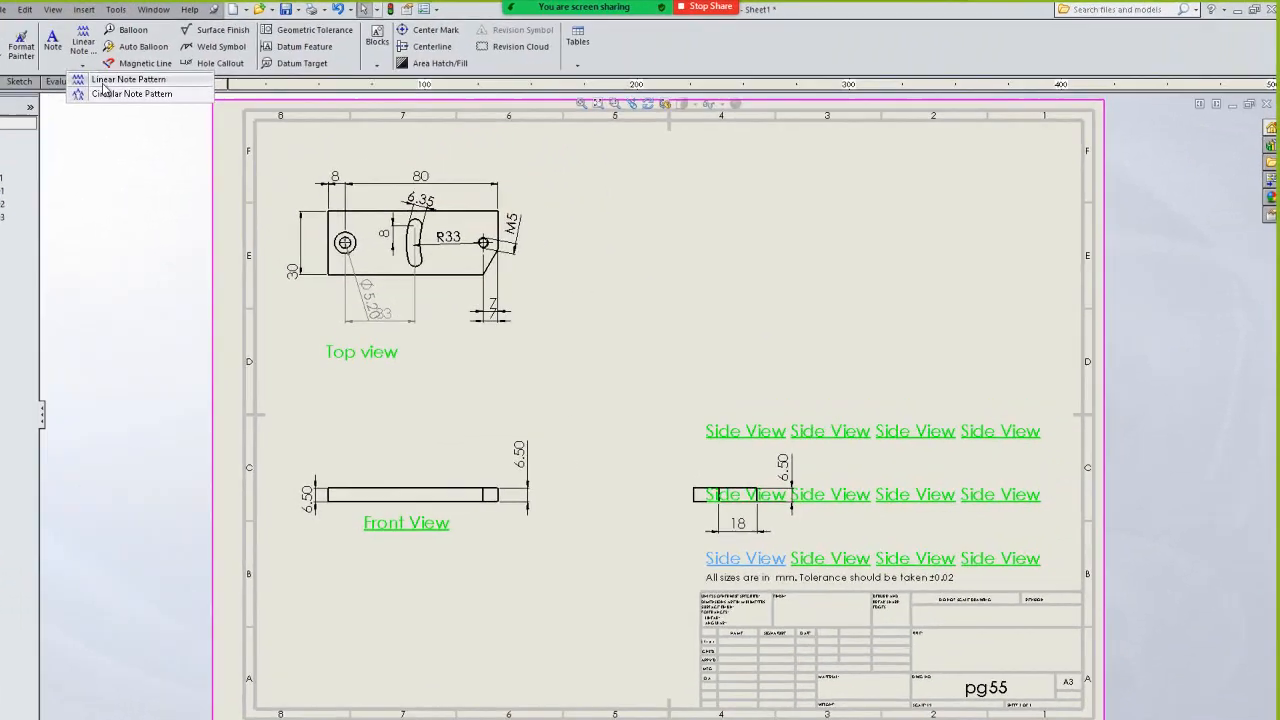
{"action": "left_click", "coordinate": [118, 93]}
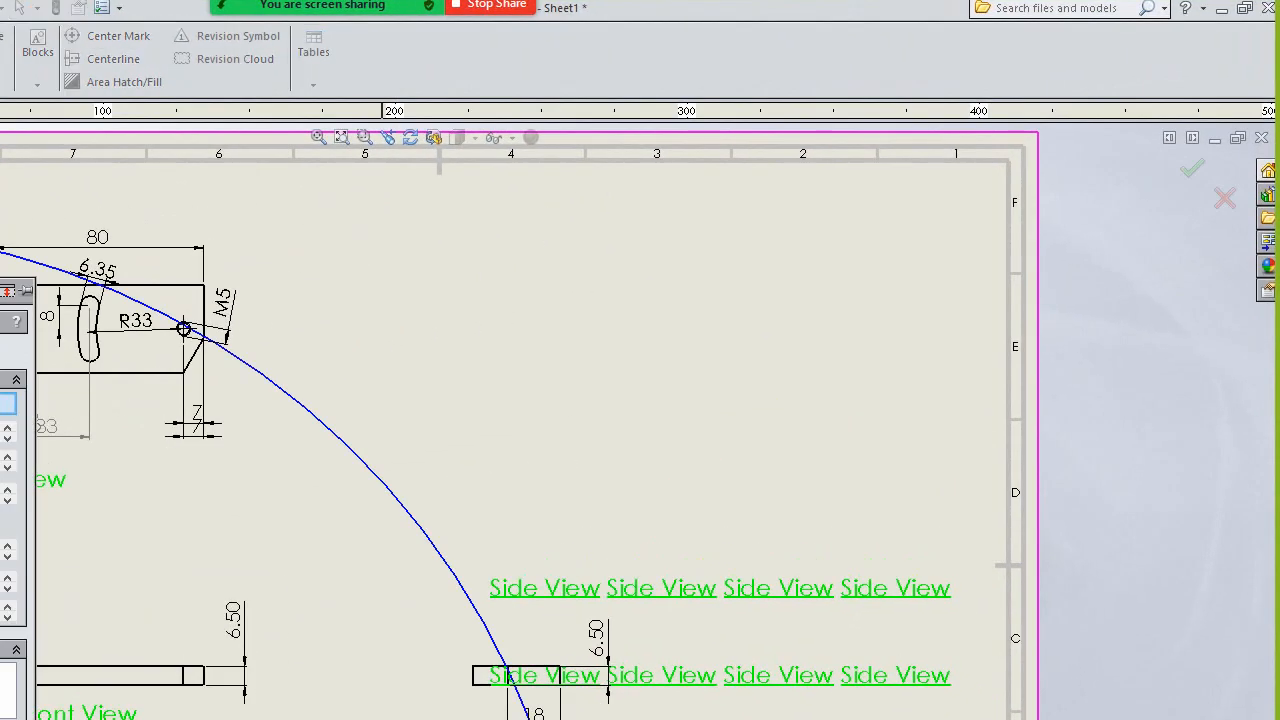
{"action": "left_click_drag", "start_coordinate": [8, 291], "coordinate": [820, 129]}
{"action": "left_click", "coordinate": [780, 506]}
{"action": "right_click", "coordinate": [783, 512]}
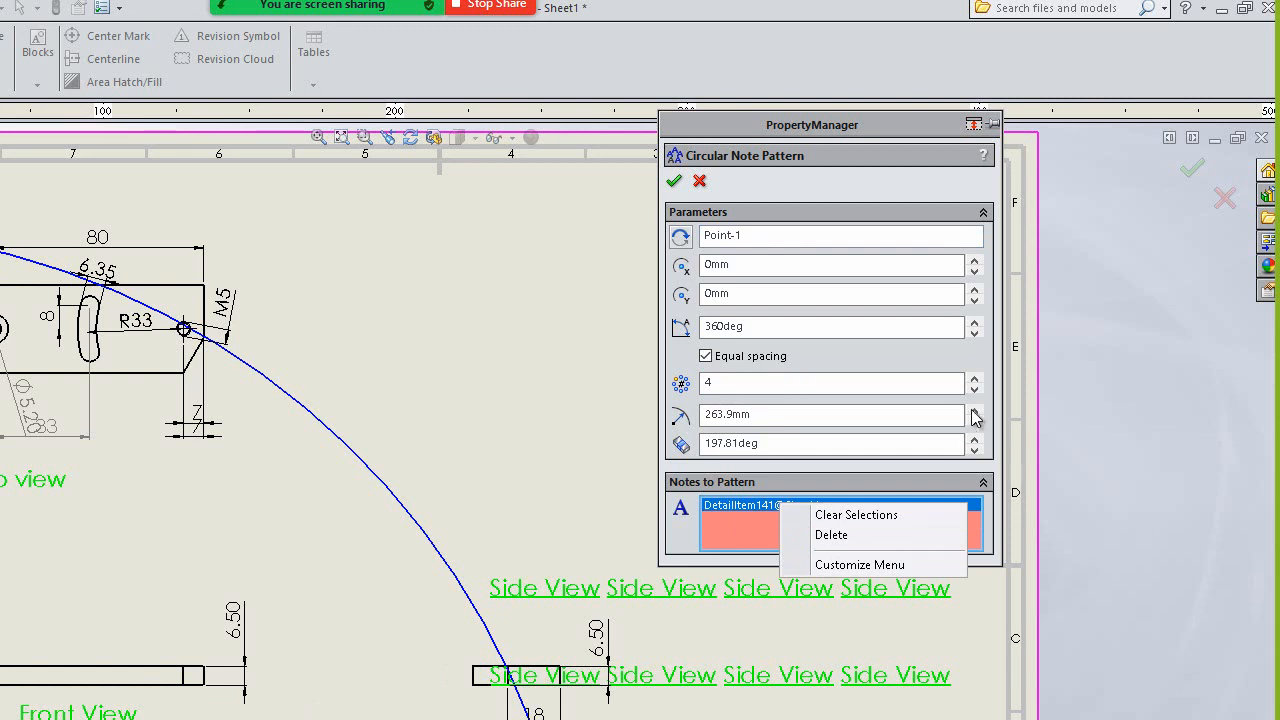
{"action": "left_click", "coordinate": [846, 536]}
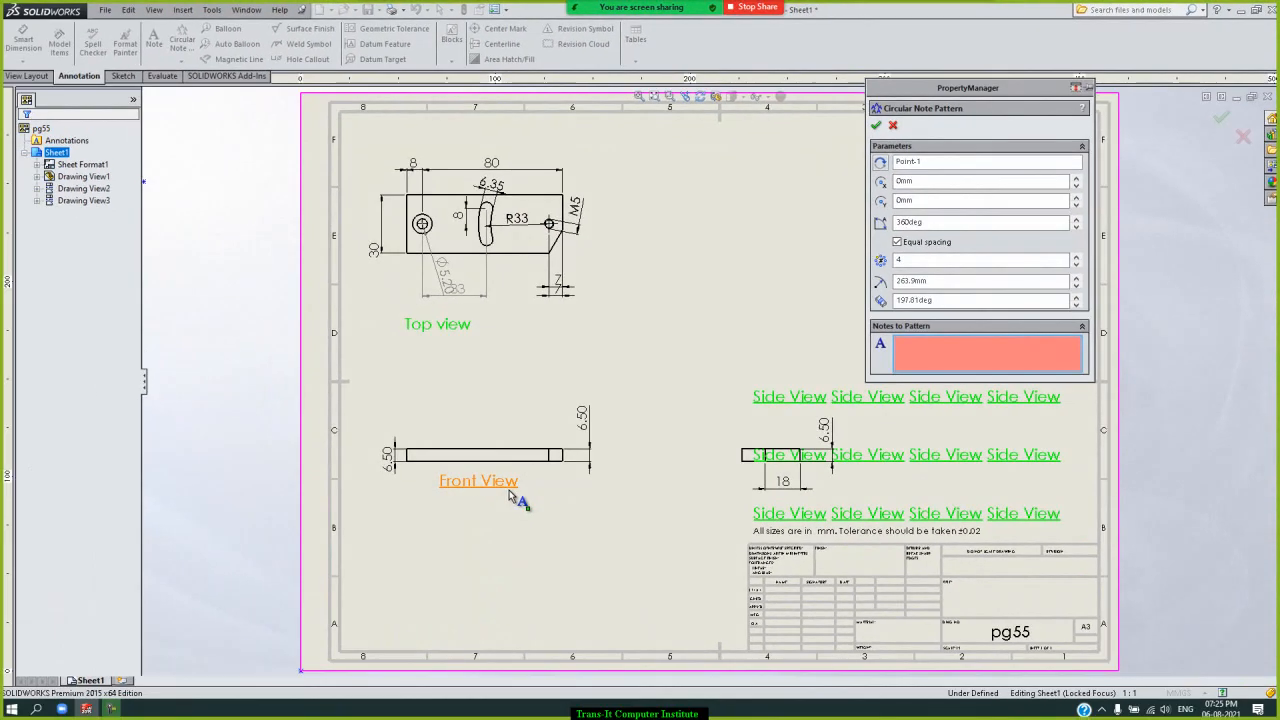
{"action": "left_click", "coordinate": [392, 566]}
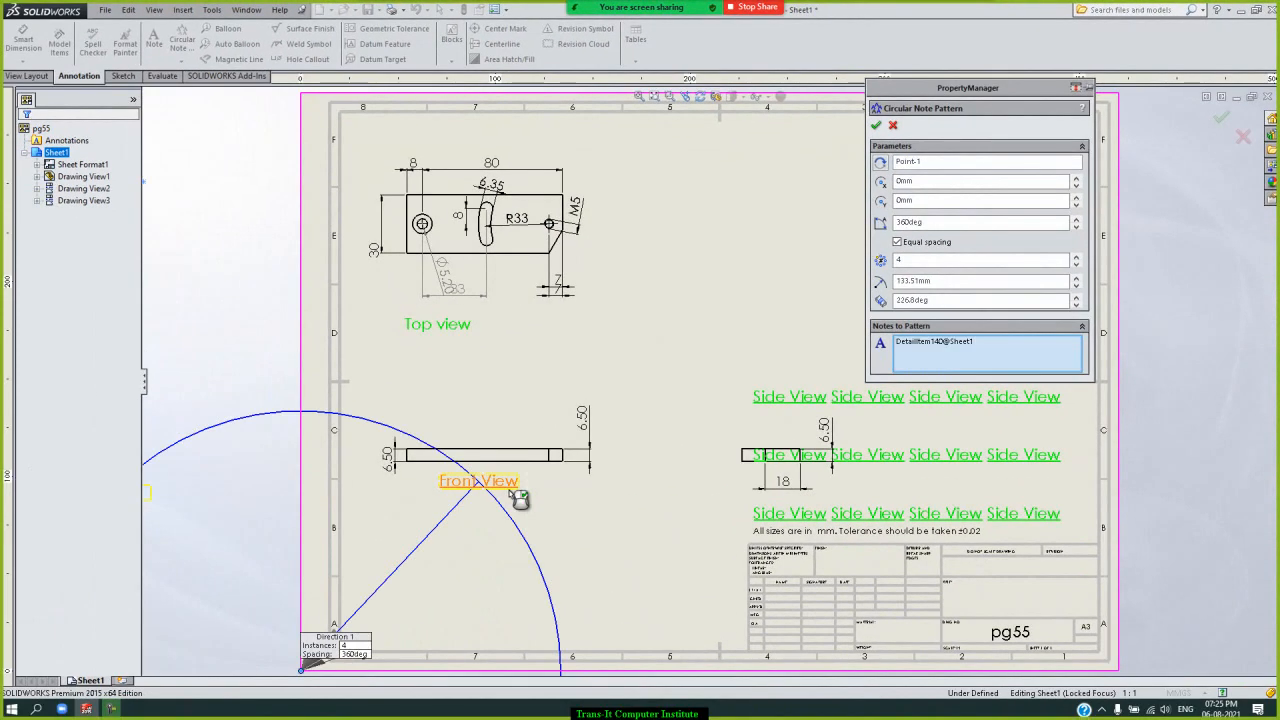
- Clear the pattern's centre reference and move the centre to about X 118.78 mm, Y 176.06 mm, between the top and front views
{"action": "left_click", "coordinate": [922, 168]}
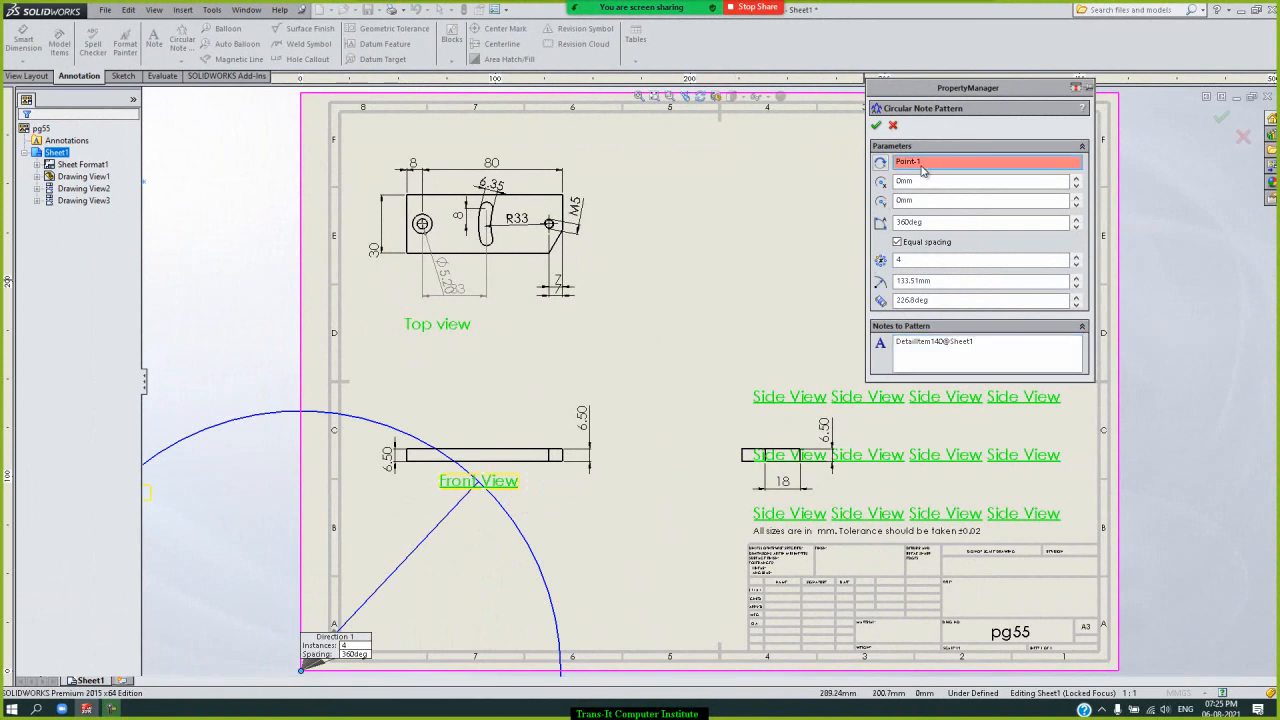
{"action": "right_click", "coordinate": [922, 167]}
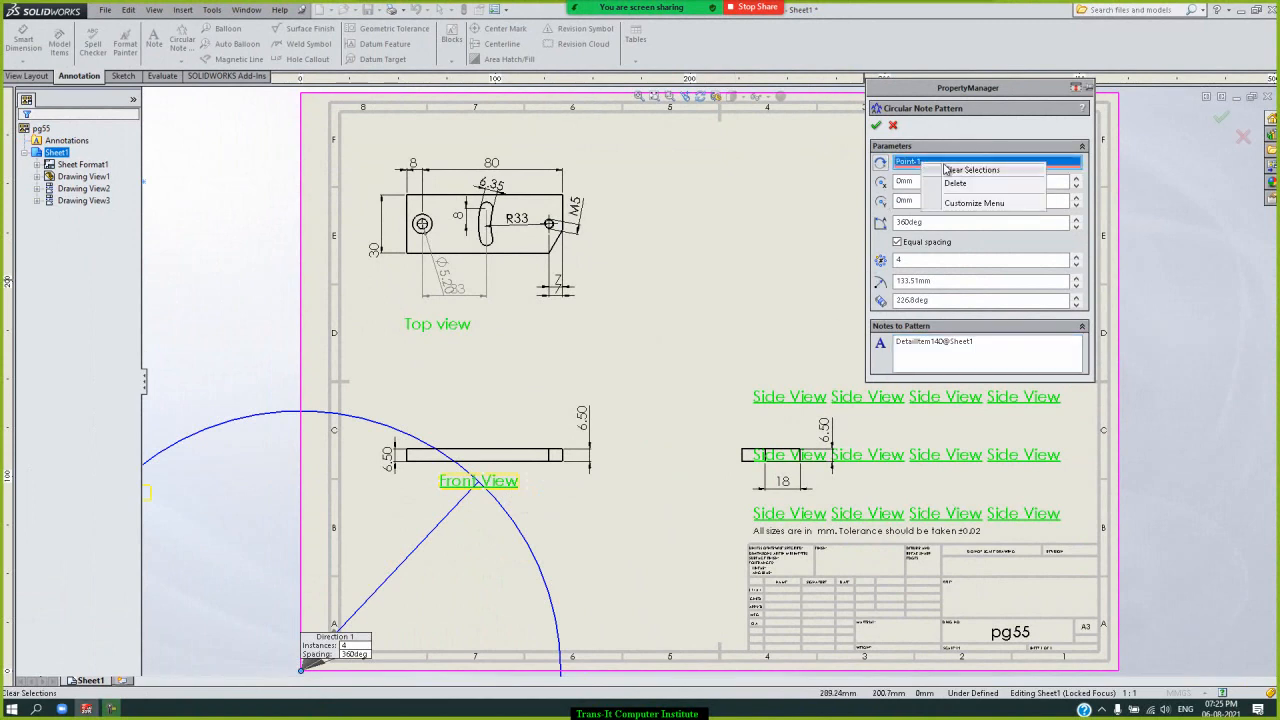
{"action": "left_click", "coordinate": [960, 170]}
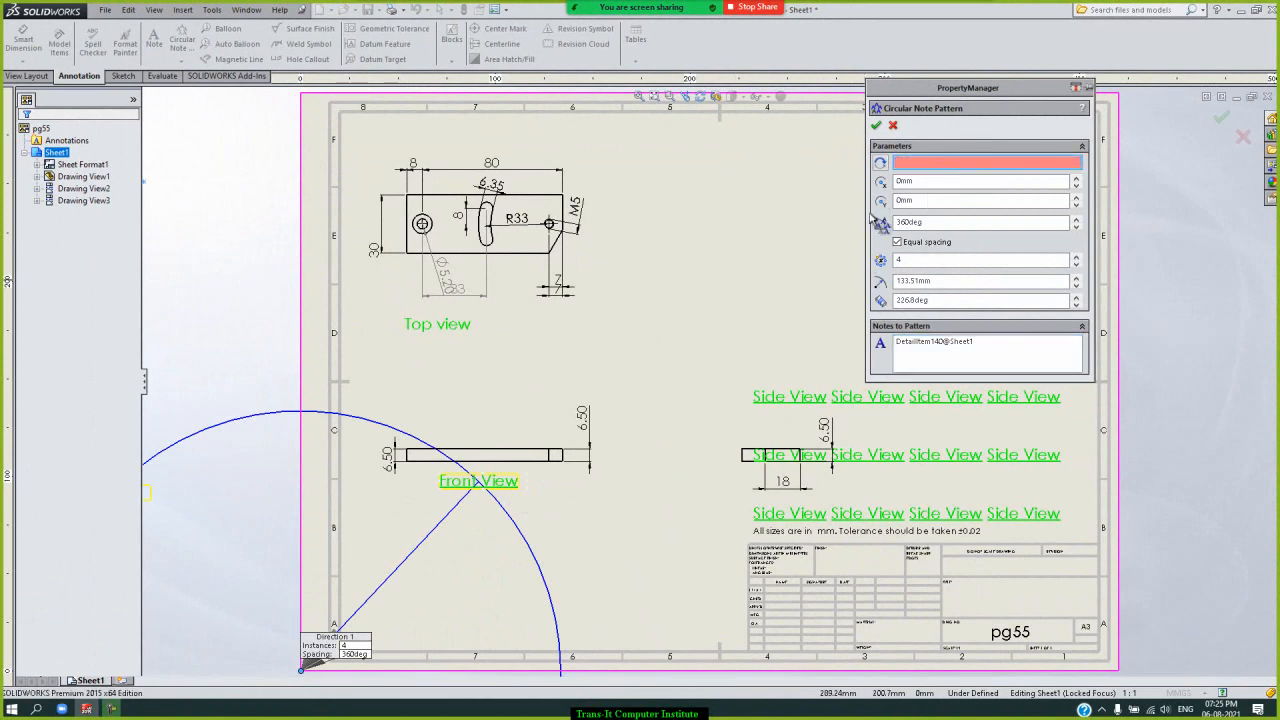
{"action": "left_click", "coordinate": [302, 669]}
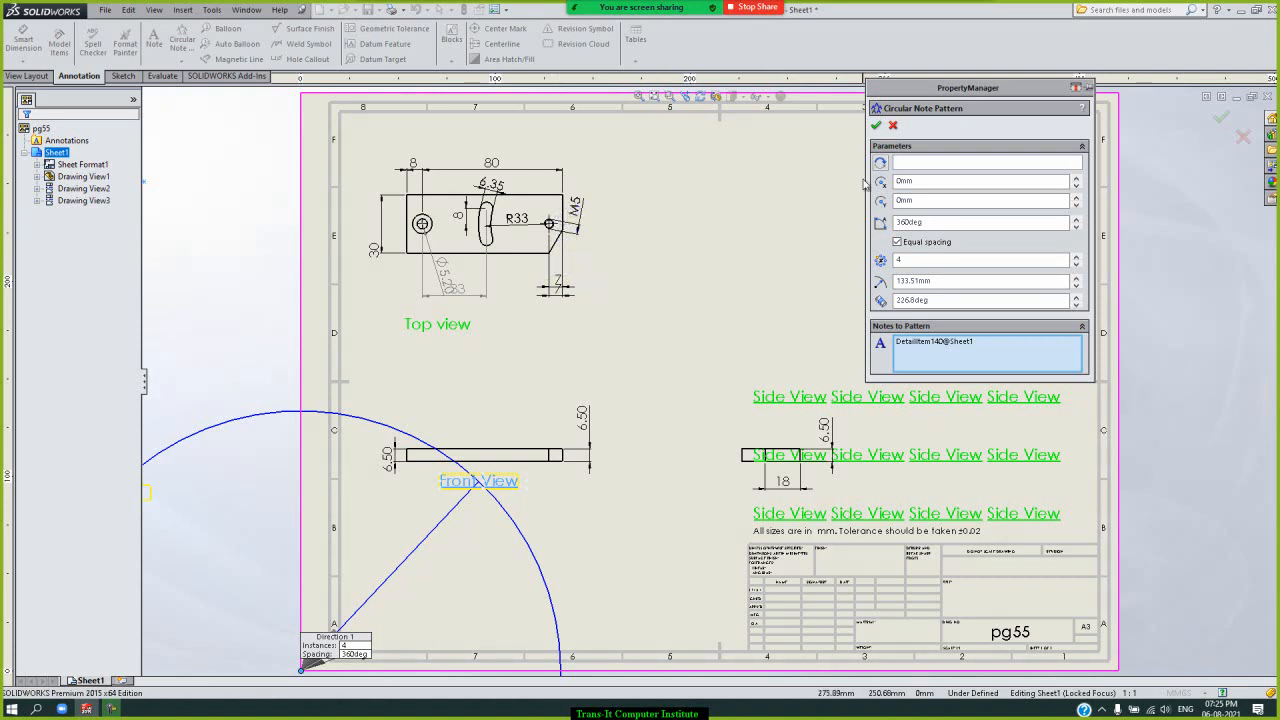
{"action": "left_click", "coordinate": [932, 163]}
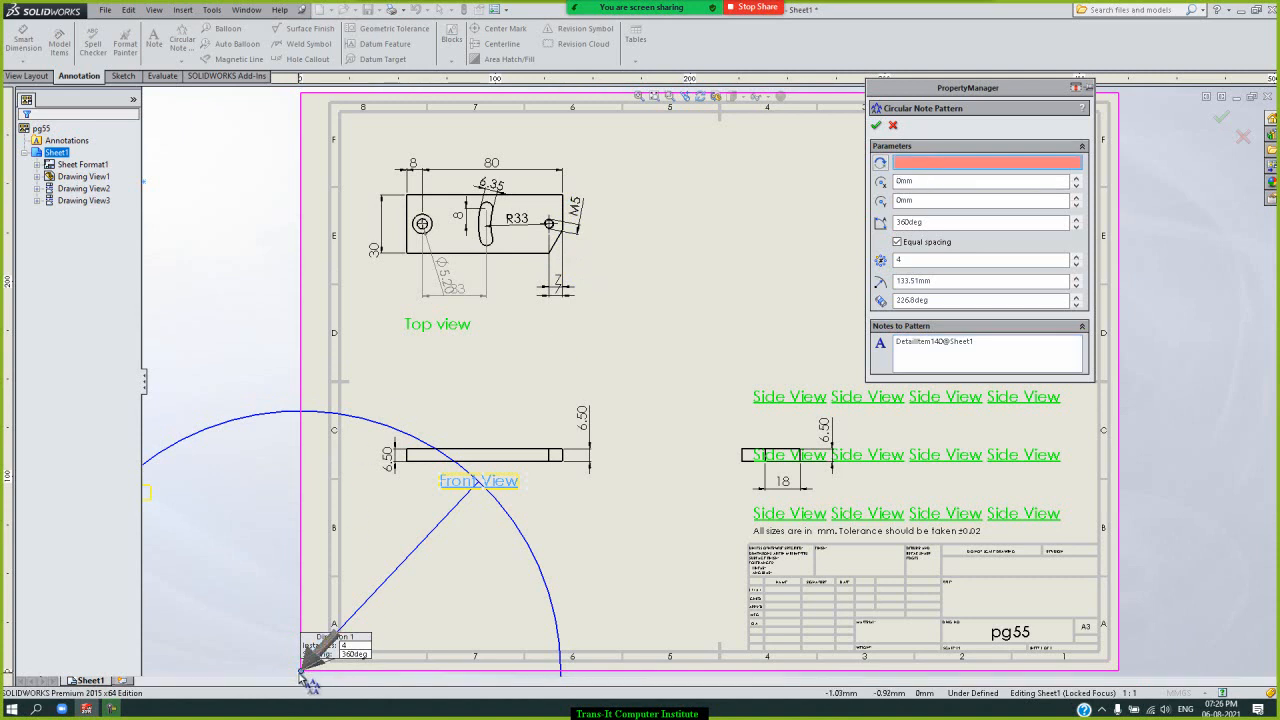
{"action": "left_click_drag", "start_coordinate": [301, 671], "coordinate": [533, 333]}
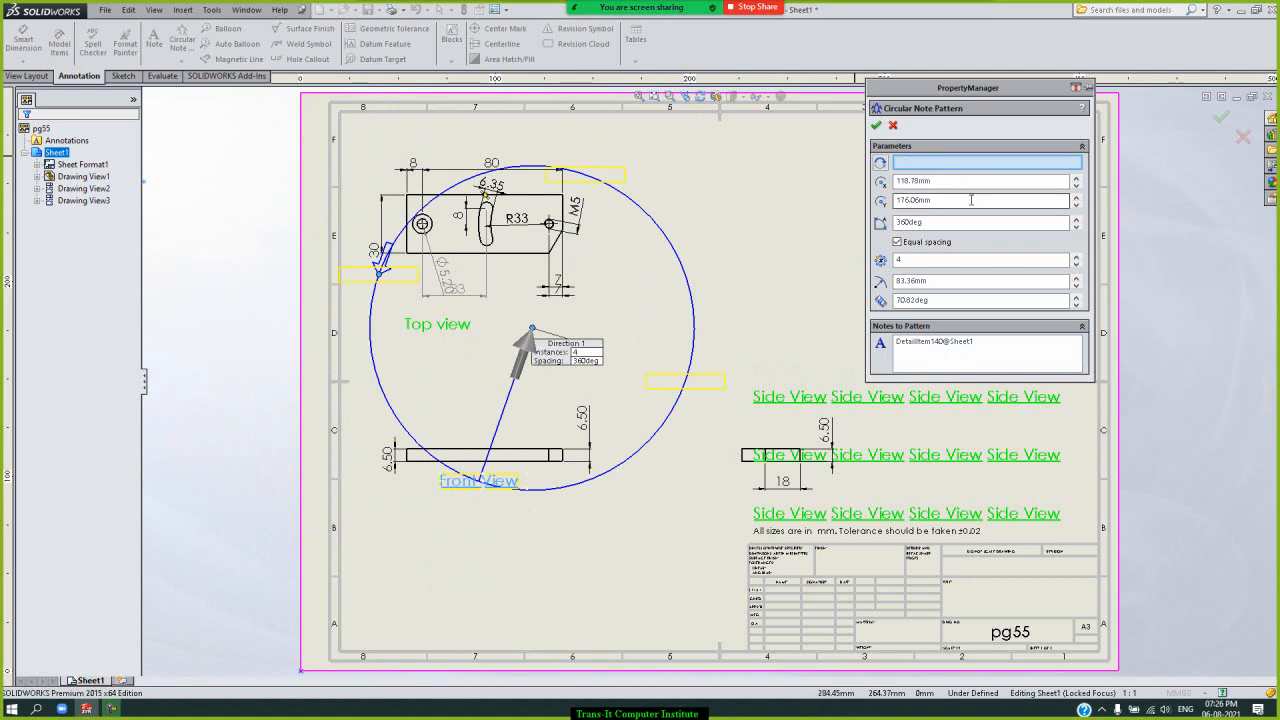
- Set the circular note pattern to 6 instances over 180 degrees and reverse its direction
{"action": "left_click", "coordinate": [1077, 258]}
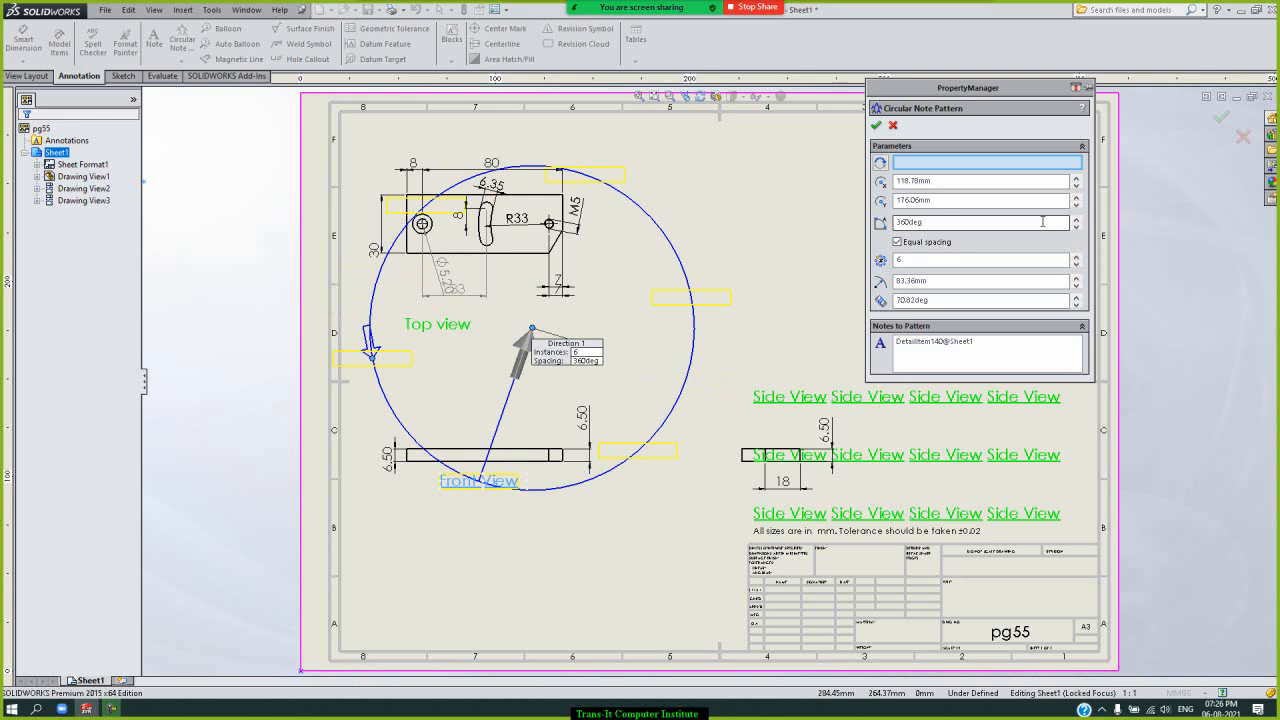
{"action": "left_click", "coordinate": [1043, 221]}
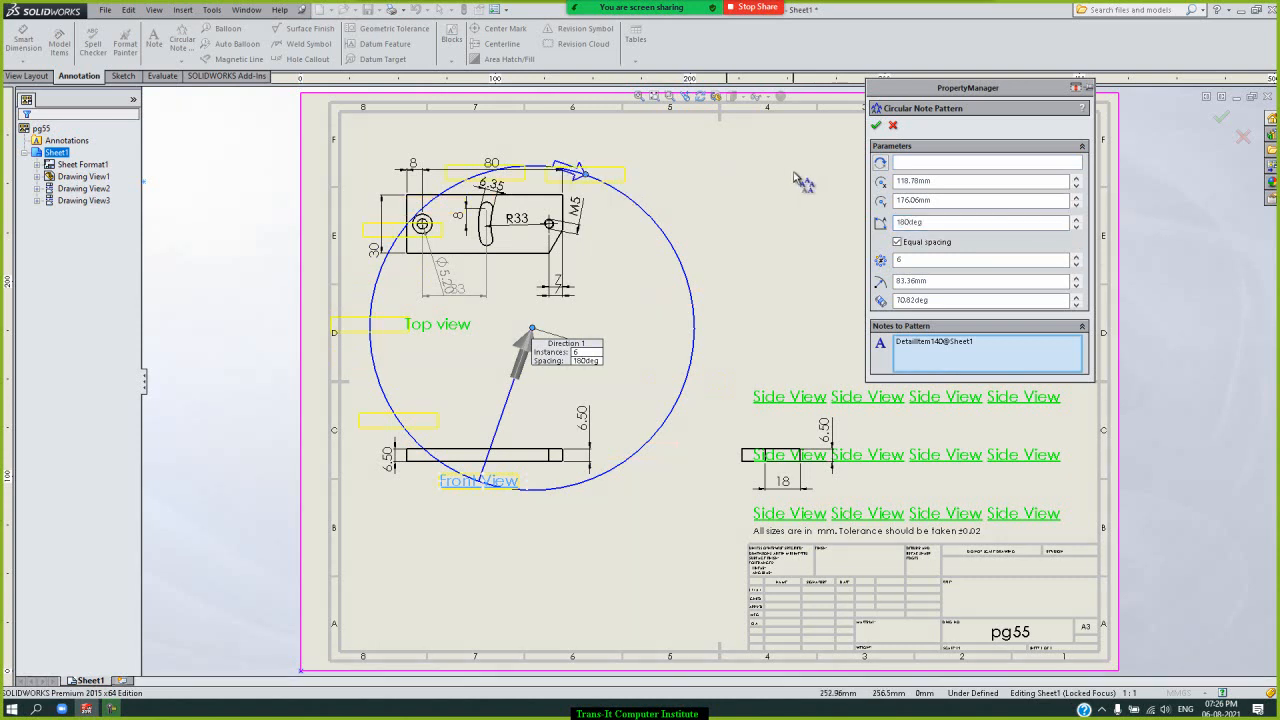
{"action": "left_click", "coordinate": [882, 163]}
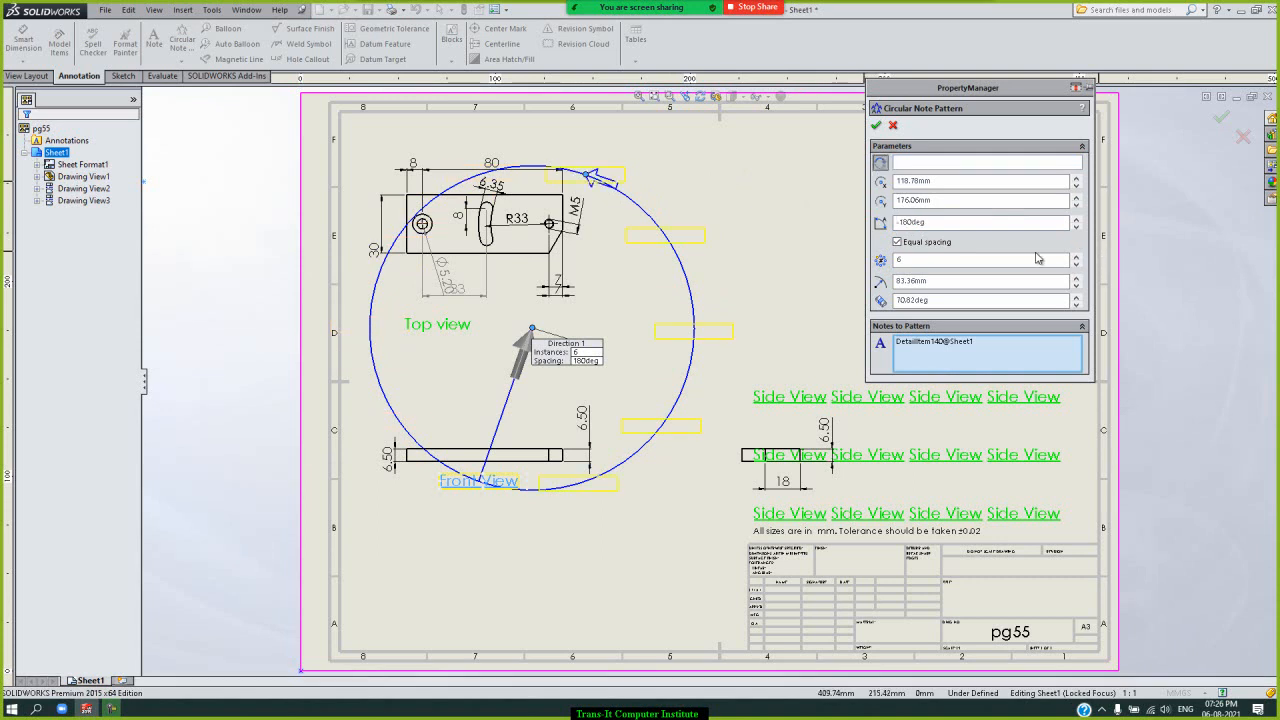
- Toggle equal spacing off and on, try a pattern angle of -360 degrees, and cancel the circular note pattern
{"action": "left_click", "coordinate": [916, 248]}
{"action": "double_click", "coordinate": [949, 222]}
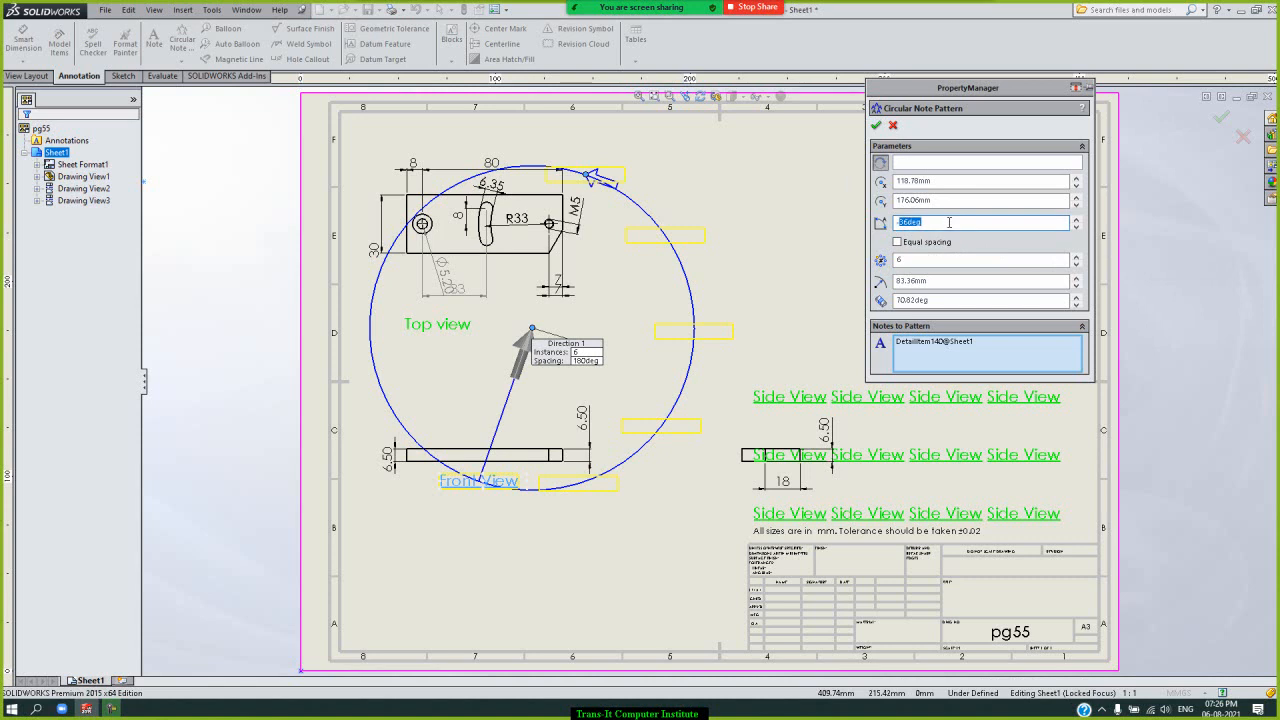
{"action": "left_click", "coordinate": [903, 244]}
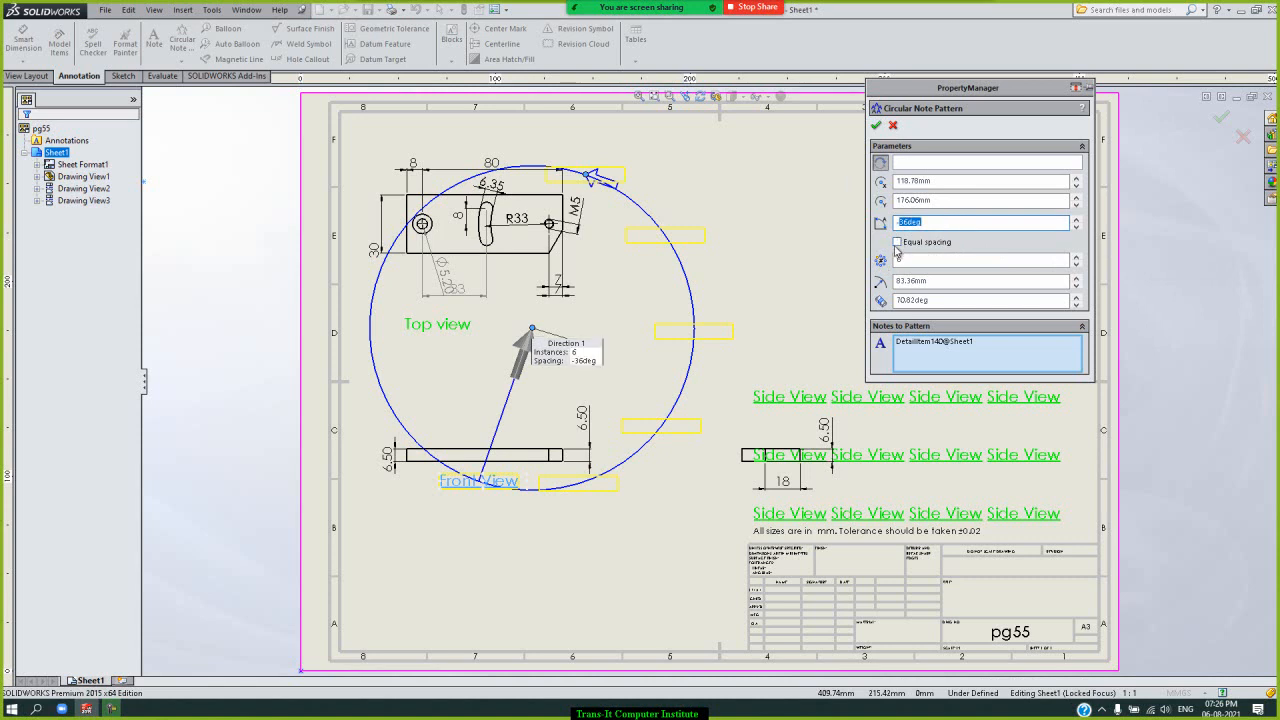
{"action": "double_click", "coordinate": [968, 224]}
{"action": "type", "text": "-3"}
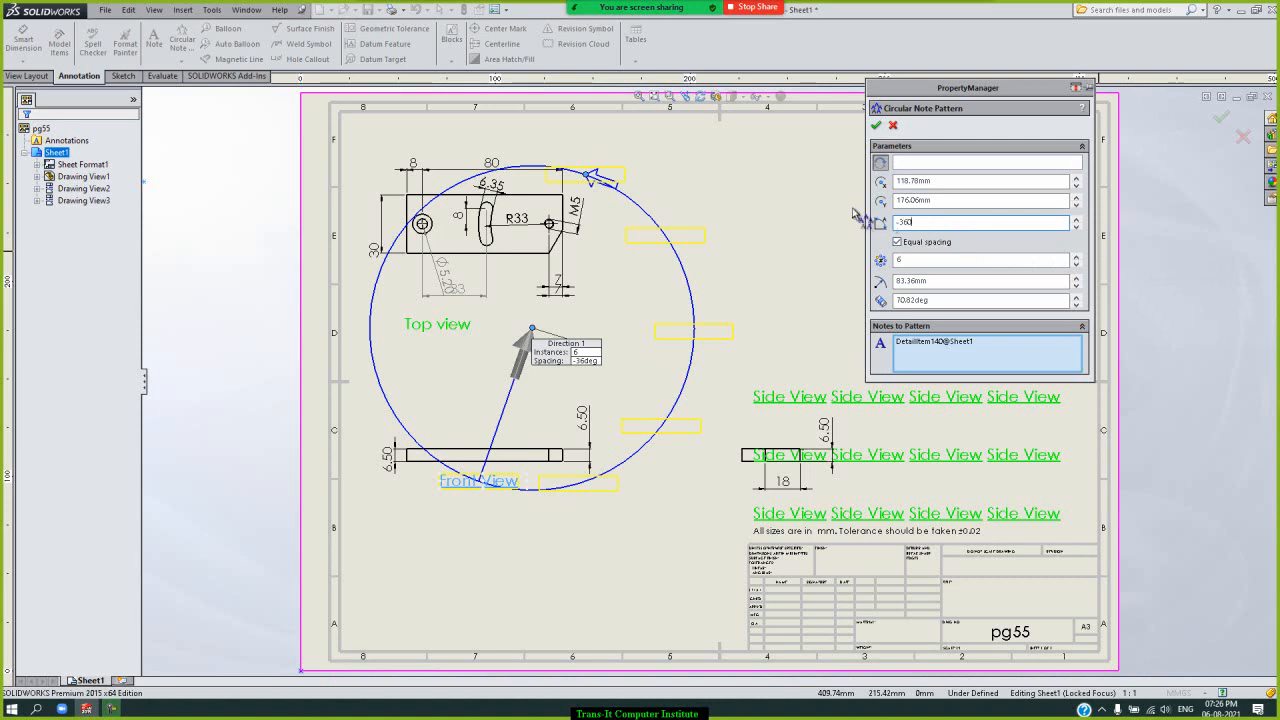
{"action": "type", "text": "60"}
{"action": "key", "text": "Return"}
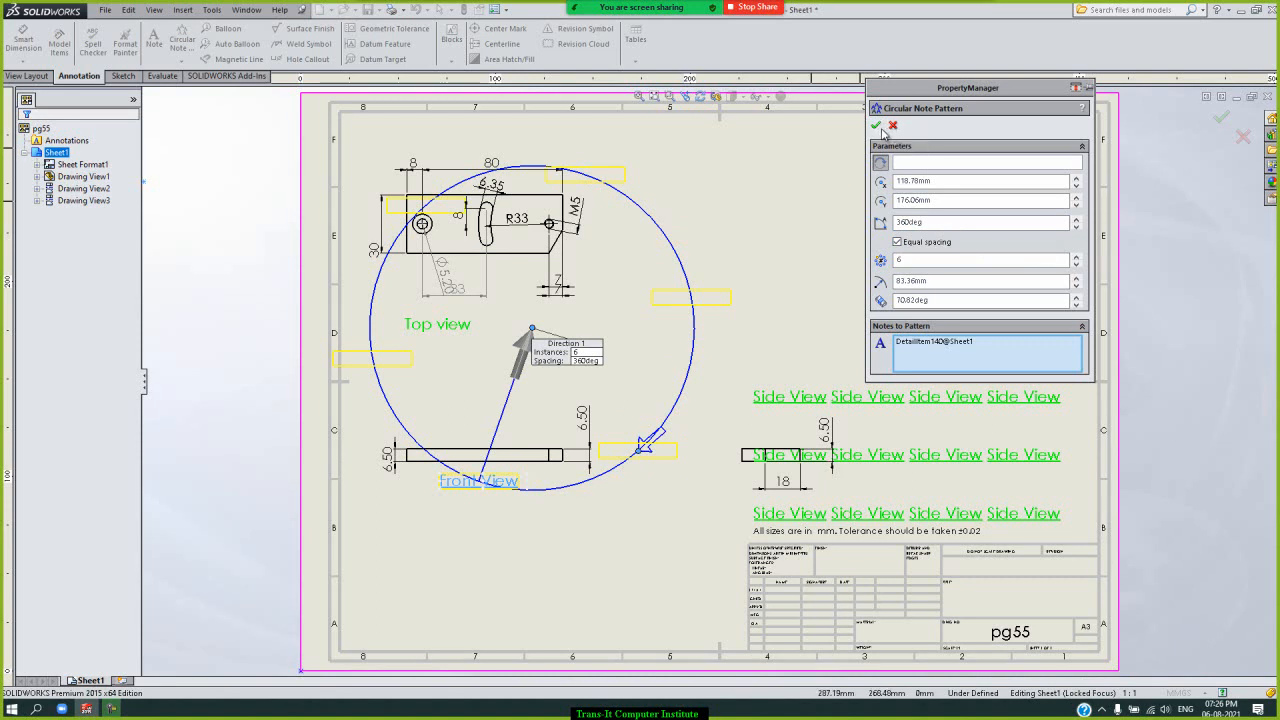
{"action": "left_click", "coordinate": [894, 127]}
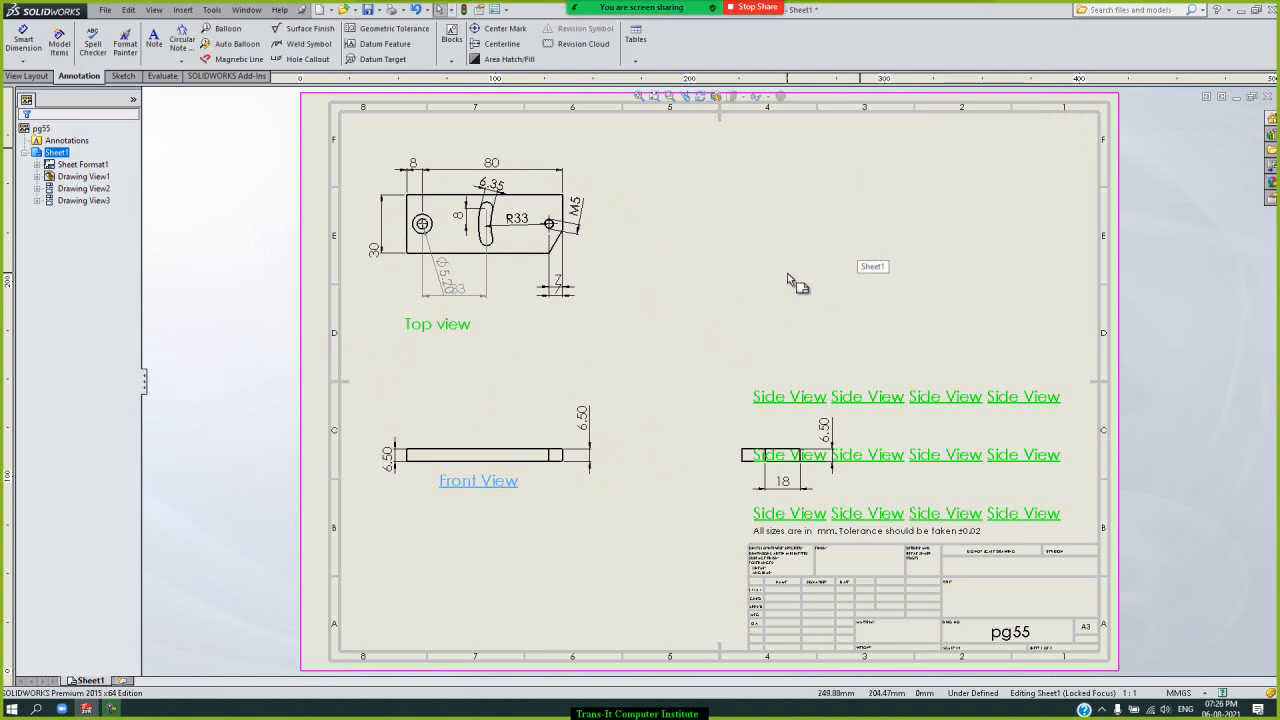
{"action": "left_click", "coordinate": [154, 40]}
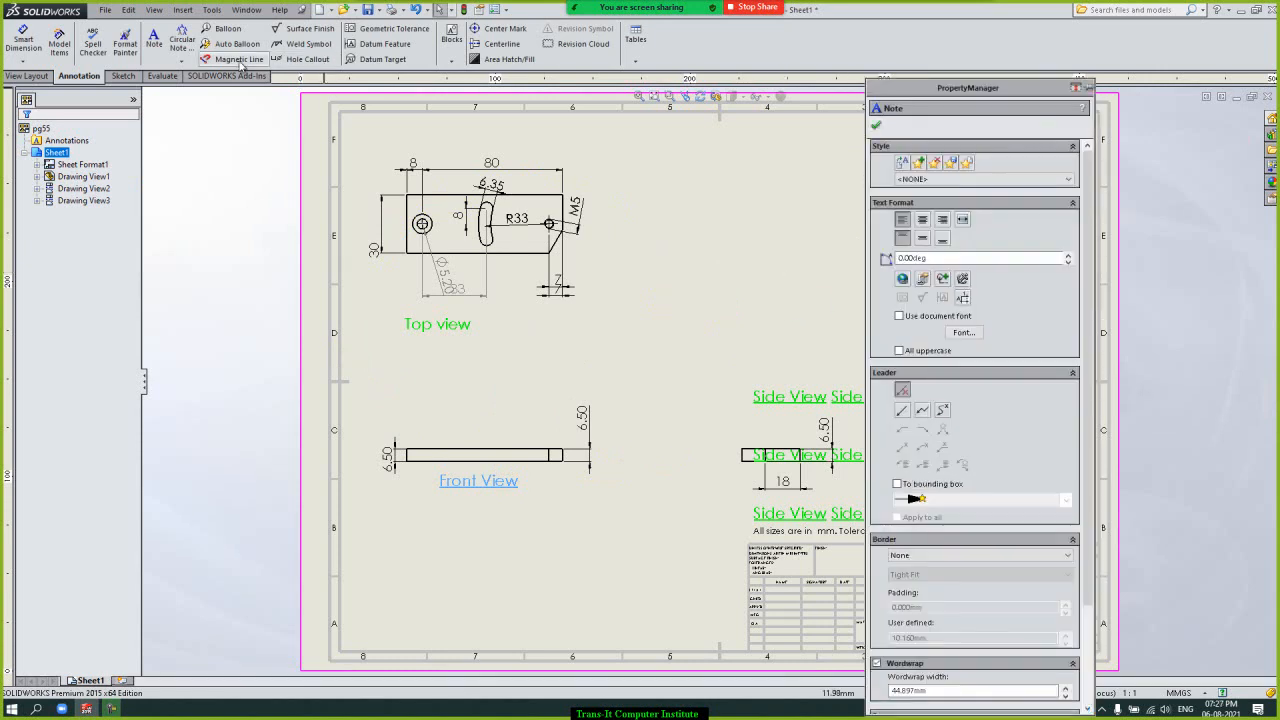
{"action": "left_click", "coordinate": [880, 128]}
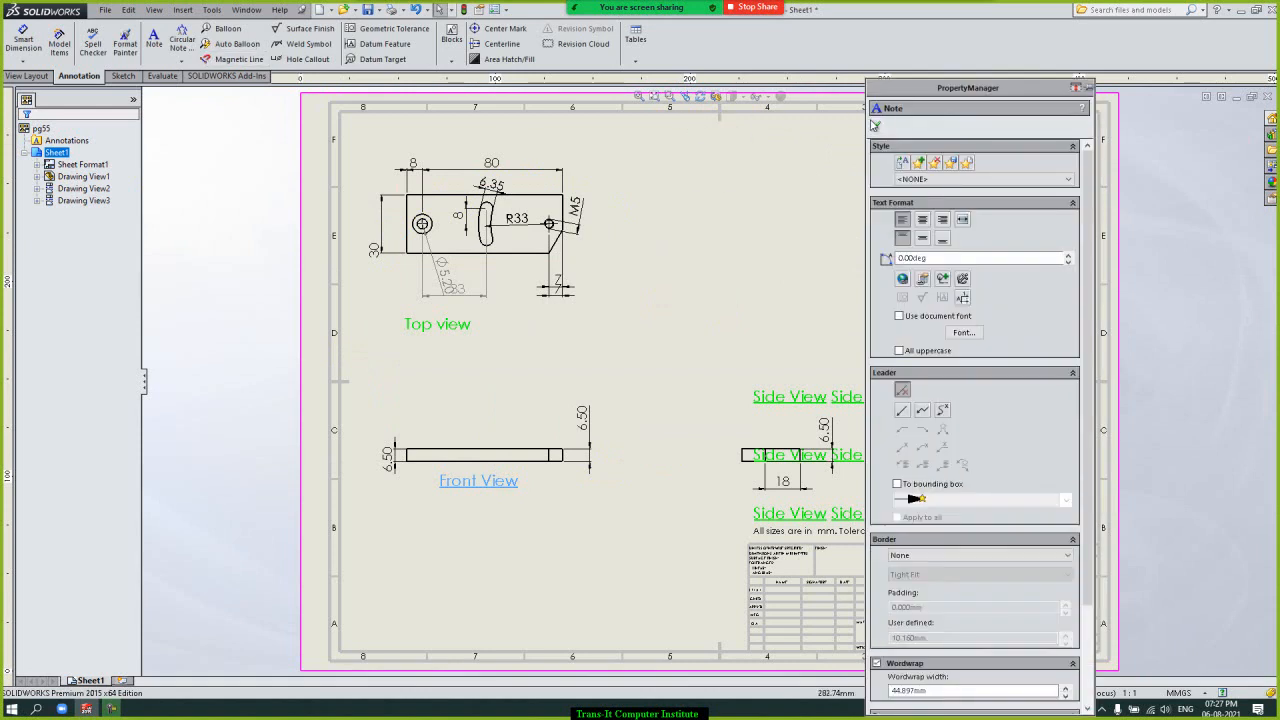
{"action": "left_click", "coordinate": [875, 128]}
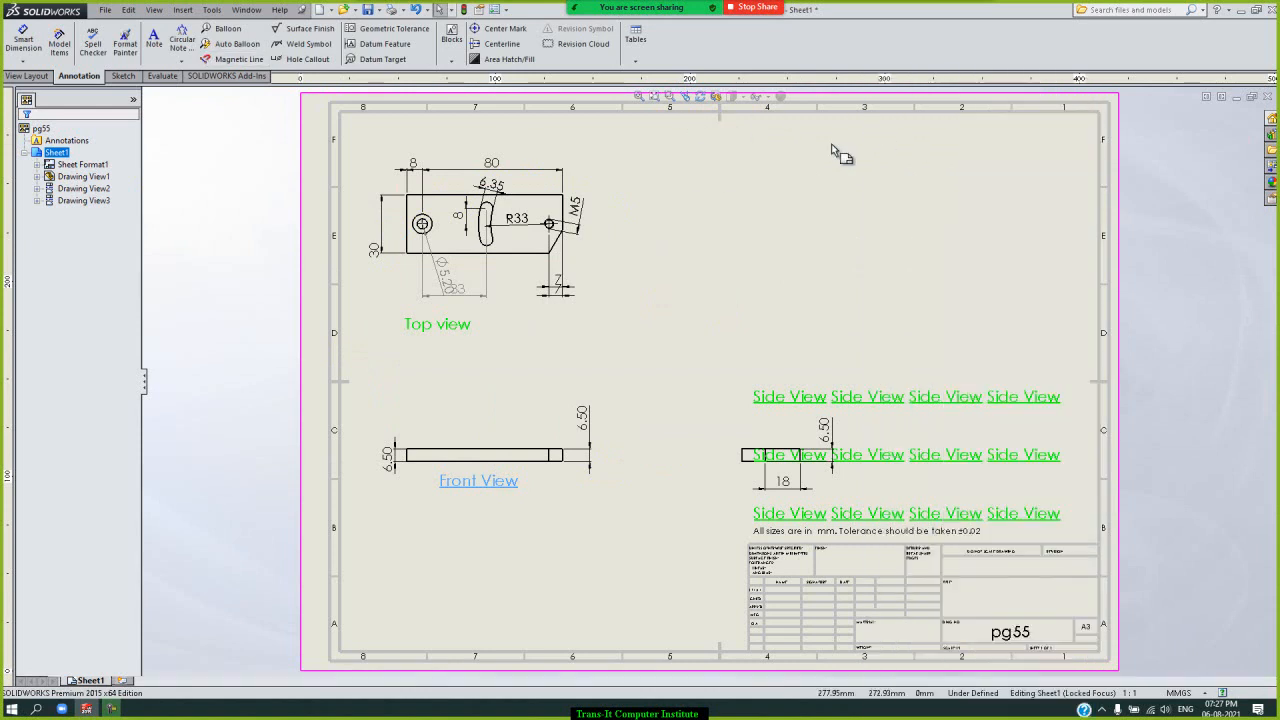
- Create a circular pattern of the "Front View" label with 4 equally spaced instances over 360 degrees, centred at about X 121.17 mm, Y 177.77 mm
{"action": "left_click", "coordinate": [184, 63]}
{"action": "left_click", "coordinate": [208, 88]}
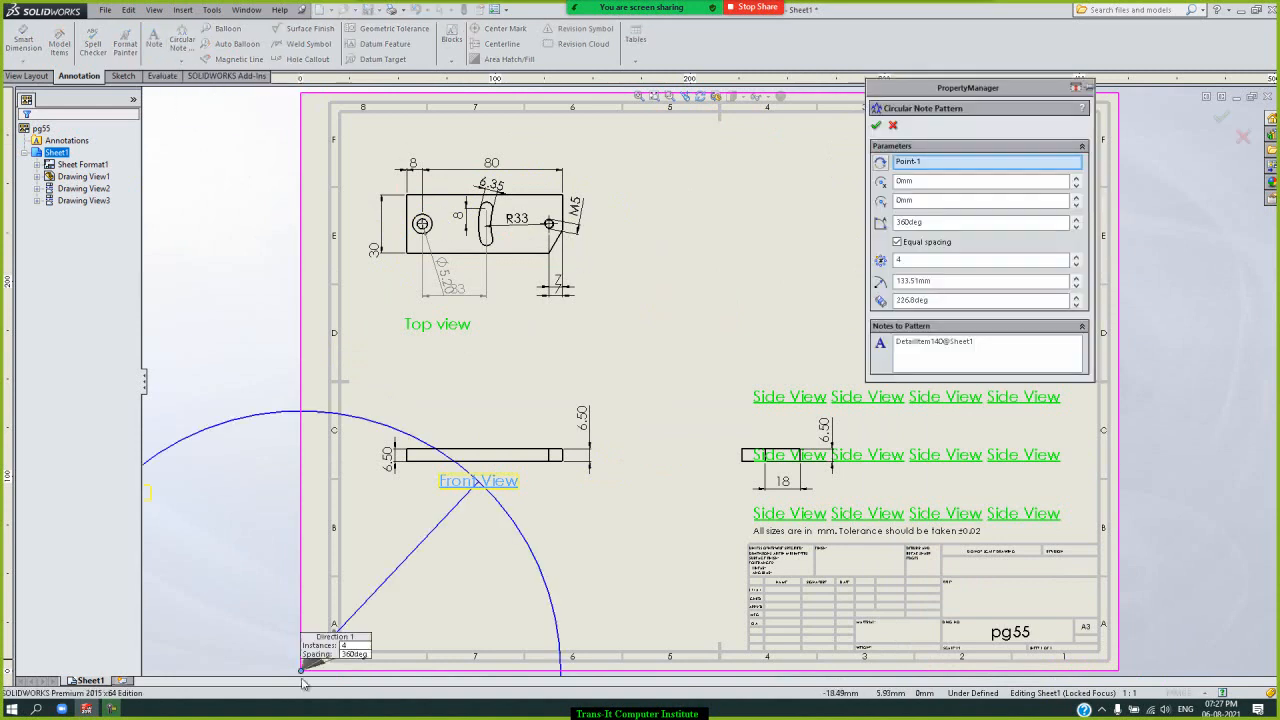
{"action": "left_click_drag", "start_coordinate": [305, 675], "coordinate": [536, 325]}
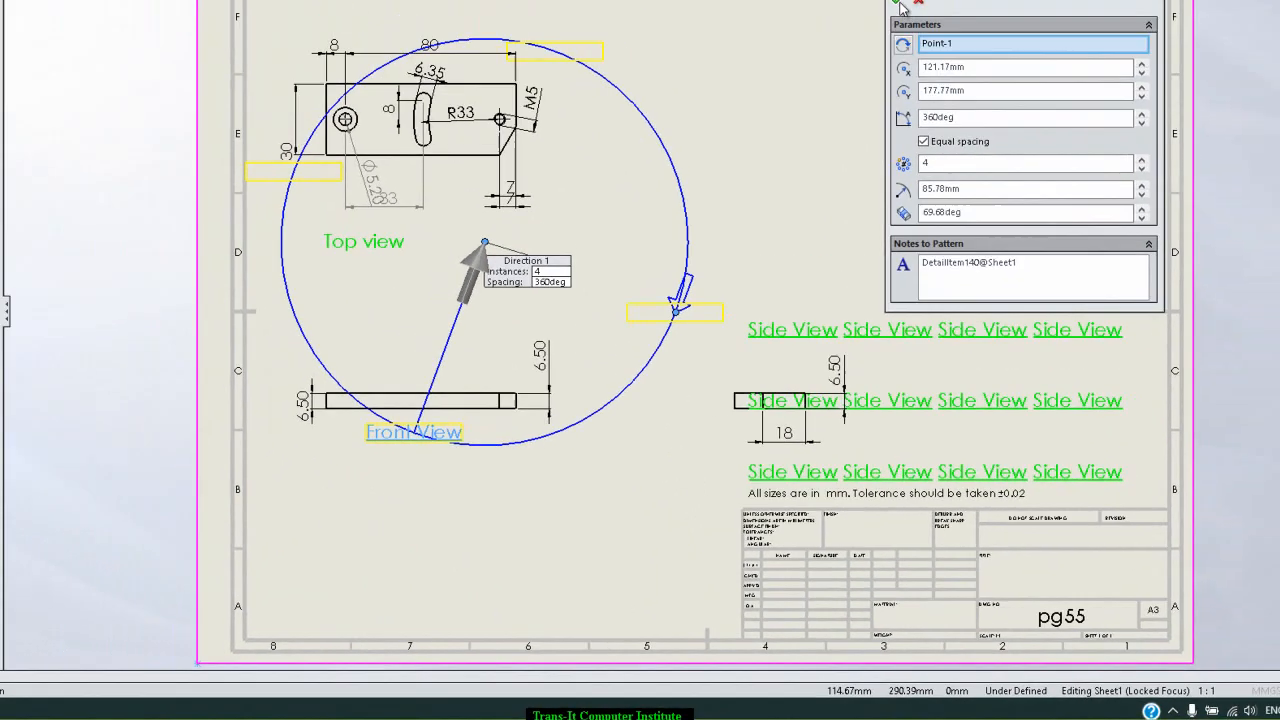
{"action": "left_click", "coordinate": [879, 129]}
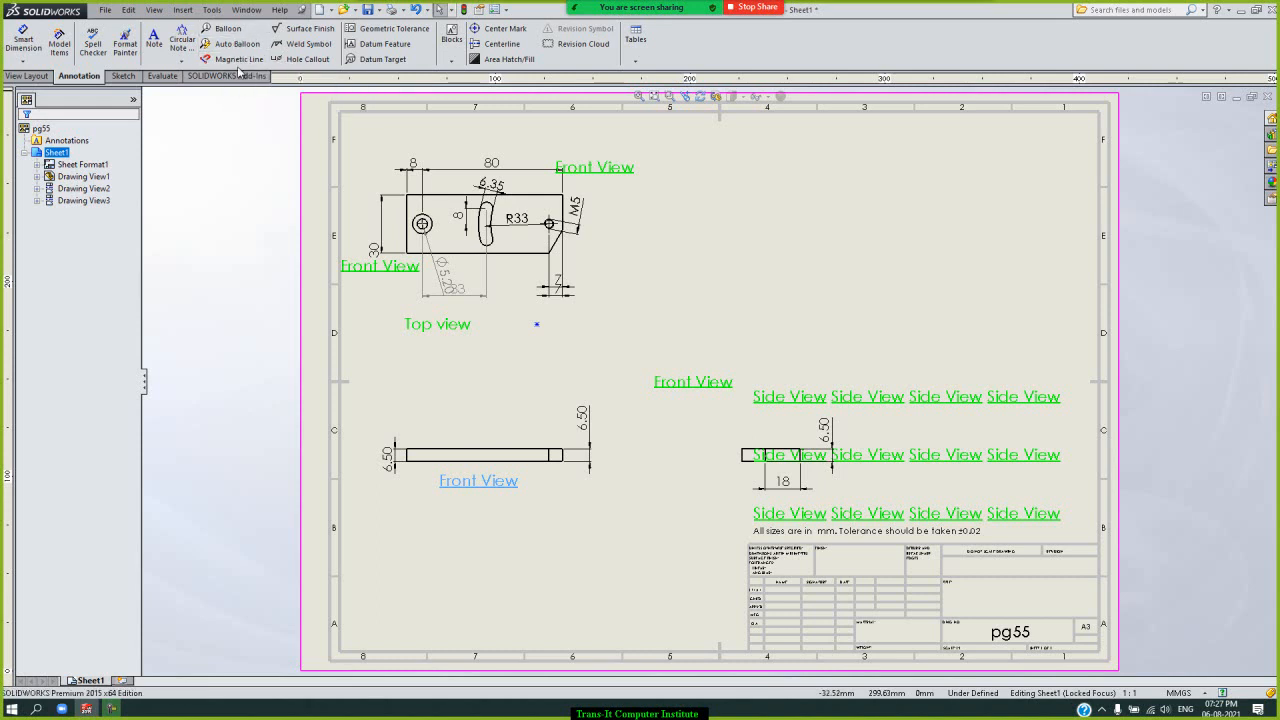
- Add a second sheet and load the assembly Assem1 from the machine vise assy-44 folder for a model view
{"action": "left_click", "coordinate": [126, 681]}
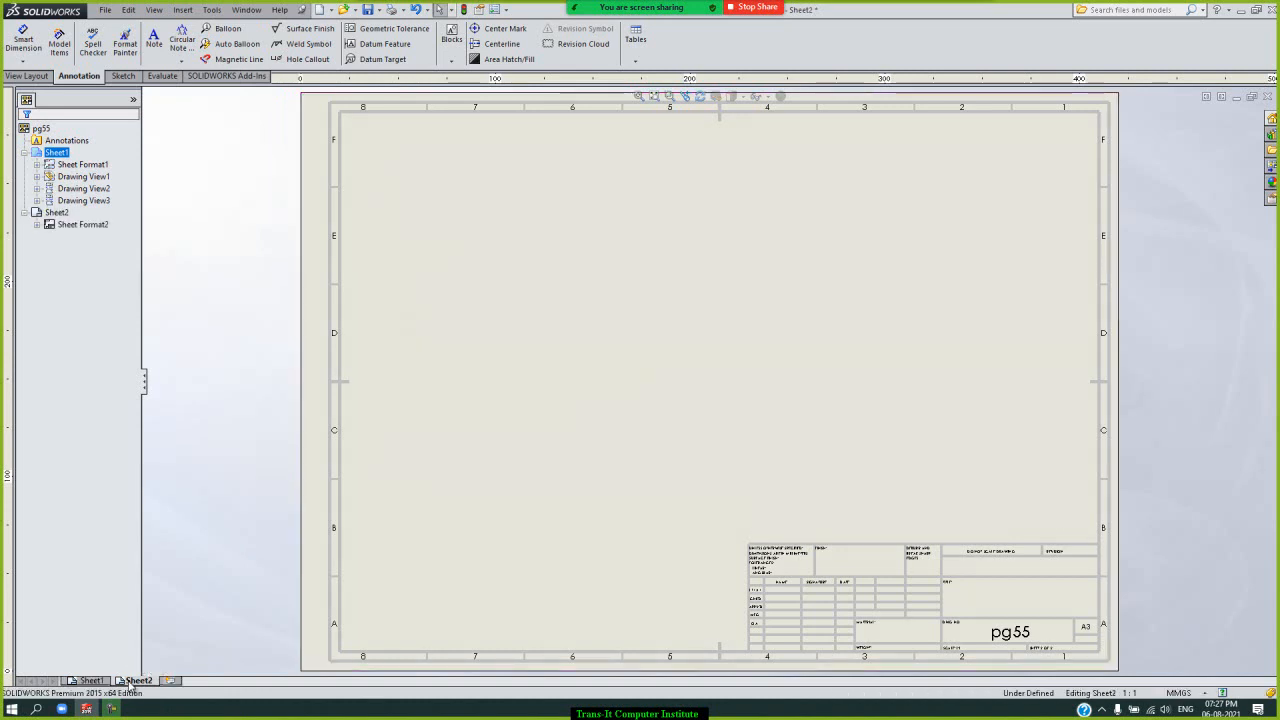
{"action": "left_click", "coordinate": [27, 76]}
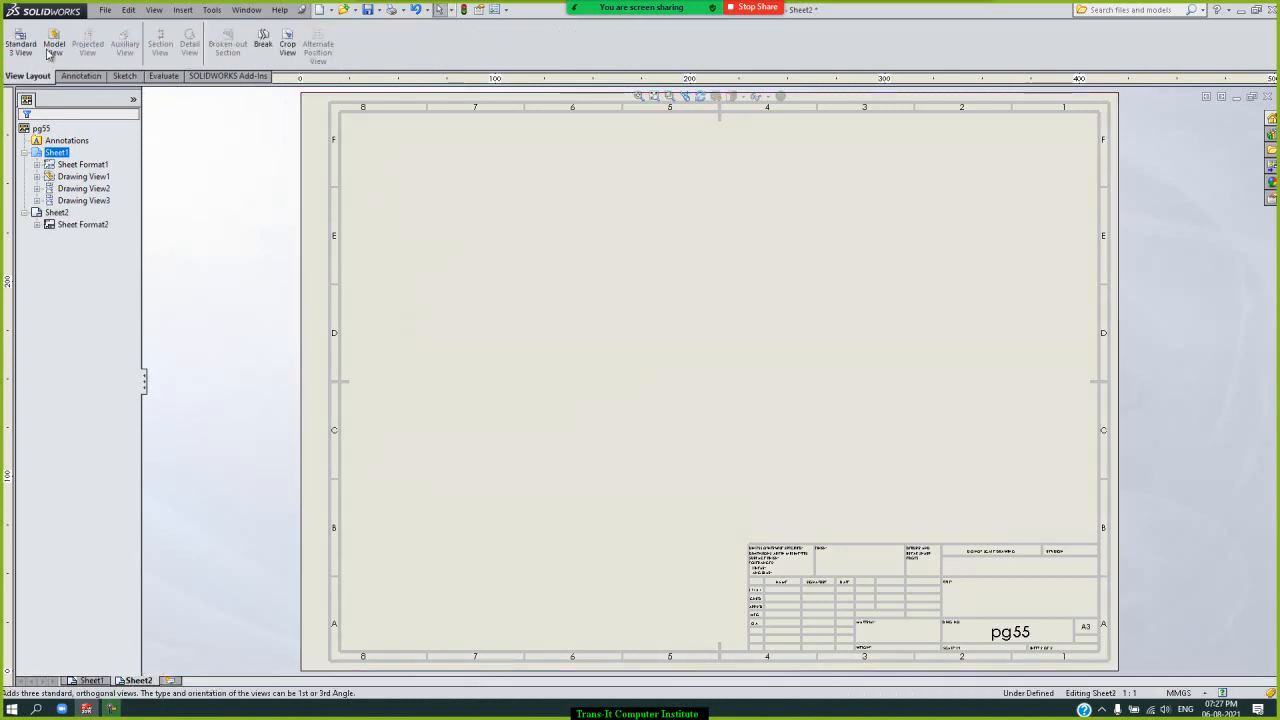
{"action": "left_click", "coordinate": [55, 47]}
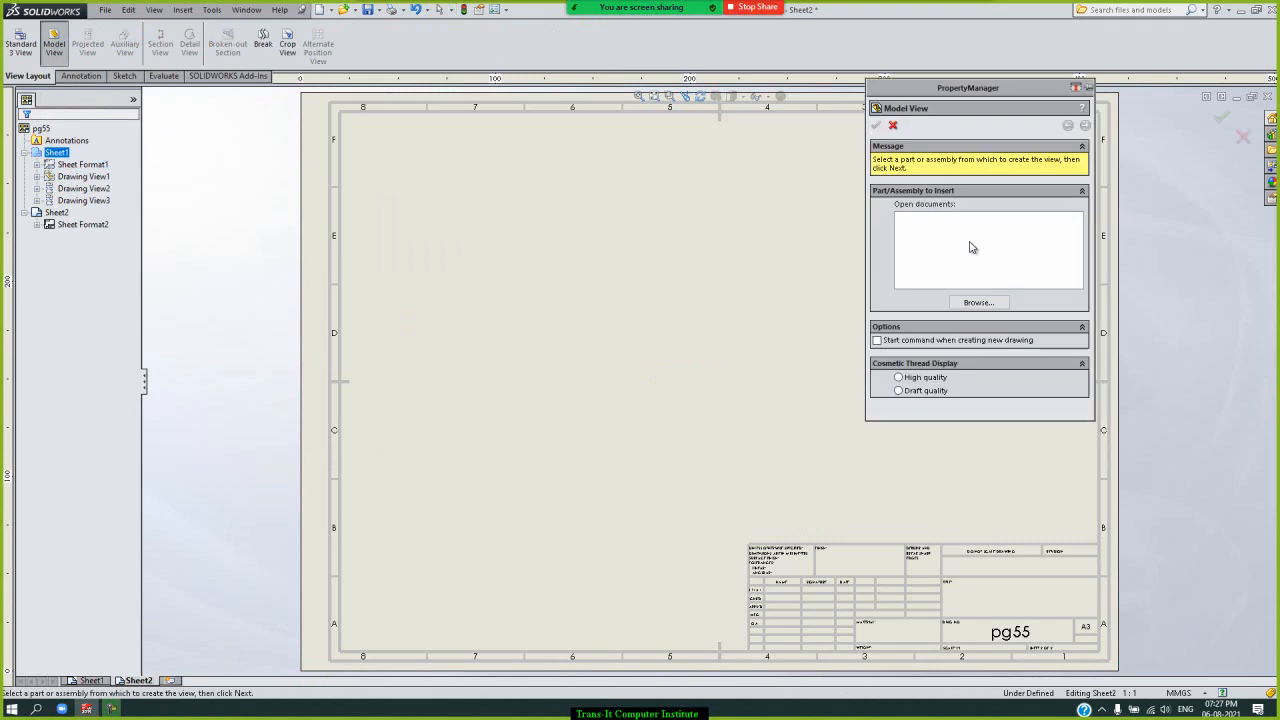
{"action": "left_click", "coordinate": [988, 305]}
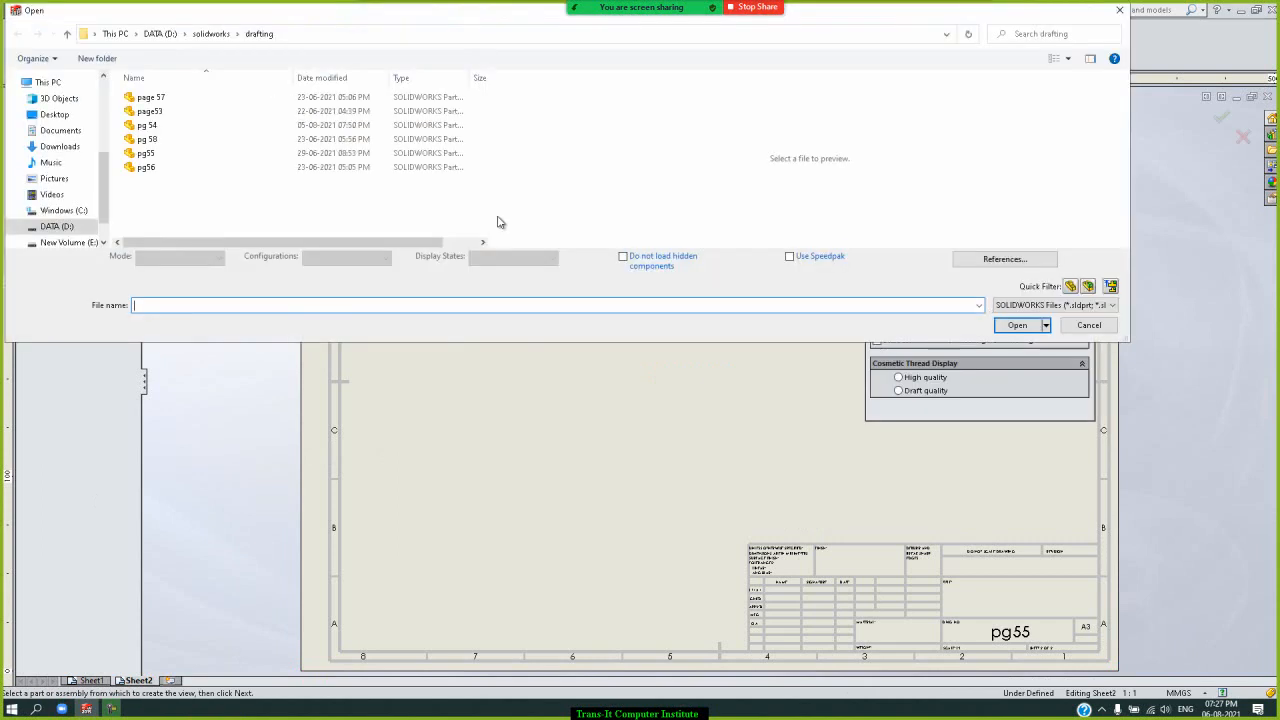
{"action": "left_click", "coordinate": [213, 35]}
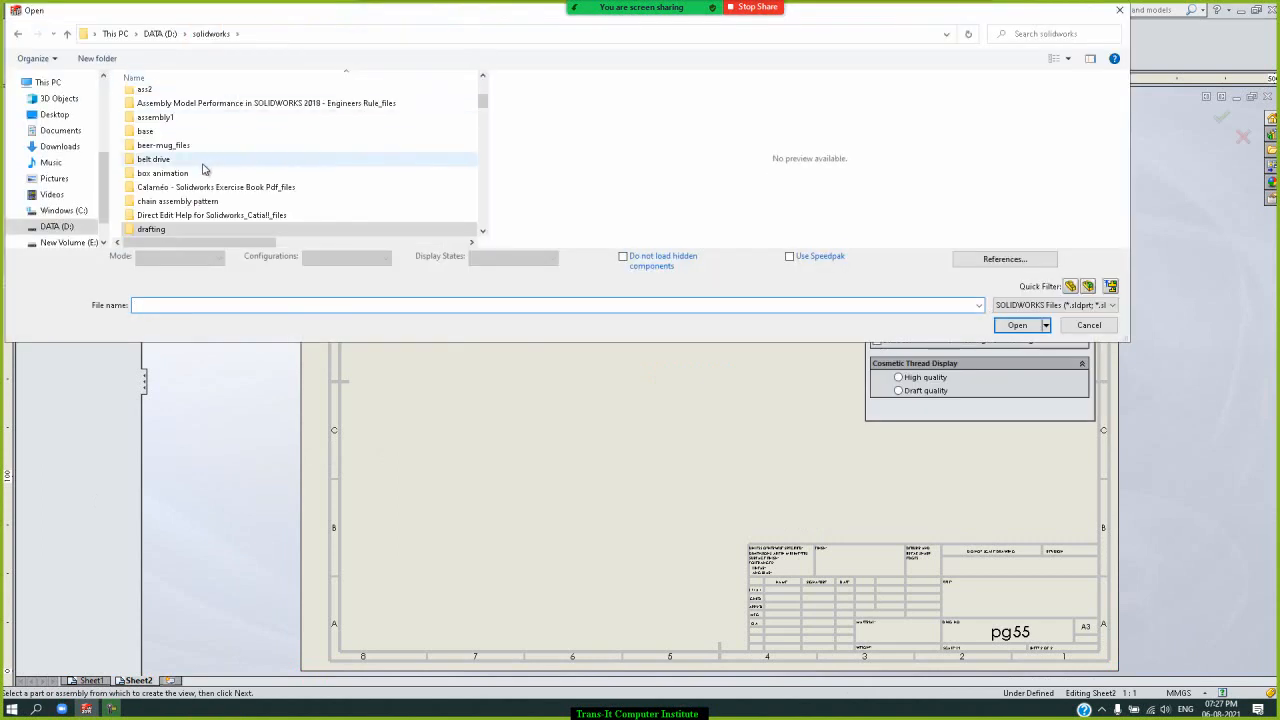
{"action": "left_click_drag", "start_coordinate": [482, 106], "coordinate": [483, 124]}
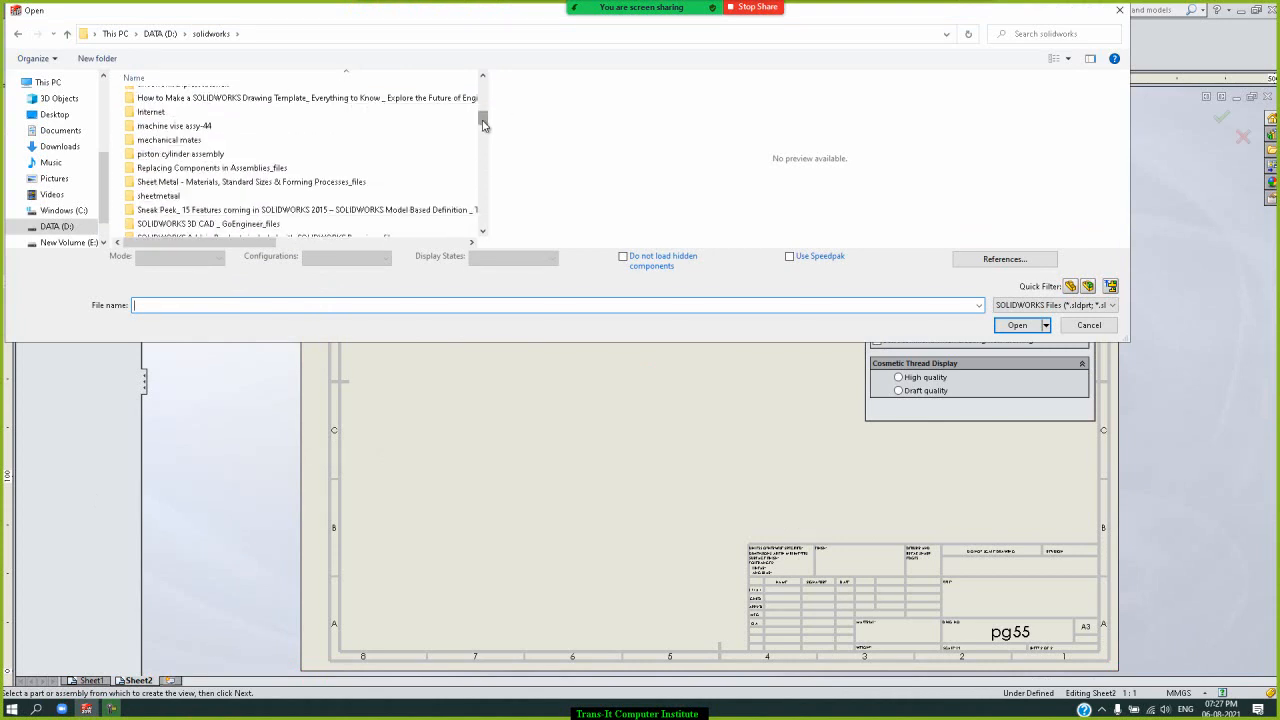
{"action": "double_click", "coordinate": [252, 132]}
{"action": "left_click", "coordinate": [197, 212]}
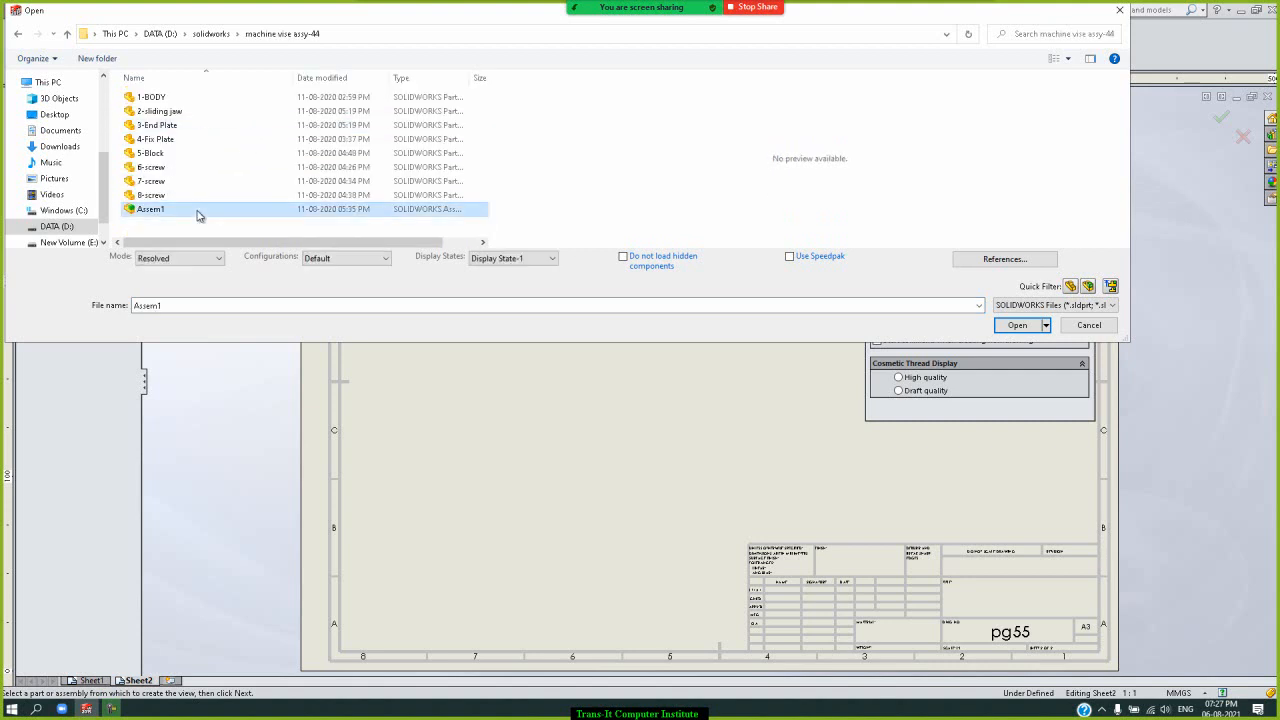
{"action": "double_click", "coordinate": [197, 212]}
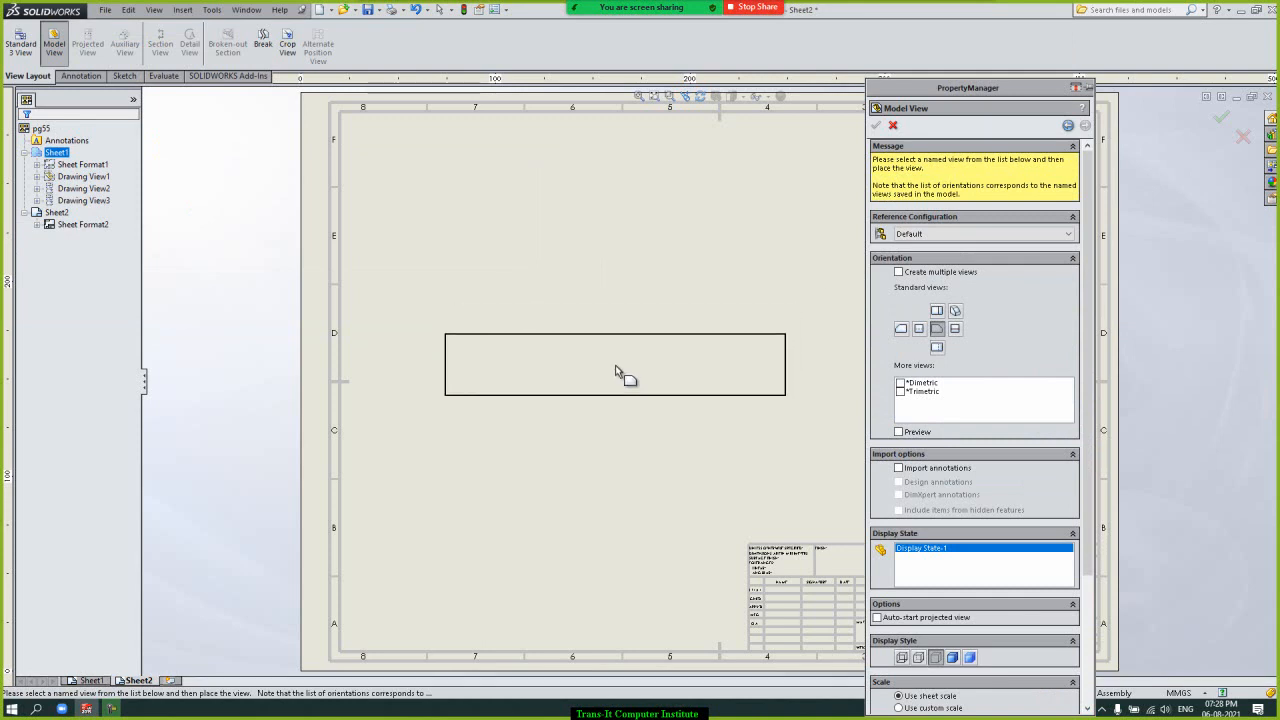
- Place the vise assembly view in the middle of the sheet and project a second view directly above it
{"action": "left_click", "coordinate": [615, 372]}
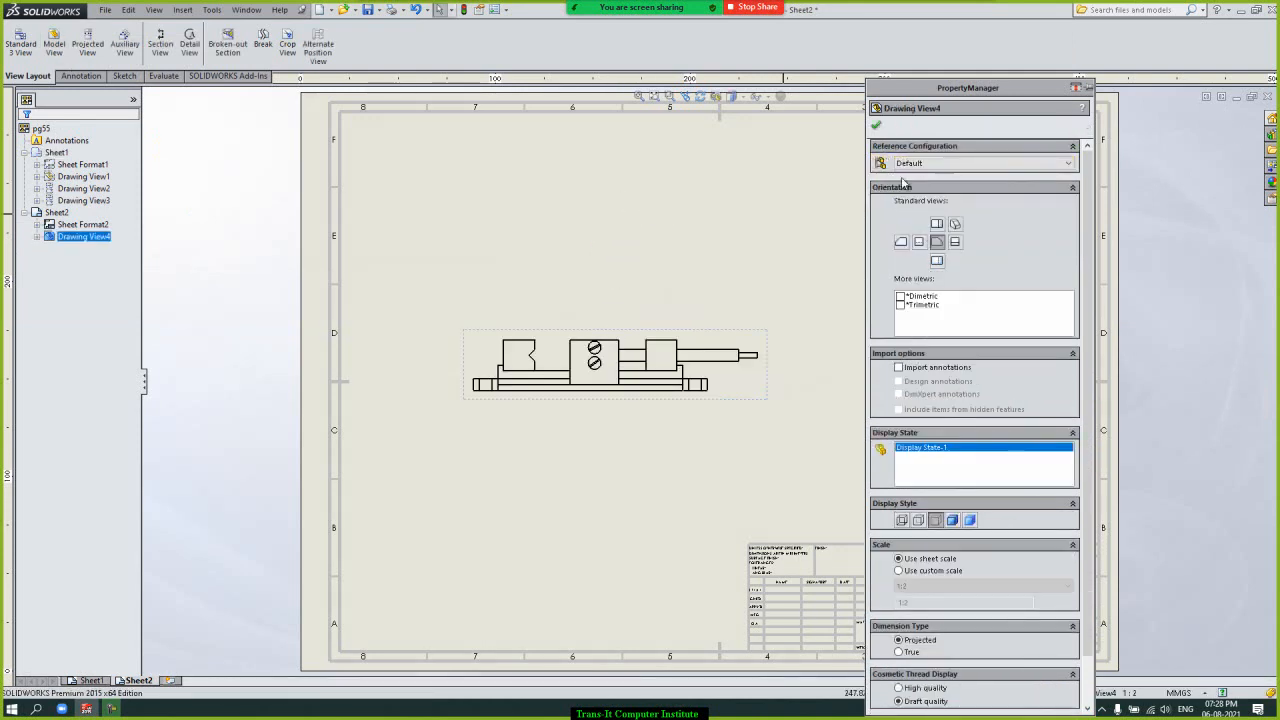
{"action": "left_click", "coordinate": [876, 126]}
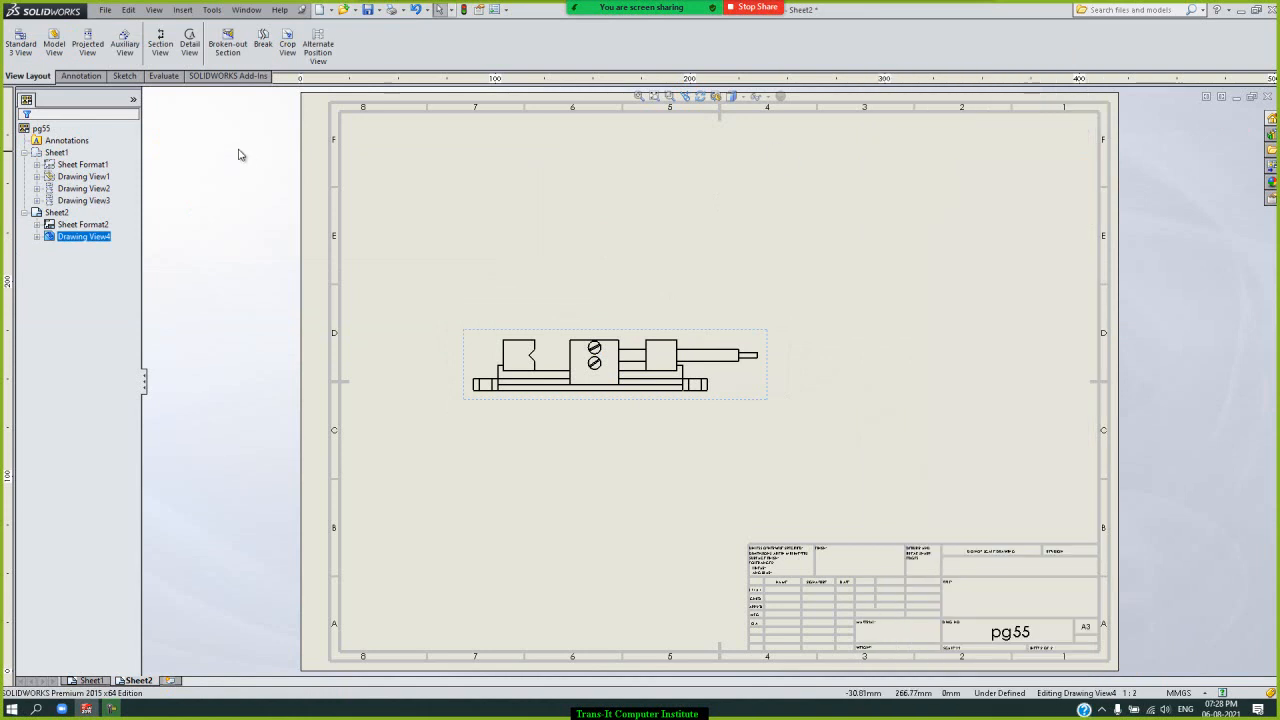
{"action": "left_click", "coordinate": [88, 47]}
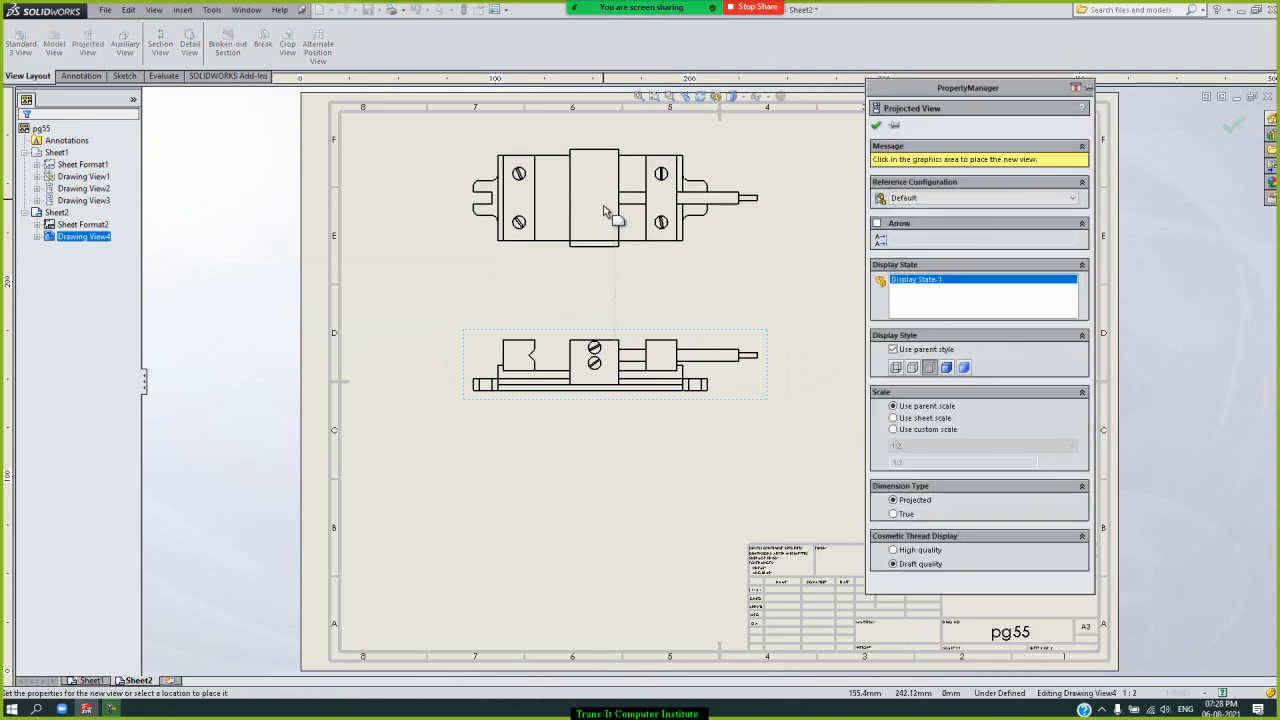
{"action": "left_click", "coordinate": [603, 212]}
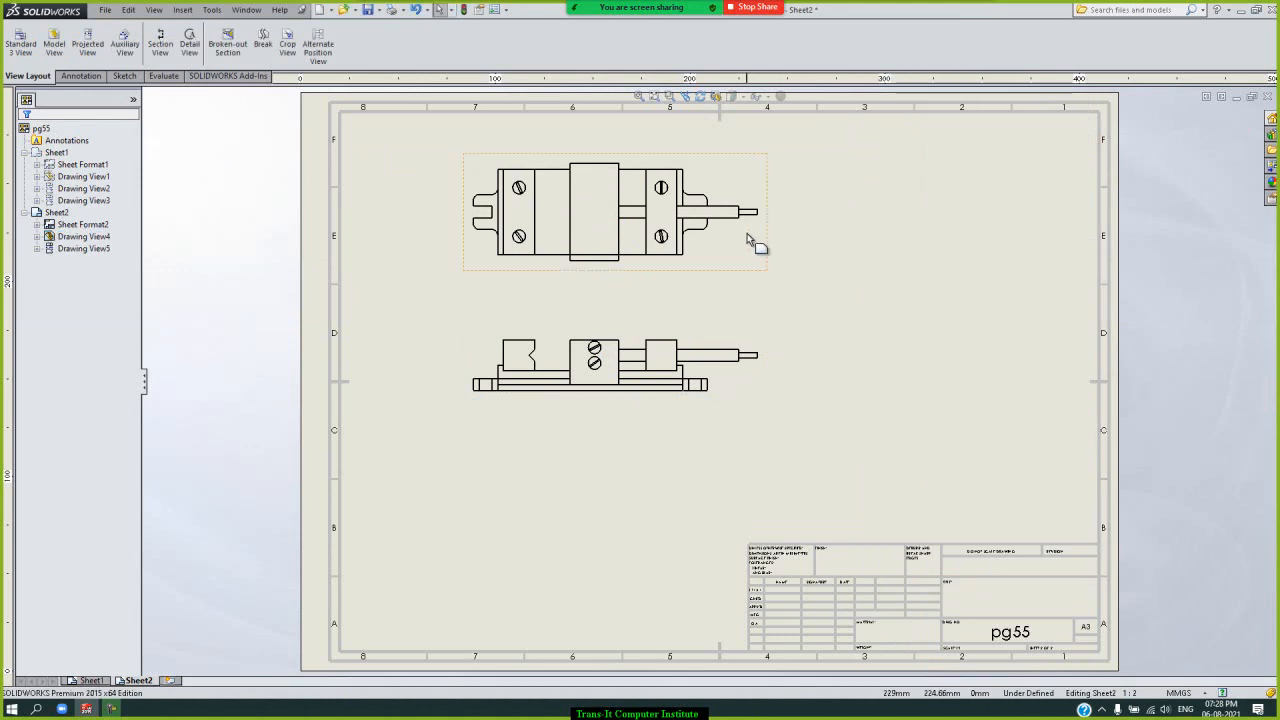
- Start automatic ballooning and choose the upper projected view of the vise assembly for it
{"action": "left_click", "coordinate": [81, 76]}
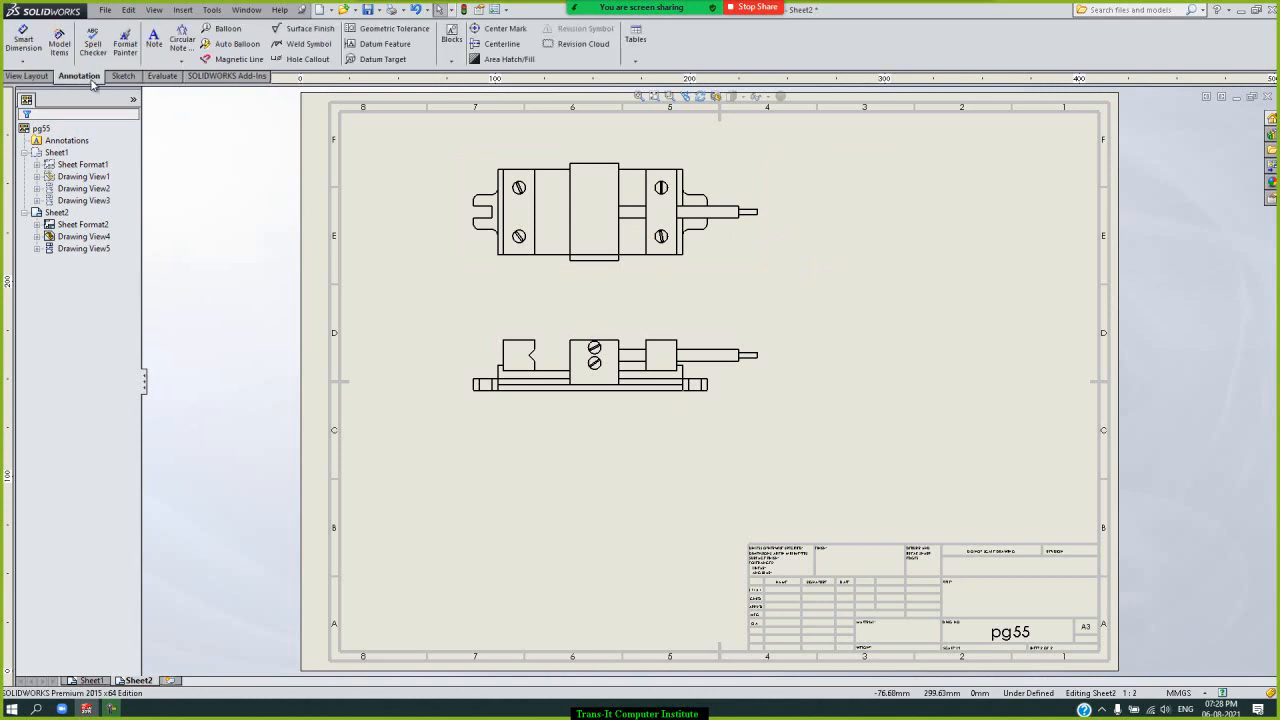
{"action": "left_click", "coordinate": [234, 45]}
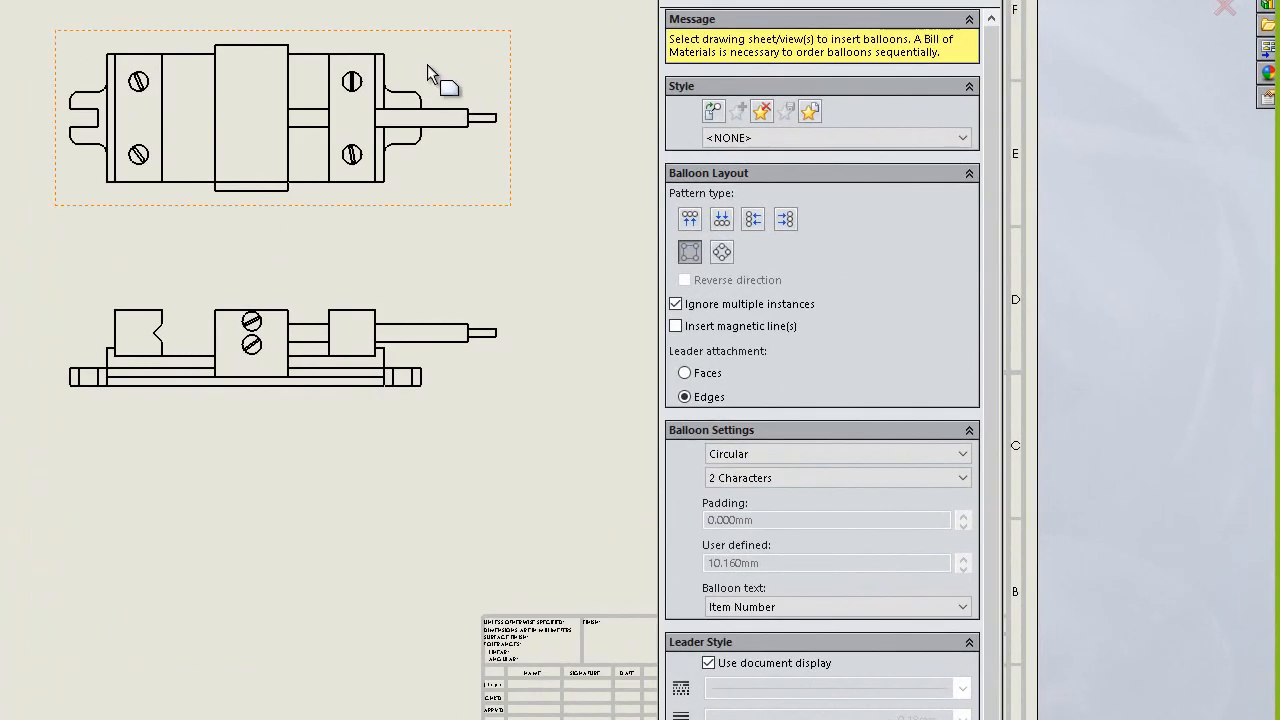
{"action": "left_click", "coordinate": [427, 64]}
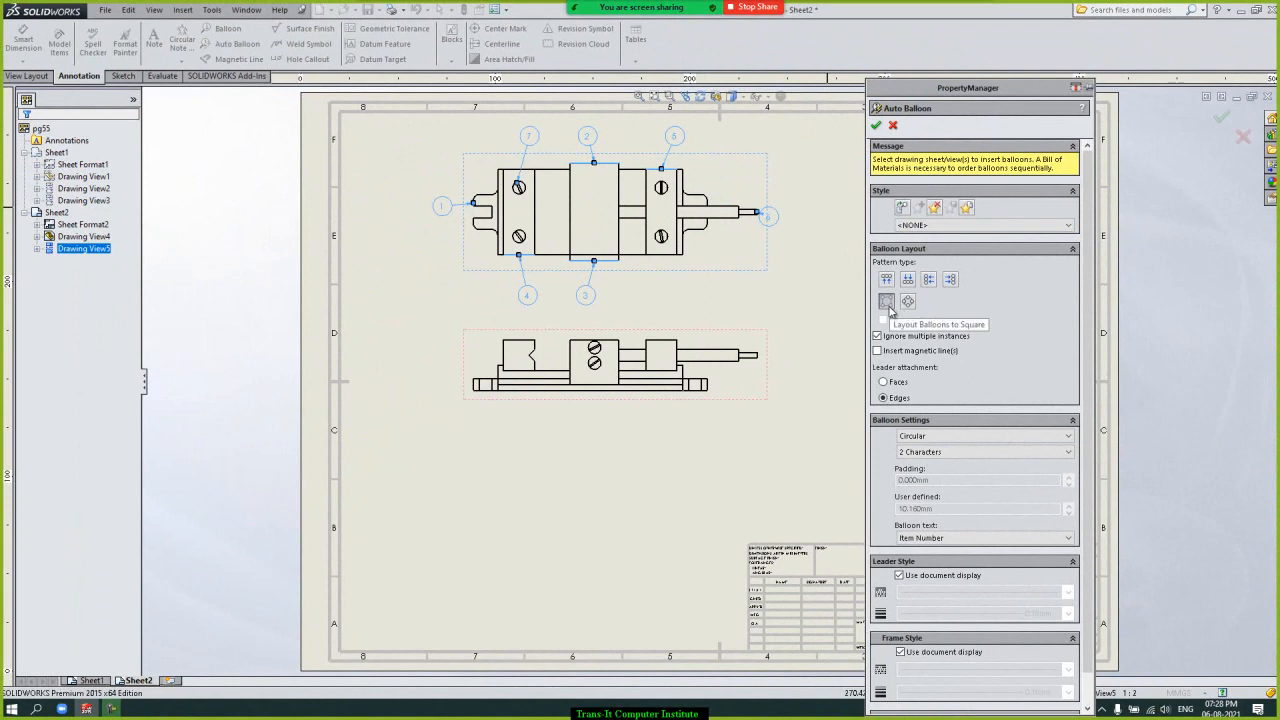
- Try the top, bottom and circular balloon layouts, and return the balloons to the square layout
{"action": "left_click", "coordinate": [887, 302]}
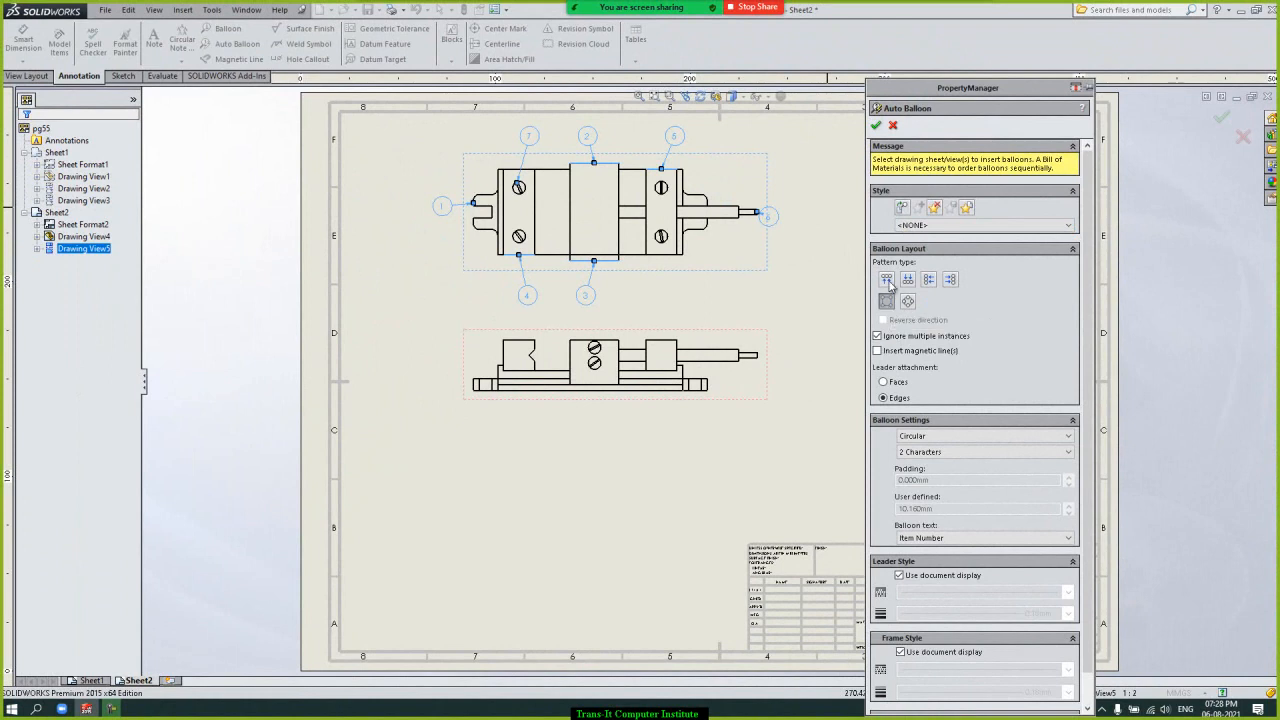
{"action": "left_click", "coordinate": [887, 281]}
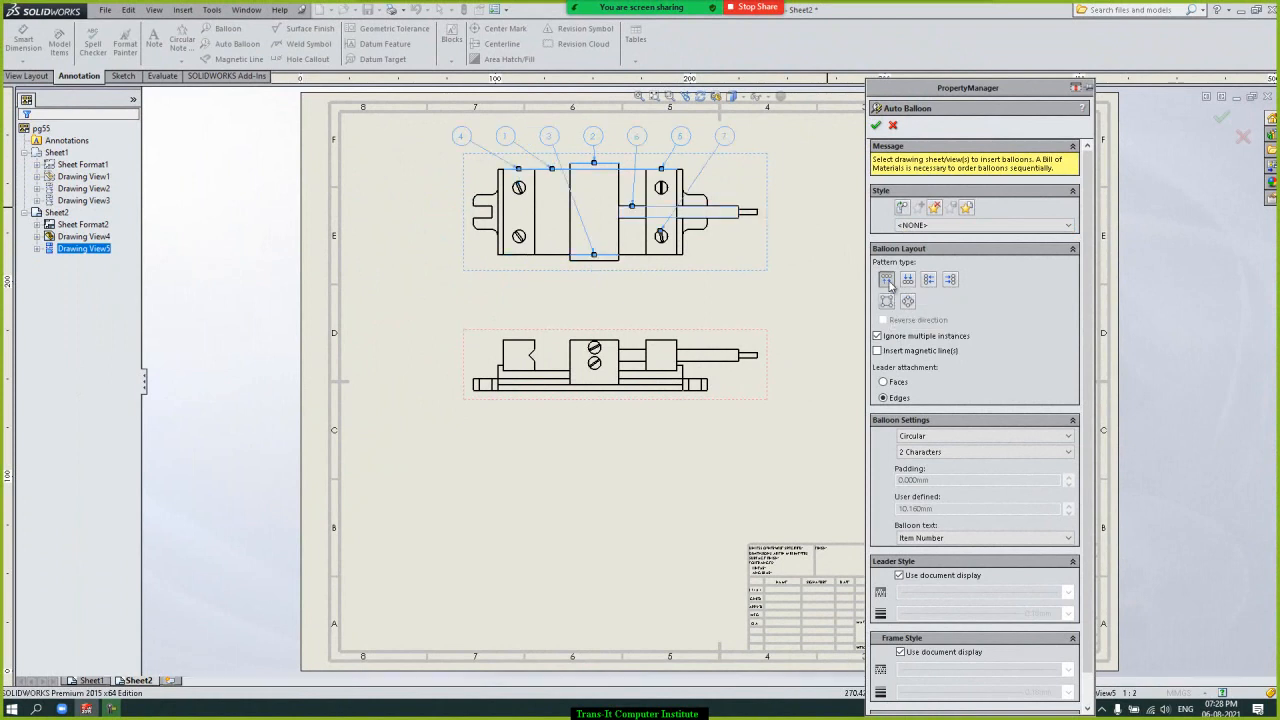
{"action": "left_click", "coordinate": [908, 281]}
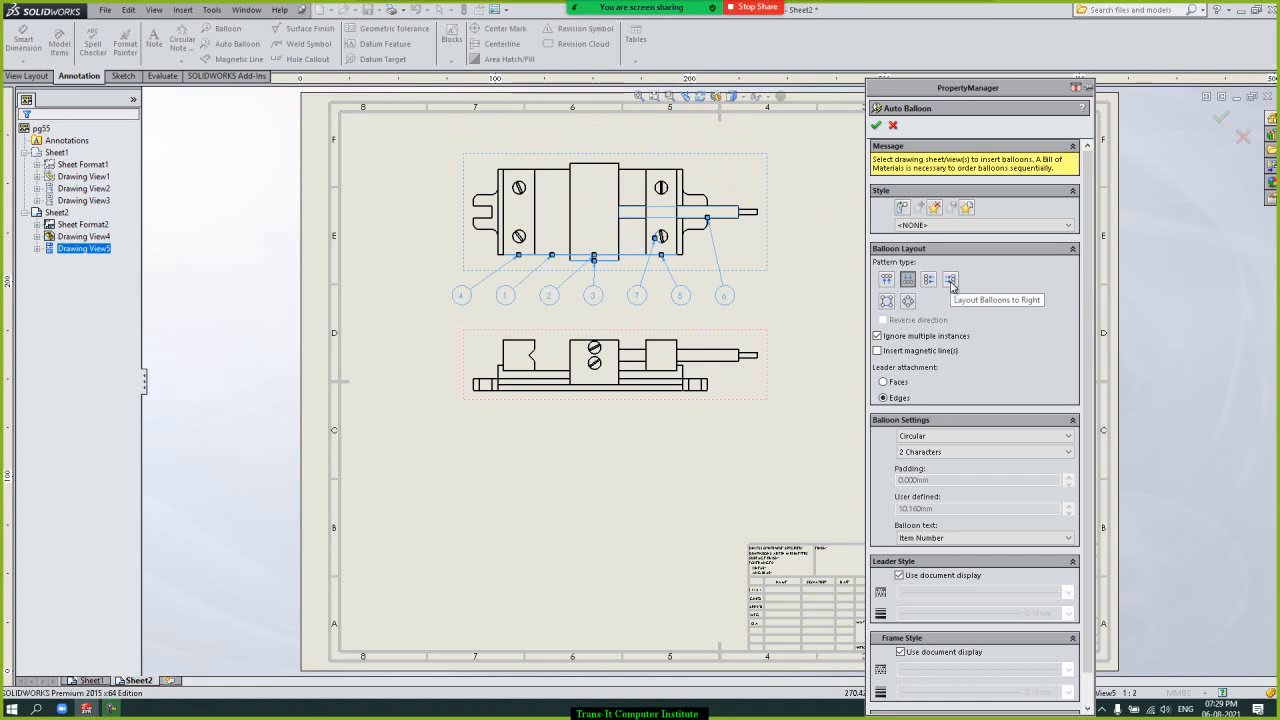
{"action": "left_click", "coordinate": [908, 302]}
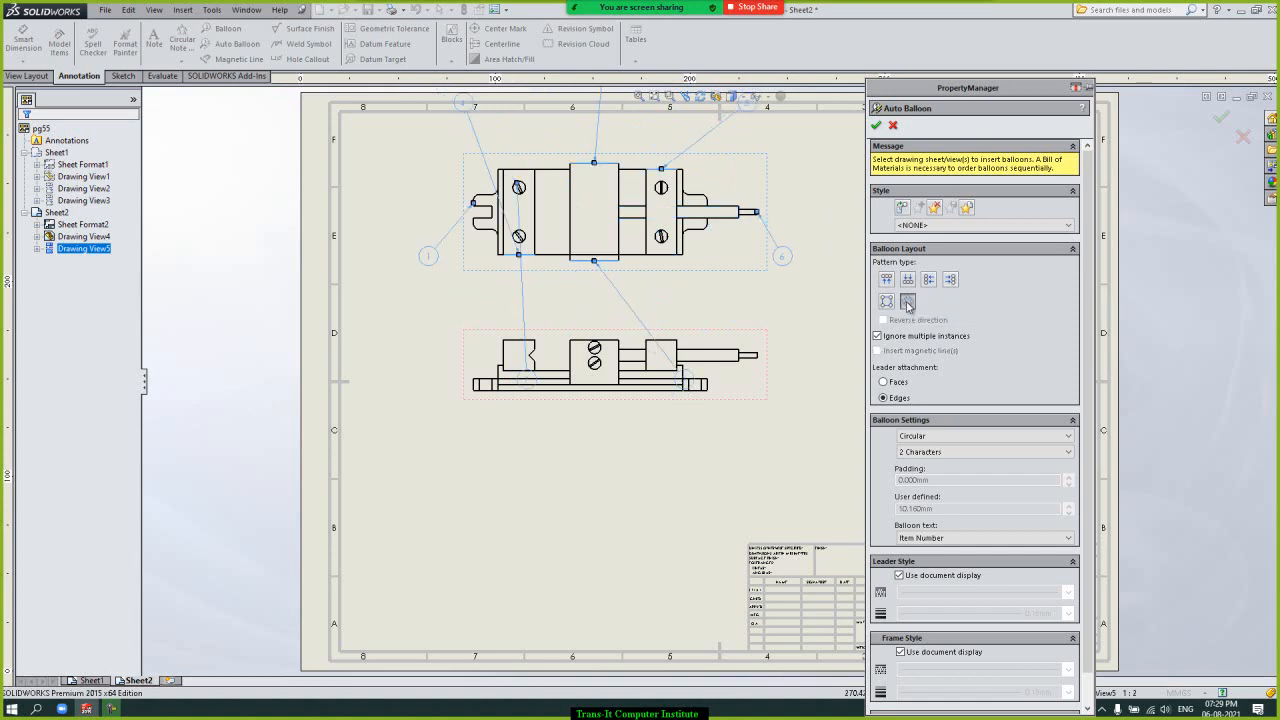
{"action": "left_click", "coordinate": [887, 302]}
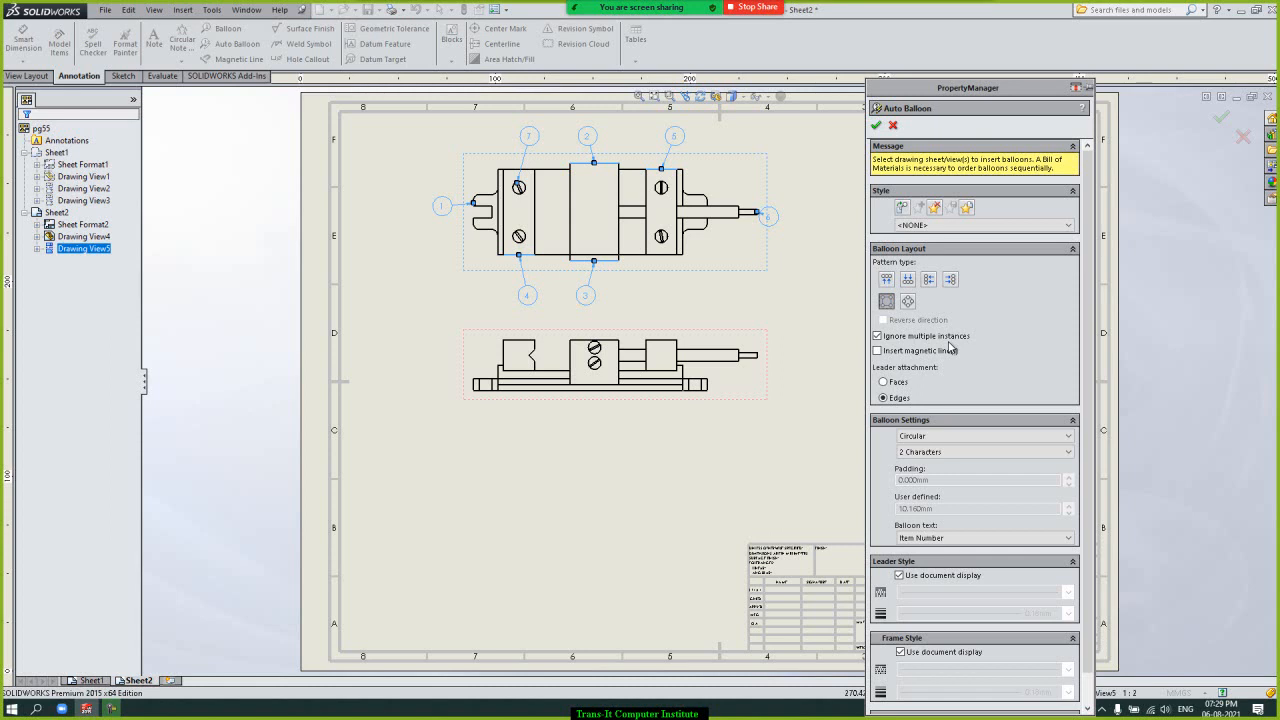
- Try the Triangle balloon style and switch the balloons back to Circular
{"action": "left_click", "coordinate": [979, 436]}
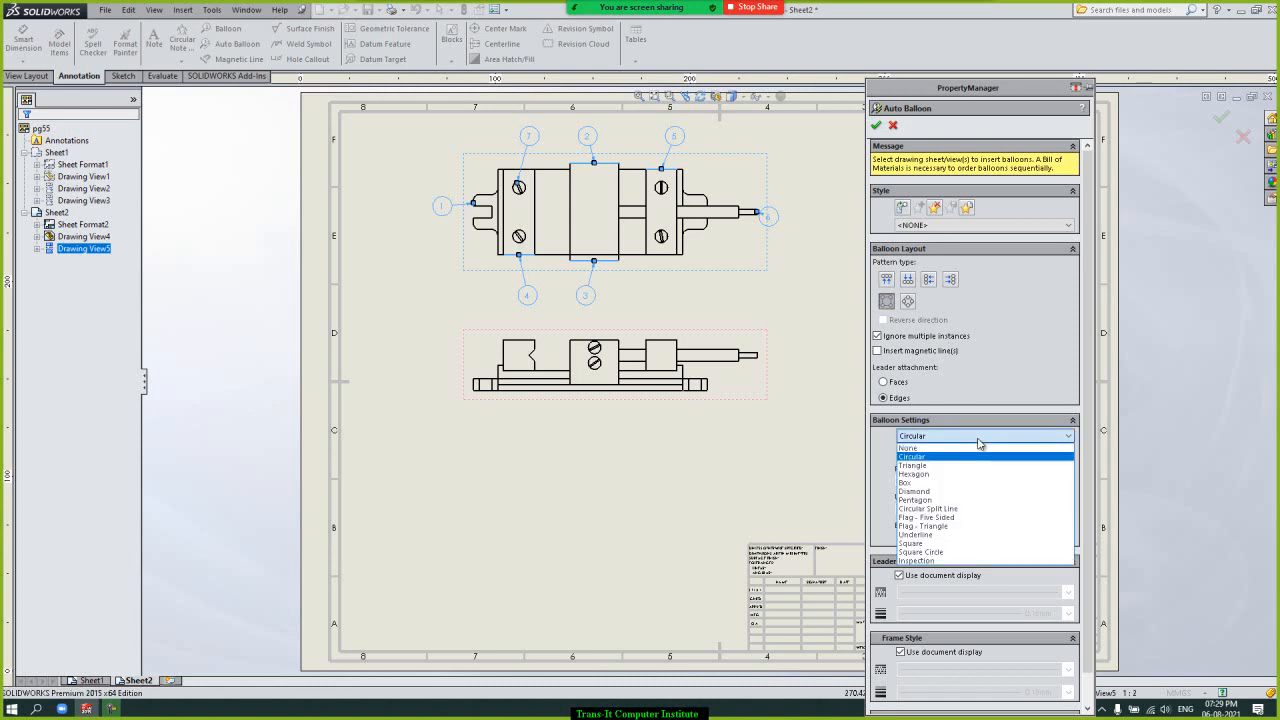
{"action": "left_click", "coordinate": [934, 466]}
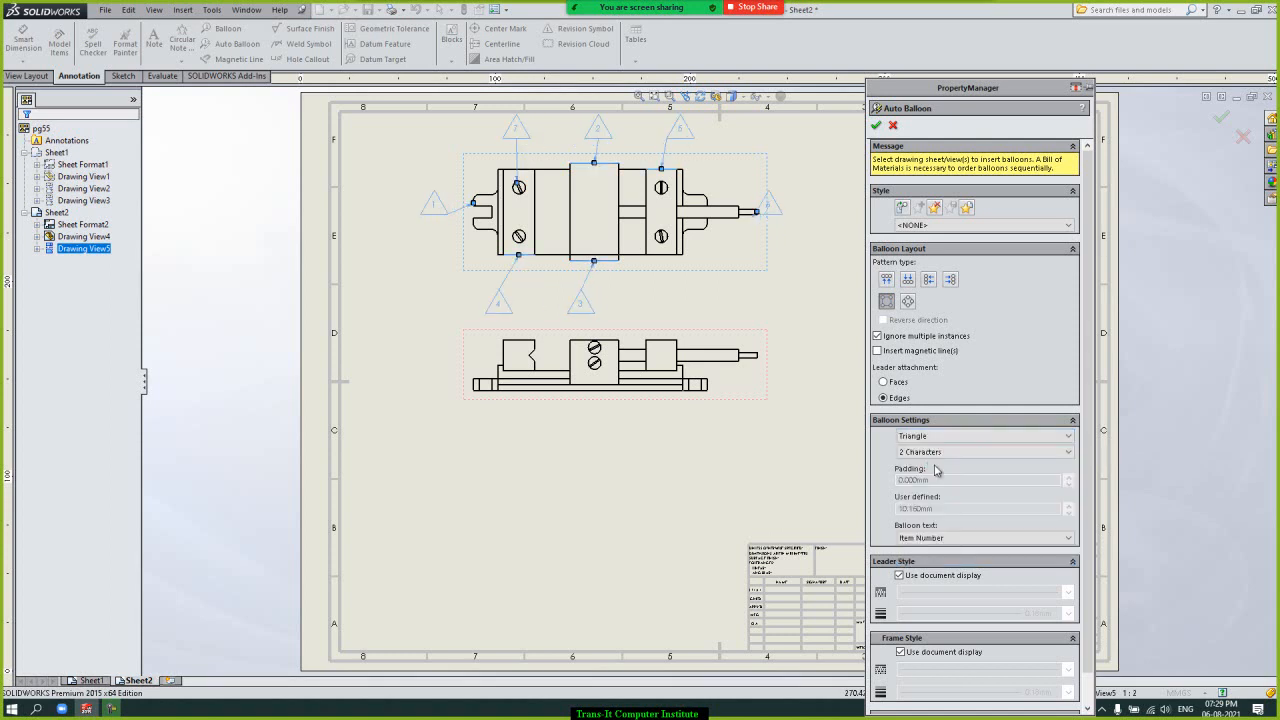
{"action": "left_click", "coordinate": [955, 441]}
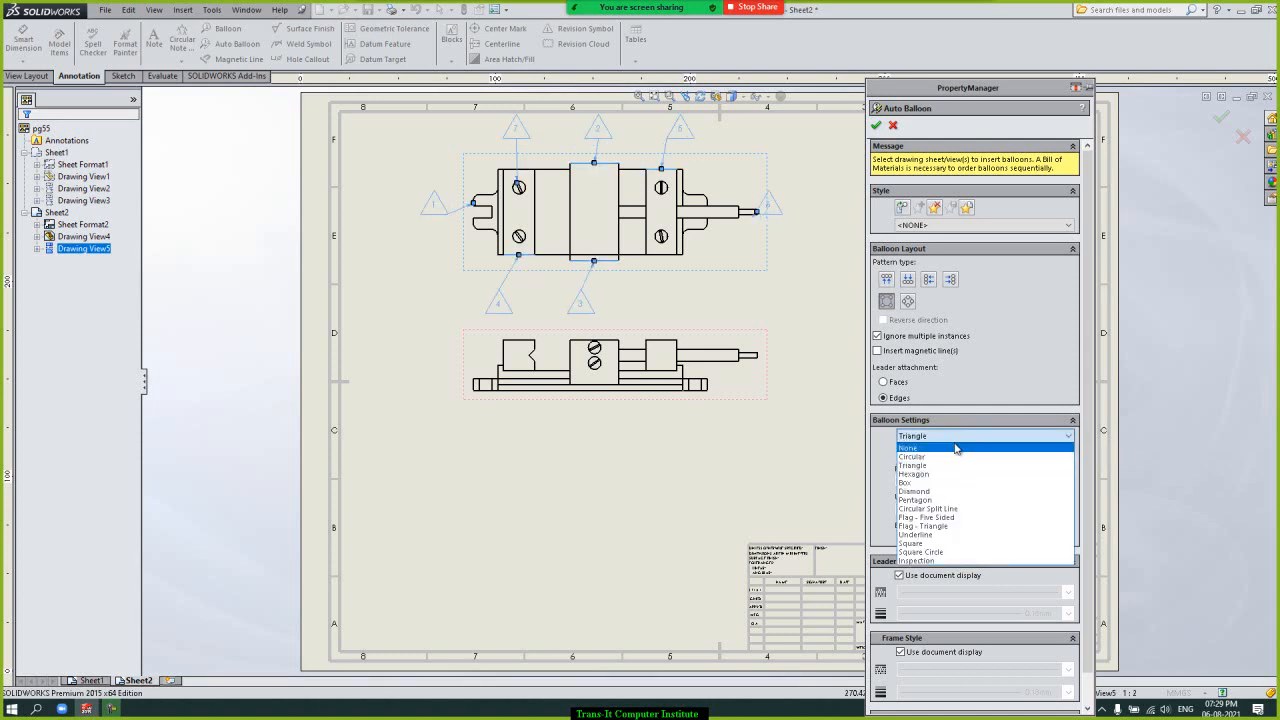
{"action": "left_click", "coordinate": [957, 457]}
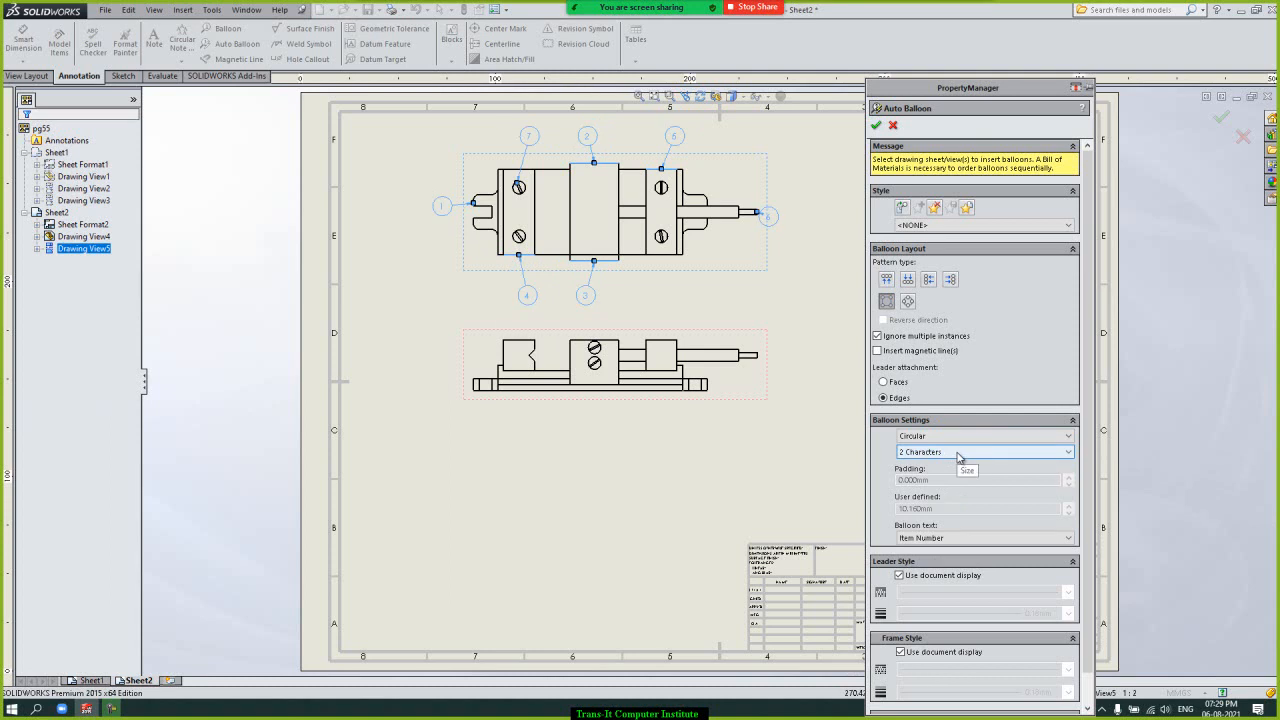
- Check the balloon text choices, keeping Item Number, and toggle the frame style's document display off and on
{"action": "left_click", "coordinate": [985, 542]}
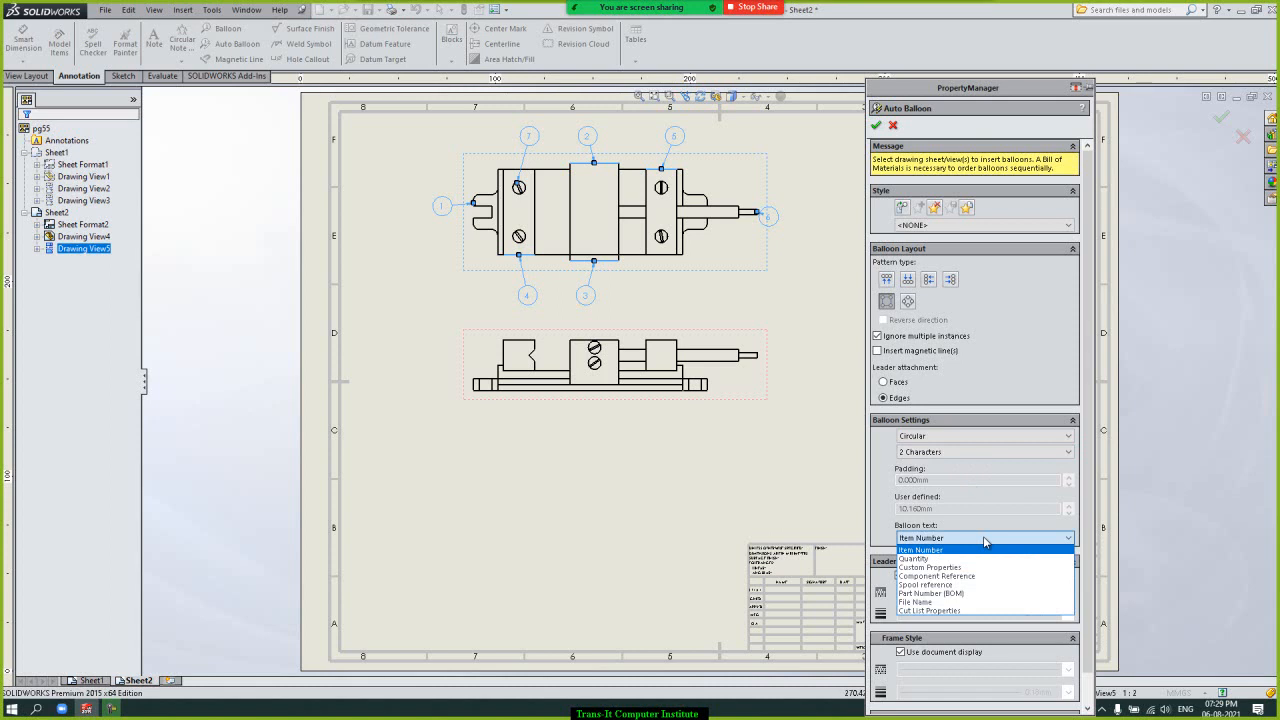
{"action": "left_click", "coordinate": [985, 542]}
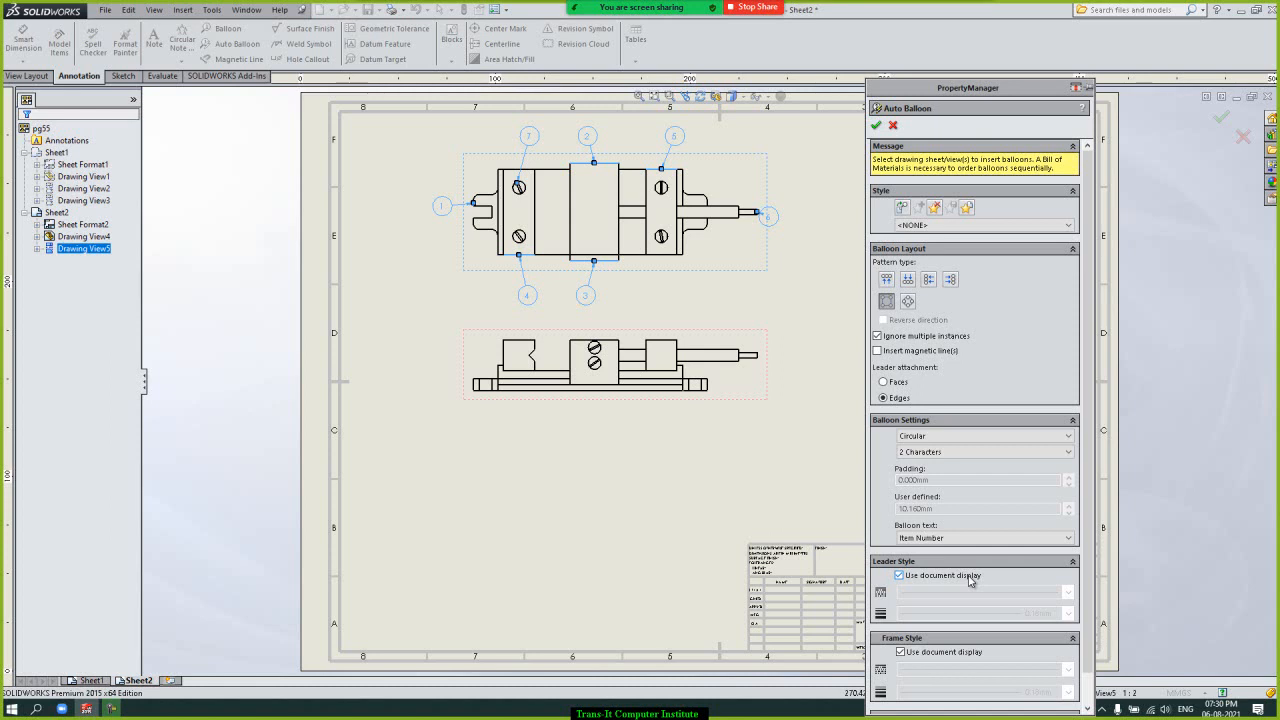
{"action": "left_click", "coordinate": [929, 655]}
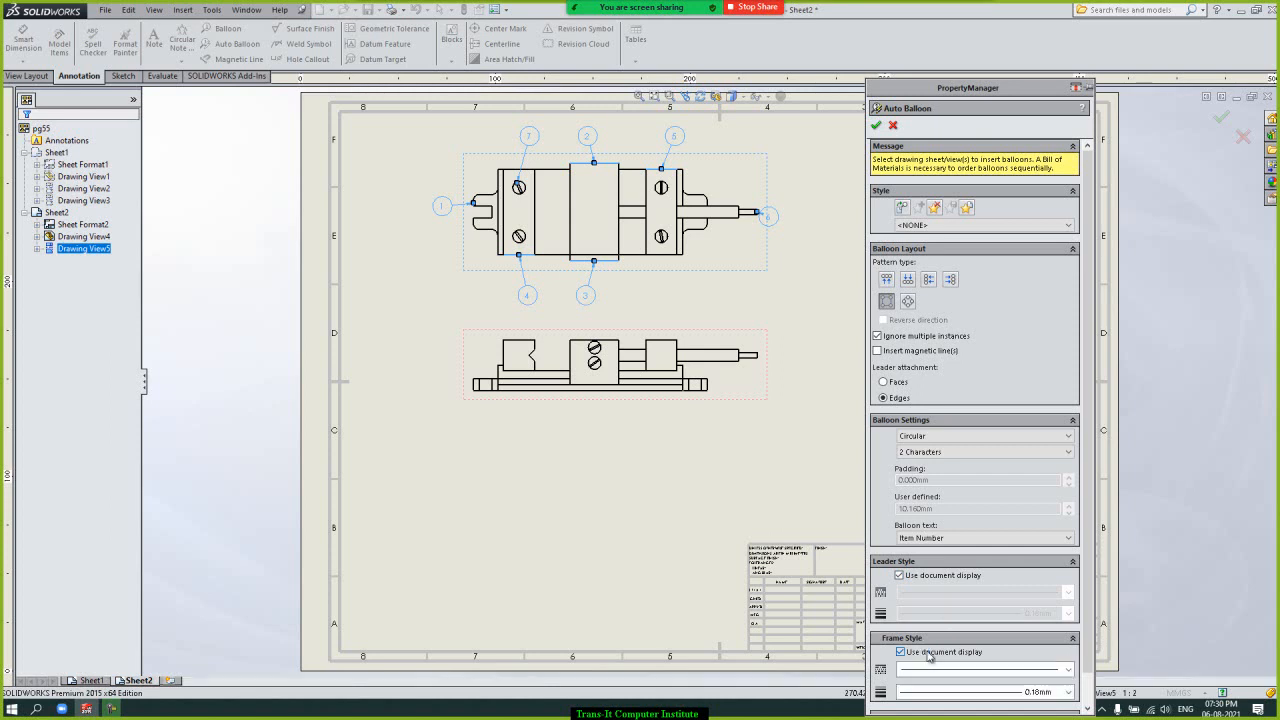
{"action": "left_click", "coordinate": [929, 655]}
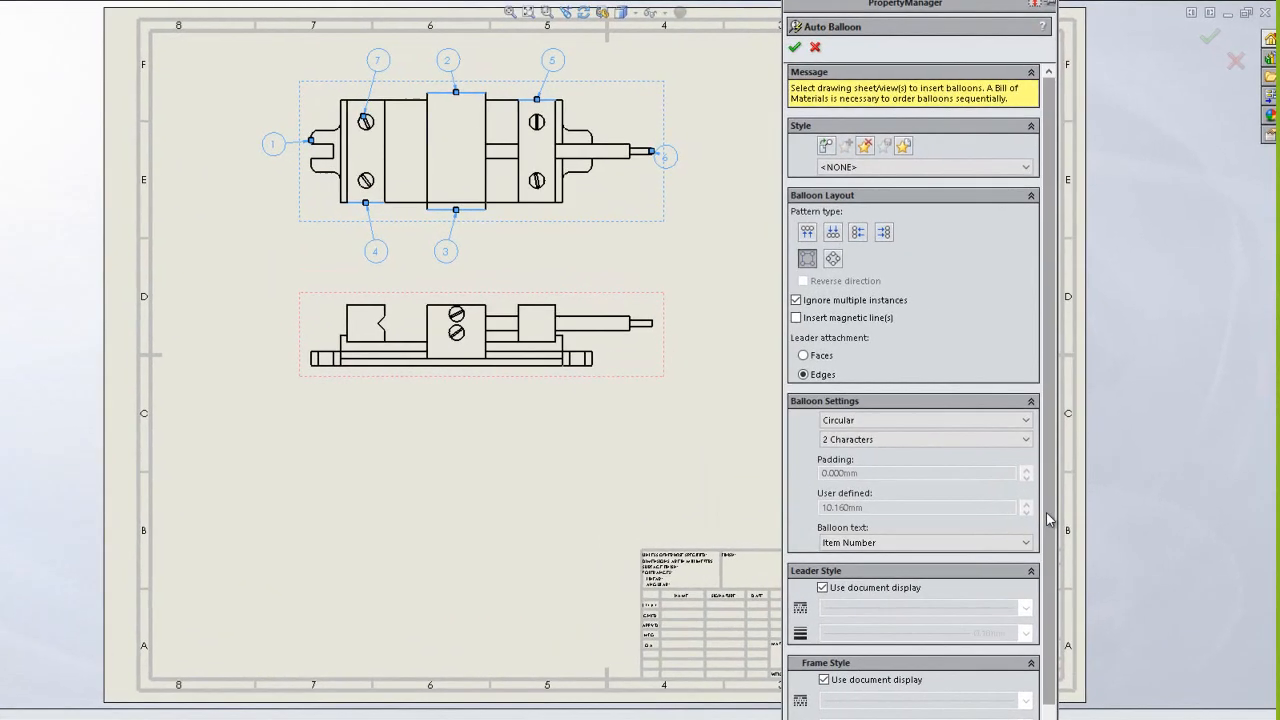
- Insert the circular item-number balloons around the upper vise view in the square layout
{"action": "left_click_drag", "start_coordinate": [1088, 516], "coordinate": [1052, 677]}
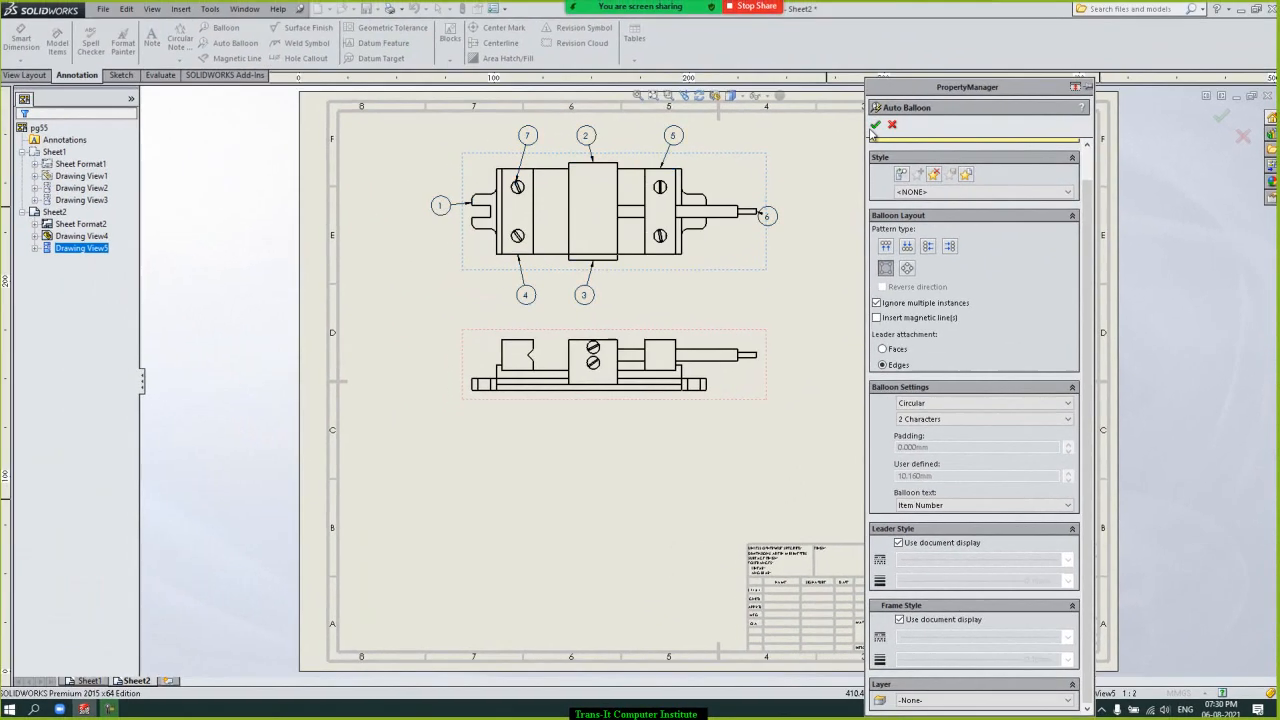
{"action": "left_click", "coordinate": [793, 47]}
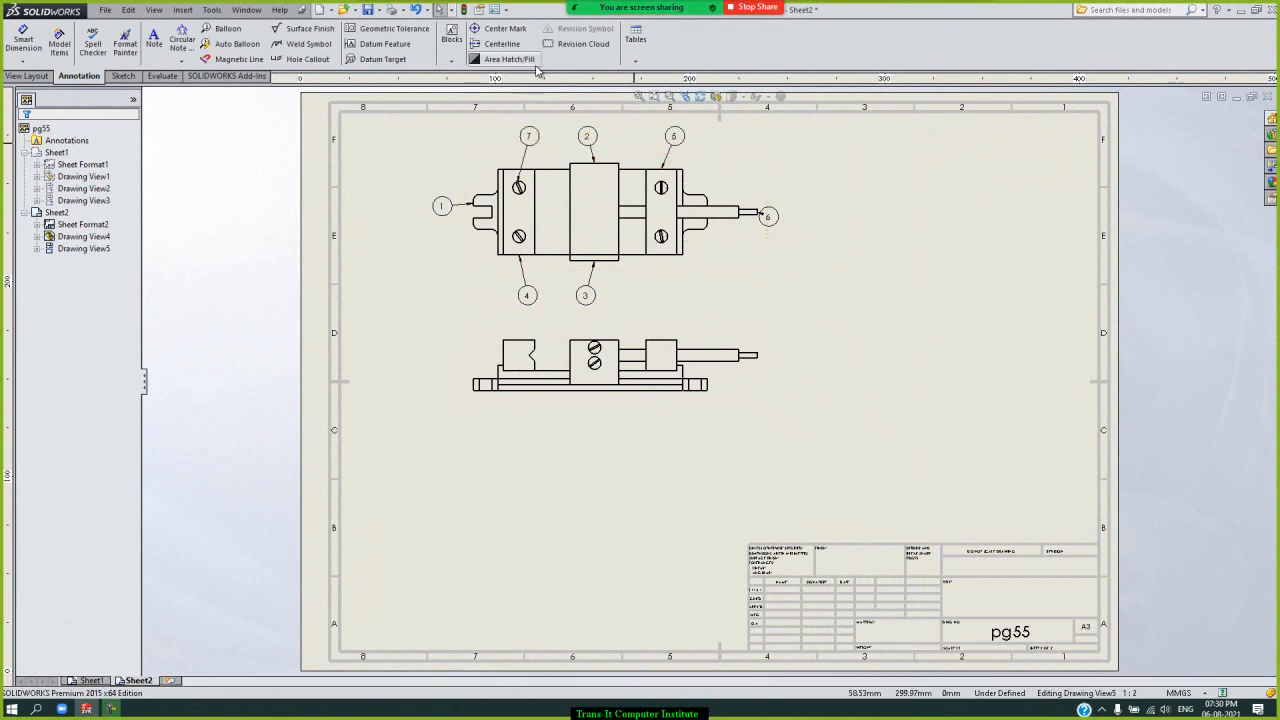
- Insert a top-level bill of materials for the upper vise view with the bom-standard template, placed just above the title block
{"action": "left_click", "coordinate": [633, 60]}
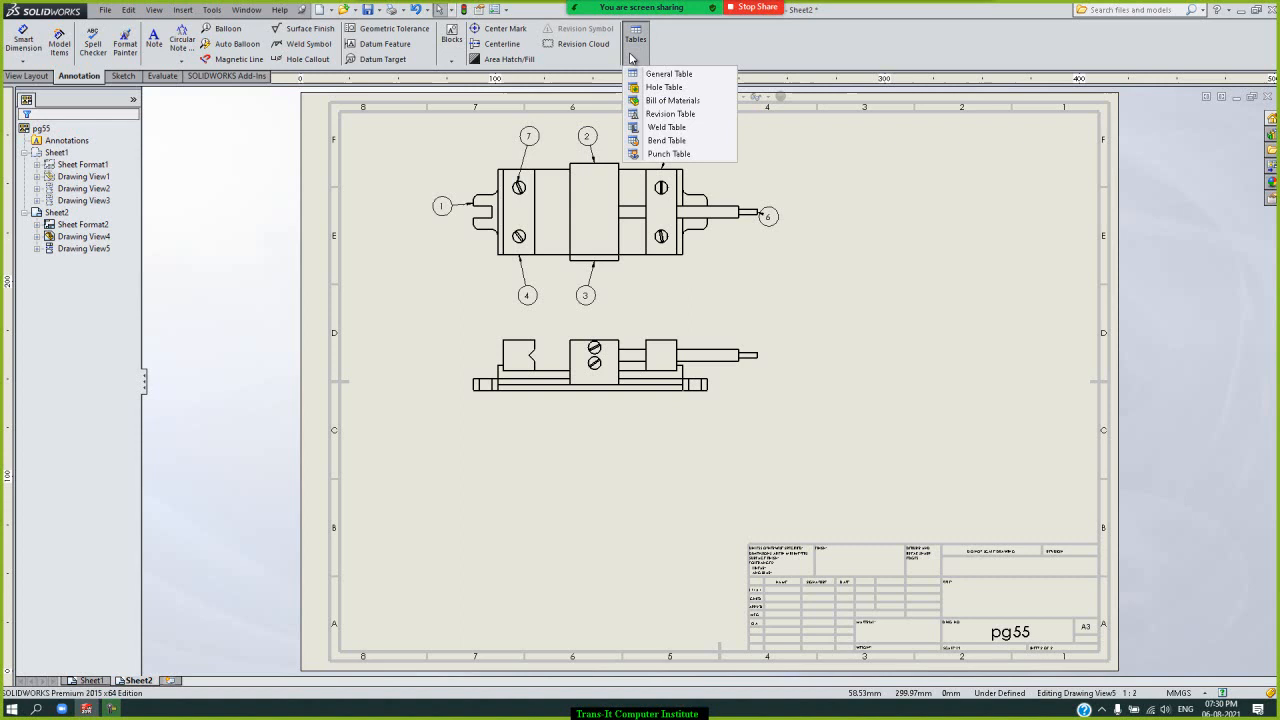
{"action": "left_click", "coordinate": [670, 101]}
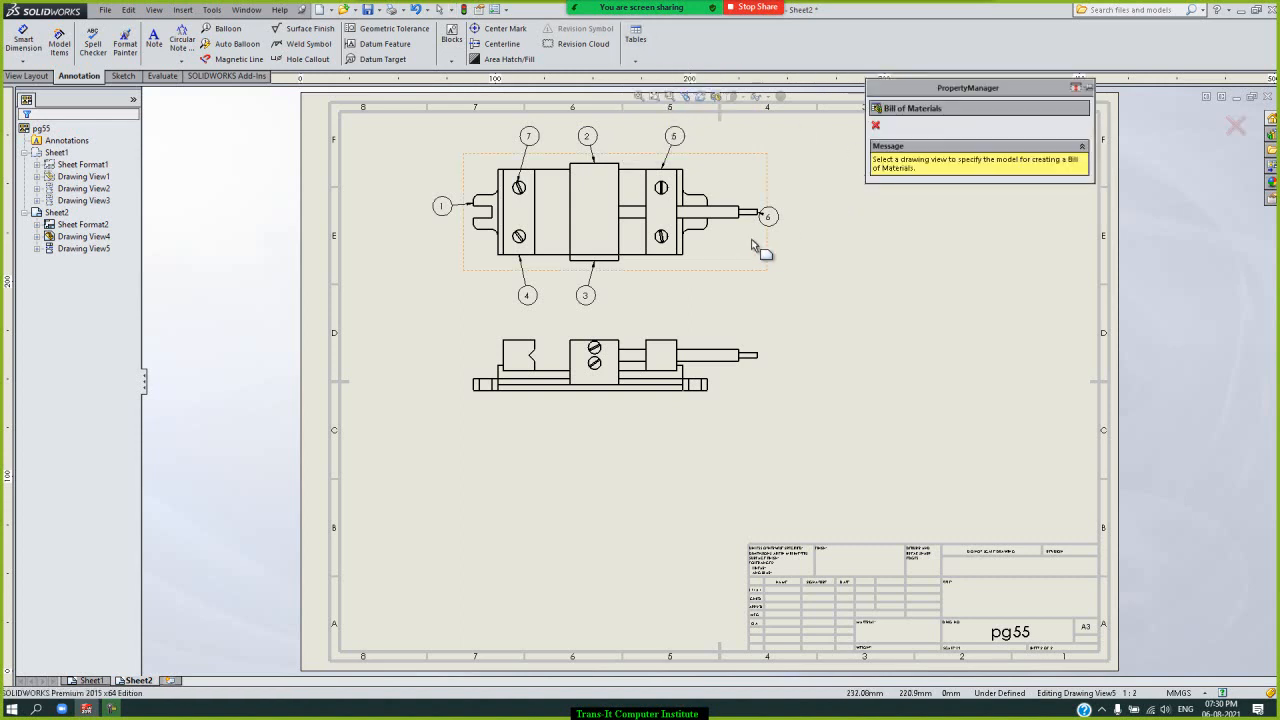
{"action": "left_click", "coordinate": [740, 190]}
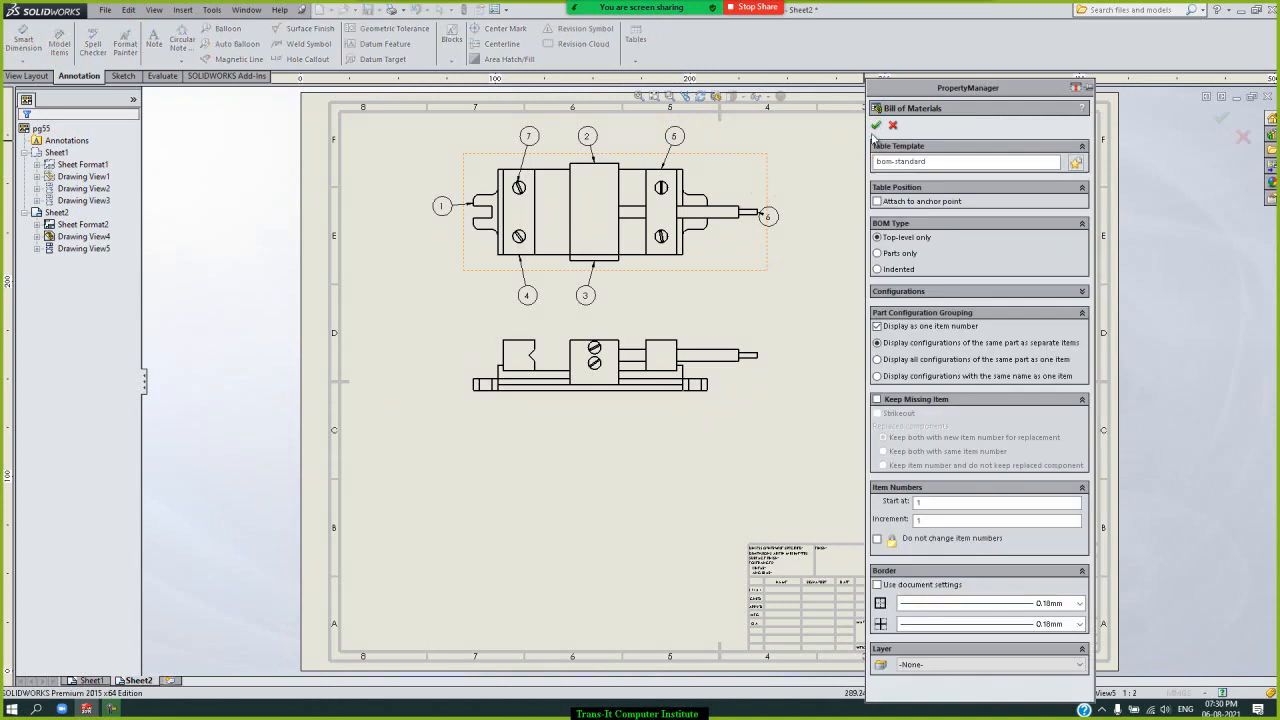
{"action": "left_click", "coordinate": [876, 125]}
{"action": "left_click", "coordinate": [786, 148]}
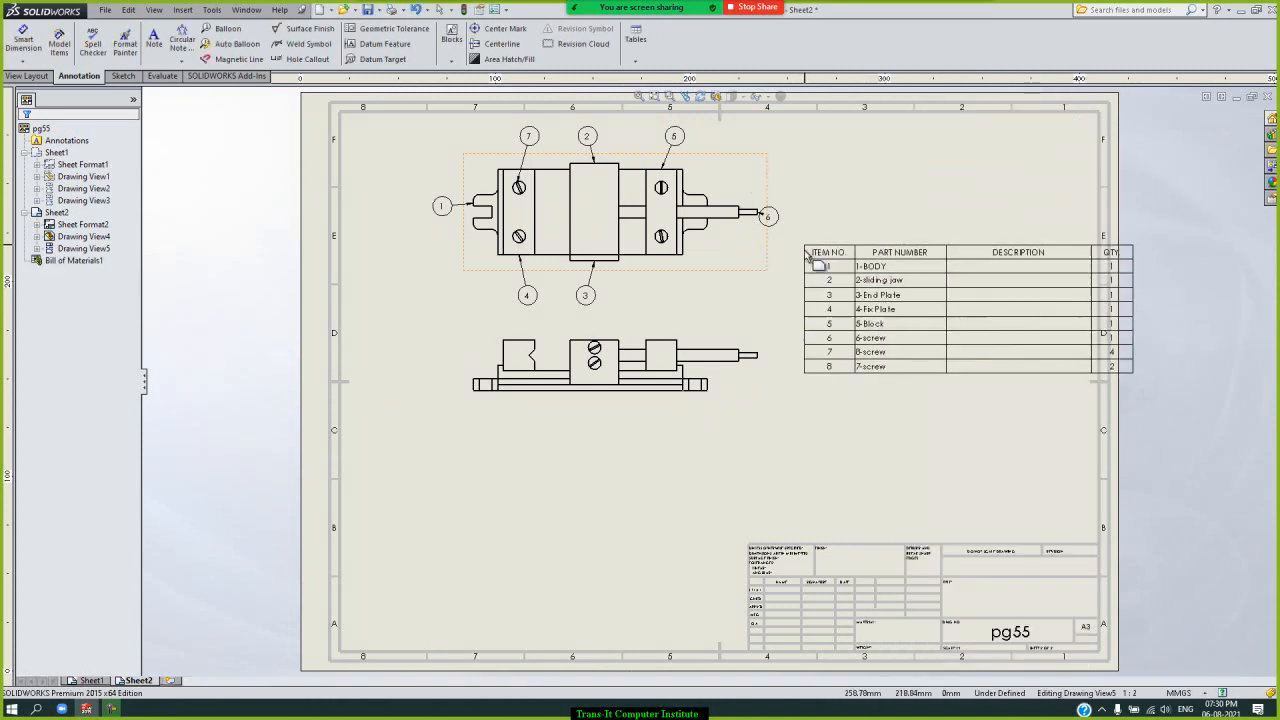
{"action": "left_click", "coordinate": [750, 389]}
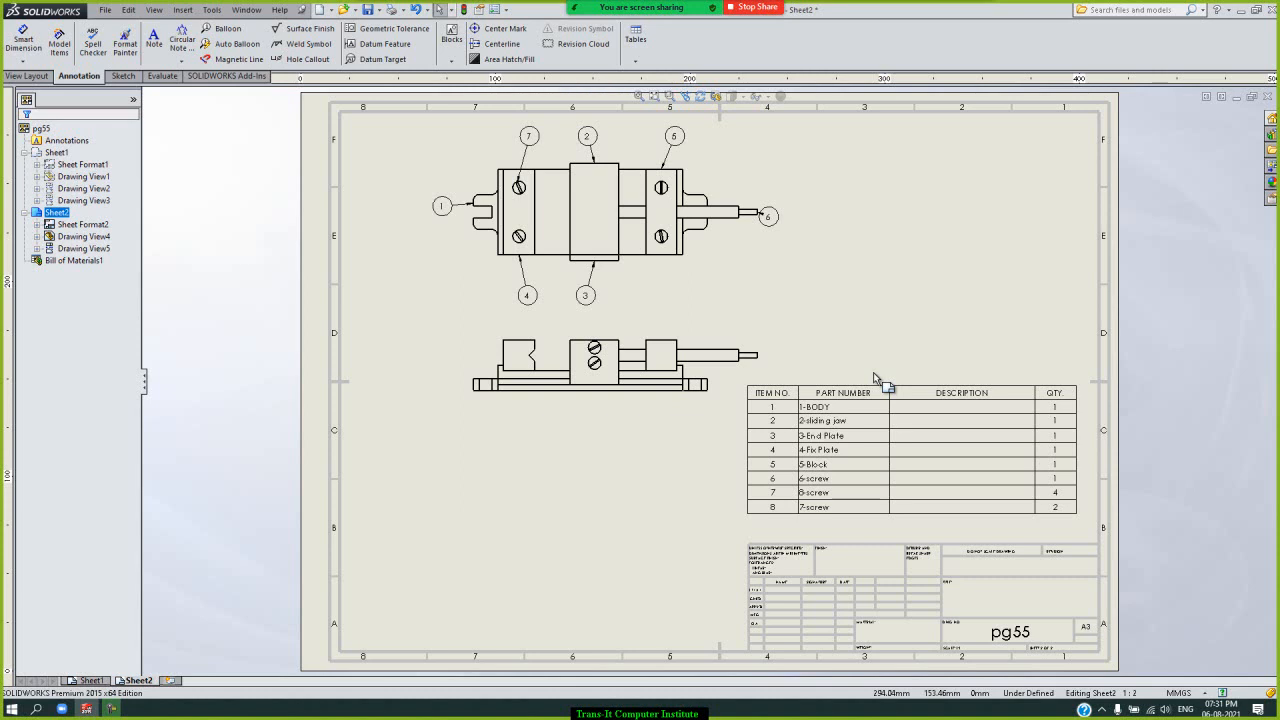
- Attach a circular item-number balloon to the lower vise view's sliding-jaw screw and place it below the view
{"action": "left_click", "coordinate": [856, 437]}
{"action": "left_click", "coordinate": [228, 32]}
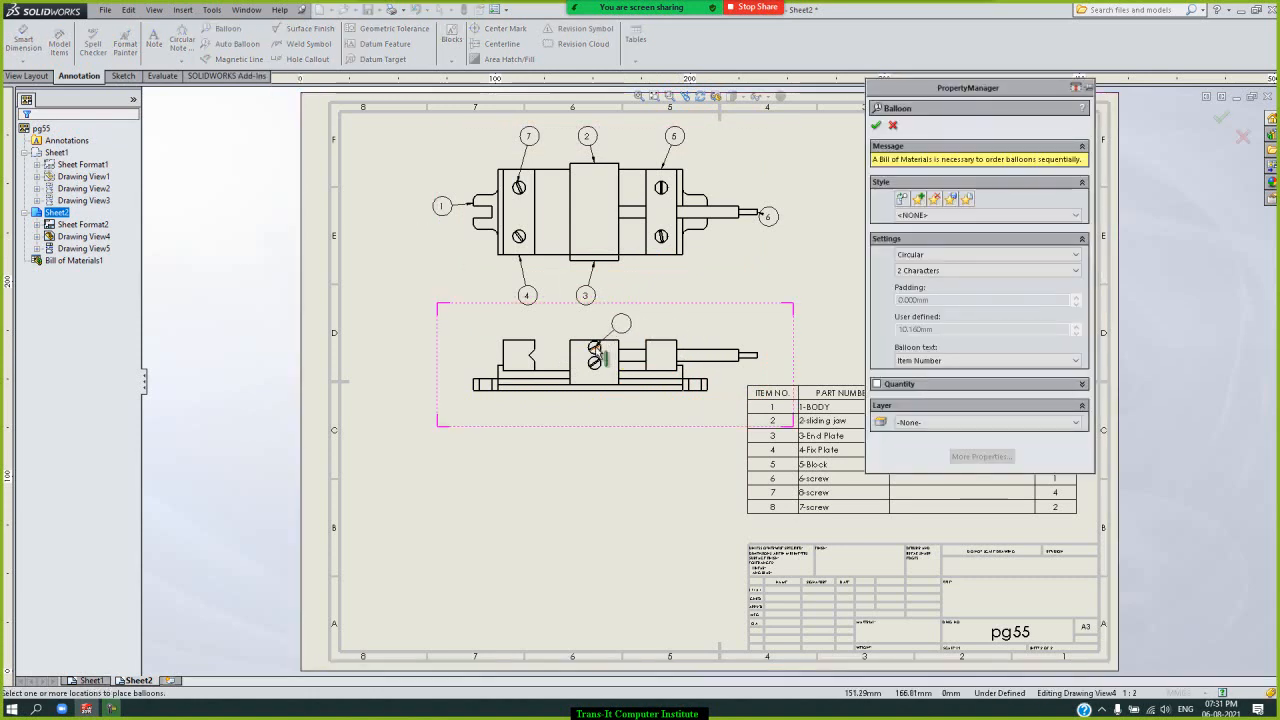
{"action": "left_click", "coordinate": [614, 337]}
{"action": "left_click", "coordinate": [549, 446]}
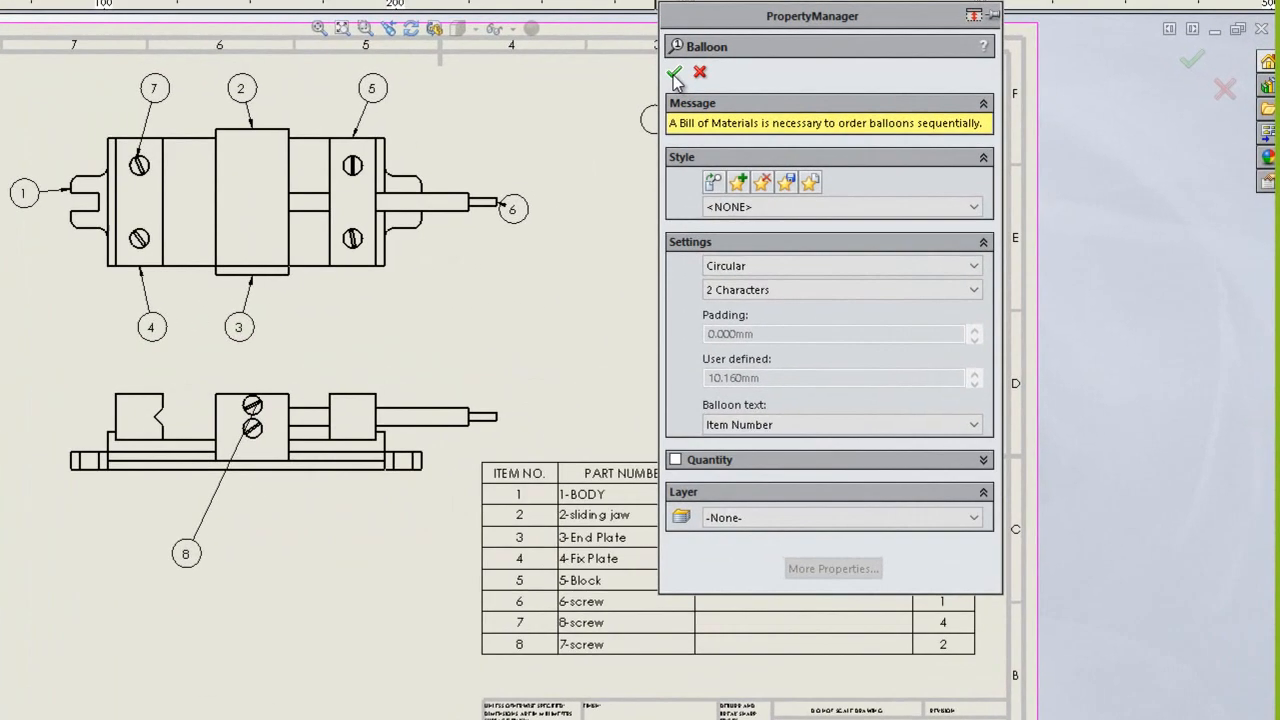
{"action": "left_click", "coordinate": [674, 74]}
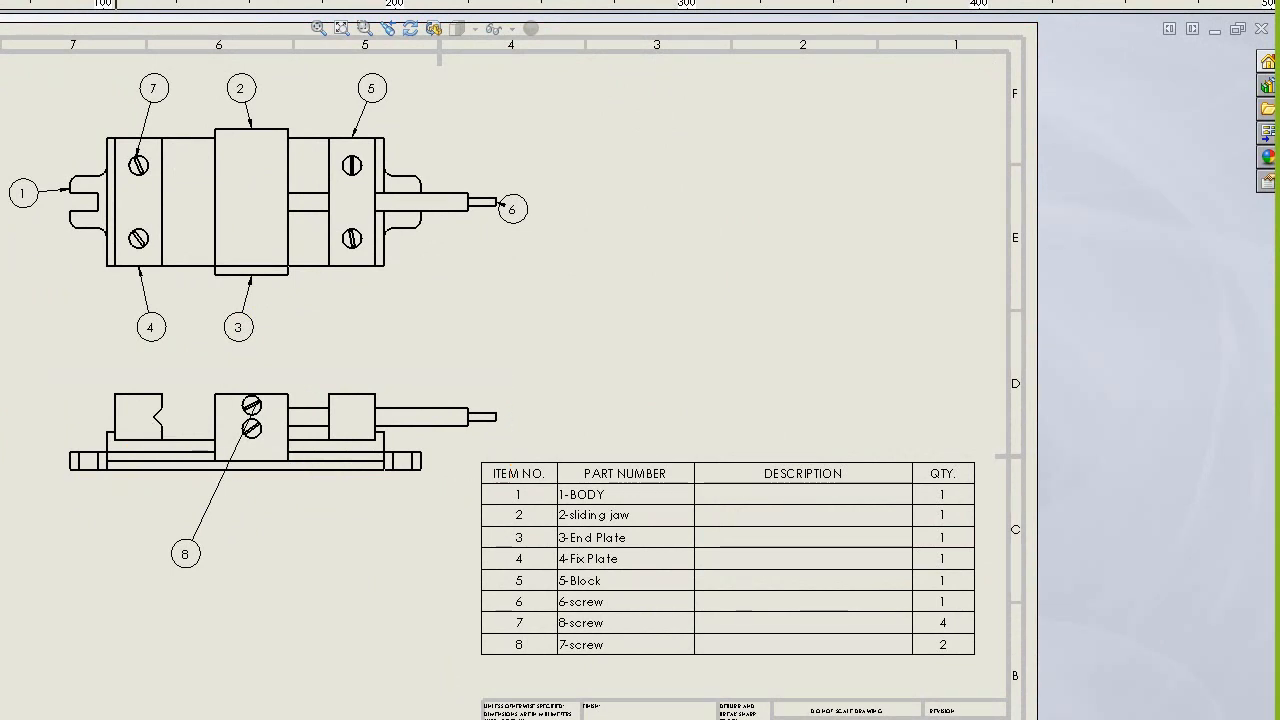
- Add a circular item-number balloon for the fix plate in the lower vise view, placed below the view
{"action": "left_click", "coordinate": [40, 36]}
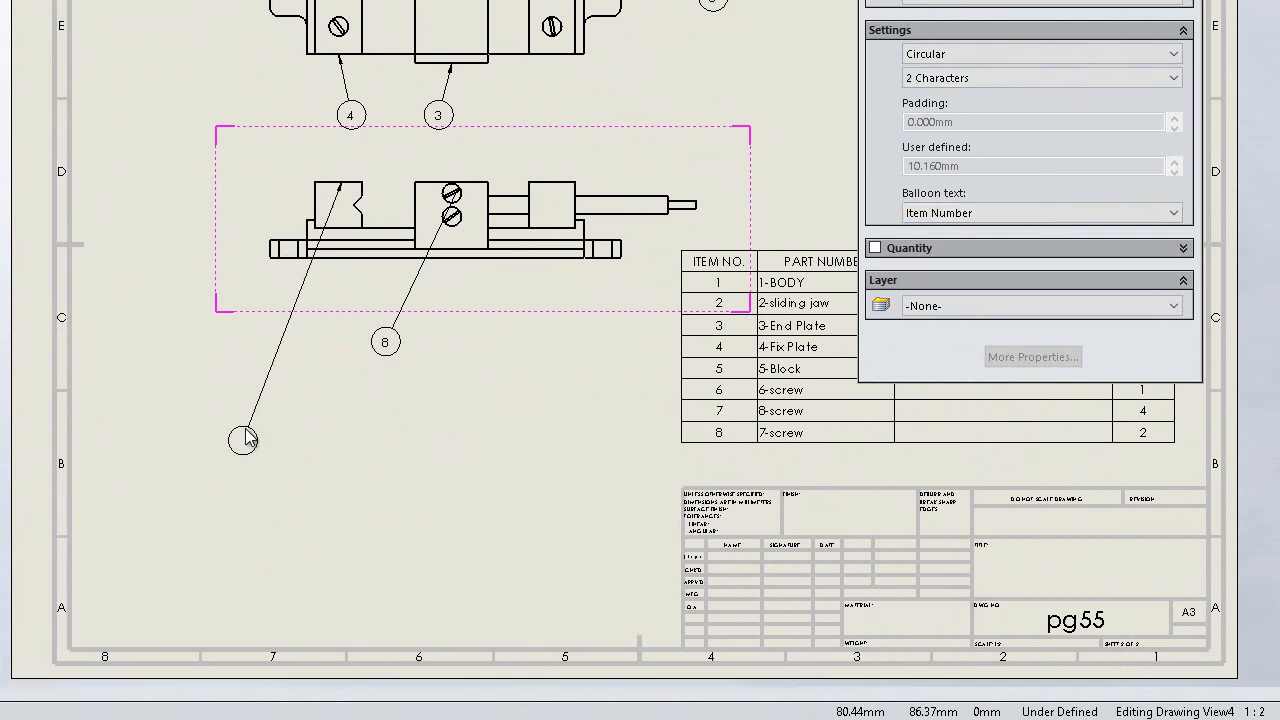
{"action": "left_click", "coordinate": [183, 397]}
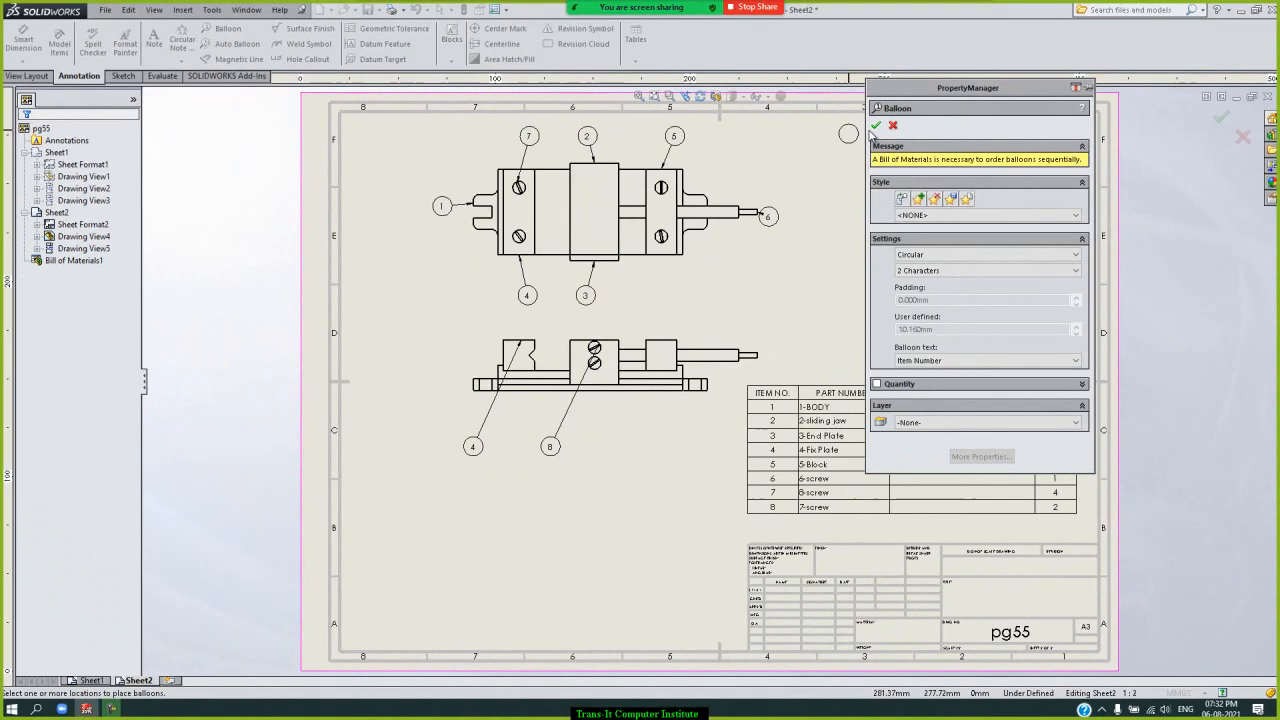
{"action": "left_click", "coordinate": [762, 48]}
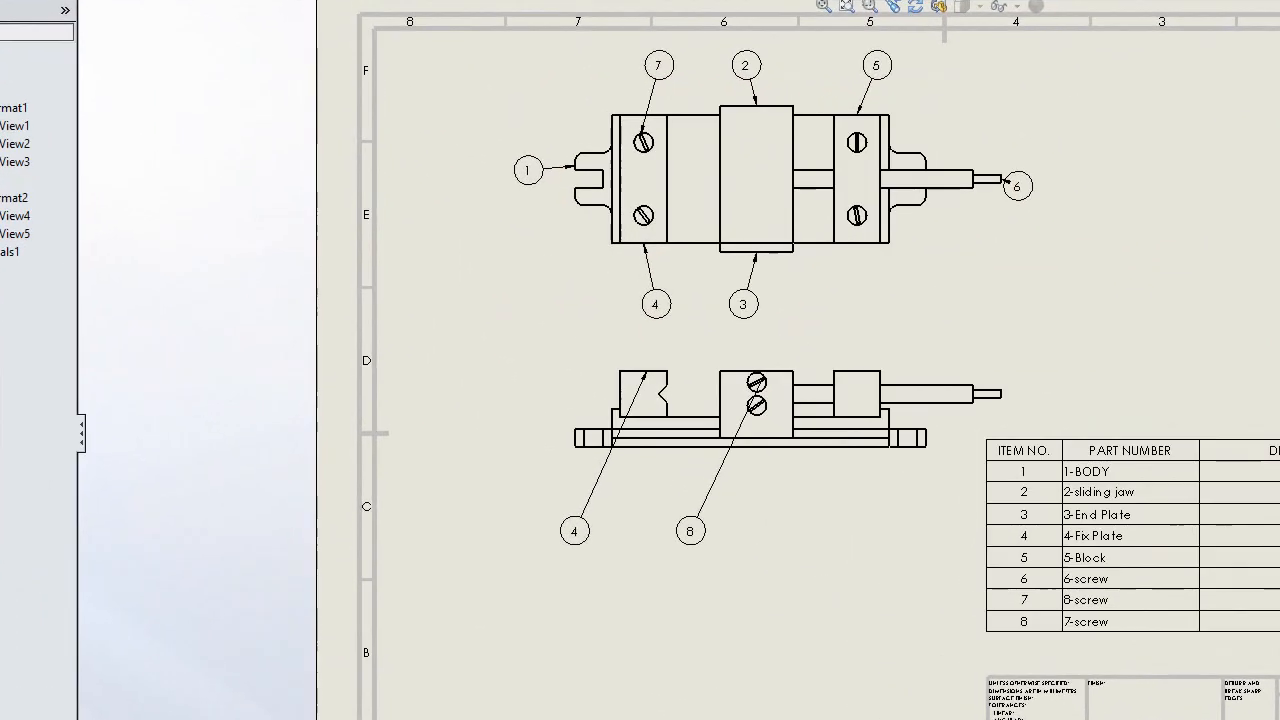
- Set the document's annotation text height to 5 mm, keeping the Century Gothic Regular font
{"action": "left_click", "coordinate": [182, 0]}
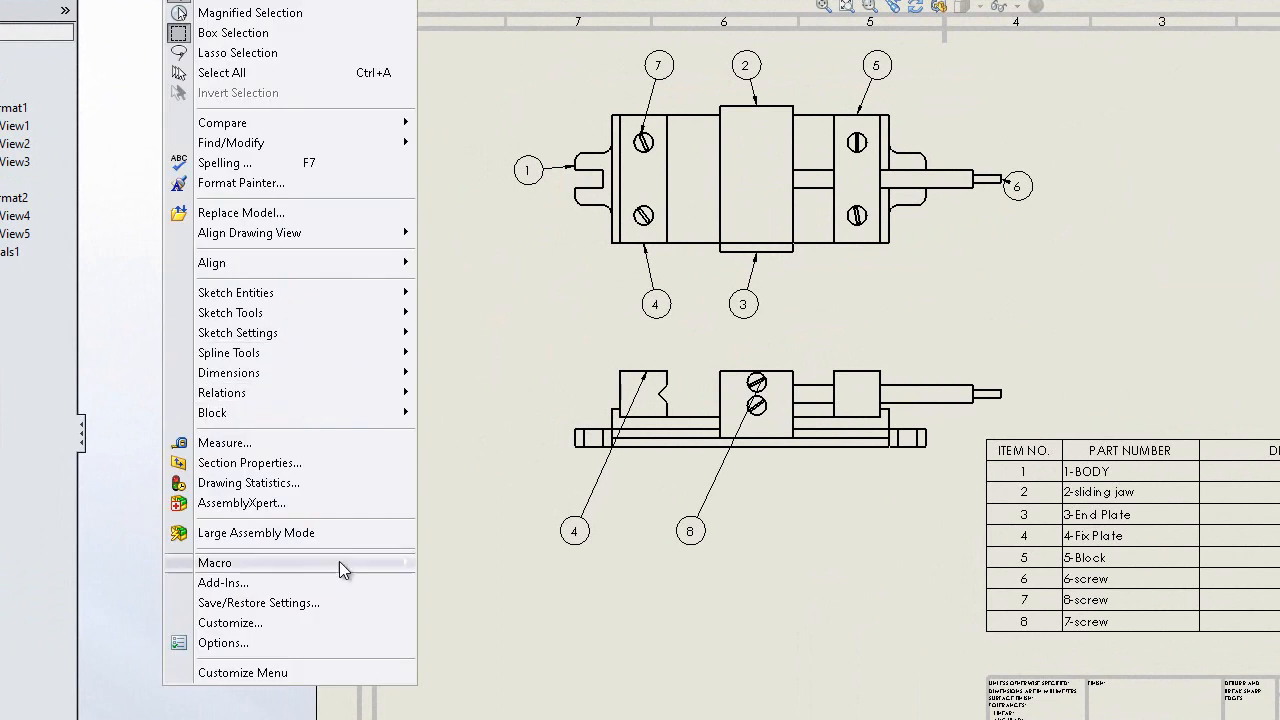
{"action": "left_click", "coordinate": [303, 644]}
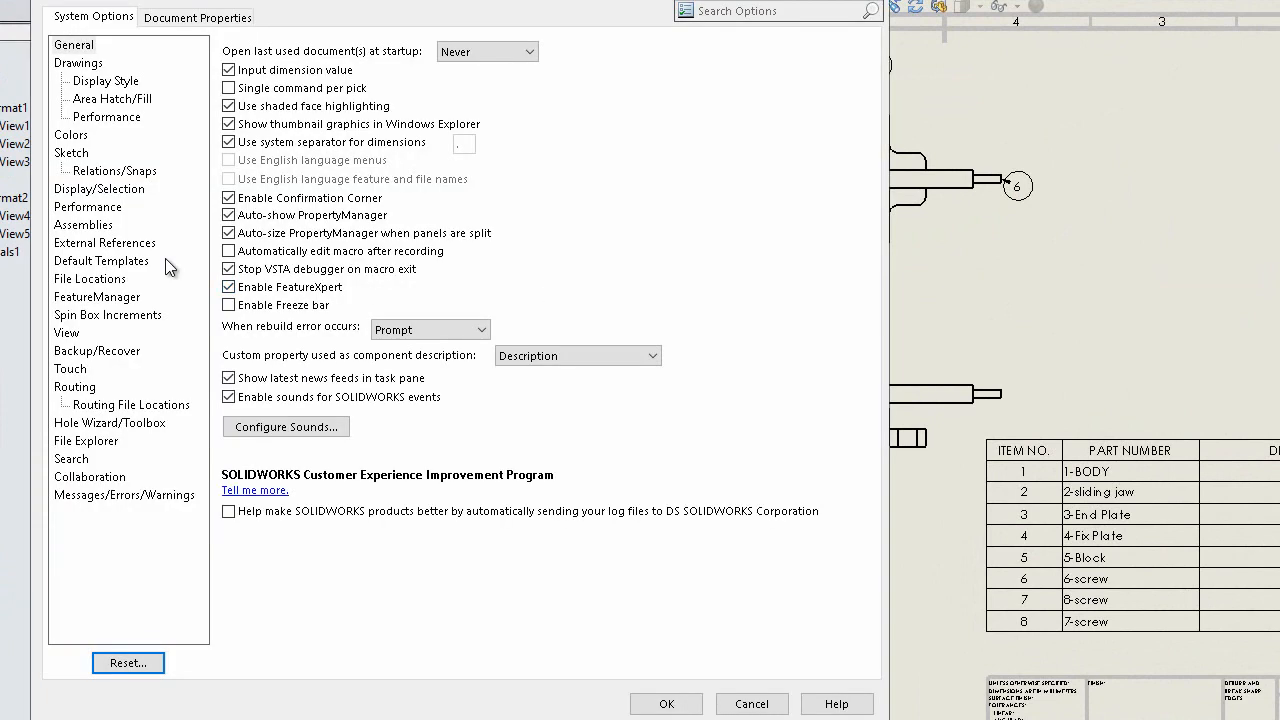
{"action": "left_click", "coordinate": [195, 20]}
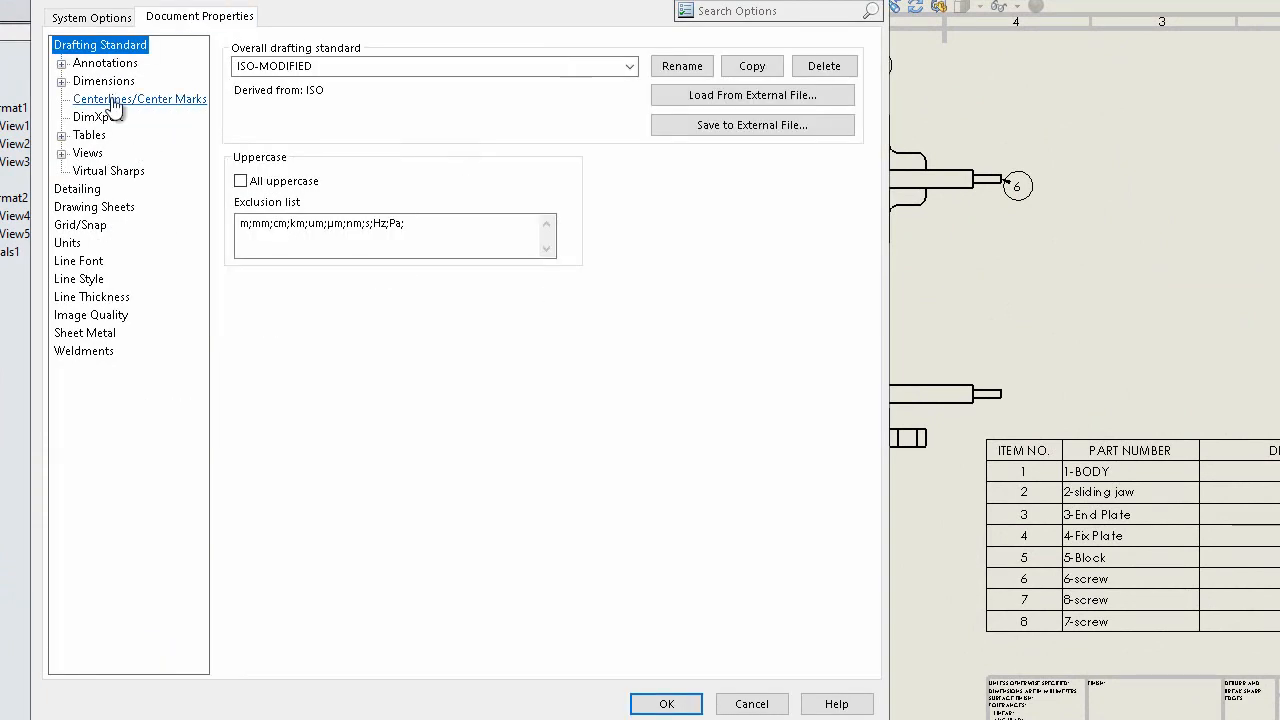
{"action": "left_click", "coordinate": [116, 67]}
{"action": "left_click", "coordinate": [61, 64]}
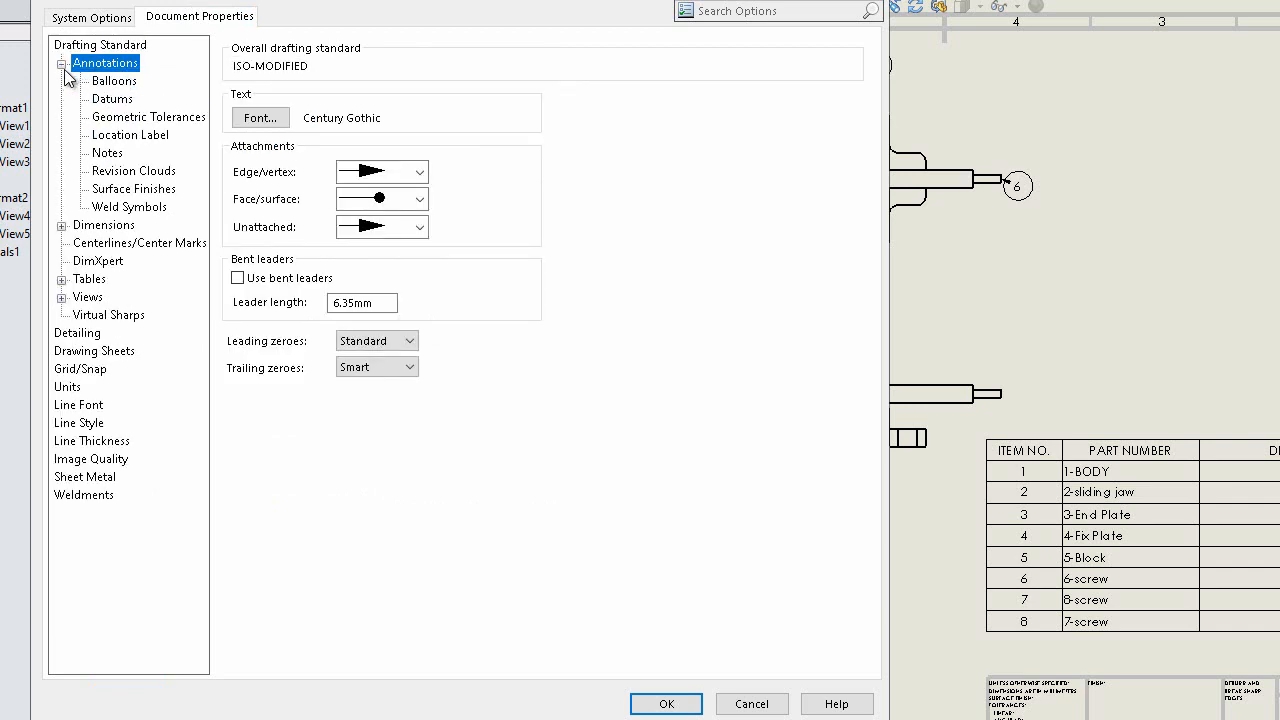
{"action": "left_click", "coordinate": [61, 64]}
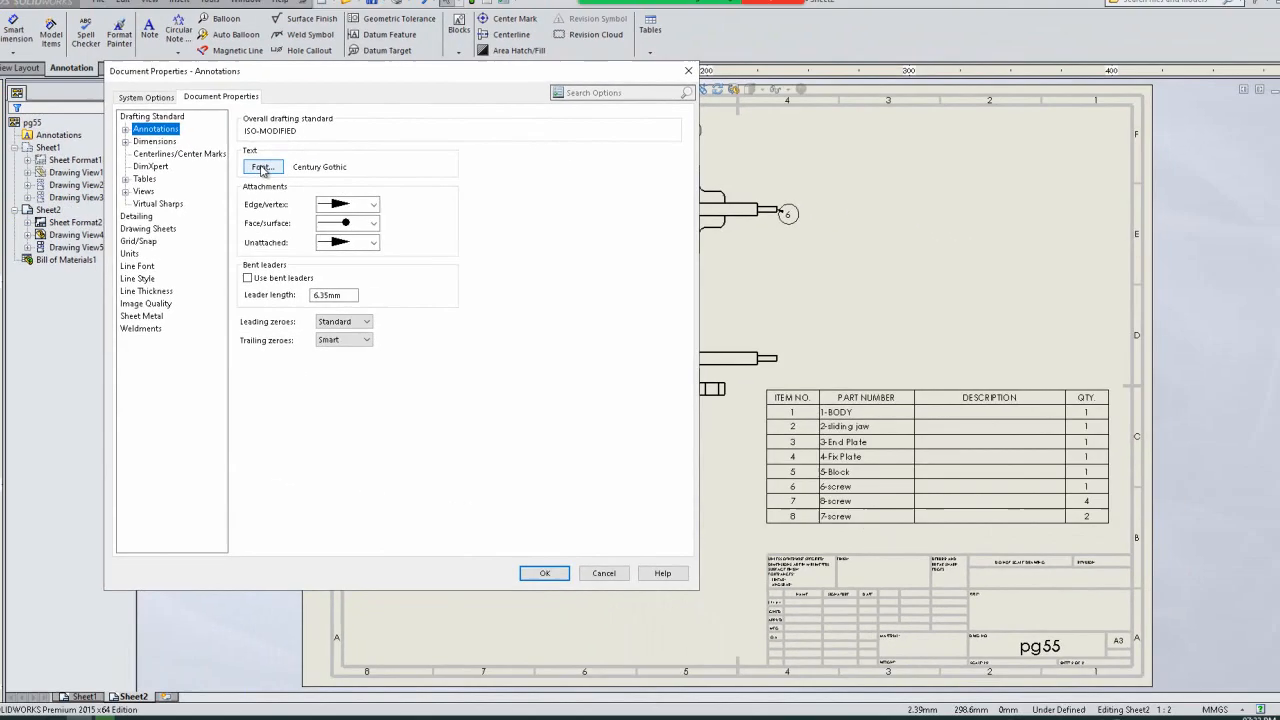
{"action": "left_click", "coordinate": [258, 119]}
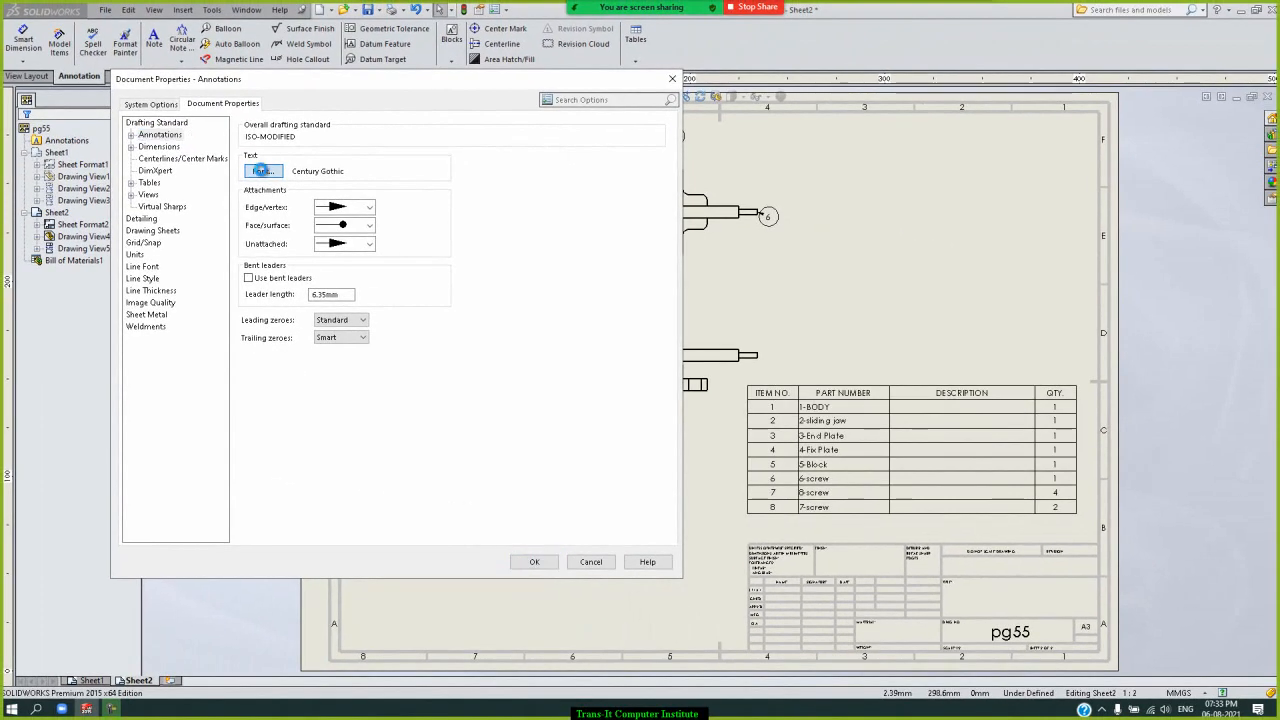
{"action": "double_click", "coordinate": [488, 270]}
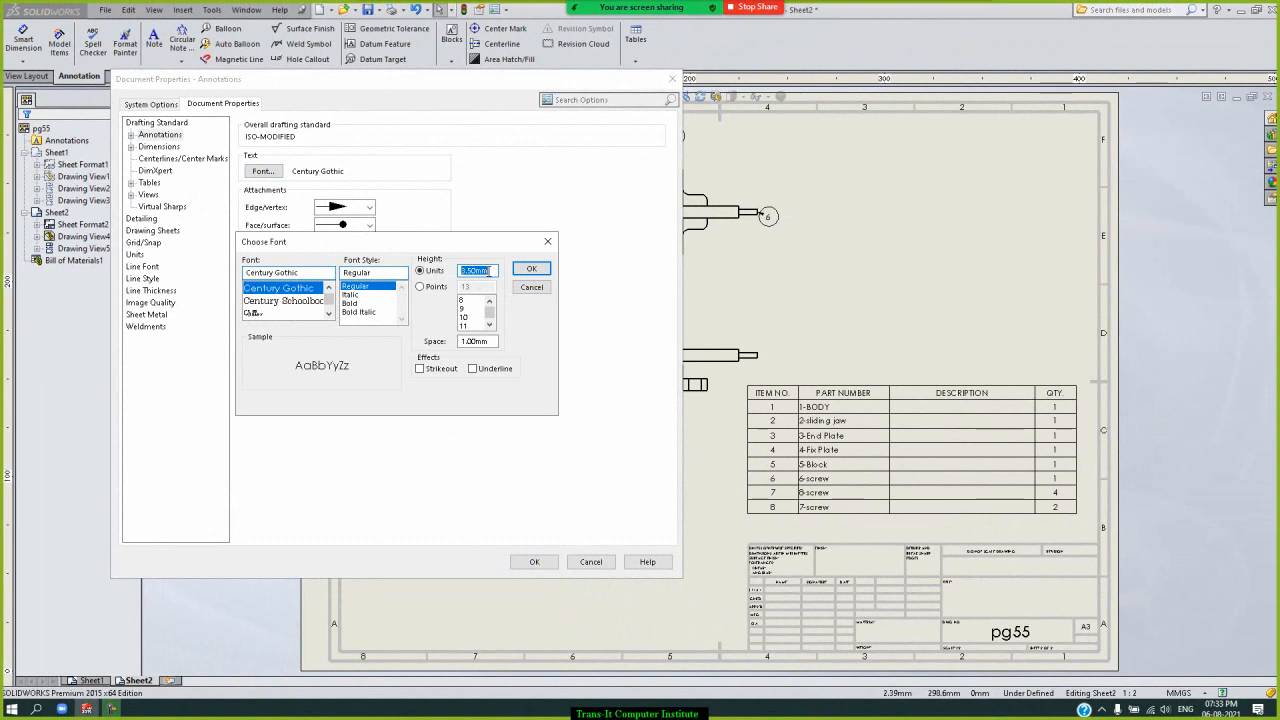
{"action": "type", "text": "5"}
{"action": "left_click", "coordinate": [531, 269]}
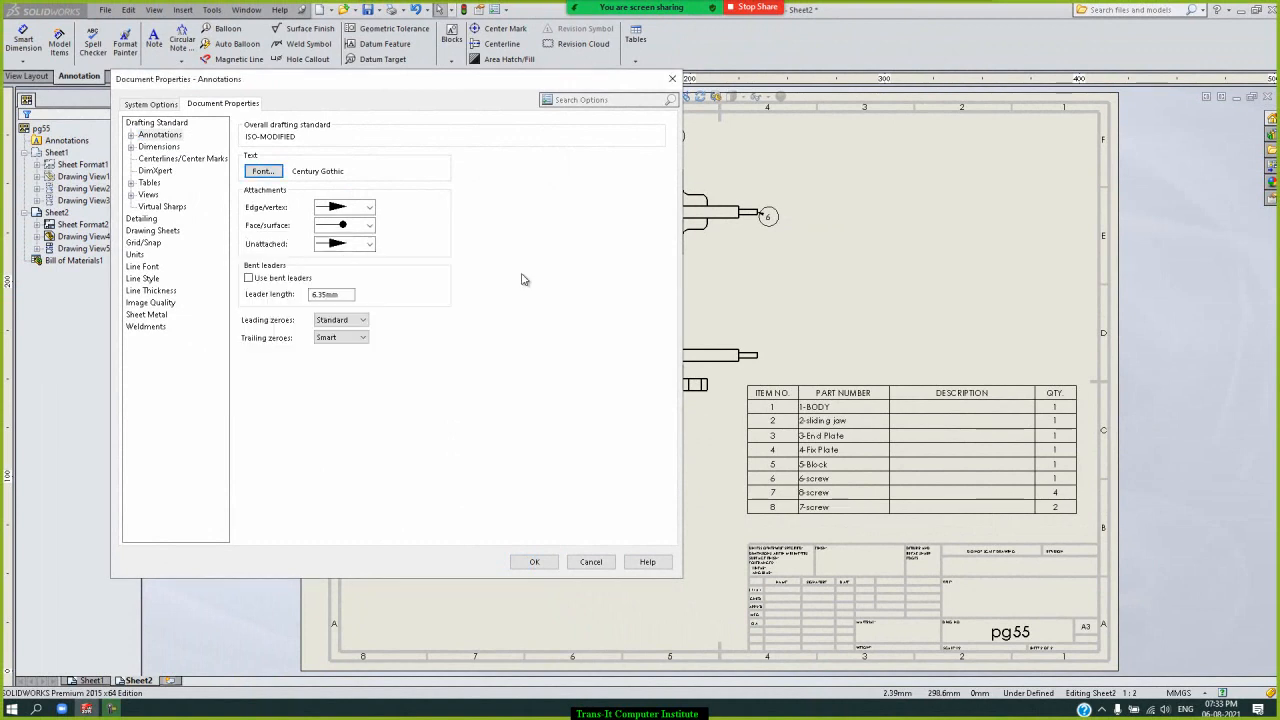
{"action": "left_click", "coordinate": [536, 562]}
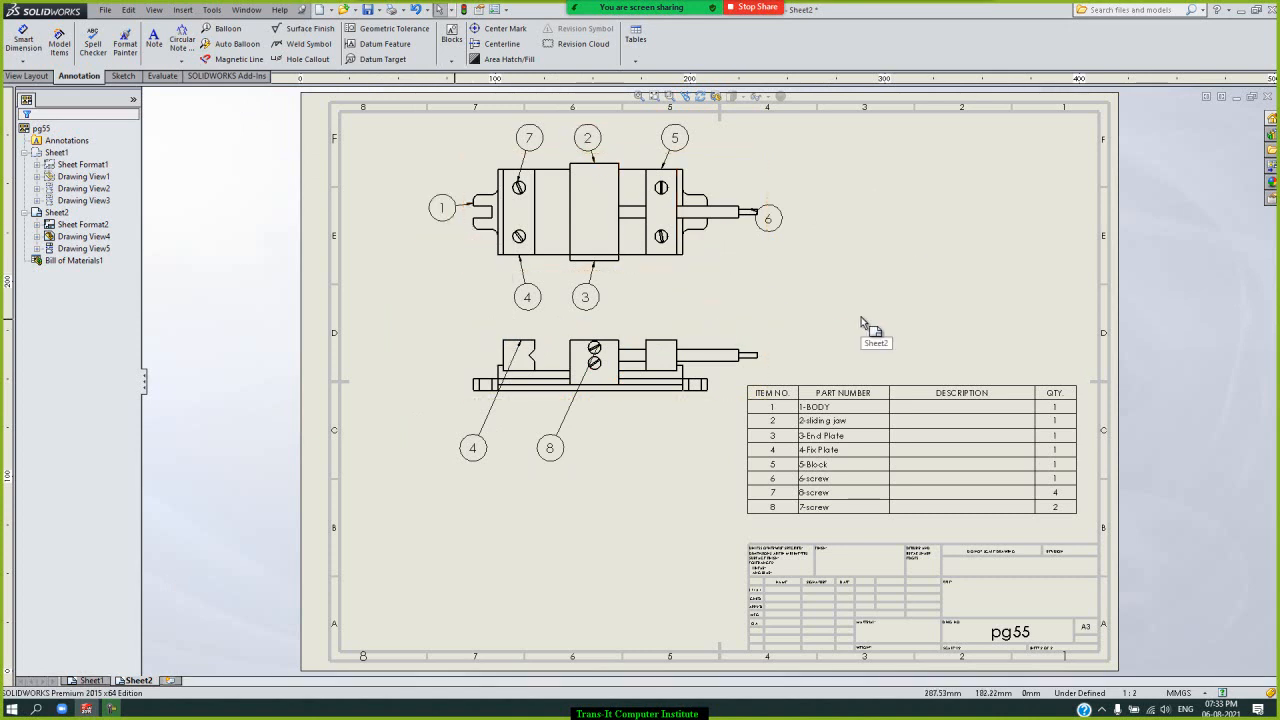
- Insert a horizontal magnetic line with equal spacing between the upper and lower vise views
{"action": "left_click", "coordinate": [240, 59]}
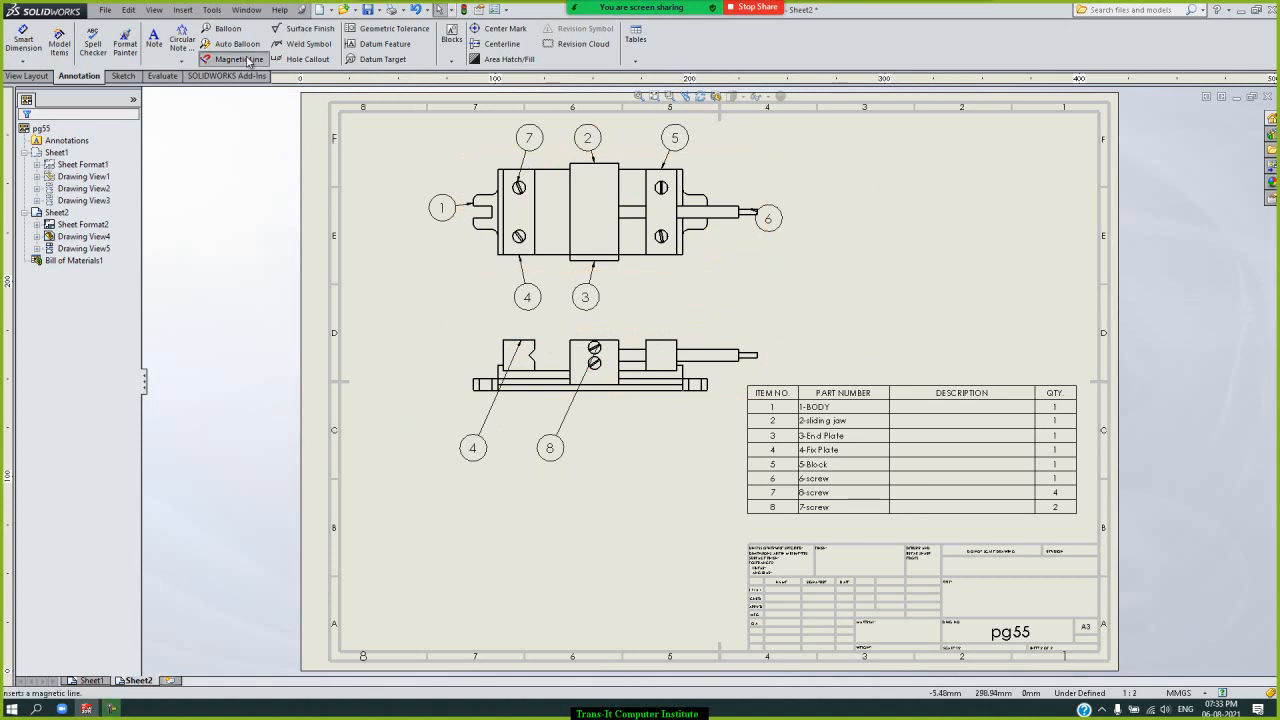
{"action": "left_click", "coordinate": [429, 318]}
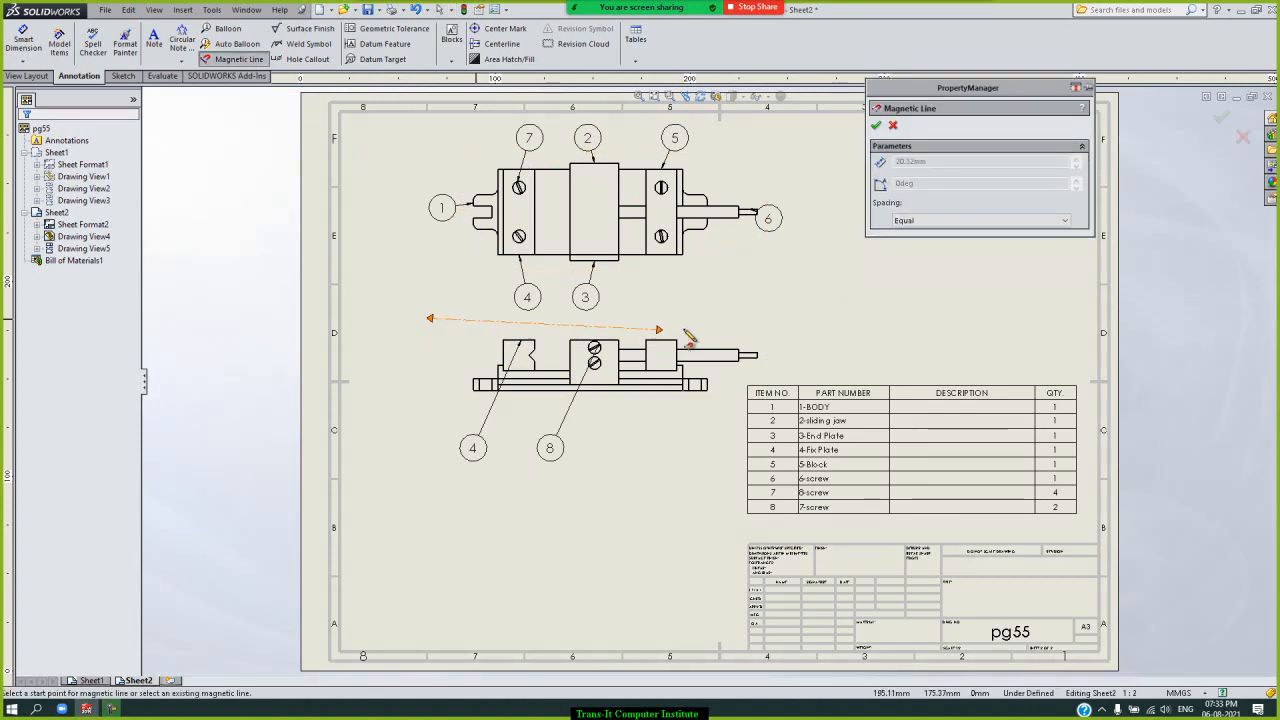
{"action": "left_click", "coordinate": [813, 318]}
{"action": "left_click", "coordinate": [876, 127]}
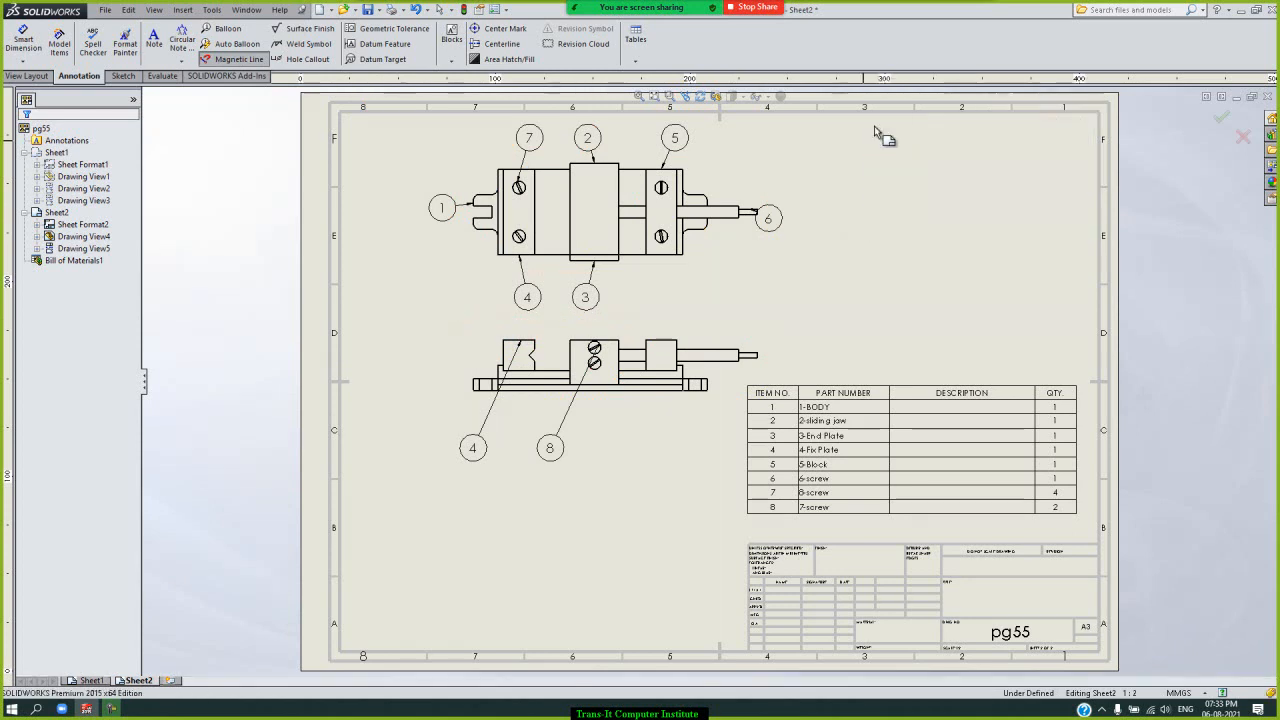
- Attach the upper vise view's balloons 6, 3, 4, 5 and 2 to the magnetic line
{"action": "left_click_drag", "start_coordinate": [778, 232], "coordinate": [779, 326]}
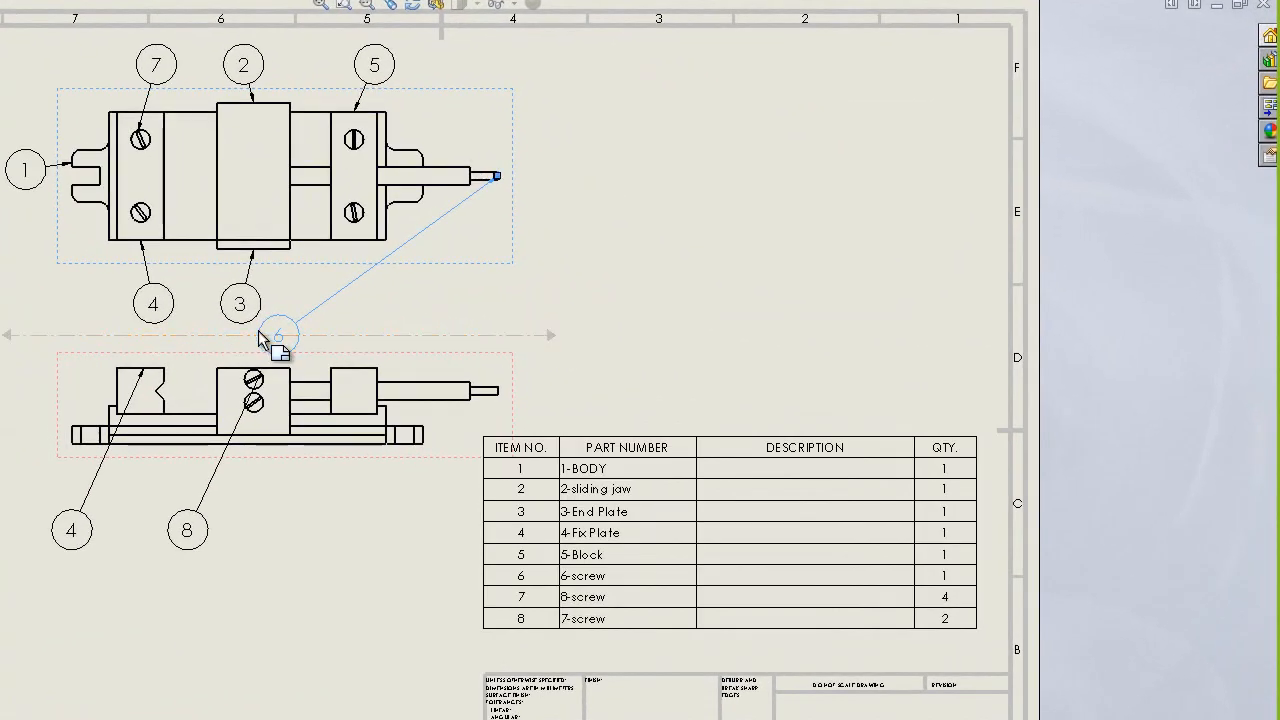
{"action": "left_click_drag", "start_coordinate": [235, 309], "coordinate": [234, 331]}
{"action": "left_click_drag", "start_coordinate": [156, 316], "coordinate": [99, 343]}
{"action": "left_click_drag", "start_coordinate": [376, 70], "coordinate": [414, 329]}
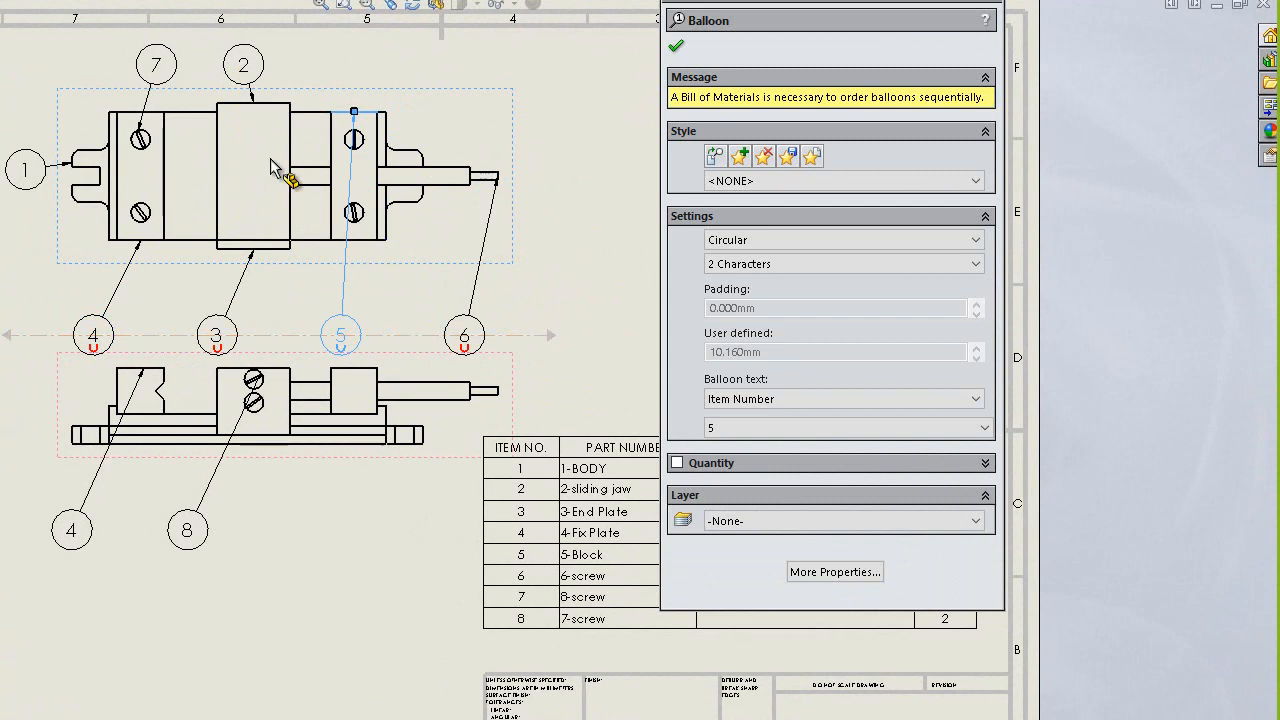
{"action": "left_click_drag", "start_coordinate": [265, 88], "coordinate": [330, 334]}
- Reposition balloons 8 and 4 below the lower vise view and shift the magnetic line slightly upward
{"action": "left_click_drag", "start_coordinate": [235, 535], "coordinate": [281, 535]}
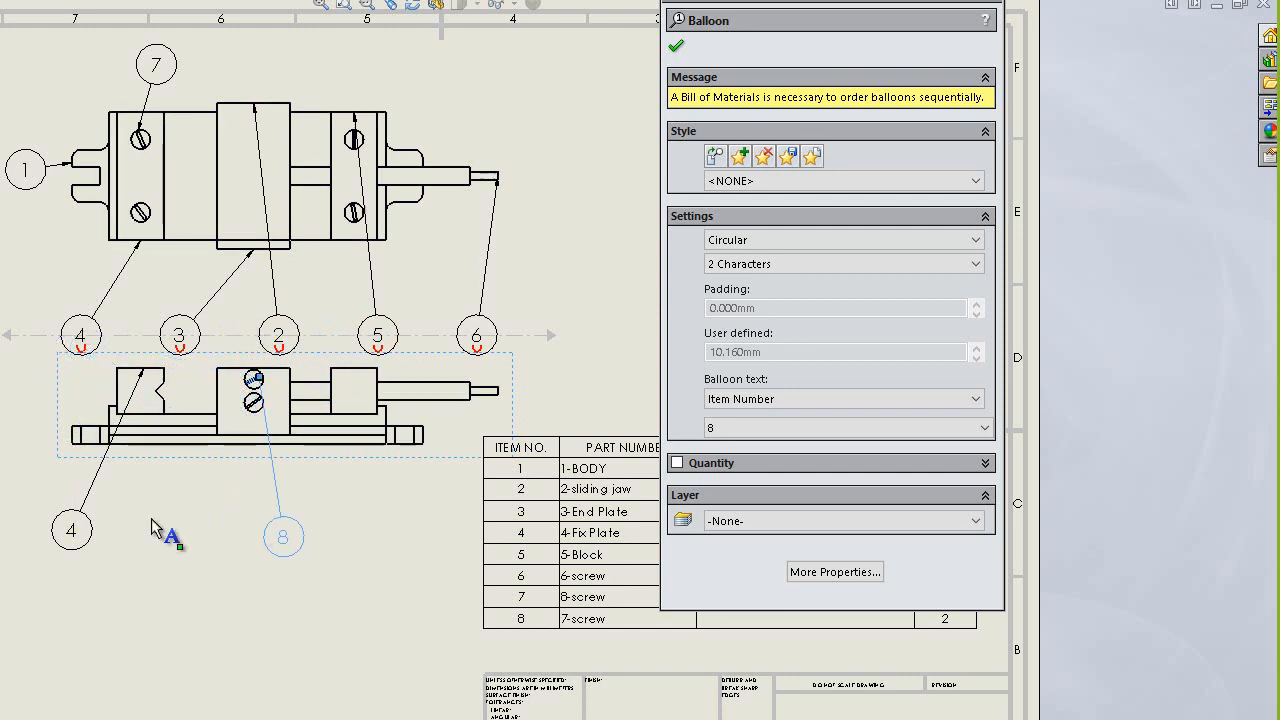
{"action": "left_click_drag", "start_coordinate": [74, 516], "coordinate": [89, 580]}
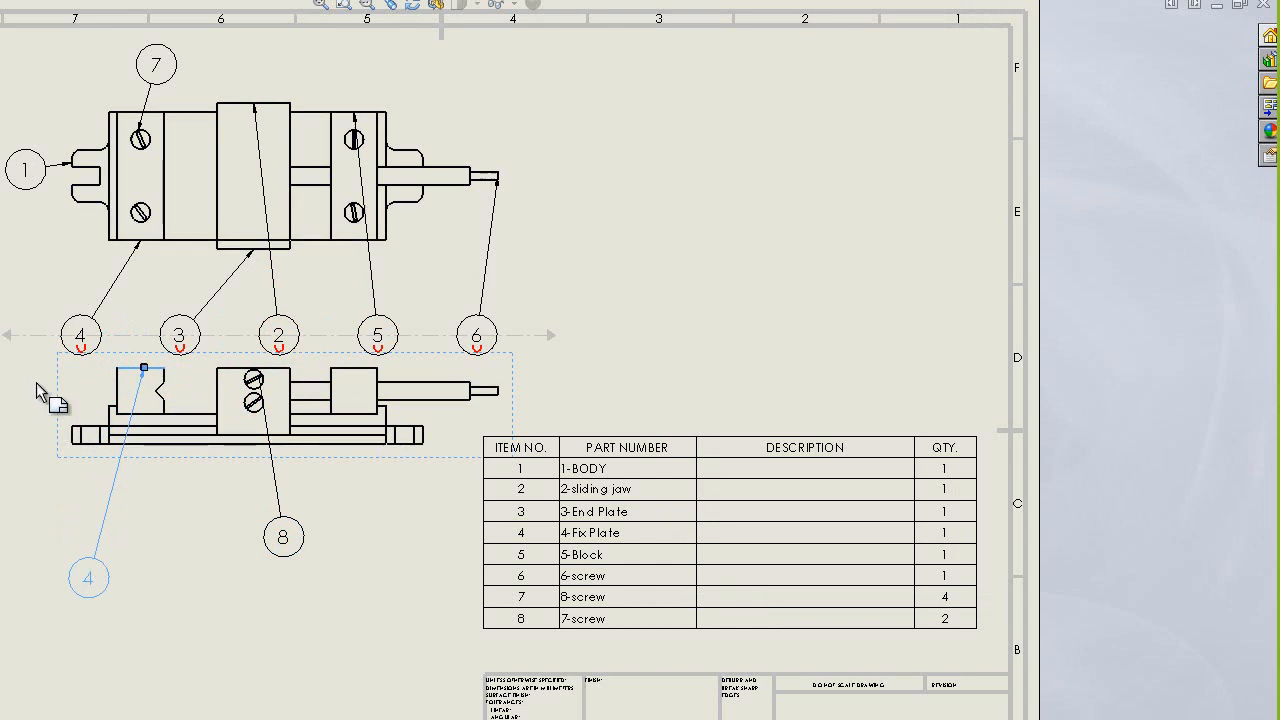
{"action": "mouse_move", "coordinate": [18, 338]}
{"action": "left_mouse_down"}
{"action": "mouse_move", "coordinate": [20, 298]}
{"action": "mouse_move", "coordinate": [20, 313]}
{"action": "left_mouse_up"}
{"action": "left_click", "coordinate": [73, 561]}
{"action": "mouse_move", "coordinate": [94, 586]}
{"action": "left_mouse_down"}
{"action": "mouse_move", "coordinate": [100, 400]}
{"action": "mouse_move", "coordinate": [137, 316]}
{"action": "mouse_move", "coordinate": [80, 495]}
{"action": "mouse_move", "coordinate": [79, 582]}
{"action": "left_mouse_up"}
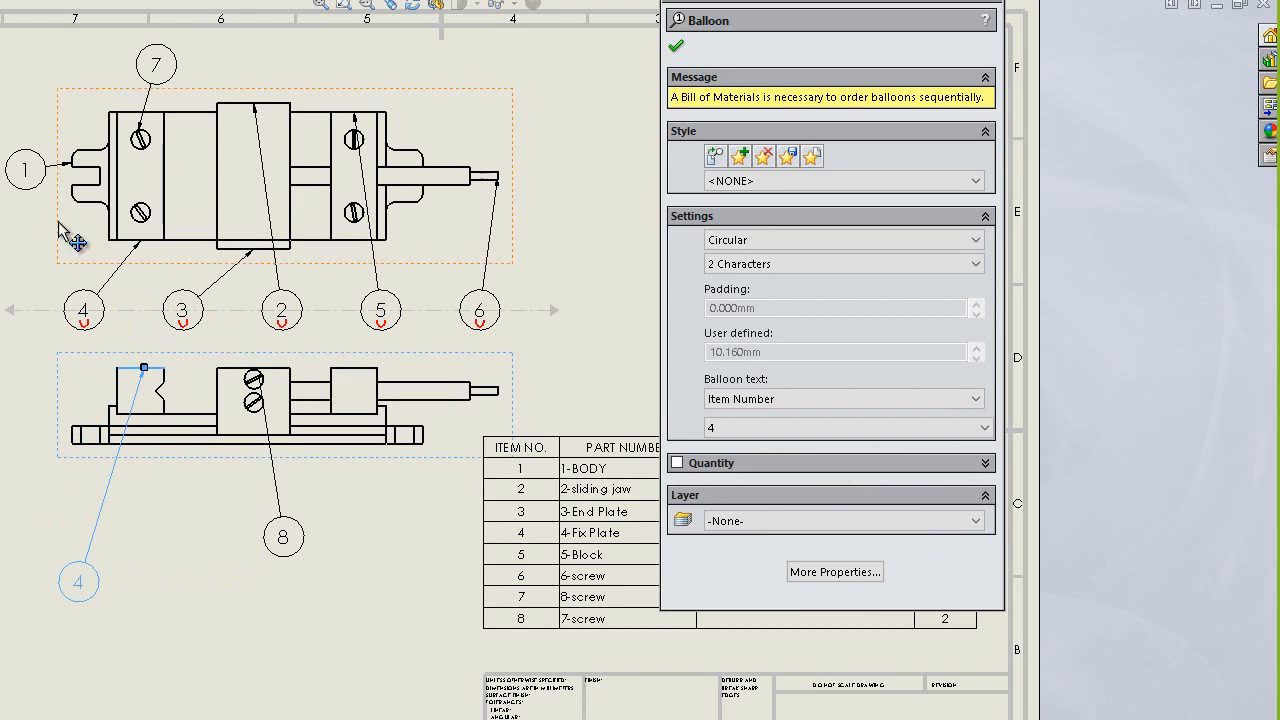
- Attach the upper vise view's remaining balloons, 1 and 7, to the magnetic line
{"action": "left_click_drag", "start_coordinate": [17, 195], "coordinate": [25, 325]}
{"action": "left_click_drag", "start_coordinate": [158, 68], "coordinate": [137, 308]}
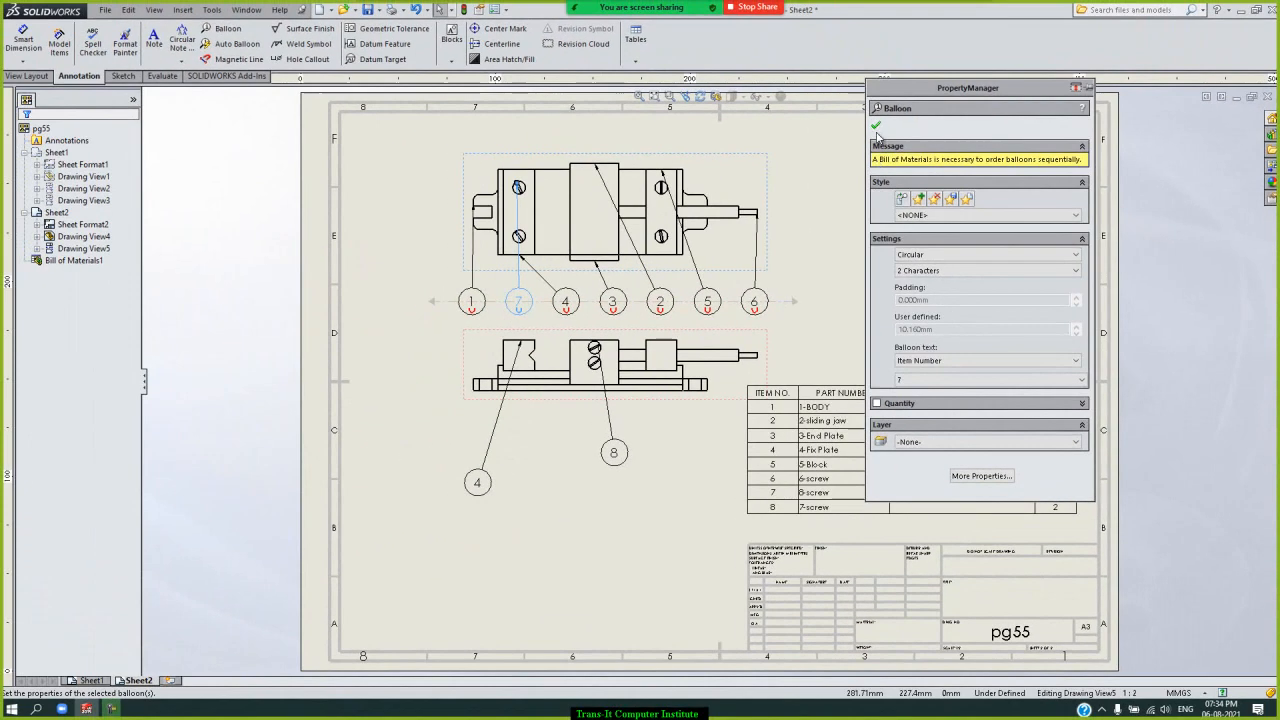
{"action": "left_click", "coordinate": [705, 57]}
{"action": "left_click", "coordinate": [895, 254]}
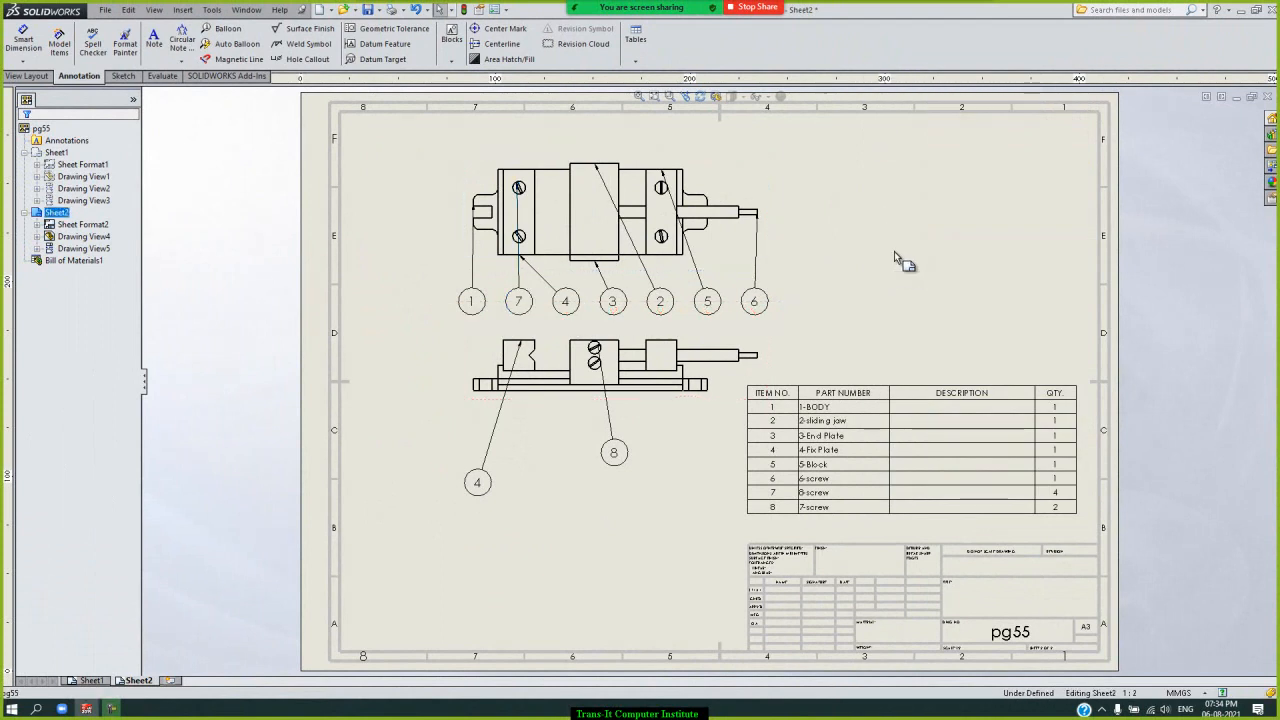
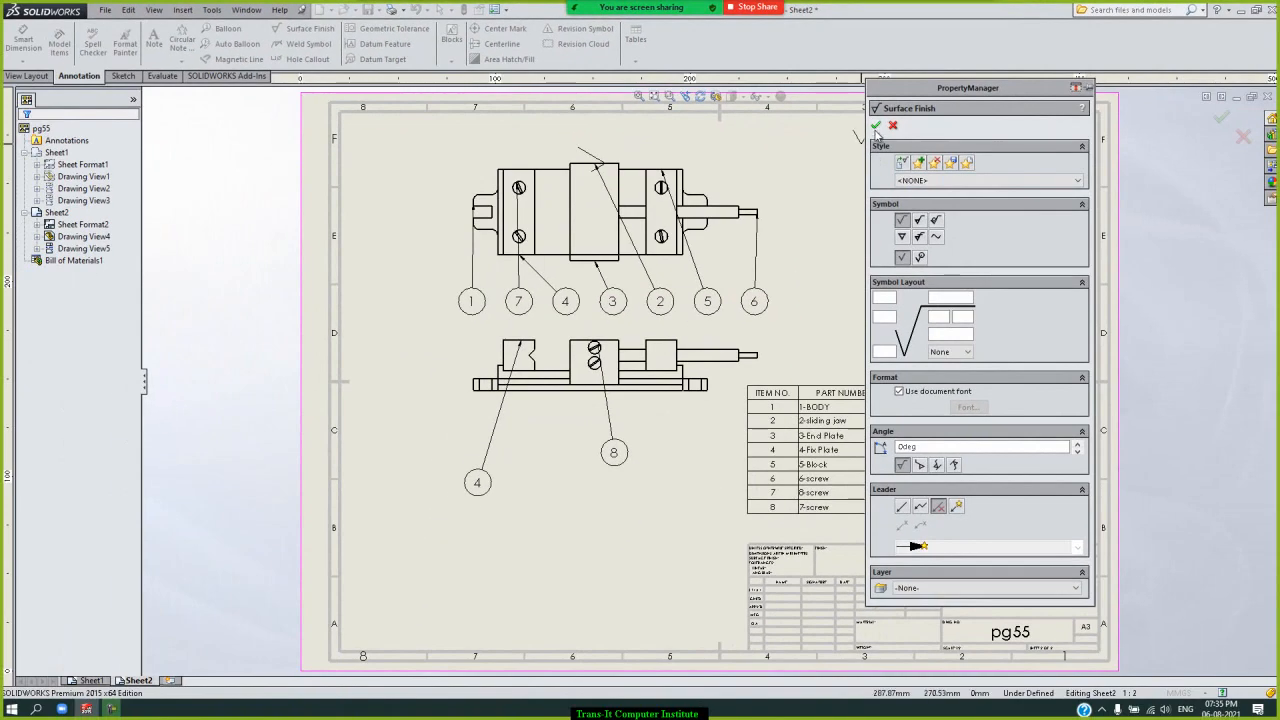
- Finish placing the surface finish symbol on the sliding jaw's upper edge and set its angle to 0 degrees
{"action": "left_click", "coordinate": [875, 125]}
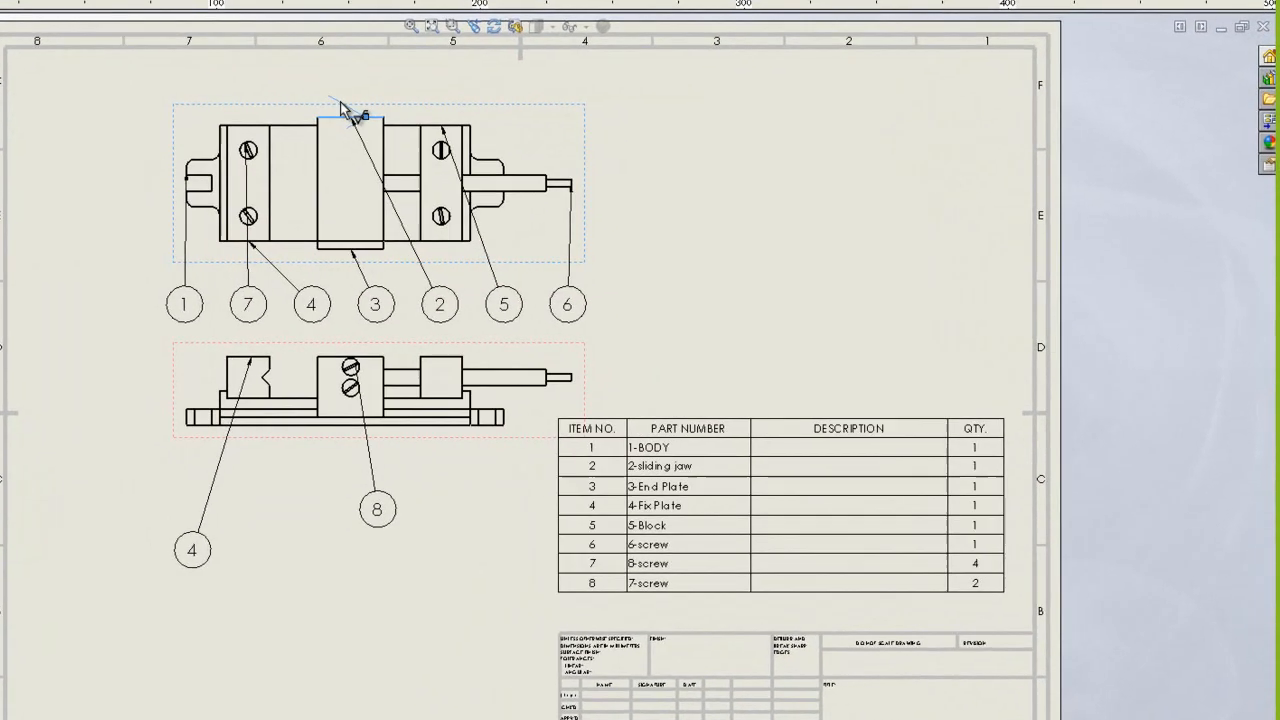
{"action": "left_click", "coordinate": [510, 143]}
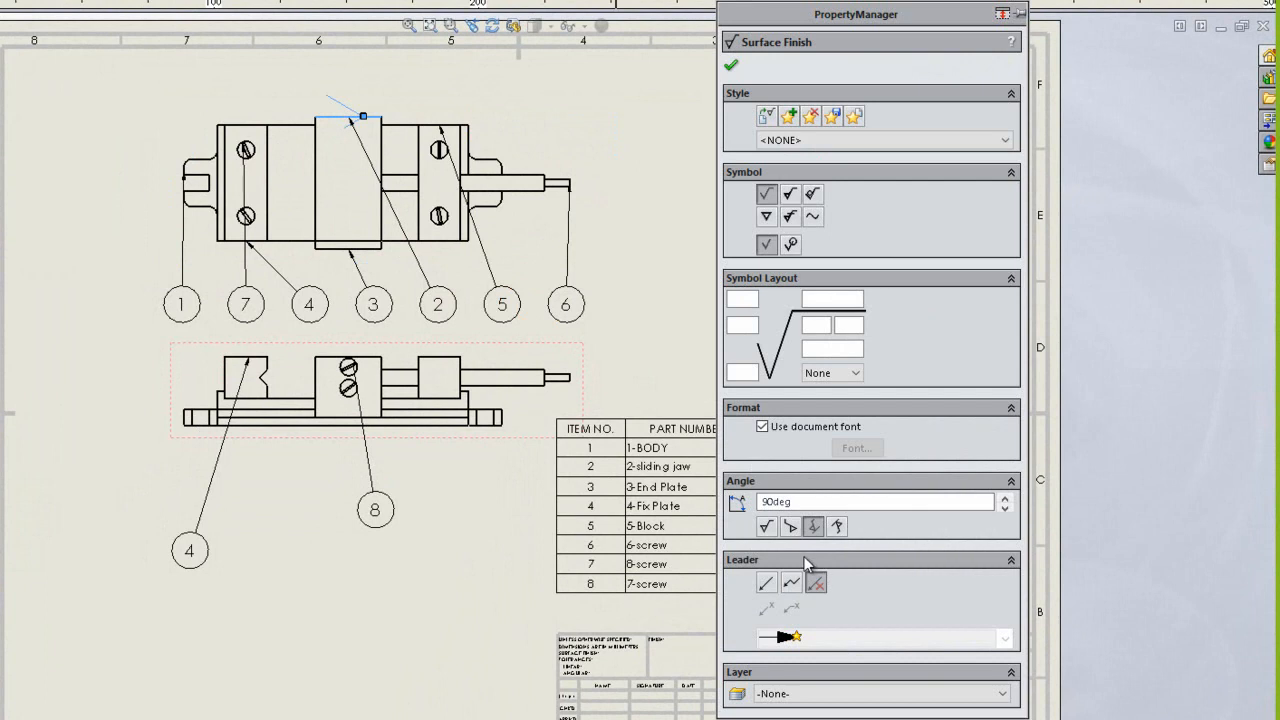
{"action": "left_click", "coordinate": [764, 527]}
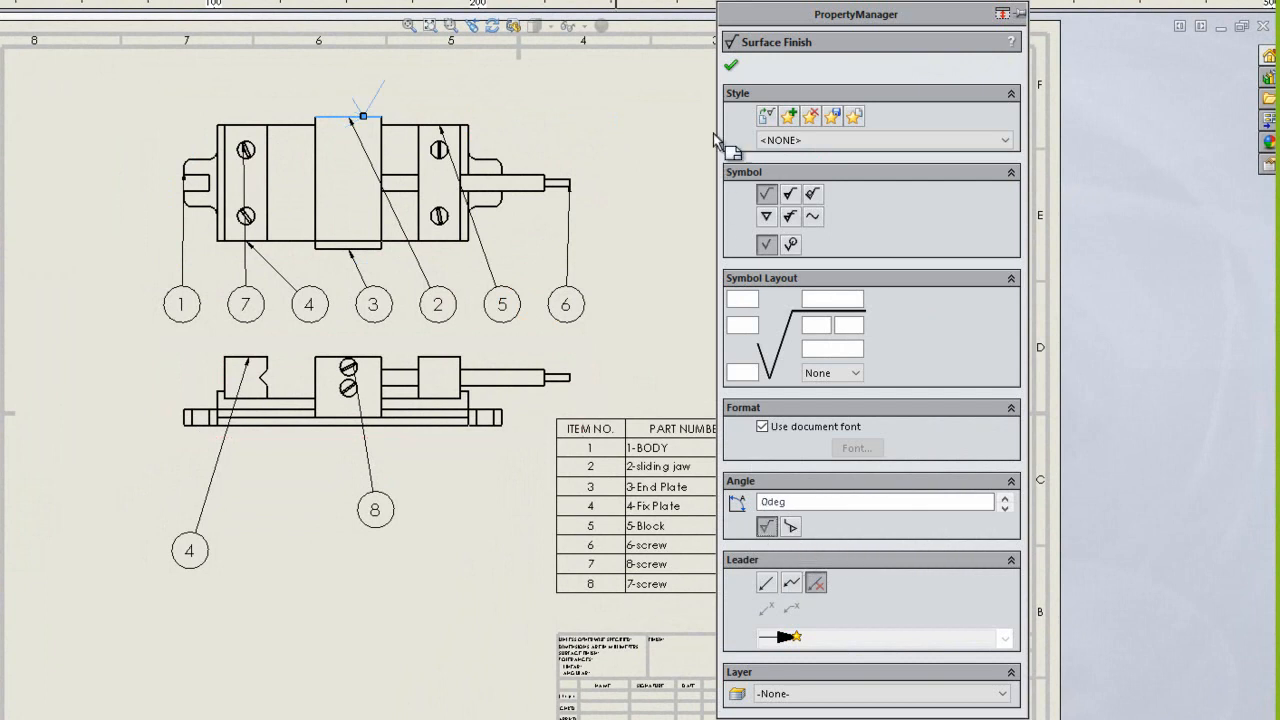
{"action": "left_click", "coordinate": [731, 67]}
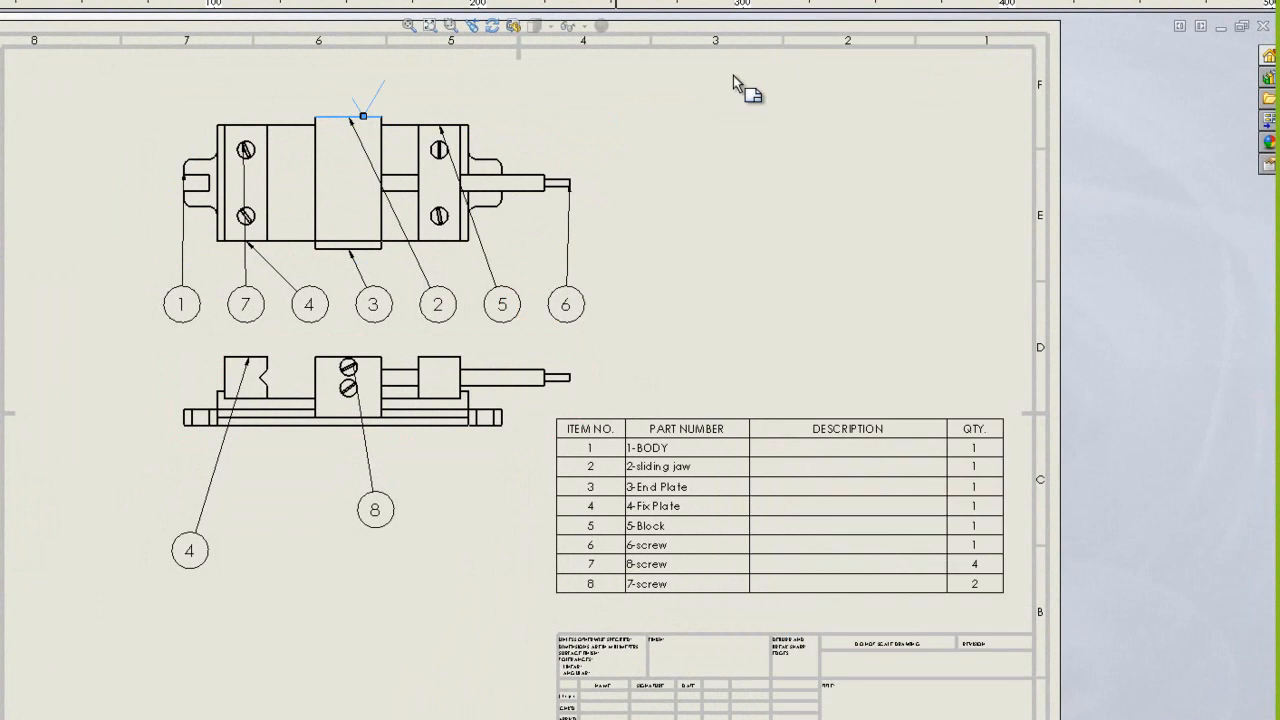
- Set the minimum roughness of the sliding jaw's surface finish symbol to .06
{"action": "left_click", "coordinate": [383, 92]}
{"action": "left_click", "coordinate": [740, 324]}
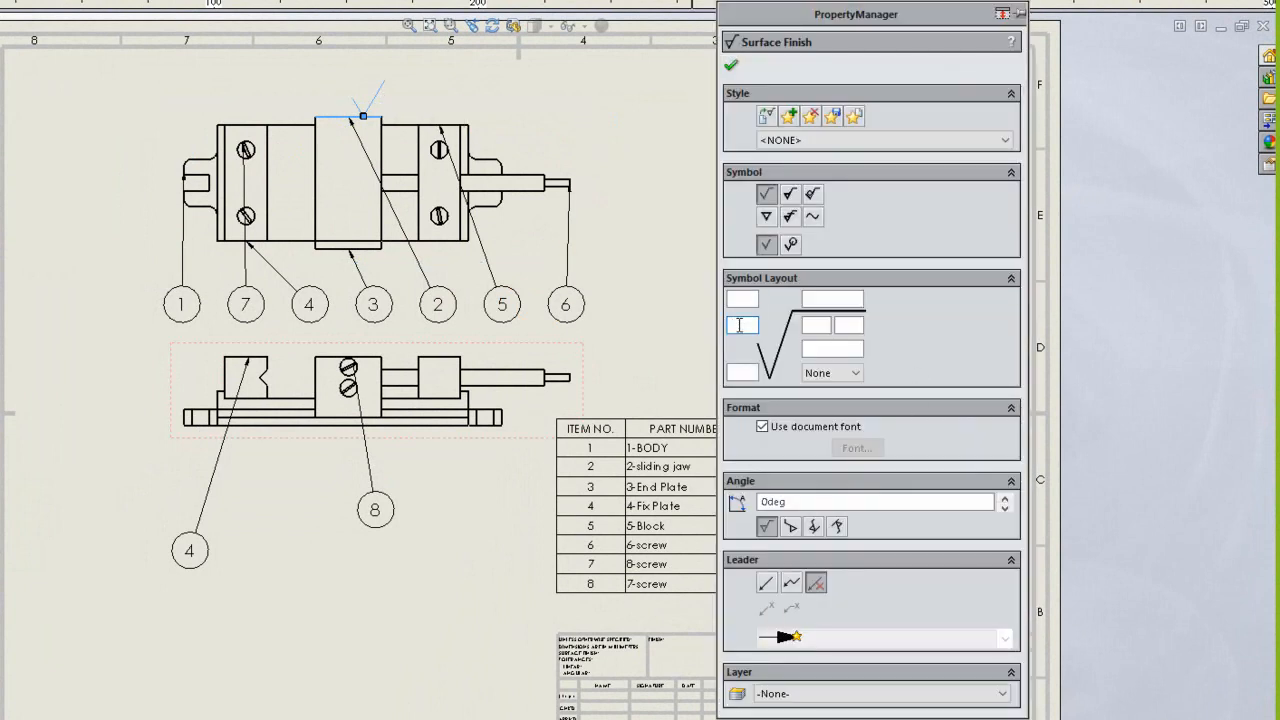
{"action": "type", "text": ".06"}
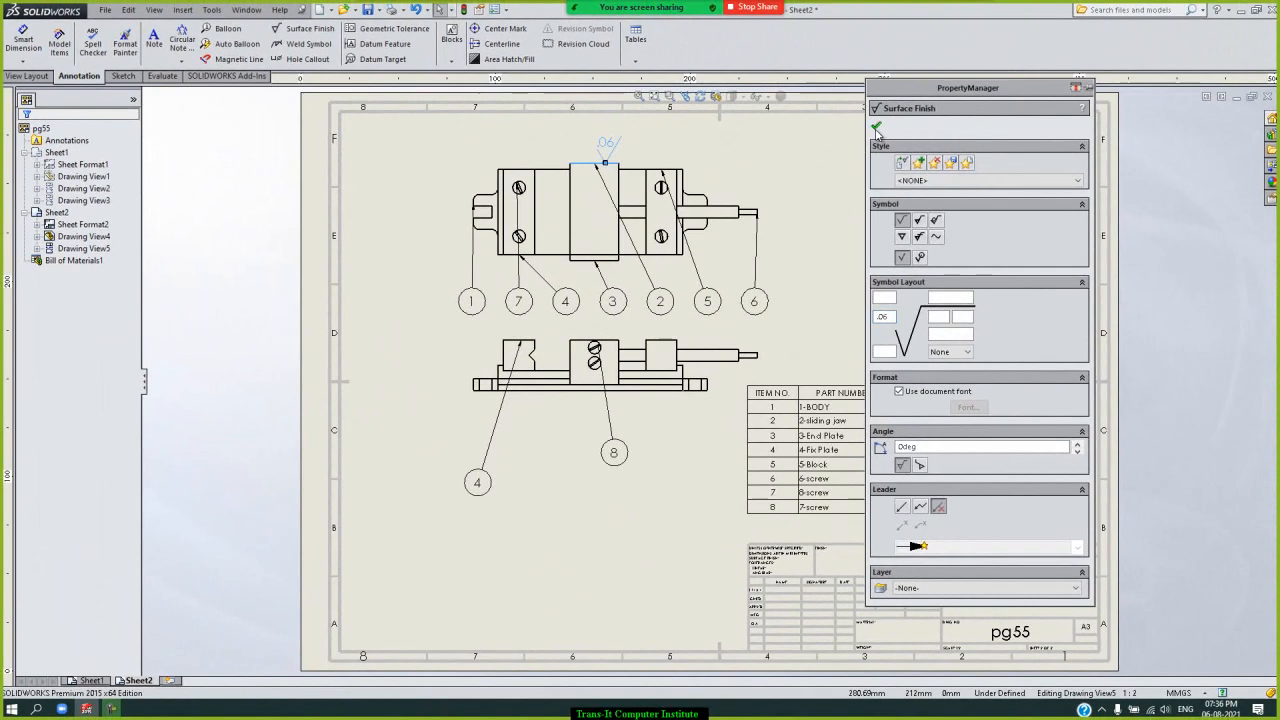
{"action": "left_click", "coordinate": [876, 128]}
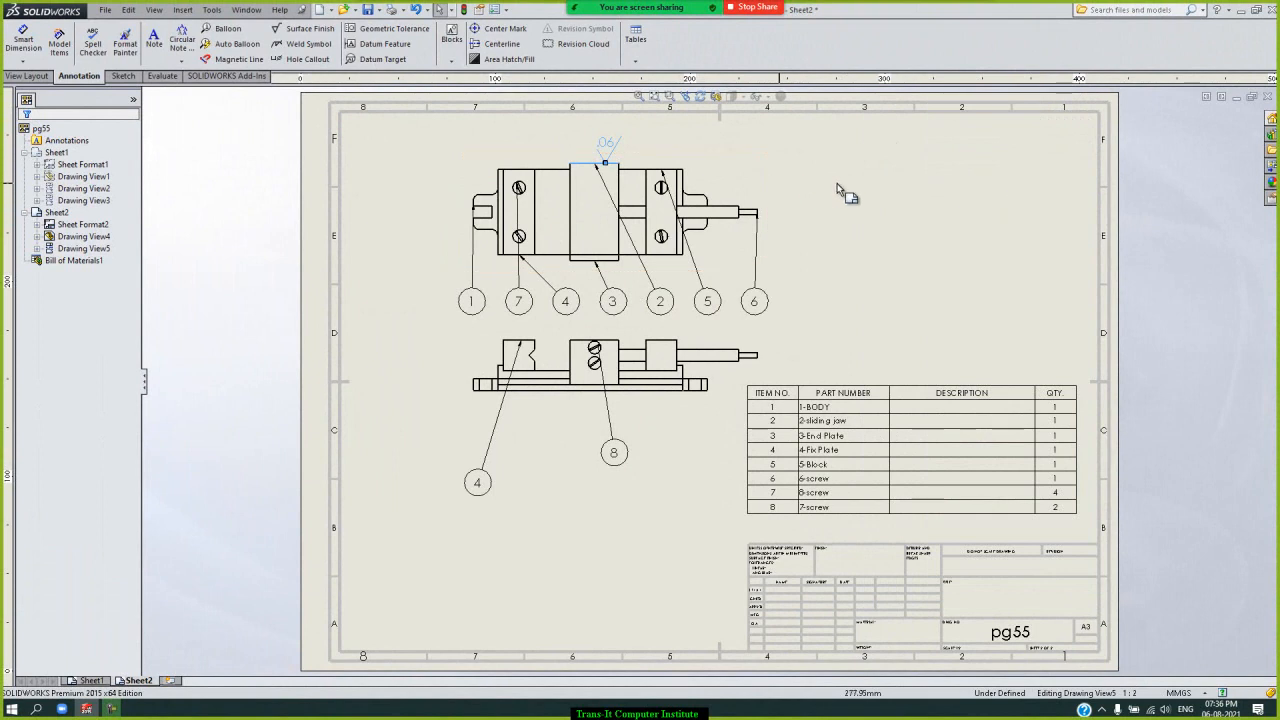
- Set the maximum roughness of the sliding jaw's surface finish symbol to .2
{"action": "left_click", "coordinate": [611, 144]}
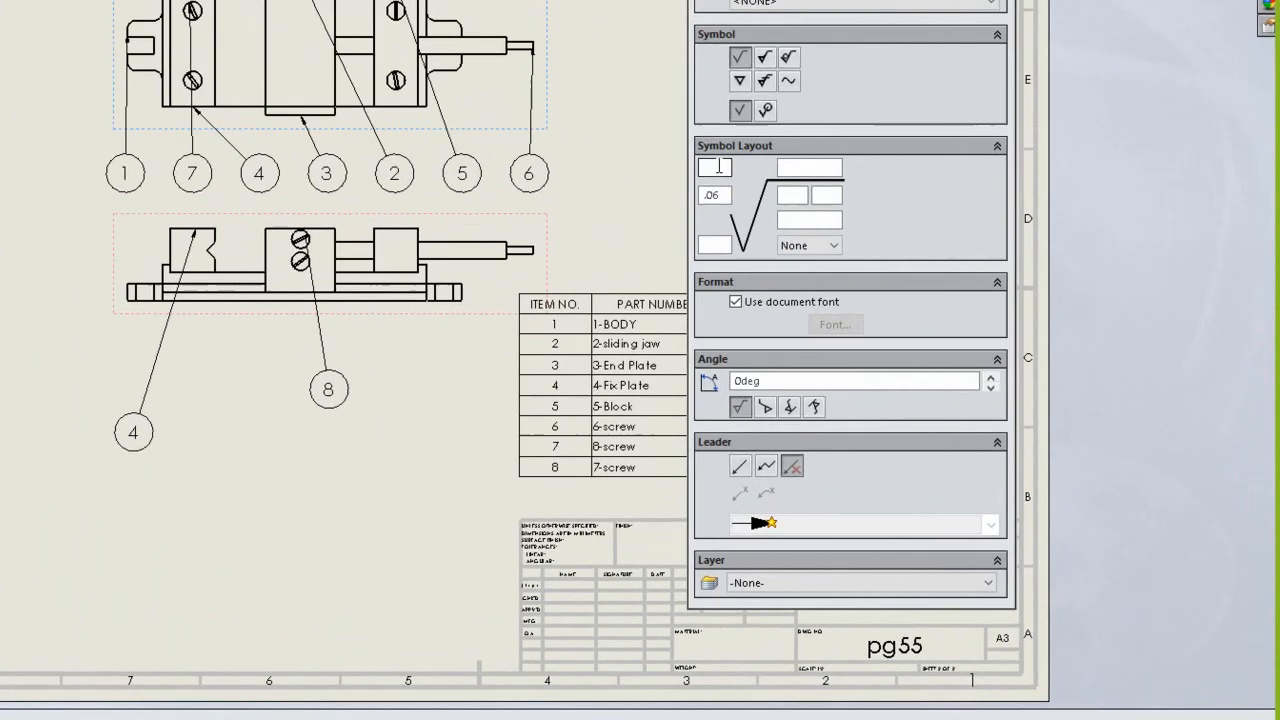
{"action": "left_click", "coordinate": [887, 298]}
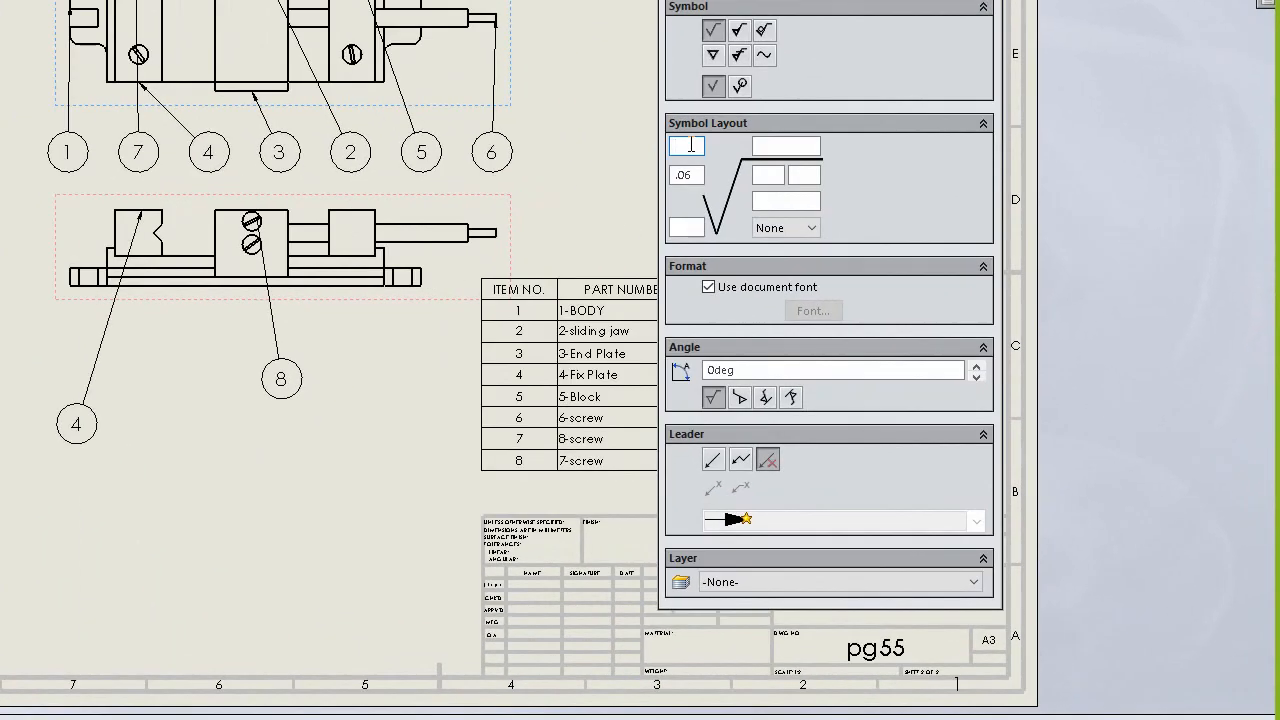
{"action": "type", "text": "."}
{"action": "type", "text": "0"}
{"action": "type", "text": "2"}
{"action": "key", "text": "BackSpace"}
{"action": "key", "text": "BackSpace"}
{"action": "type", "text": "2"}
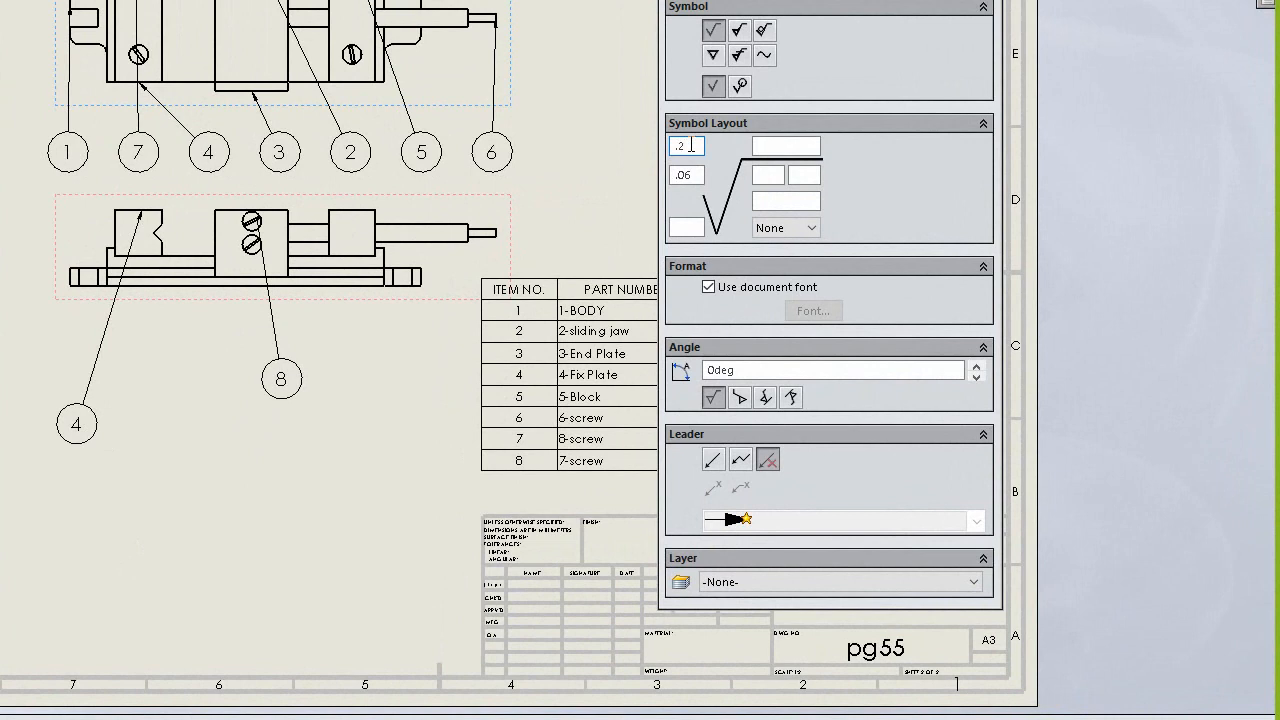
- Enter grinding as the production method of the sliding jaw's surface finish symbol and accept it
{"action": "left_click", "coordinate": [772, 147]}
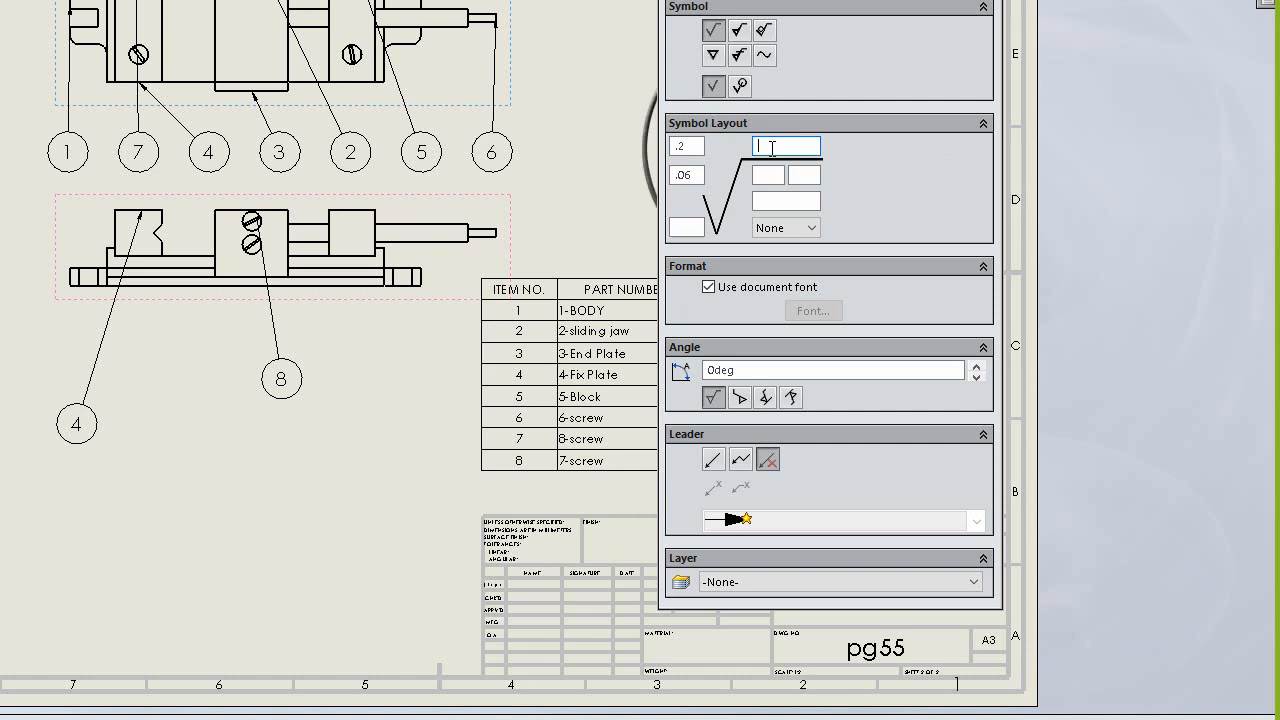
{"action": "key", "text": "ctrl+Tab"}
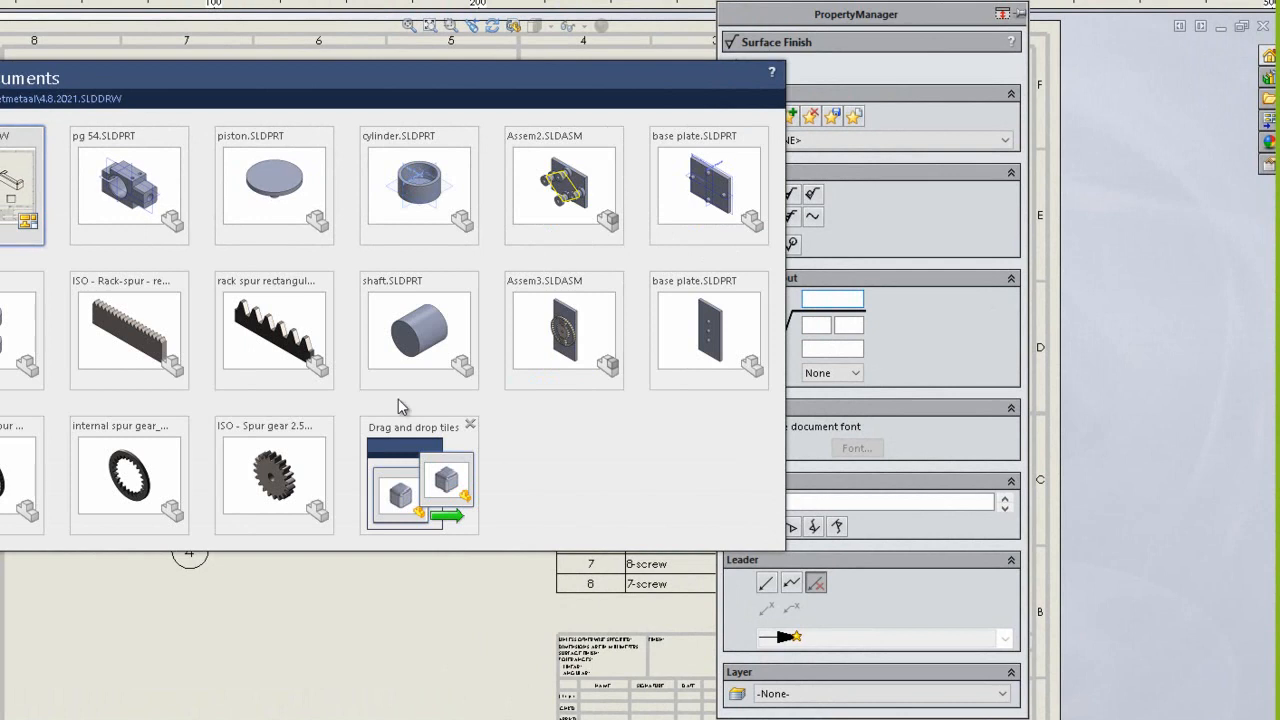
{"action": "key", "text": "Escape"}
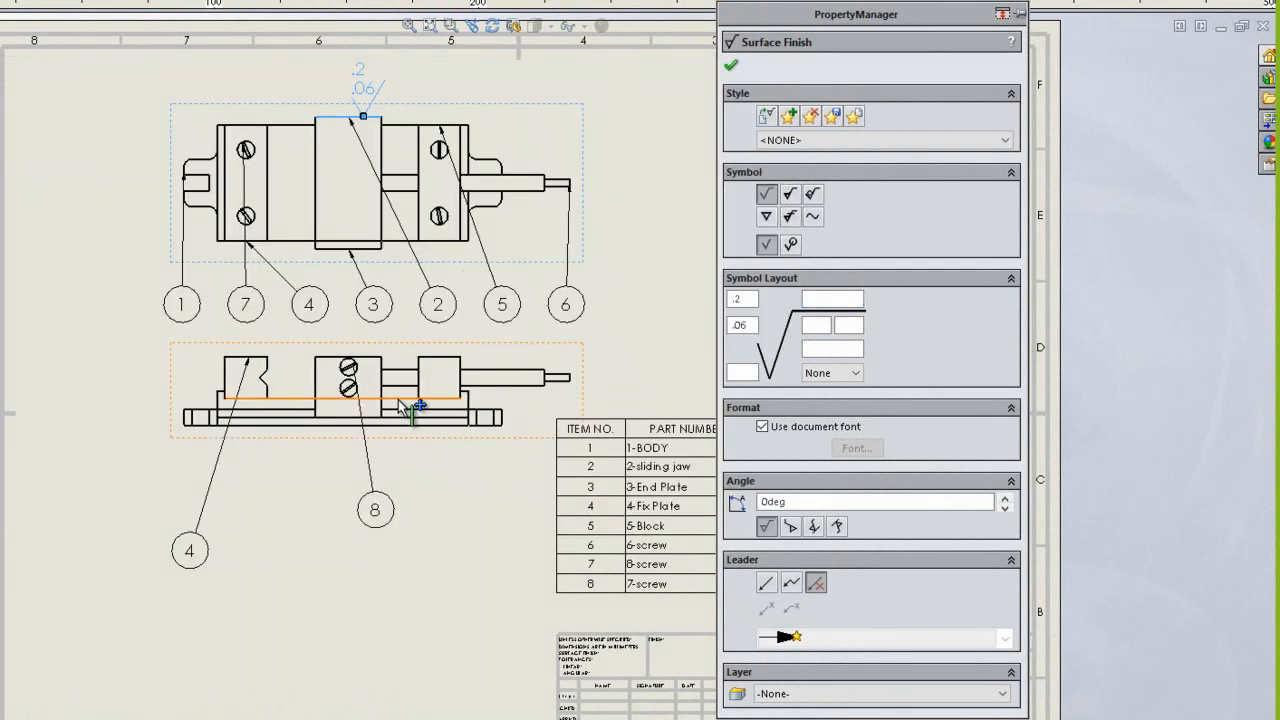
{"action": "left_click", "coordinate": [843, 301]}
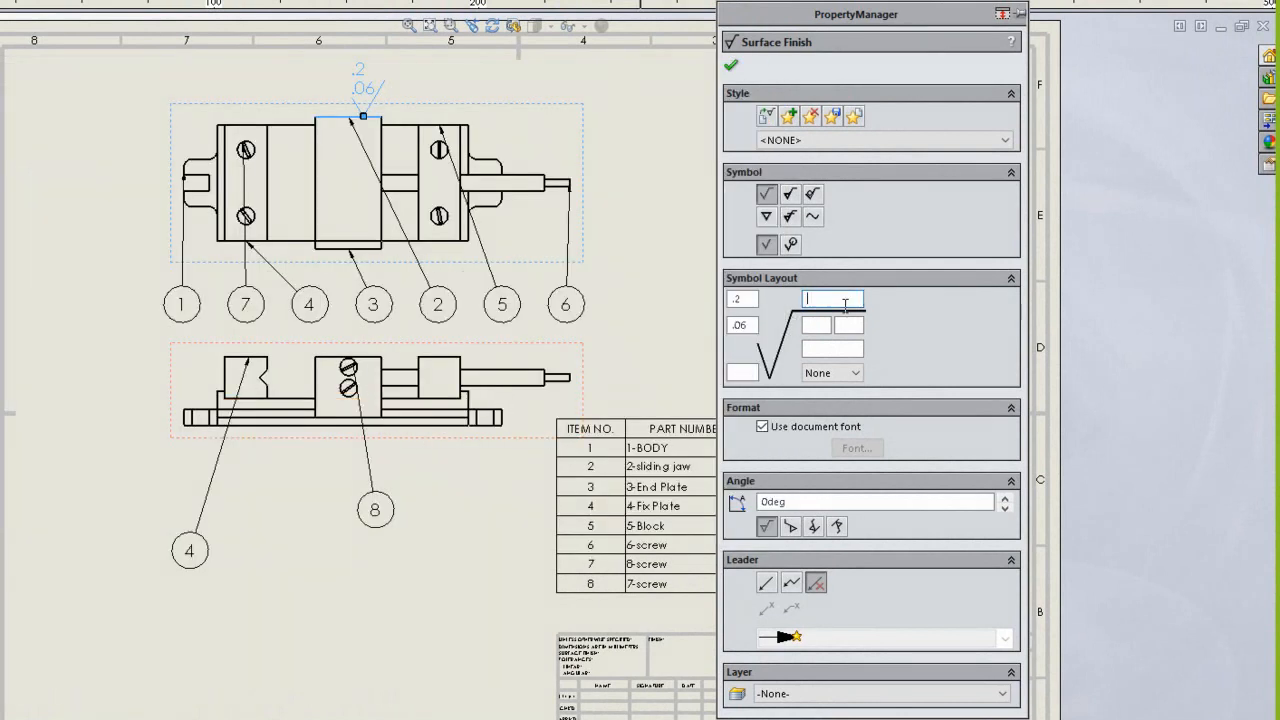
{"action": "type", "text": "grinding"}
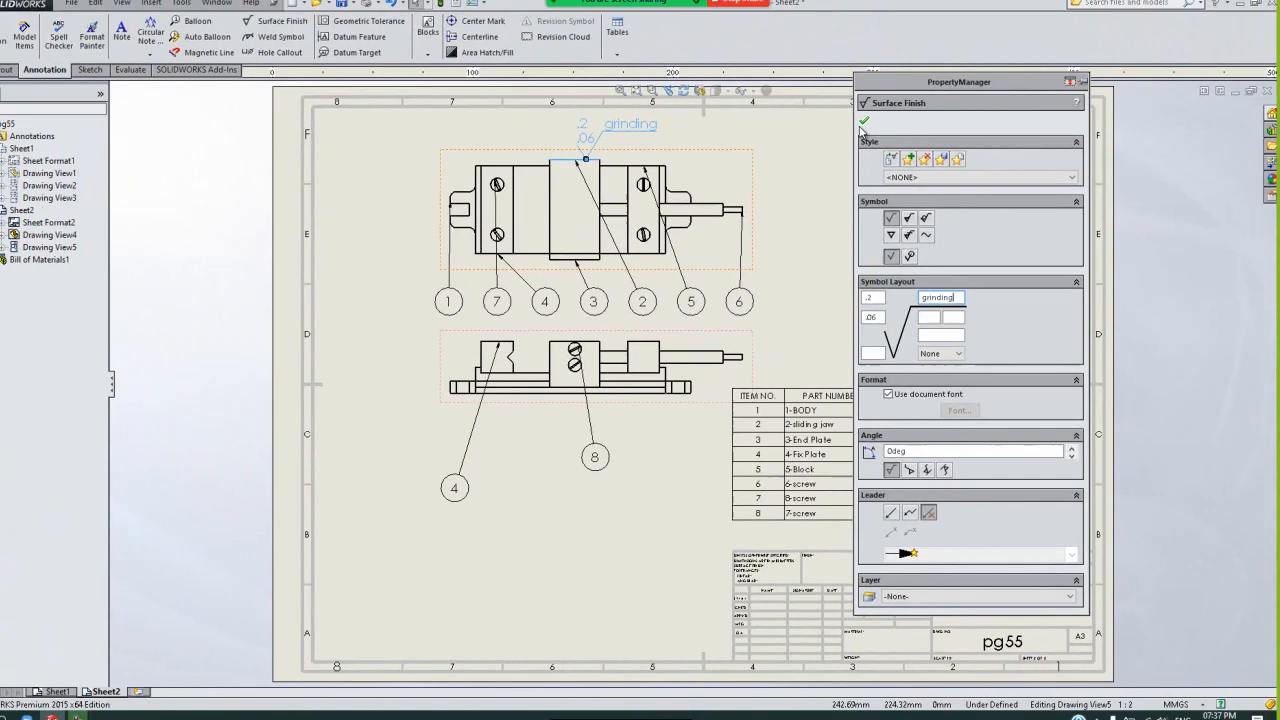
{"action": "left_click", "coordinate": [731, 66]}
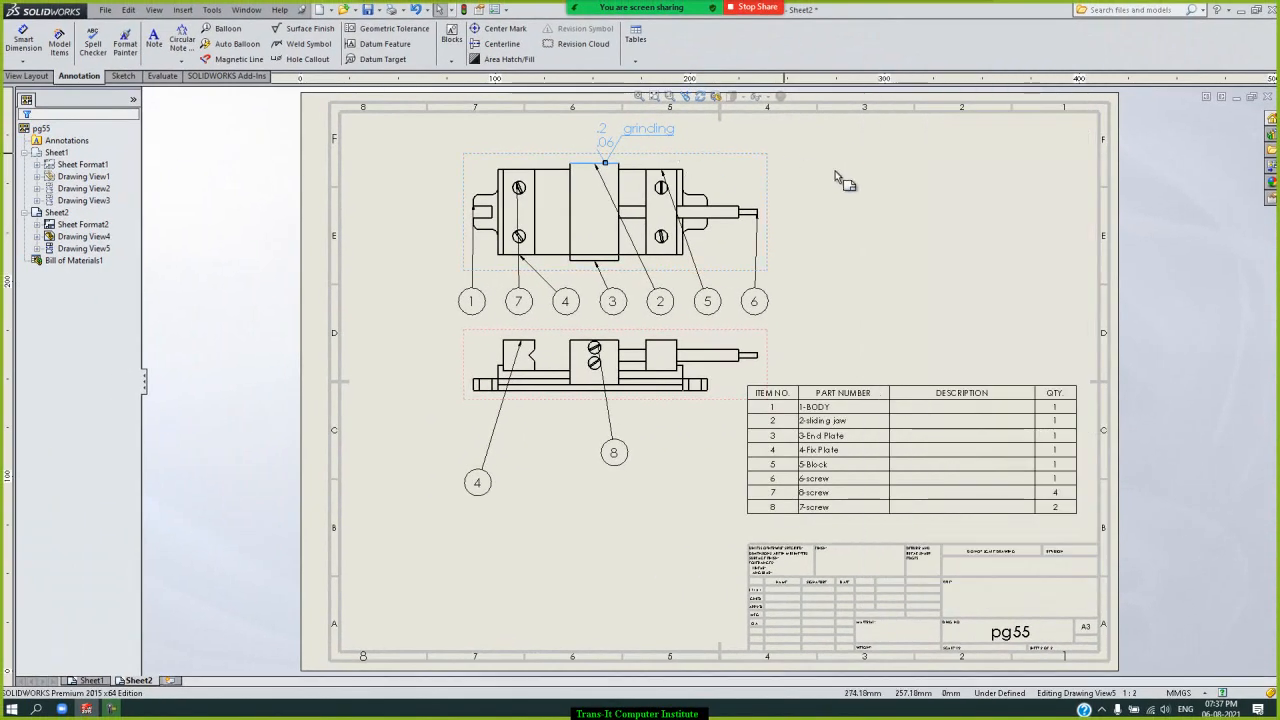
{"action": "left_click", "coordinate": [877, 182]}
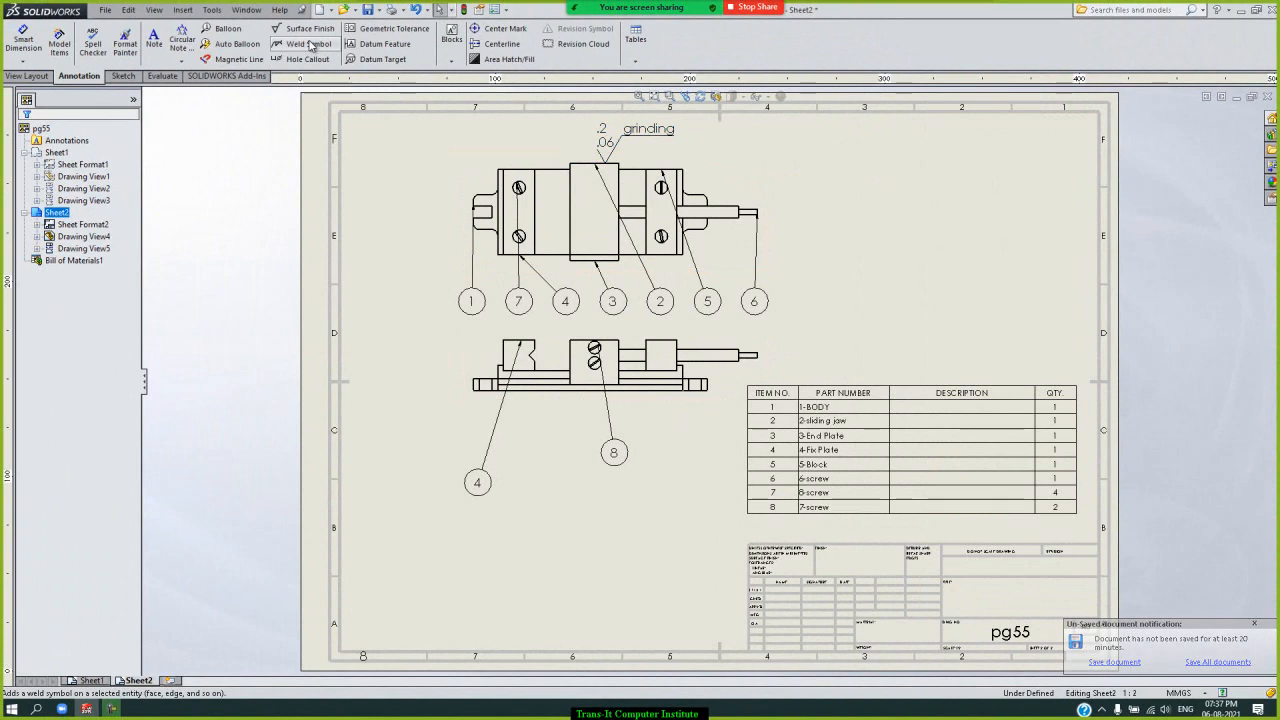
- Place a blank weld symbol beside the upper vise view, with its leader attached to the fix plate's left vertical edge
{"action": "left_click", "coordinate": [311, 46]}
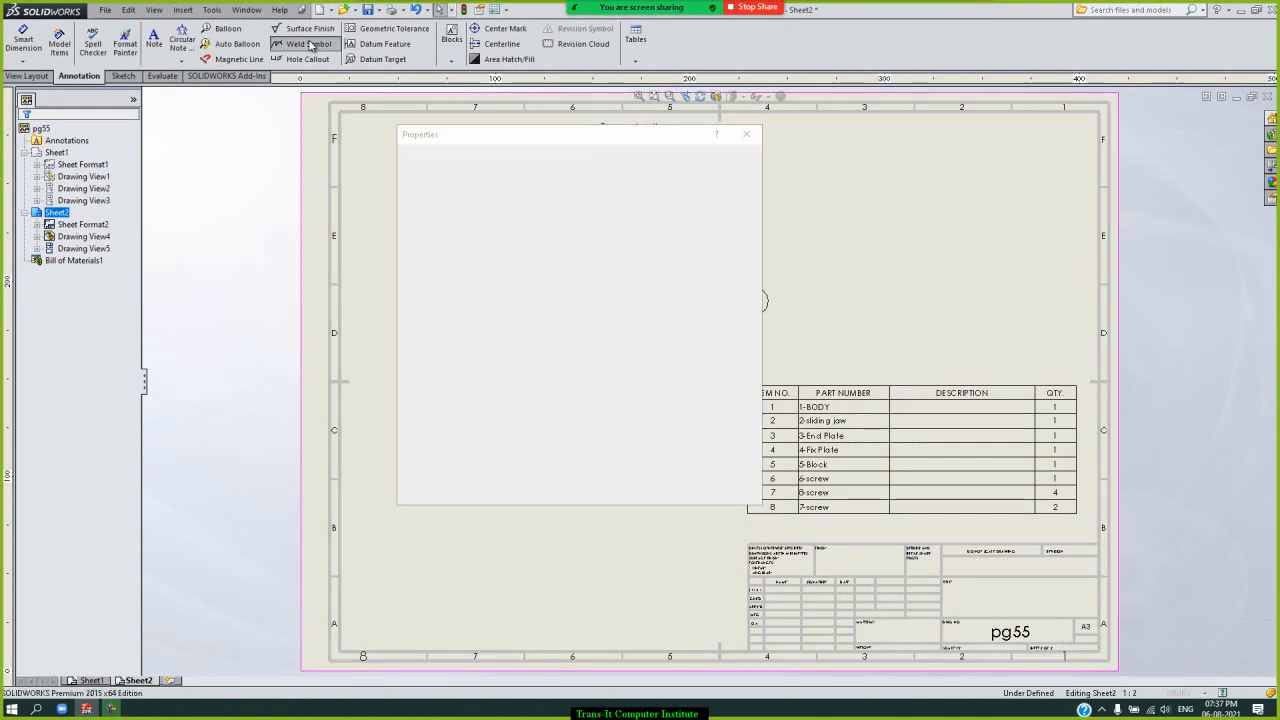
{"action": "left_click_drag", "start_coordinate": [490, 138], "coordinate": [938, 333]}
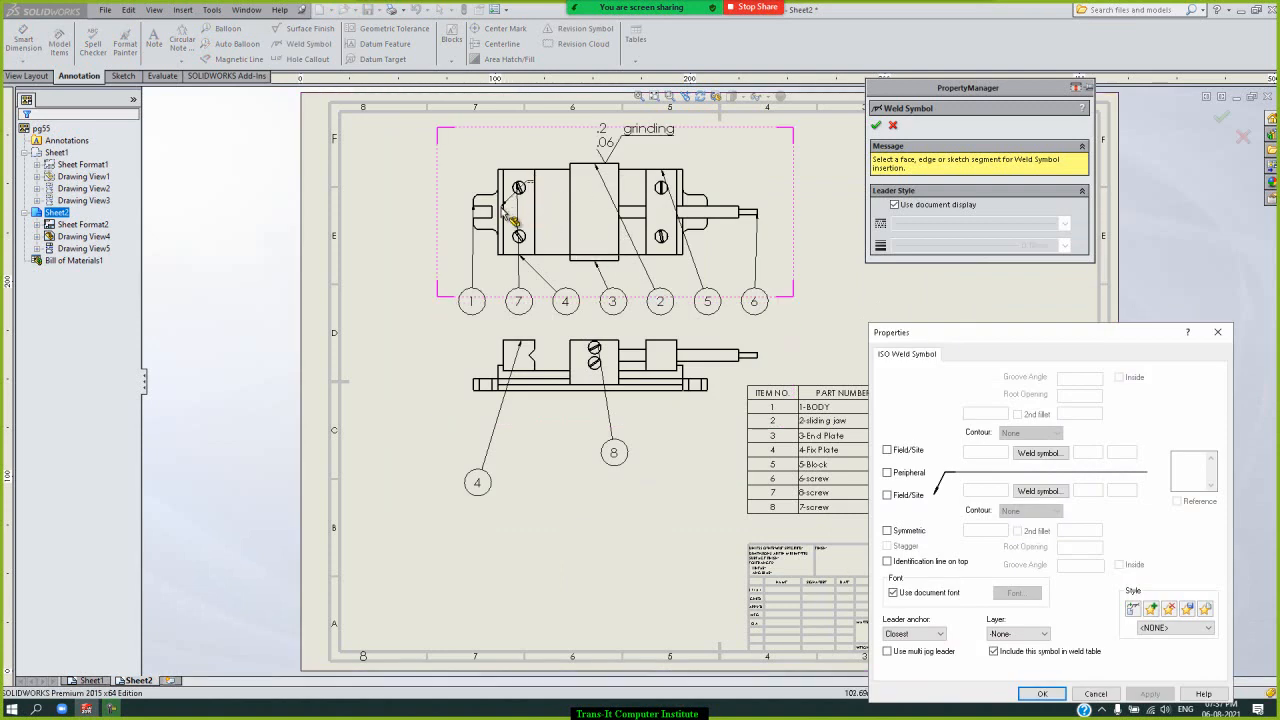
{"action": "left_click", "coordinate": [450, 175]}
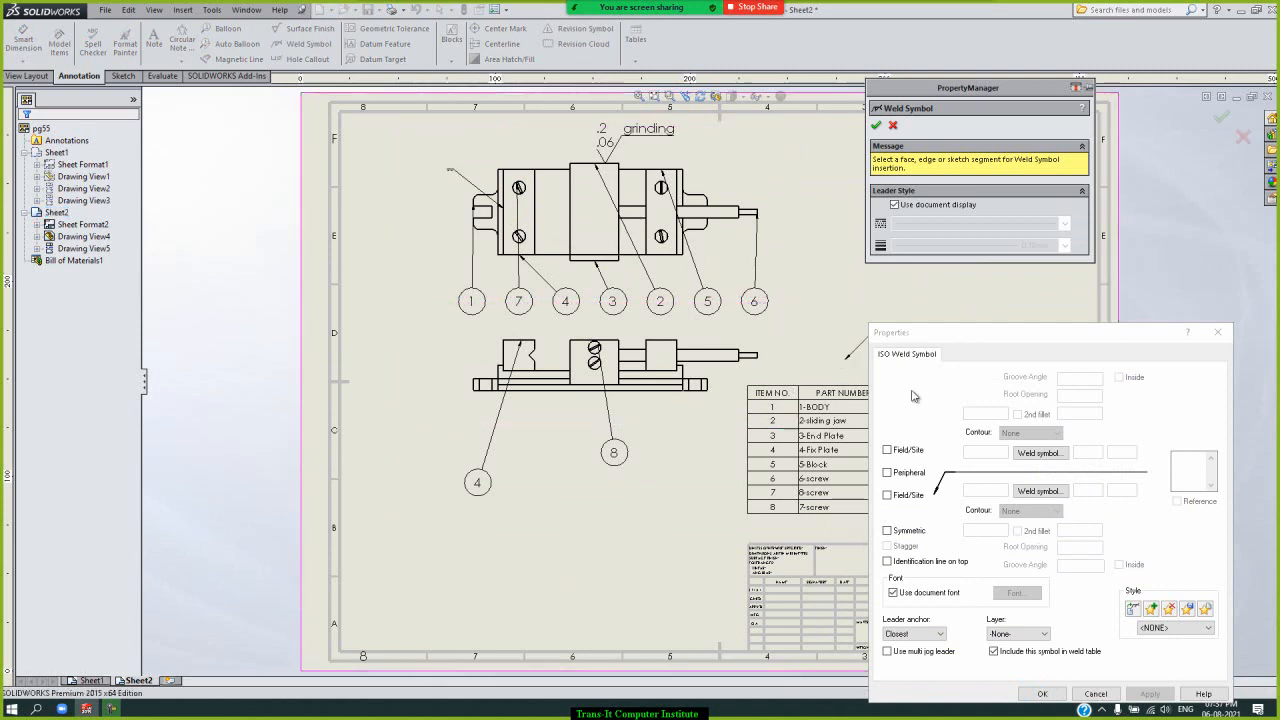
{"action": "left_click_drag", "start_coordinate": [1022, 340], "coordinate": [935, 188]}
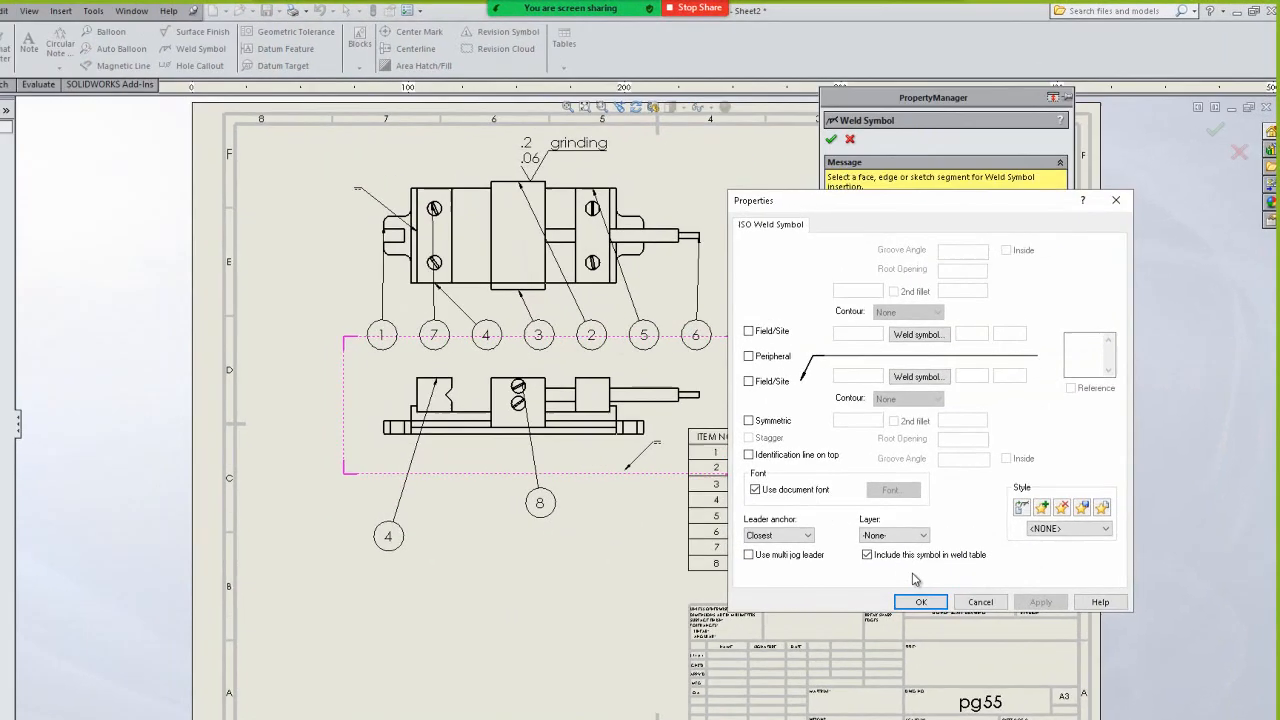
{"action": "key", "text": "Escape"}
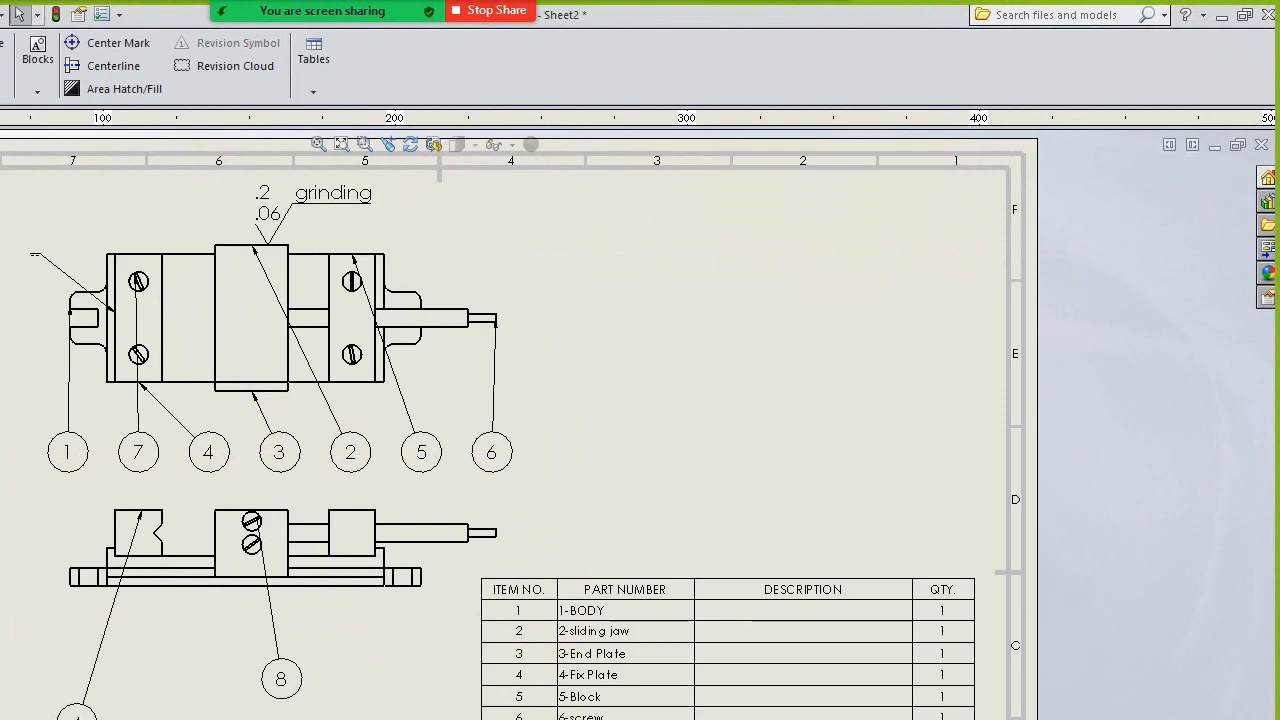
- Edit the weld symbol to show a Field/Site flag and a Square Butt weld above the reference line
{"action": "double_click", "coordinate": [34, 262]}
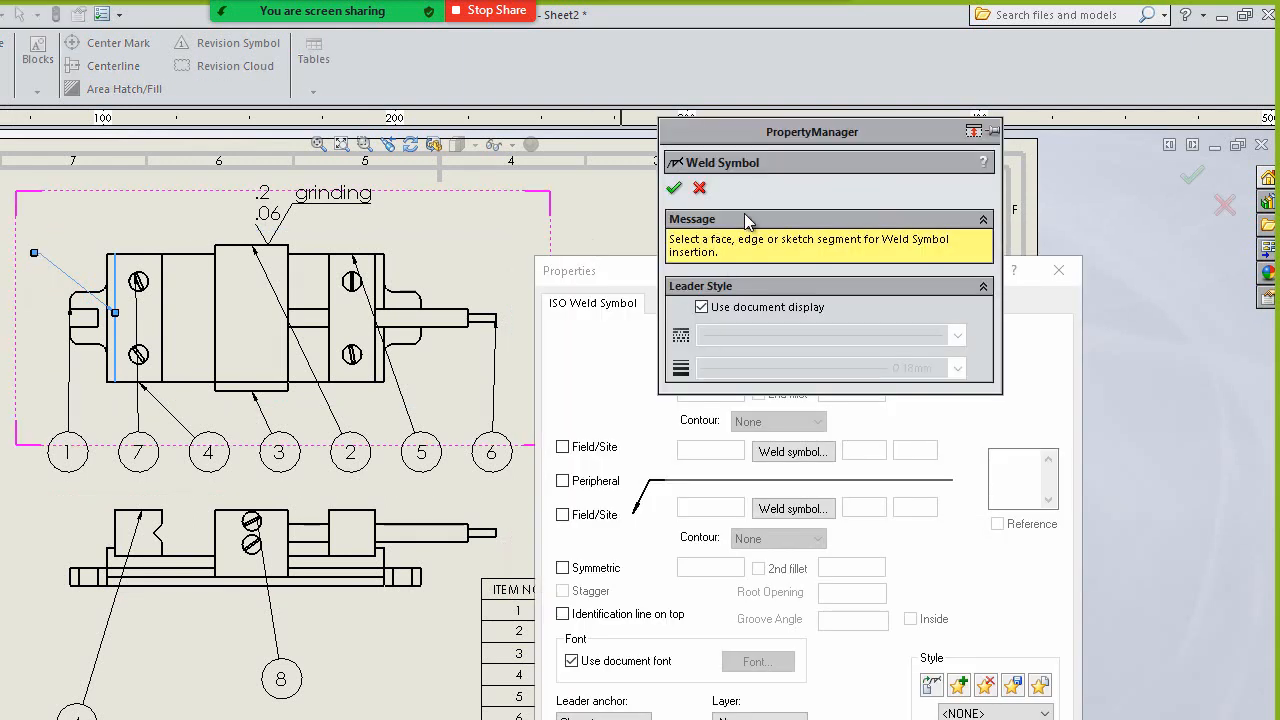
{"action": "mouse_move", "coordinate": [756, 131]}
{"action": "left_mouse_down"}
{"action": "mouse_move", "coordinate": [387, 267]}
{"action": "mouse_move", "coordinate": [2, 500]}
{"action": "left_mouse_up"}
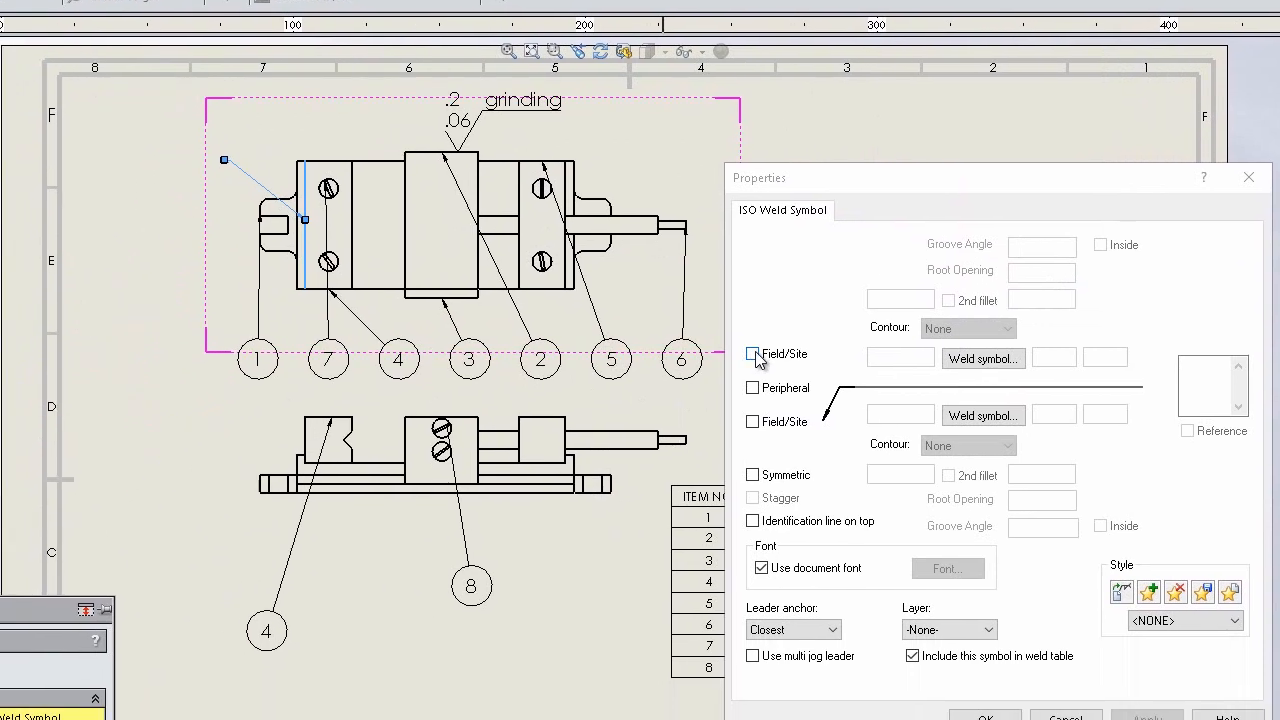
{"action": "left_click", "coordinate": [563, 448]}
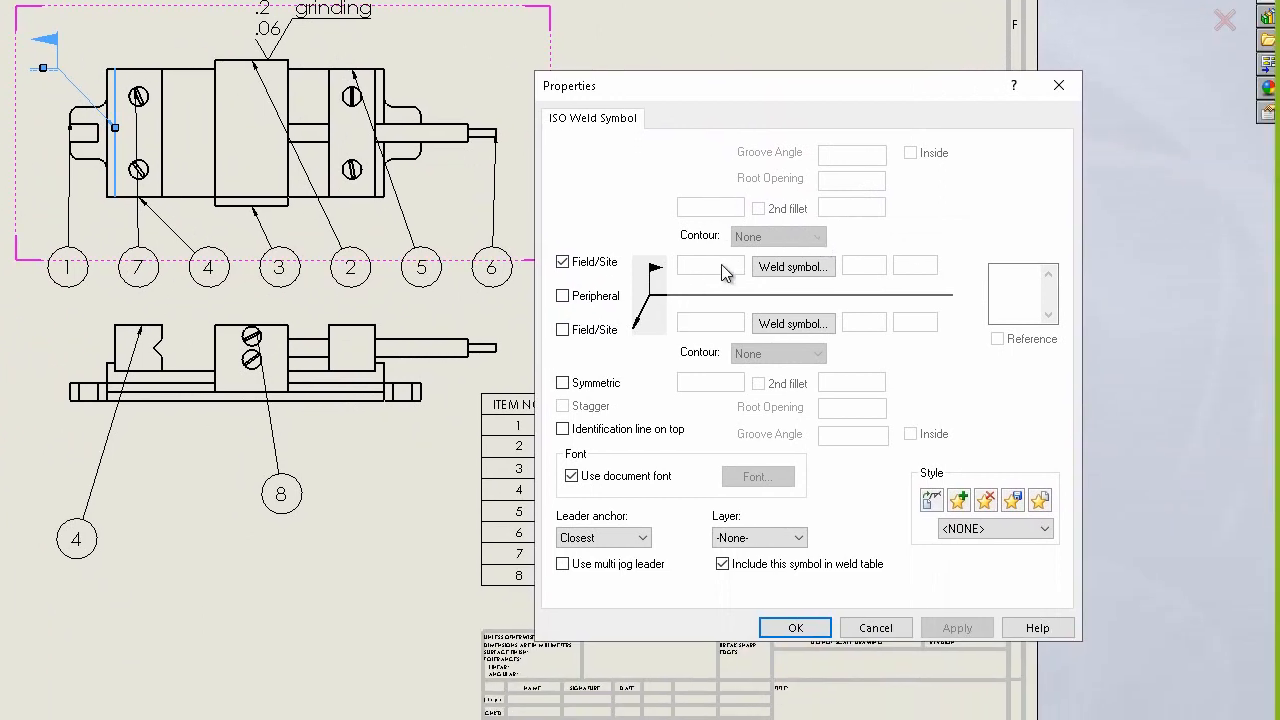
{"action": "left_click", "coordinate": [789, 268]}
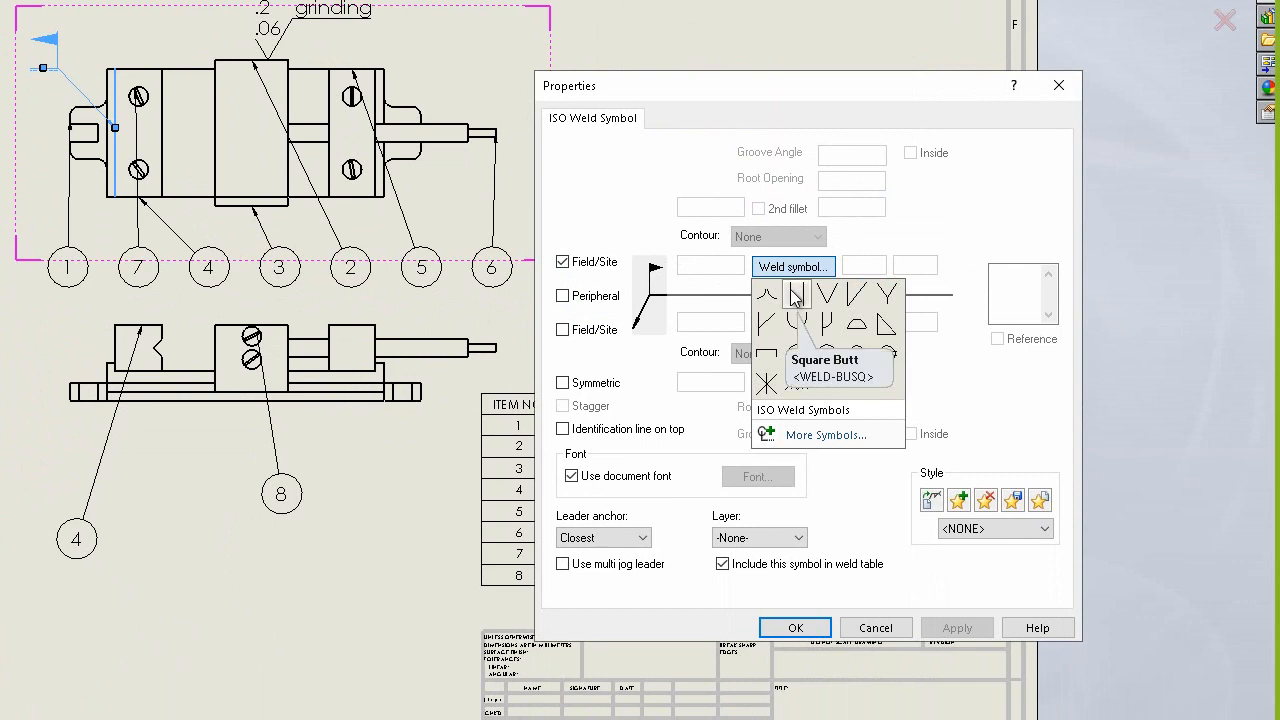
{"action": "left_click", "coordinate": [795, 294]}
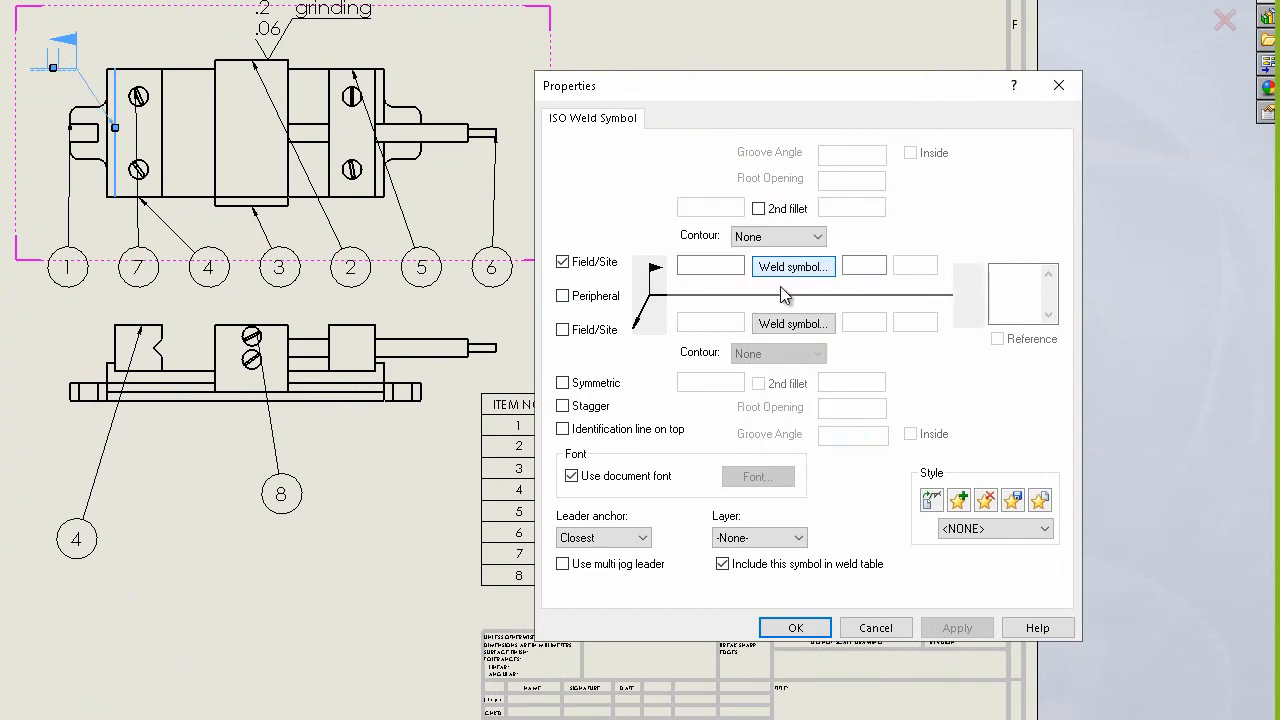
- Give the square butt weld above the reference line a Convex contour, size 2 and length 20
{"action": "left_click", "coordinate": [794, 240]}
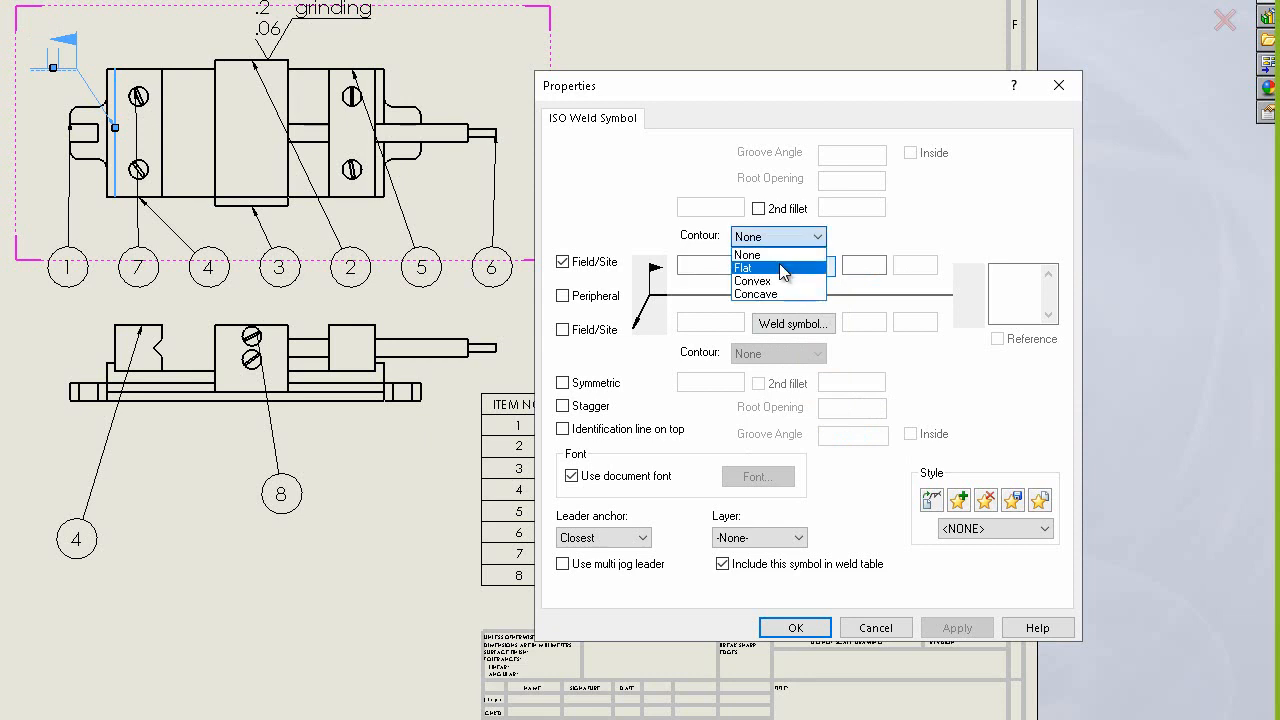
{"action": "left_click", "coordinate": [770, 281]}
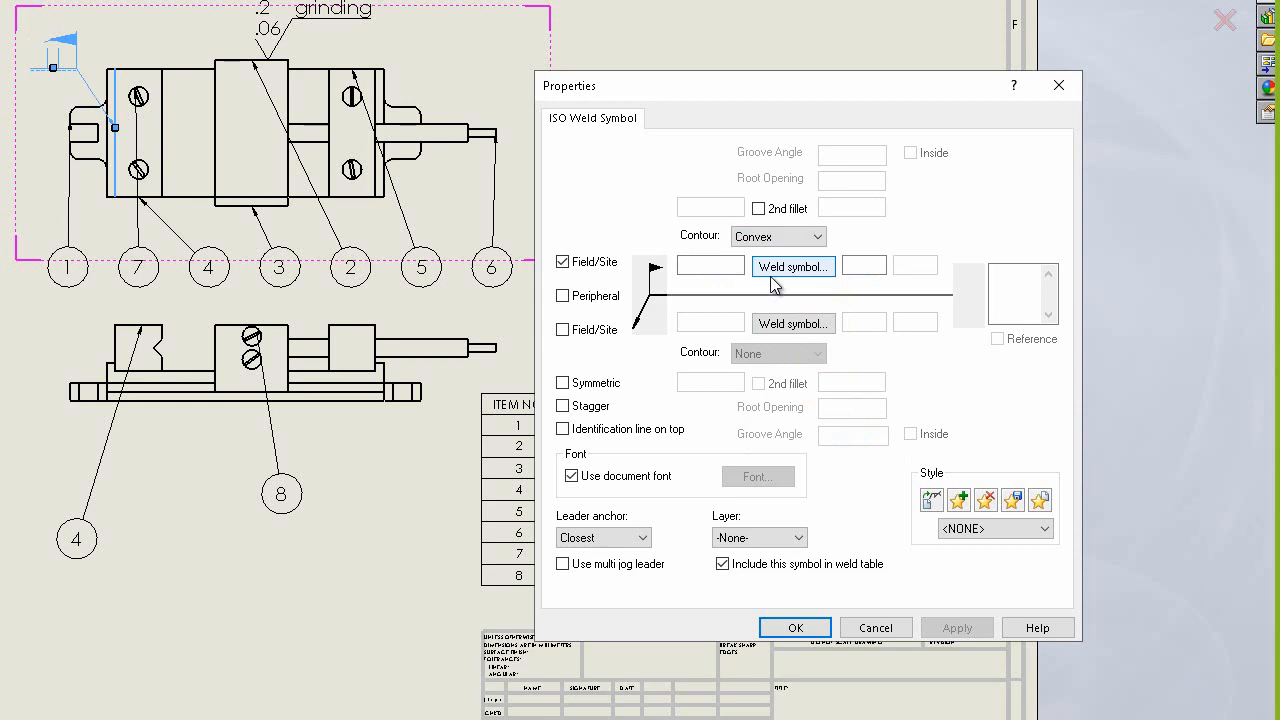
{"action": "left_click", "coordinate": [707, 265]}
{"action": "type", "text": "2"}
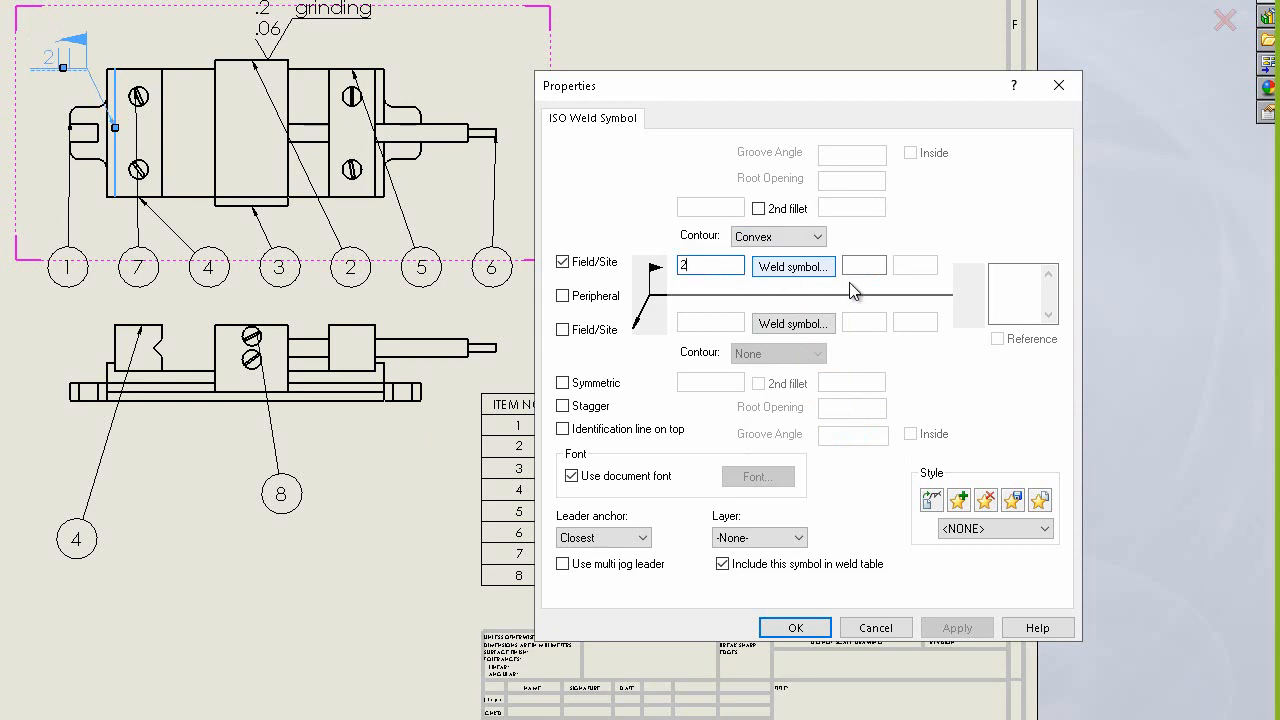
{"action": "left_click", "coordinate": [880, 263]}
{"action": "type", "text": "20"}
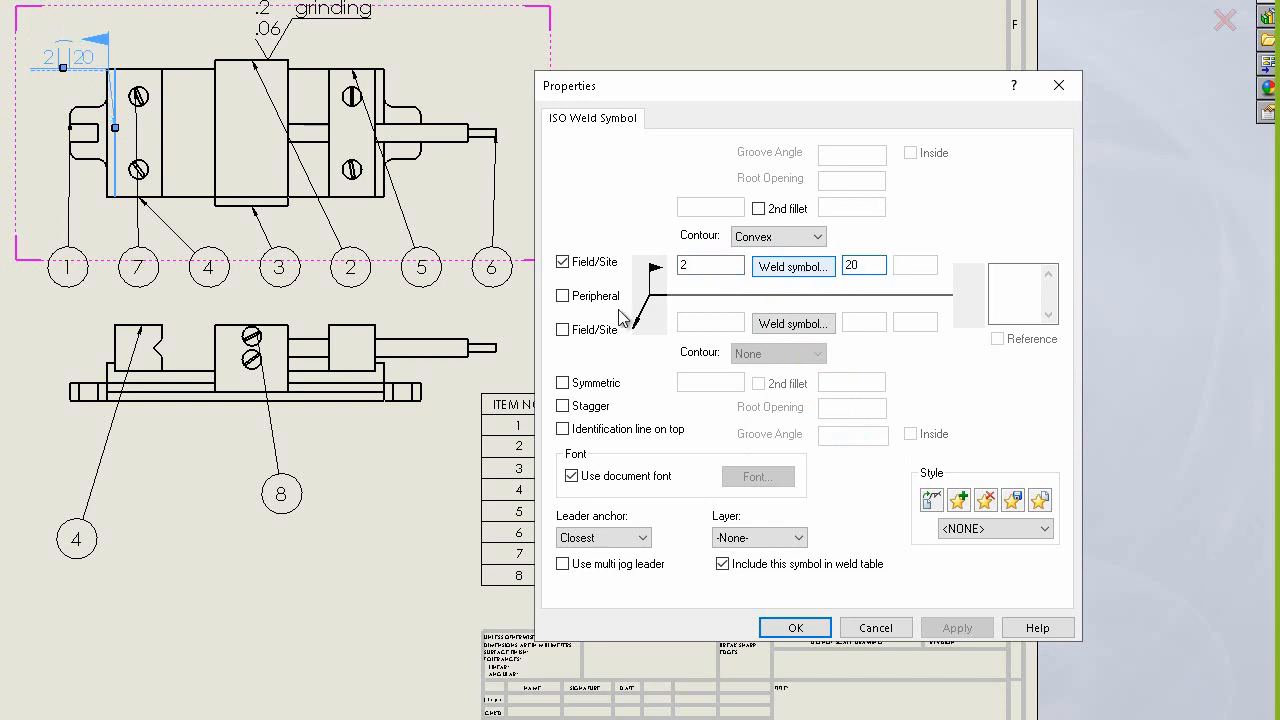
- Add a Y-shaped weld below the reference line with size 3, length 30 and a Flat contour
{"action": "left_click", "coordinate": [772, 324]}
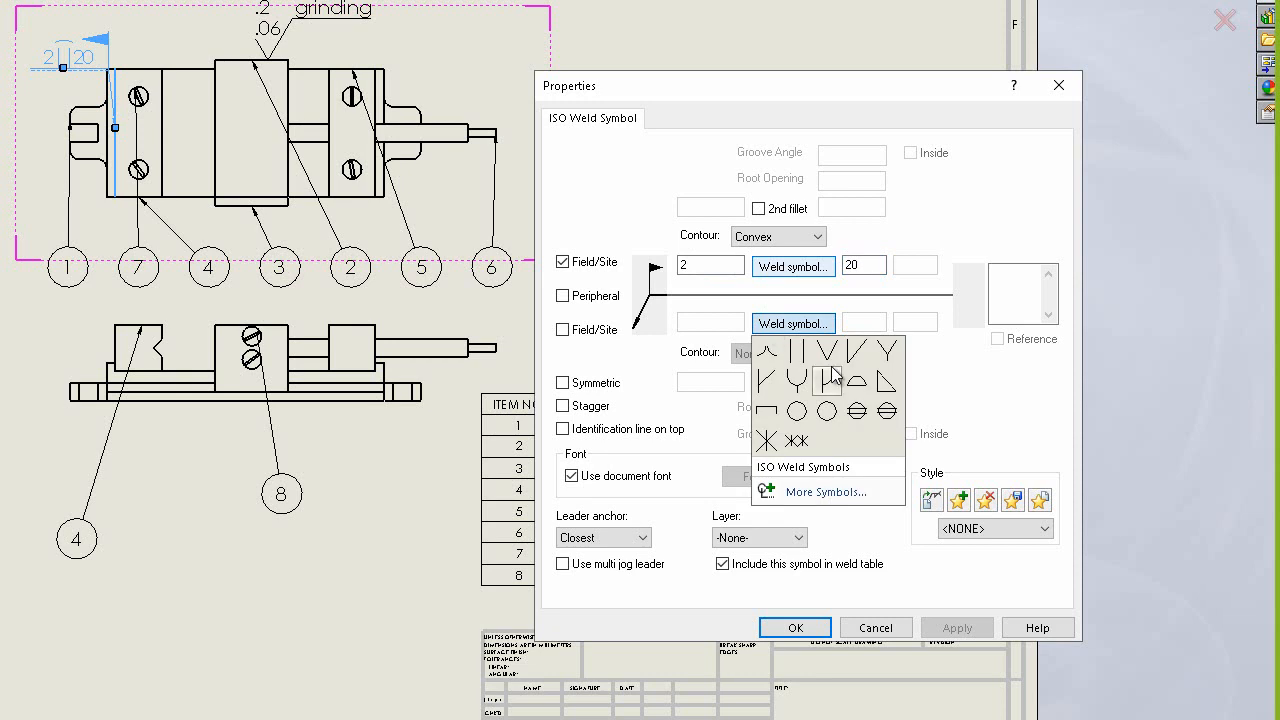
{"action": "left_click", "coordinate": [880, 353]}
{"action": "left_click", "coordinate": [705, 323]}
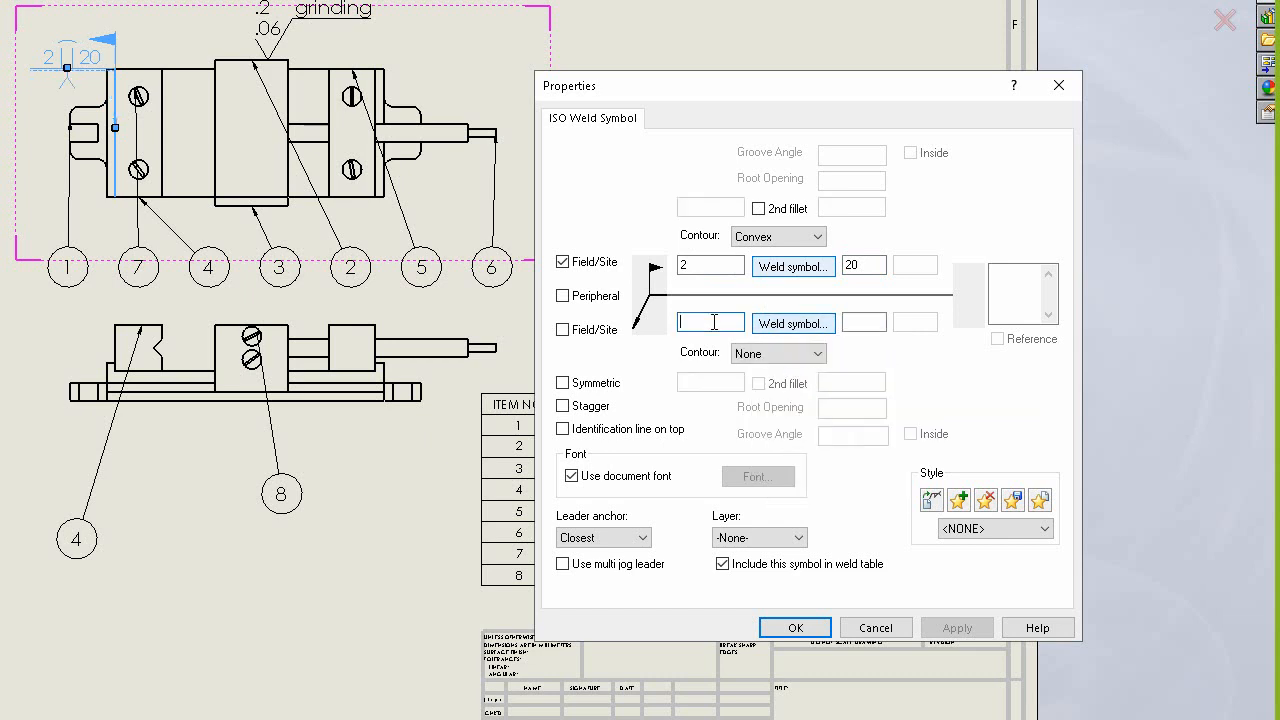
{"action": "type", "text": "3"}
{"action": "left_click", "coordinate": [882, 322]}
{"action": "type", "text": "30"}
{"action": "left_click", "coordinate": [816, 357]}
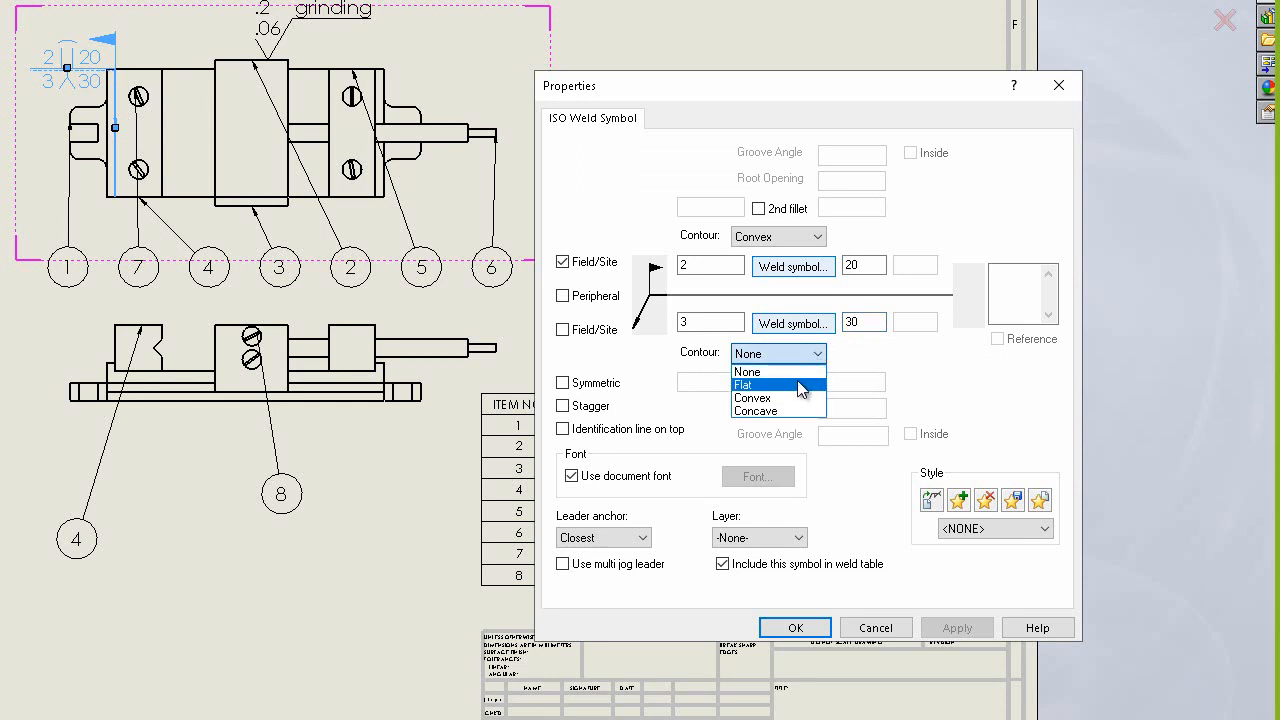
{"action": "key", "text": "Down"}
{"action": "key", "text": "Return"}
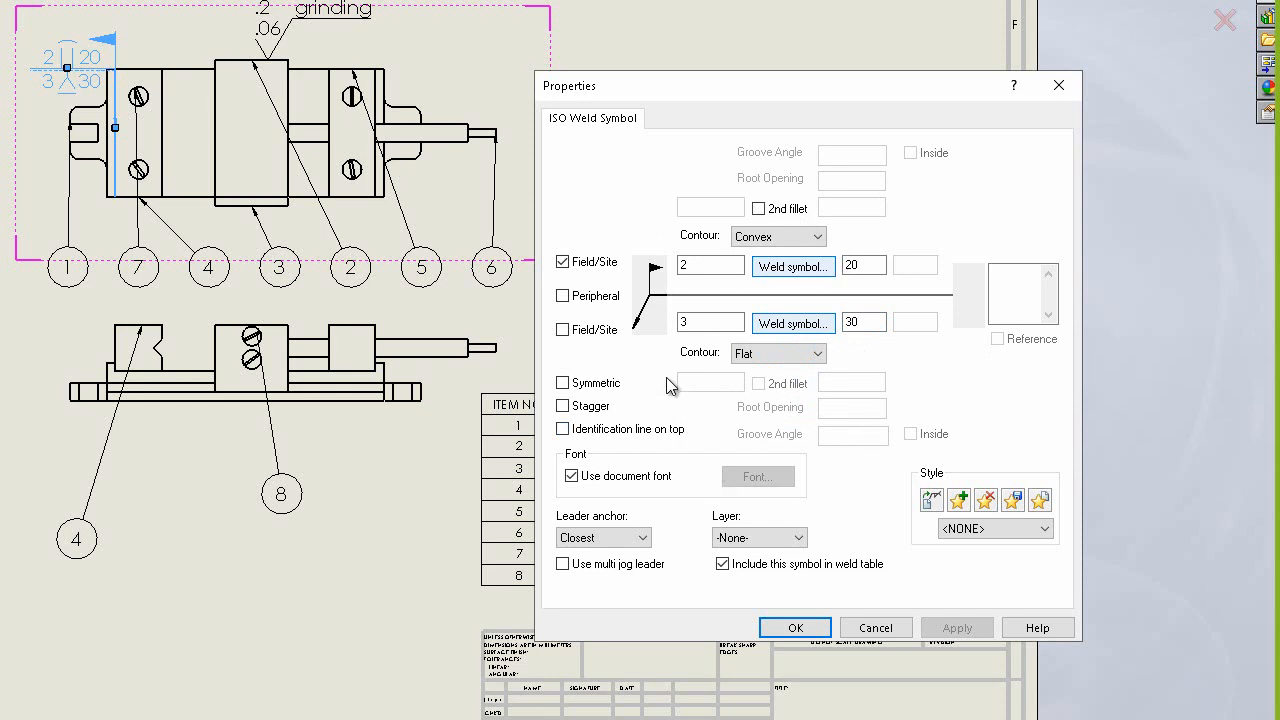
- Accept the weld symbol and move it clear of the upper vise view, out beyond its left end
{"action": "left_click", "coordinate": [869, 680]}
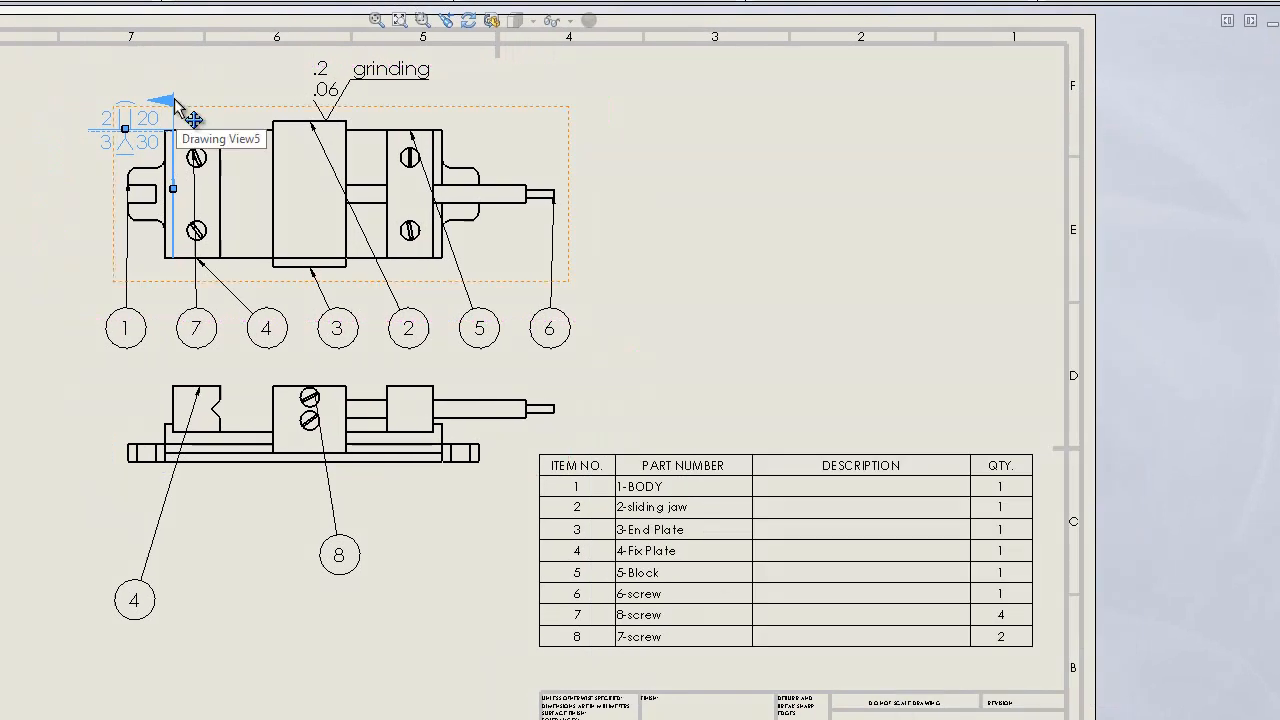
{"action": "left_click", "coordinate": [103, 105]}
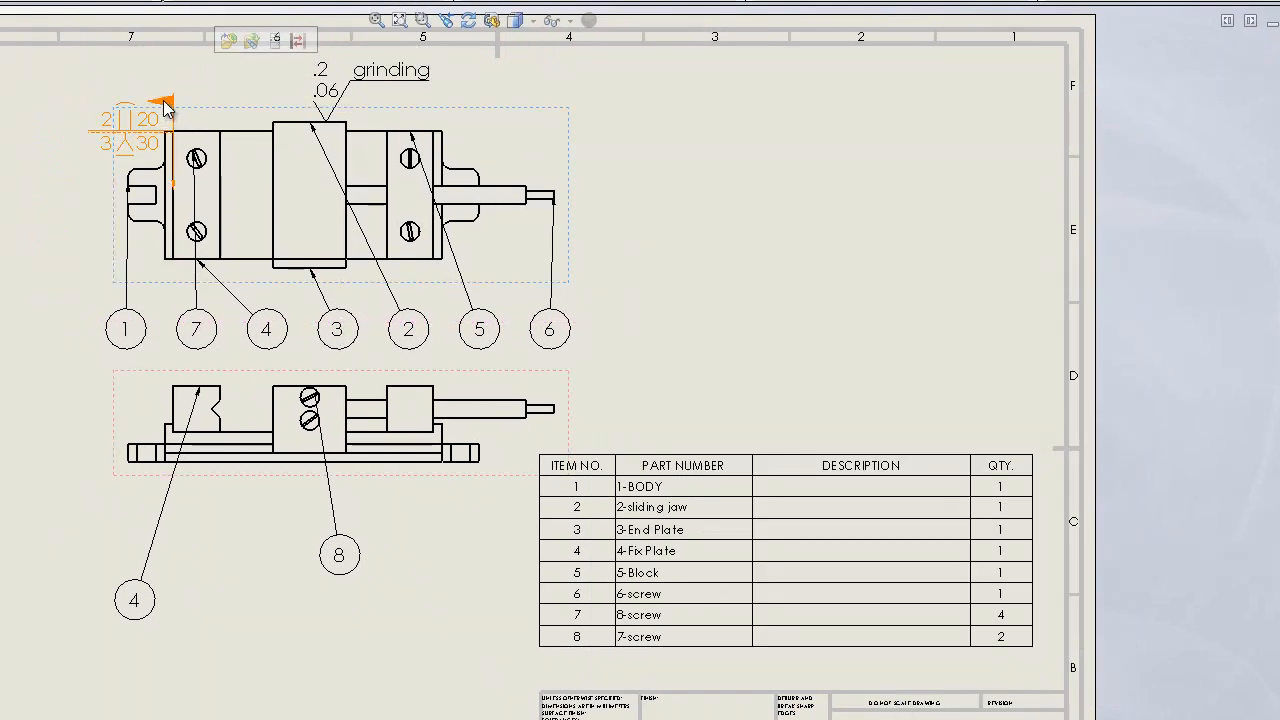
{"action": "left_click_drag", "start_coordinate": [103, 105], "coordinate": [60, 101]}
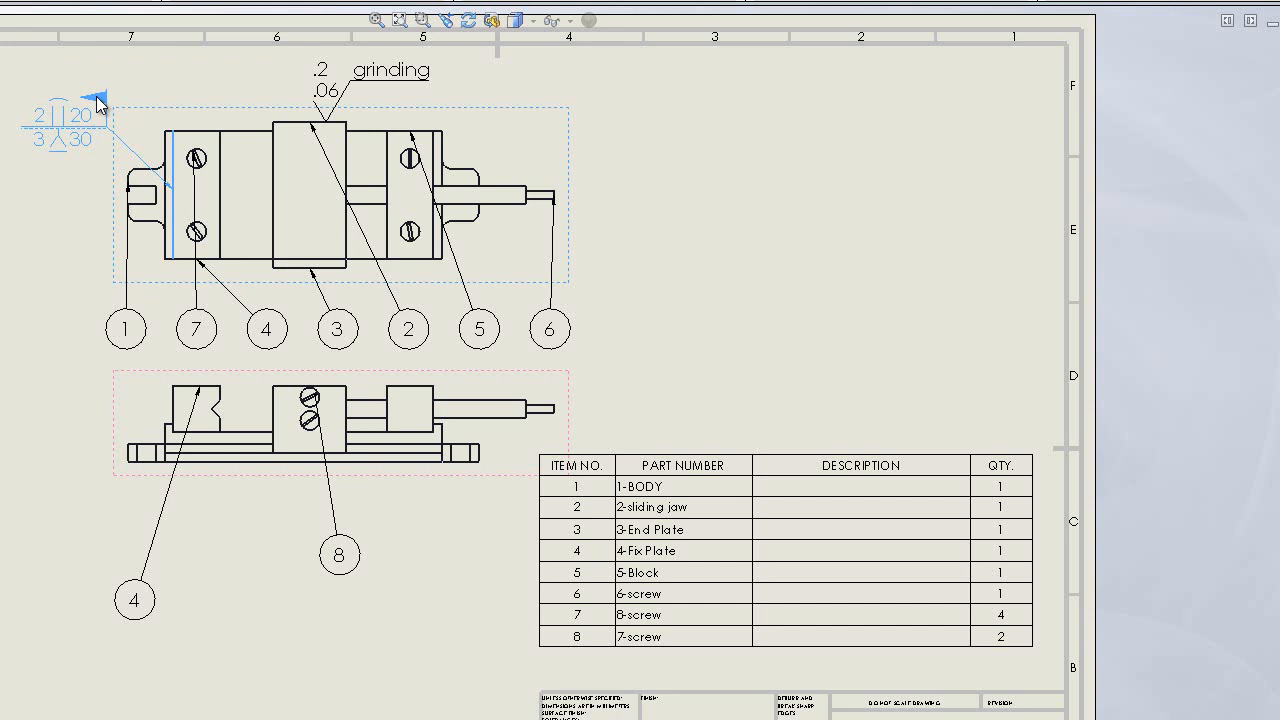
{"action": "left_click", "coordinate": [705, 178]}
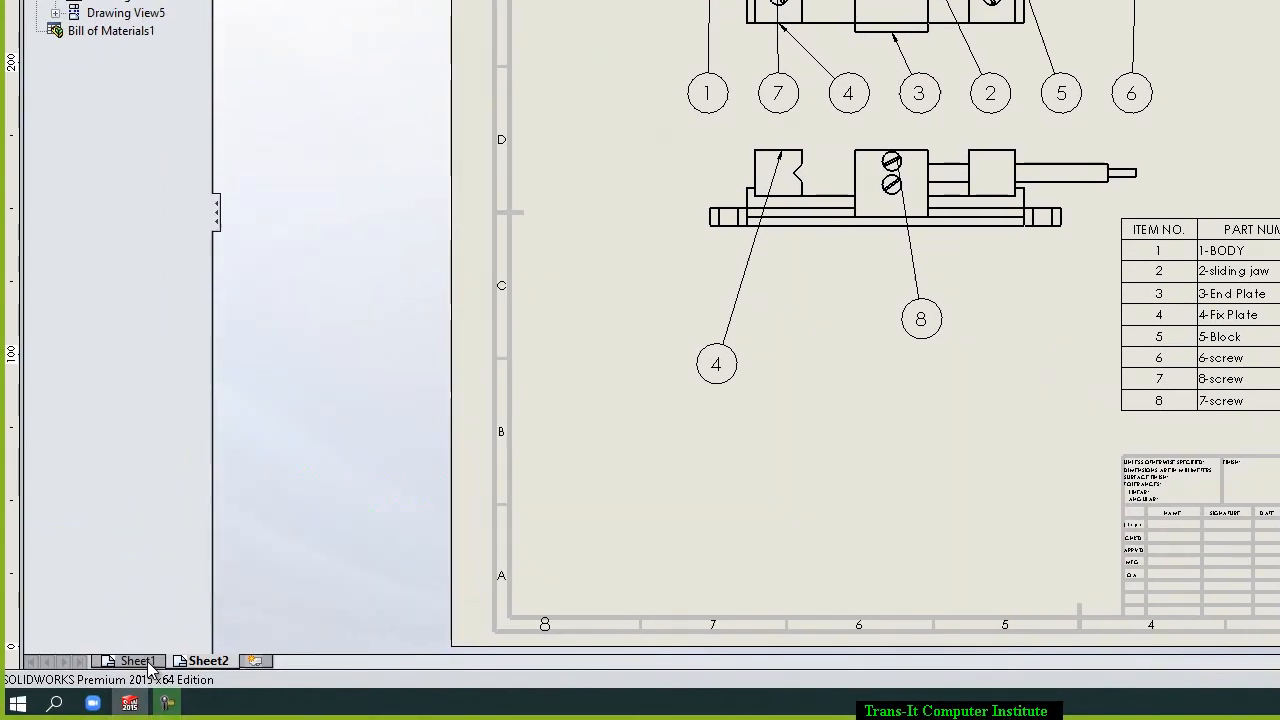
- Switch to Sheet1 and add a hole callout to the countersunk hole in the plate's top view, placed below the view
{"action": "left_click", "coordinate": [140, 662]}
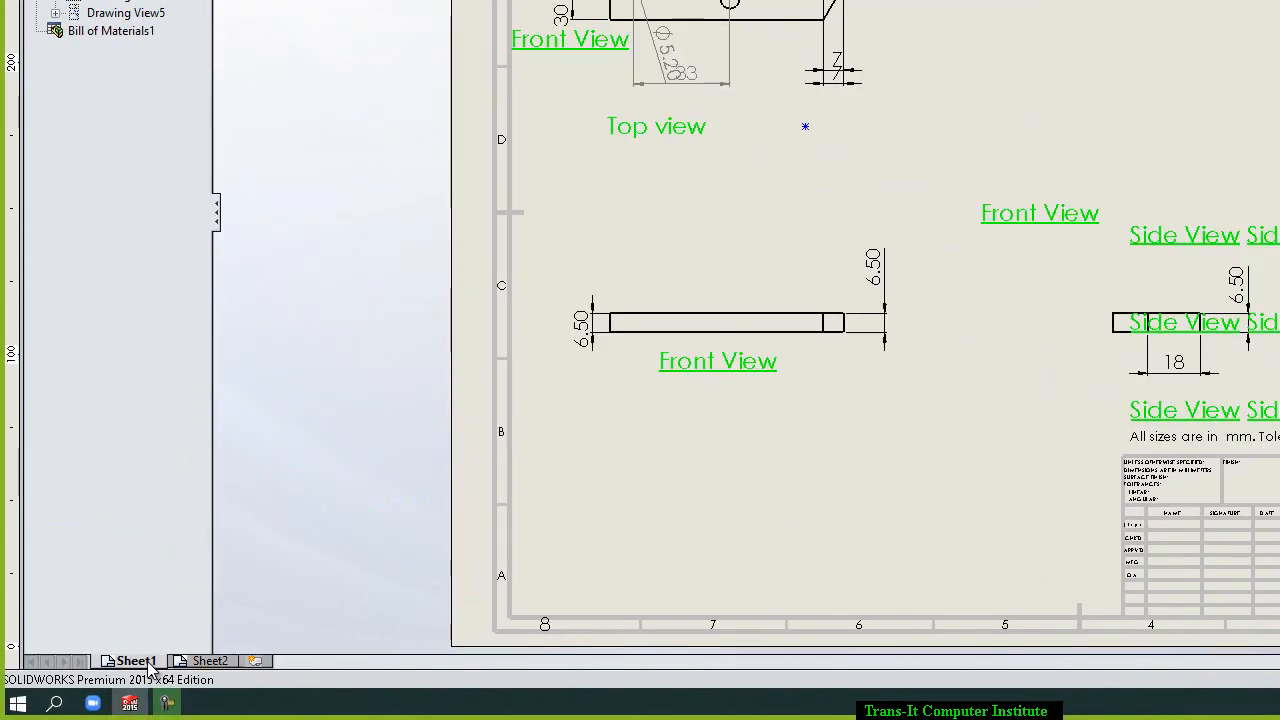
{"action": "scroll", "coordinate": [657, 3], "scroll_direction": "down", "scroll_amount": 1}
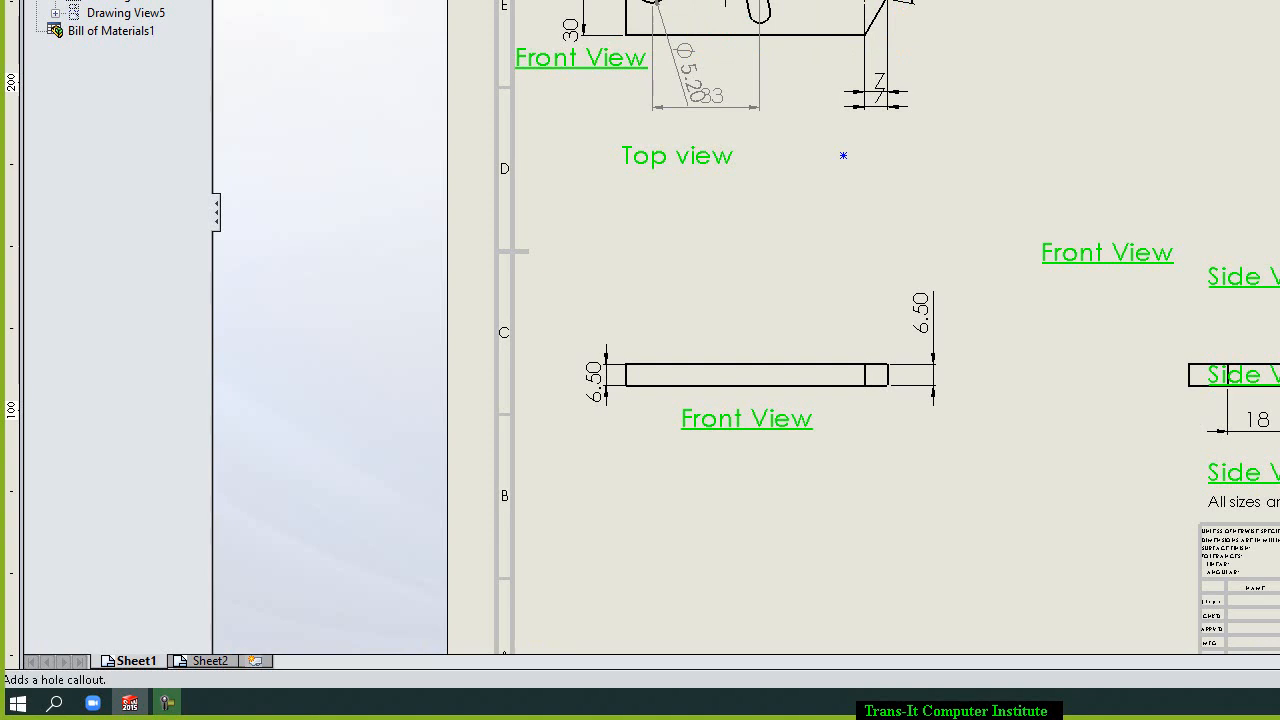
{"action": "left_click", "coordinate": [680, 0]}
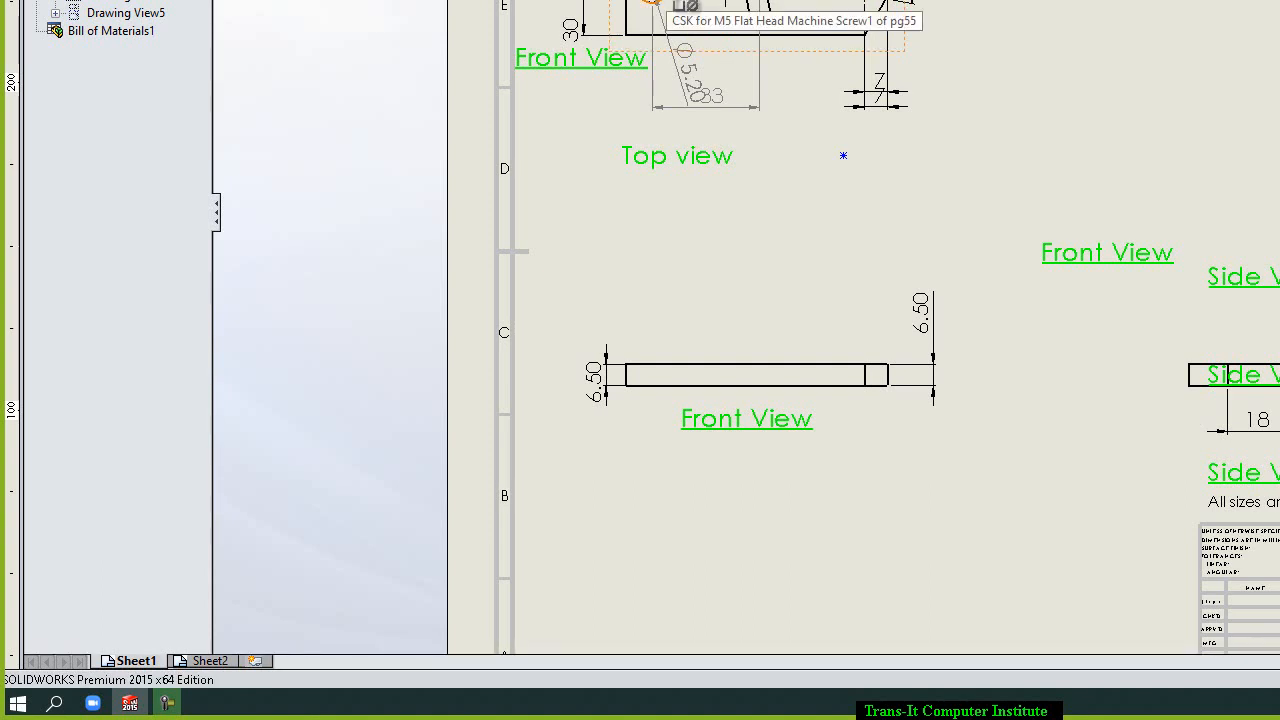
{"action": "left_click", "coordinate": [662, 2]}
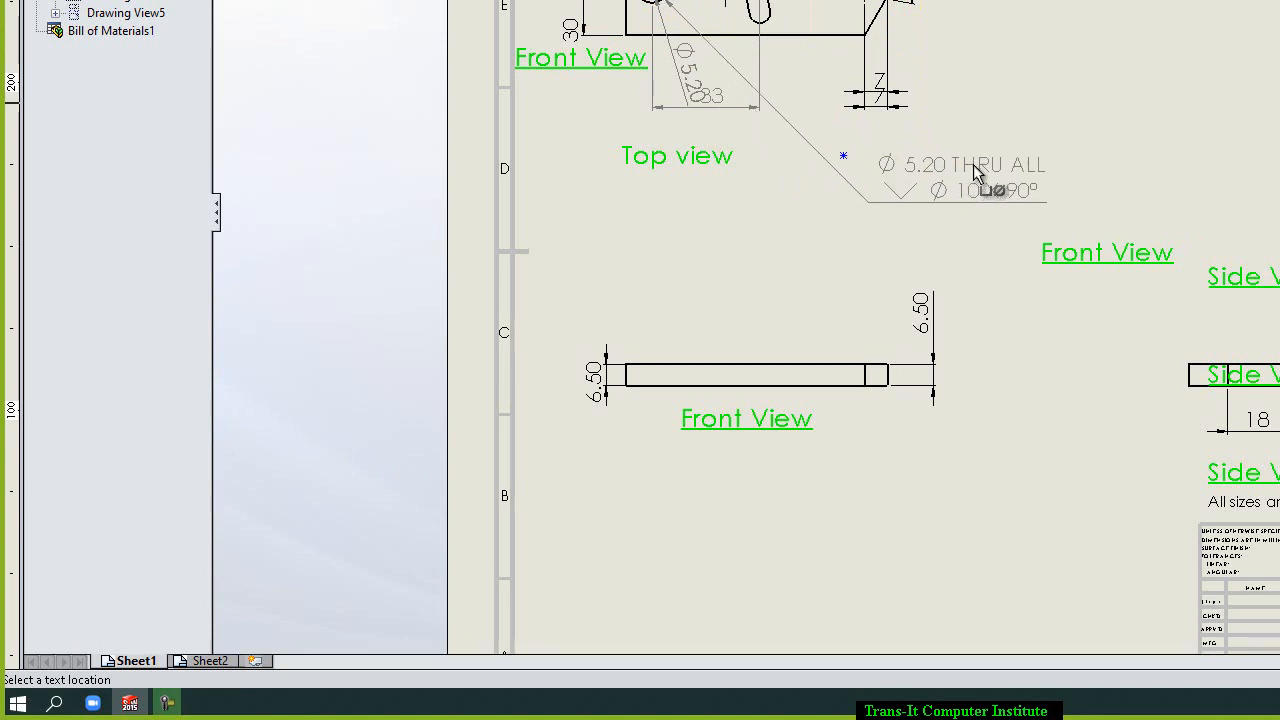
{"action": "left_click", "coordinate": [973, 175]}
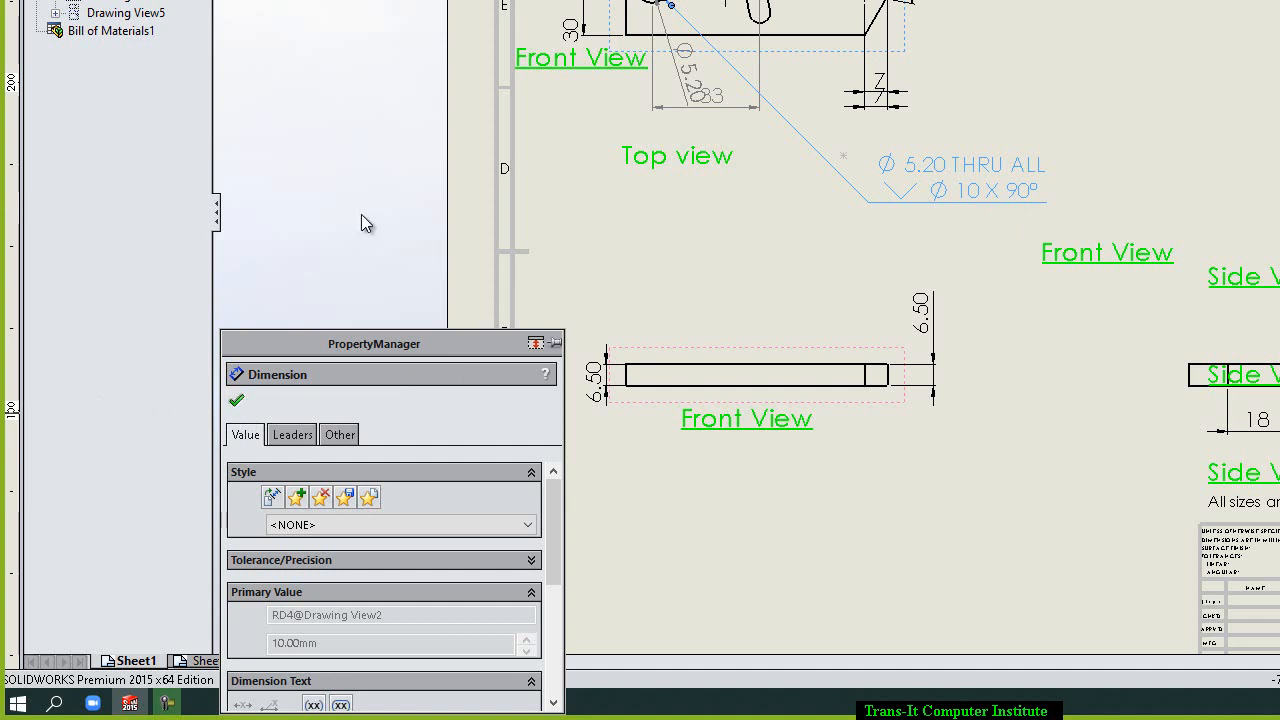
{"action": "left_click", "coordinate": [236, 400]}
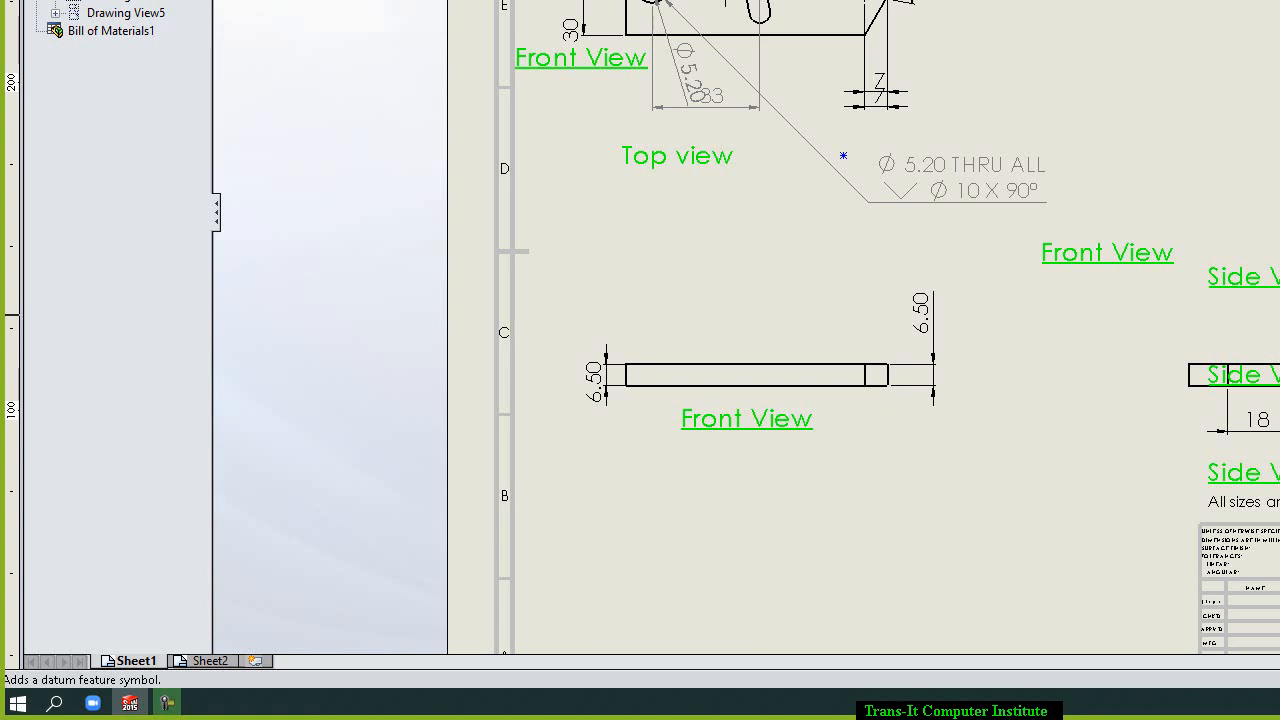
- Attach datum feature A to the upper edge of the front view, with its label above the plate
{"action": "left_click", "coordinate": [760, 368]}
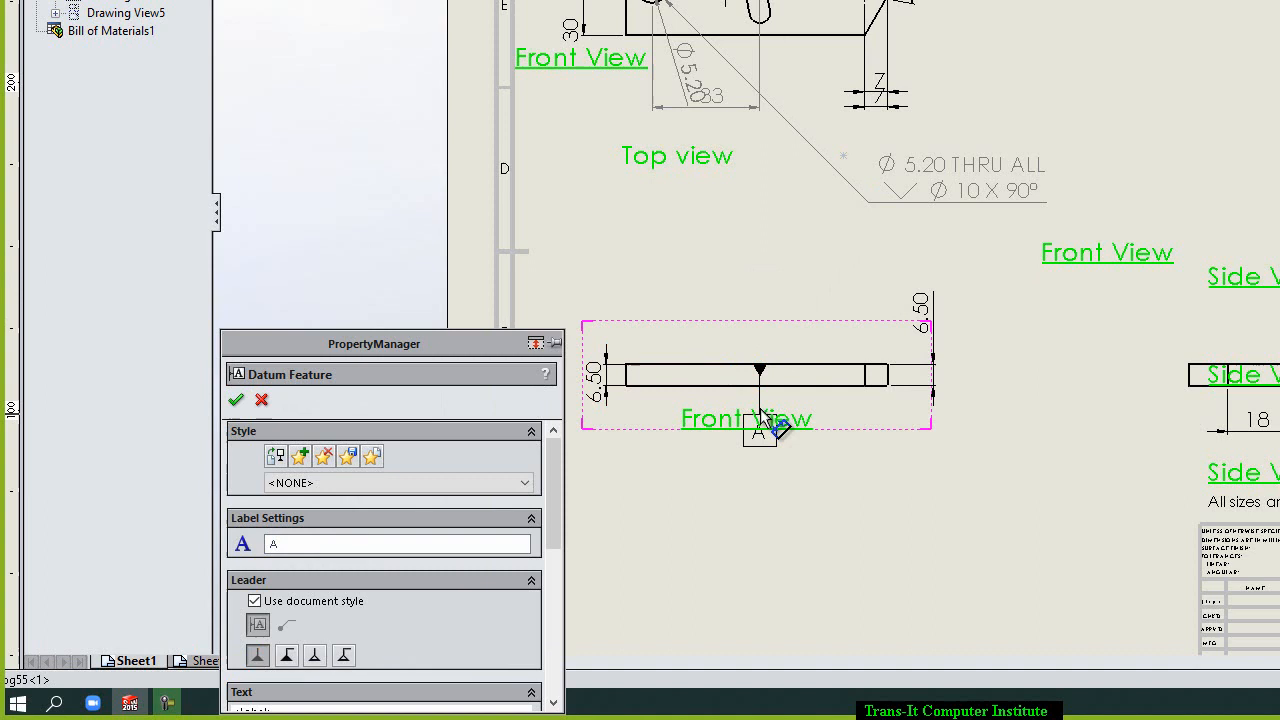
{"action": "left_click", "coordinate": [758, 300]}
{"action": "left_click", "coordinate": [236, 400]}
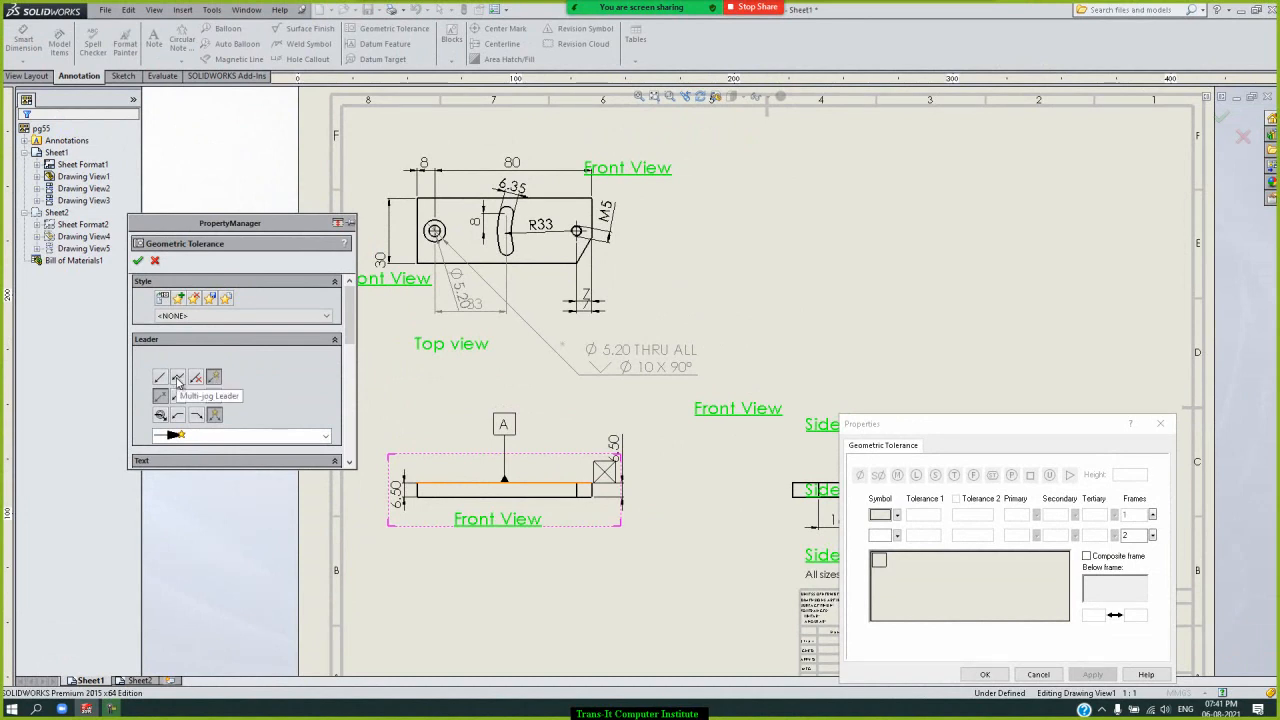
{"action": "left_click", "coordinate": [178, 379]}
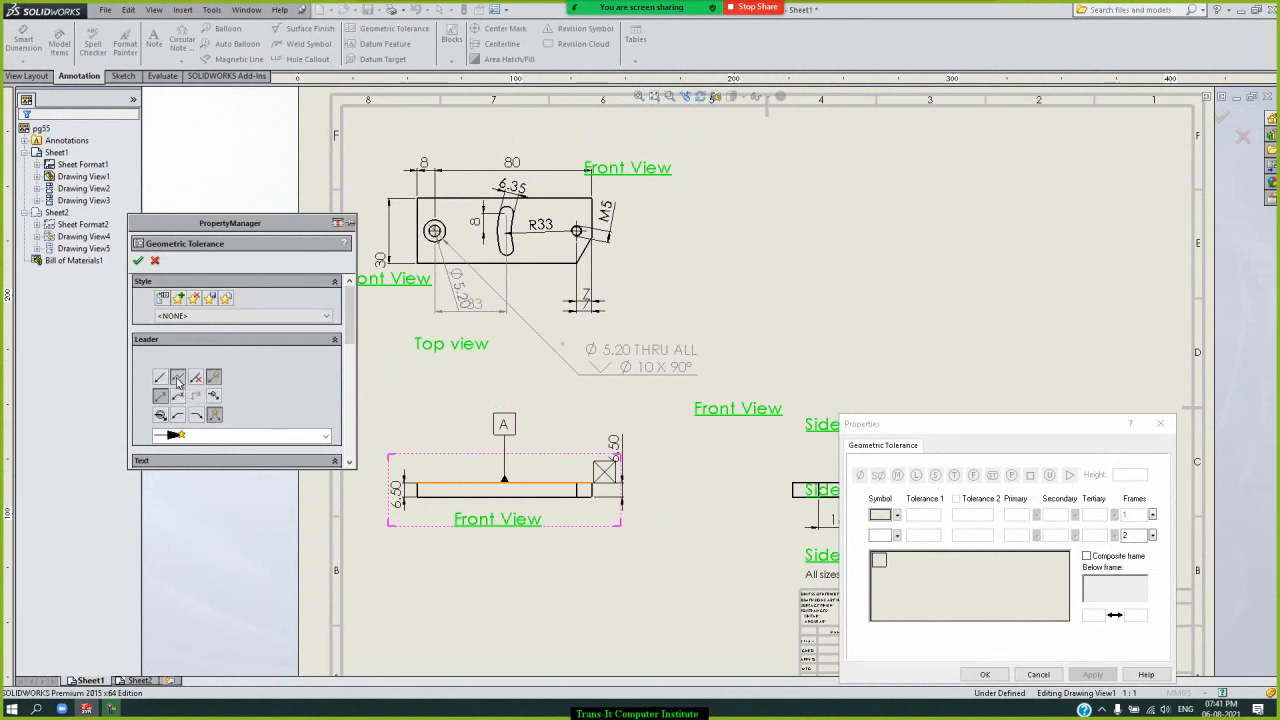
{"action": "left_click", "coordinate": [545, 498]}
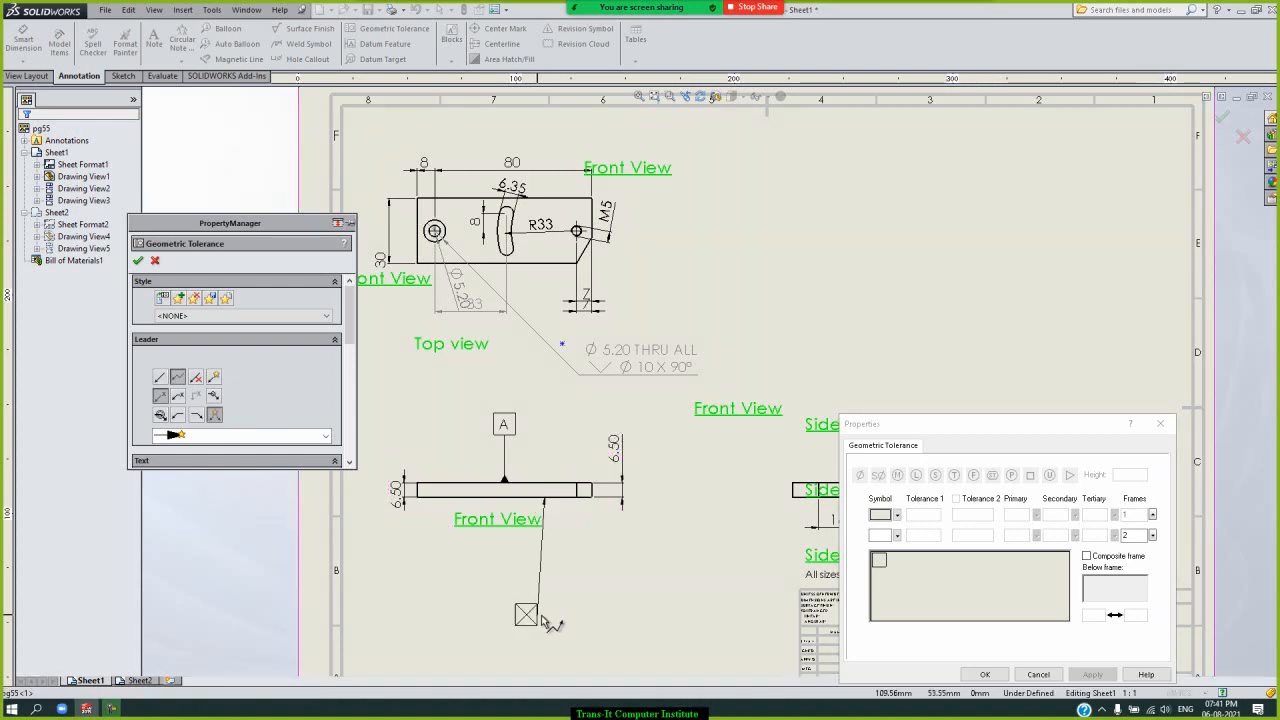
{"action": "left_click", "coordinate": [545, 613]}
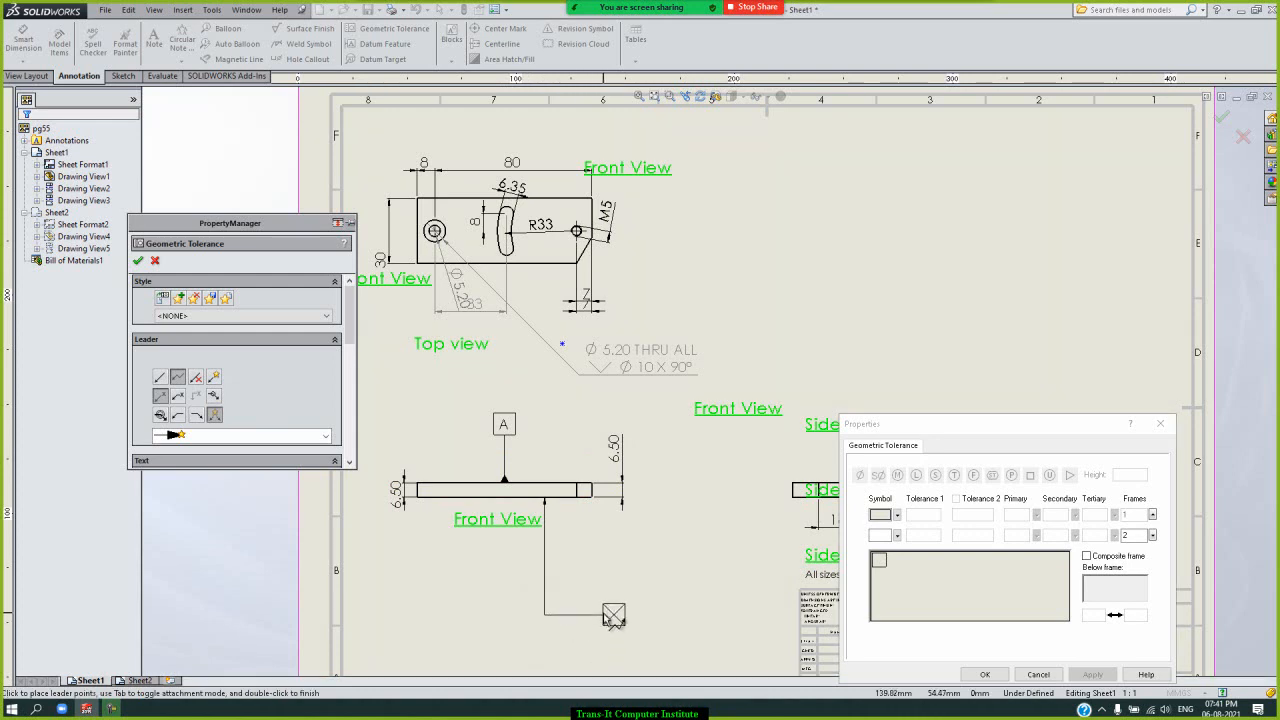
{"action": "key", "text": "Escape"}
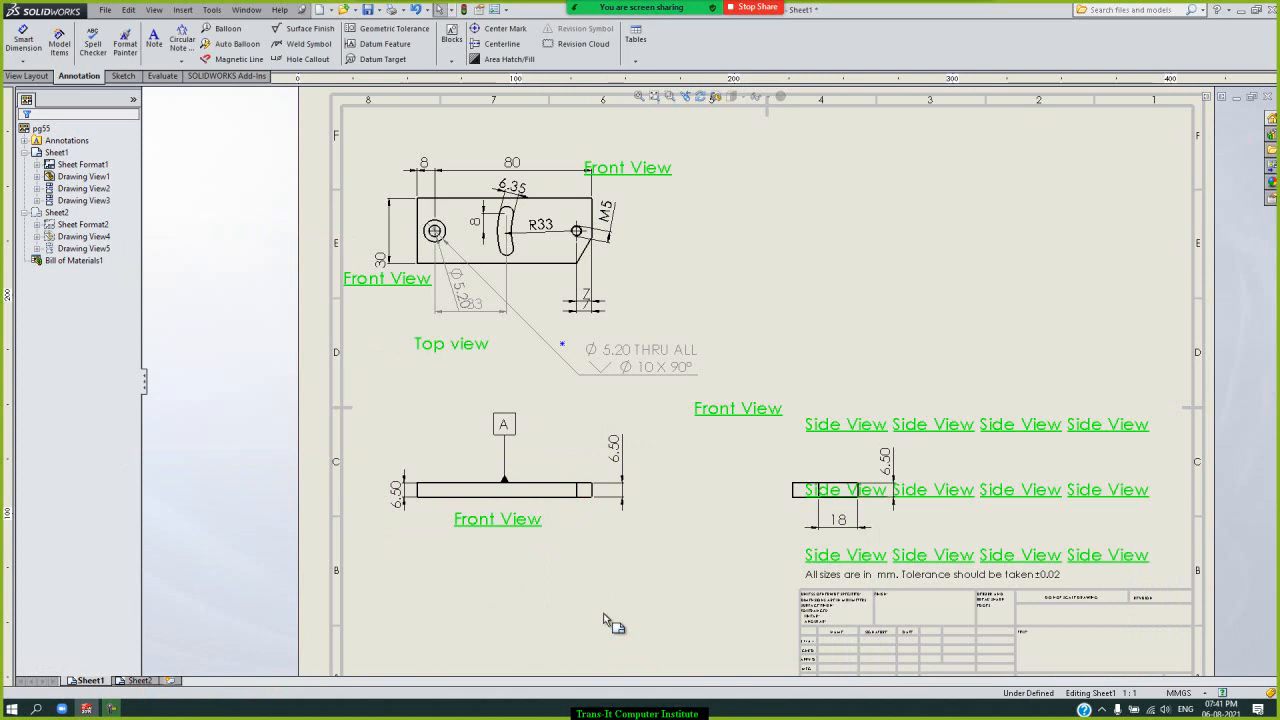
- Place a blank geometric tolerance frame below the front view, with its leader attached to the plate's lower edge
{"action": "left_click", "coordinate": [393, 38]}
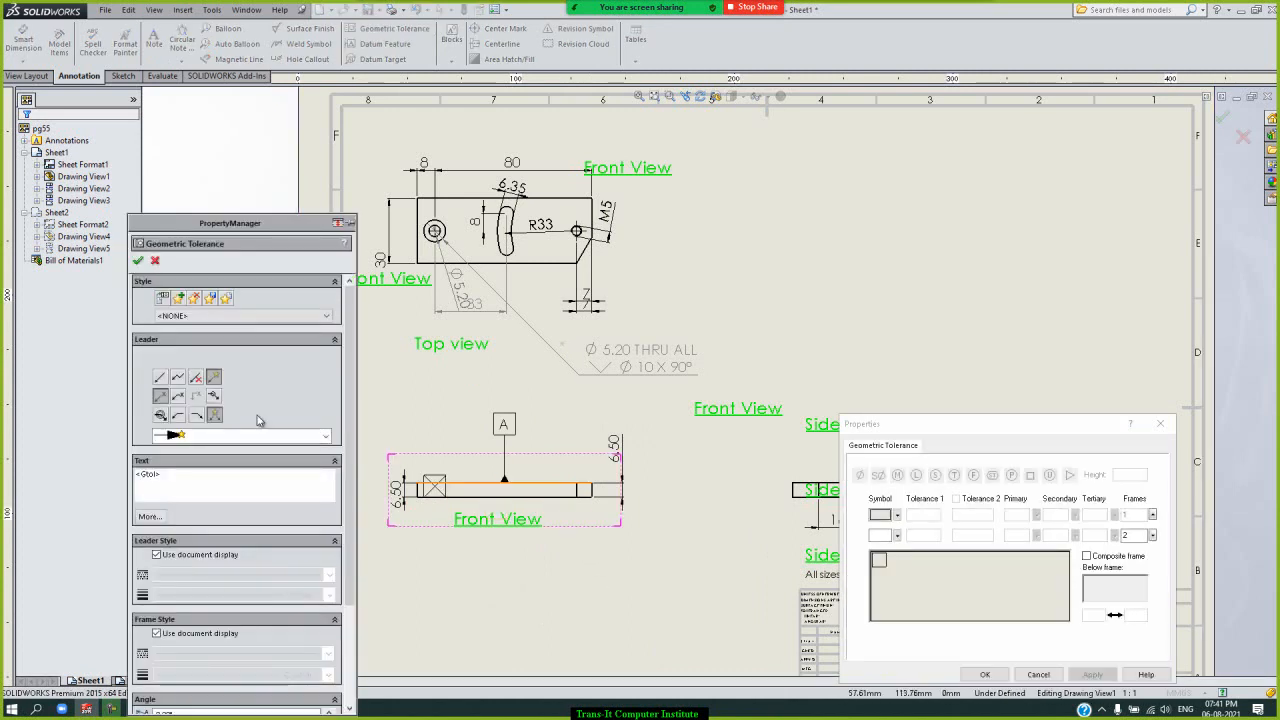
{"action": "left_click", "coordinate": [159, 398]}
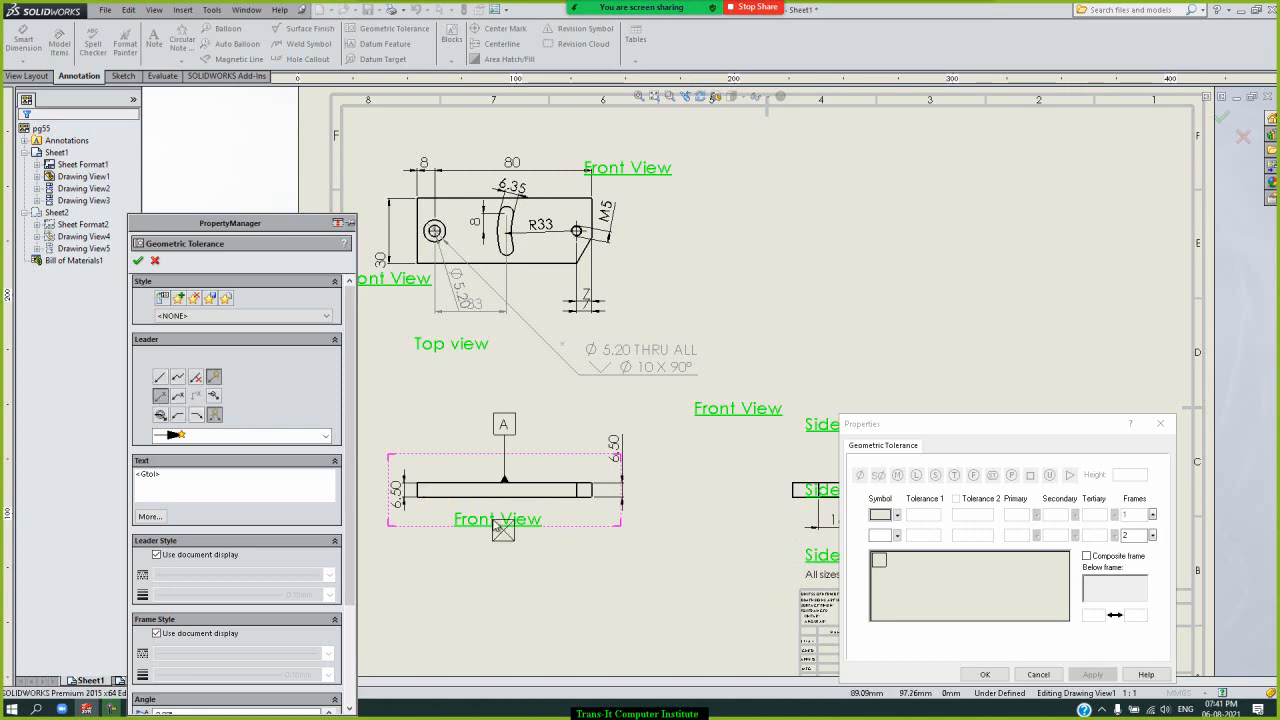
{"action": "left_click", "coordinate": [552, 497]}
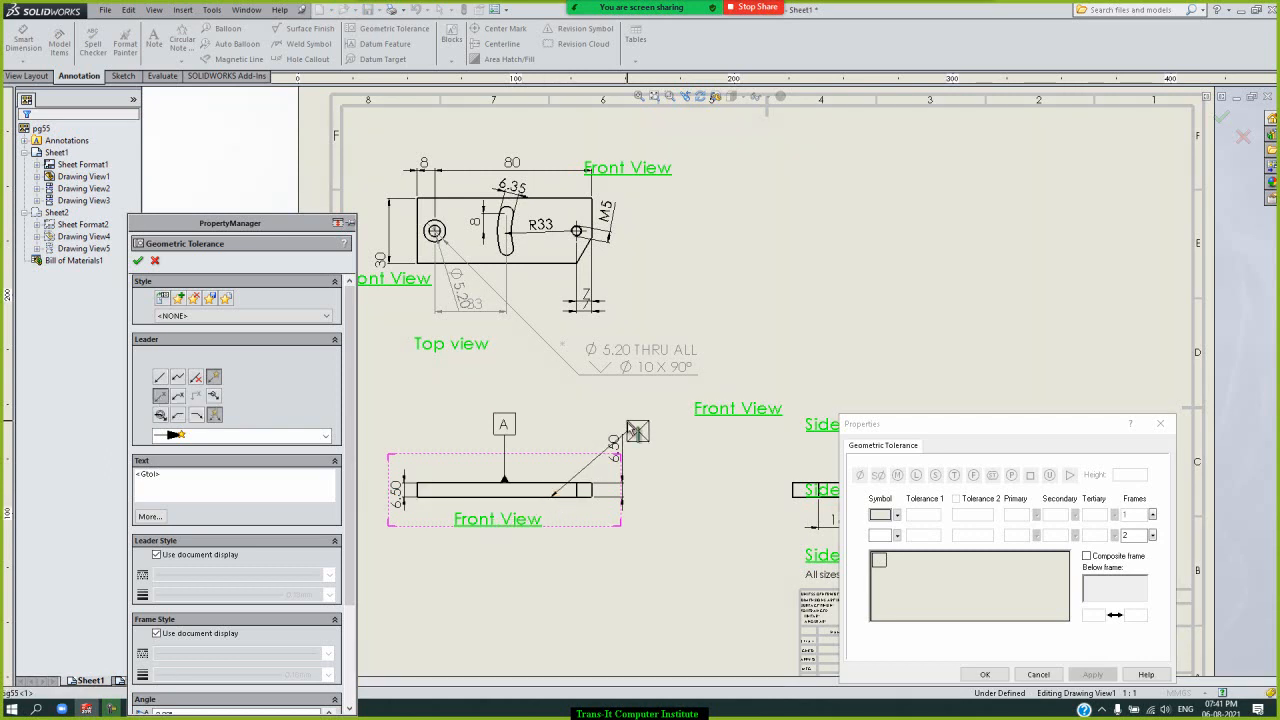
{"action": "left_click", "coordinate": [558, 607]}
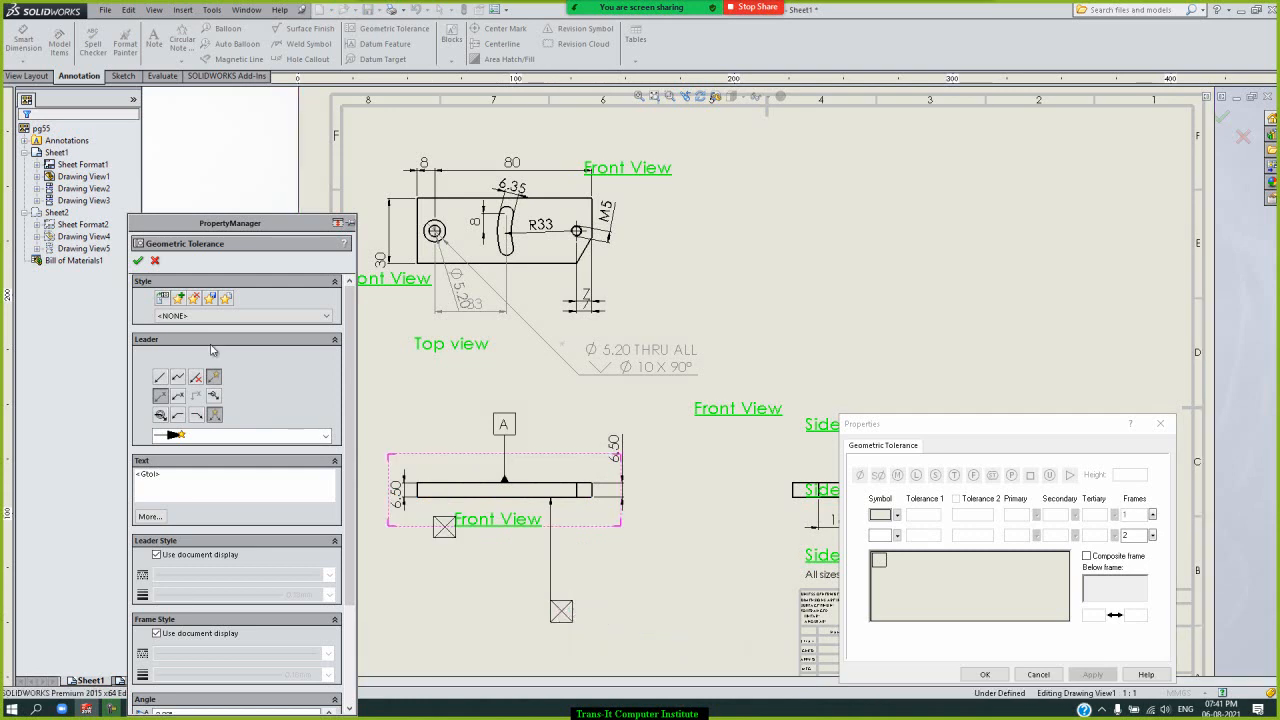
{"action": "left_click", "coordinate": [138, 261]}
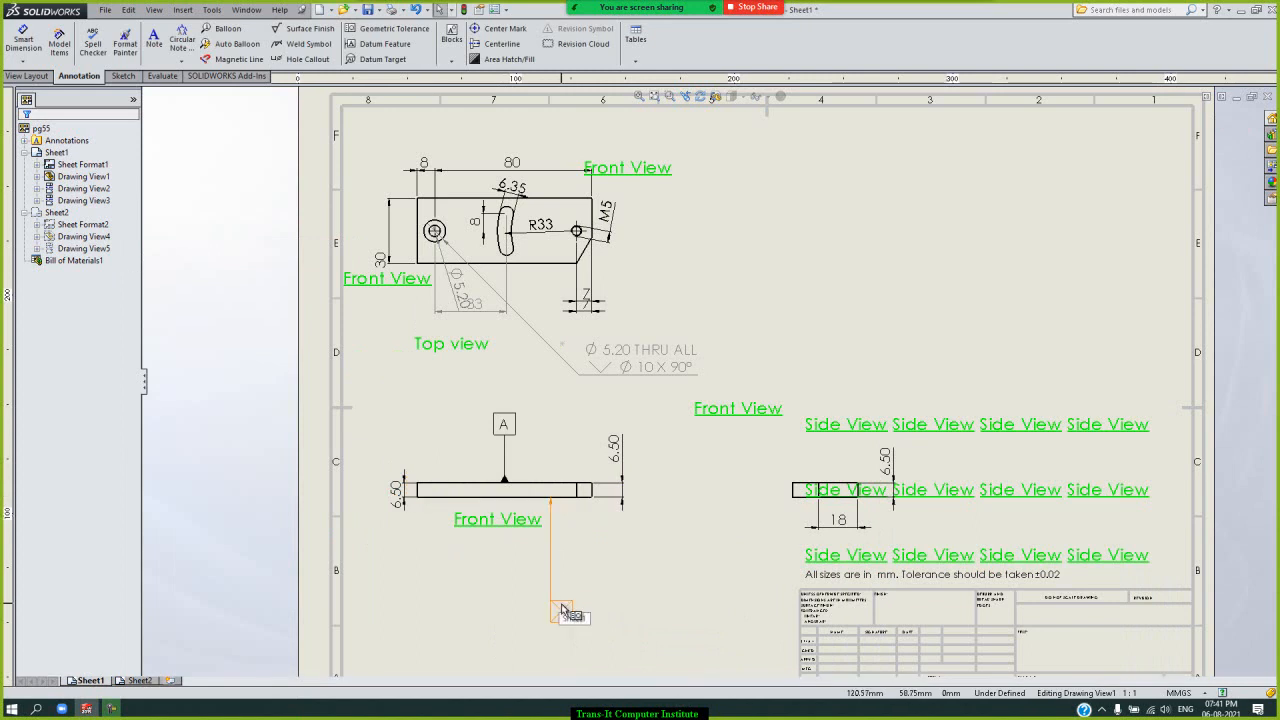
- Edit the blank frame below the front view to a Parallel tolerance of 0.02
{"action": "double_click", "coordinate": [566, 612]}
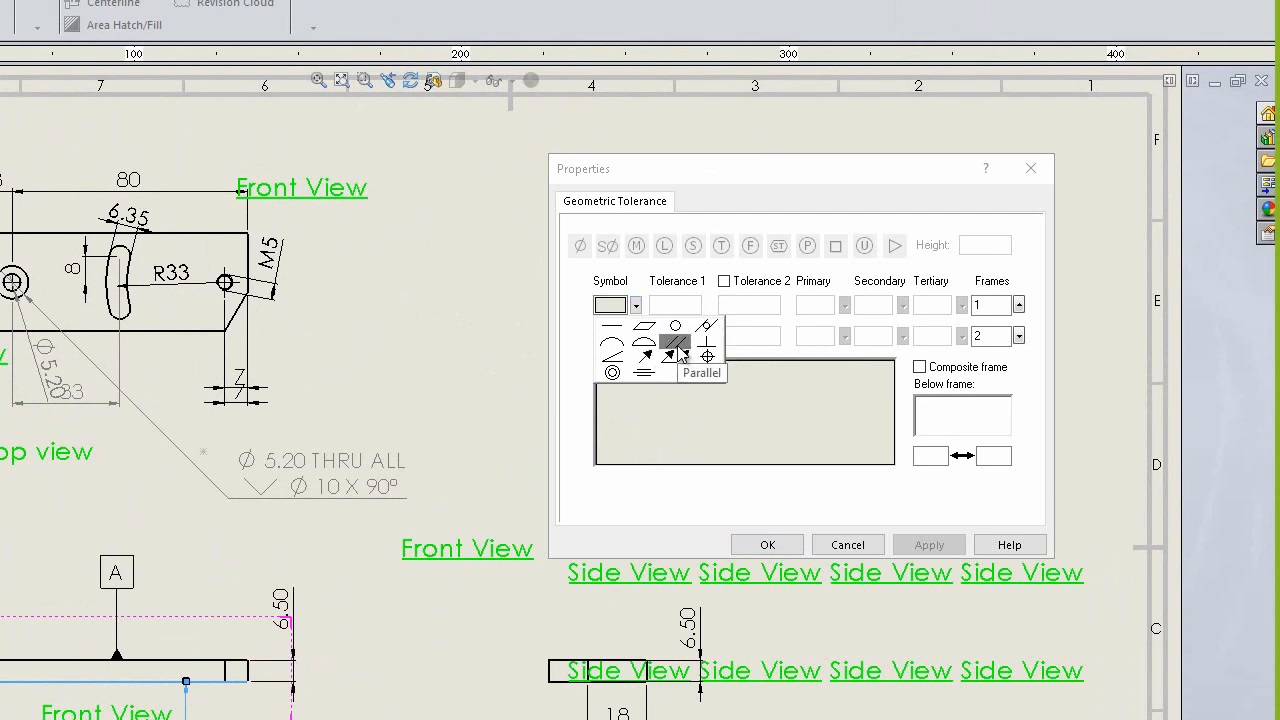
{"action": "left_click", "coordinate": [676, 342]}
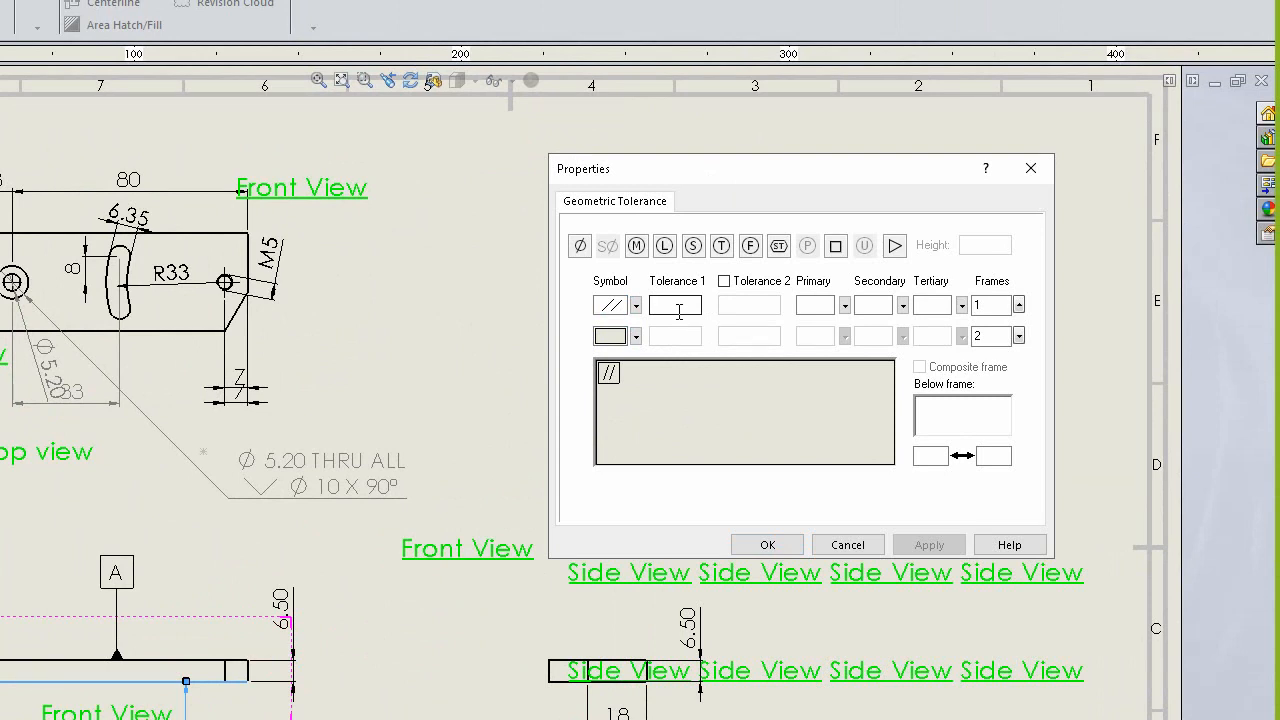
{"action": "left_click", "coordinate": [679, 309]}
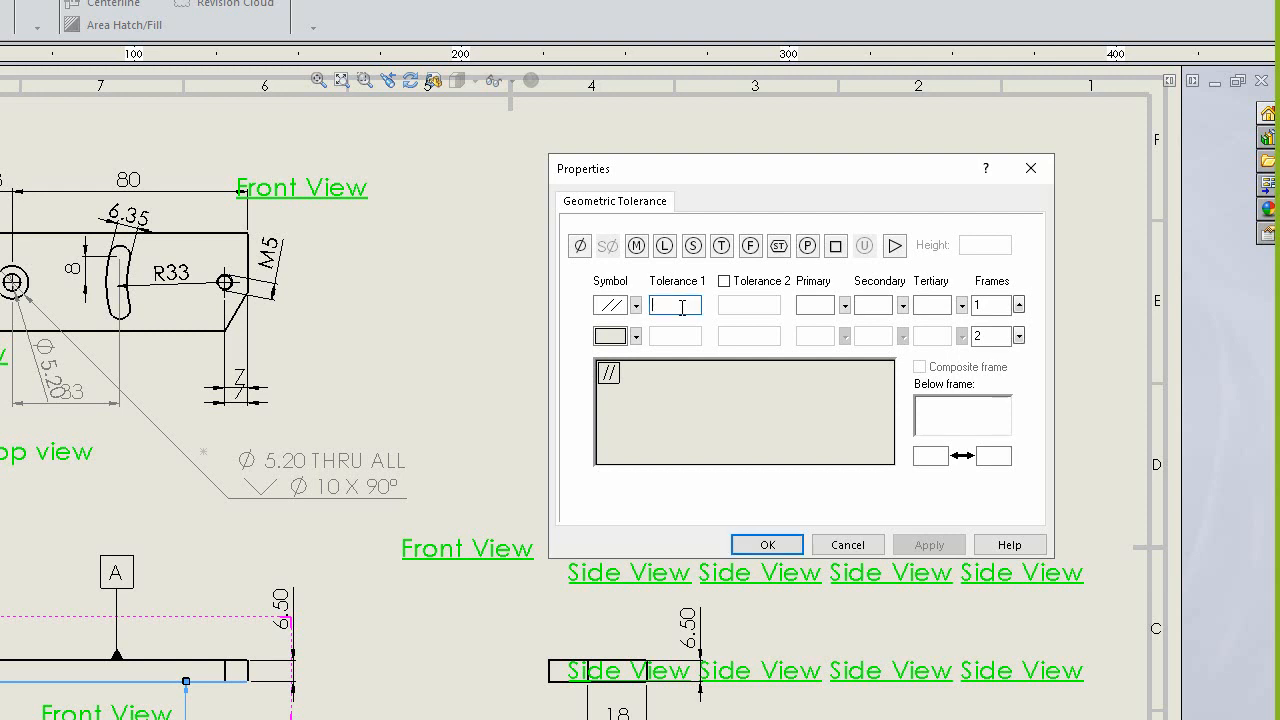
{"action": "type", "text": "0.02"}
- Try a second tolerance of 0.01 in the parallelism frame and switch it off again
{"action": "left_click", "coordinate": [725, 283]}
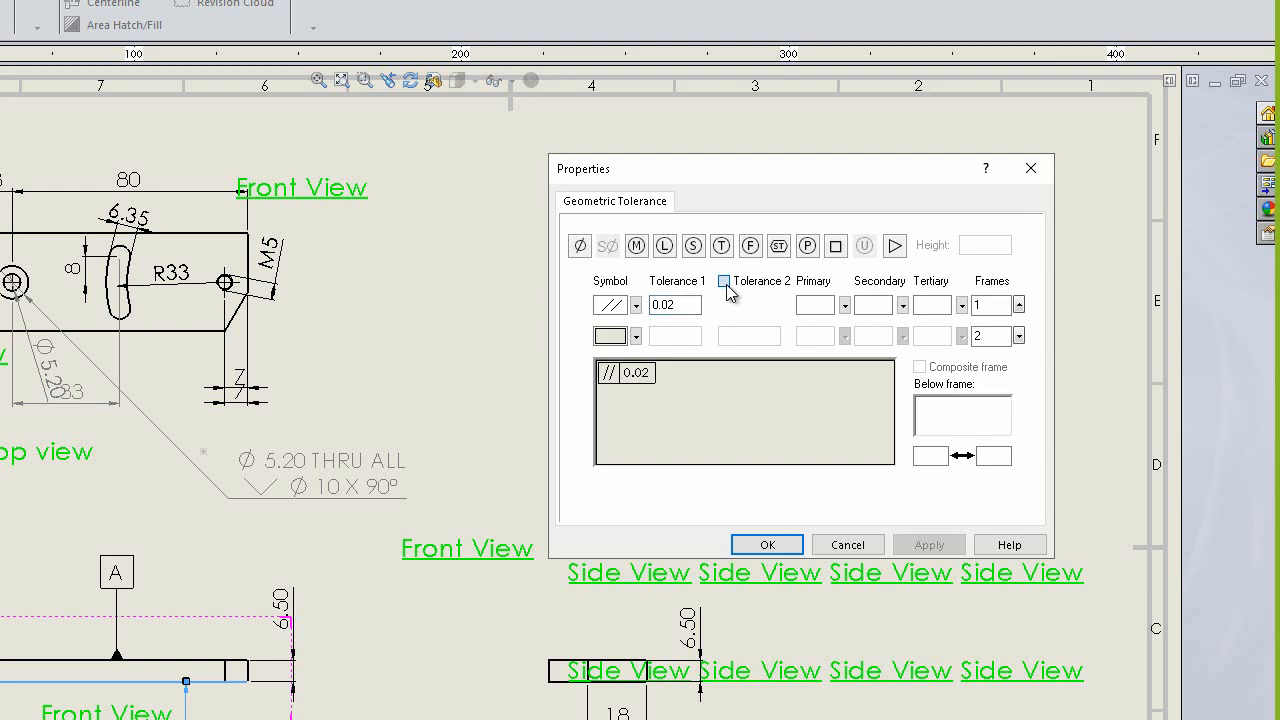
{"action": "left_click", "coordinate": [747, 305]}
{"action": "type", "text": "0.01"}
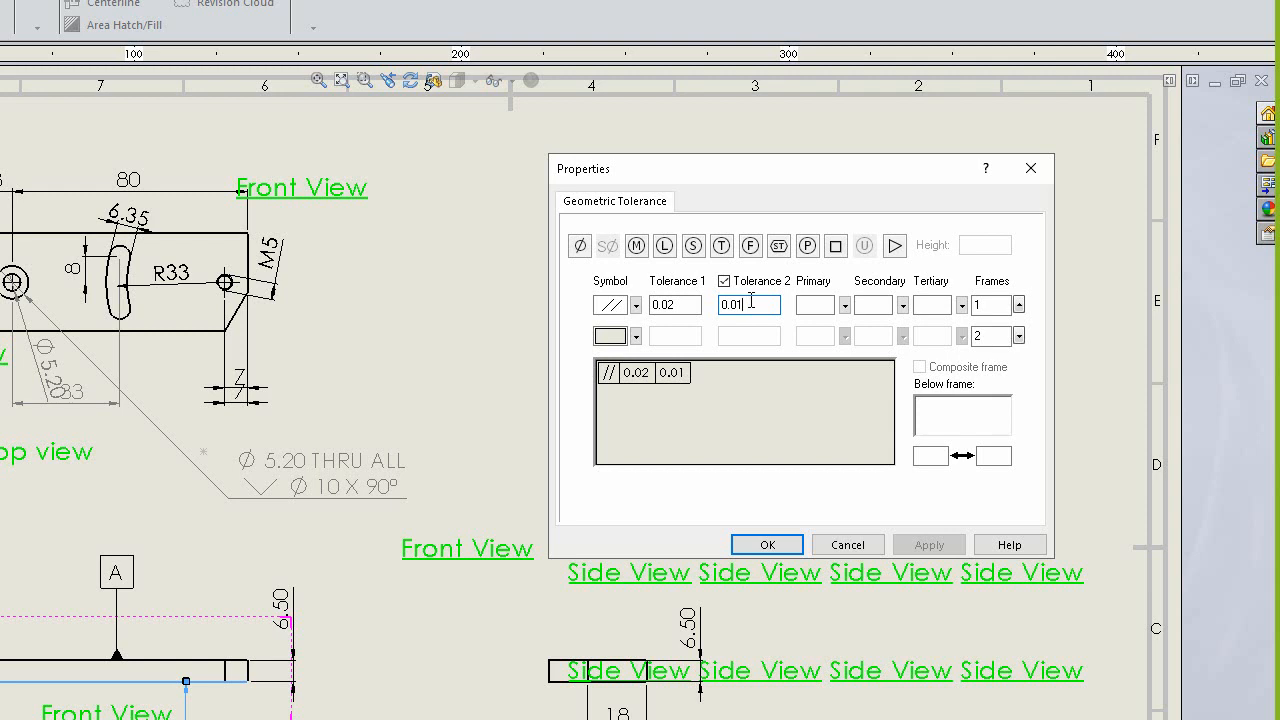
{"action": "left_click", "coordinate": [724, 282]}
- Set A as the primary datum of the parallelism tolerance and accept the frame
{"action": "left_click", "coordinate": [815, 307]}
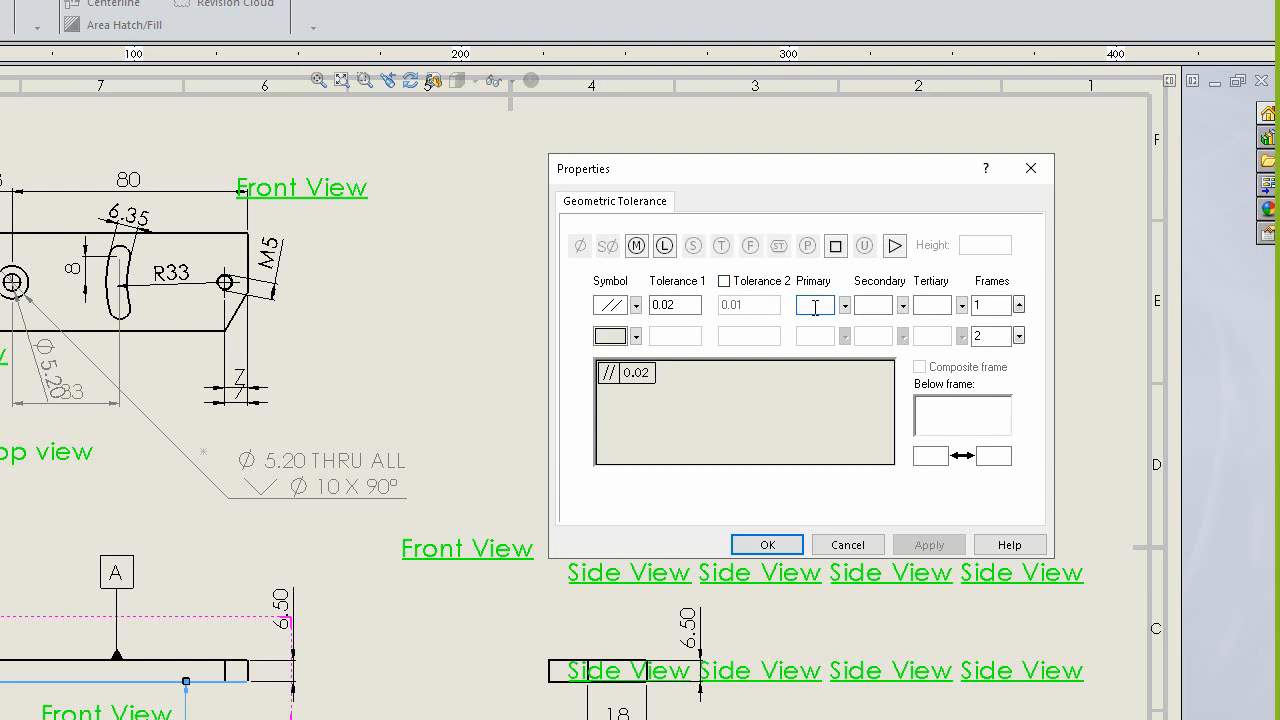
{"action": "type", "text": "A"}
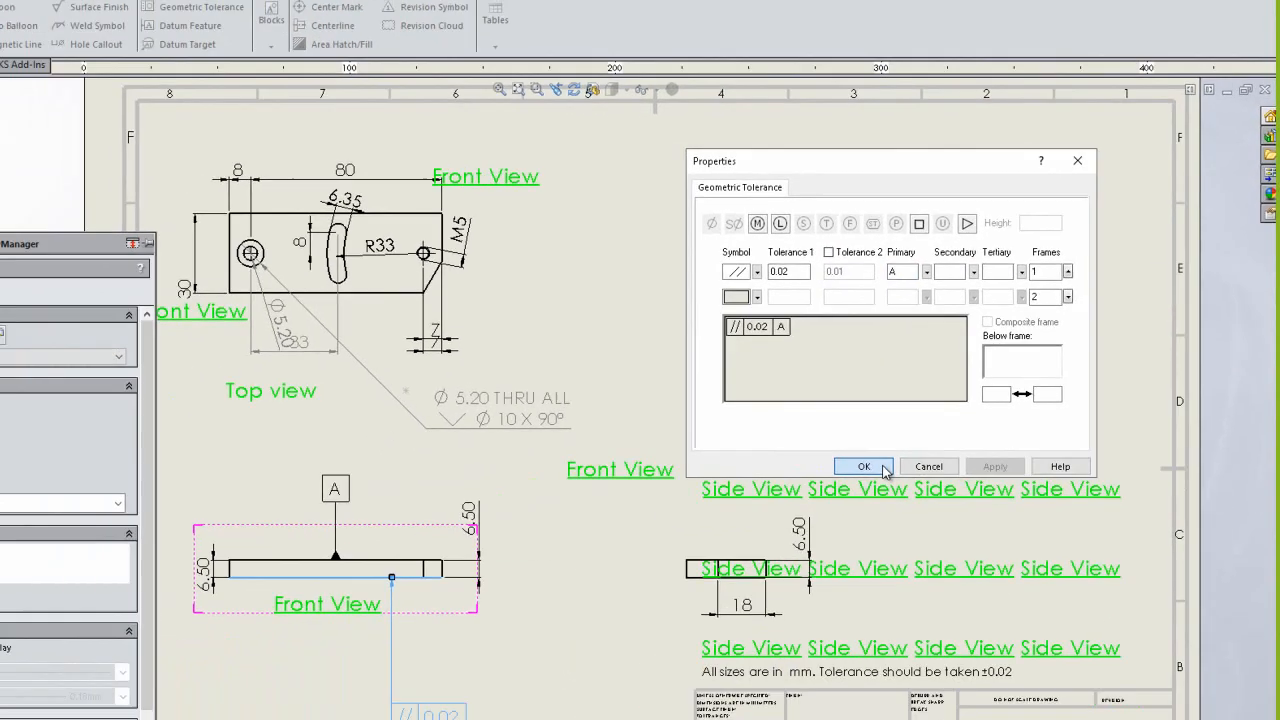
{"action": "left_click", "coordinate": [767, 544]}
{"action": "key", "text": "Escape"}
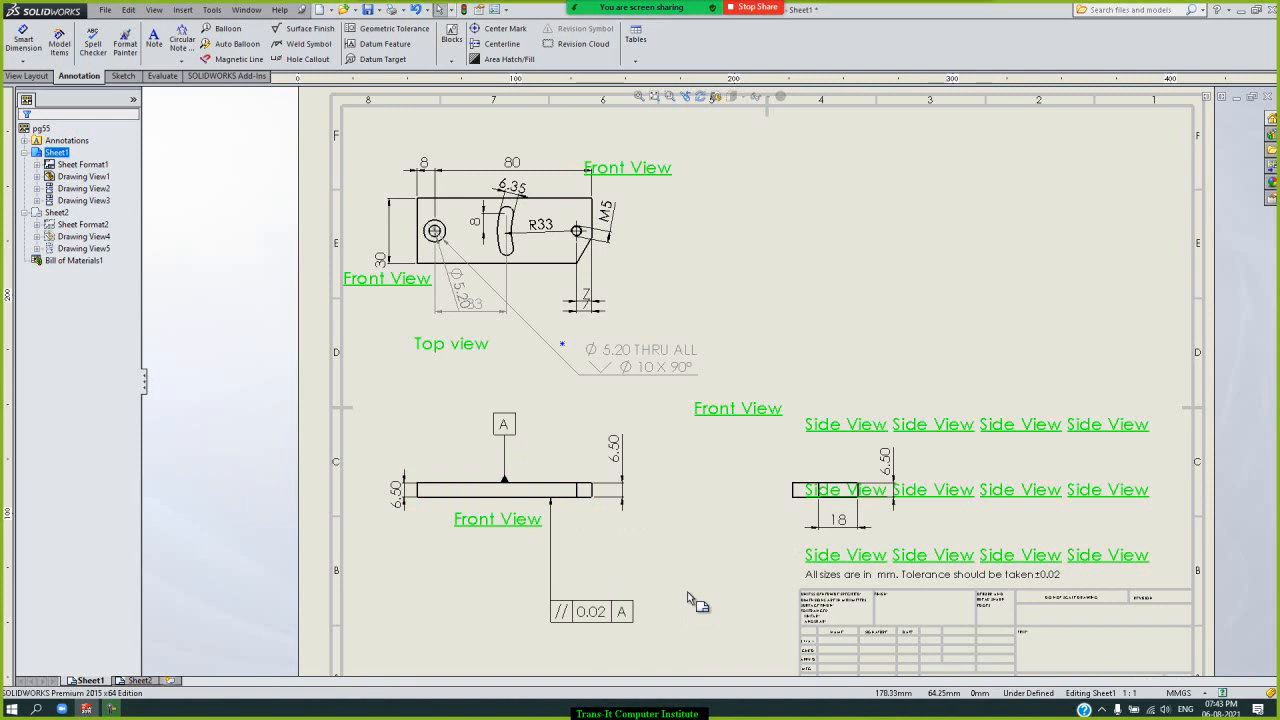
- Place a second blank geometric tolerance frame beside the front view, with its leader attached to the plate's right end edge
{"action": "left_click", "coordinate": [451, 343]}
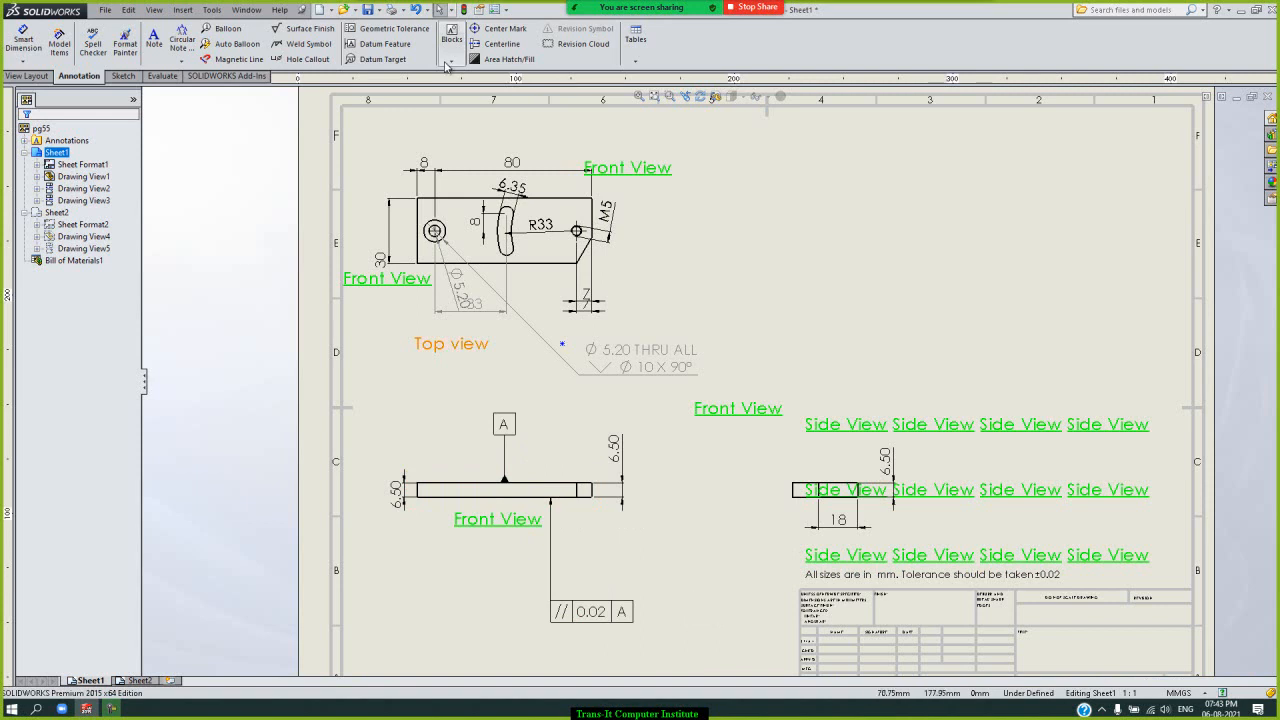
{"action": "left_click", "coordinate": [395, 29]}
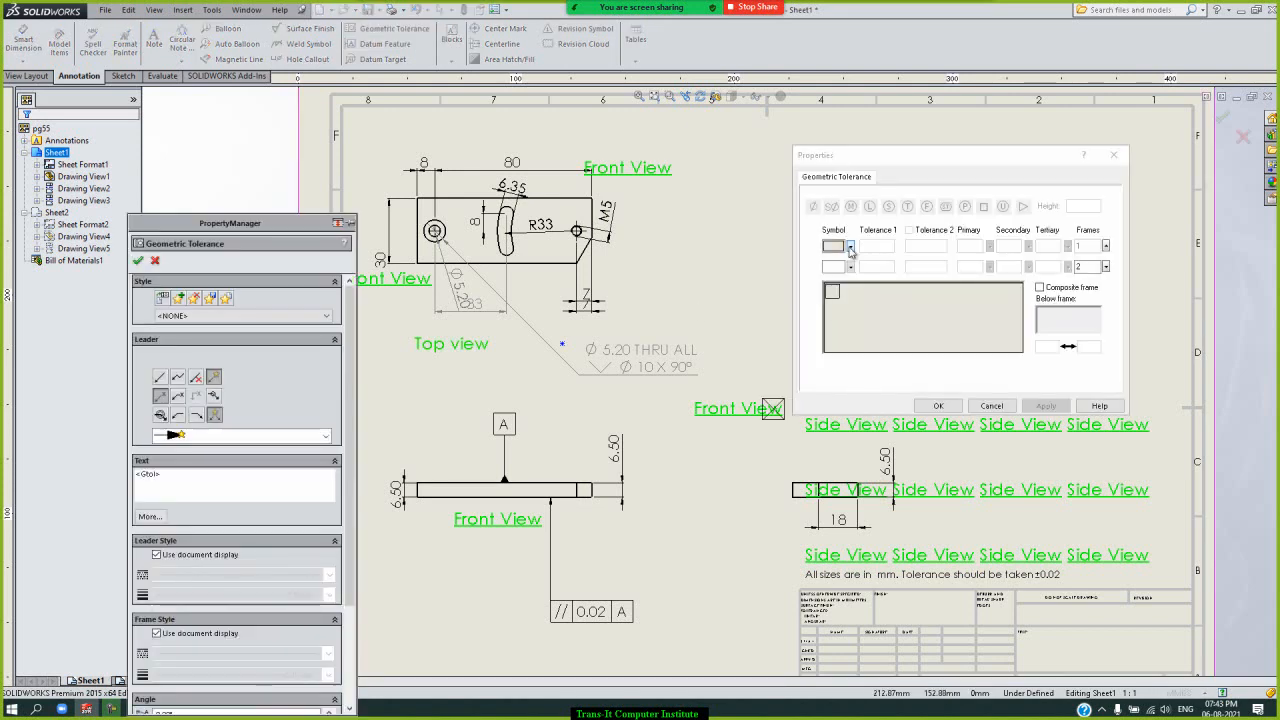
{"action": "left_click", "coordinate": [596, 489]}
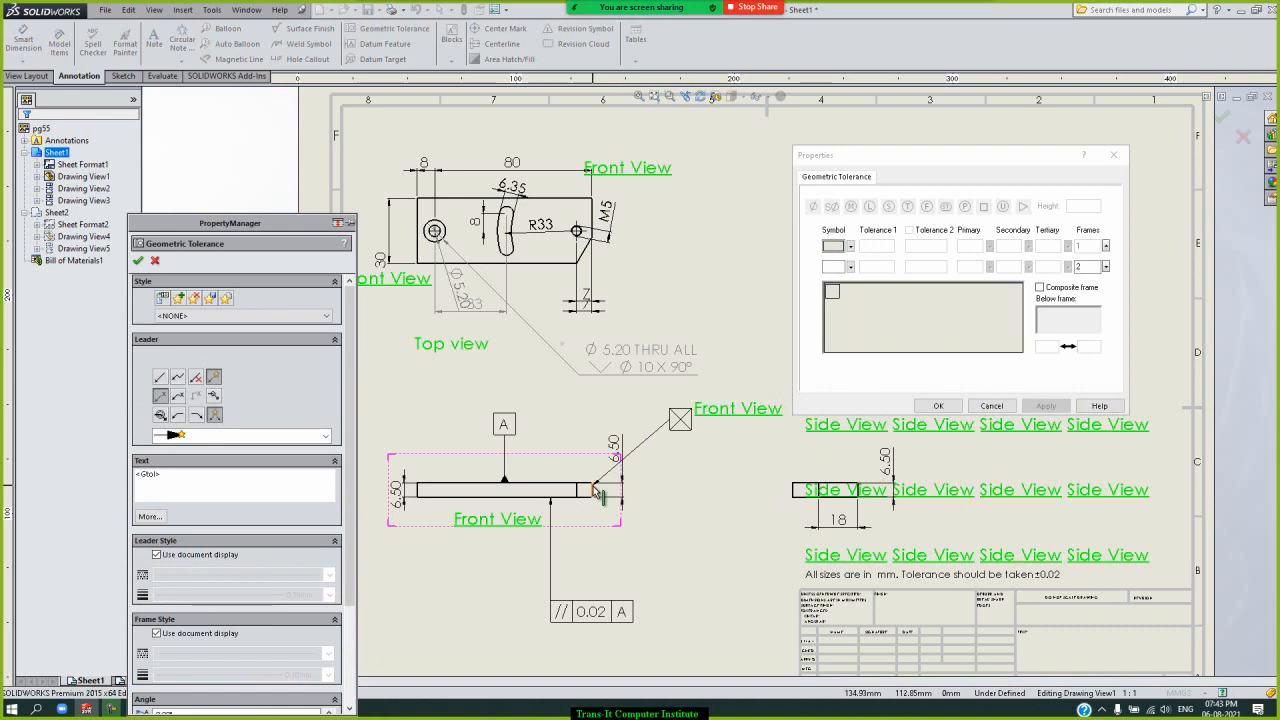
{"action": "left_click", "coordinate": [703, 498]}
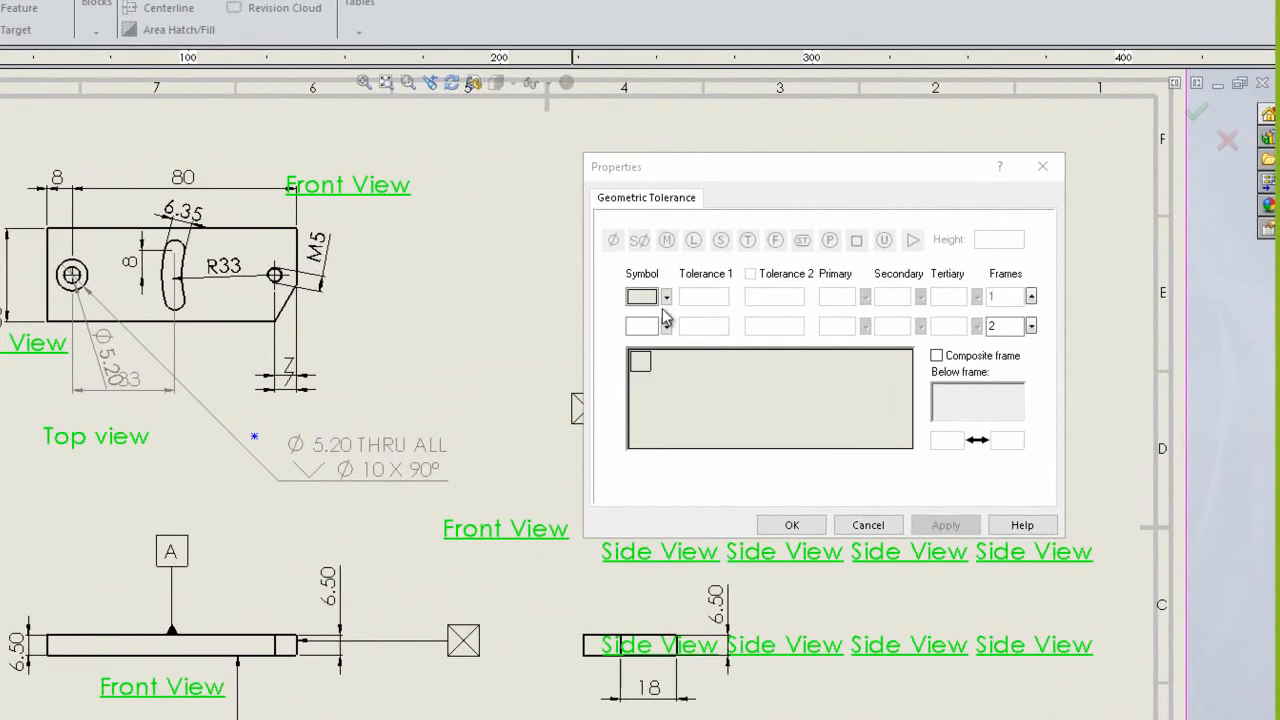
- Try to give the new frame a Perpendicular tolerance of .03 with primary datum A
{"action": "left_click", "coordinate": [665, 296]}
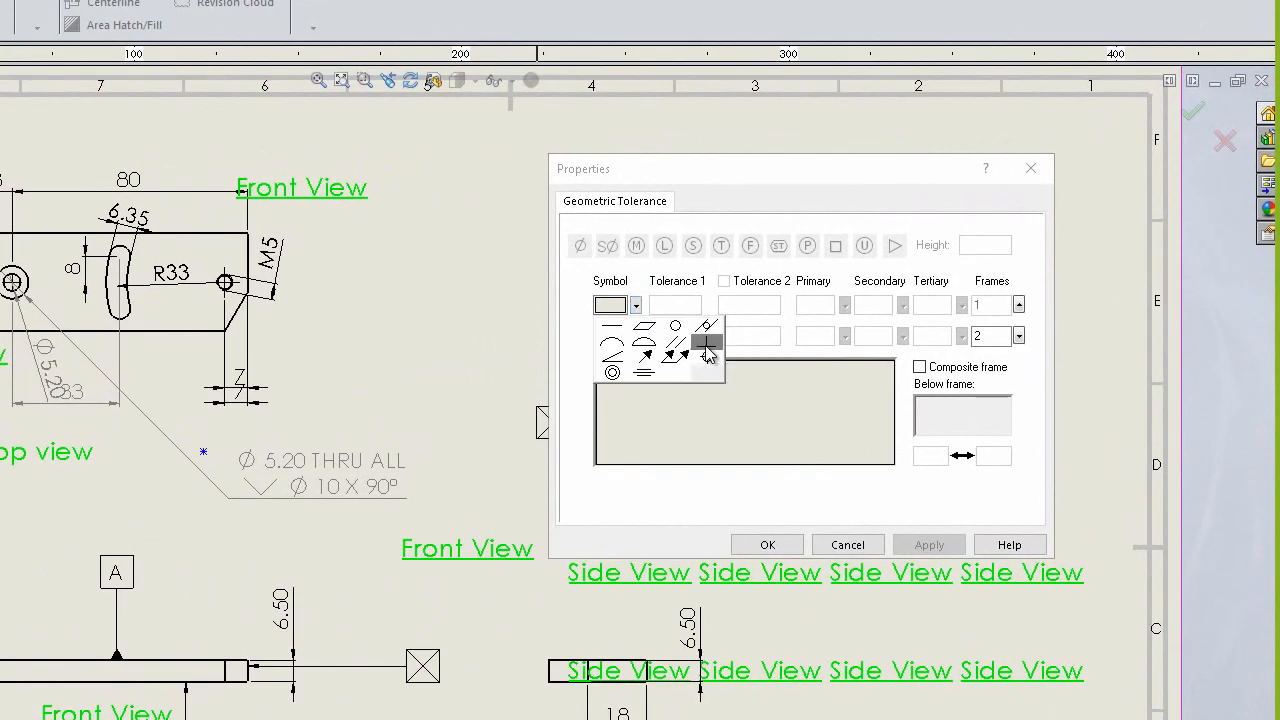
{"action": "left_click", "coordinate": [707, 348]}
{"action": "left_click", "coordinate": [675, 307]}
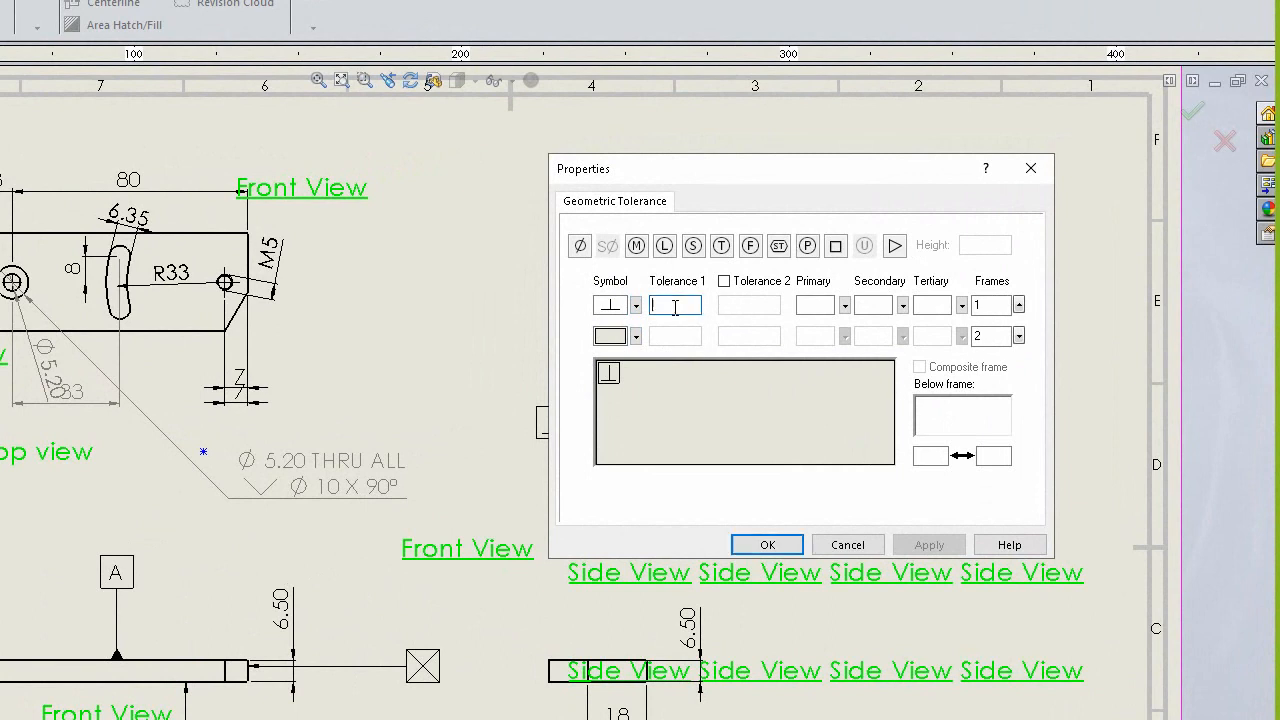
{"action": "type", "text": ".03"}
{"action": "left_click", "coordinate": [817, 303]}
{"action": "type", "text": "A"}
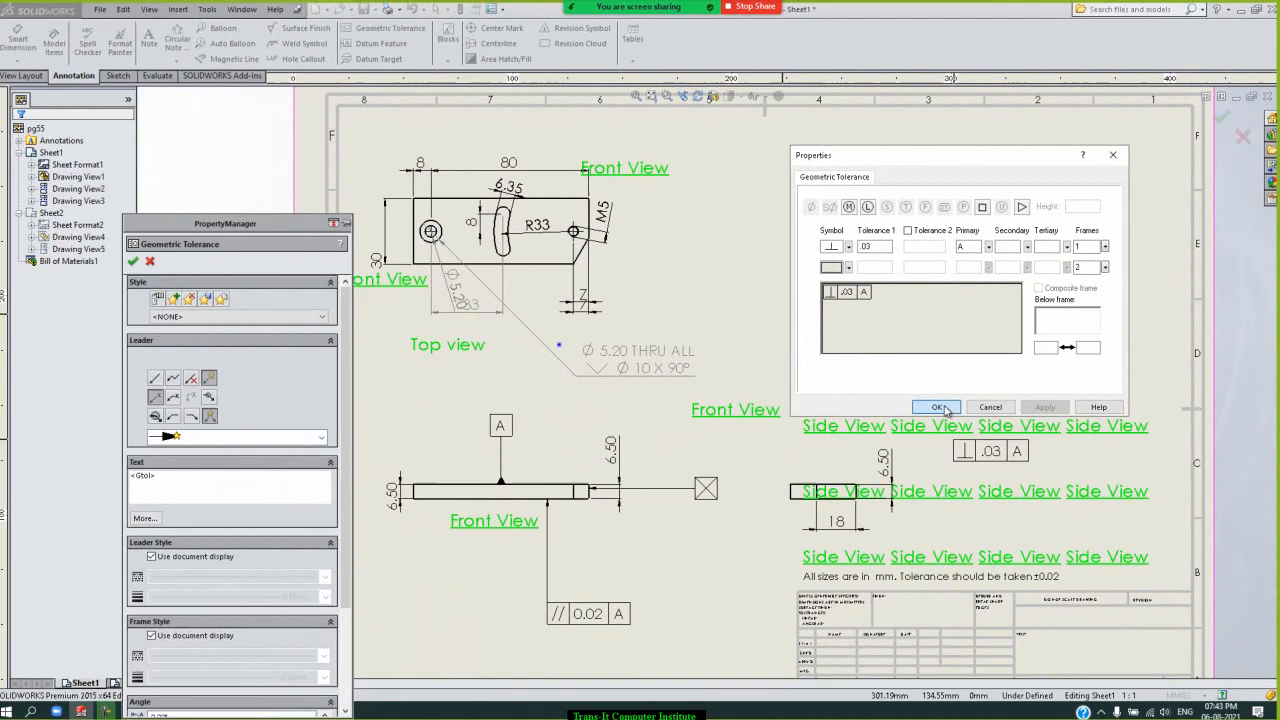
{"action": "left_click", "coordinate": [940, 408]}
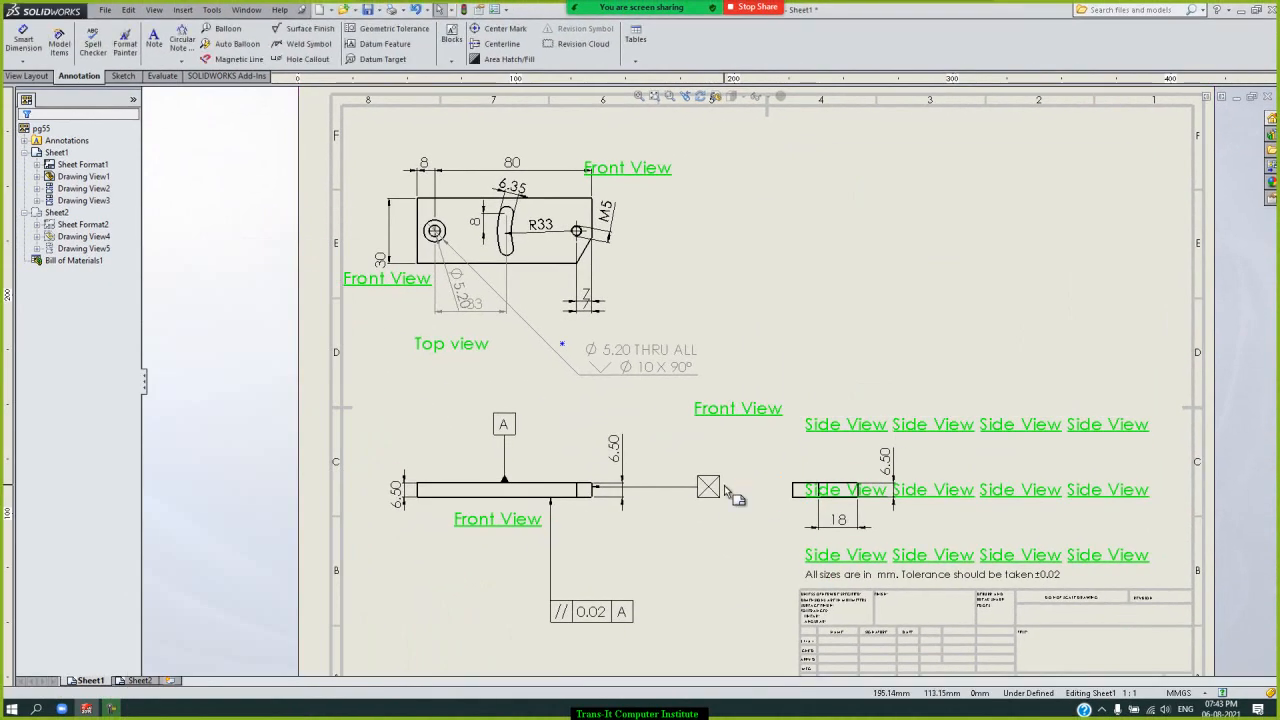
{"action": "scroll", "coordinate": [797, 425], "scroll_direction": "up", "scroll_amount": 3}
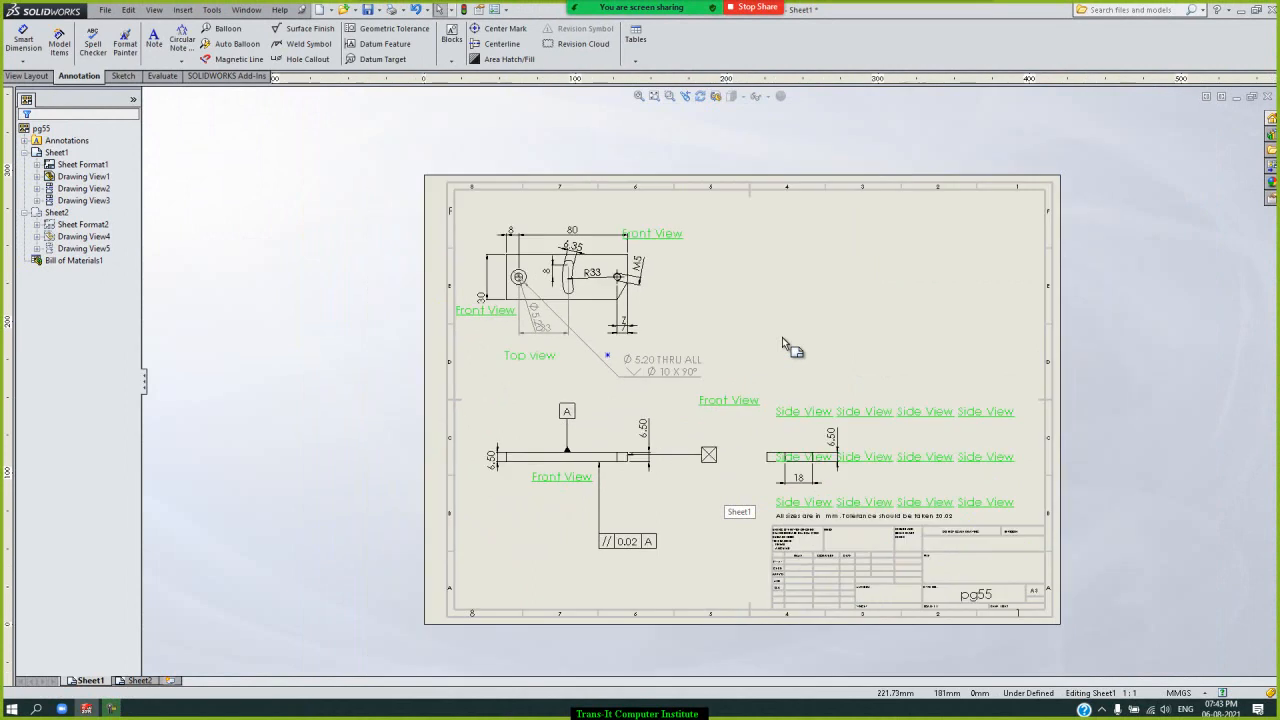
{"action": "scroll", "coordinate": [725, 468], "scroll_direction": "down", "scroll_amount": 3}
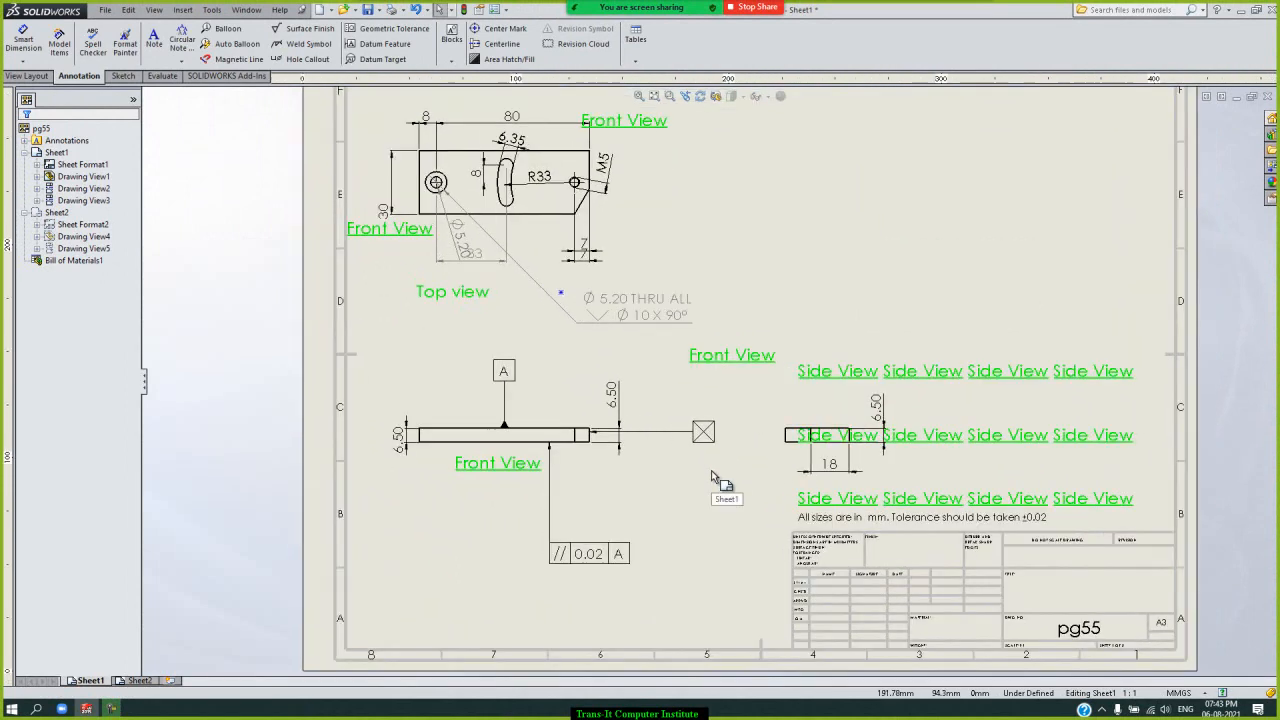
- Define the blank tolerance frame at the plate's right end as Perpendicular with tolerance 0.03 and primary datum A
{"action": "left_click", "coordinate": [710, 428]}
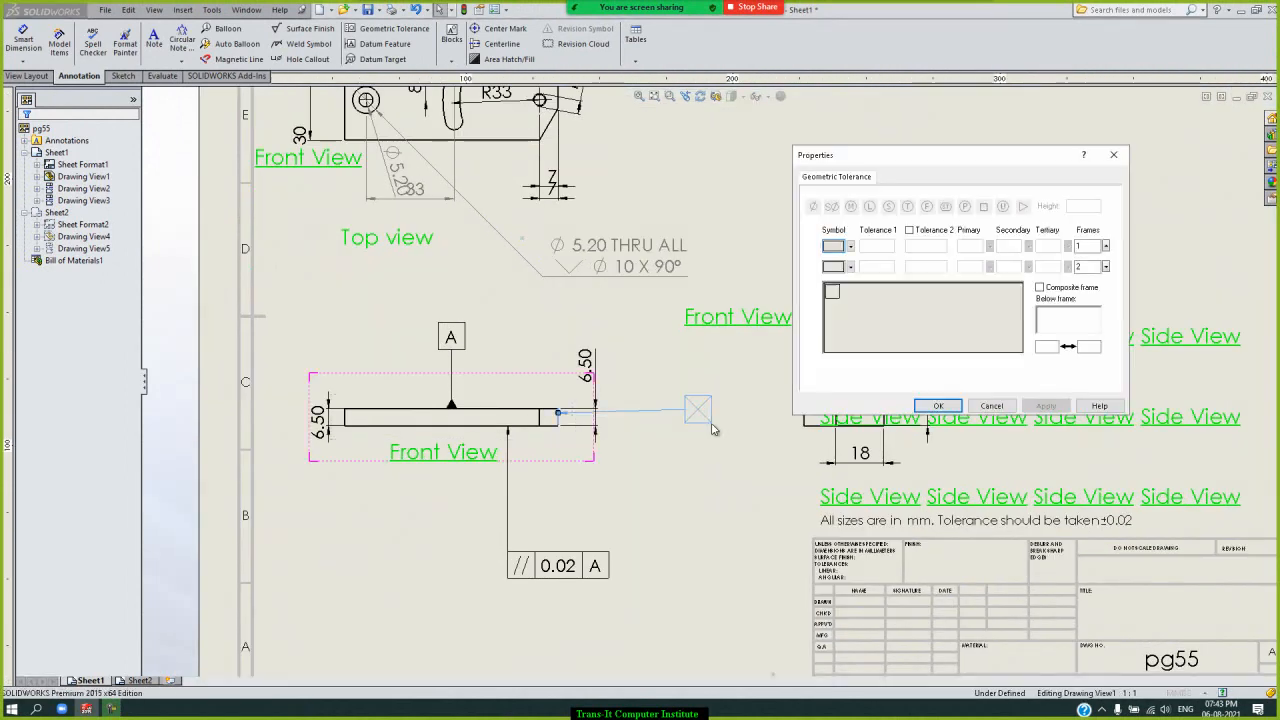
{"action": "left_click", "coordinate": [849, 246]}
{"action": "left_click", "coordinate": [898, 269]}
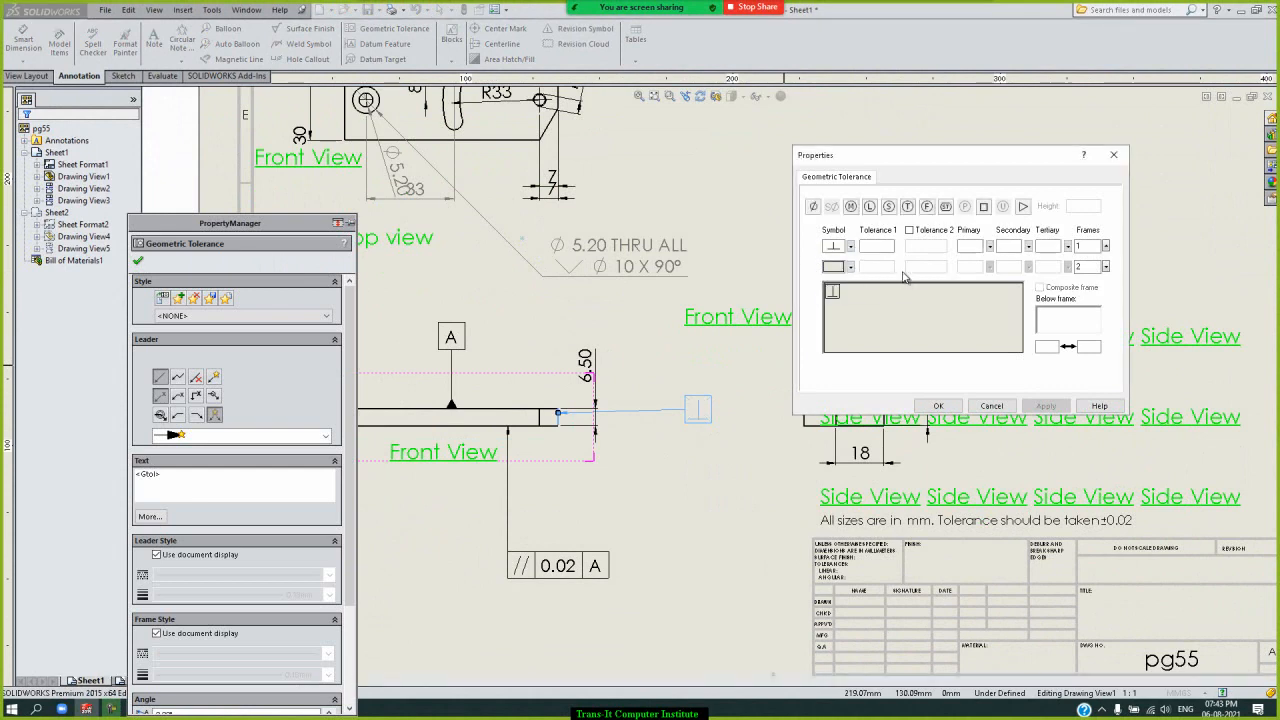
{"action": "left_click", "coordinate": [886, 246]}
{"action": "type", "text": "0.03"}
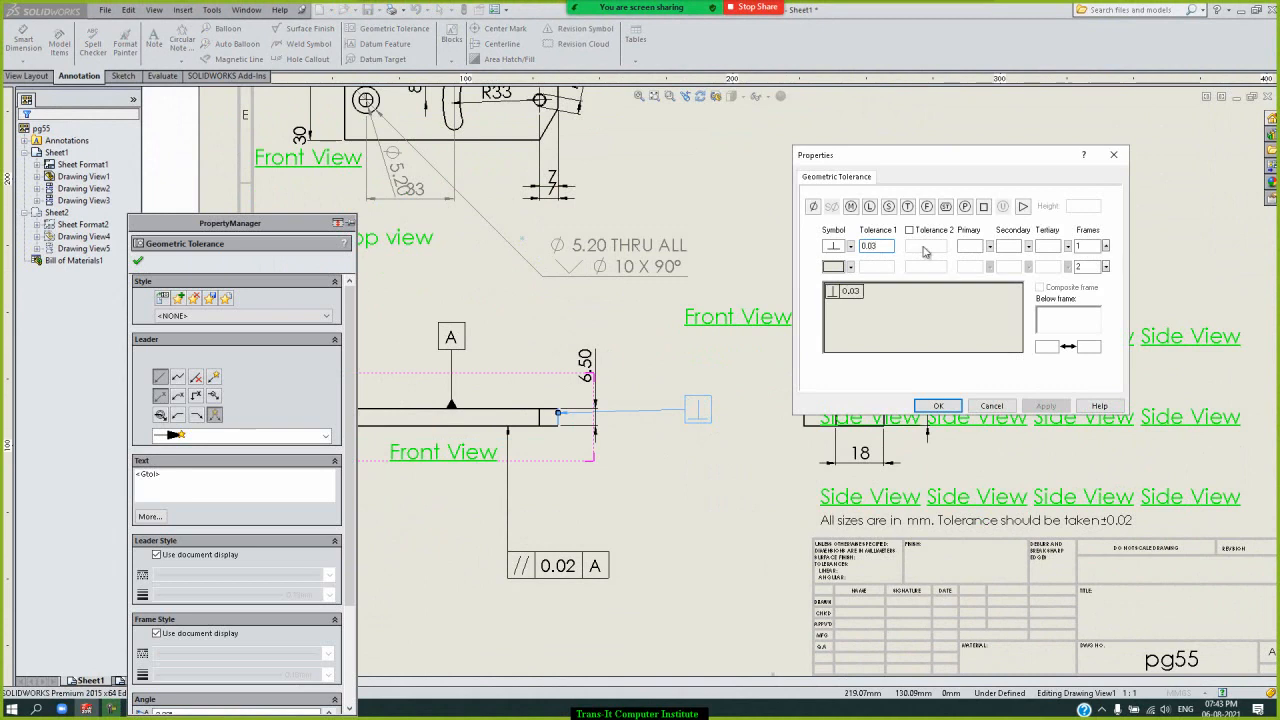
{"action": "left_click", "coordinate": [966, 246]}
{"action": "type", "text": "A"}
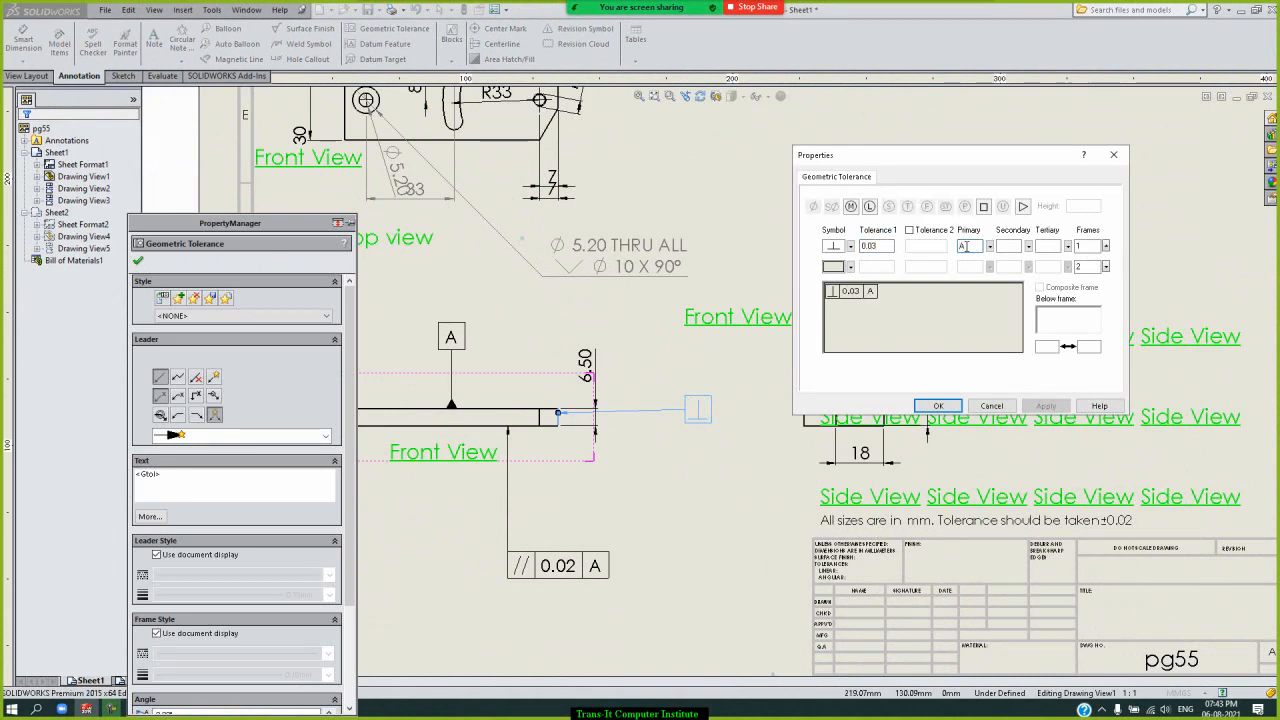
{"action": "left_click", "coordinate": [938, 405]}
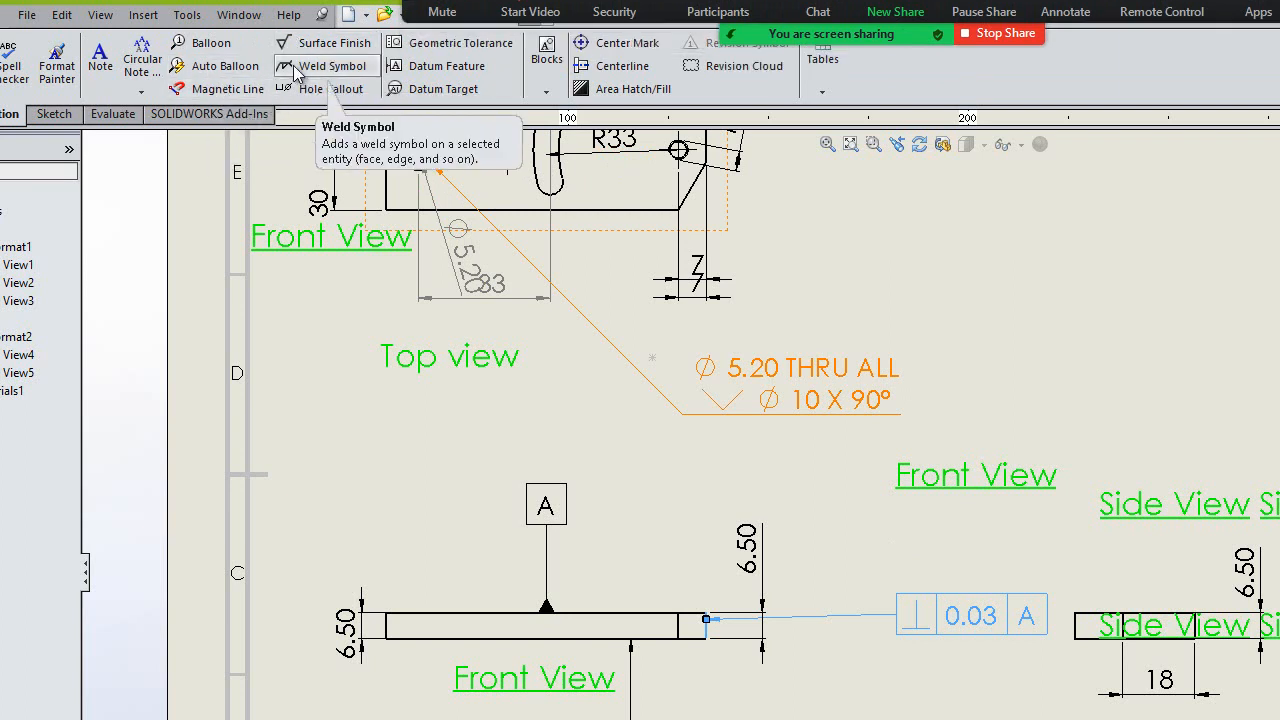
{"action": "left_click", "coordinate": [453, 54]}
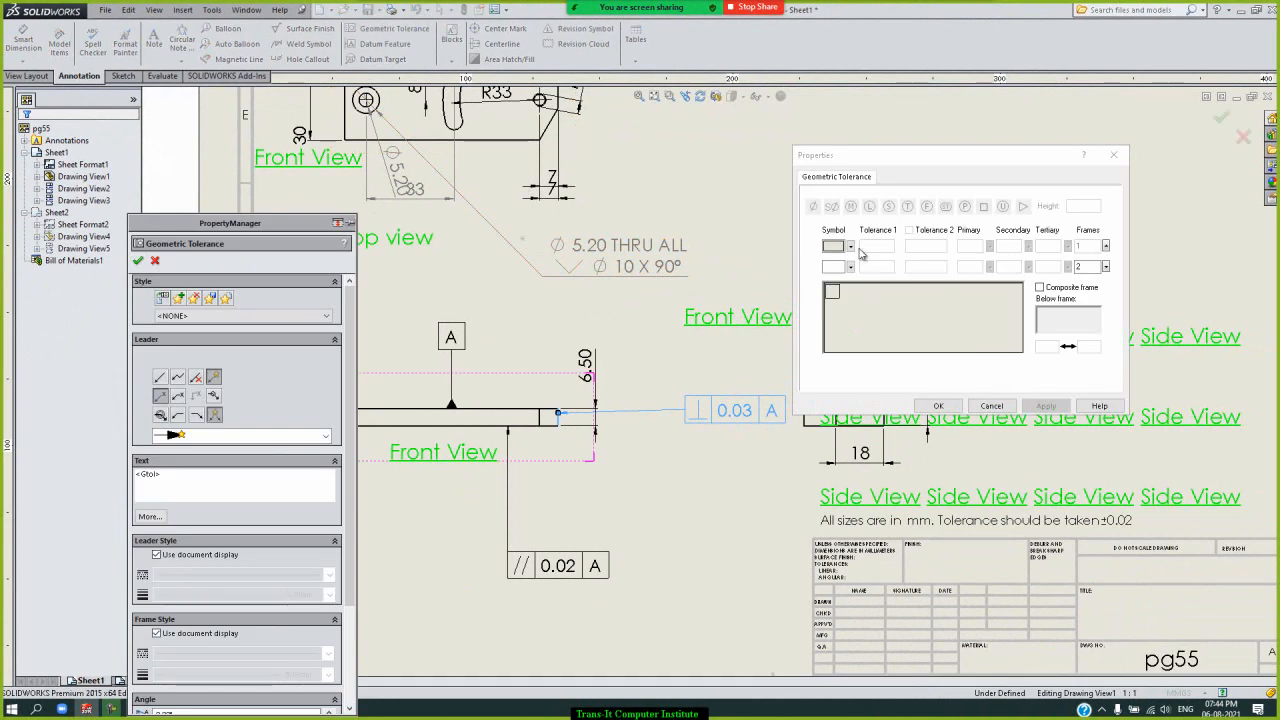
{"action": "left_click", "coordinate": [849, 247]}
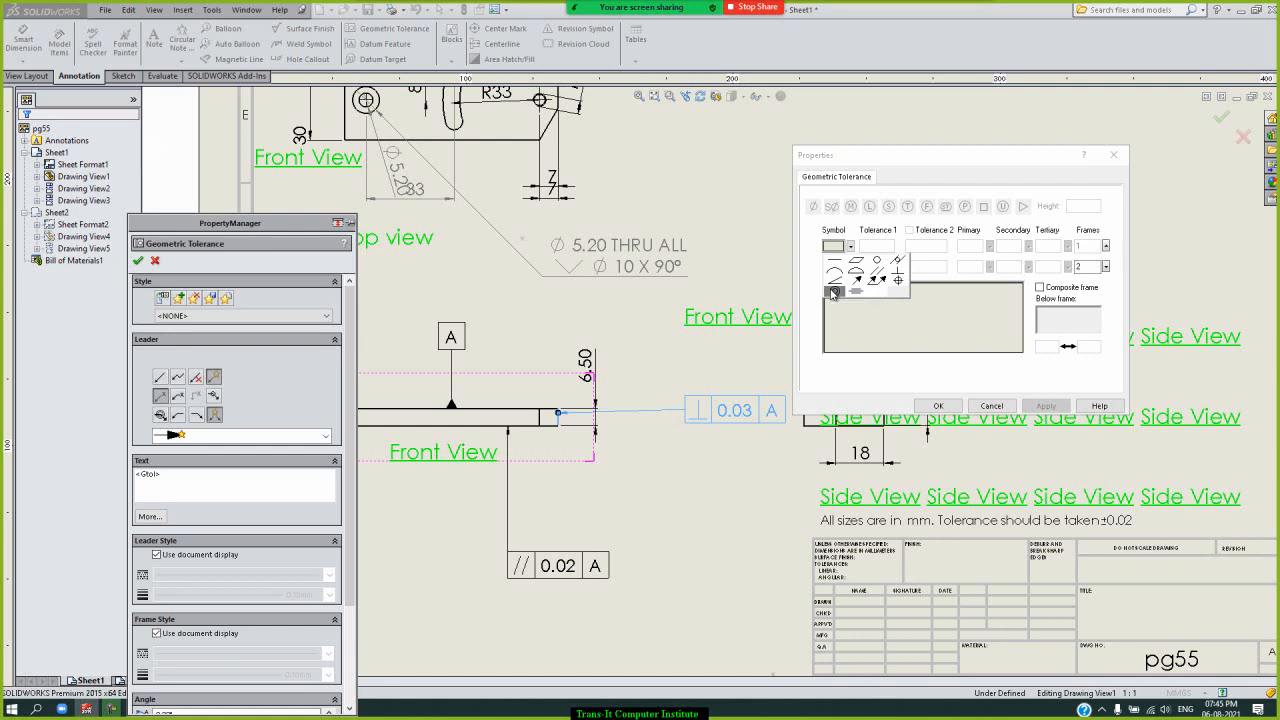
{"action": "left_click", "coordinate": [740, 170]}
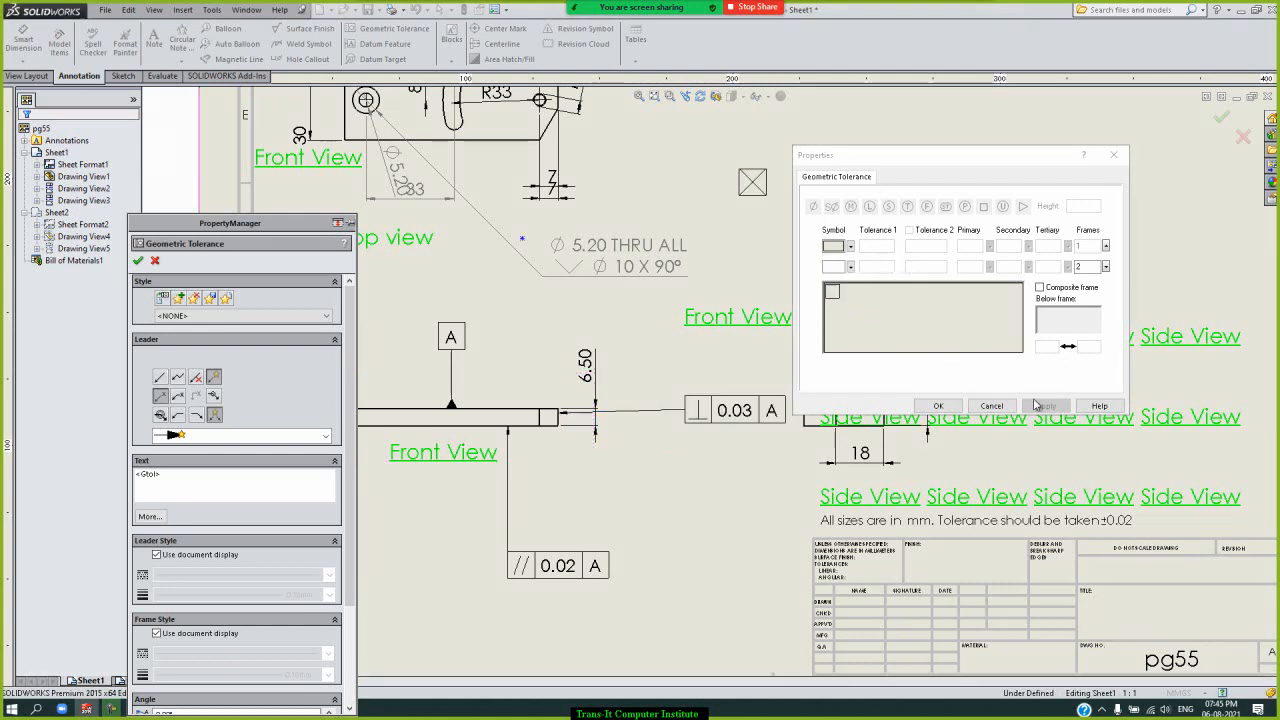
{"action": "left_click", "coordinate": [993, 406]}
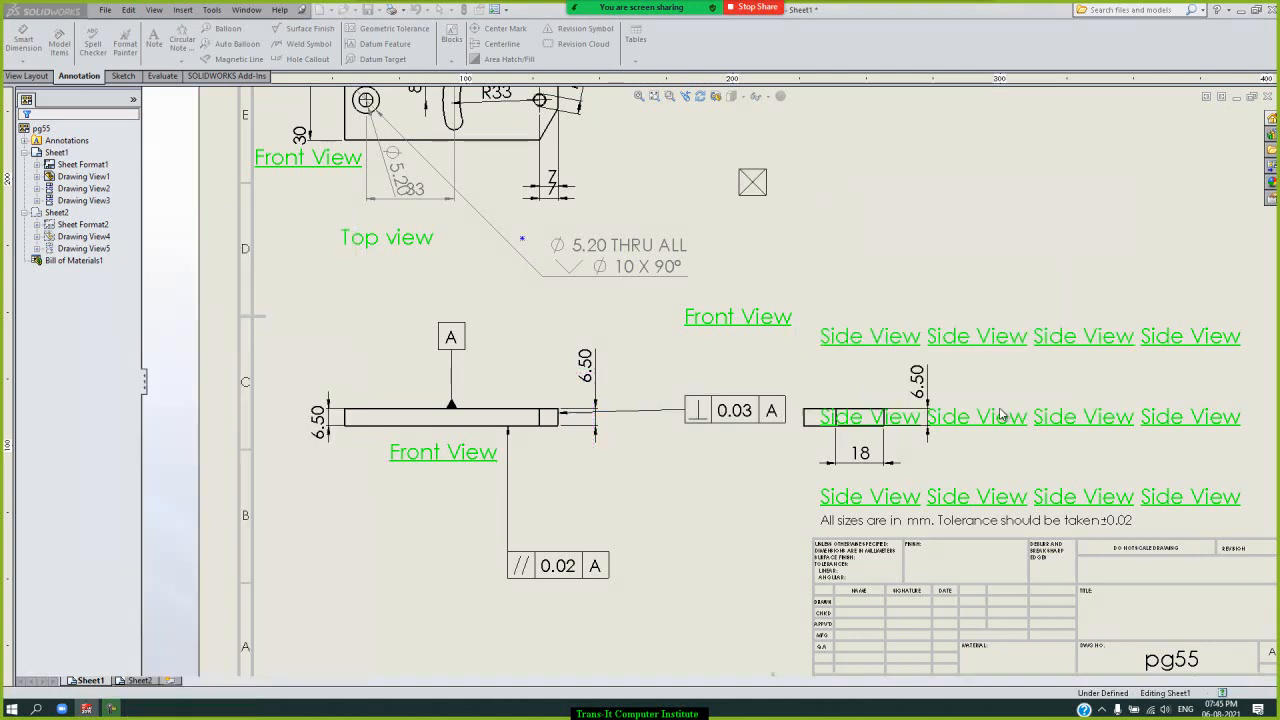
{"action": "left_click", "coordinate": [751, 184]}
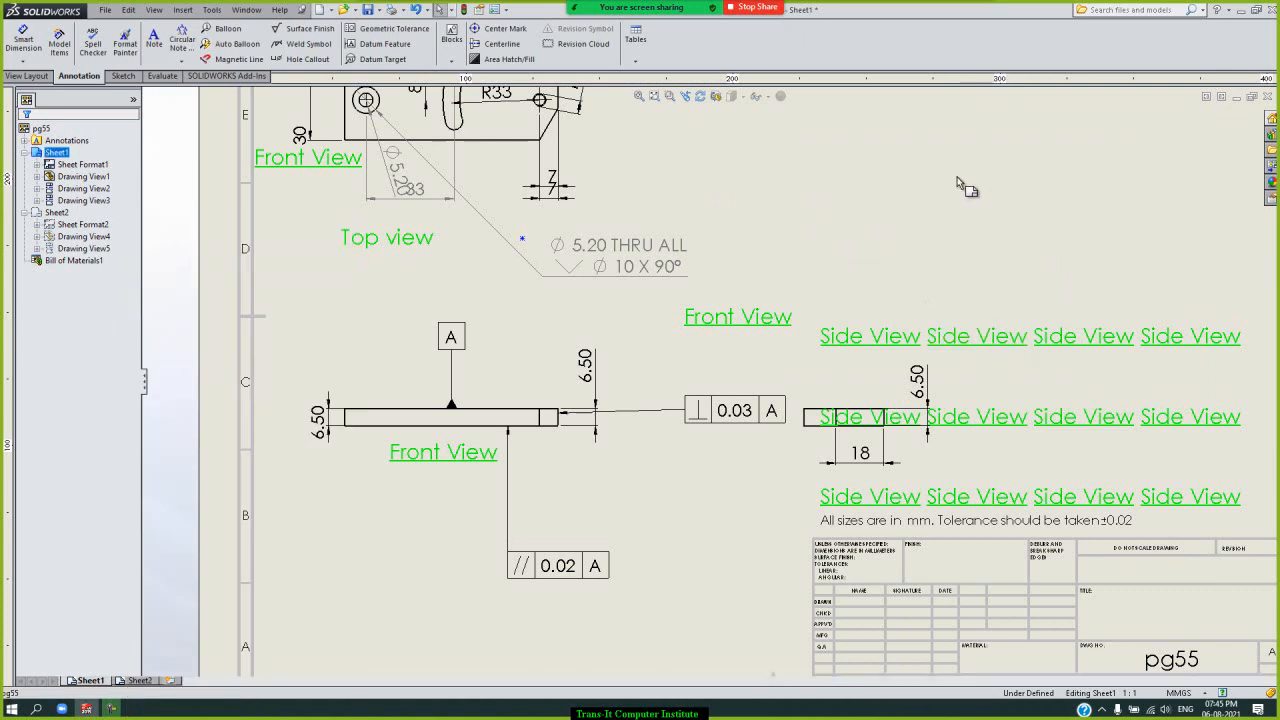
{"action": "key", "text": "f"}
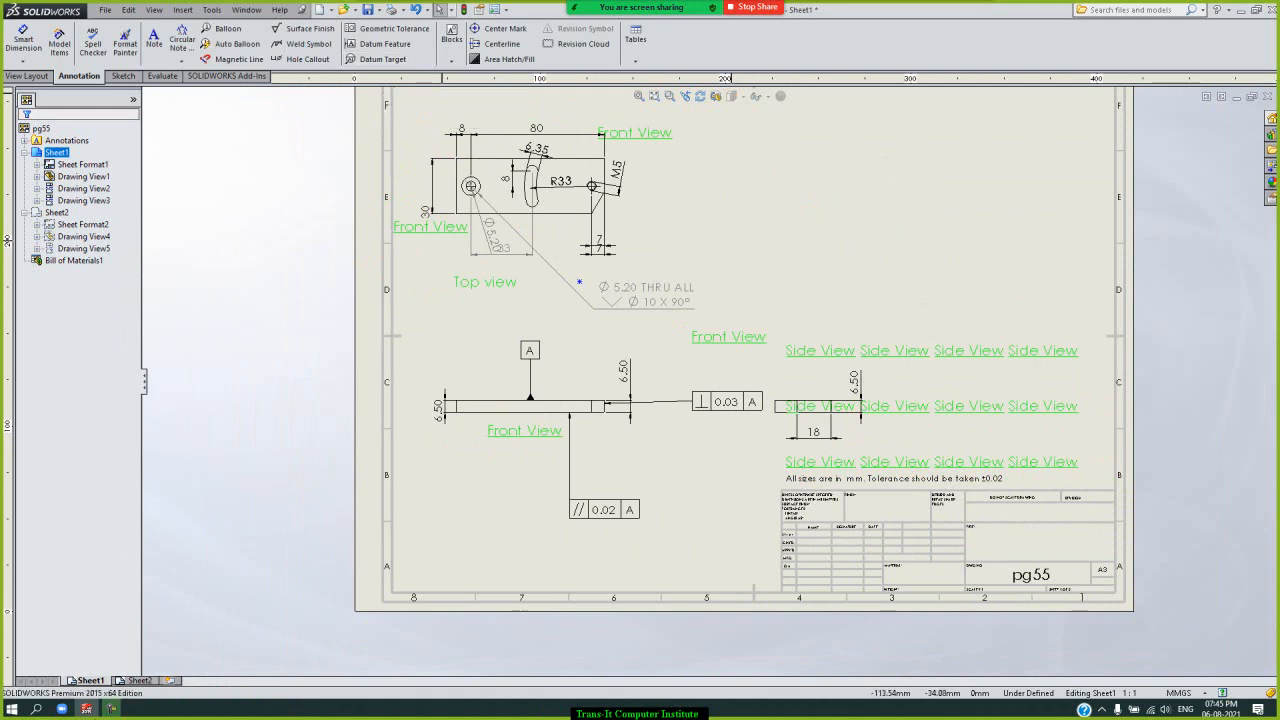
- Try to give a datum target size 4 and reference B before placing its balloon
{"action": "mouse_move", "coordinate": [147, 682]}
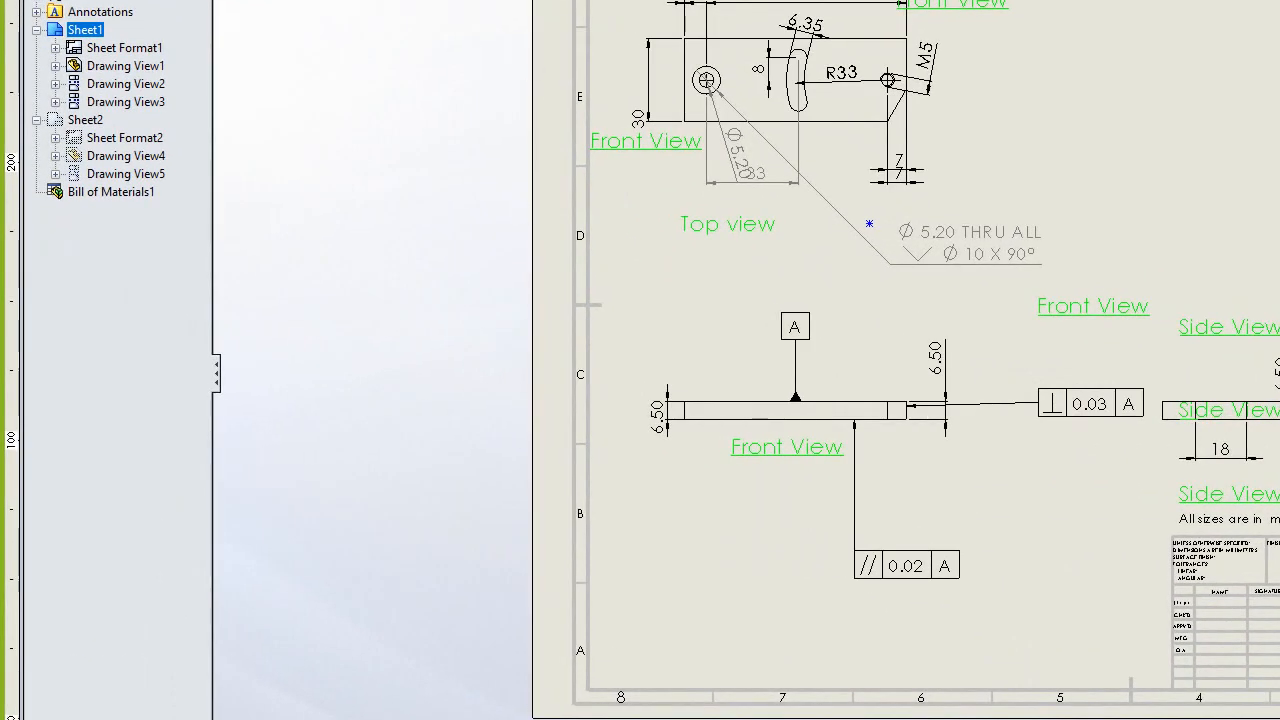
{"action": "left_click", "coordinate": [1243, 2]}
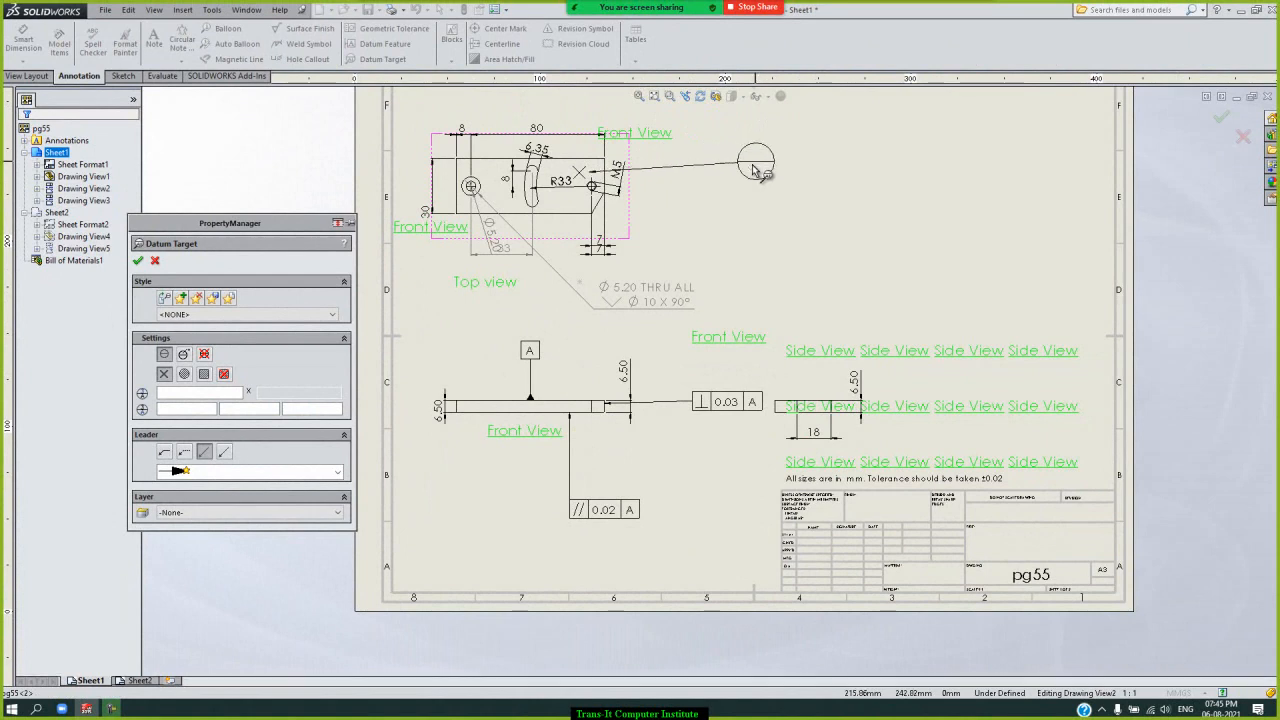
{"action": "left_click", "coordinate": [185, 398]}
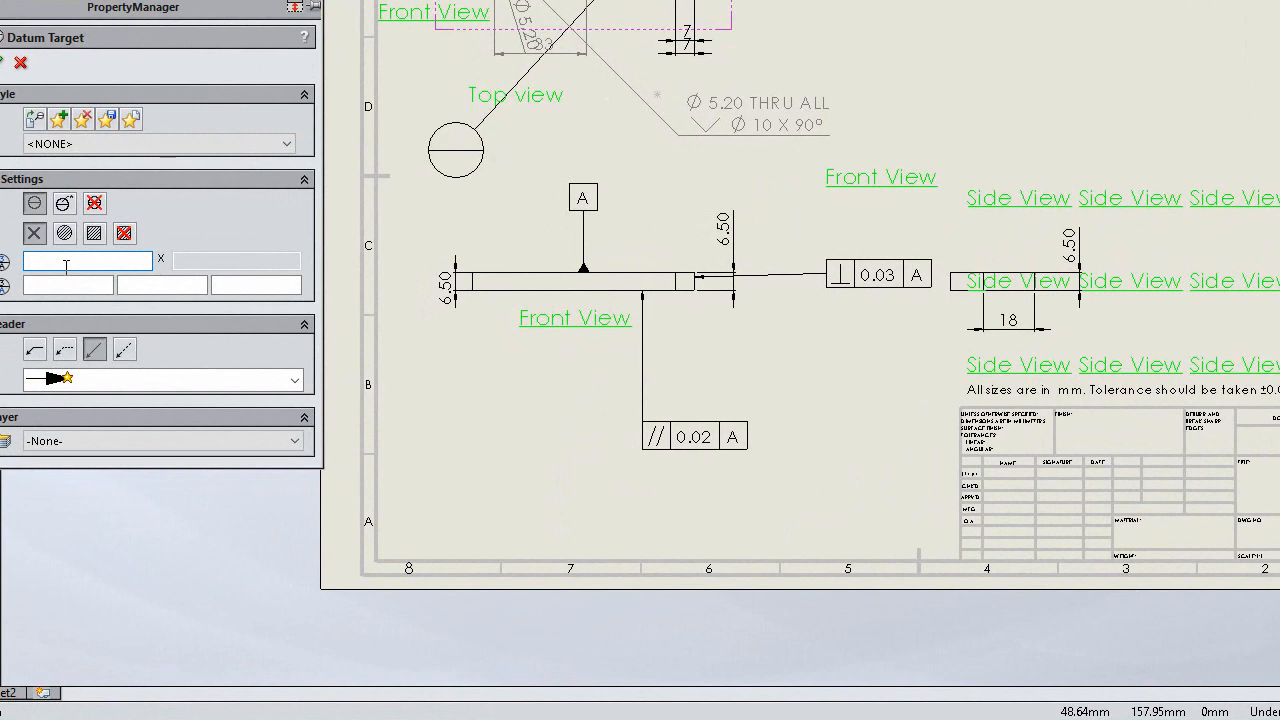
{"action": "type", "text": "4"}
{"action": "left_click", "coordinate": [74, 284]}
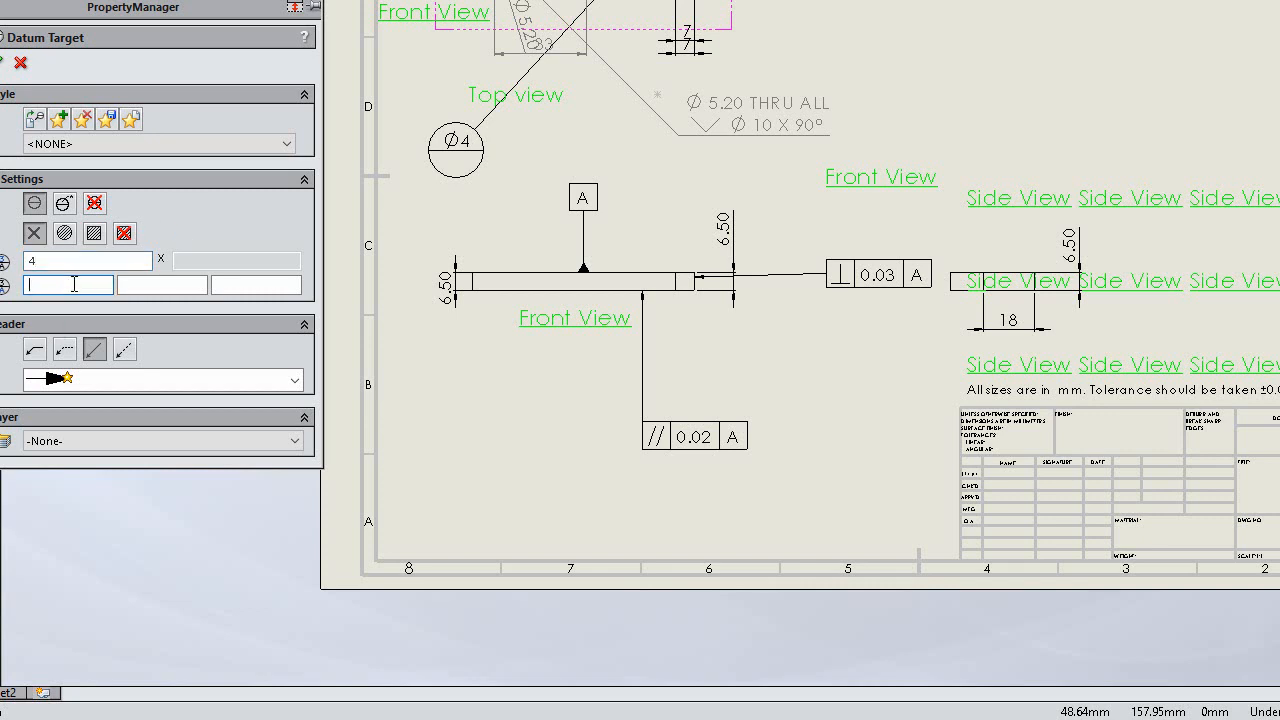
{"action": "type", "text": "B"}
{"action": "left_click", "coordinate": [4, 66]}
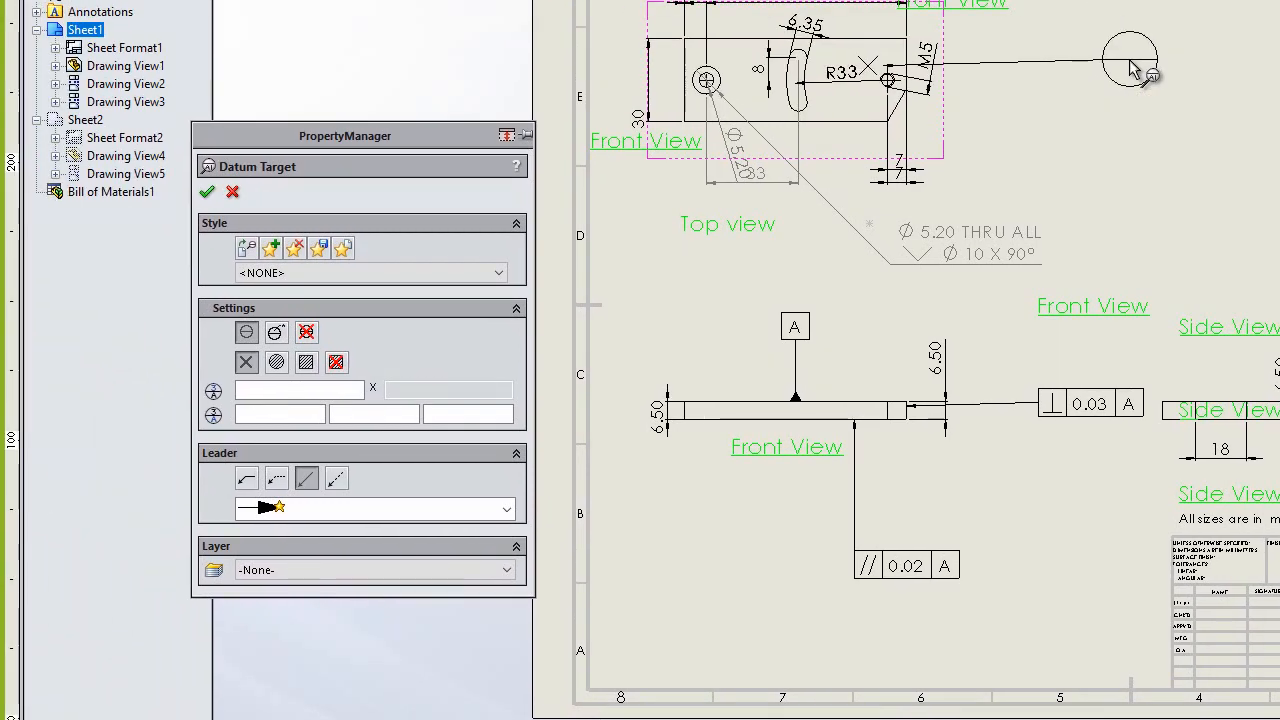
- Place a datum target on the plate face in the top view, with size 4 and datum reference B
{"action": "left_click", "coordinate": [1130, 61]}
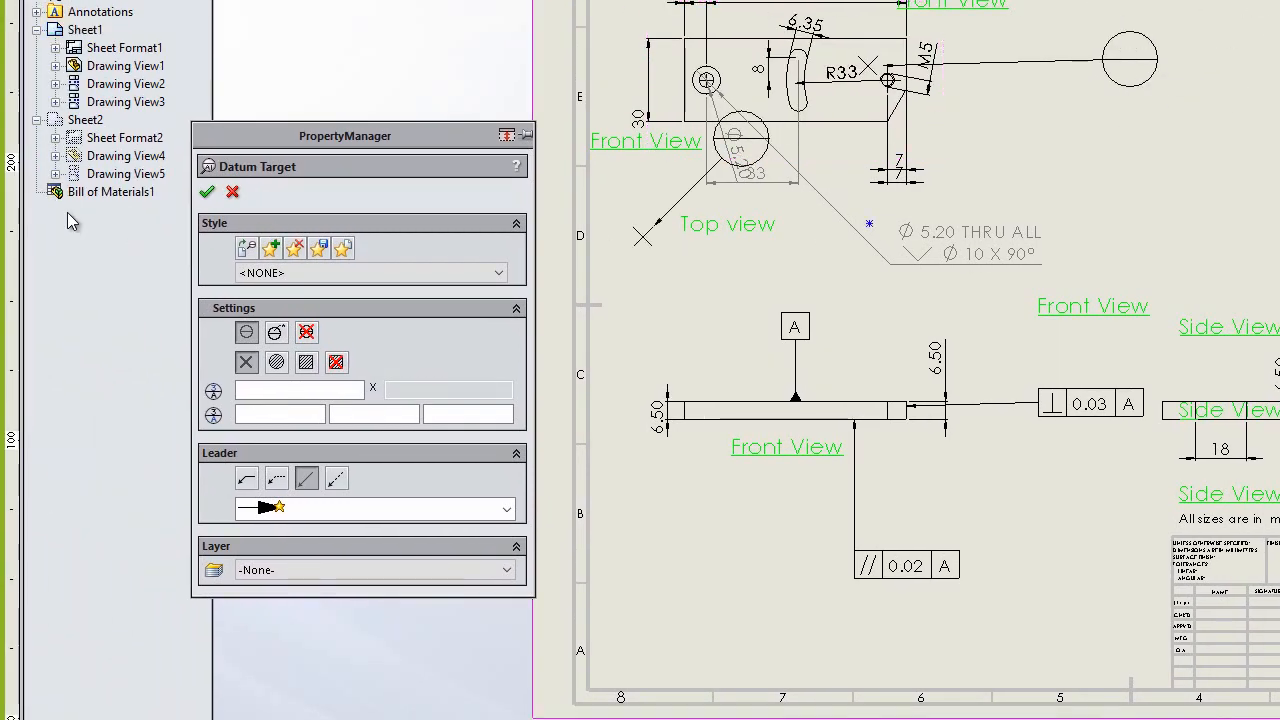
{"action": "left_click", "coordinate": [229, 191]}
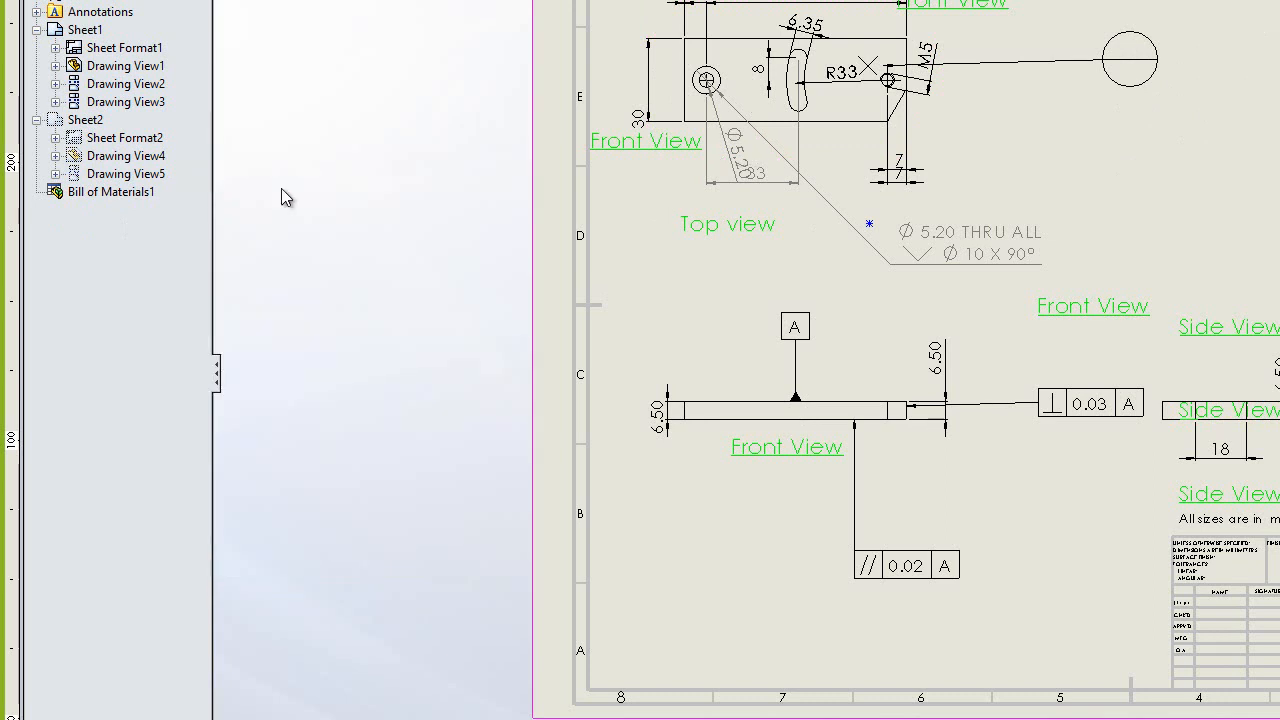
{"action": "left_click", "coordinate": [1141, 87]}
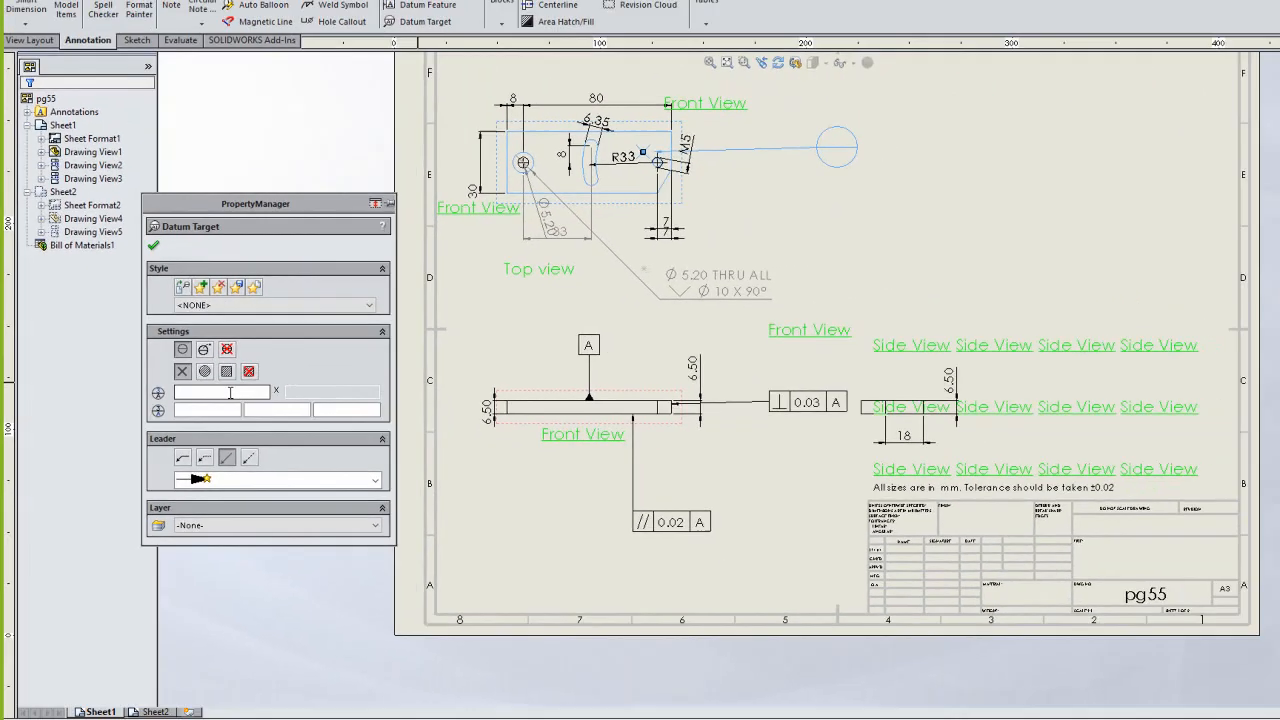
{"action": "left_click", "coordinate": [307, 391]}
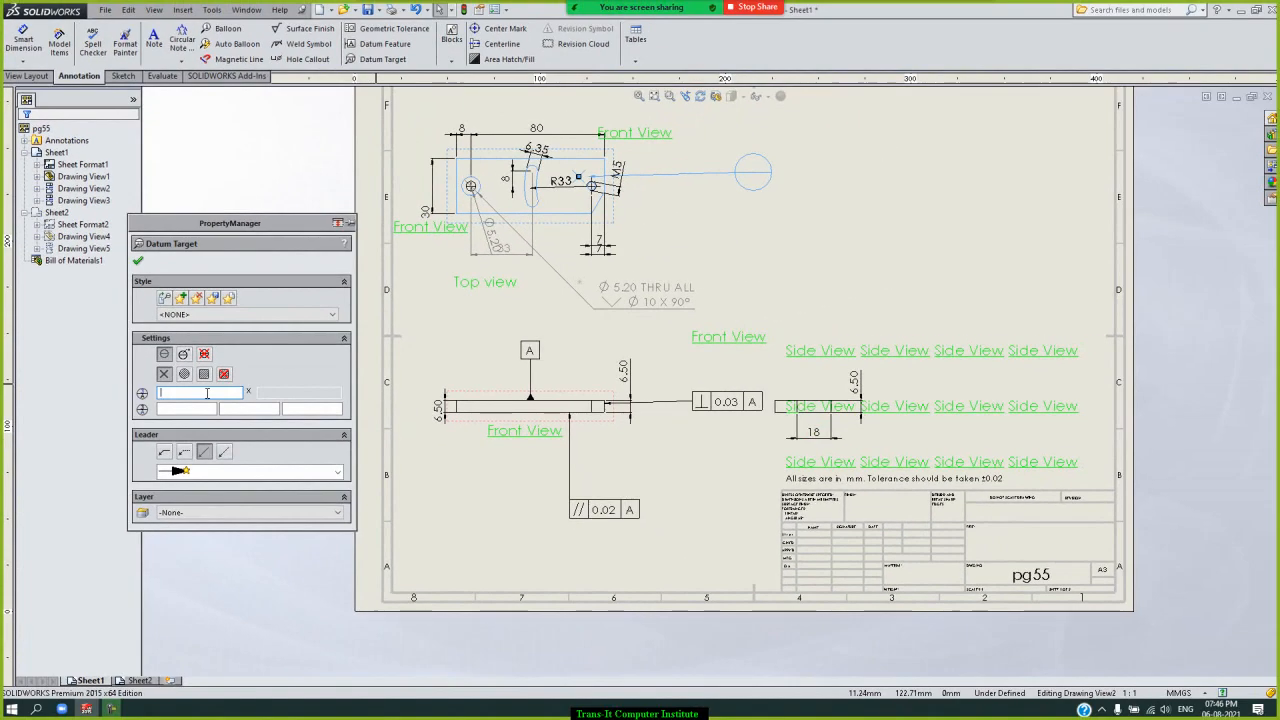
{"action": "type", "text": "4"}
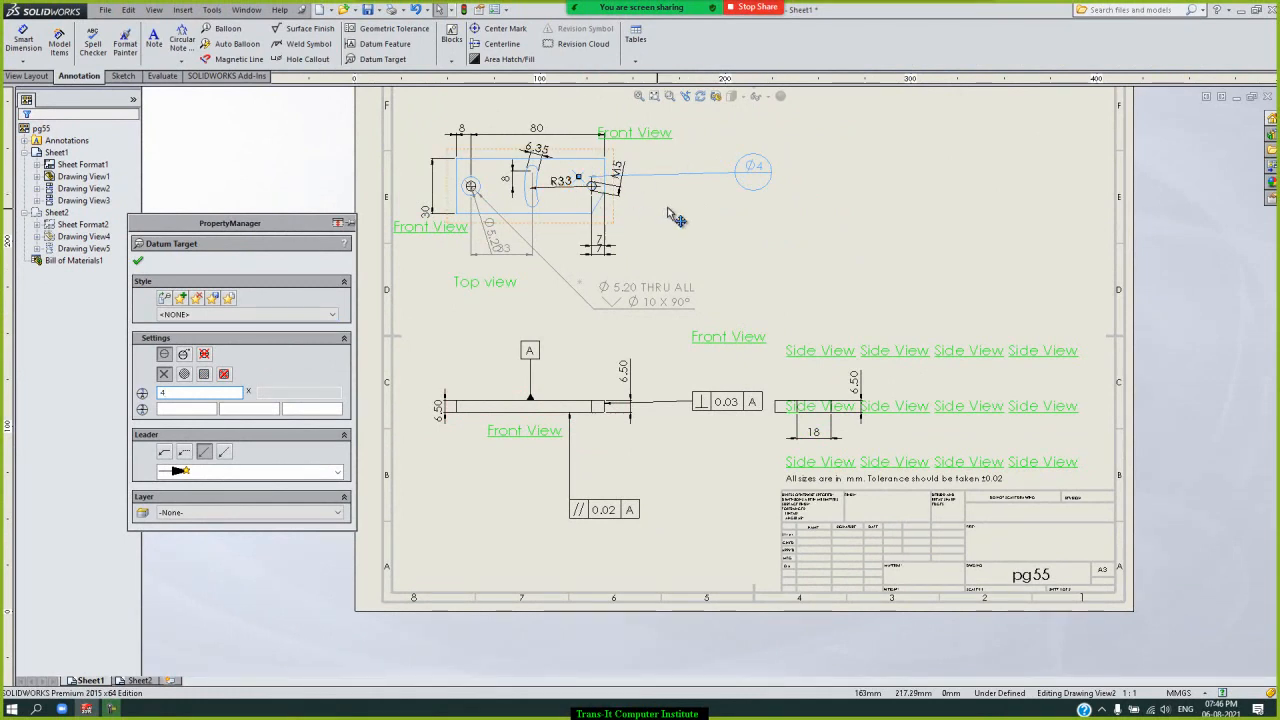
{"action": "left_click", "coordinate": [206, 411]}
{"action": "type", "text": "8"}
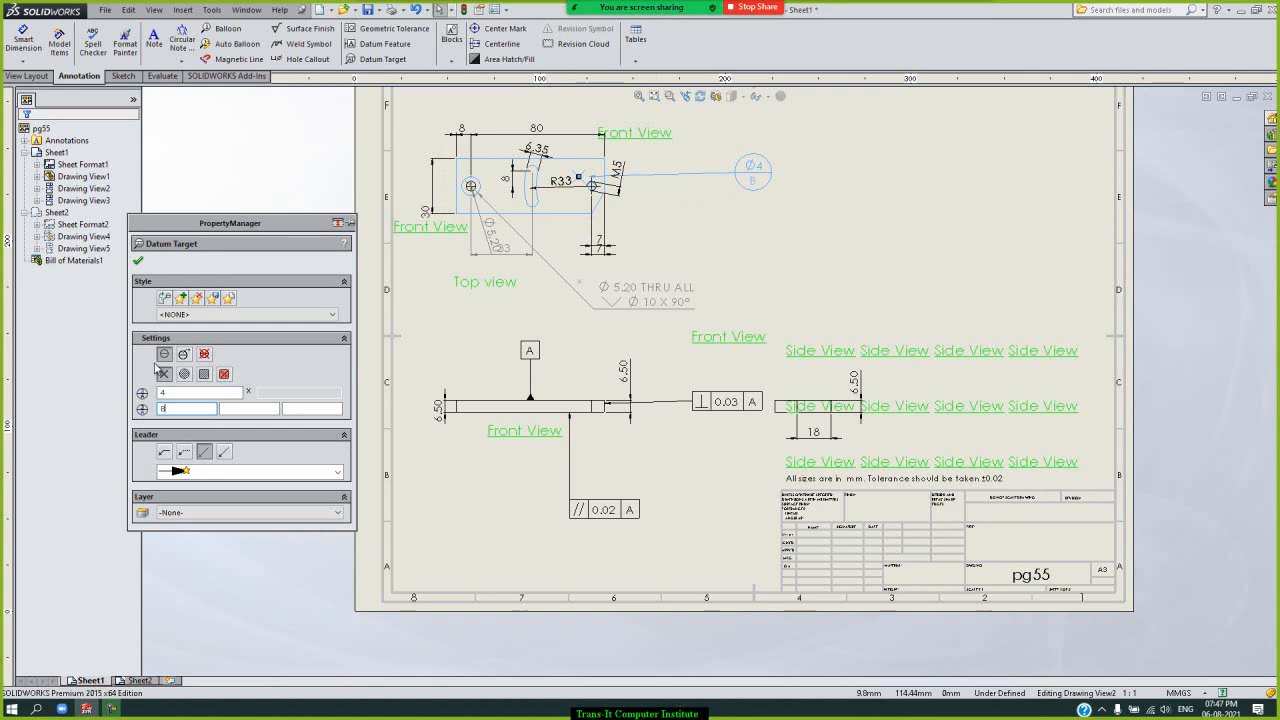
{"action": "left_click", "coordinate": [140, 262]}
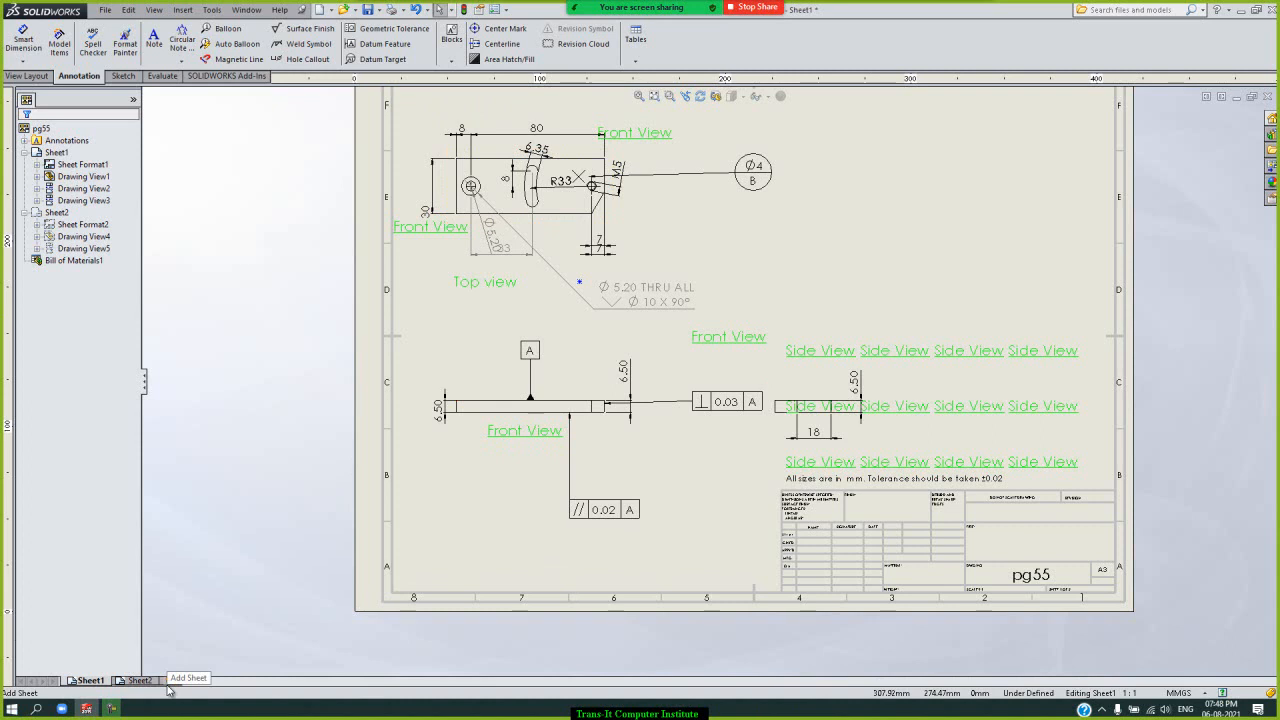
- Add a third sheet and sketch a center rectangle about 27 mm high in its upper left area
{"action": "mouse_move", "coordinate": [133, 689]}
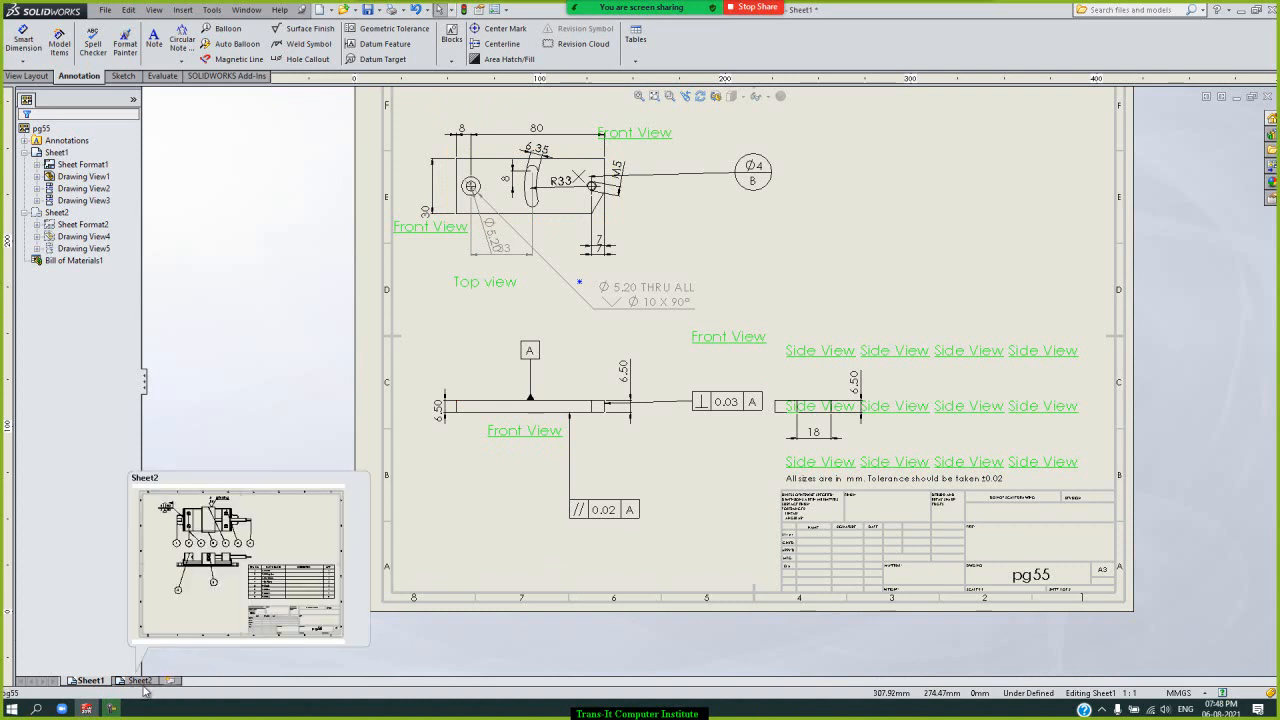
{"action": "left_click", "coordinate": [170, 680]}
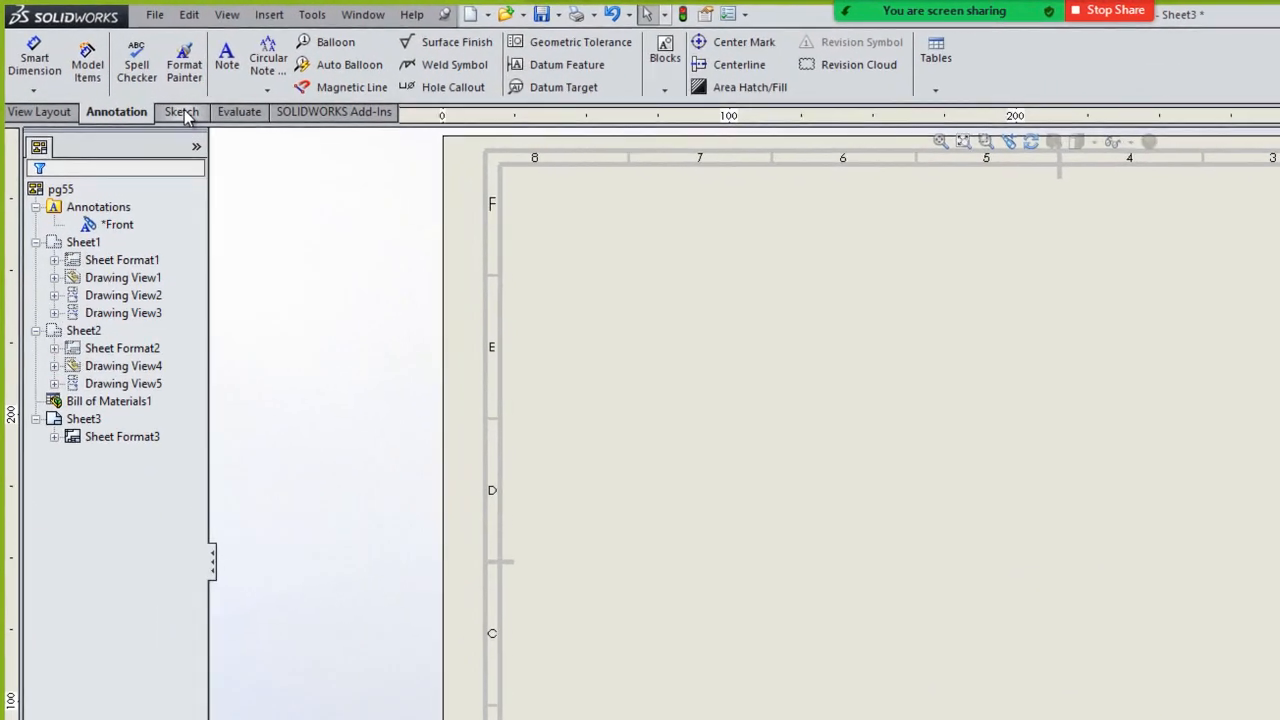
{"action": "left_click", "coordinate": [186, 115]}
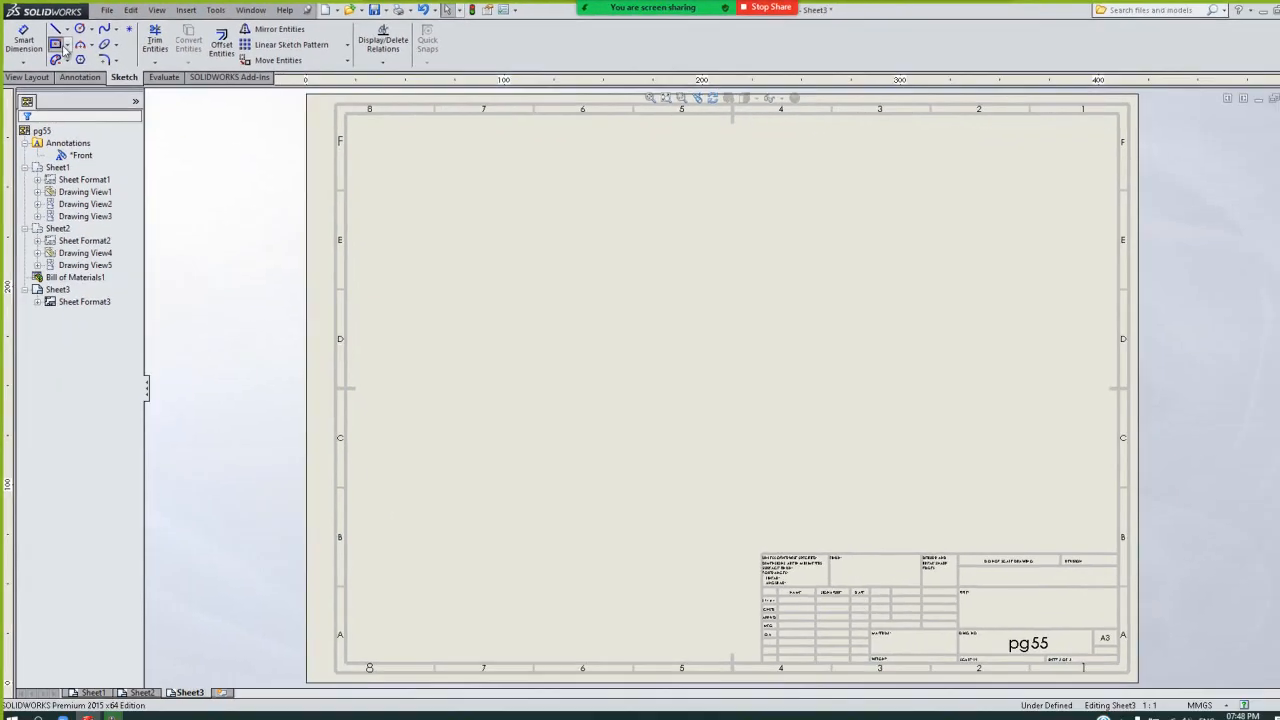
{"action": "left_click", "coordinate": [84, 67]}
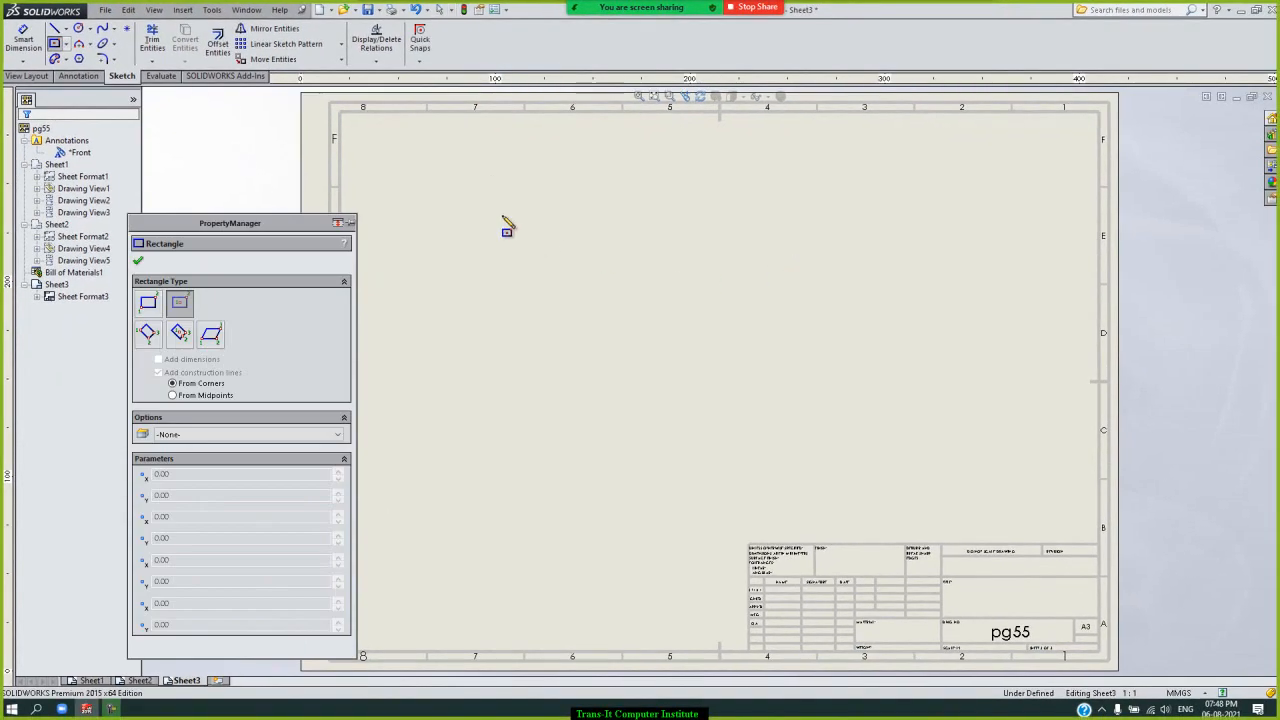
{"action": "left_click", "coordinate": [414, 189]}
{"action": "left_click", "coordinate": [590, 240]}
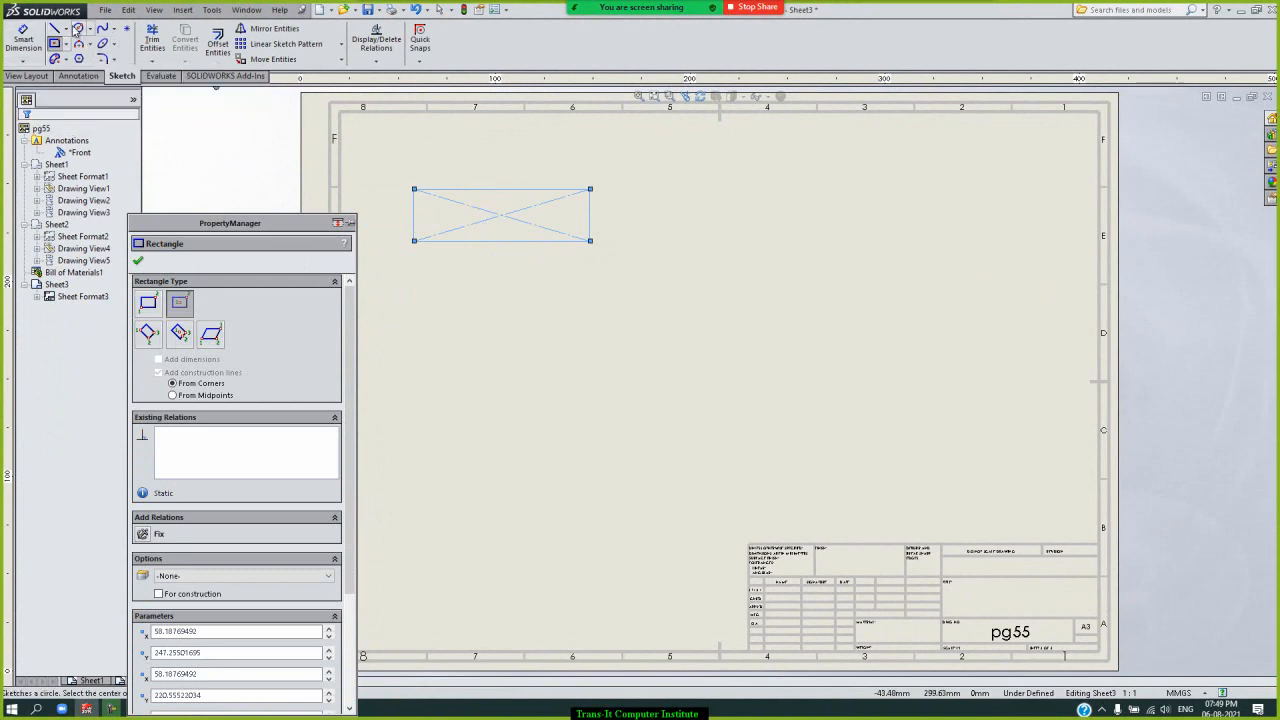
- Sketch a circle with a radius of about 11 mm, centred on the rectangle's top edge
{"action": "left_click", "coordinate": [77, 29]}
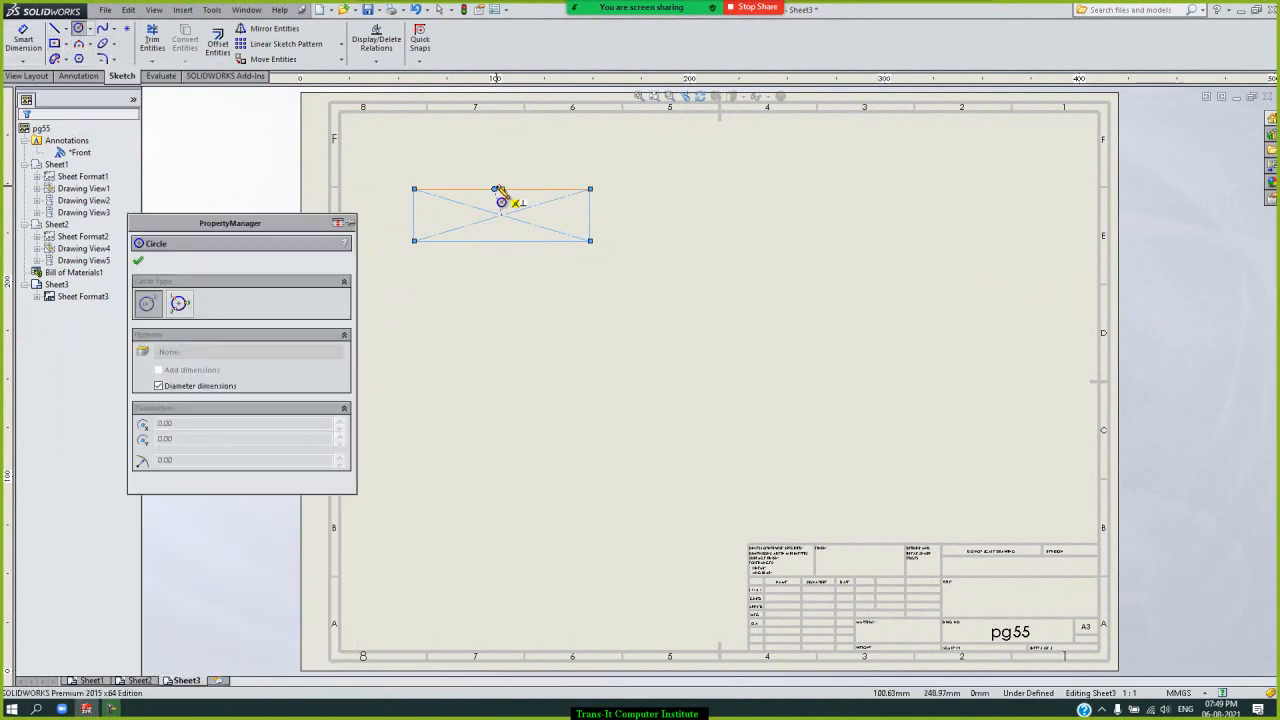
{"action": "left_click", "coordinate": [494, 189]}
{"action": "left_click", "coordinate": [508, 212]}
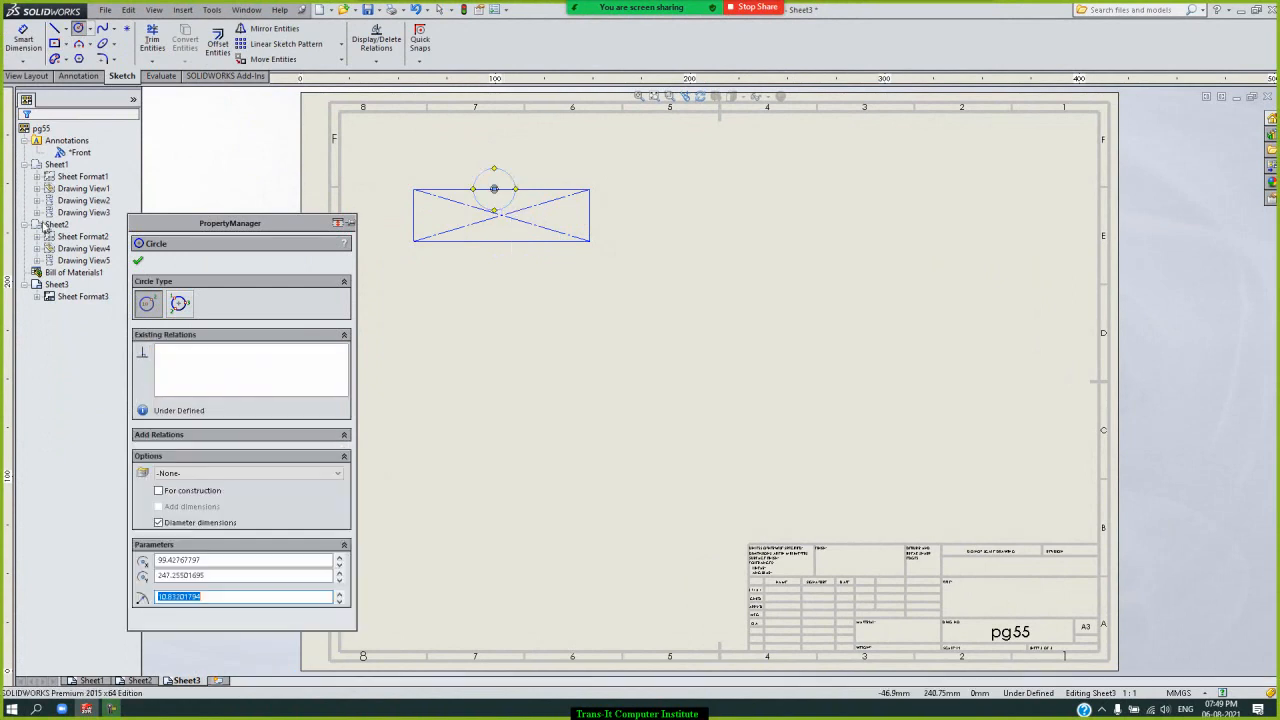
{"action": "left_click", "coordinate": [139, 262]}
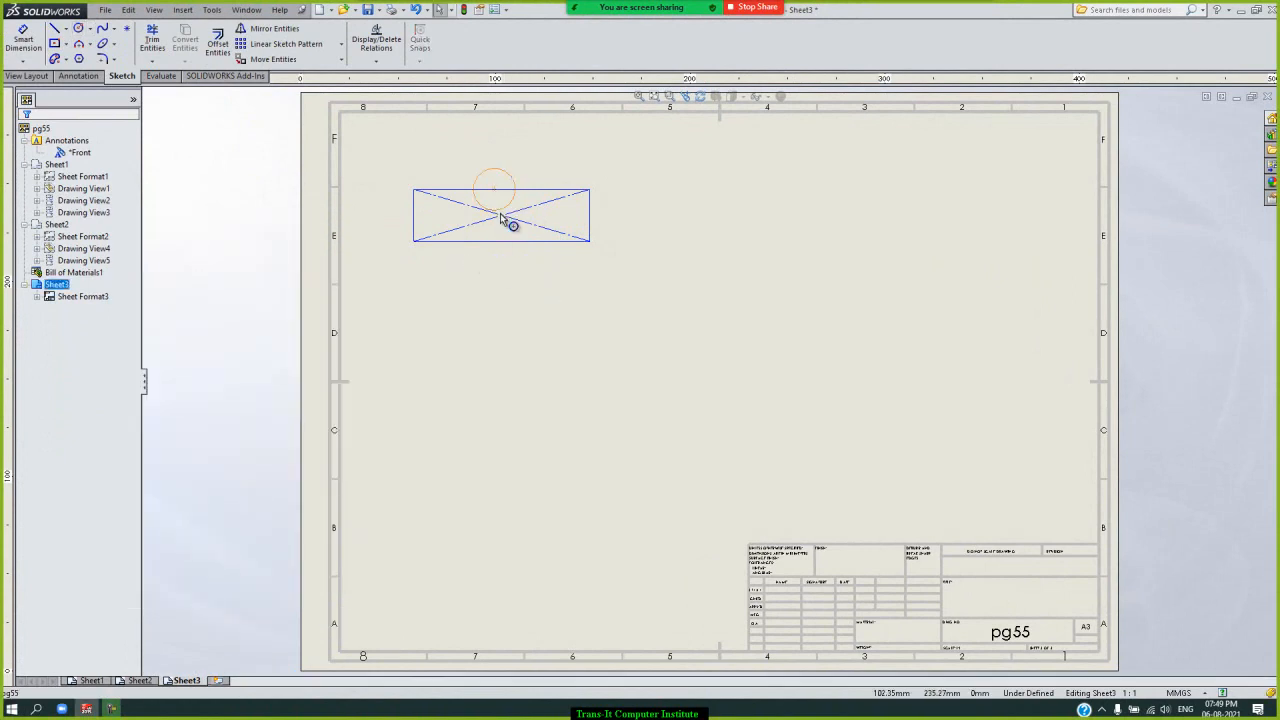
{"action": "left_click", "coordinate": [84, 77]}
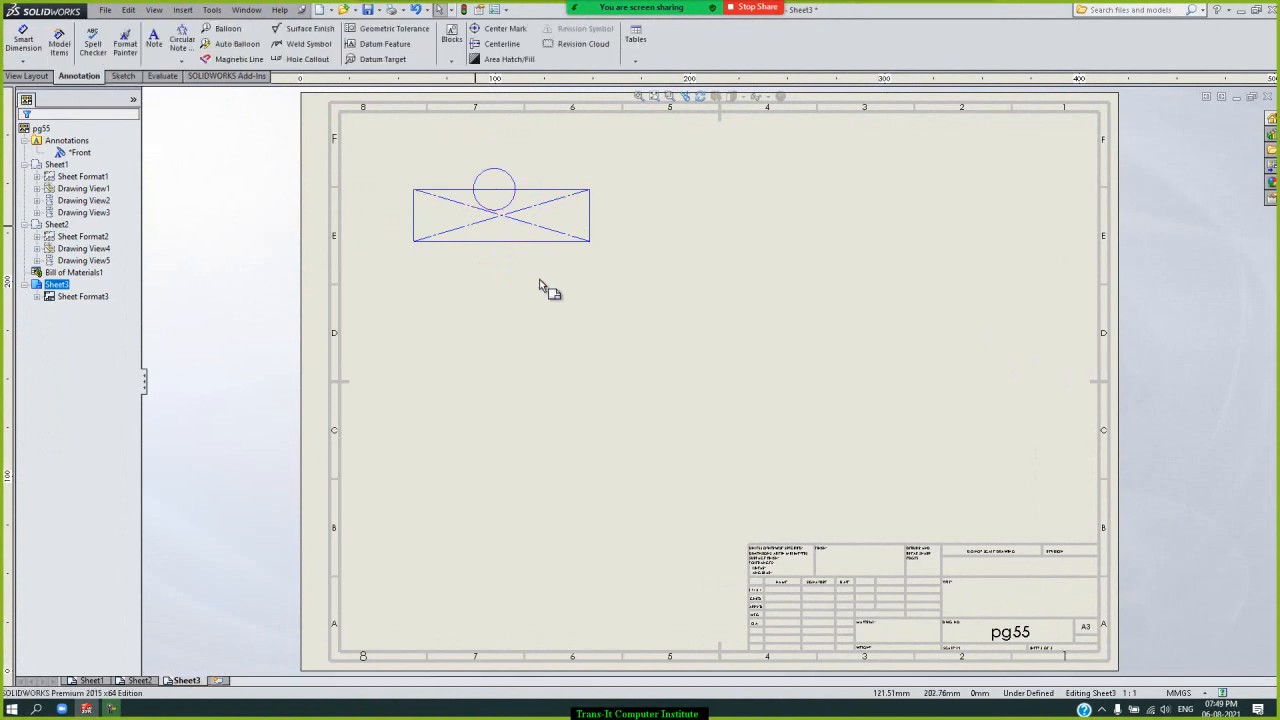
{"action": "left_click", "coordinate": [28, 77]}
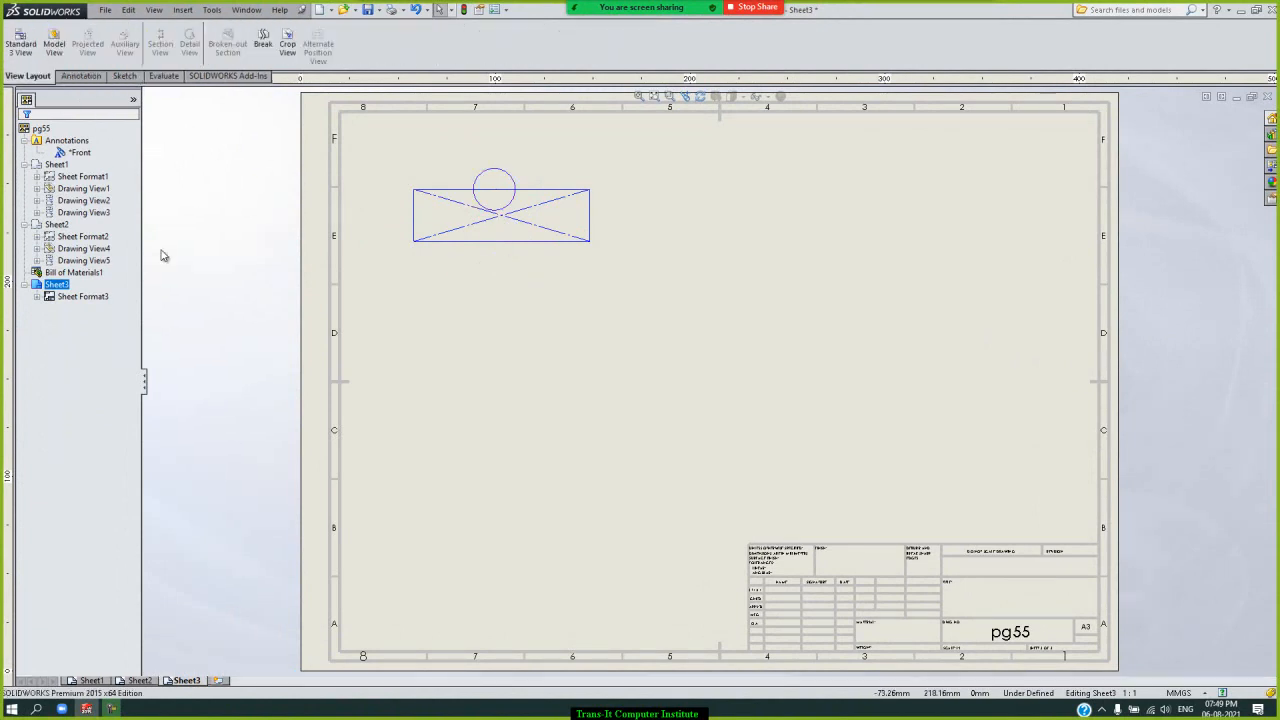
{"action": "left_click", "coordinate": [139, 680]}
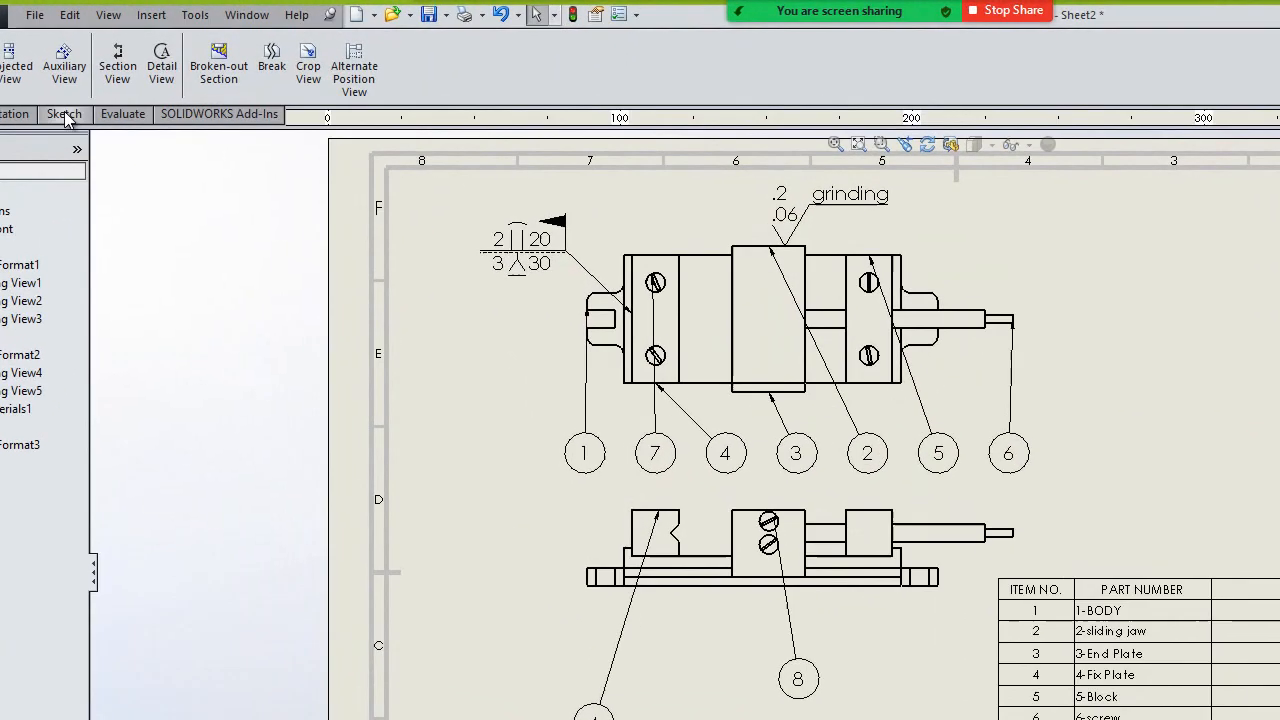
{"action": "left_click", "coordinate": [65, 115]}
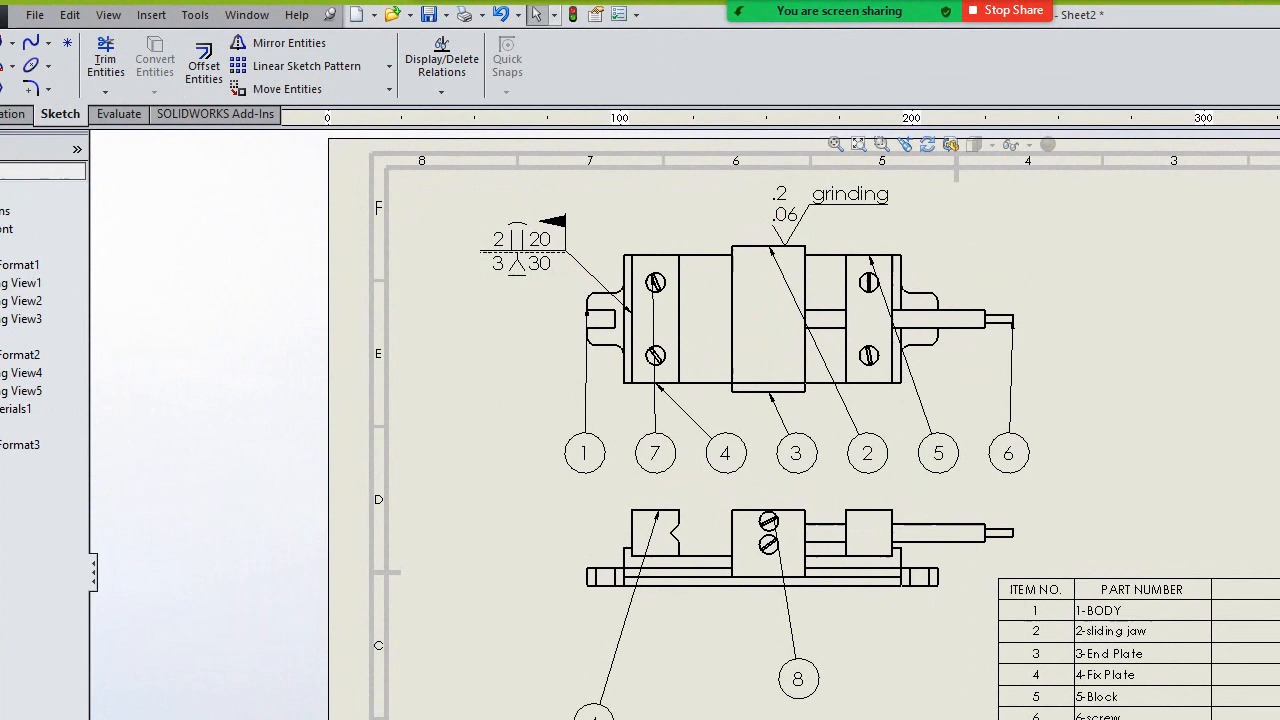
{"action": "left_click", "coordinate": [157, 719]}
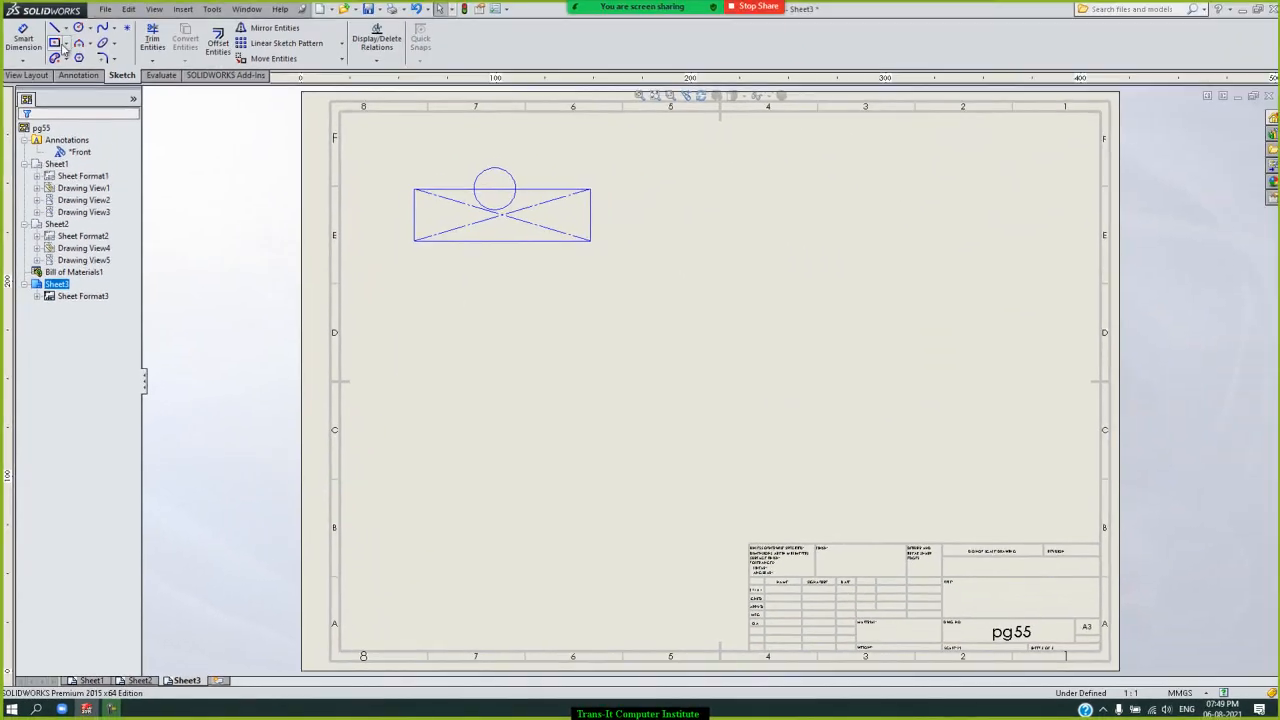
- Sketch a second center rectangle about 110 mm wide below the existing rectangle and circle on Sheet3
{"action": "left_click", "coordinate": [57, 44]}
{"action": "left_click", "coordinate": [403, 309]}
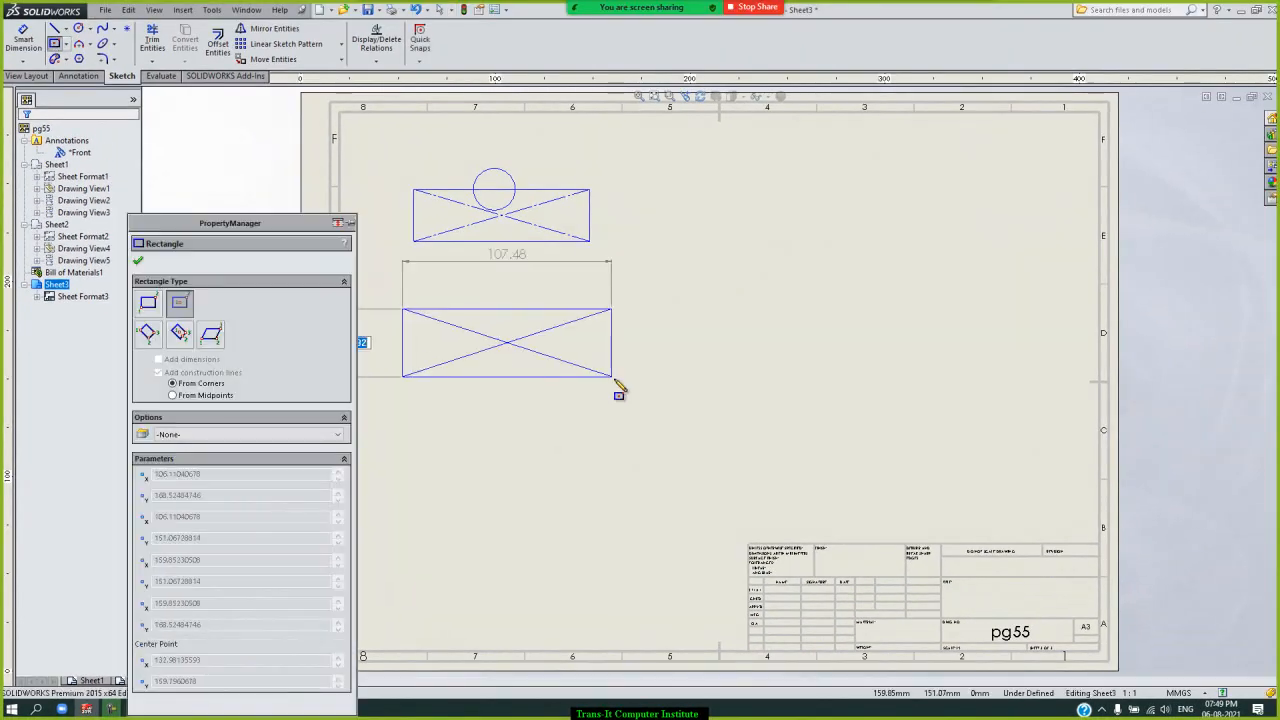
{"action": "left_click", "coordinate": [613, 378]}
{"action": "left_click", "coordinate": [139, 263]}
{"action": "left_click", "coordinate": [730, 259]}
- Sketch a circle centred on the midpoint of the lower rectangle's right edge, nearly as large as the edge is high
{"action": "left_click", "coordinate": [79, 29]}
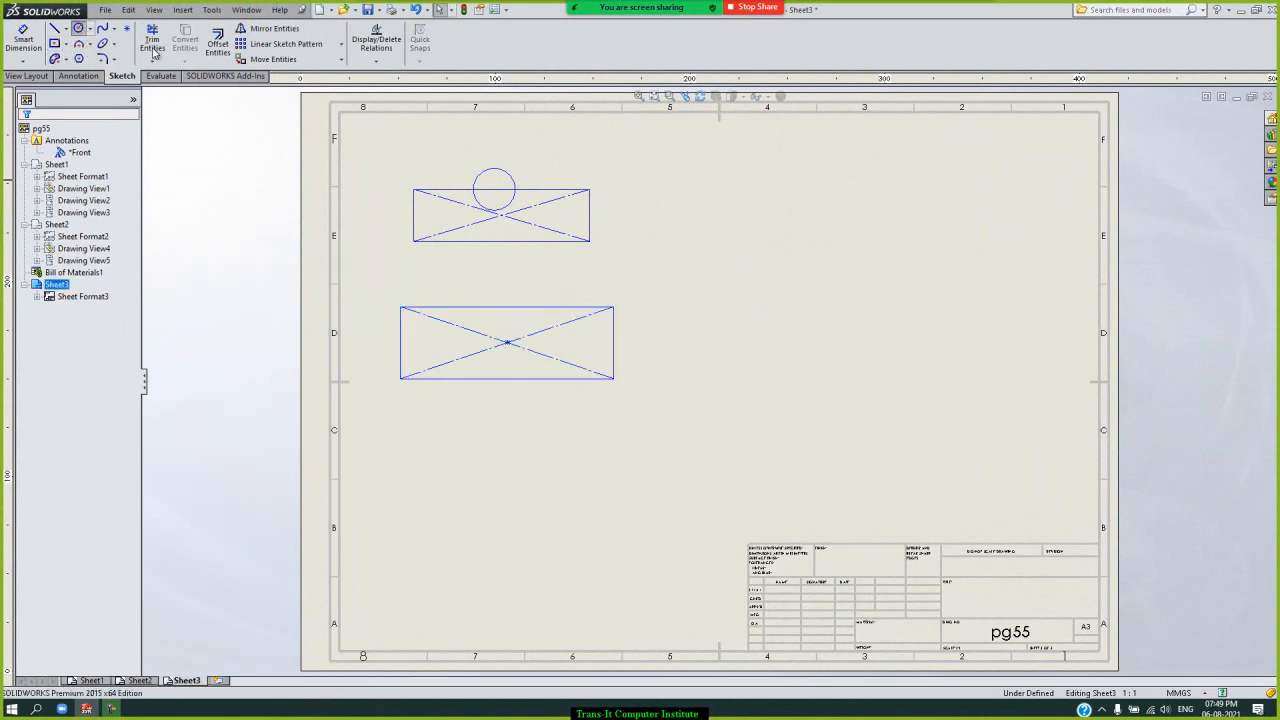
{"action": "left_click", "coordinate": [614, 342]}
{"action": "left_click", "coordinate": [642, 355]}
{"action": "left_click", "coordinate": [139, 263]}
{"action": "left_click", "coordinate": [729, 251]}
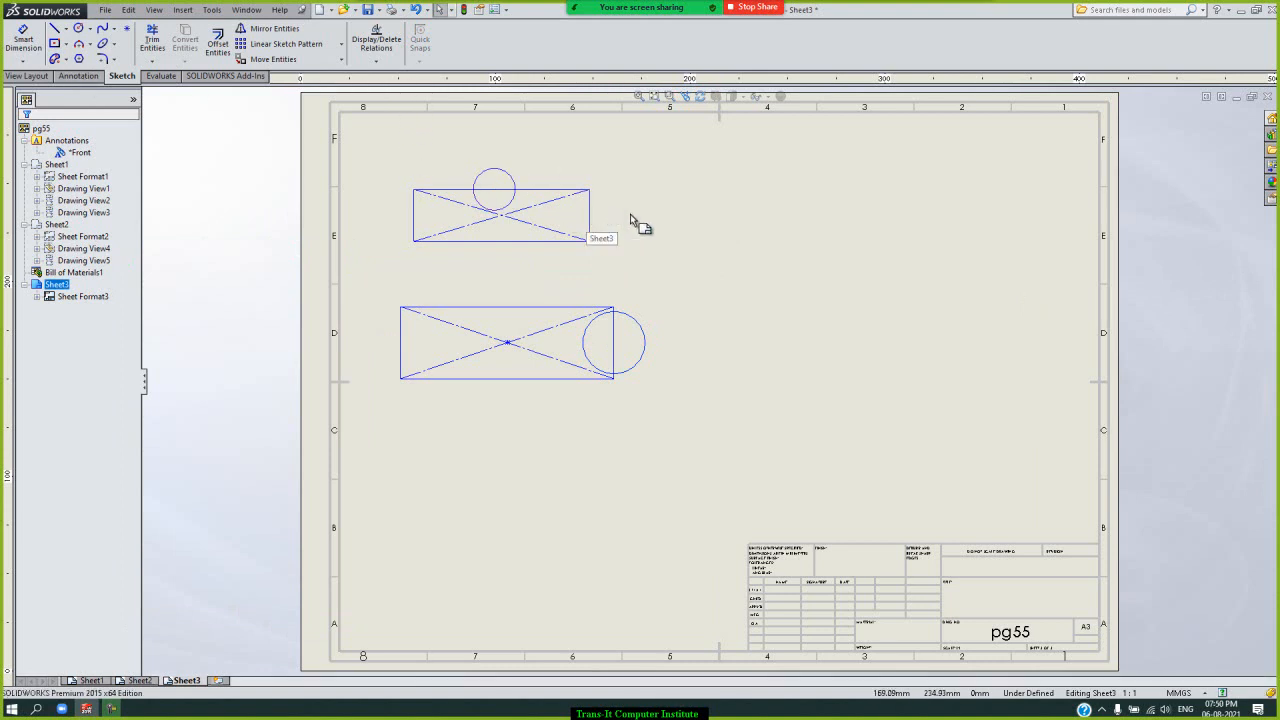
- Make a block from the upper rectangle, its diagonals and the circle on its top edge
{"action": "left_click", "coordinate": [80, 77]}
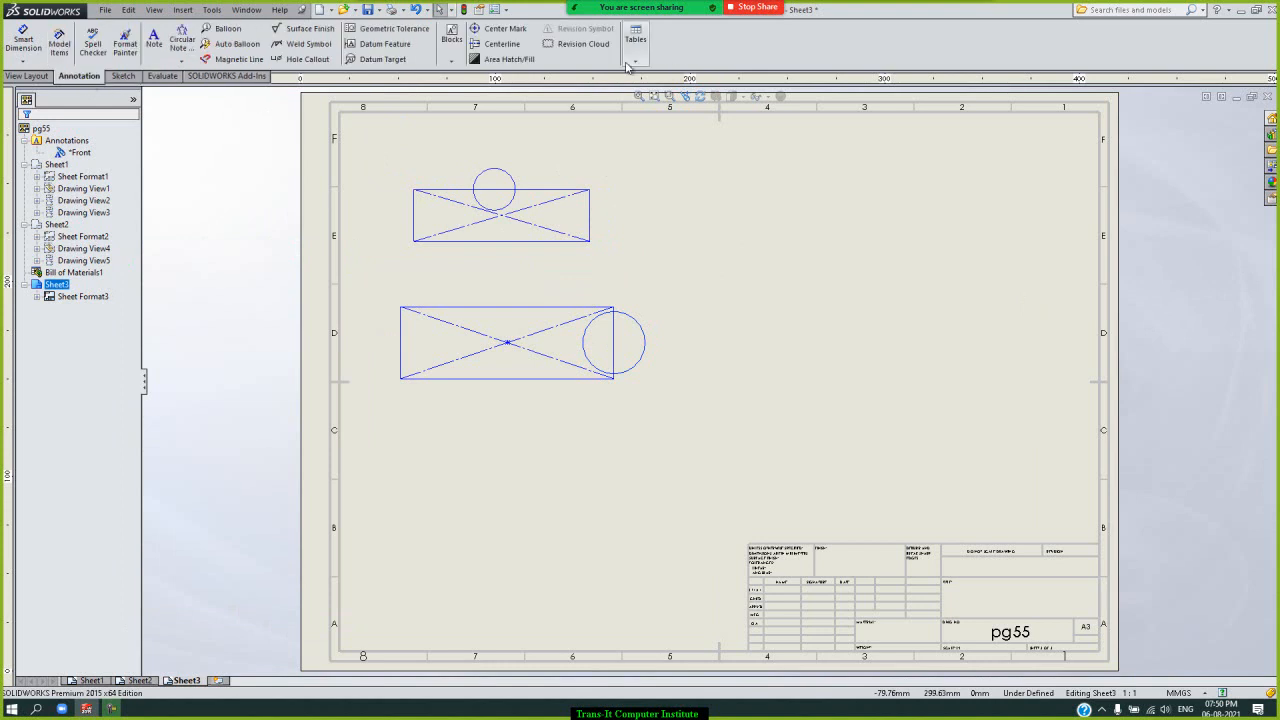
{"action": "left_click", "coordinate": [452, 63]}
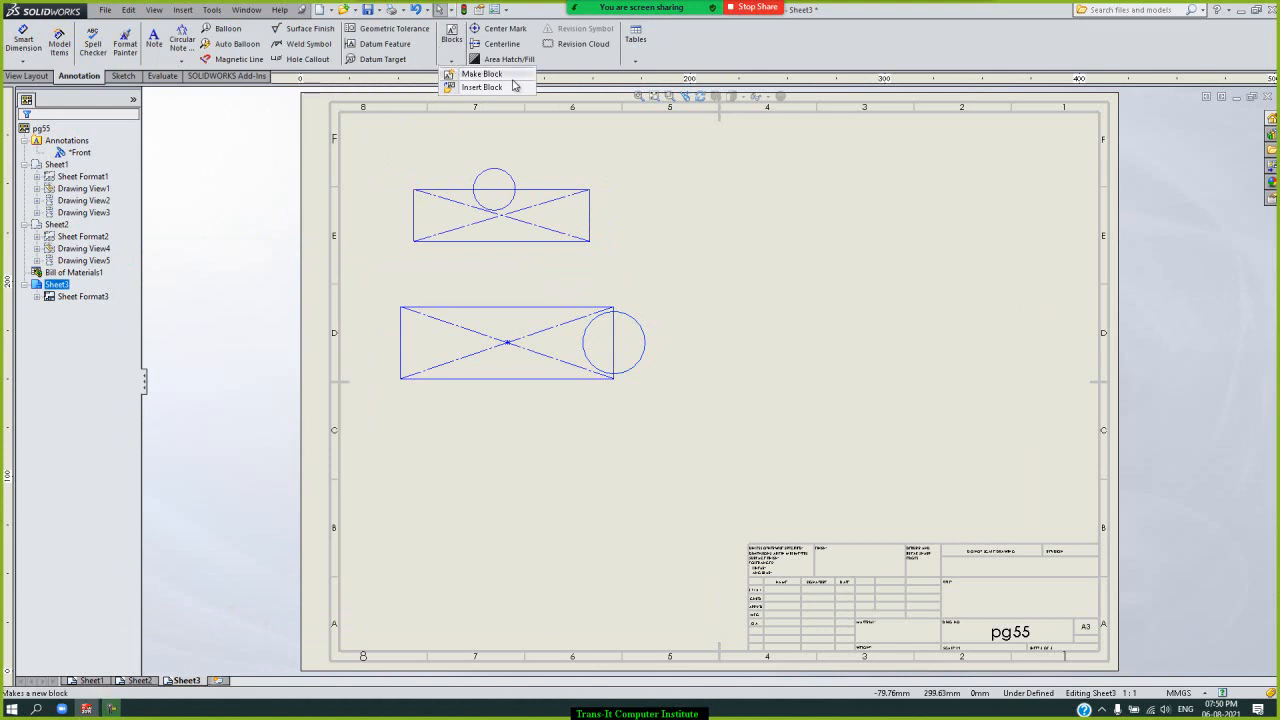
{"action": "left_click", "coordinate": [484, 75]}
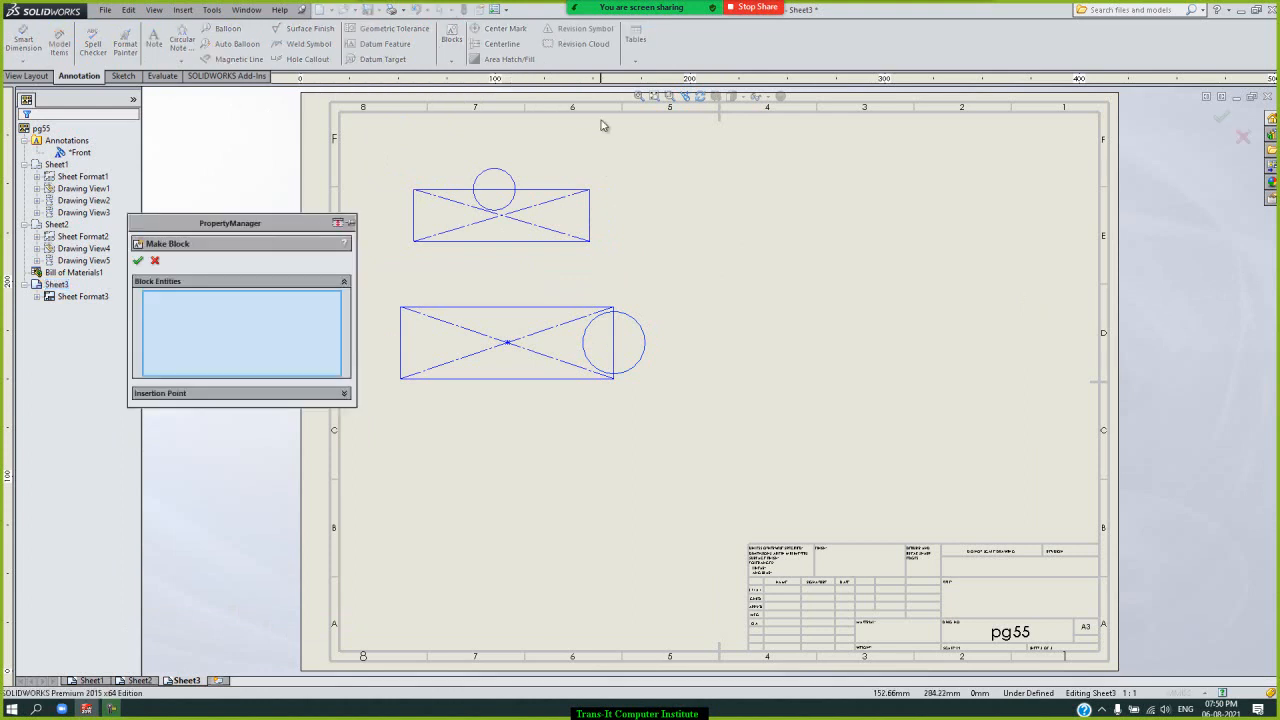
{"action": "left_click_drag", "start_coordinate": [629, 159], "coordinate": [403, 256]}
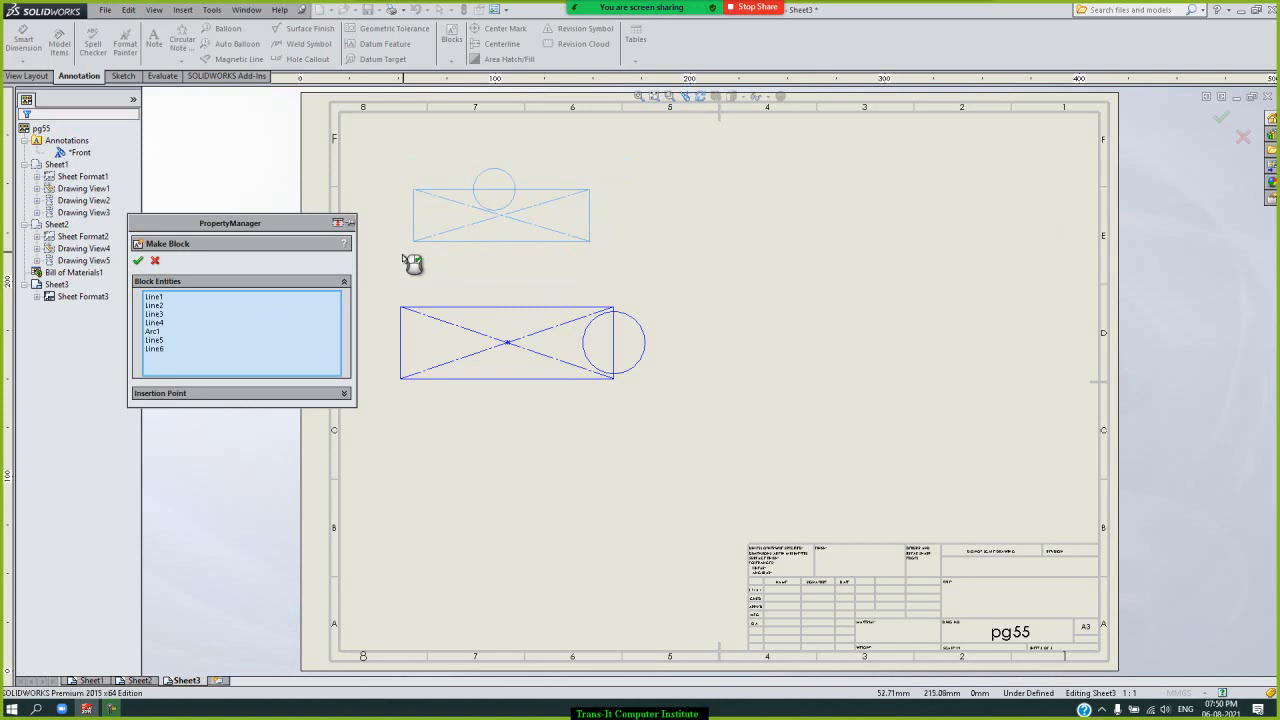
{"action": "left_click", "coordinate": [137, 261]}
{"action": "left_click", "coordinate": [703, 248]}
- Insert five copies of the block at scale 1 and 0 degrees, down the sheet's right side and across its lower area
{"action": "left_click", "coordinate": [452, 63]}
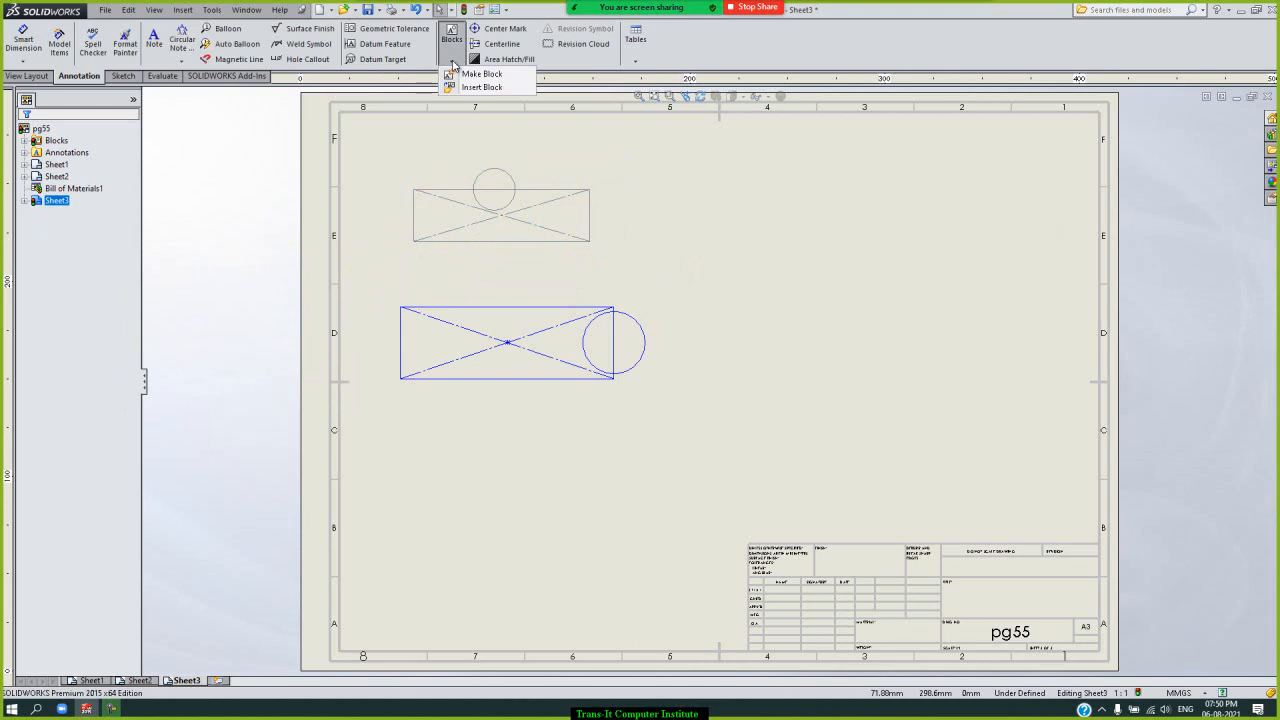
{"action": "left_click", "coordinate": [481, 87]}
{"action": "left_click", "coordinate": [746, 216]}
{"action": "left_click", "coordinate": [799, 354]}
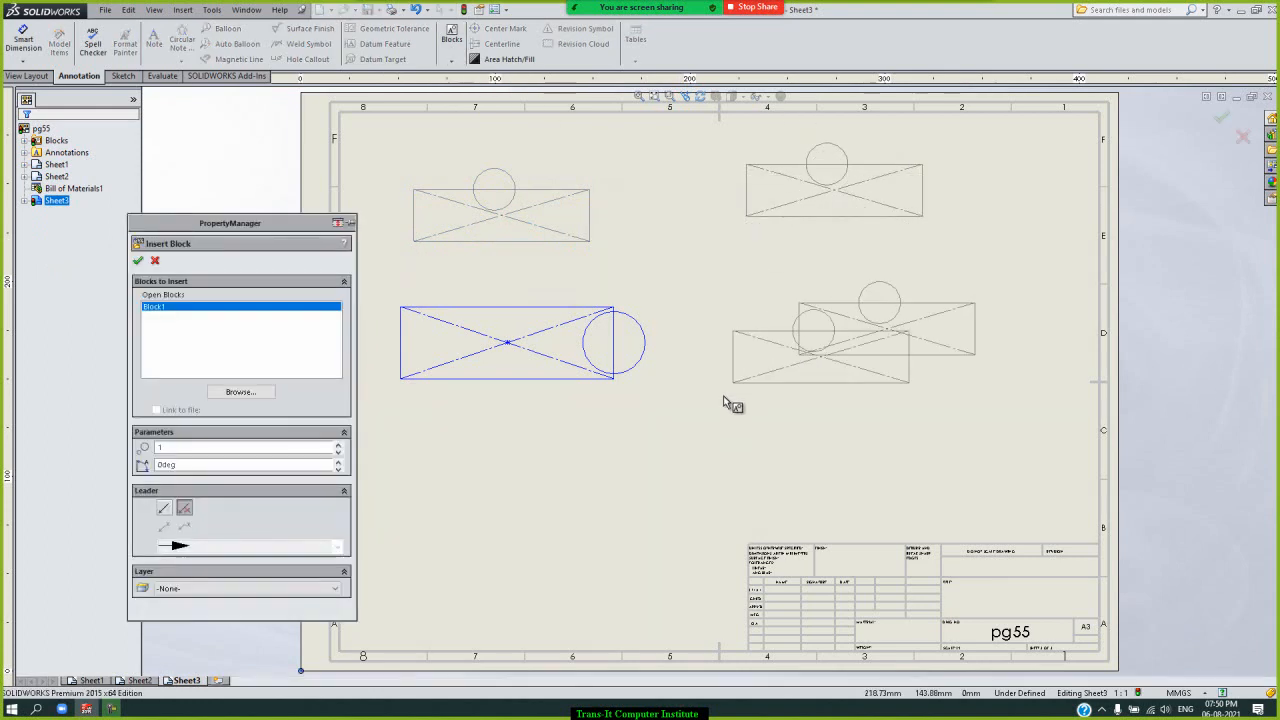
{"action": "left_click", "coordinate": [683, 464]}
{"action": "left_click", "coordinate": [538, 519]}
{"action": "left_click", "coordinate": [400, 528]}
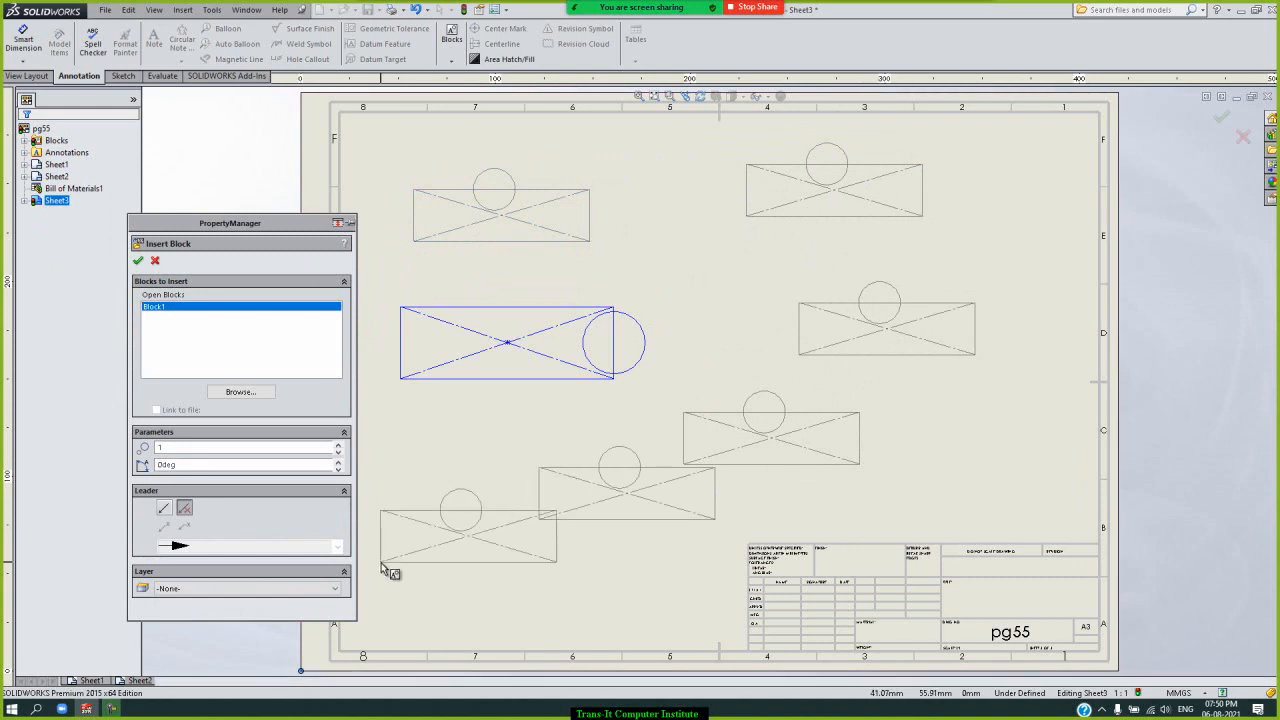
{"action": "left_click", "coordinate": [142, 262]}
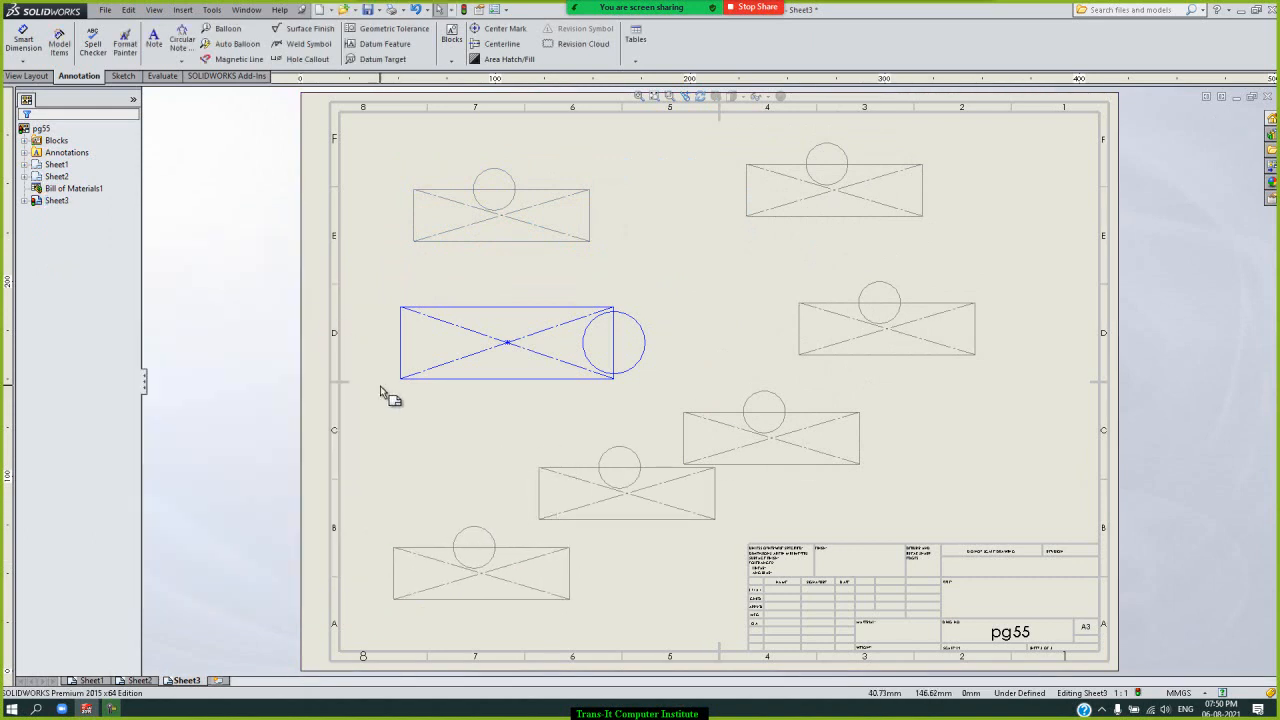
- Switch to Sheet2 with the vise assembly views
{"action": "left_click", "coordinate": [139, 681]}
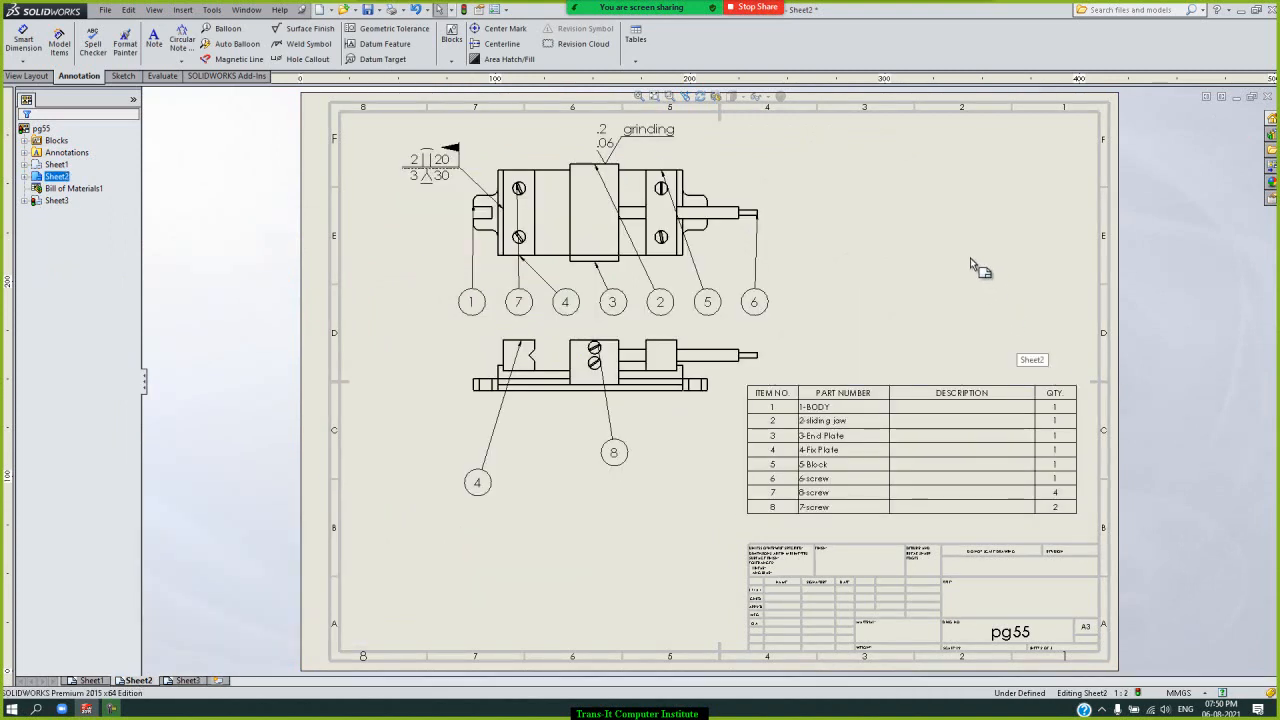
{"action": "right_click", "coordinate": [886, 196]}
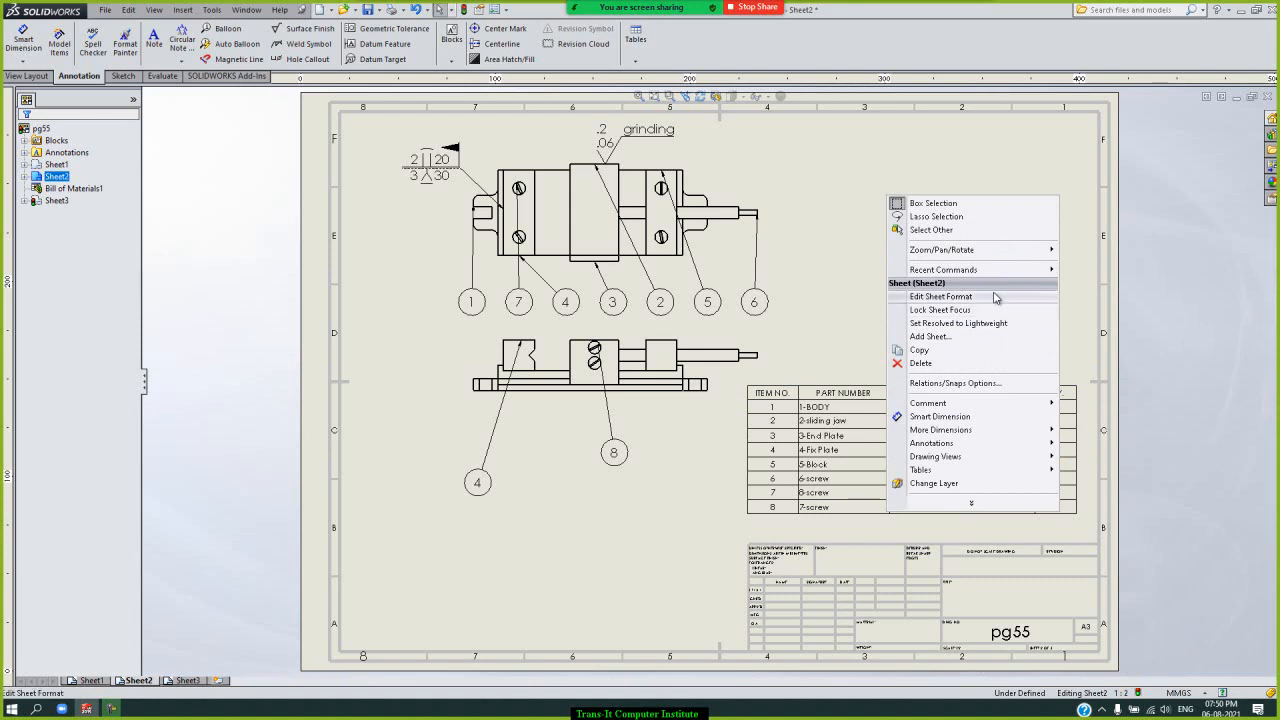
{"action": "left_click", "coordinate": [962, 184]}
{"action": "right_click", "coordinate": [911, 186]}
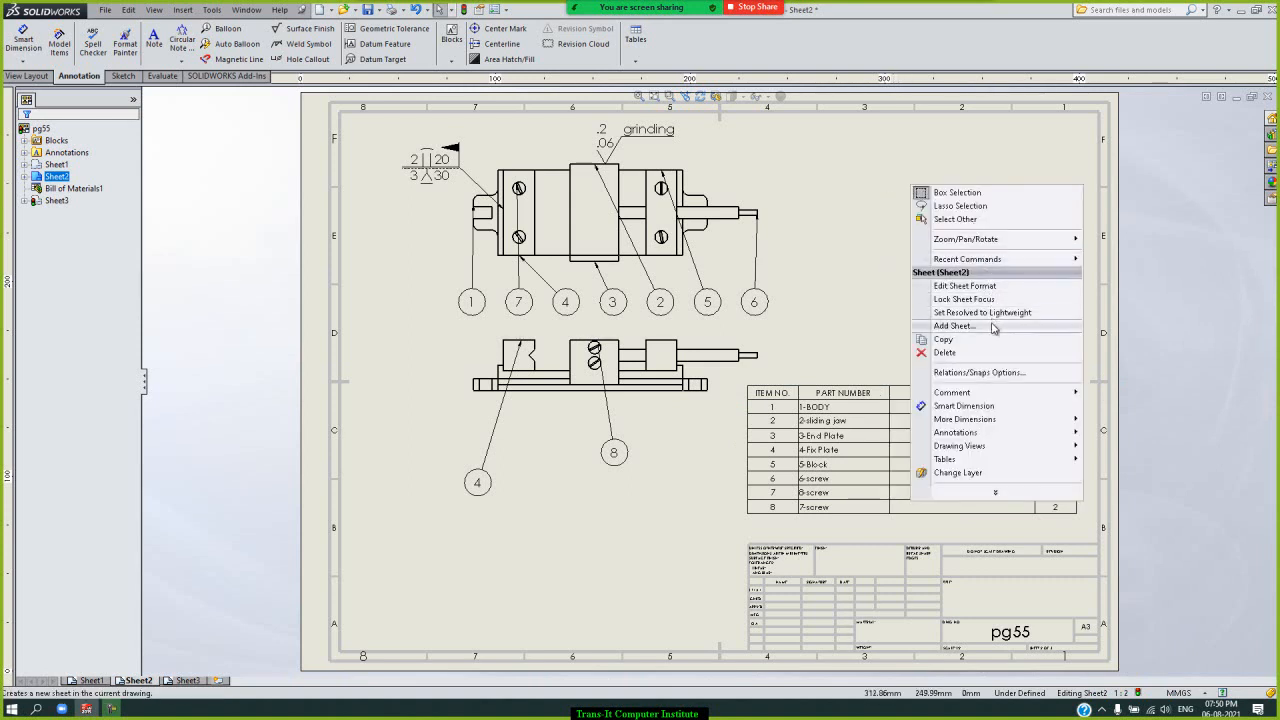
{"action": "left_click", "coordinate": [1014, 494]}
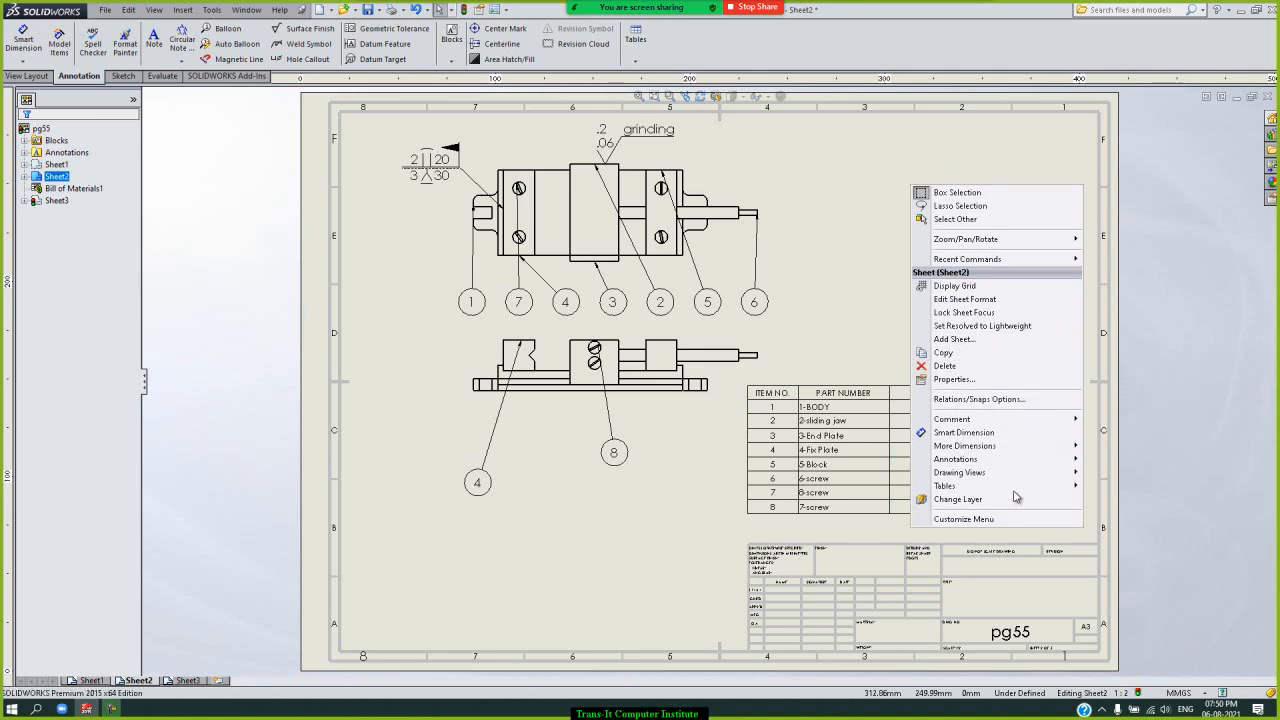
{"action": "left_click", "coordinate": [876, 167]}
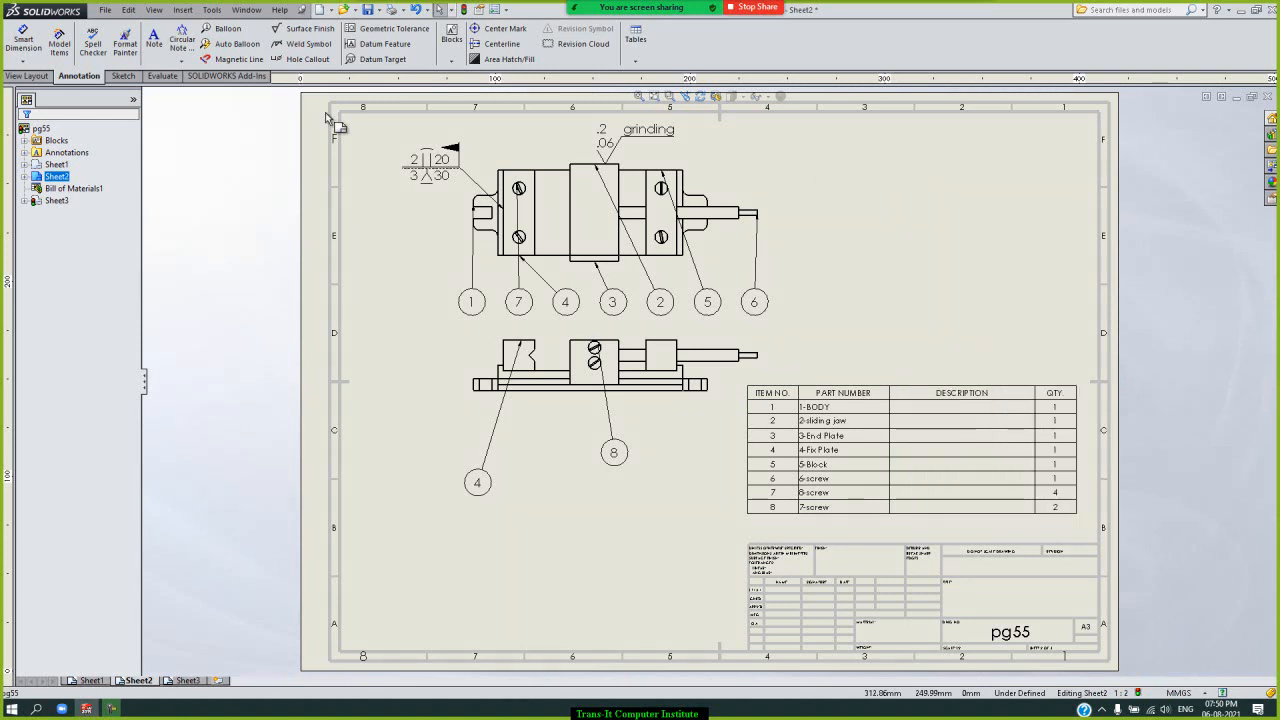
- Insert an empty drawing view in the blank area above the bill of materials, using the sheet scale
{"action": "left_click", "coordinate": [183, 12]}
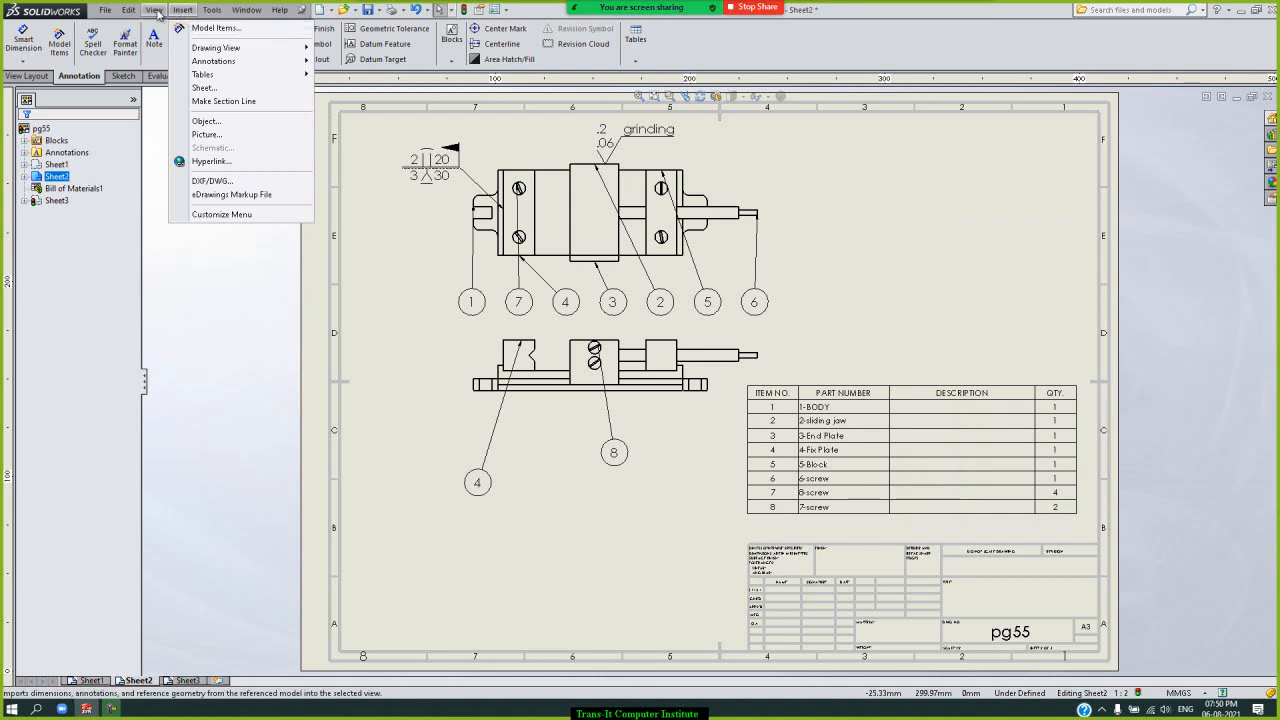
{"action": "mouse_move", "coordinate": [150, 12]}
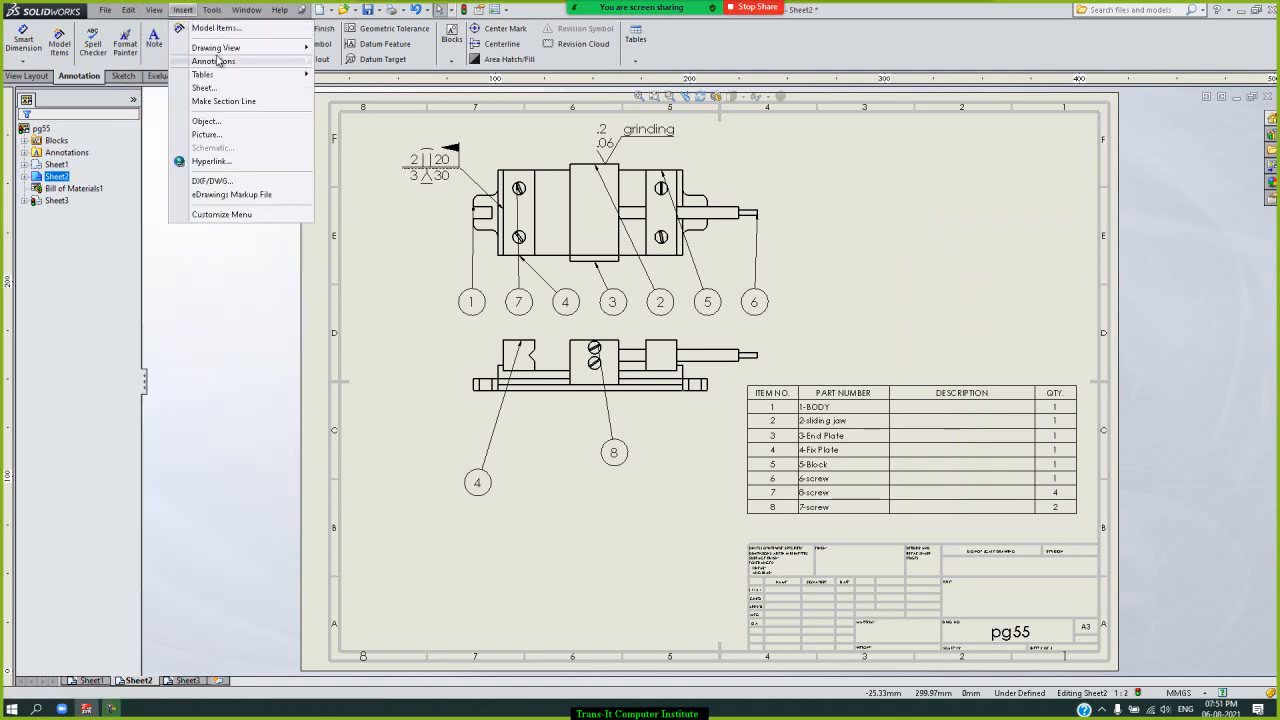
{"action": "mouse_move", "coordinate": [221, 50]}
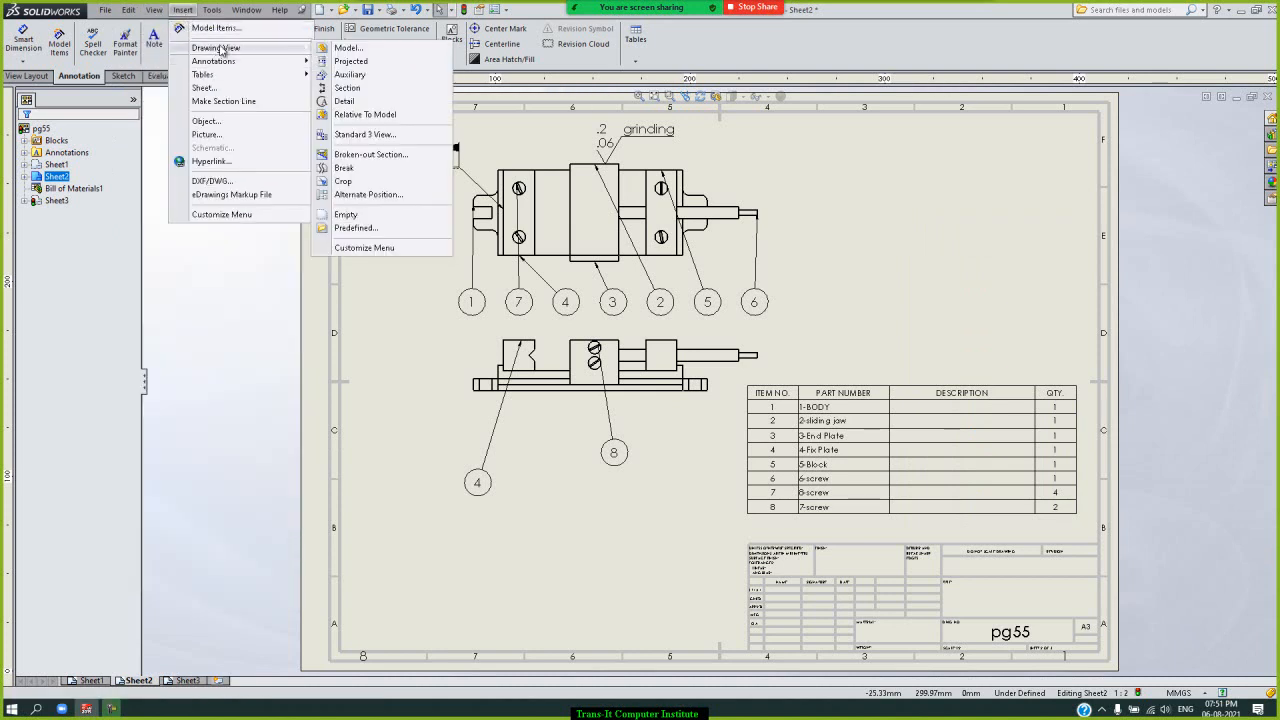
{"action": "left_click", "coordinate": [356, 216]}
{"action": "left_click", "coordinate": [897, 195]}
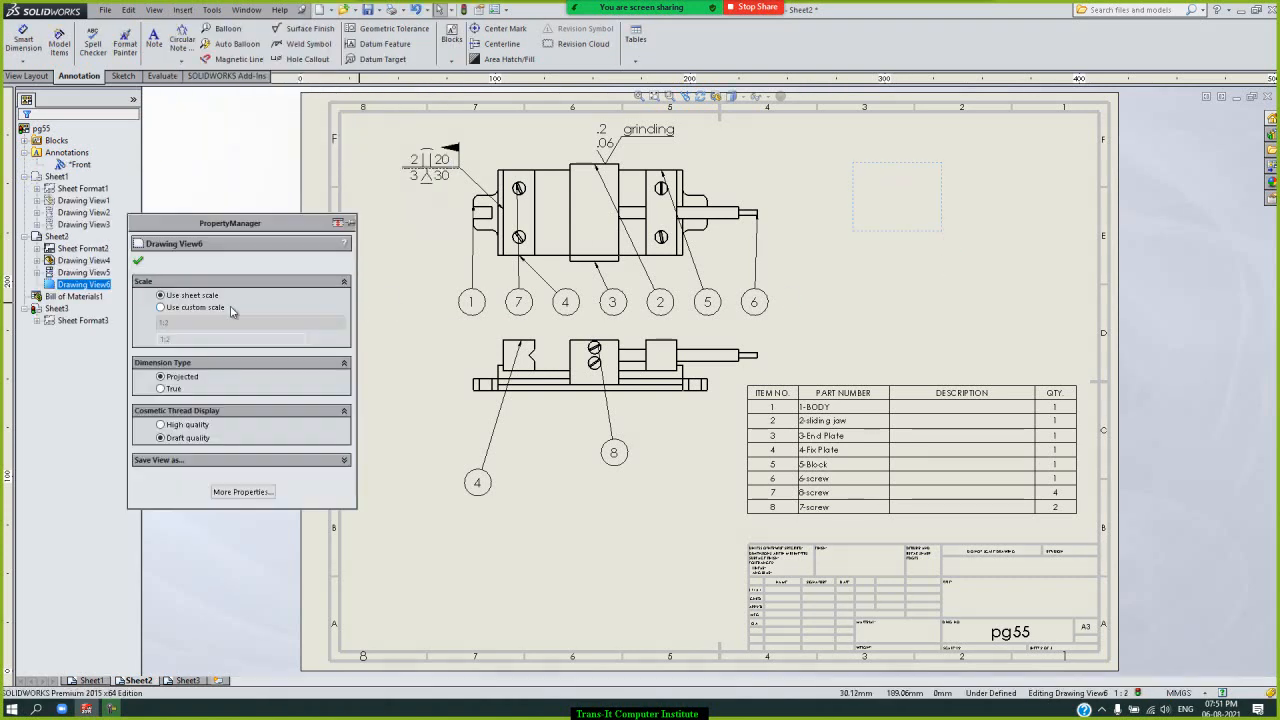
{"action": "left_click", "coordinate": [139, 263]}
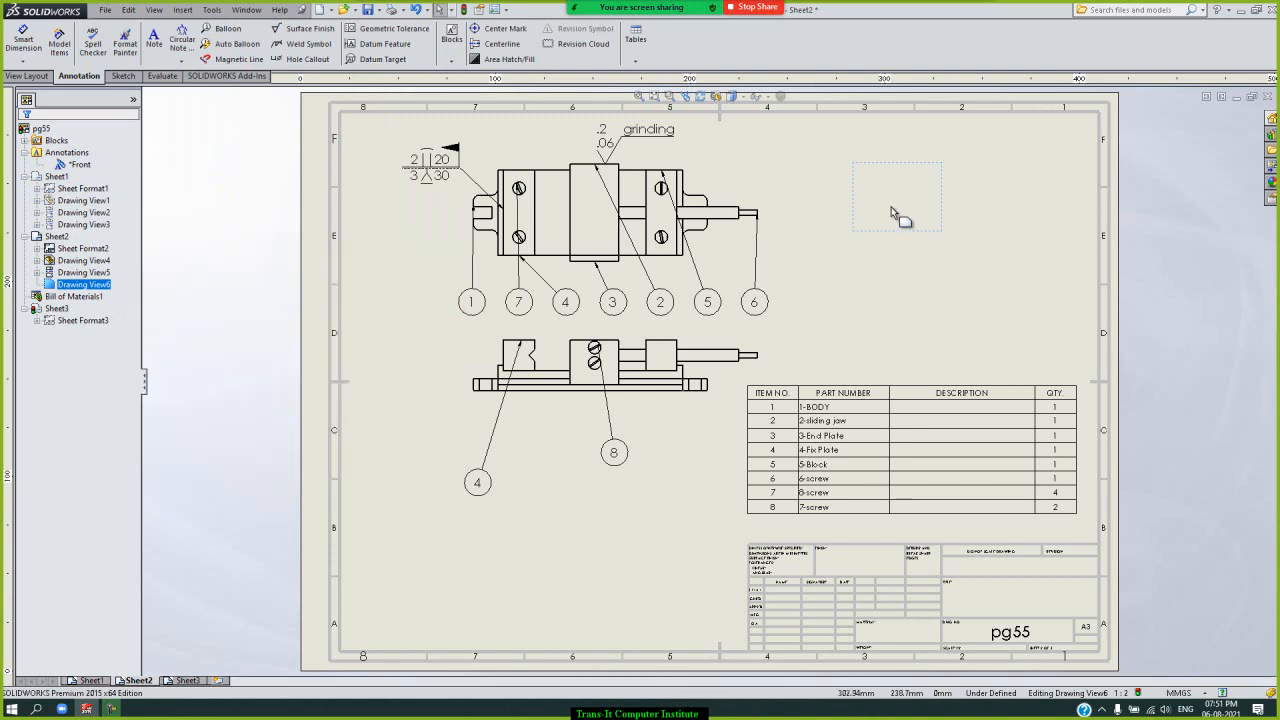
- Sketch a small center rectangle inside the empty drawing view on Sheet2
{"action": "left_click", "coordinate": [123, 77]}
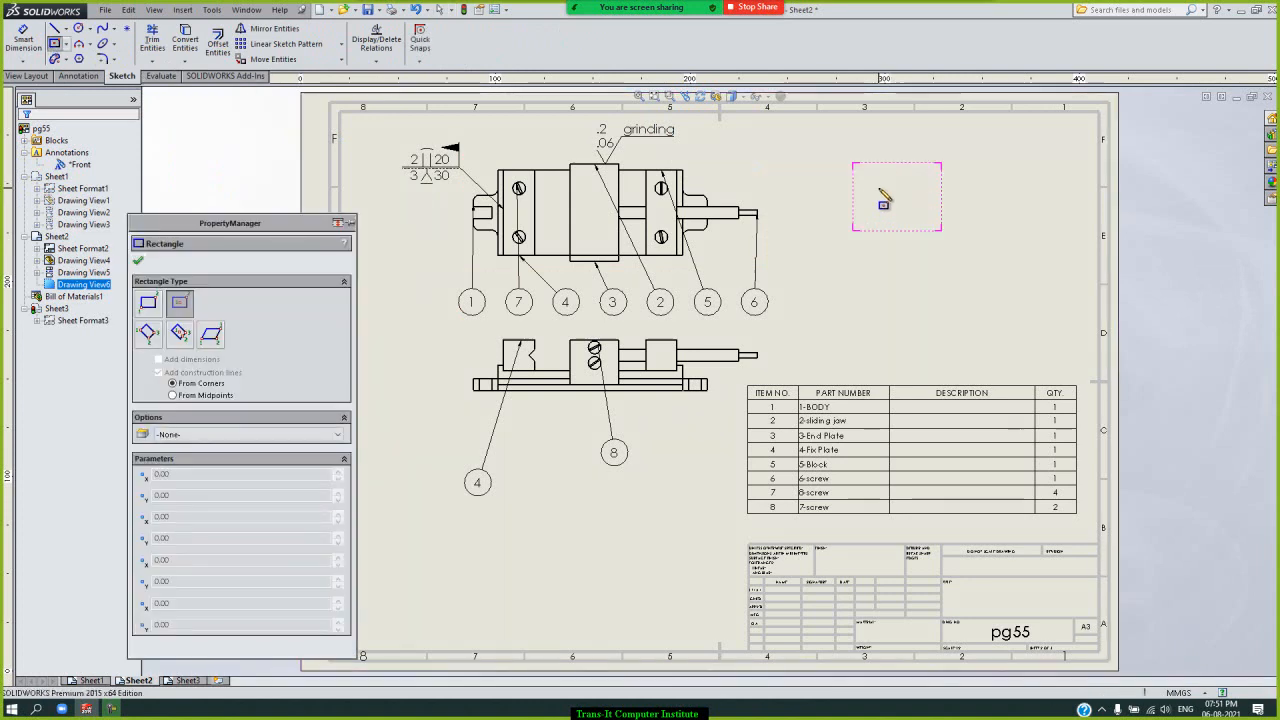
{"action": "left_click", "coordinate": [852, 181]}
{"action": "left_click", "coordinate": [905, 195]}
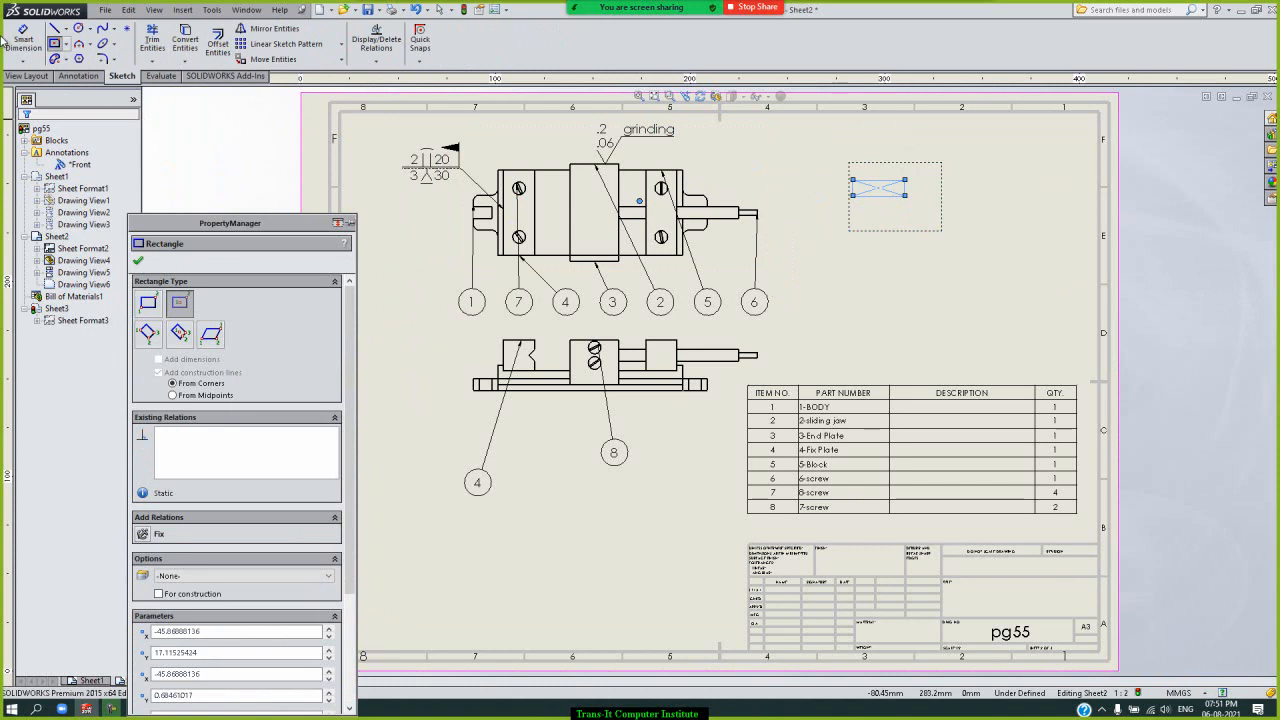
- Sketch a circle of about 5.79 radius on the rectangle's right edge and finish the sketch
{"action": "left_click", "coordinate": [78, 28]}
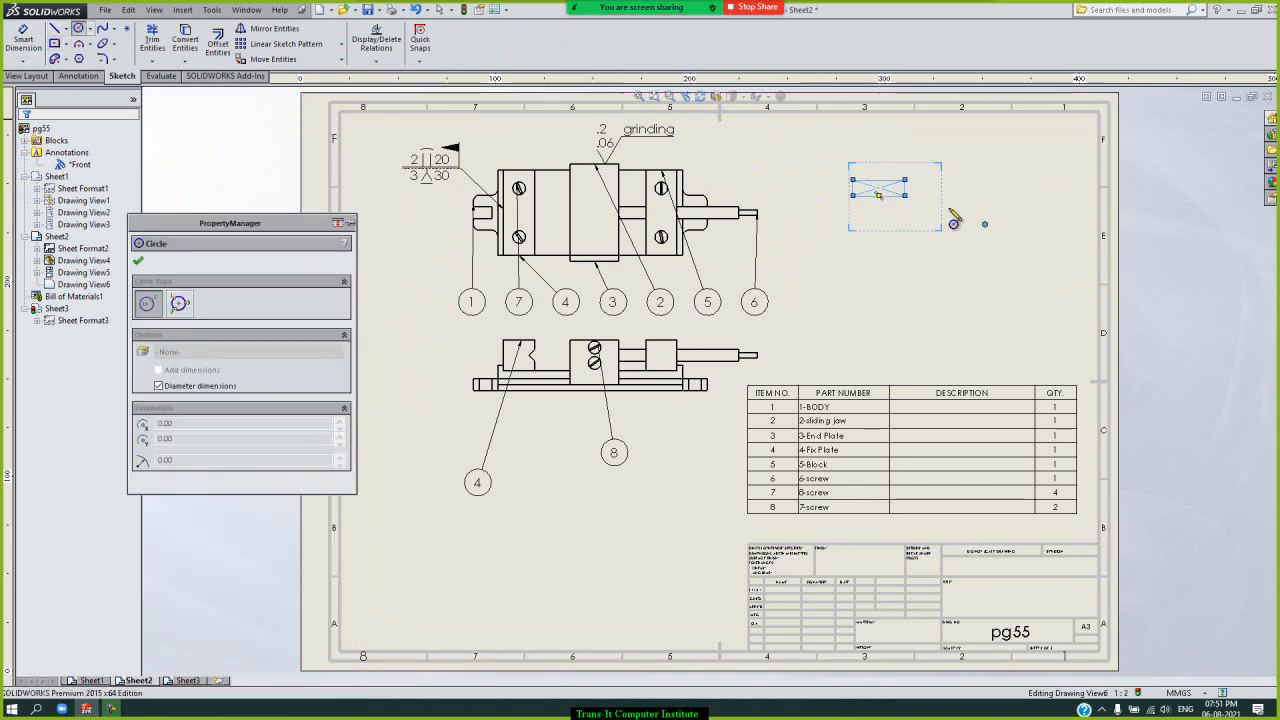
{"action": "scroll", "coordinate": [906, 207], "scroll_direction": "down", "scroll_amount": 2}
{"action": "scroll", "coordinate": [910, 207], "scroll_direction": "down", "scroll_amount": 1}
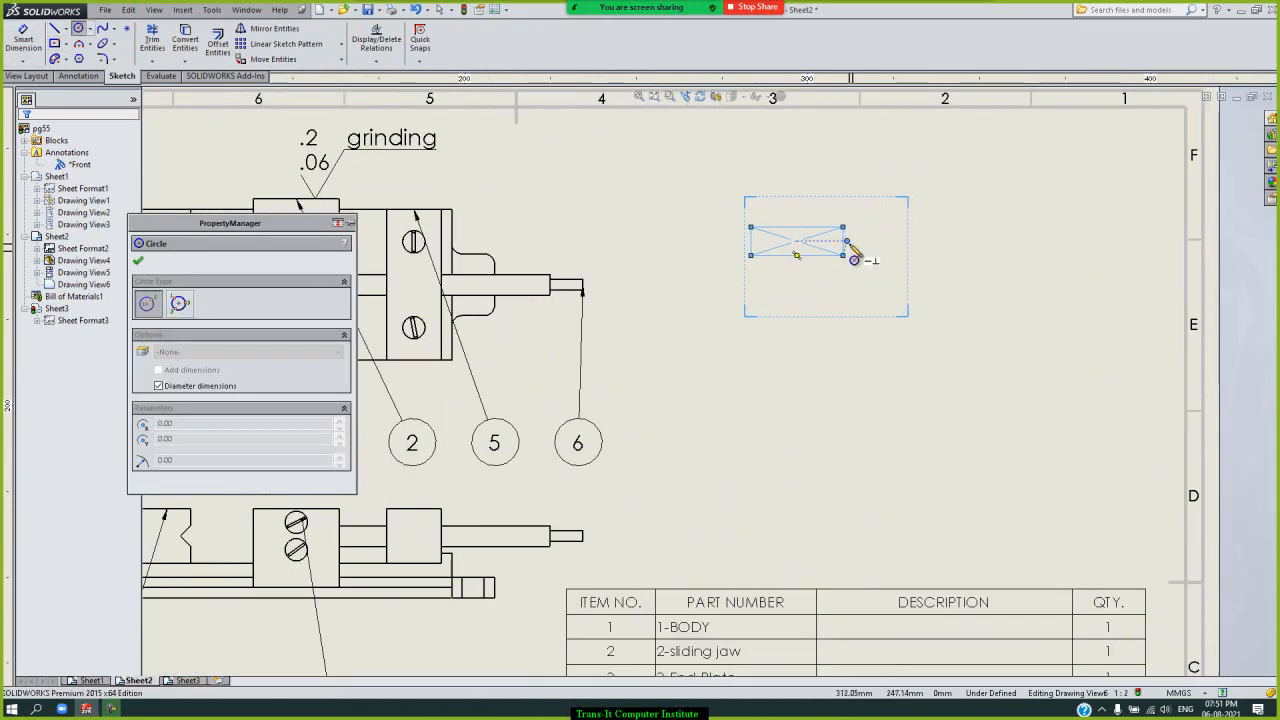
{"action": "left_click", "coordinate": [843, 246]}
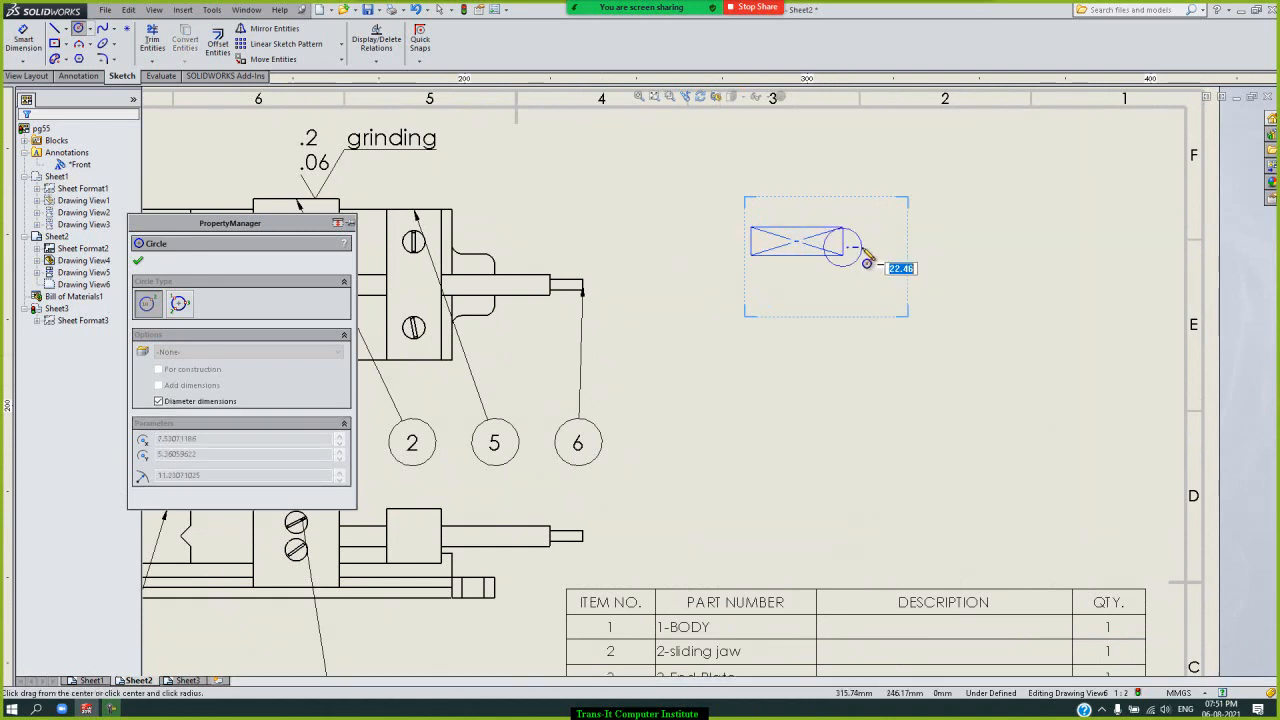
{"action": "left_click", "coordinate": [850, 253]}
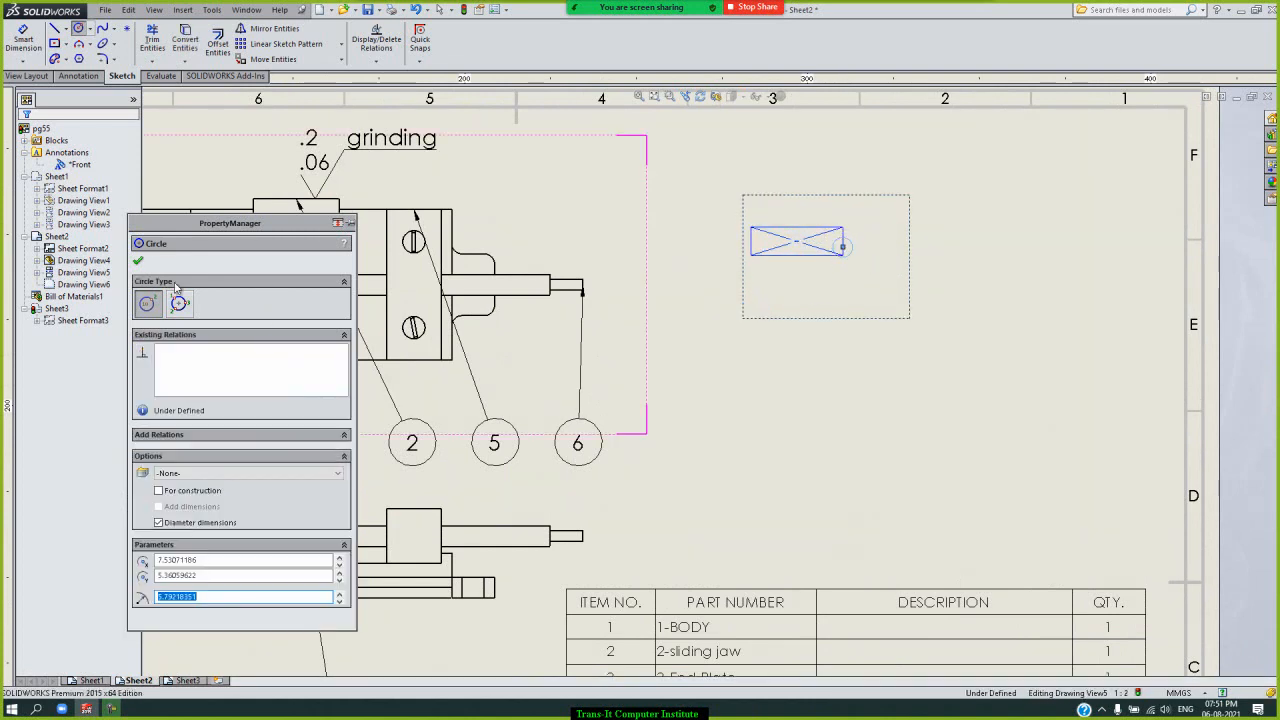
{"action": "left_click", "coordinate": [141, 262]}
{"action": "scroll", "coordinate": [843, 380], "scroll_direction": "up", "scroll_amount": 3}
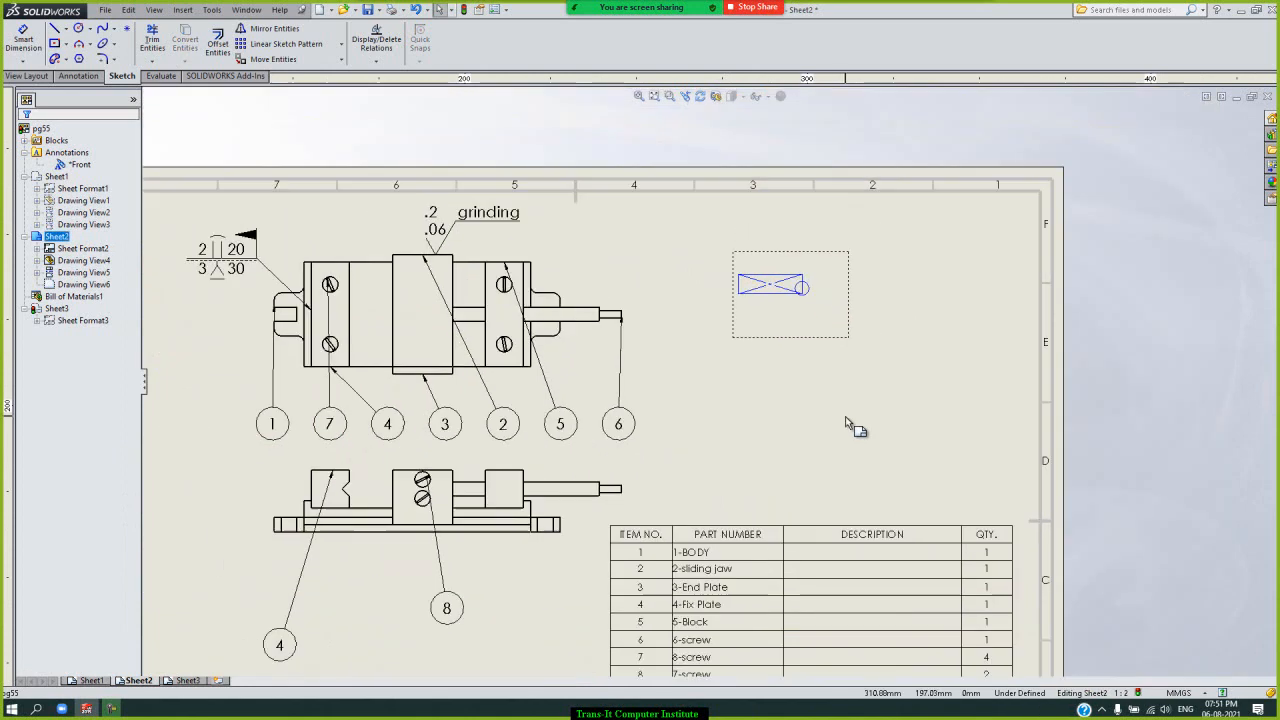
{"action": "left_click_drag", "start_coordinate": [800, 355], "coordinate": [831, 376]}
{"action": "left_click", "coordinate": [809, 300]}
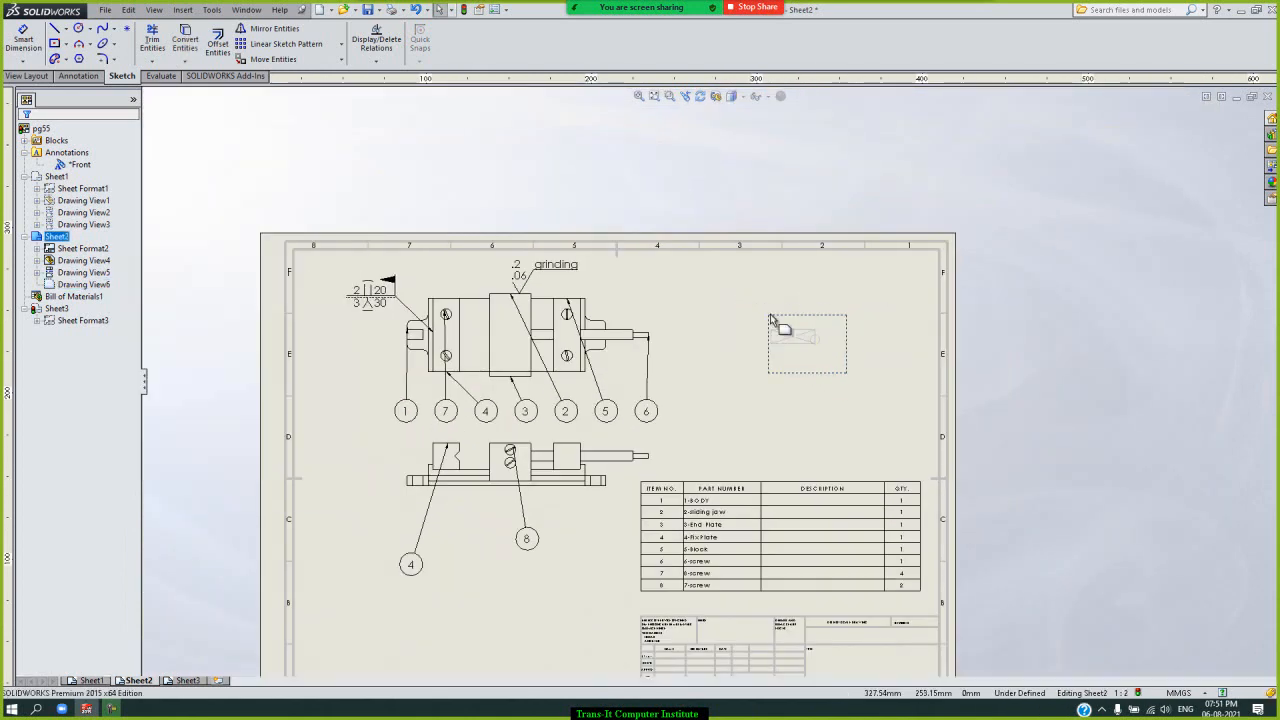
- Open Sheet3 and look at the commands for making and inserting blocks
{"action": "left_click", "coordinate": [188, 680]}
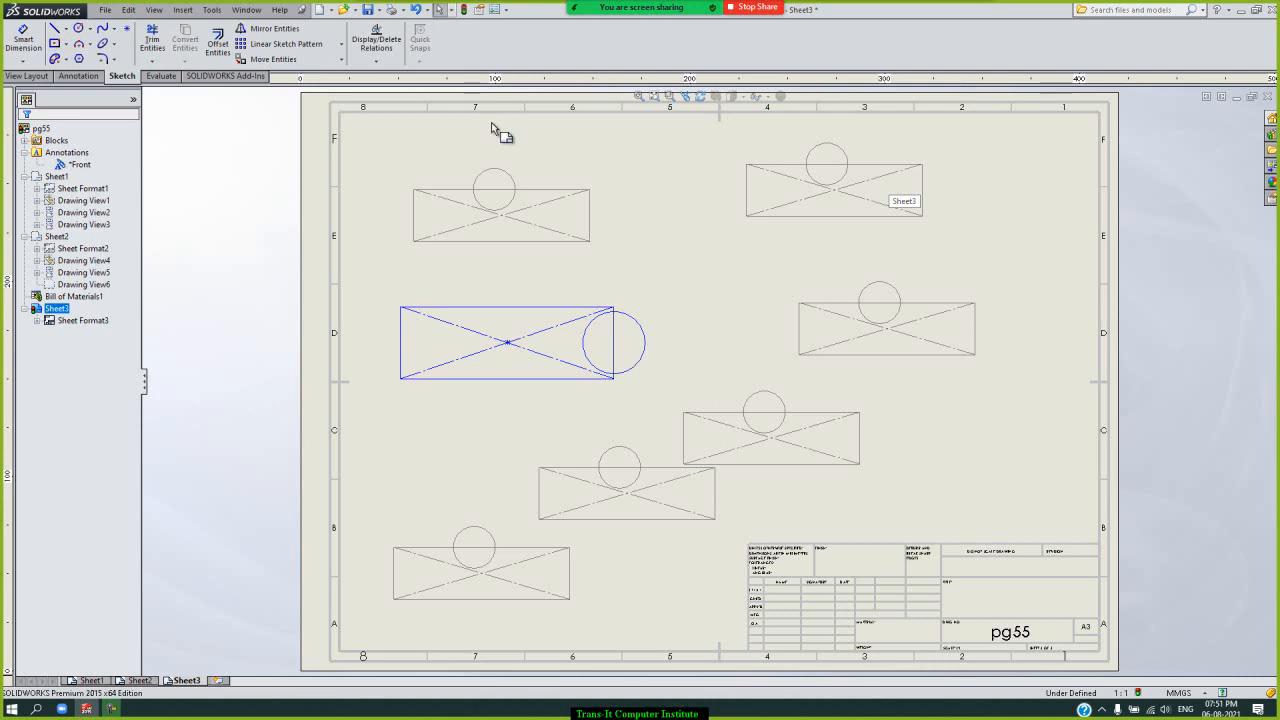
{"action": "left_click", "coordinate": [77, 78]}
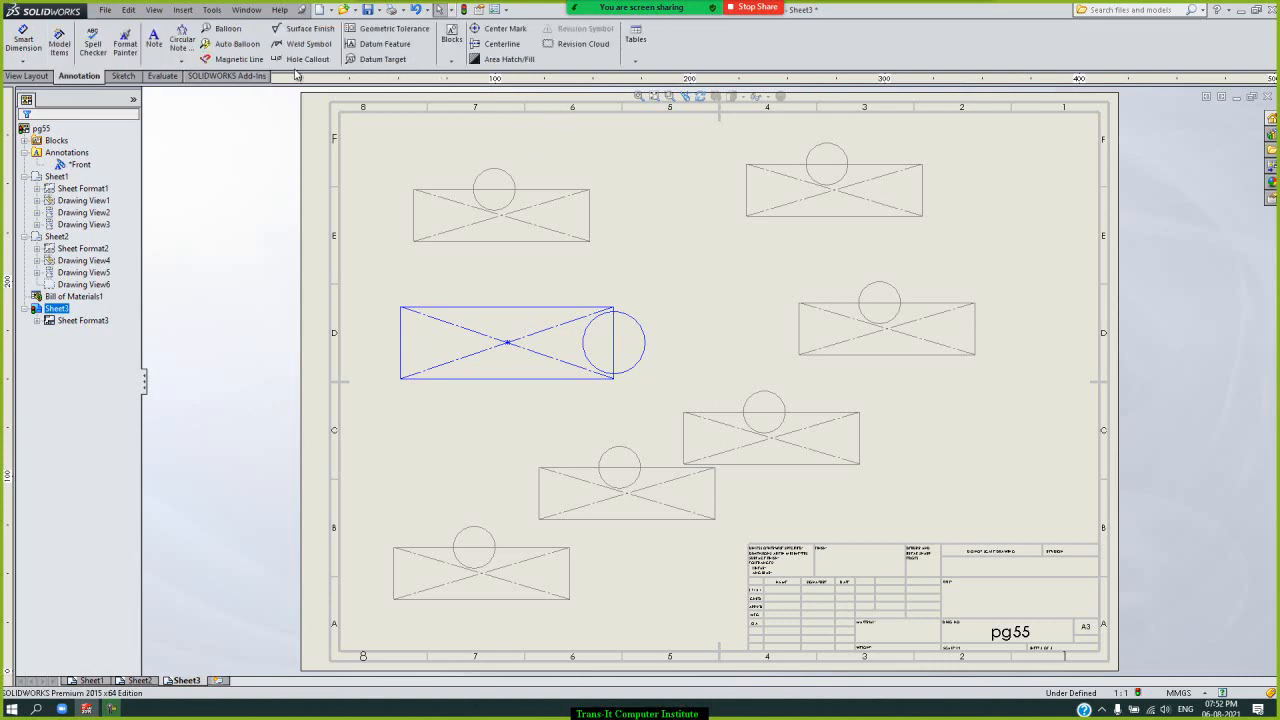
{"action": "left_click", "coordinate": [452, 58]}
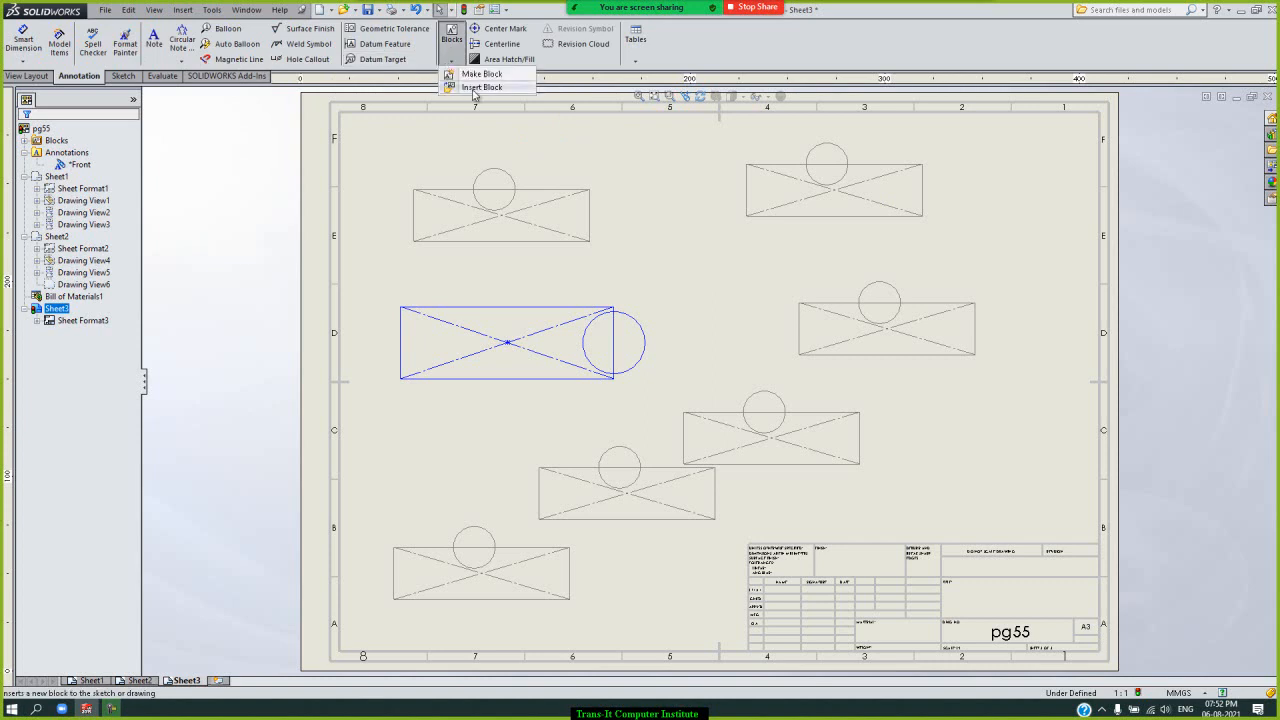
{"action": "left_click", "coordinate": [474, 92]}
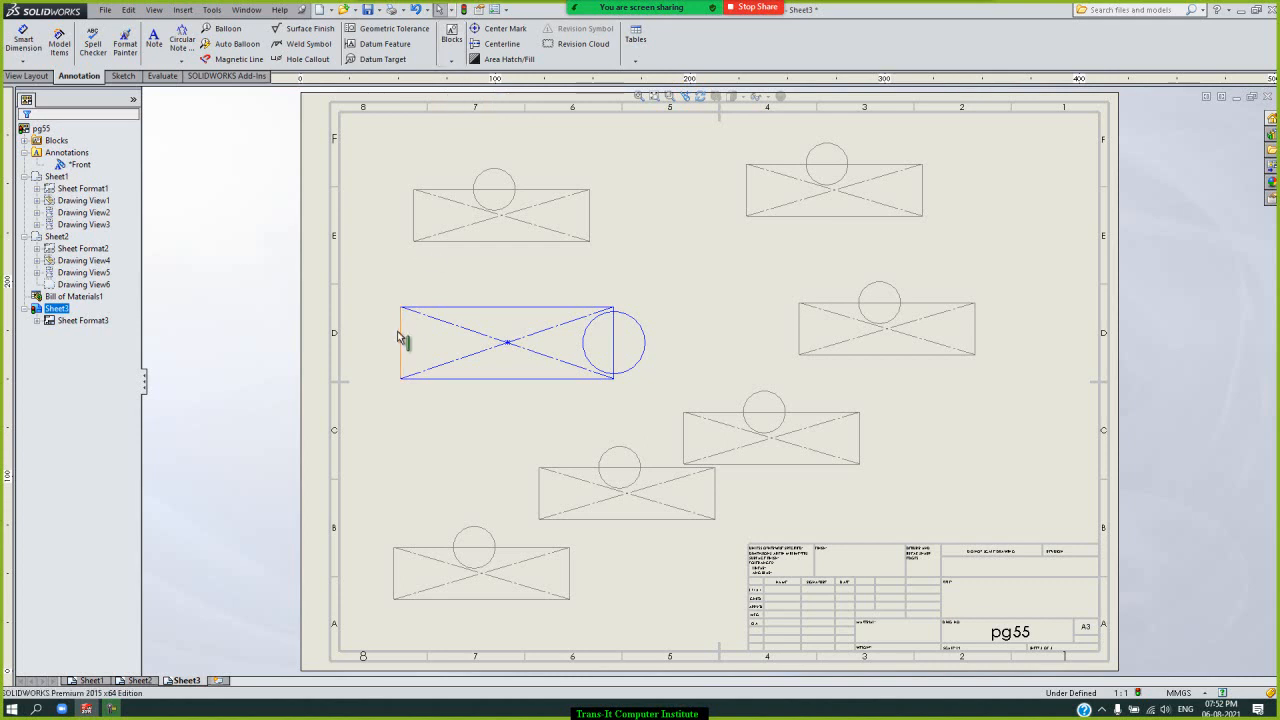
{"action": "left_click", "coordinate": [140, 681]}
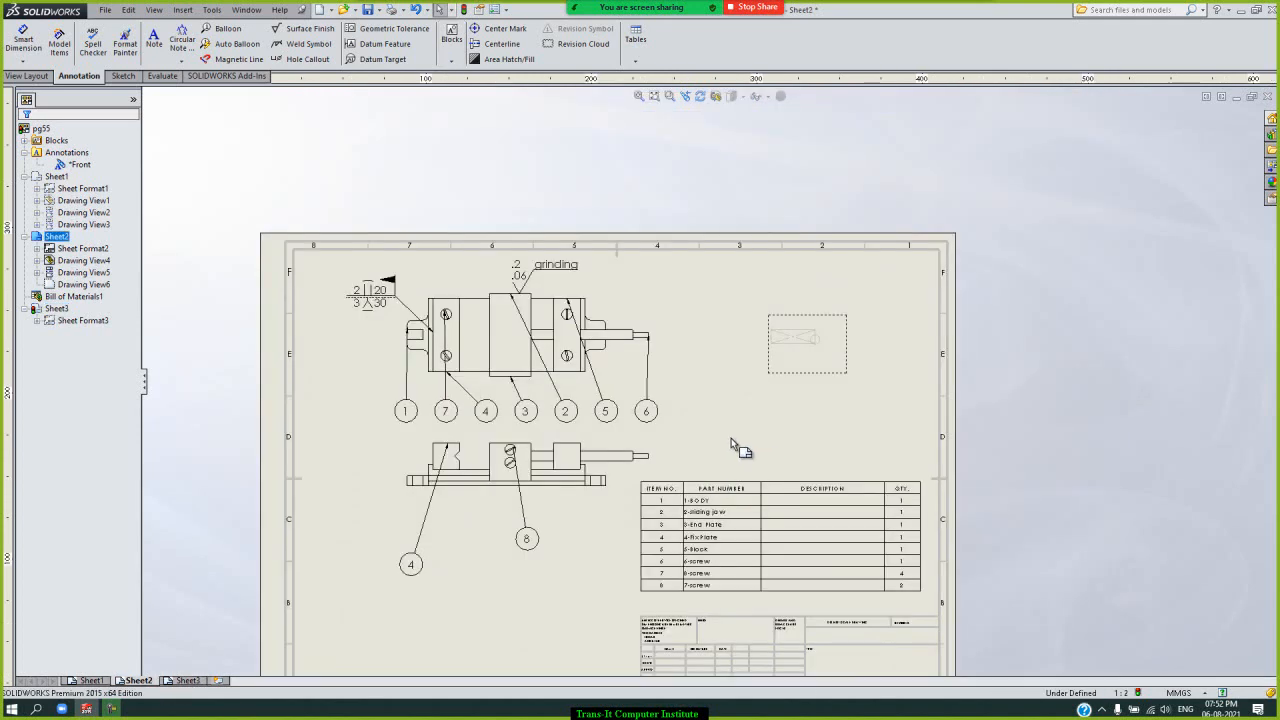
{"action": "scroll", "coordinate": [553, 368], "scroll_direction": "down", "scroll_amount": 2}
{"action": "scroll", "coordinate": [553, 368], "scroll_direction": "down", "scroll_amount": 1}
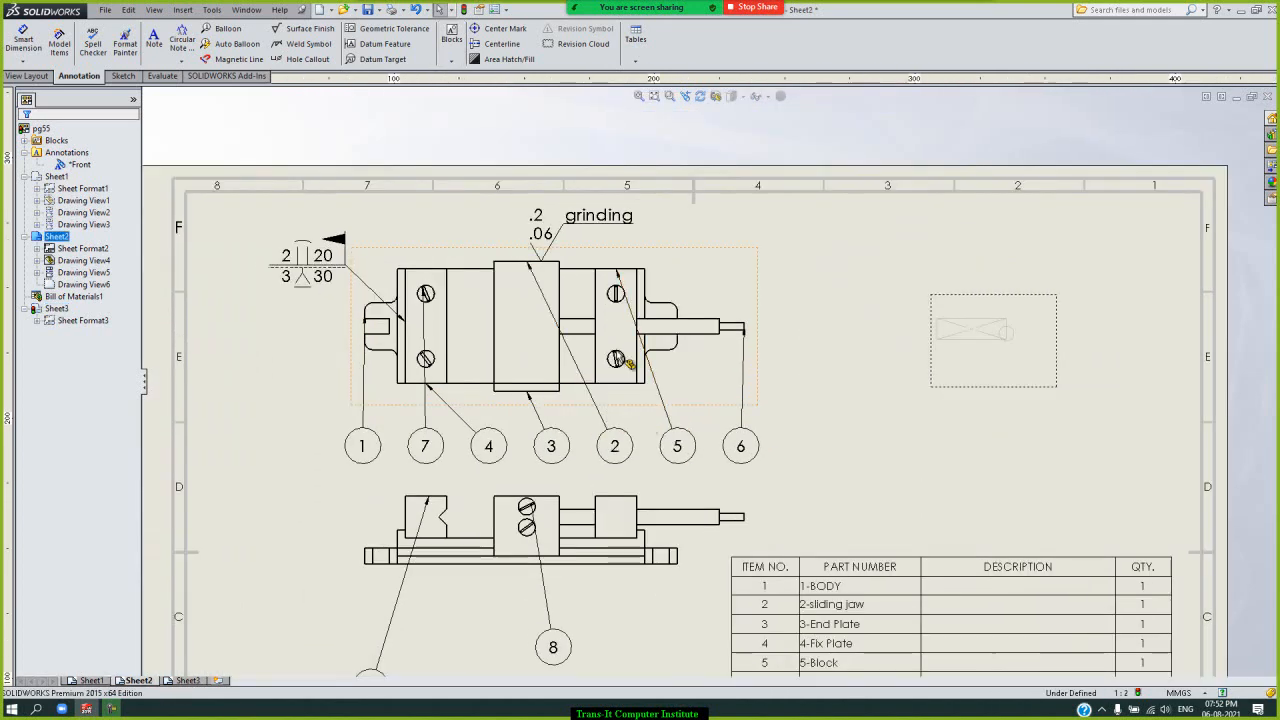
{"action": "scroll", "coordinate": [628, 363], "scroll_direction": "down", "scroll_amount": 2}
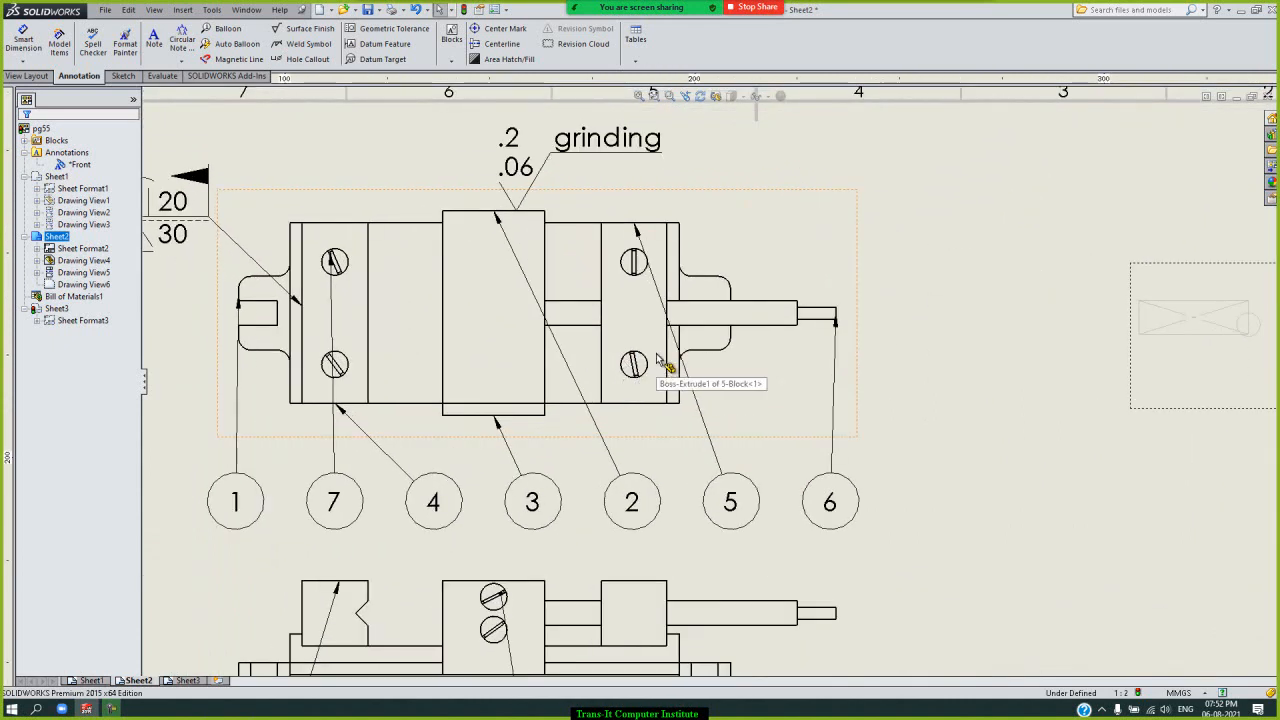
- On Sheet1, add a center mark to the countersunk 5.20 mm hole in the plate's upper view
{"action": "left_click", "coordinate": [92, 681]}
{"action": "scroll", "coordinate": [386, 115], "scroll_direction": "down", "scroll_amount": 3}
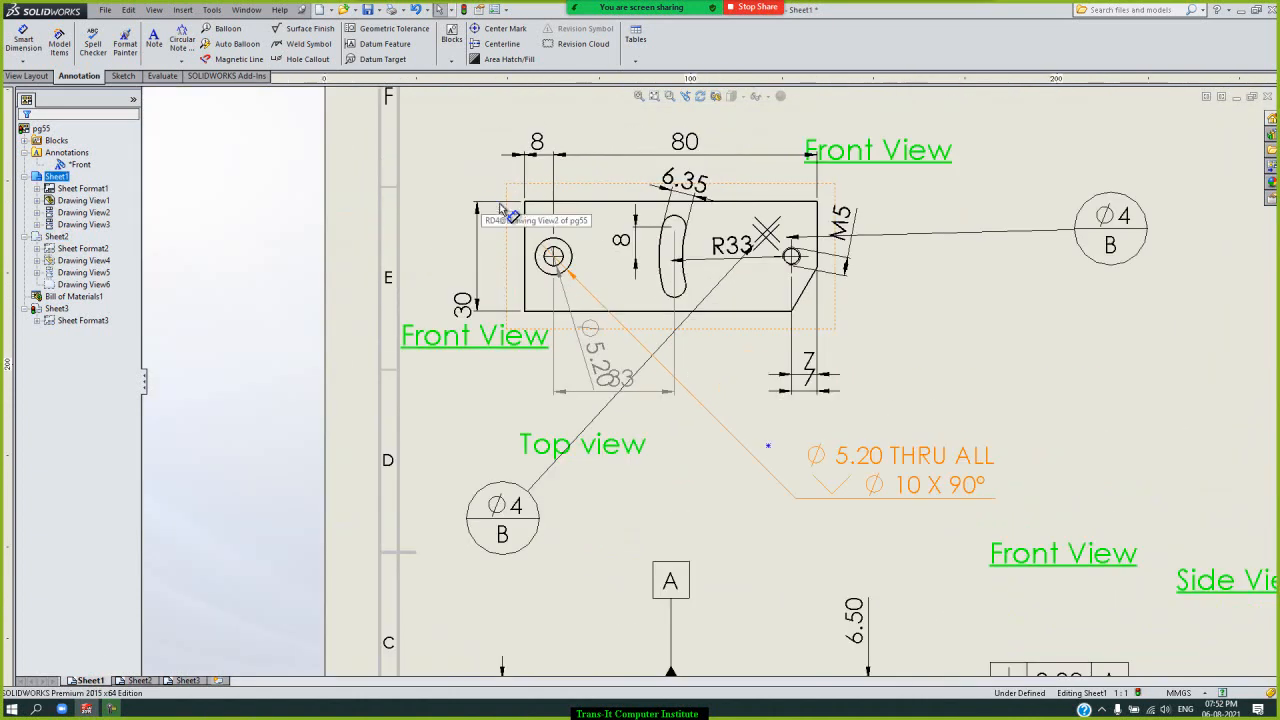
{"action": "scroll", "coordinate": [668, 278], "scroll_direction": "up", "scroll_amount": 2}
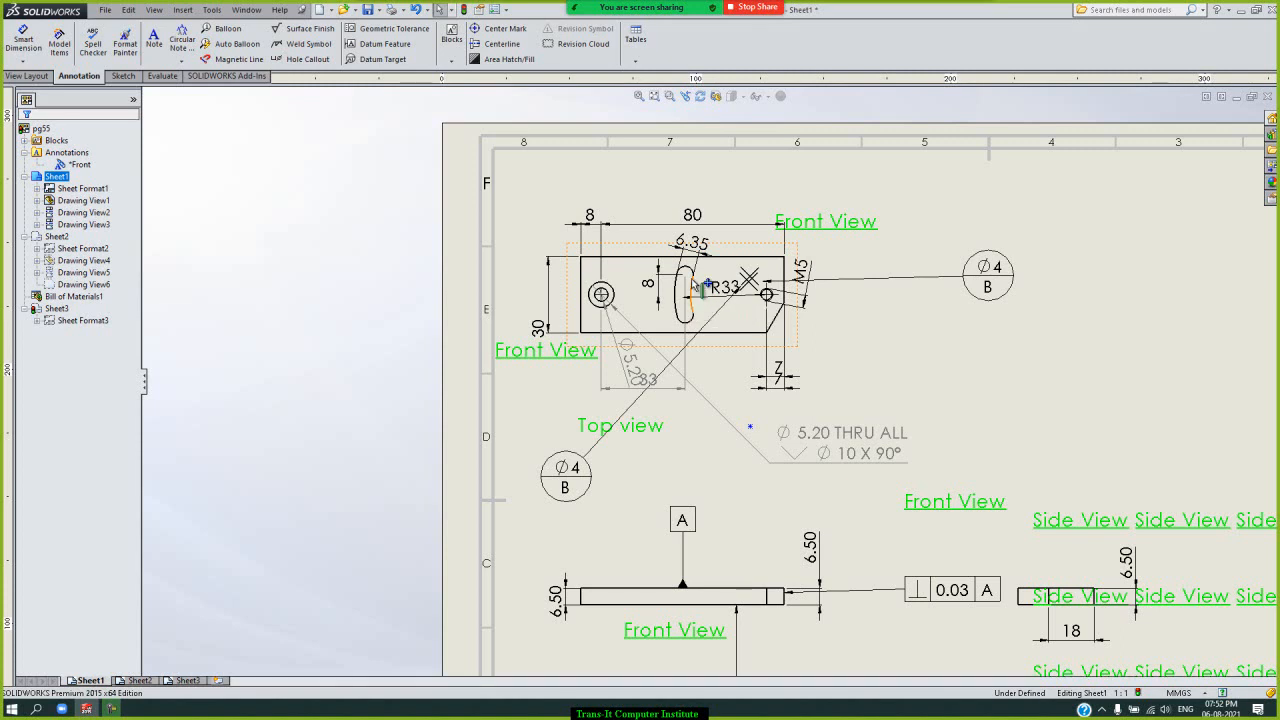
{"action": "left_click", "coordinate": [527, 30]}
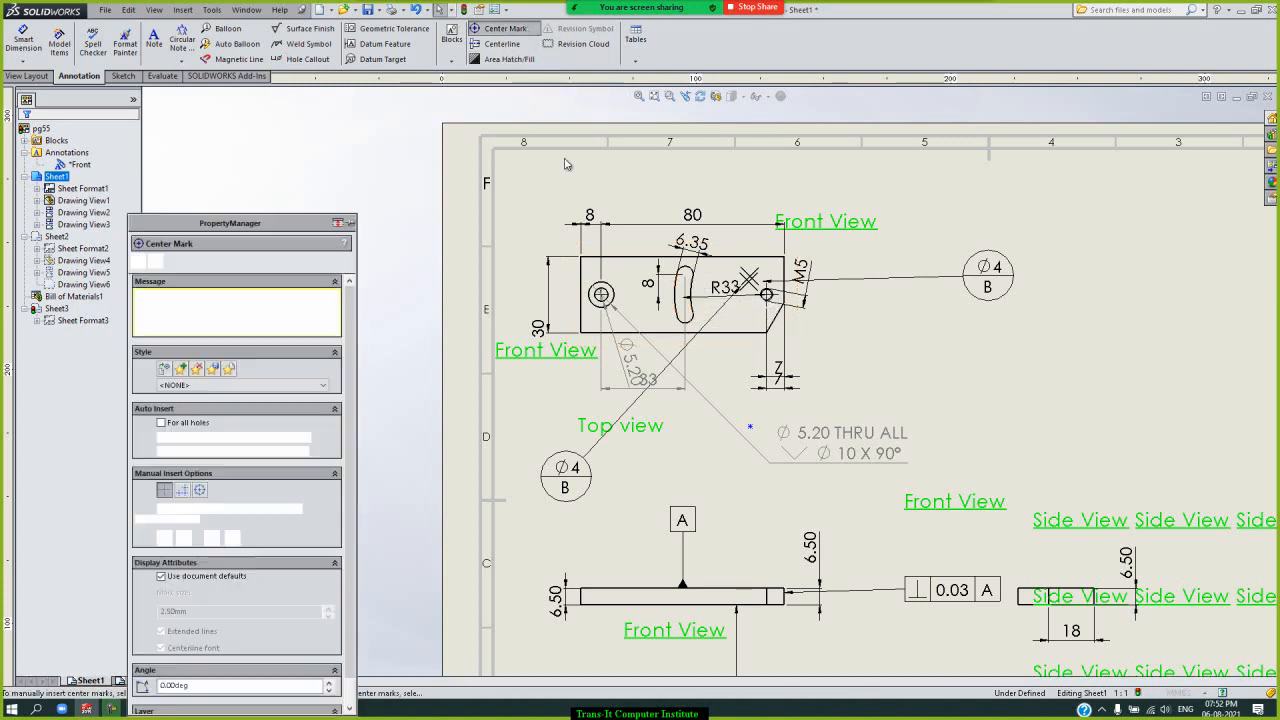
{"action": "left_click", "coordinate": [612, 298]}
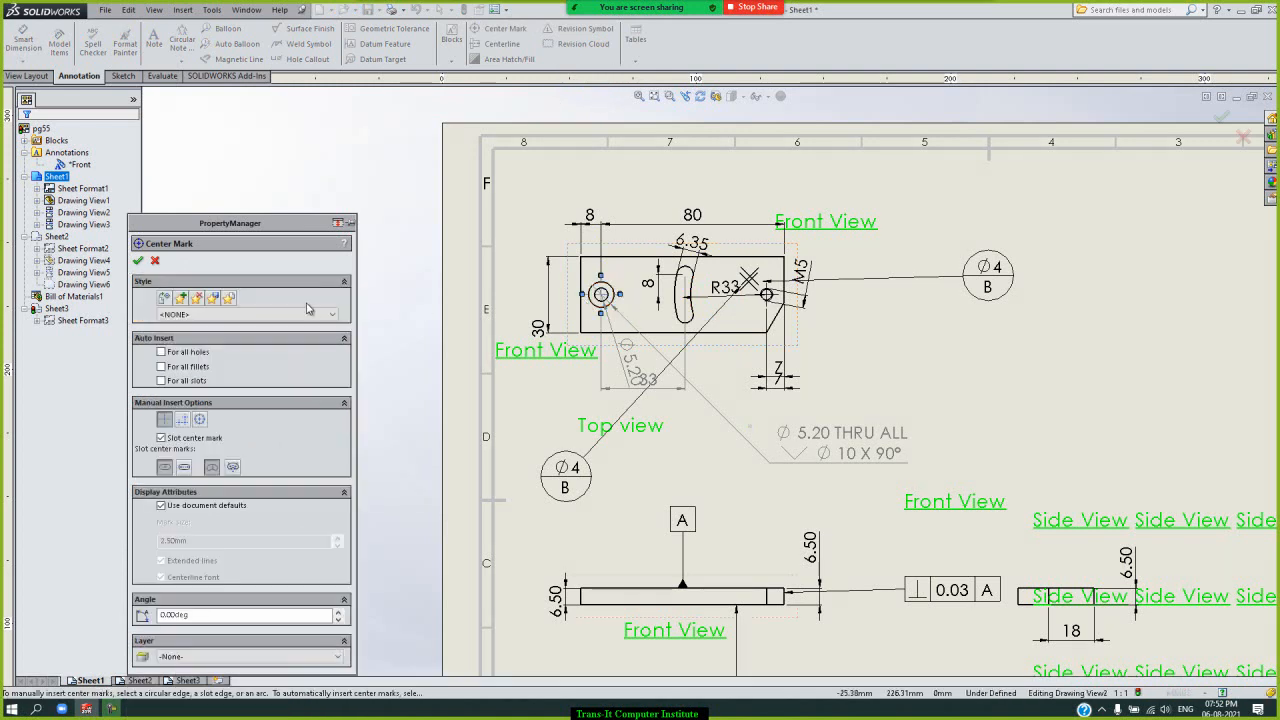
{"action": "left_click", "coordinate": [138, 261]}
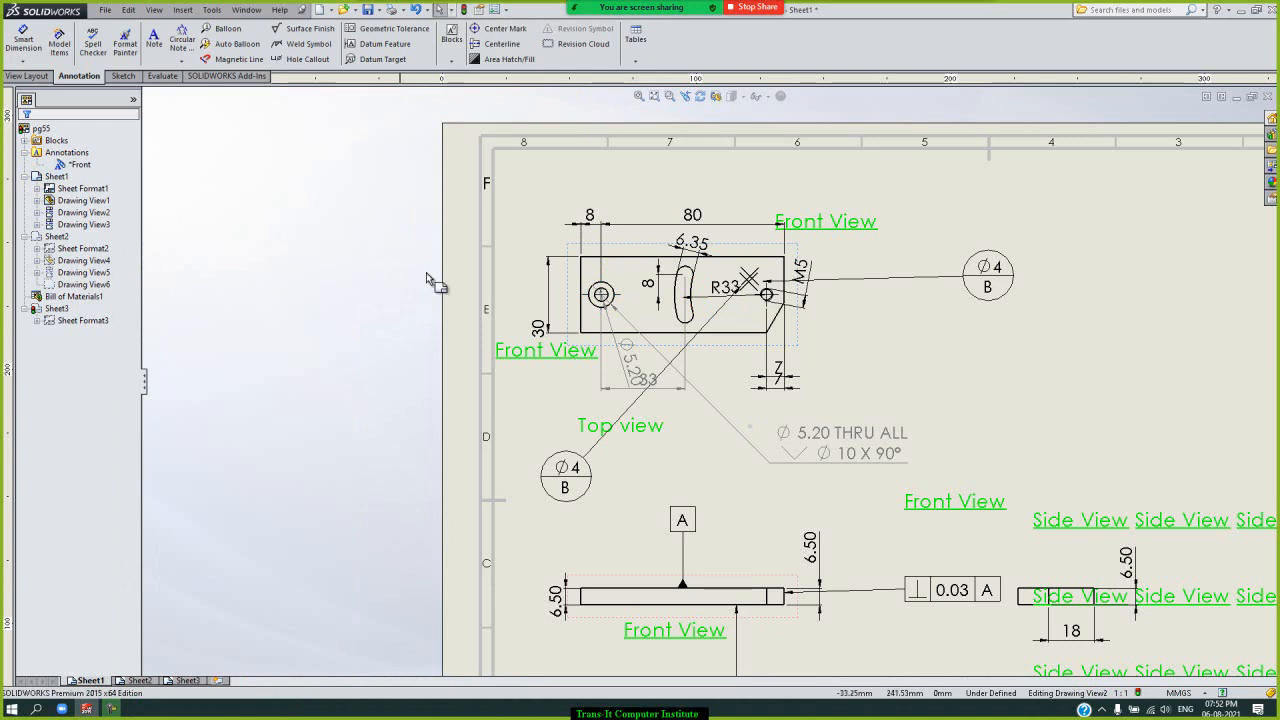
{"action": "scroll", "coordinate": [630, 312], "scroll_direction": "down", "scroll_amount": 2}
{"action": "scroll", "coordinate": [630, 312], "scroll_direction": "down", "scroll_amount": 1}
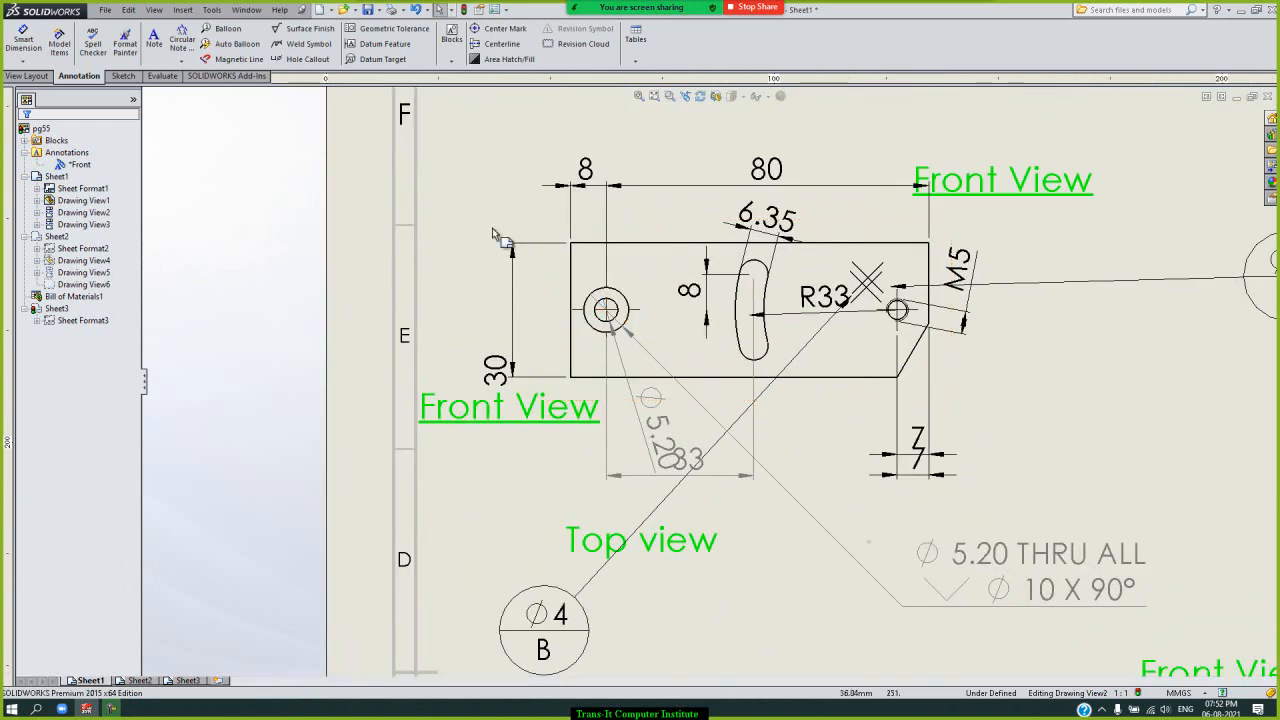
- Add a slot center mark at the middle of the curved slot in the plate's upper view
{"action": "scroll", "coordinate": [709, 382], "scroll_direction": "up", "scroll_amount": 4}
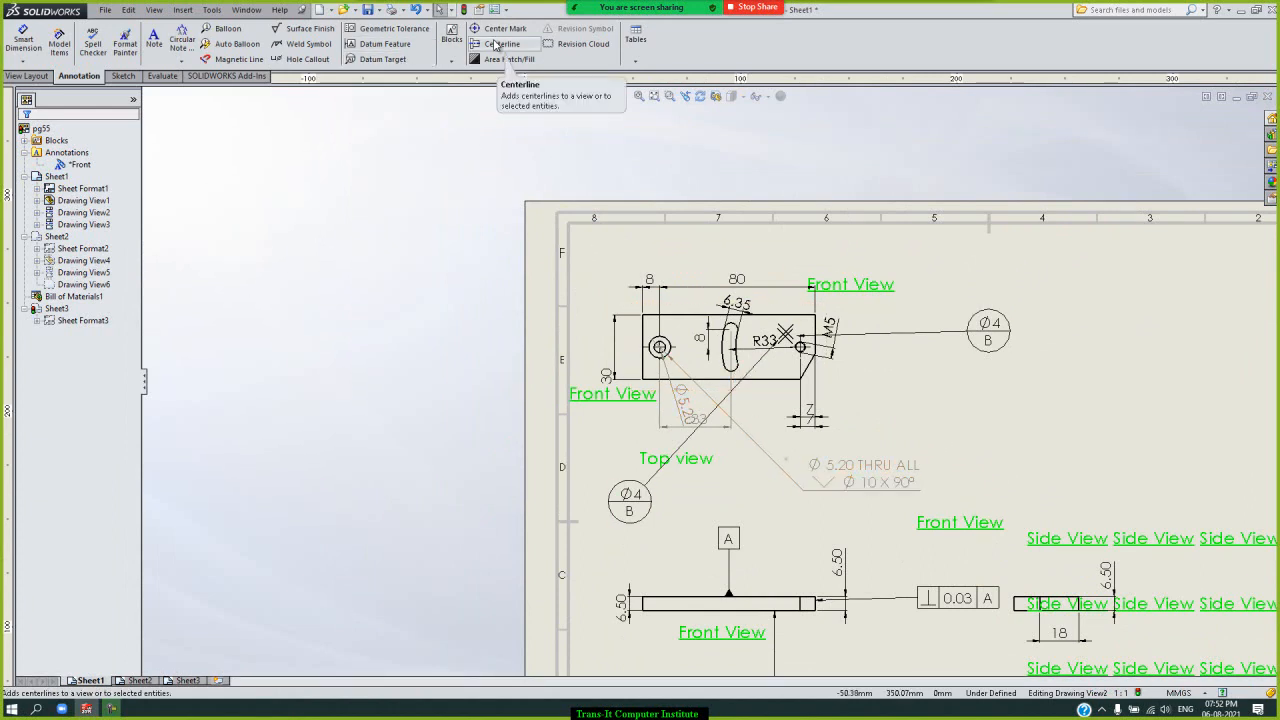
{"action": "left_click", "coordinate": [503, 28]}
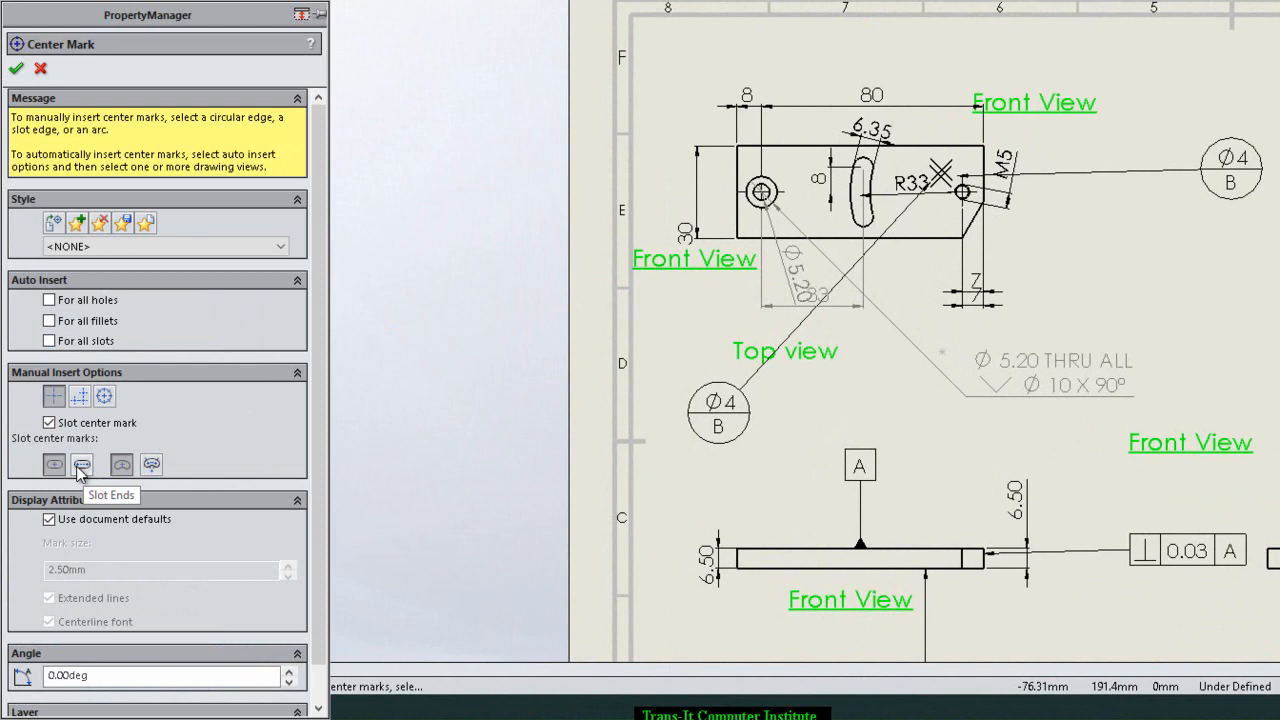
{"action": "left_click", "coordinate": [856, 222]}
{"action": "scroll", "coordinate": [860, 223], "scroll_direction": "down", "scroll_amount": 3}
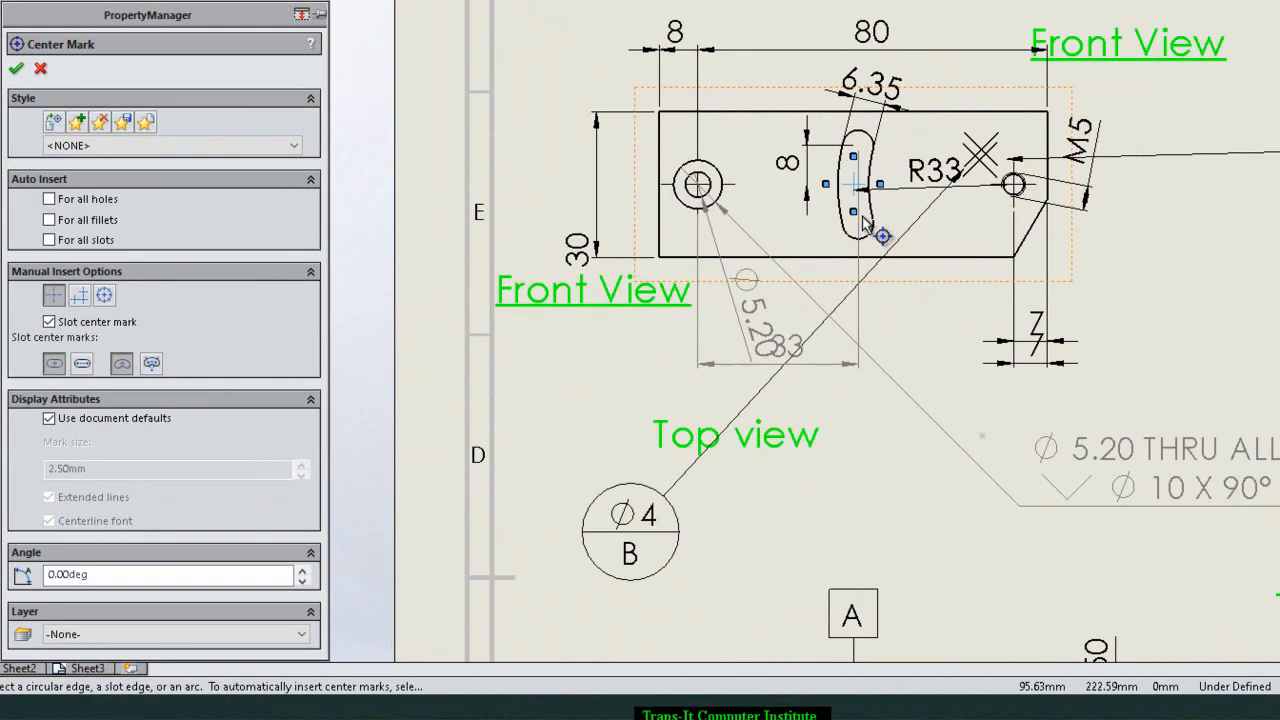
{"action": "scroll", "coordinate": [863, 220], "scroll_direction": "down", "scroll_amount": 2}
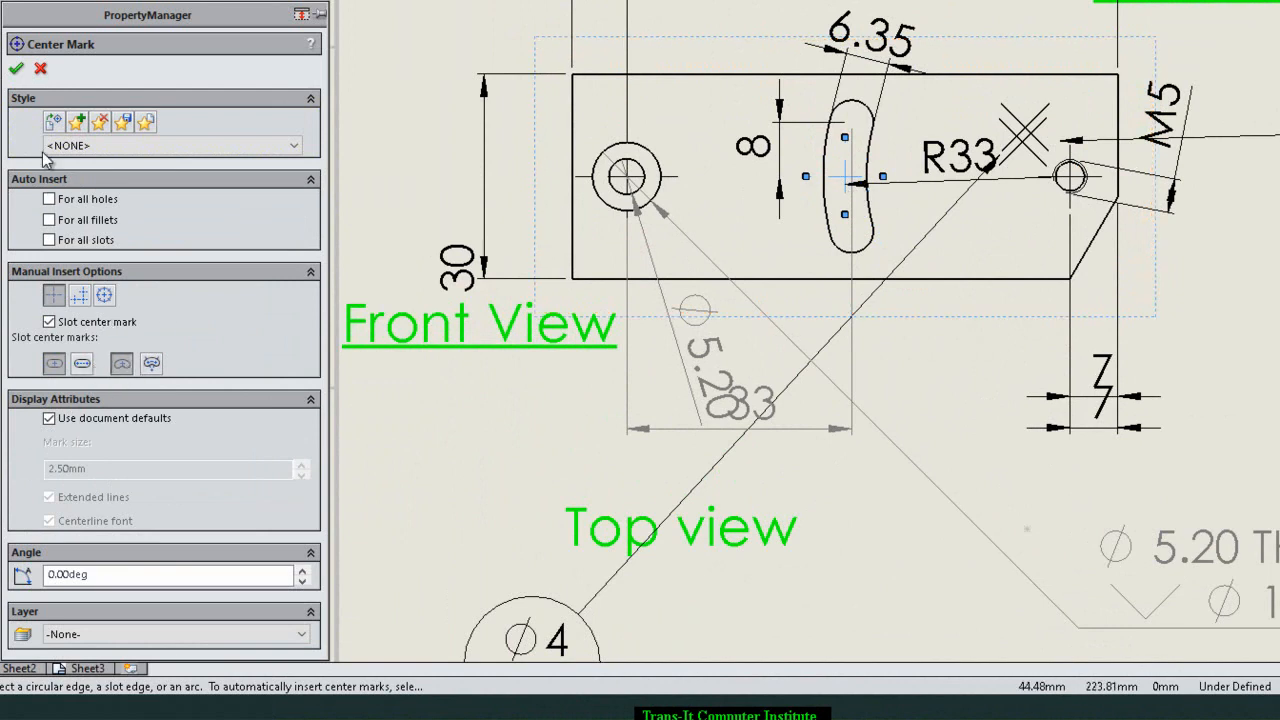
{"action": "left_click", "coordinate": [16, 68]}
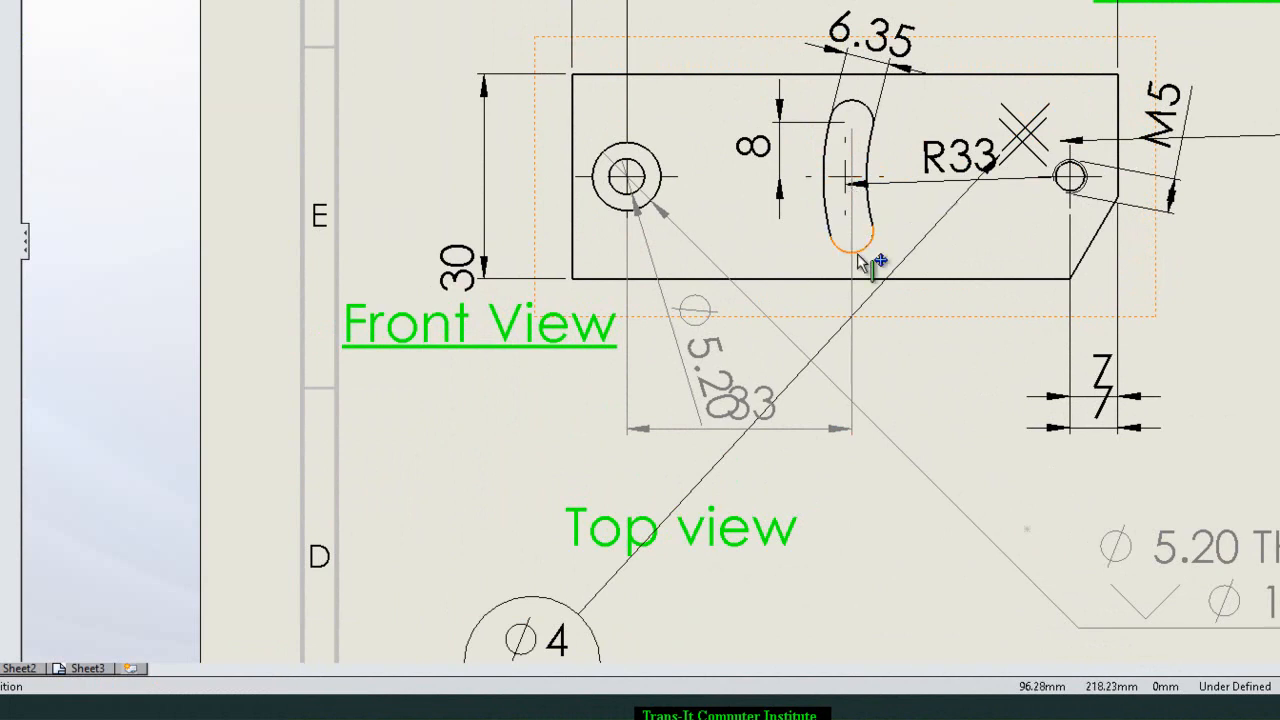
{"action": "scroll", "coordinate": [857, 253], "scroll_direction": "up", "scroll_amount": 3}
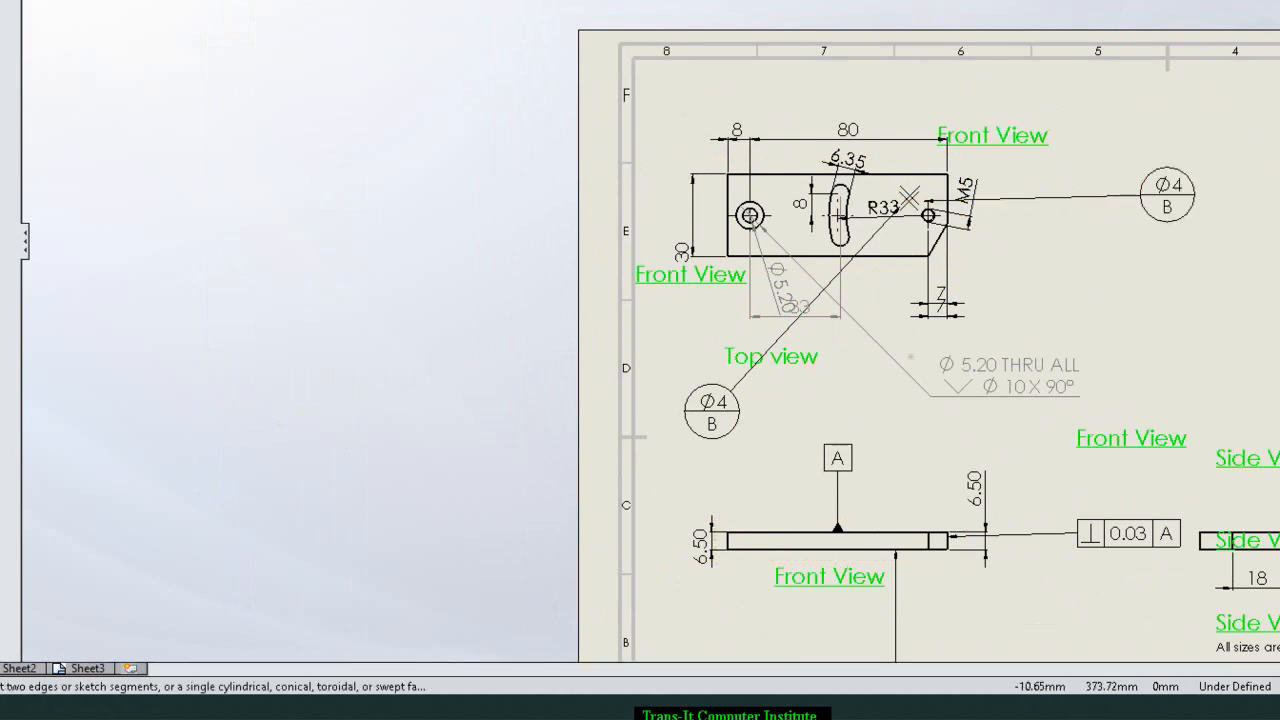
- Add a centerline between the two long edges of the plate's thickness view below
{"action": "left_click", "coordinate": [552, 0]}
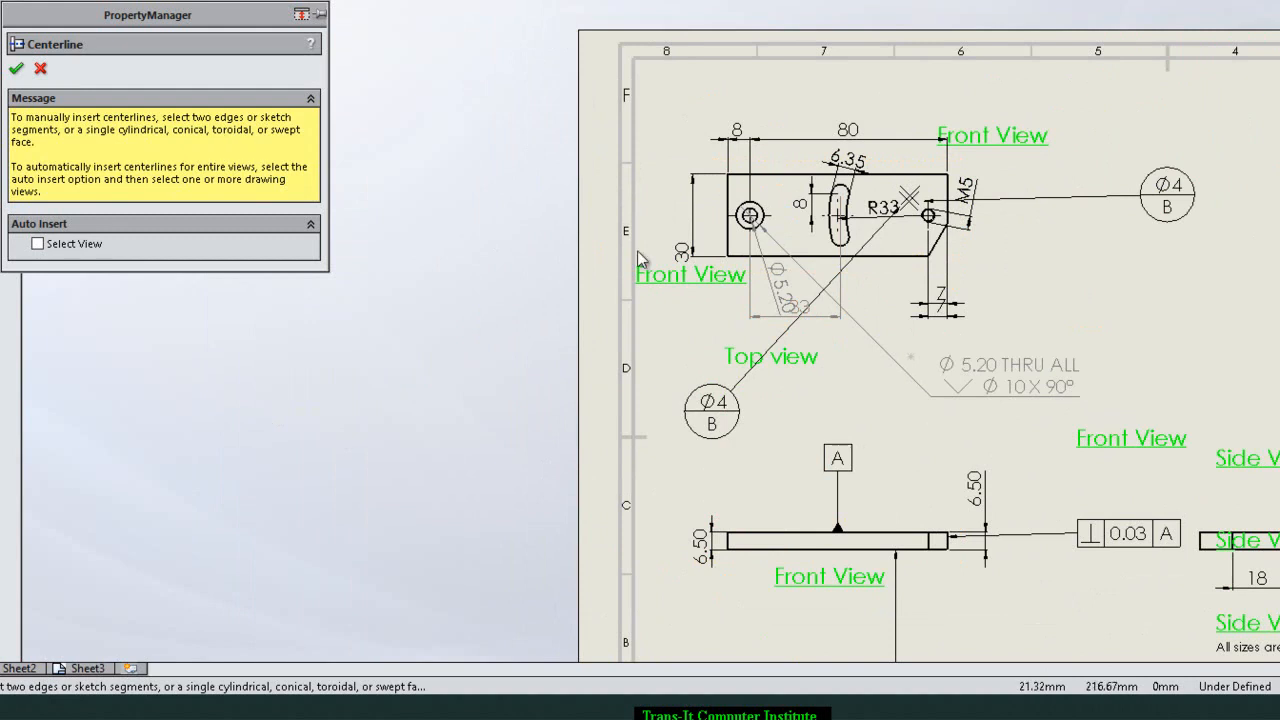
{"action": "left_click", "coordinate": [805, 534]}
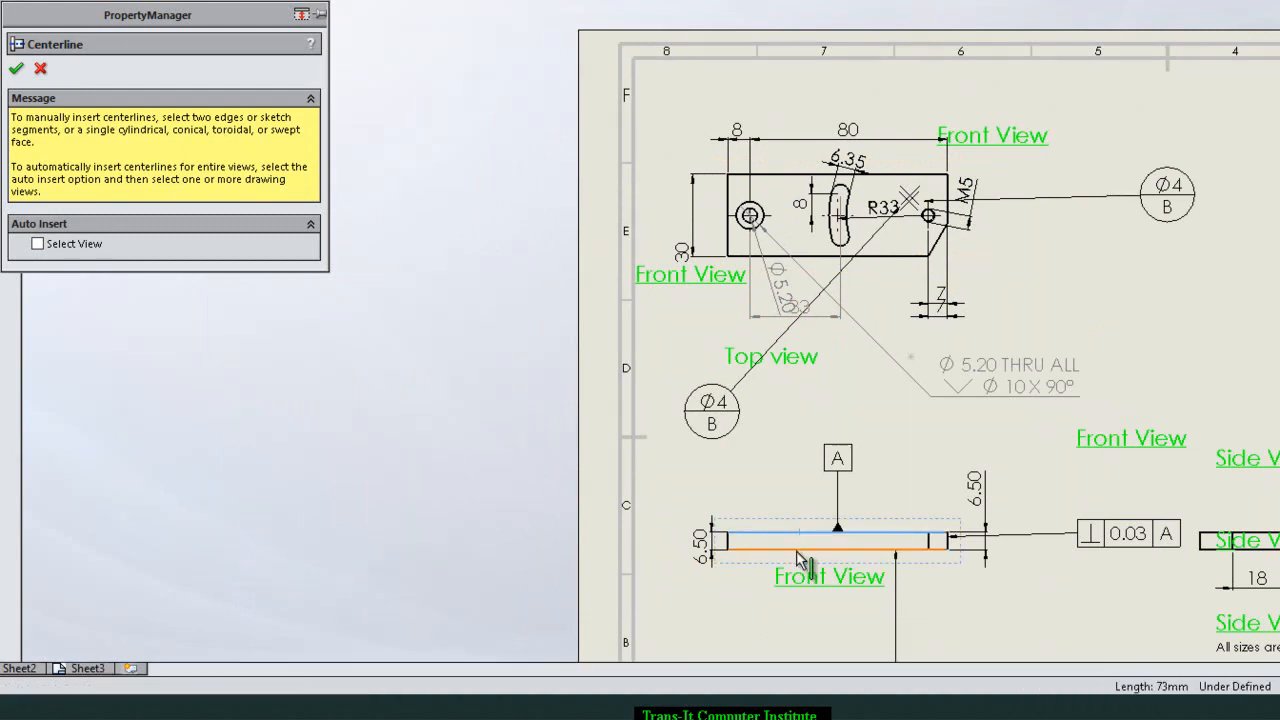
{"action": "left_click", "coordinate": [797, 551]}
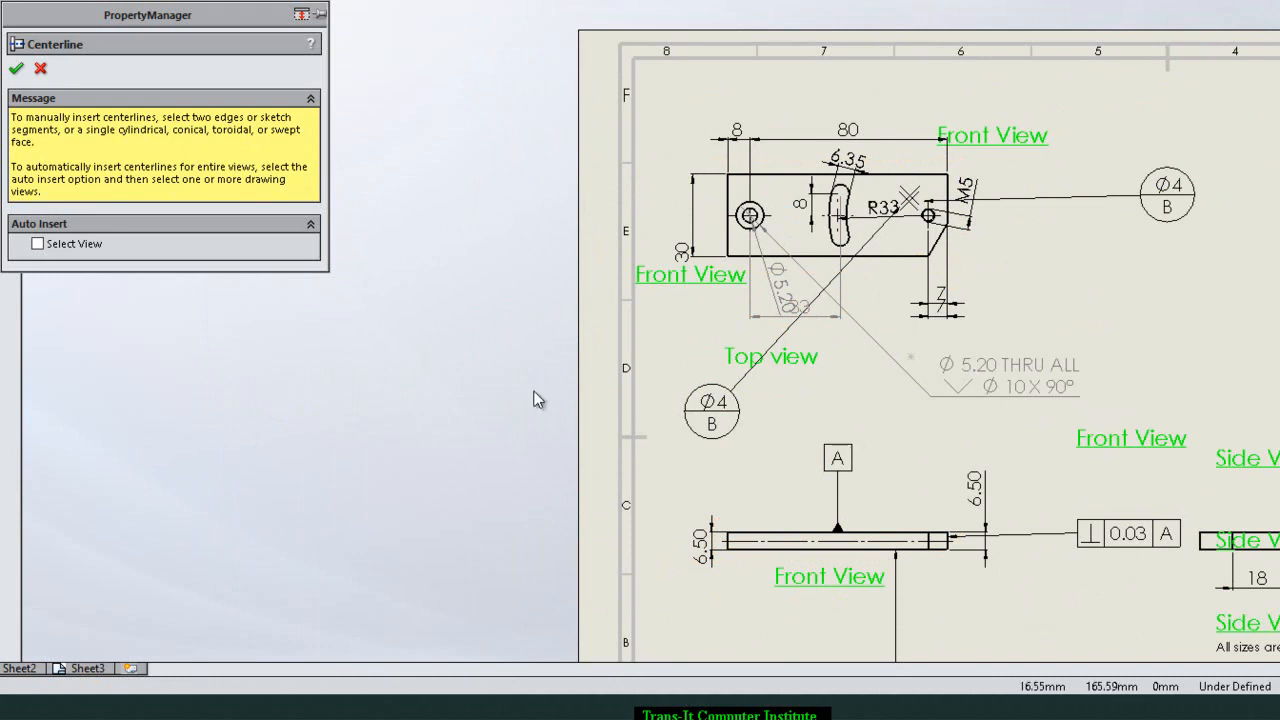
{"action": "left_click", "coordinate": [17, 69]}
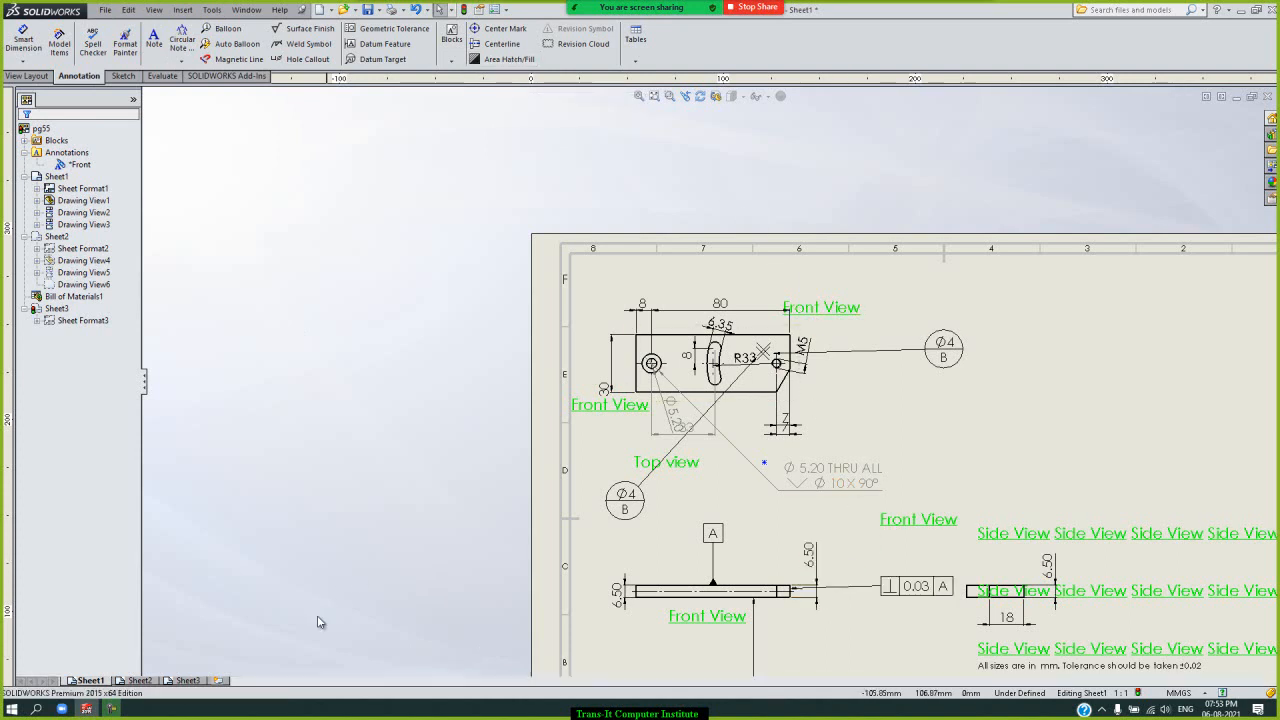
- Open Sheet2 and bring up the upper view of the assembly
{"action": "left_click", "coordinate": [138, 680]}
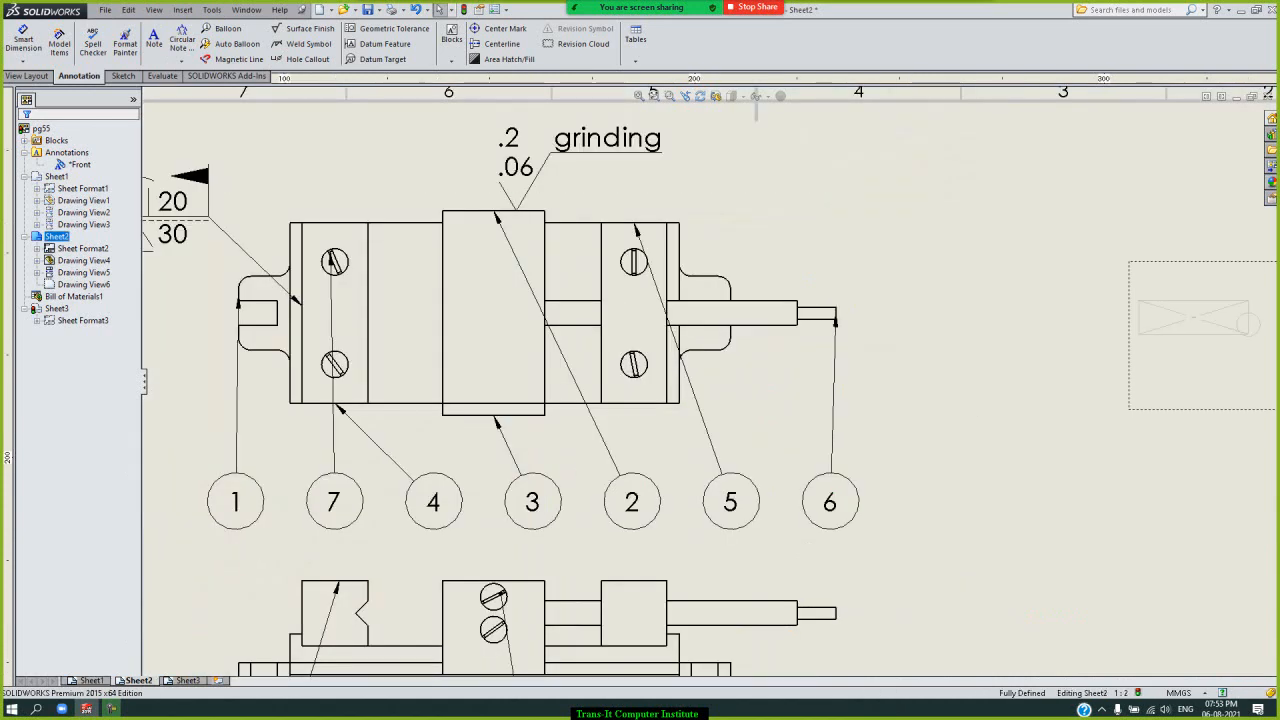
{"action": "key", "text": "z"}
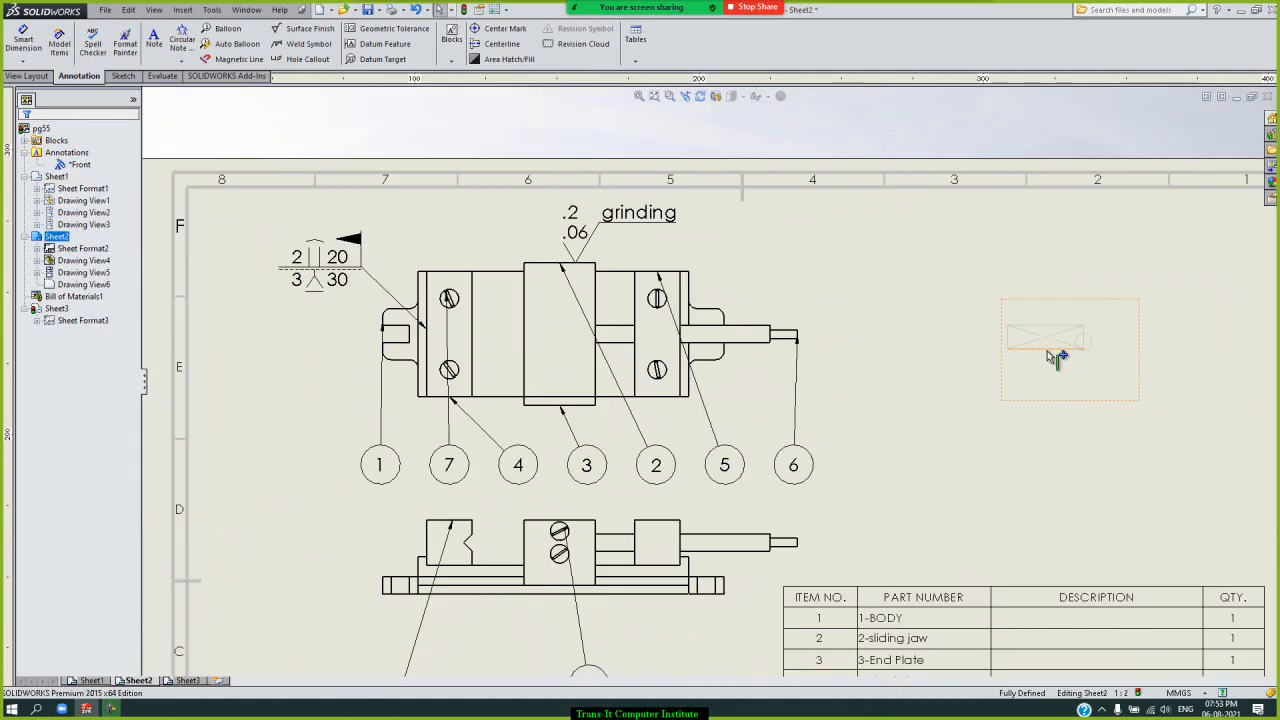
{"action": "scroll", "coordinate": [1047, 352], "scroll_direction": "down", "scroll_amount": 3}
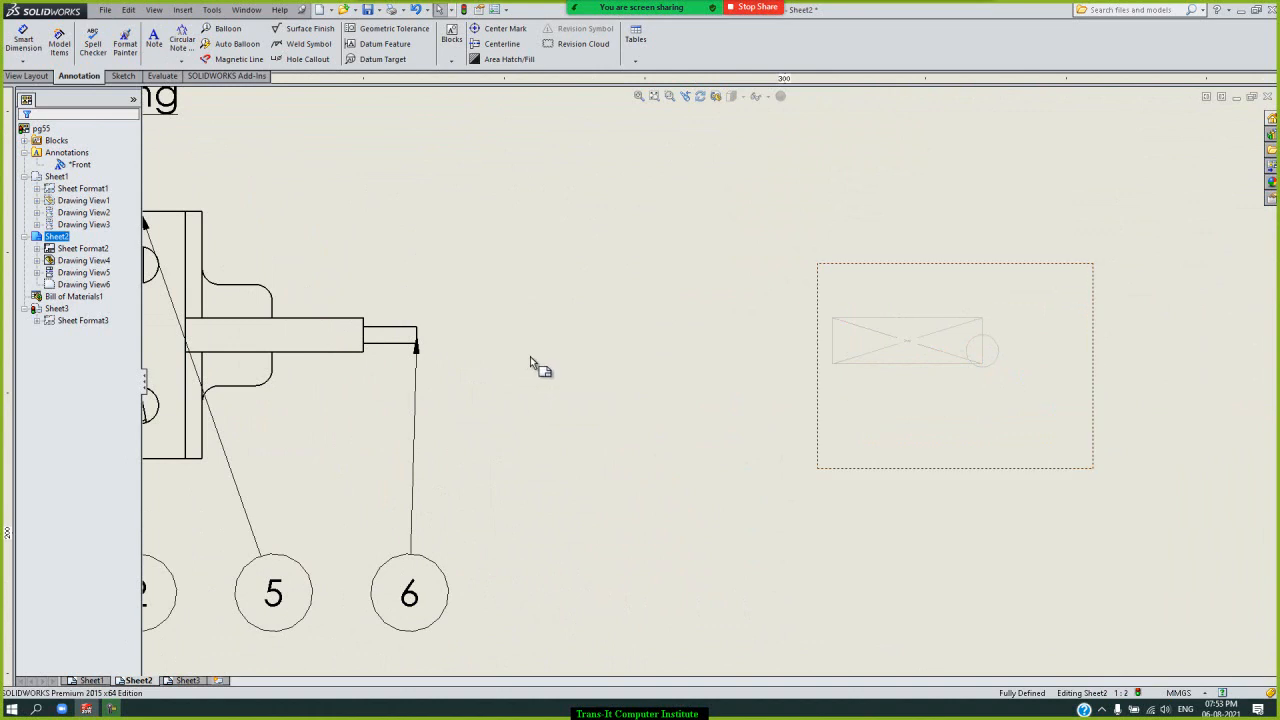
{"action": "scroll", "coordinate": [551, 358], "scroll_direction": "up", "scroll_amount": 2}
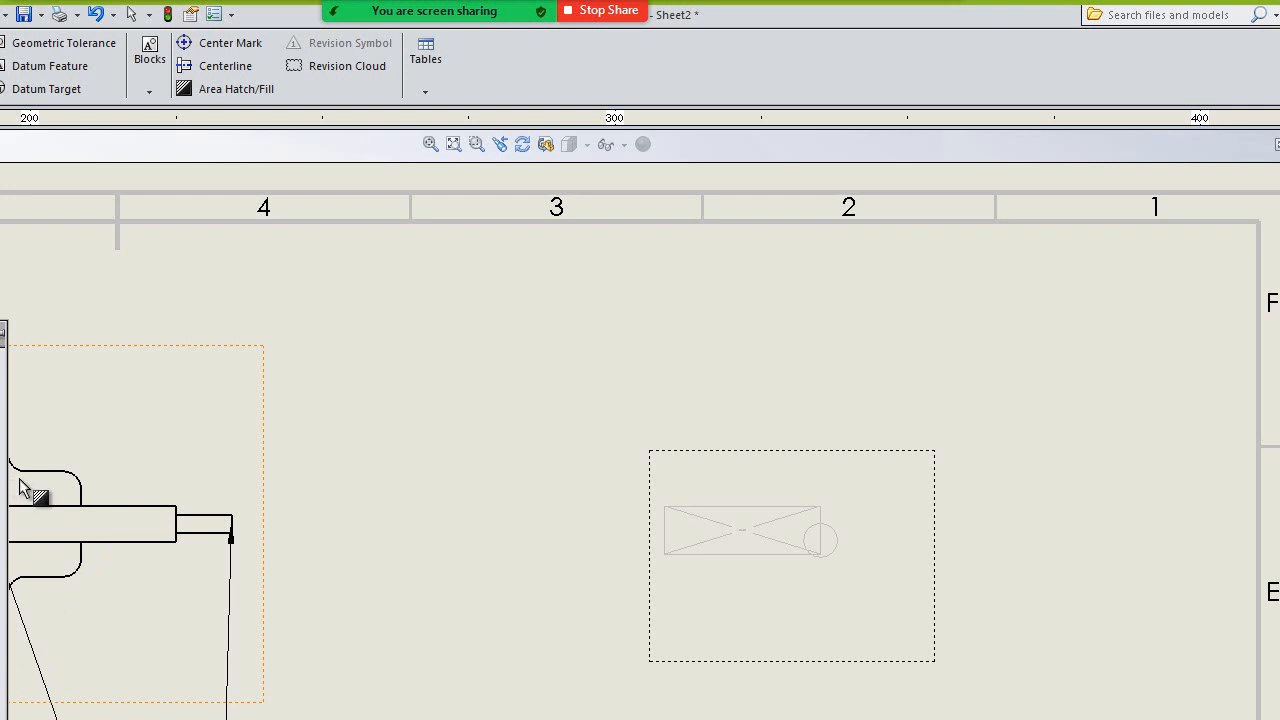
- Try to apply an area hatch to the cylindrical screw shaft in the upper assembly view
{"action": "left_click", "coordinate": [70, 524]}
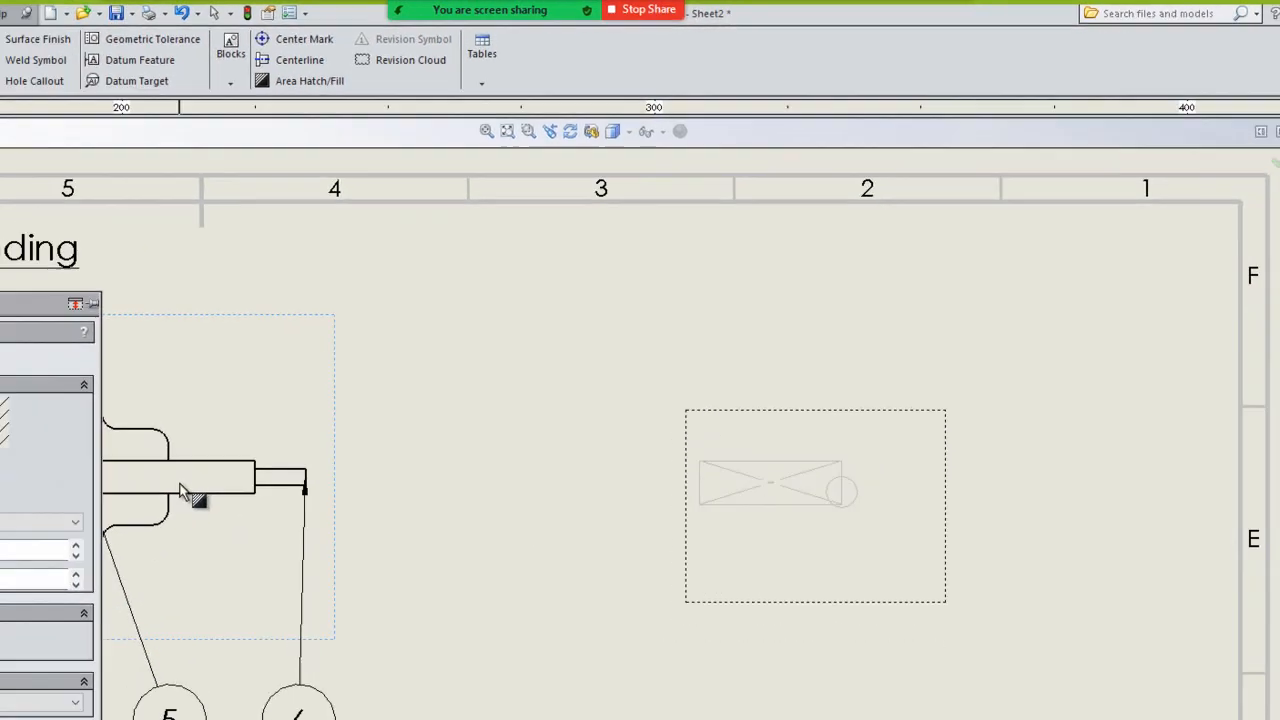
{"action": "scroll", "coordinate": [182, 491], "scroll_direction": "up", "scroll_amount": 3}
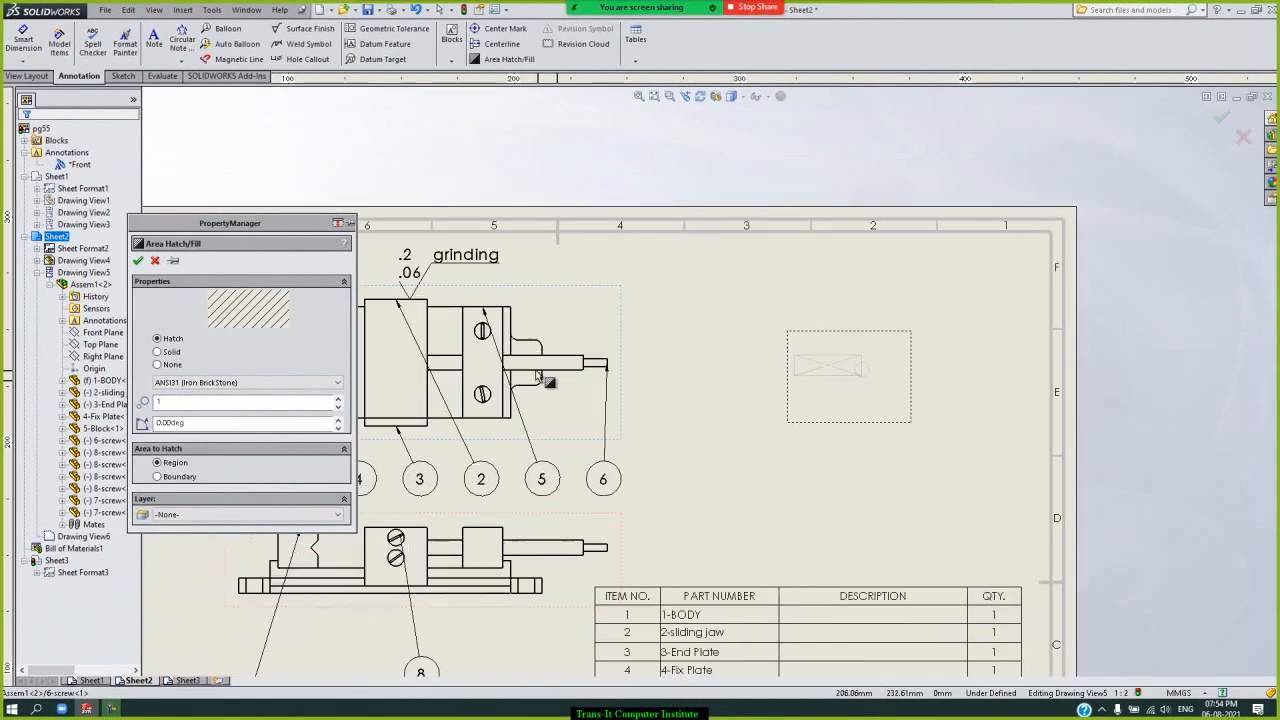
{"action": "scroll", "coordinate": [537, 376], "scroll_direction": "down", "scroll_amount": 4}
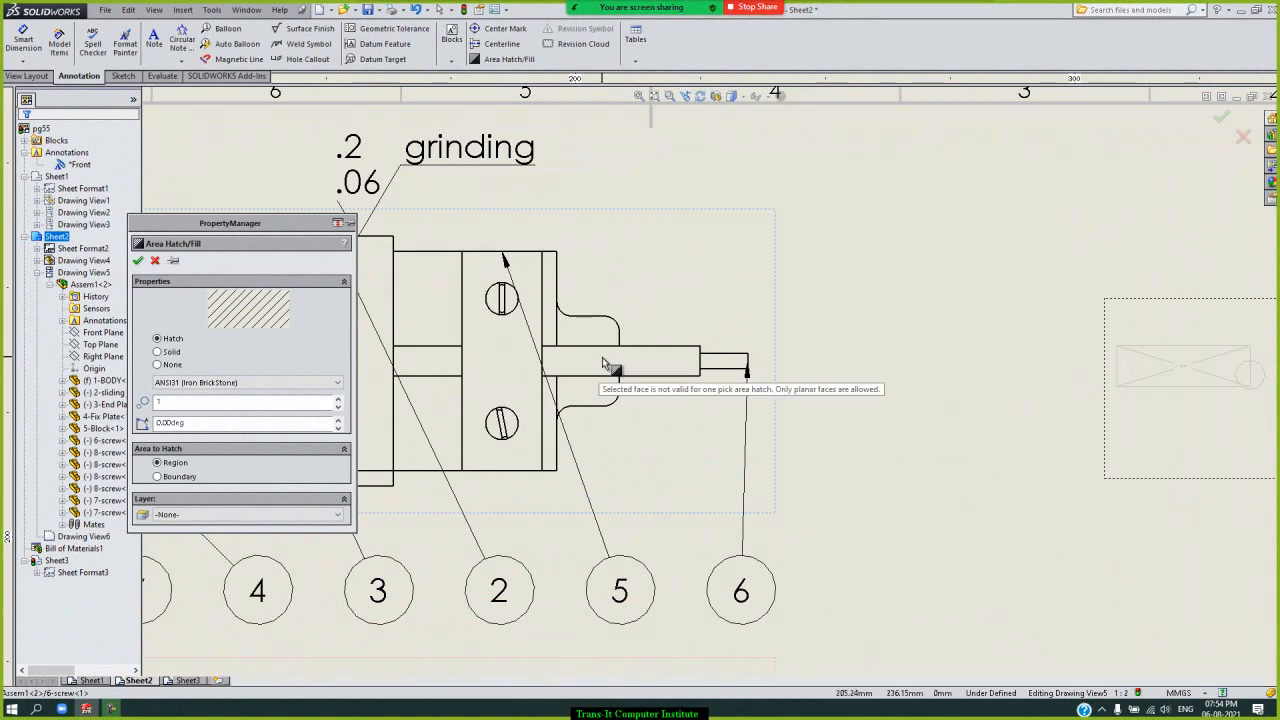
{"action": "left_click", "coordinate": [138, 260]}
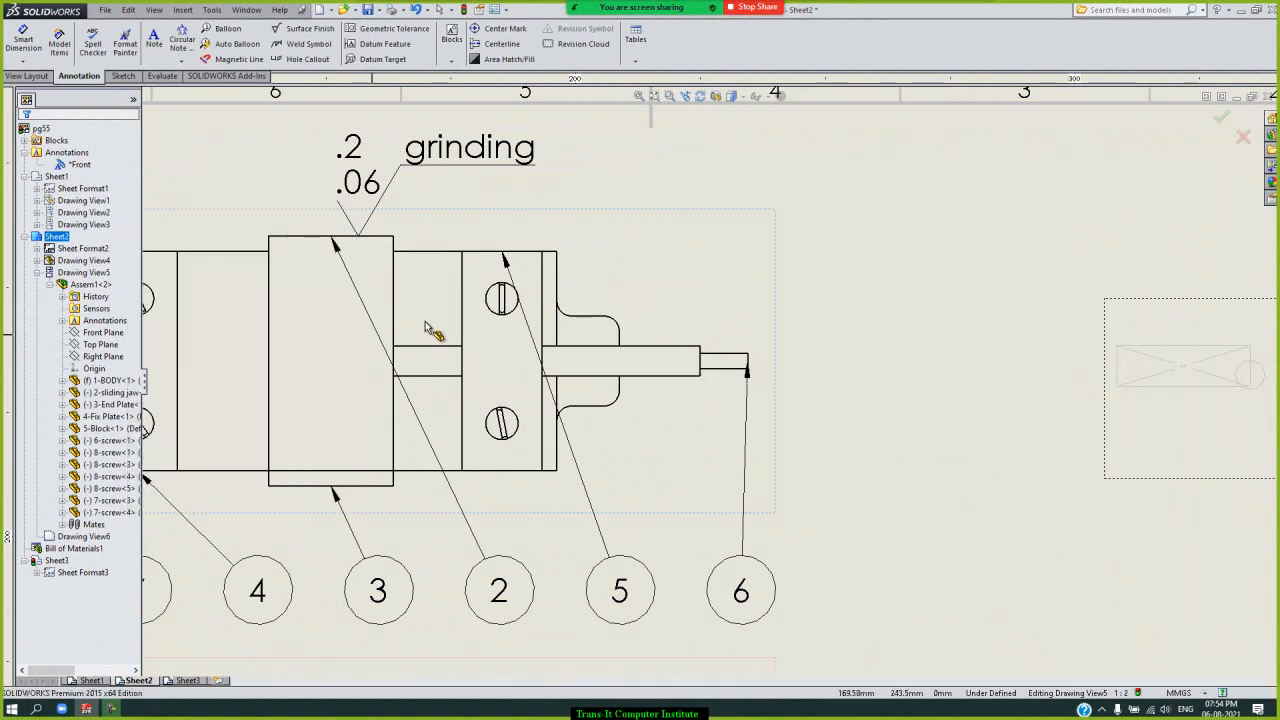
{"action": "left_click", "coordinate": [617, 362]}
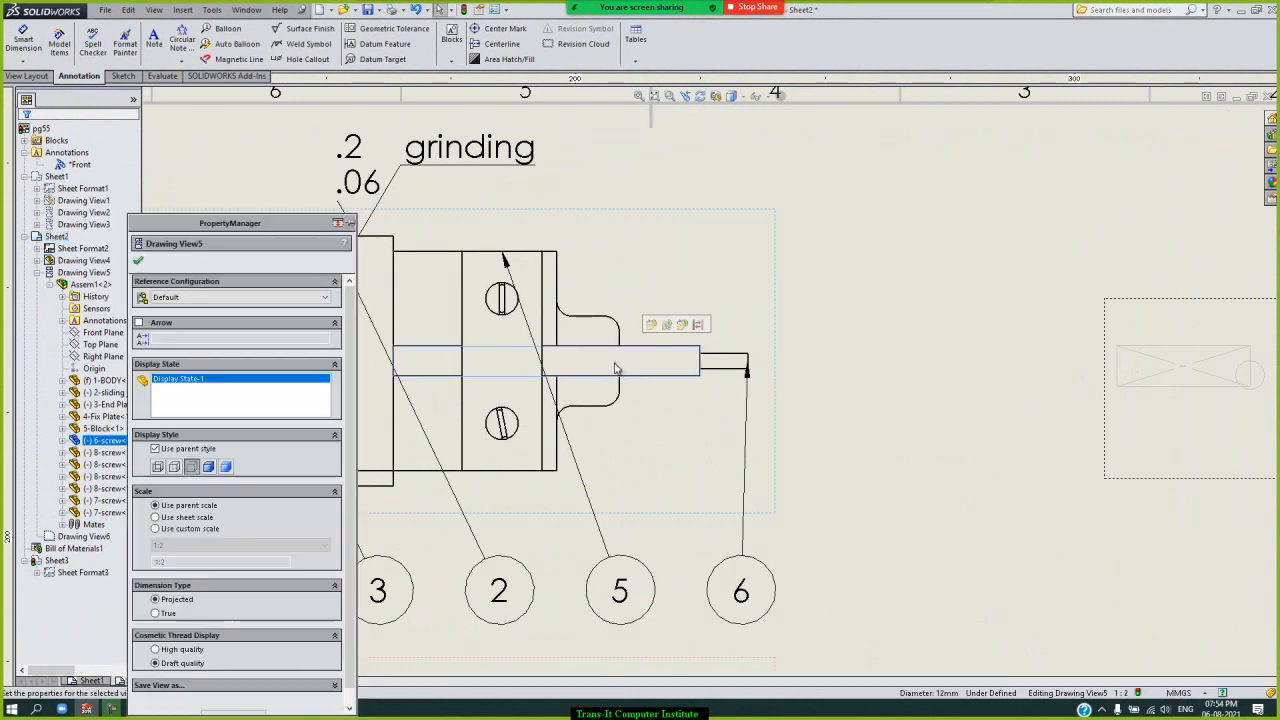
{"action": "left_click", "coordinate": [908, 246]}
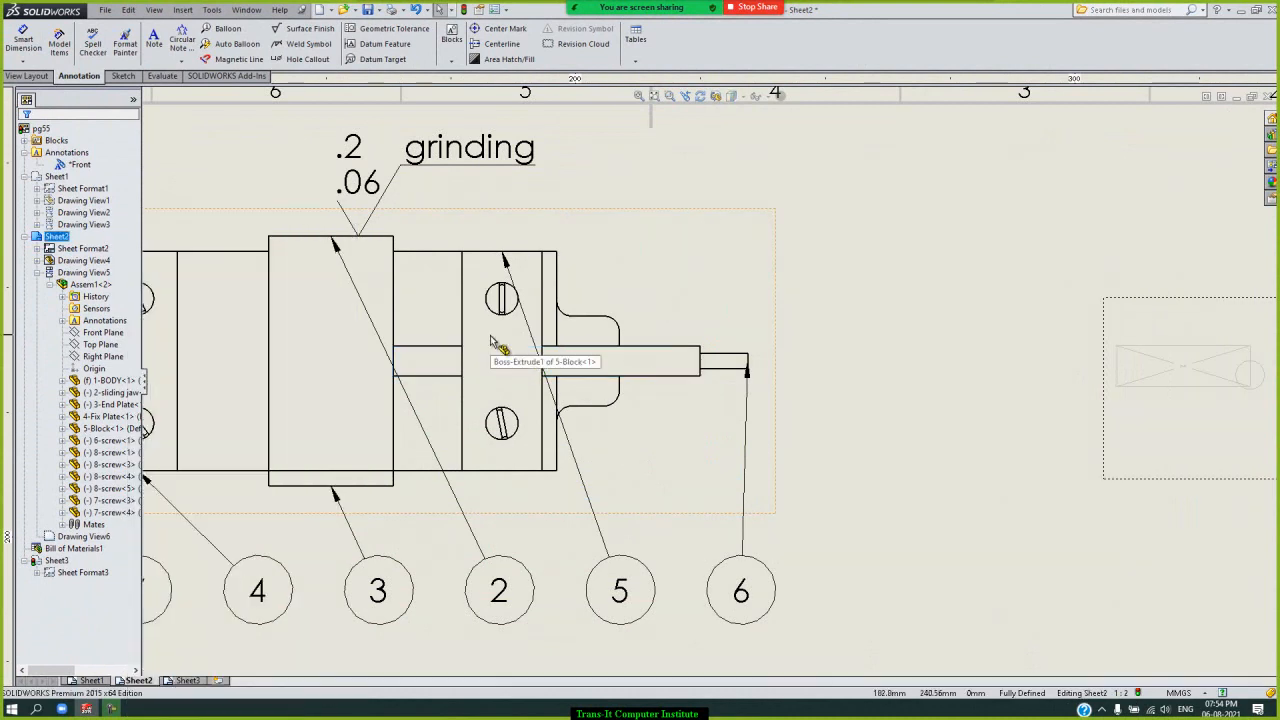
- Apply an ANSI31 (Iron BrickStone) region hatch at scale 1 and 0° to the sliding jaw's face in the upper assembly view
{"action": "left_click", "coordinate": [510, 59]}
{"action": "mouse_move", "coordinate": [278, 225]}
{"action": "left_mouse_down"}
{"action": "mouse_move", "coordinate": [1160, 137]}
{"action": "mouse_move", "coordinate": [1076, 137]}
{"action": "left_mouse_up"}
{"action": "left_click", "coordinate": [327, 366]}
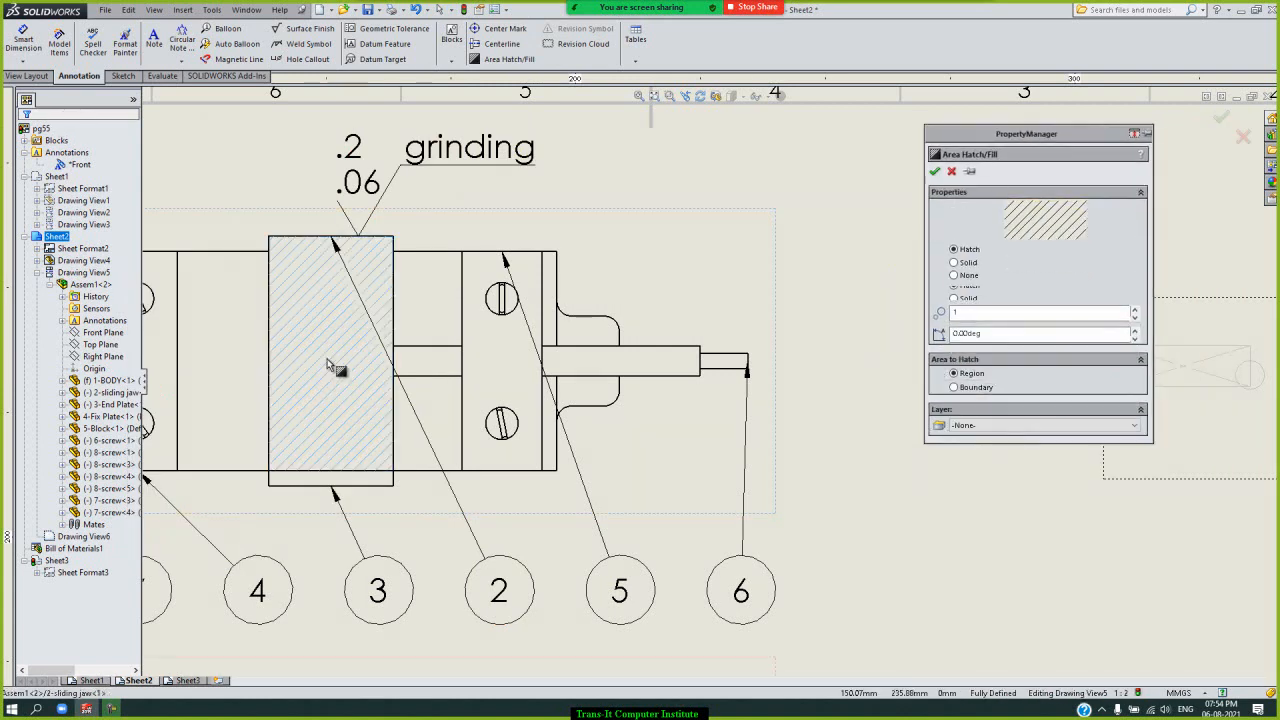
{"action": "left_click", "coordinate": [934, 170]}
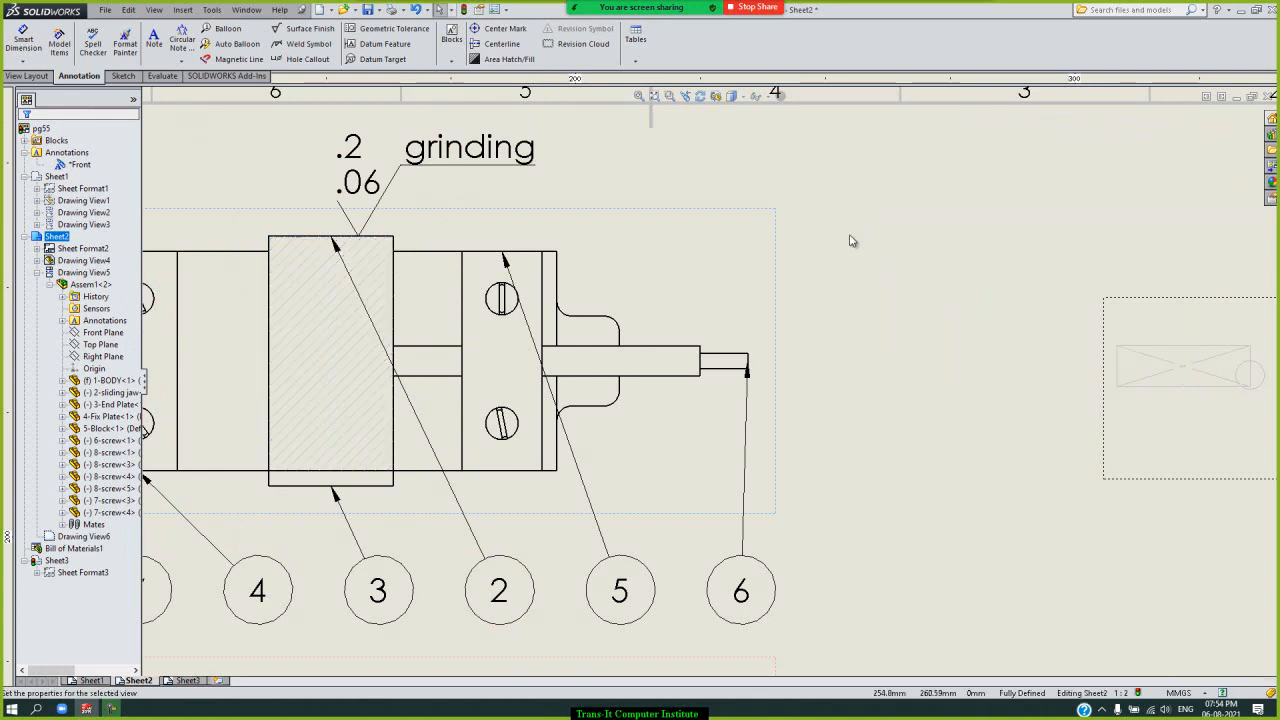
{"action": "left_click", "coordinate": [934, 171]}
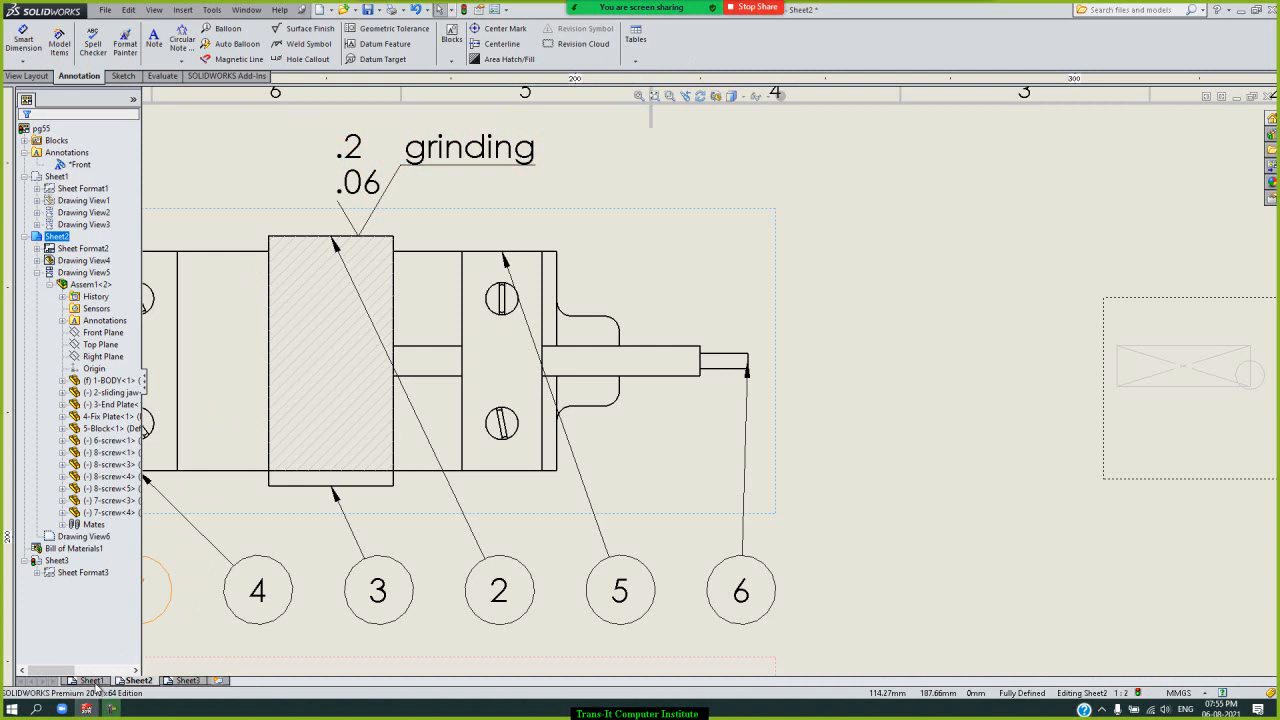
- On Sheet1, insert a revision table from the standard revision block template with circular symbols in the sheet's upper-right corner
{"action": "mouse_move", "coordinate": [92, 682]}
{"action": "left_click", "coordinate": [101, 680]}
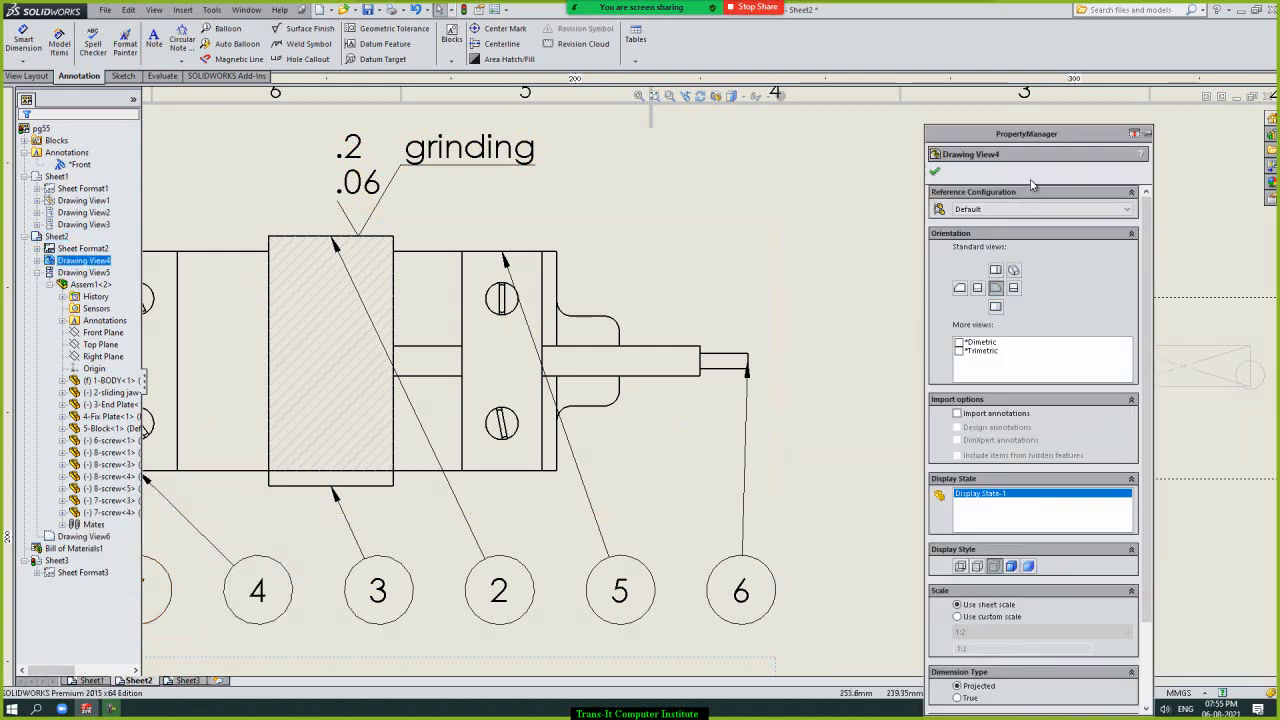
{"action": "left_click", "coordinate": [935, 172]}
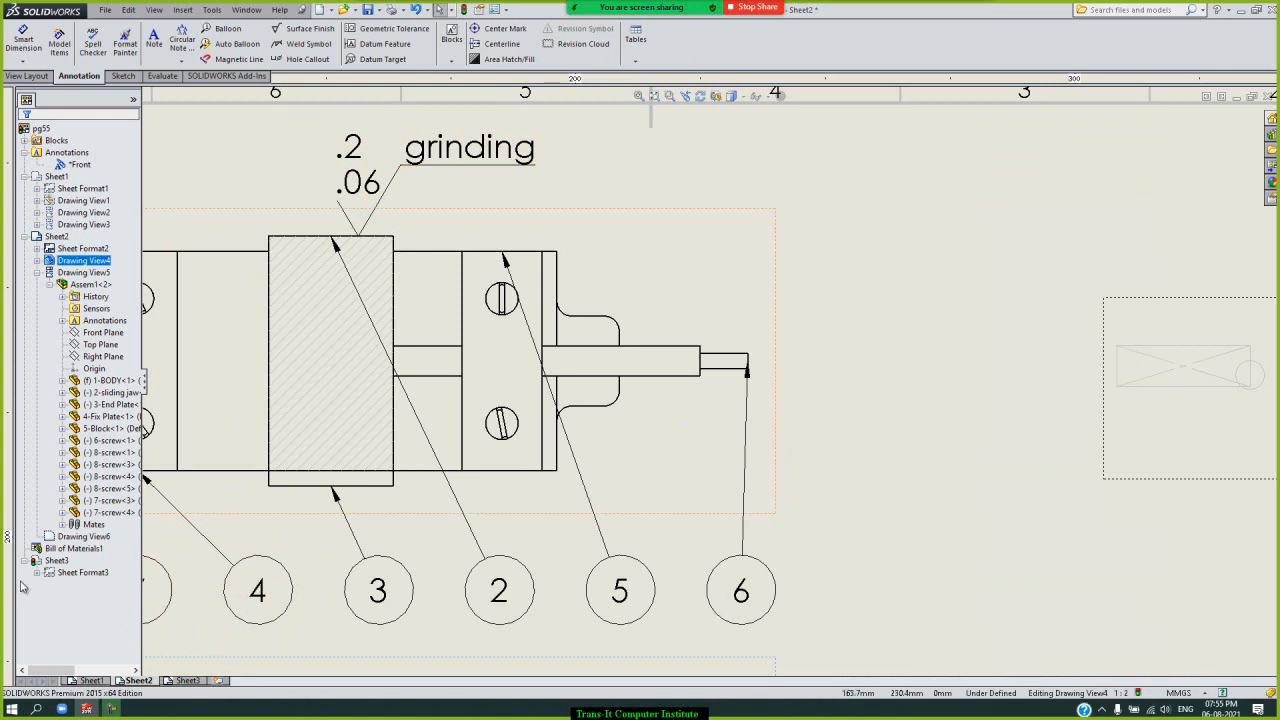
{"action": "left_click", "coordinate": [91, 680]}
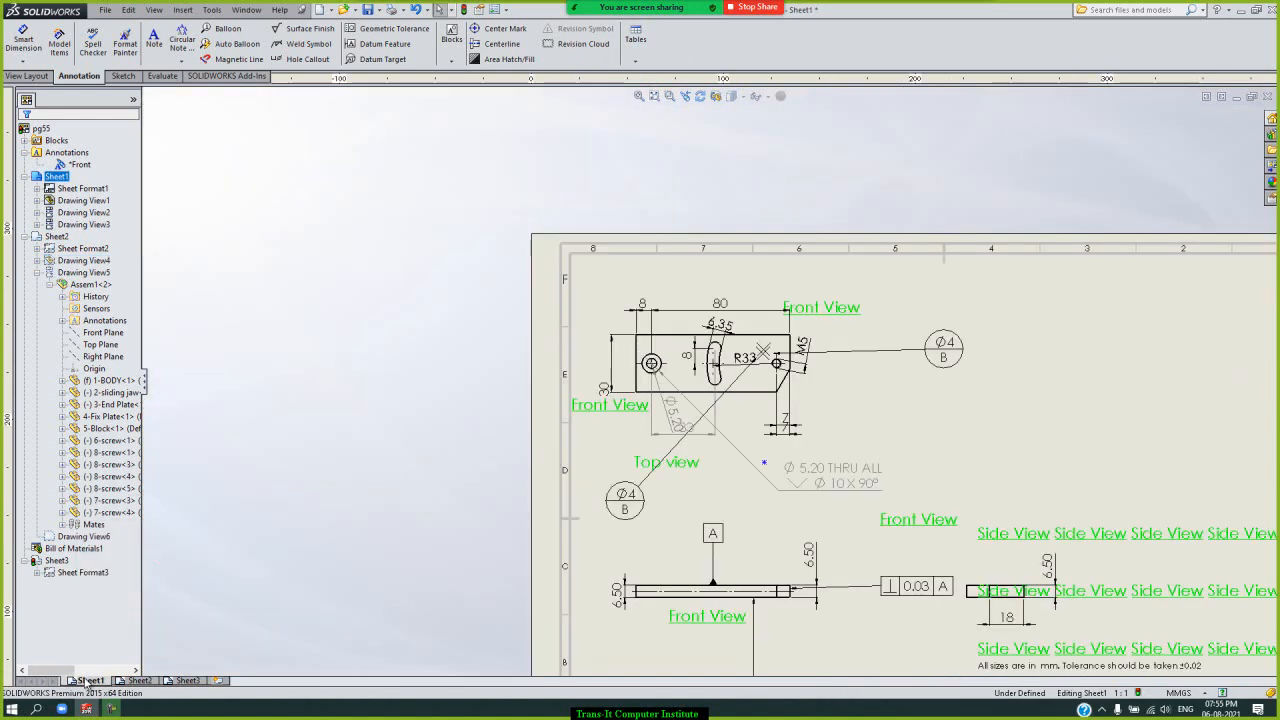
{"action": "key", "text": "z"}
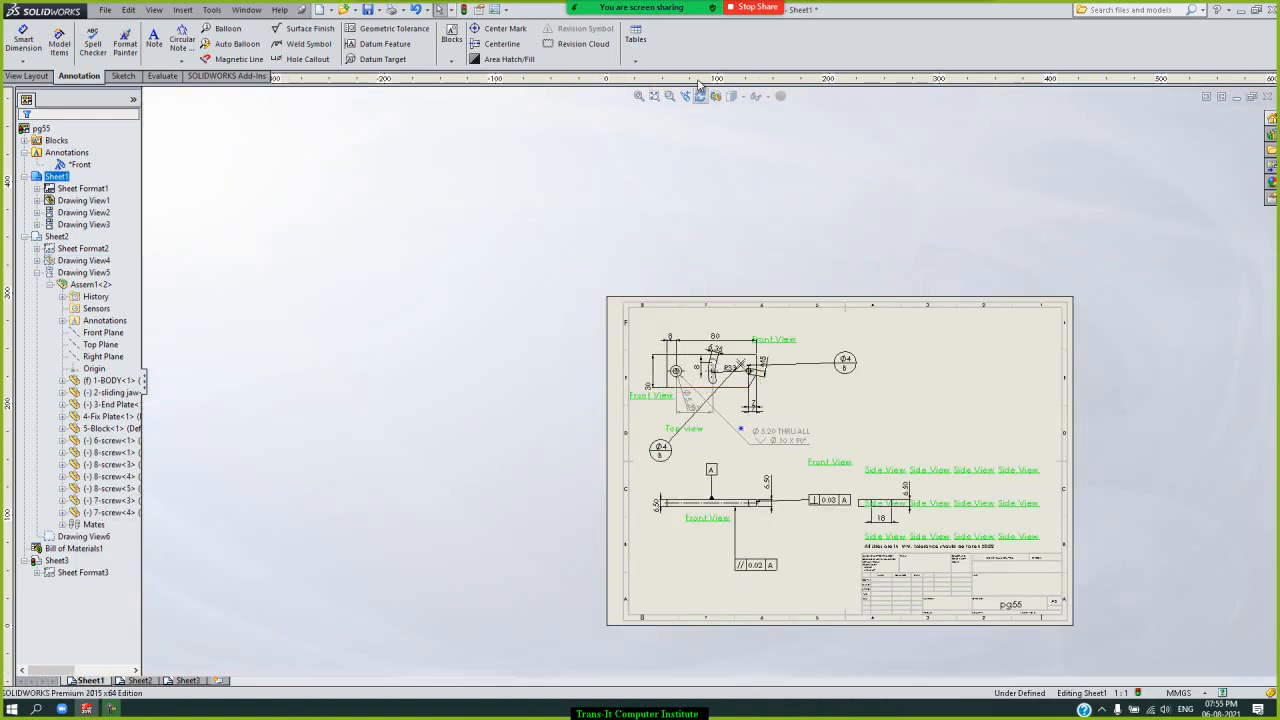
{"action": "left_click", "coordinate": [636, 42]}
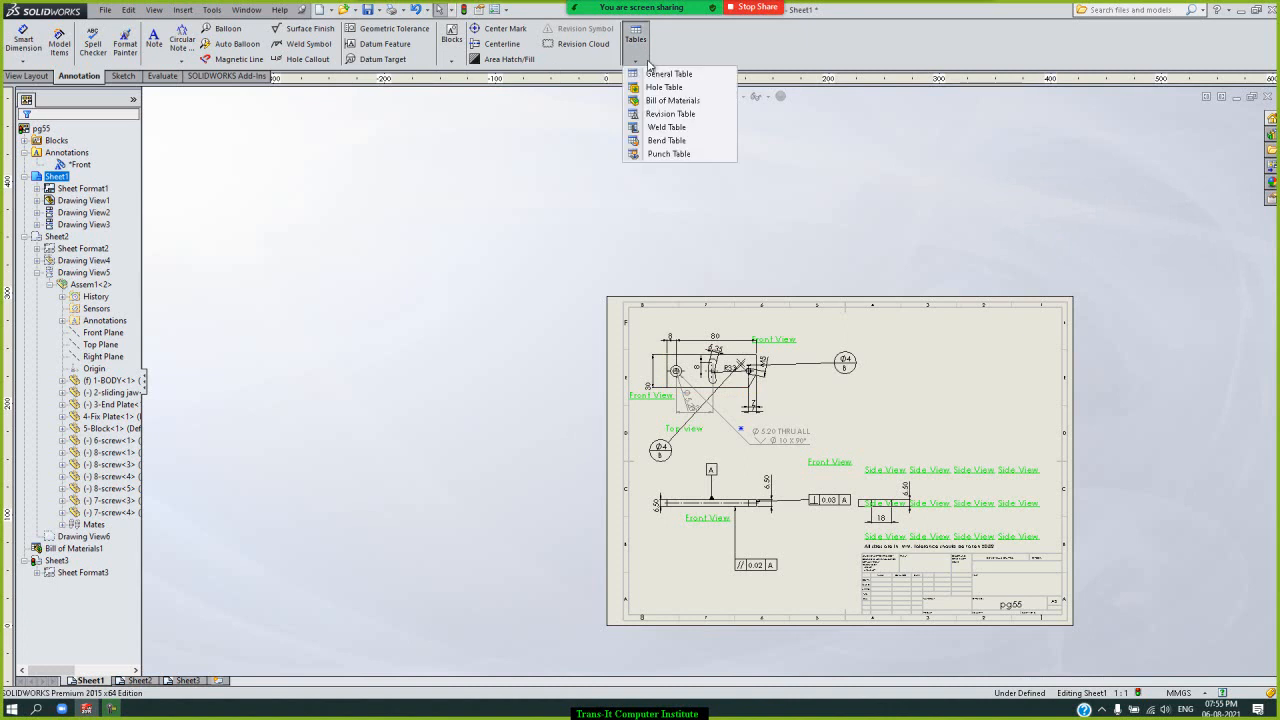
{"action": "left_click", "coordinate": [682, 116]}
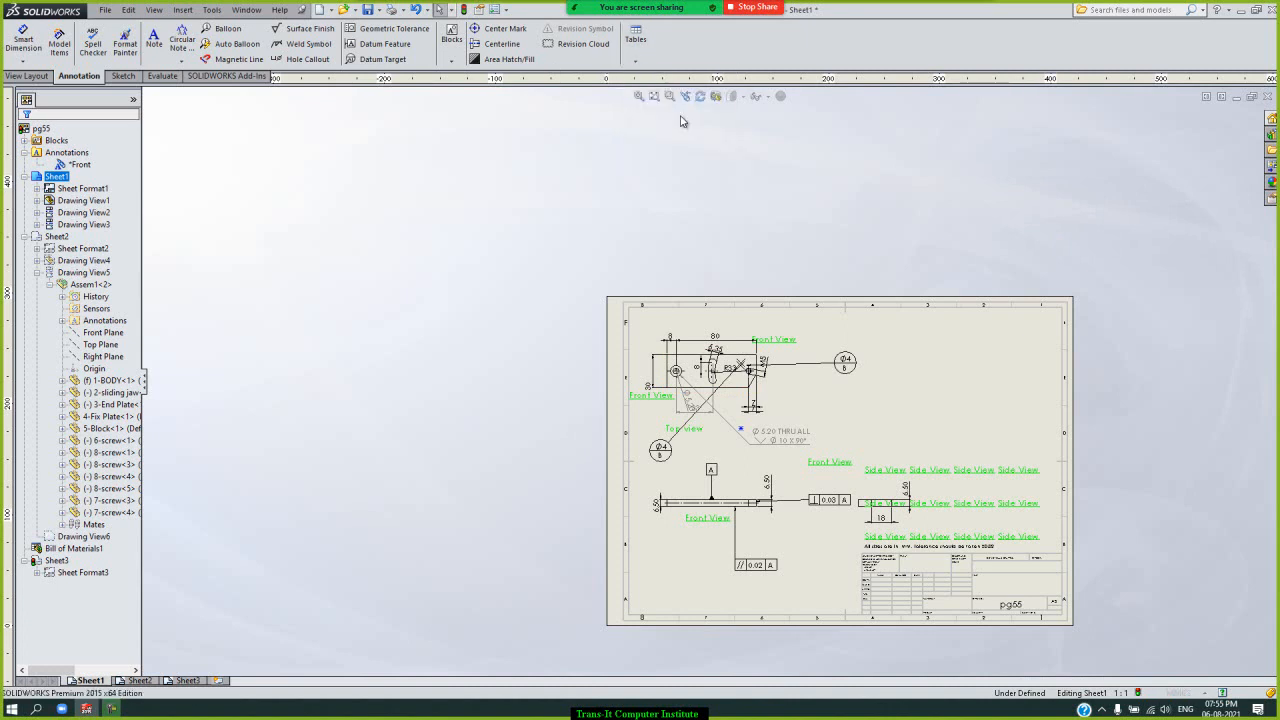
{"action": "left_click_drag", "start_coordinate": [994, 145], "coordinate": [359, 128]}
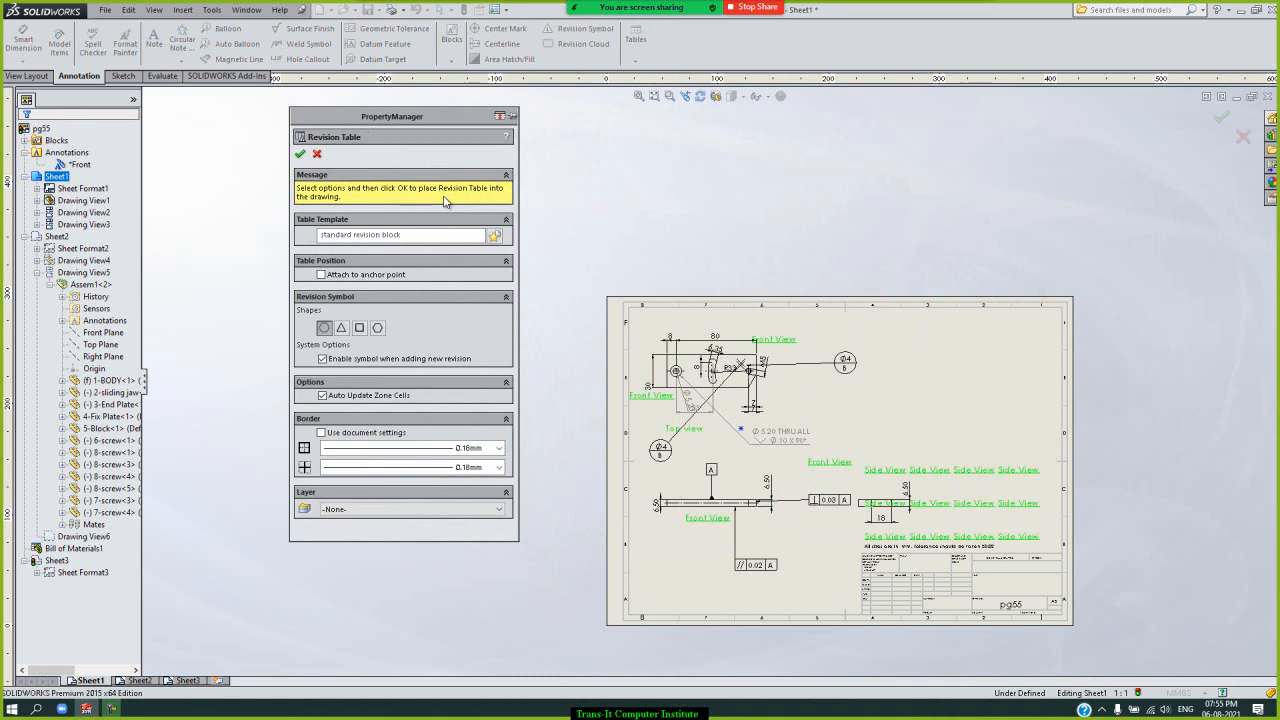
{"action": "left_click", "coordinate": [300, 157]}
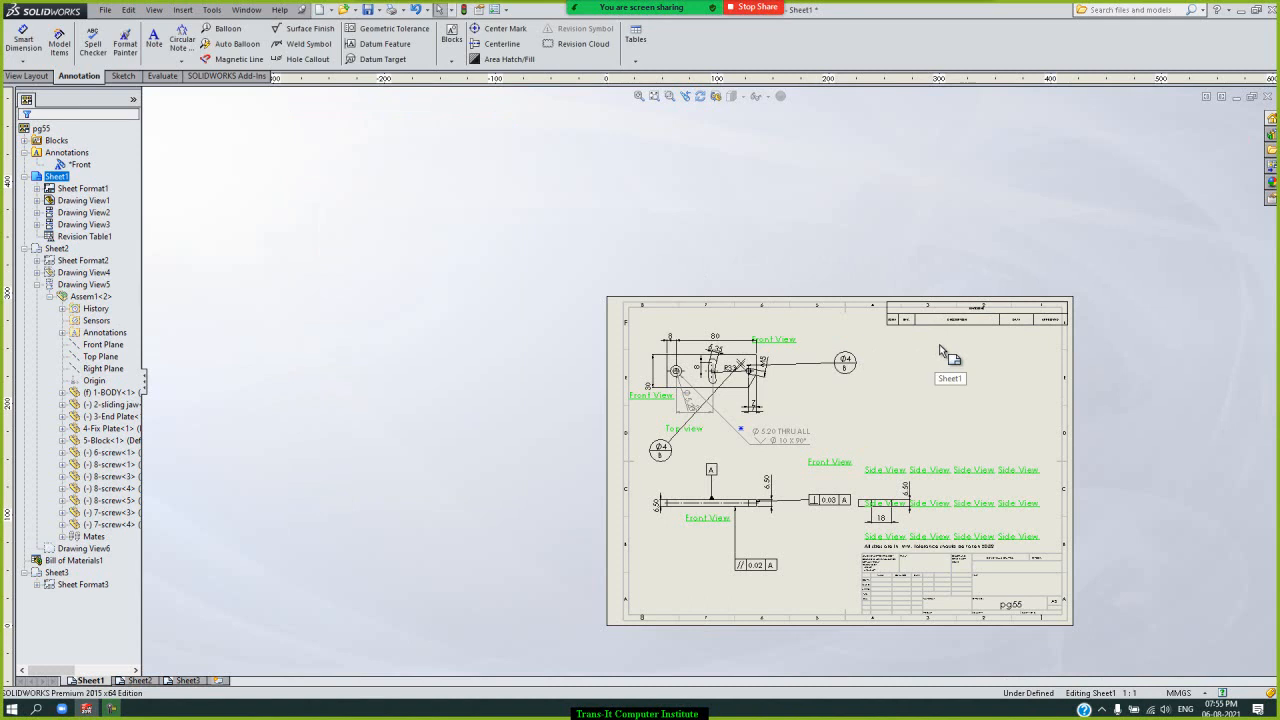
- Add revision A to the revision table and attach its circular symbol with a leader to the plate's top edge
{"action": "scroll", "coordinate": [940, 340], "scroll_direction": "down", "scroll_amount": 4}
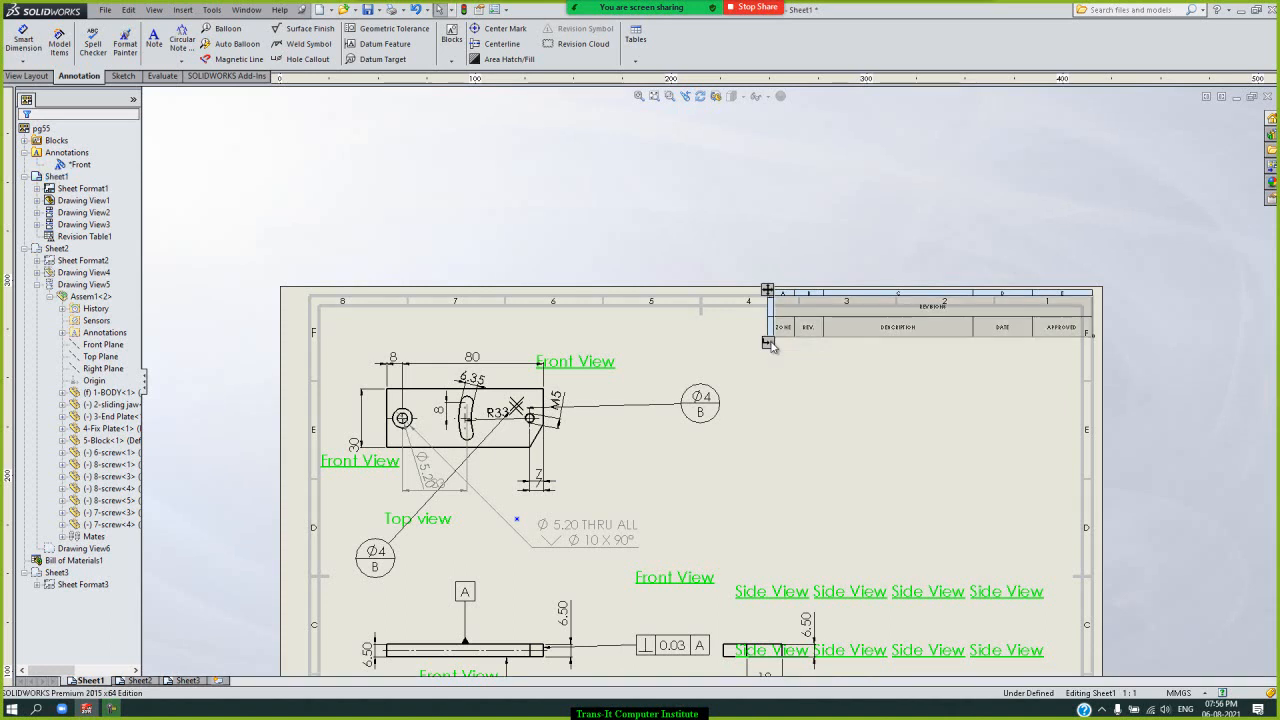
{"action": "left_click", "coordinate": [768, 343]}
{"action": "mouse_move", "coordinate": [417, 118]}
{"action": "left_mouse_down"}
{"action": "mouse_move", "coordinate": [670, 183]}
{"action": "mouse_move", "coordinate": [1145, 237]}
{"action": "left_mouse_up"}
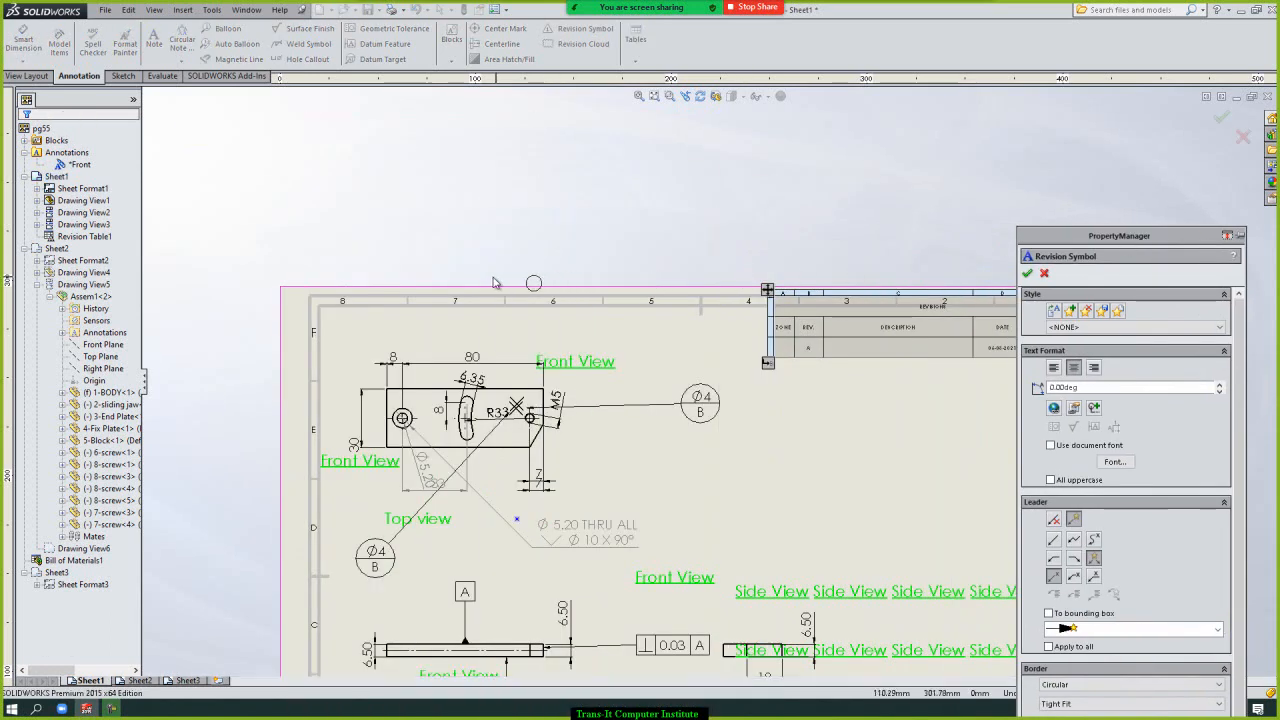
{"action": "left_click", "coordinate": [437, 390]}
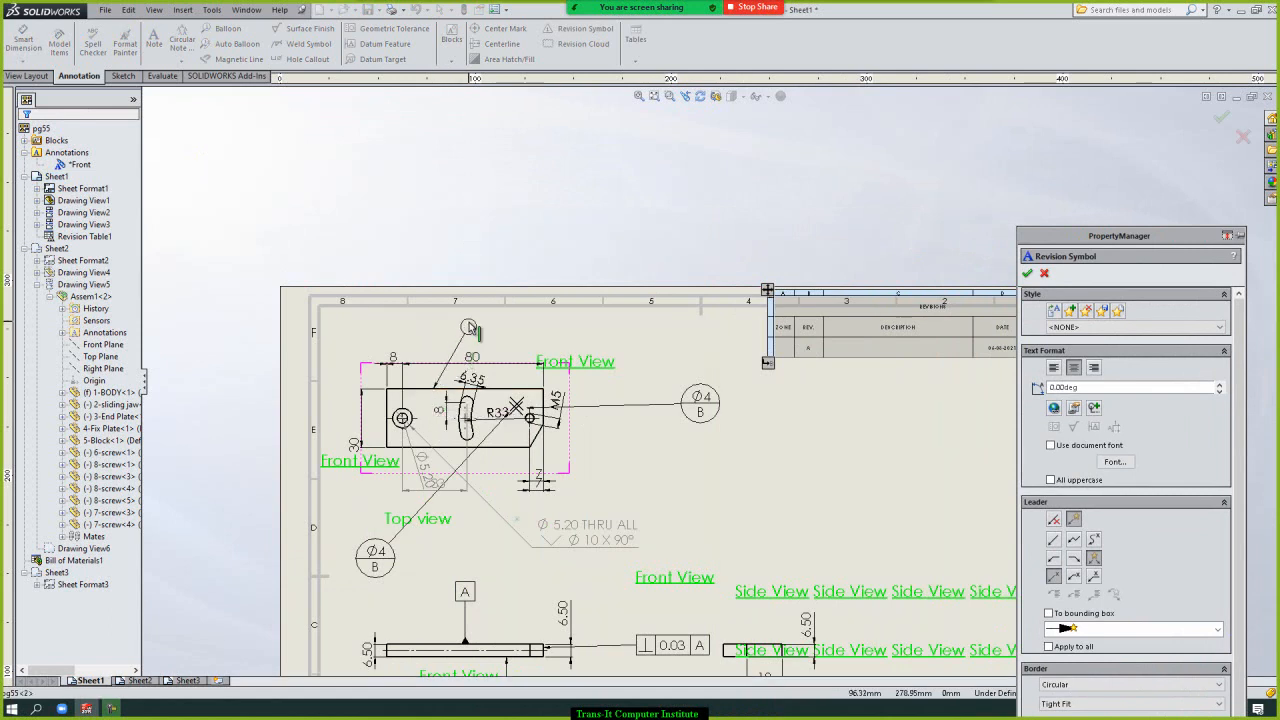
{"action": "left_click", "coordinate": [469, 329]}
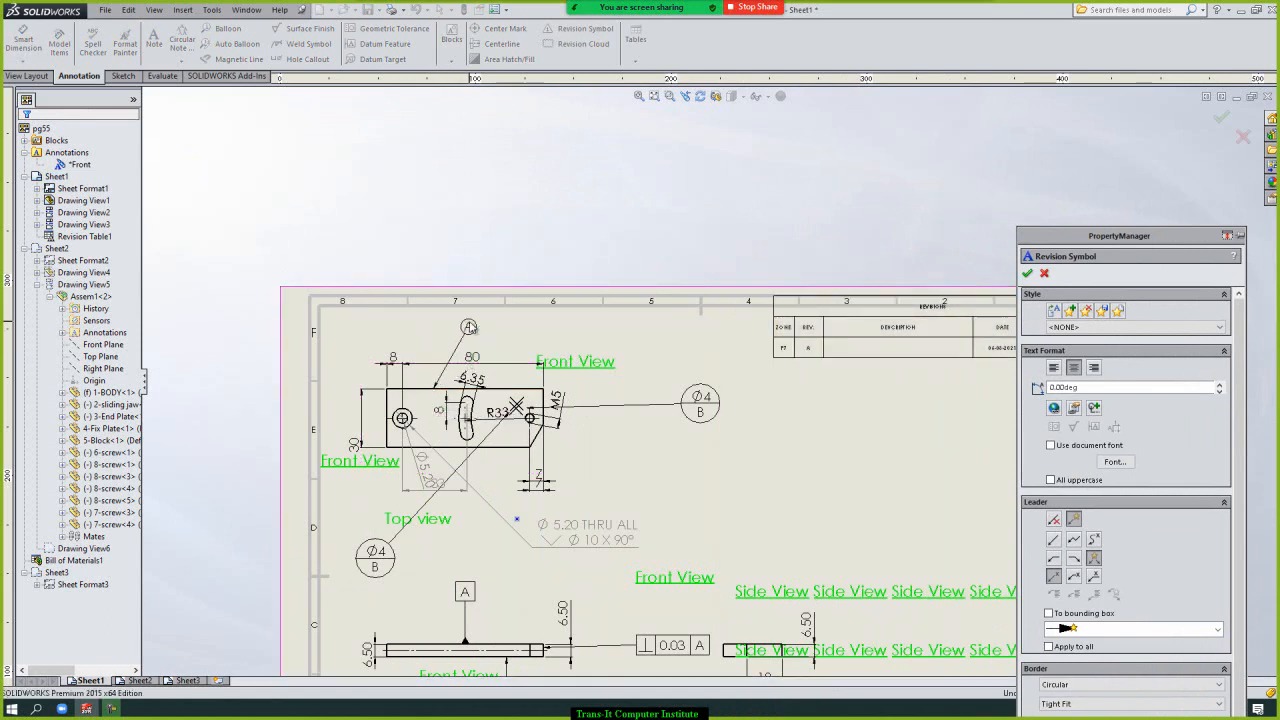
{"action": "left_click", "coordinate": [1028, 274]}
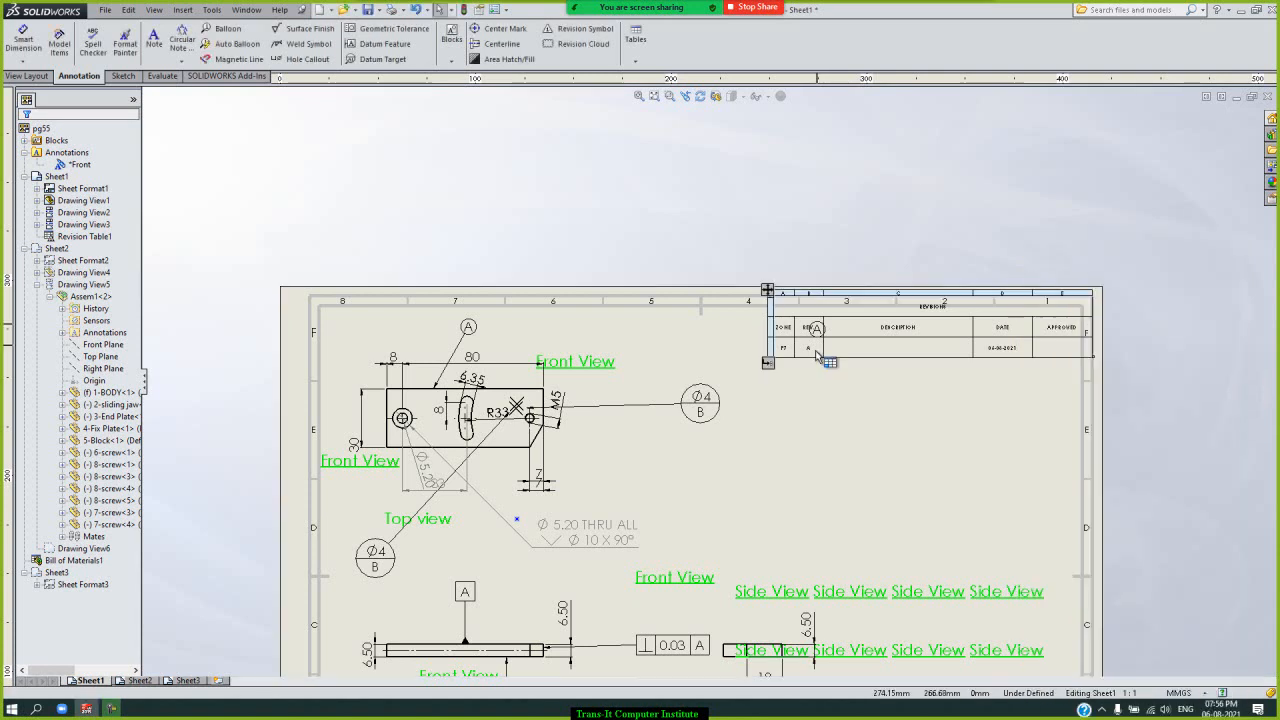
- Enter "length is reduuced from 120 to 80" as the description of revision A in the revision table
{"action": "scroll", "coordinate": [870, 368], "scroll_direction": "down", "scroll_amount": 4}
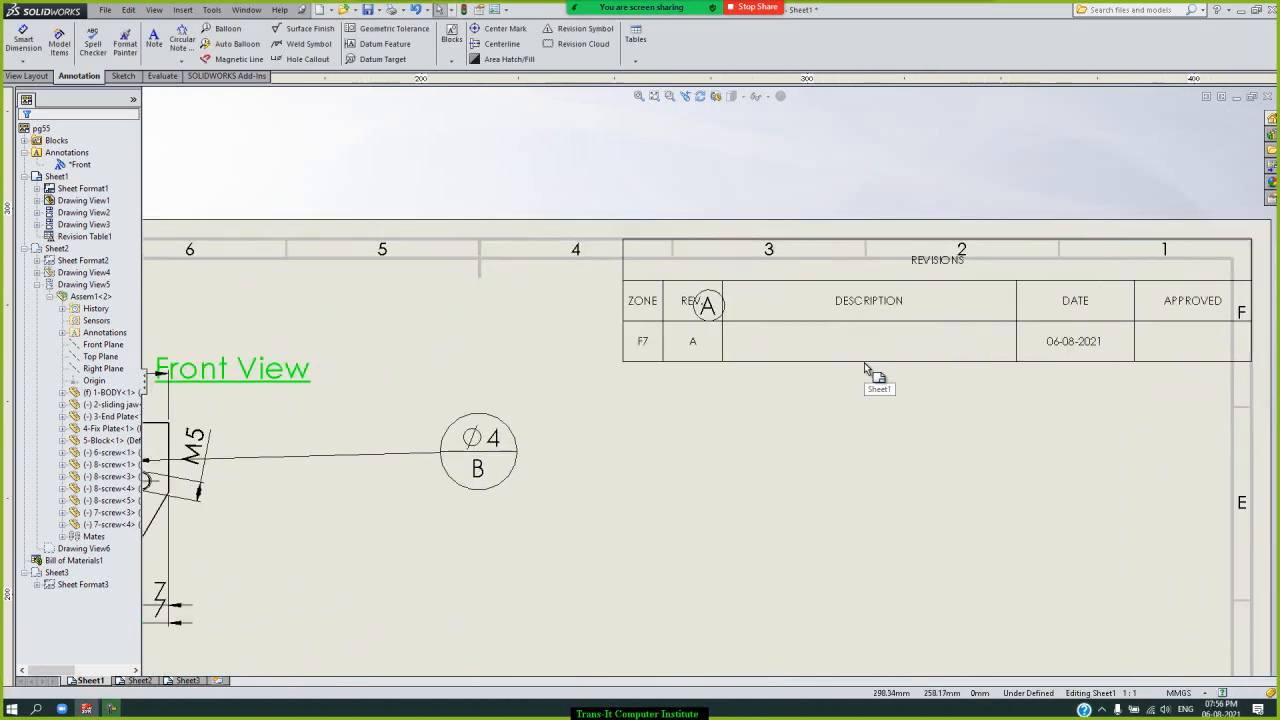
{"action": "left_click", "coordinate": [875, 364]}
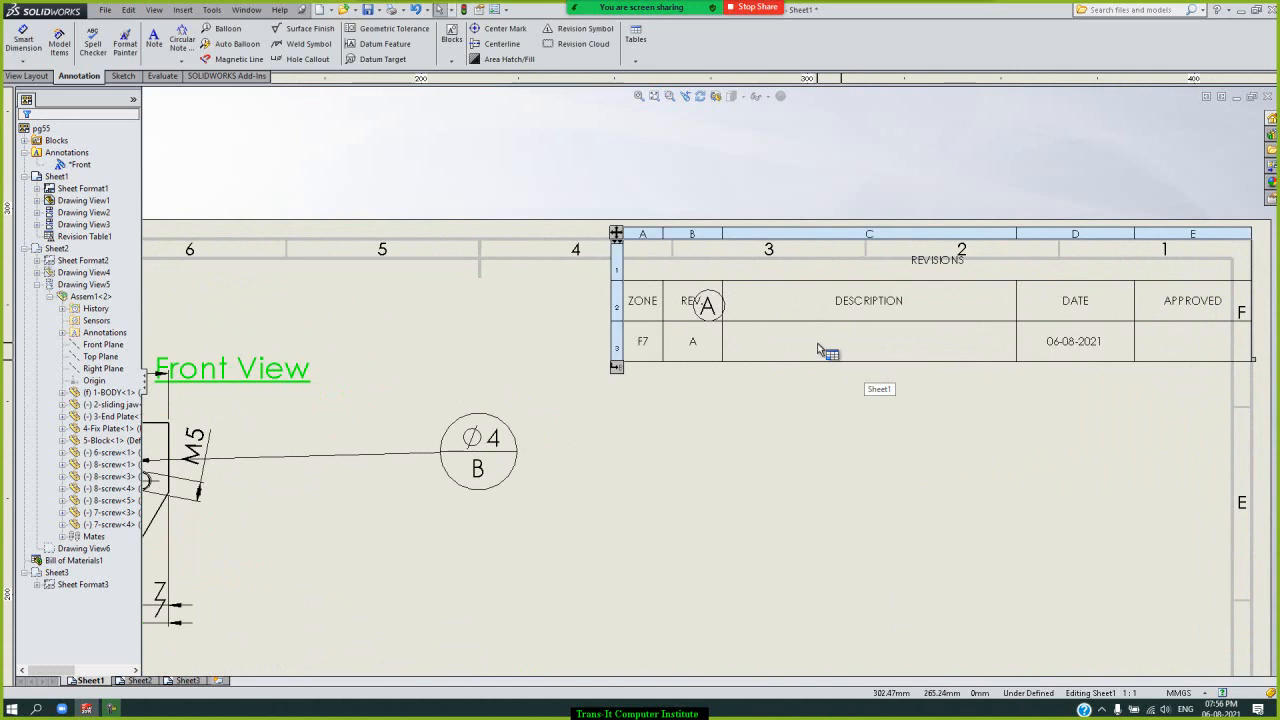
{"action": "left_click", "coordinate": [819, 349]}
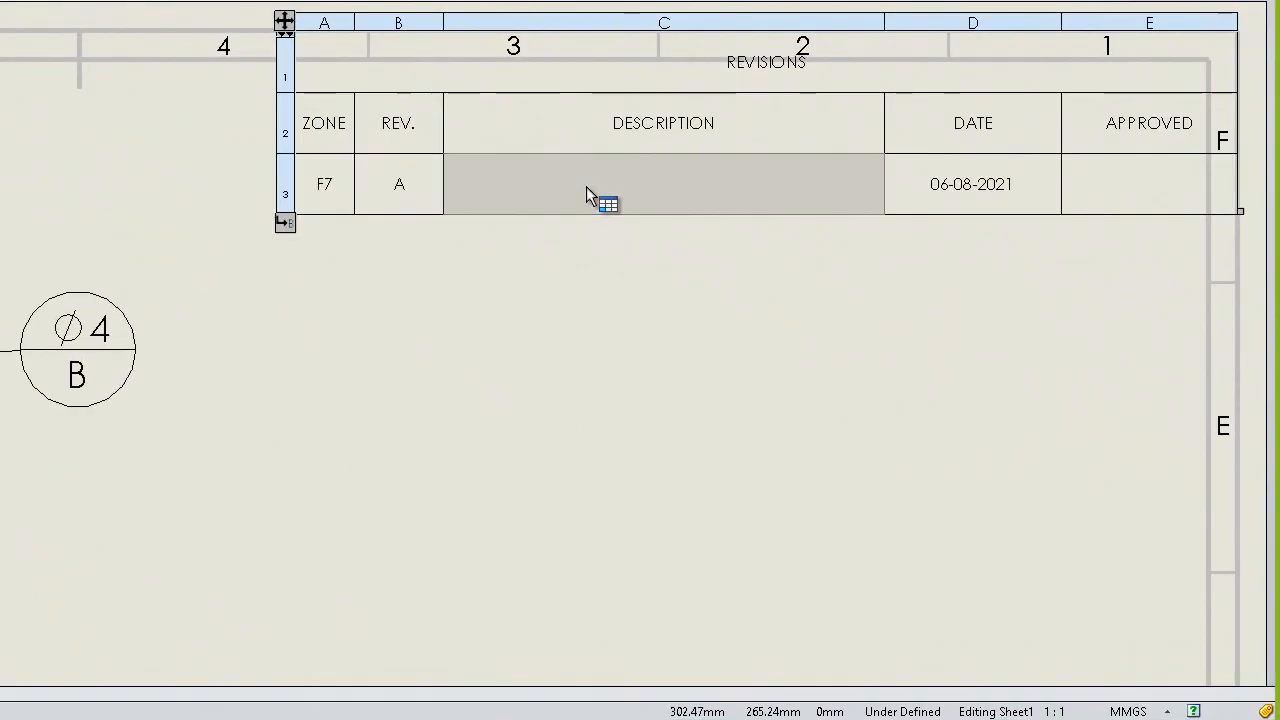
{"action": "double_click", "coordinate": [587, 190]}
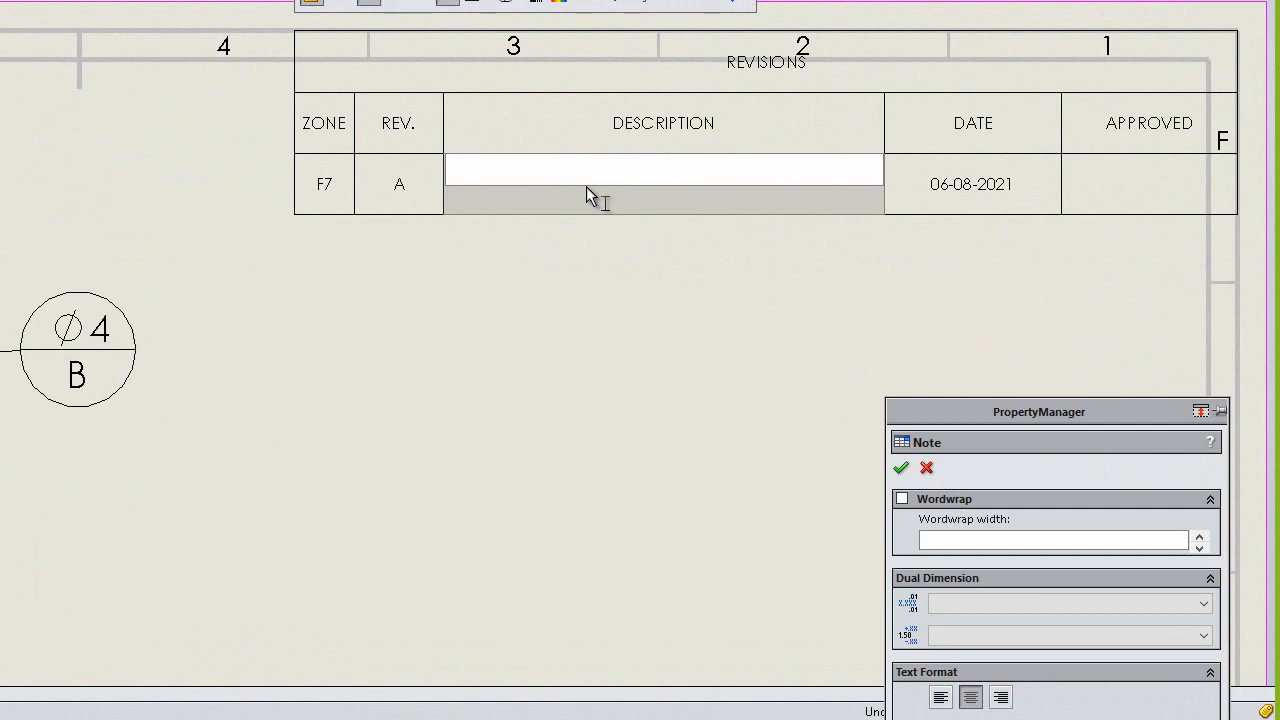
{"action": "type", "text": "length is"}
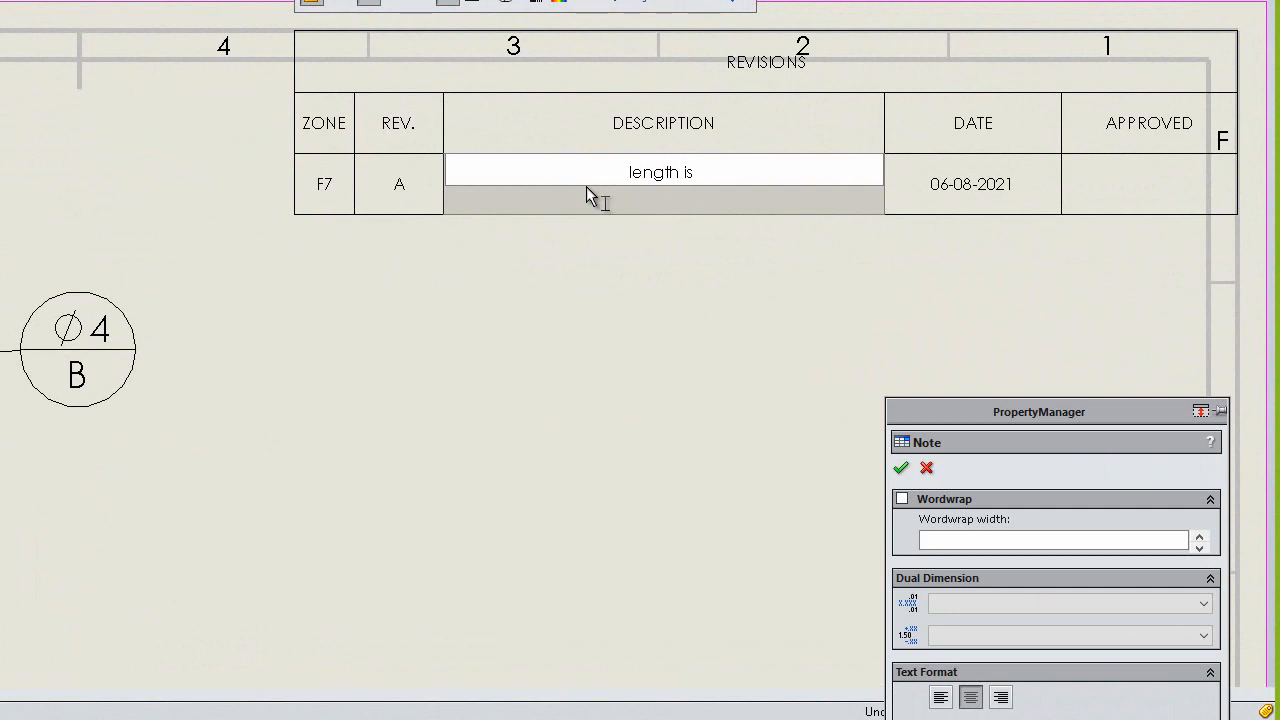
{"action": "type", "text": " reduuced "}
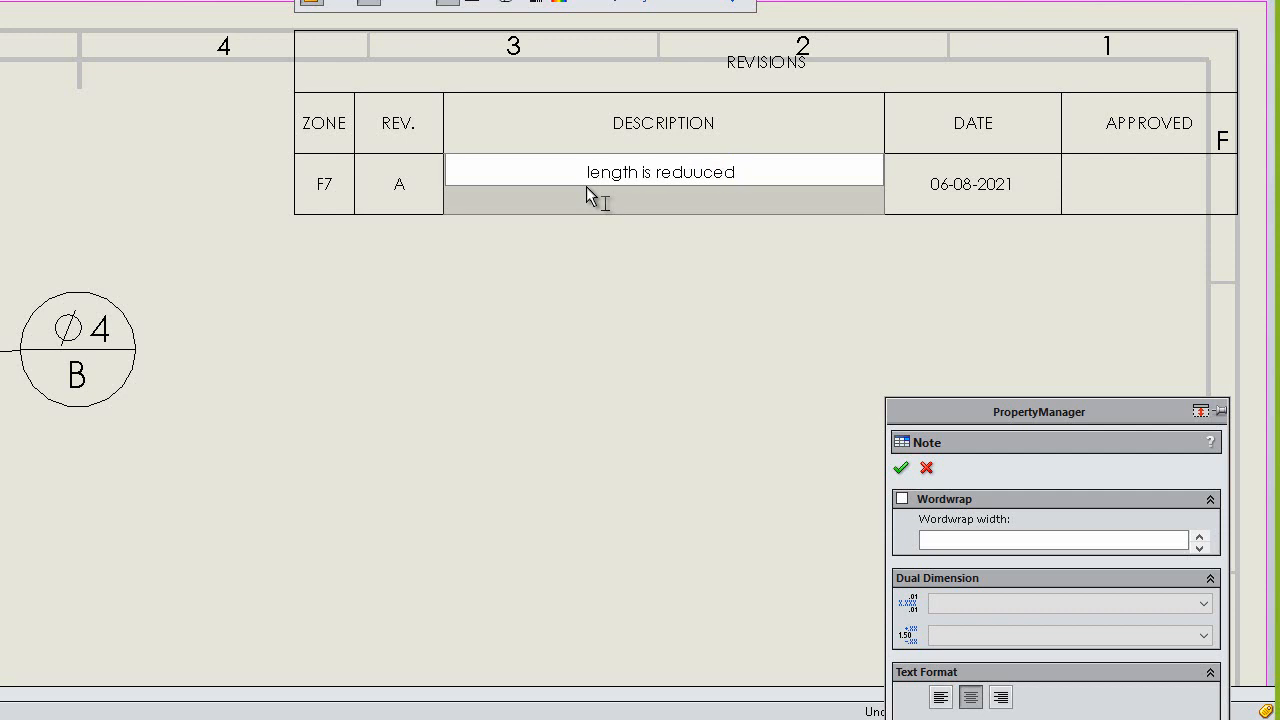
{"action": "type", "text": "from 12"}
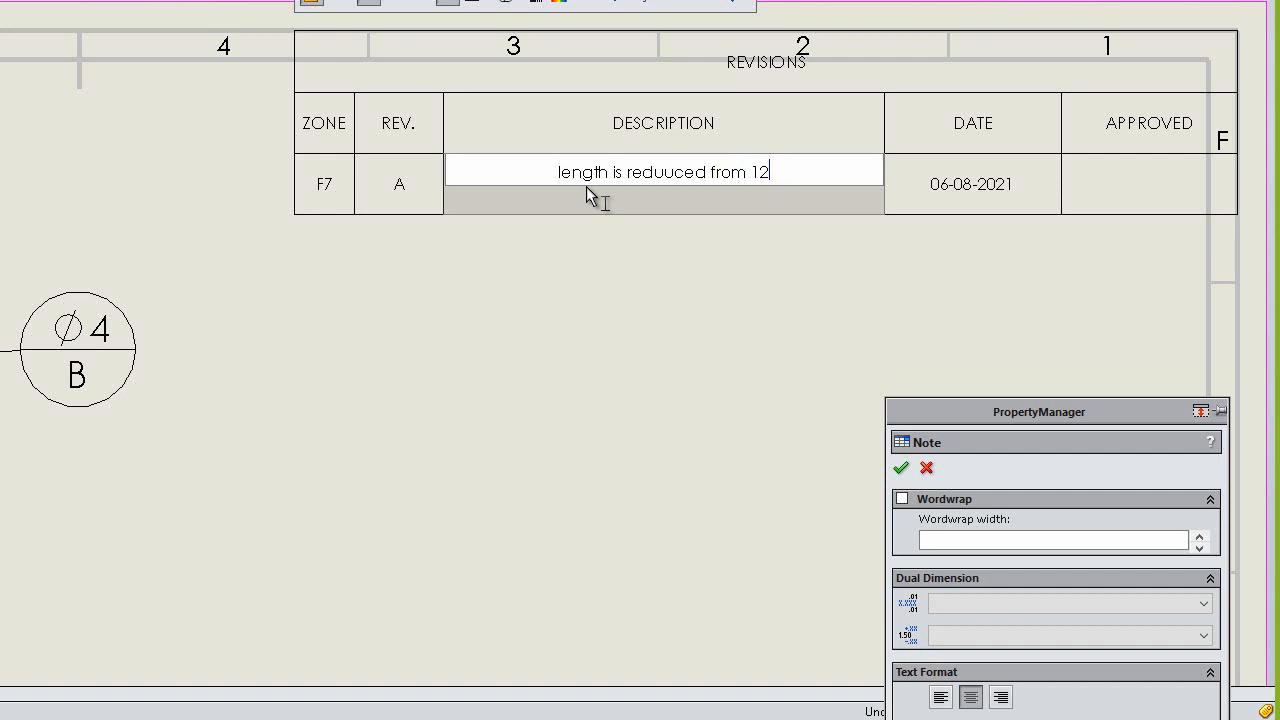
{"action": "type", "text": "0 to"}
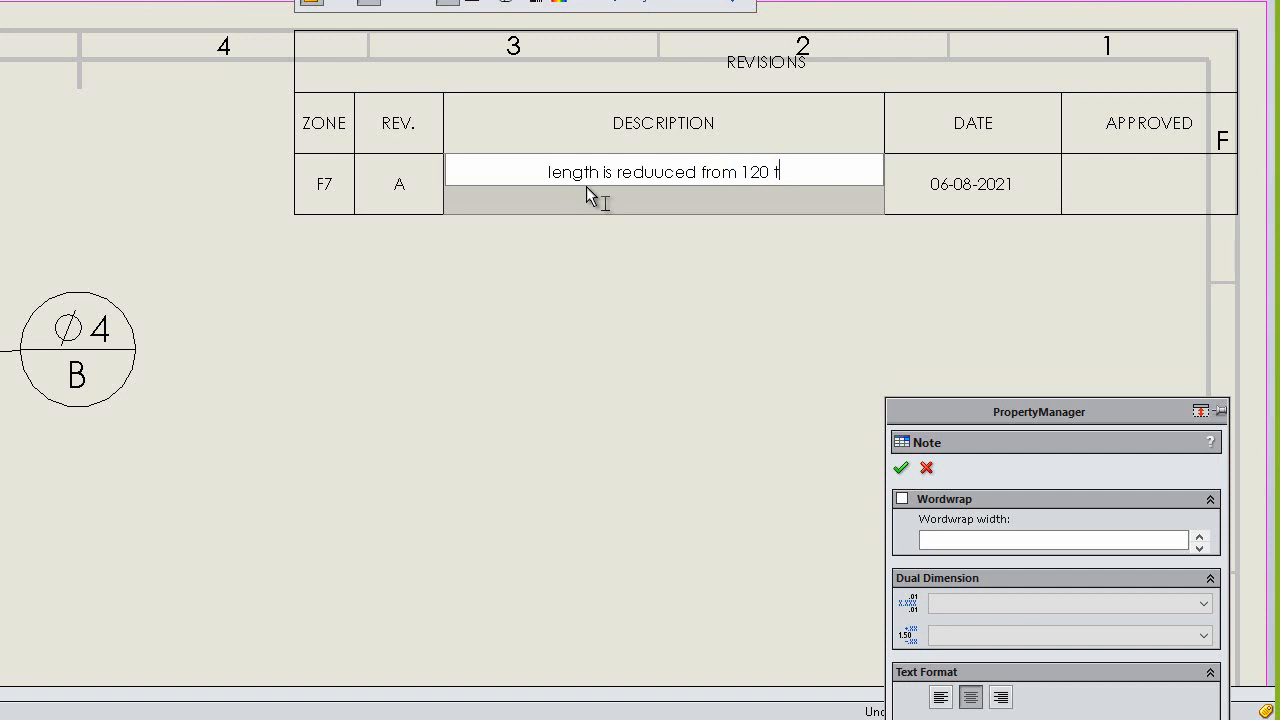
{"action": "type", "text": " 80"}
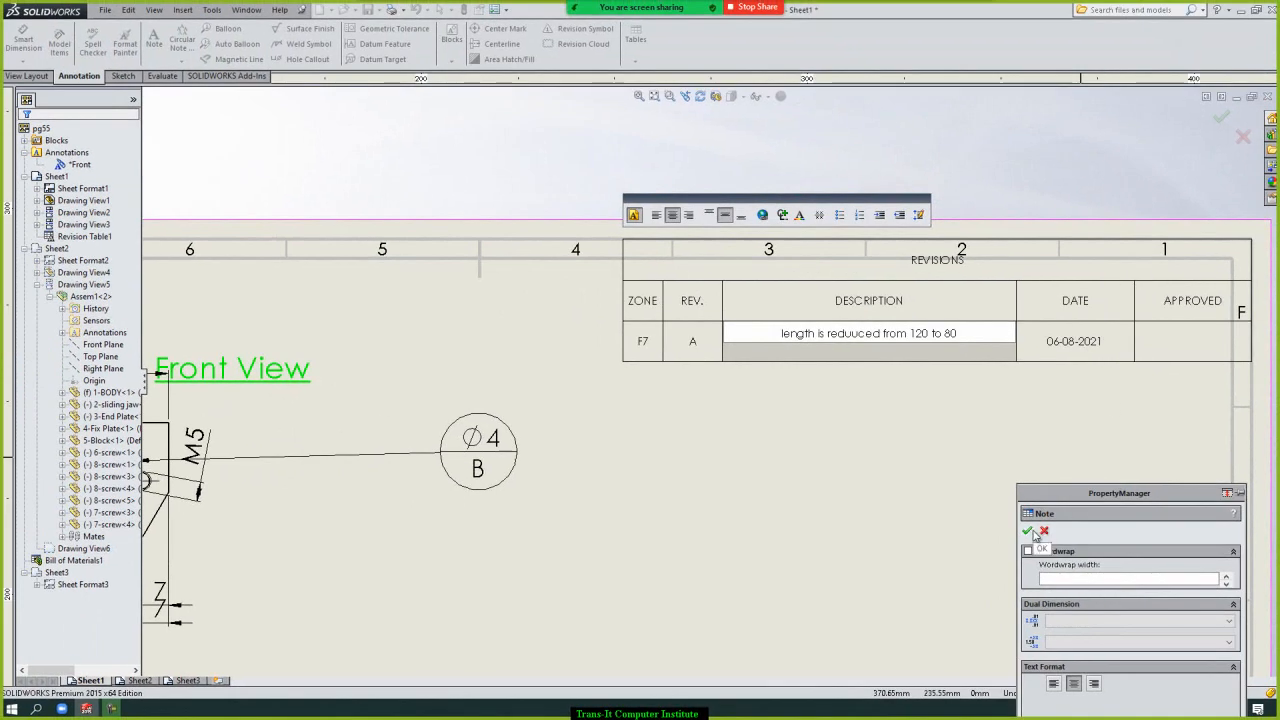
- Accept the description of revision A and leave the row's APPROVED cell blank
{"action": "left_click", "coordinate": [1030, 533]}
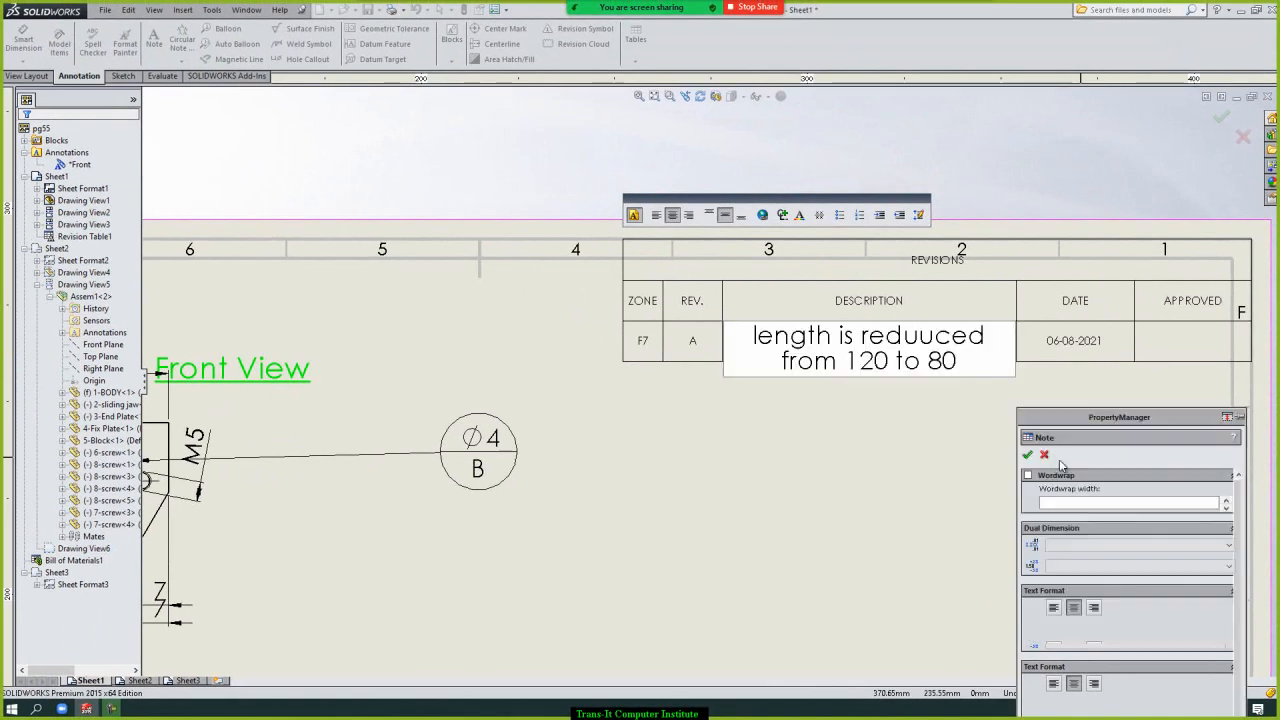
{"action": "double_click", "coordinate": [1185, 347]}
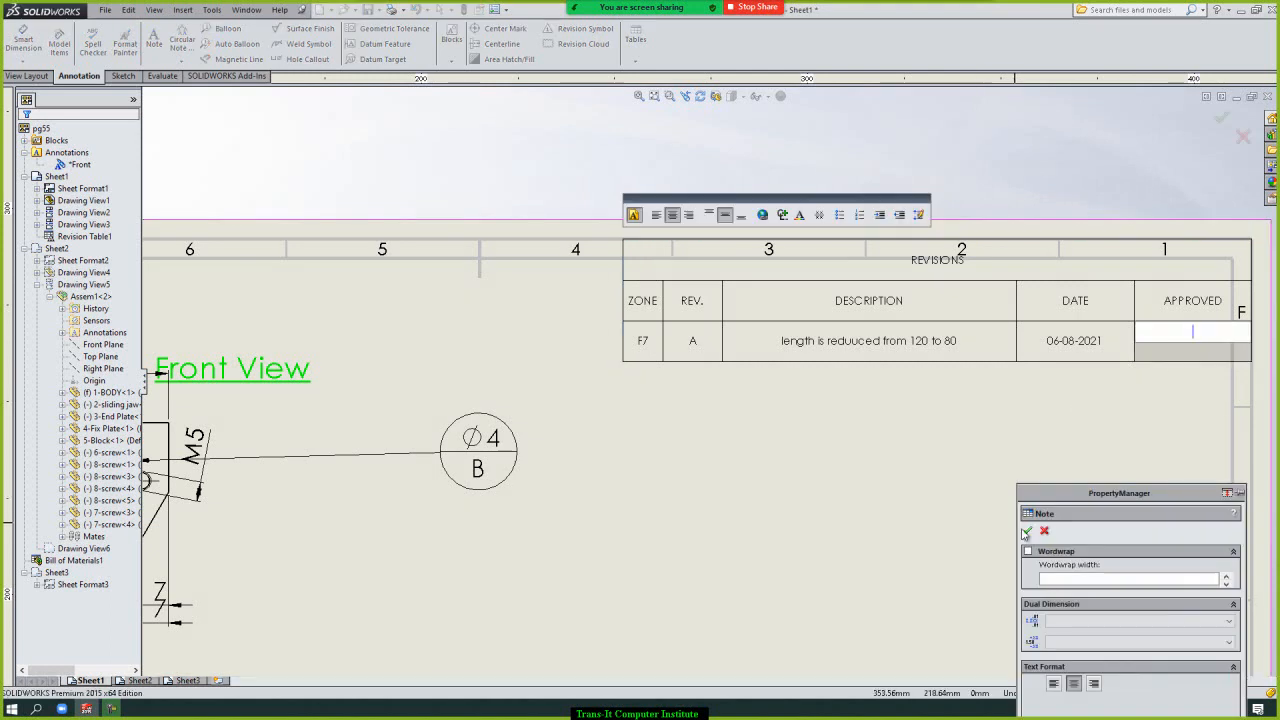
{"action": "left_click", "coordinate": [1027, 531]}
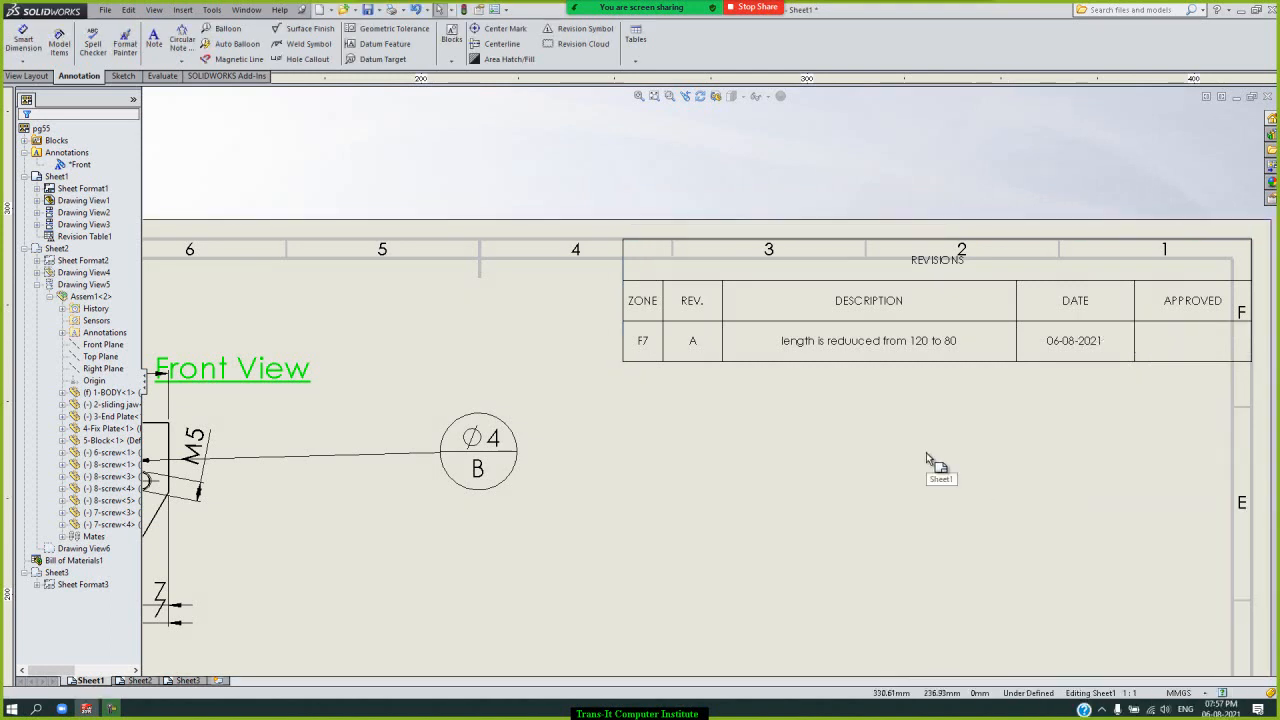
- Move the revision table down off the sheet's zone border so it sits inside the frame near the upper-right corner
{"action": "scroll", "coordinate": [926, 452], "scroll_direction": "up", "scroll_amount": 2}
{"action": "mouse_move", "coordinate": [718, 346]}
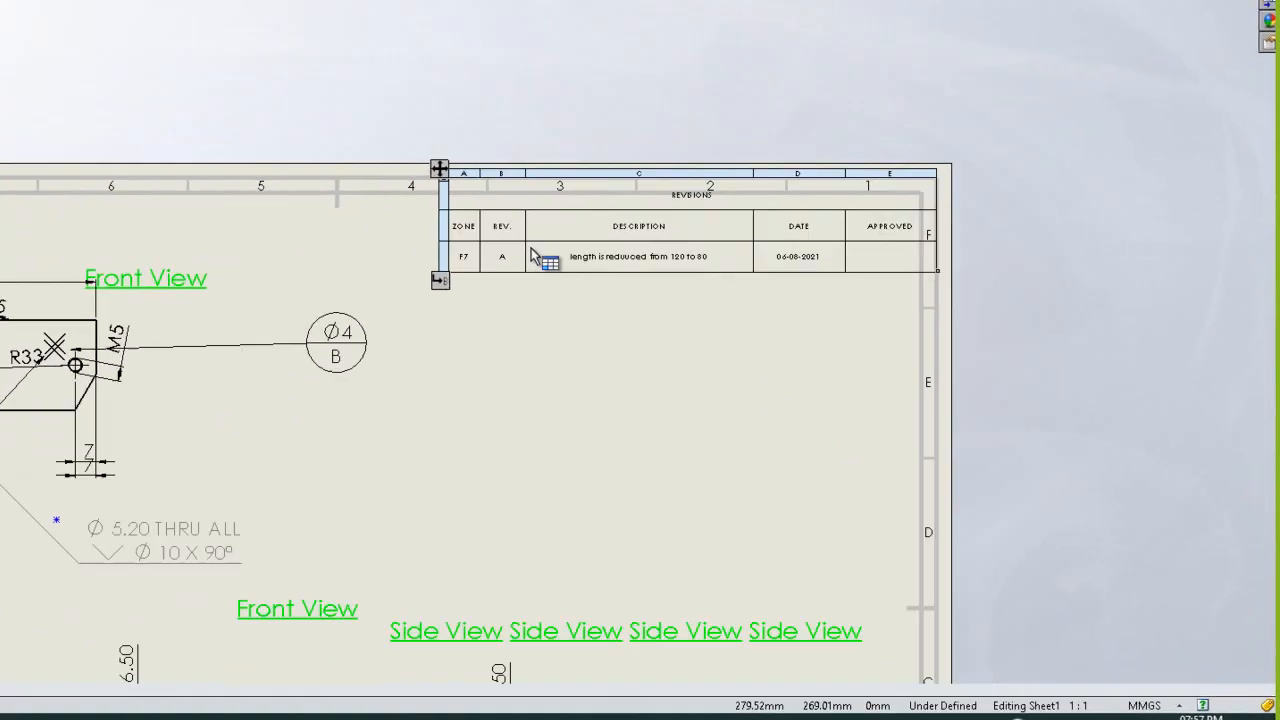
{"action": "scroll", "coordinate": [531, 252], "scroll_direction": "up", "scroll_amount": 2}
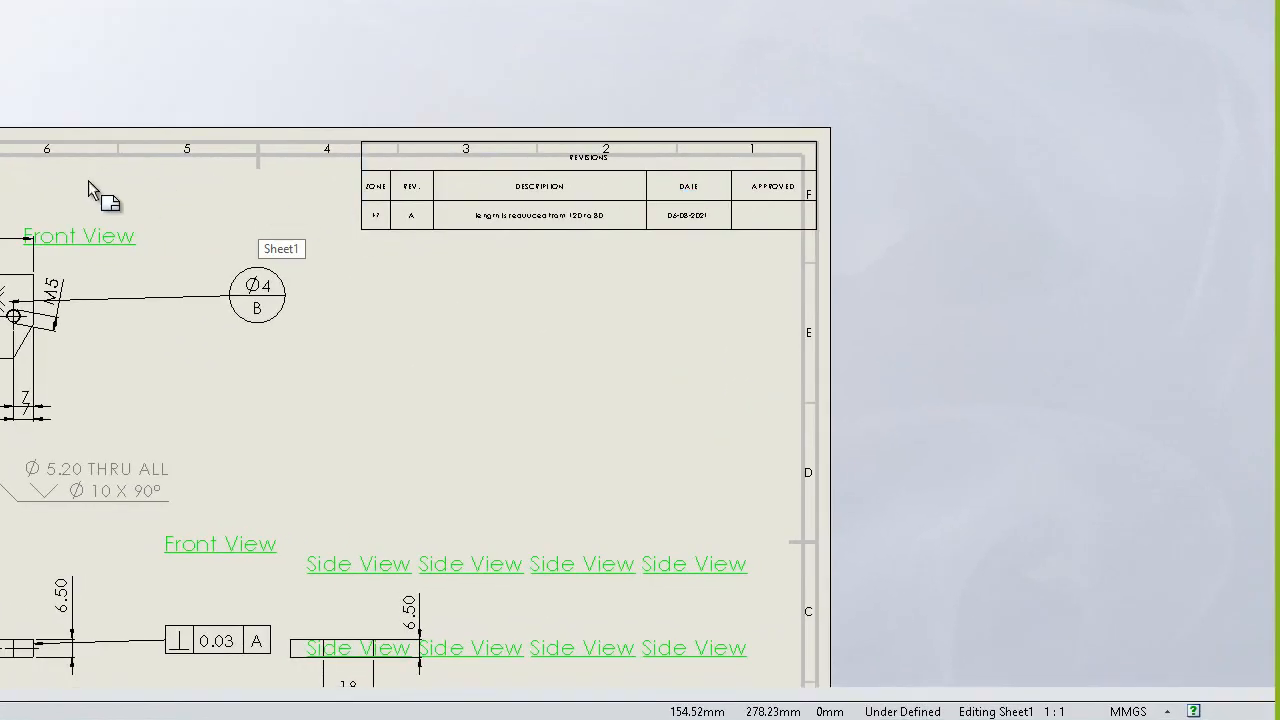
{"action": "mouse_move", "coordinate": [574, 155]}
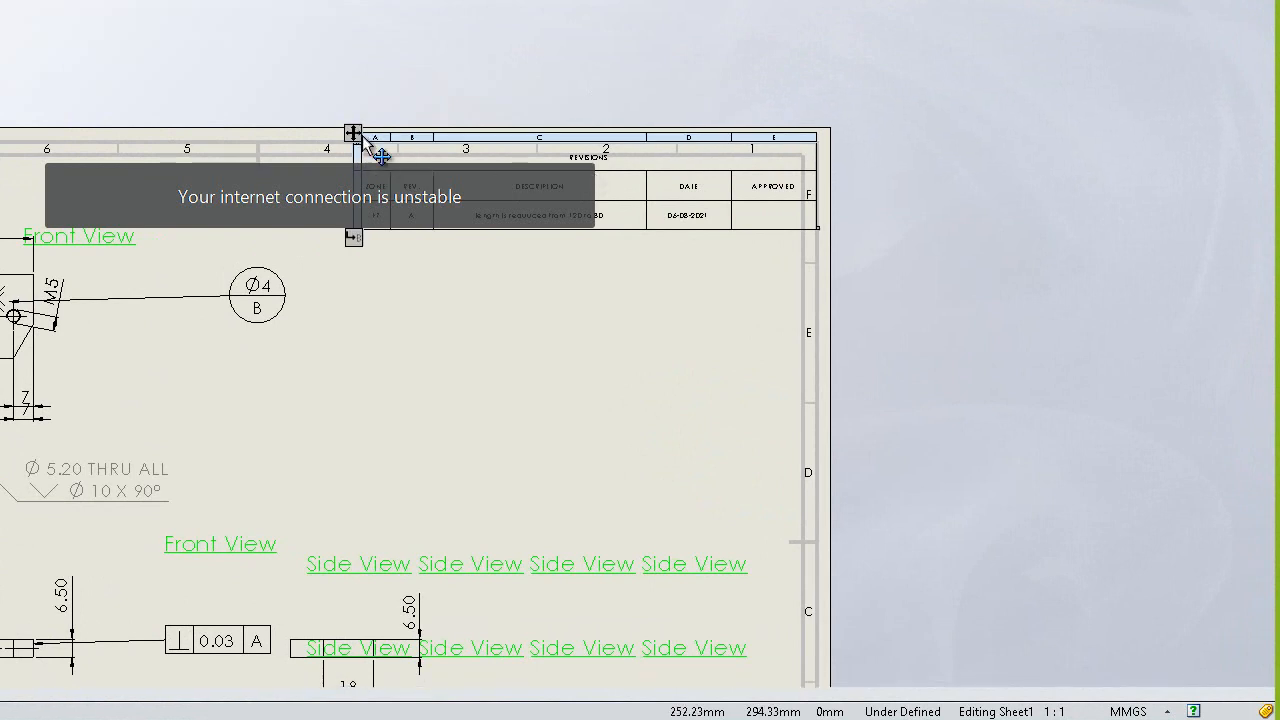
{"action": "left_click_drag", "start_coordinate": [355, 133], "coordinate": [349, 191]}
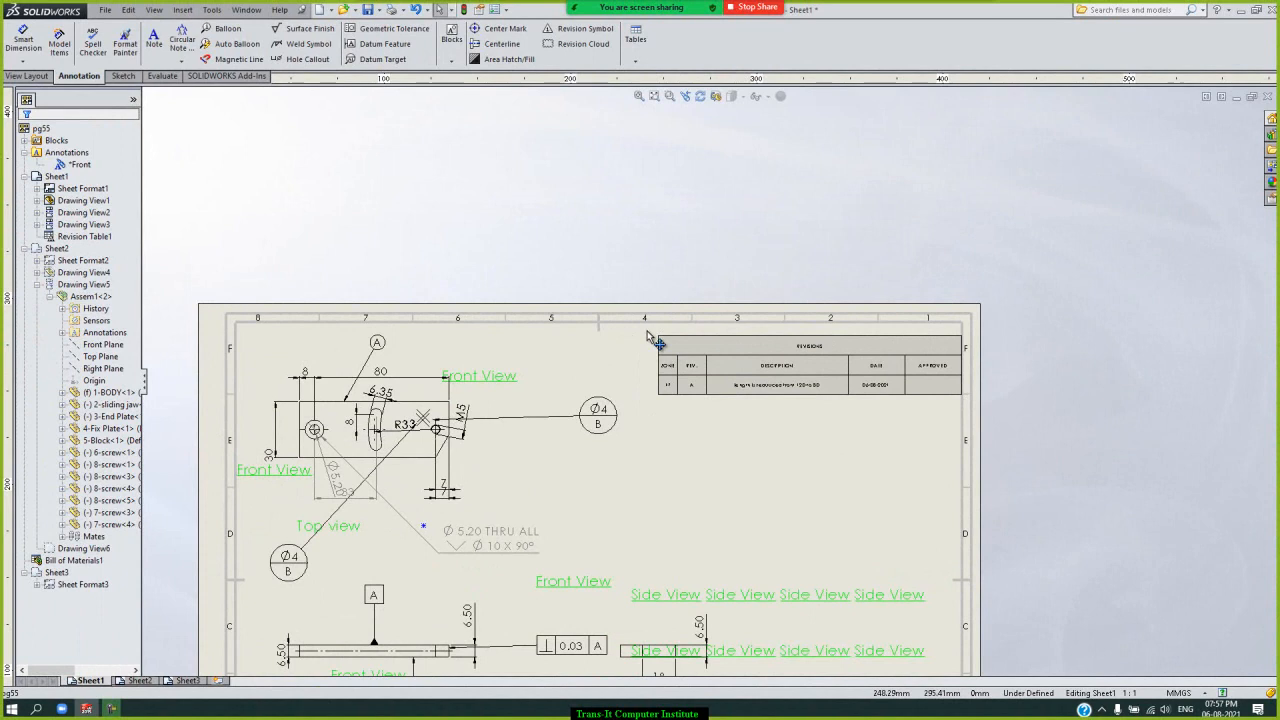
{"action": "left_click_drag", "start_coordinate": [647, 335], "coordinate": [646, 332]}
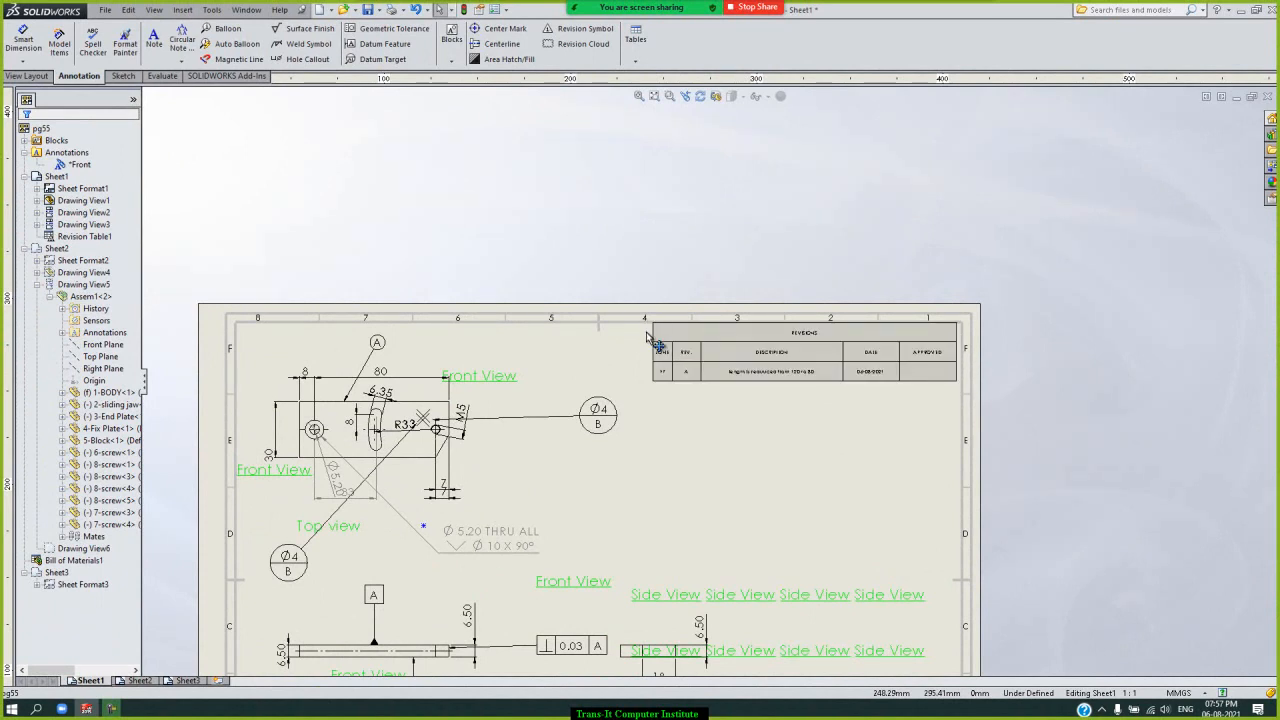
{"action": "left_click", "coordinate": [648, 334]}
{"action": "left_click", "coordinate": [785, 255]}
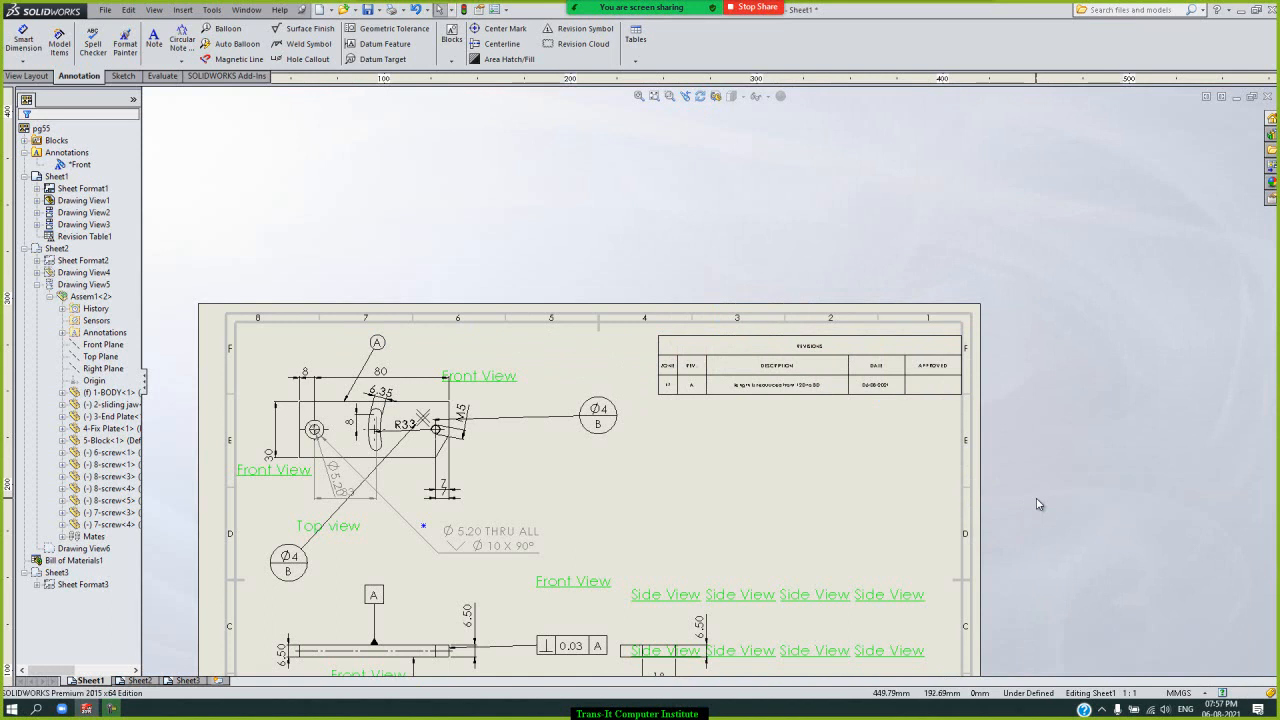
- Attach another circular revision A symbol with a leader to the top edge of the thin lower front view
{"action": "scroll", "coordinate": [670, 394], "scroll_direction": "down", "scroll_amount": 2}
{"action": "scroll", "coordinate": [676, 394], "scroll_direction": "down", "scroll_amount": 1}
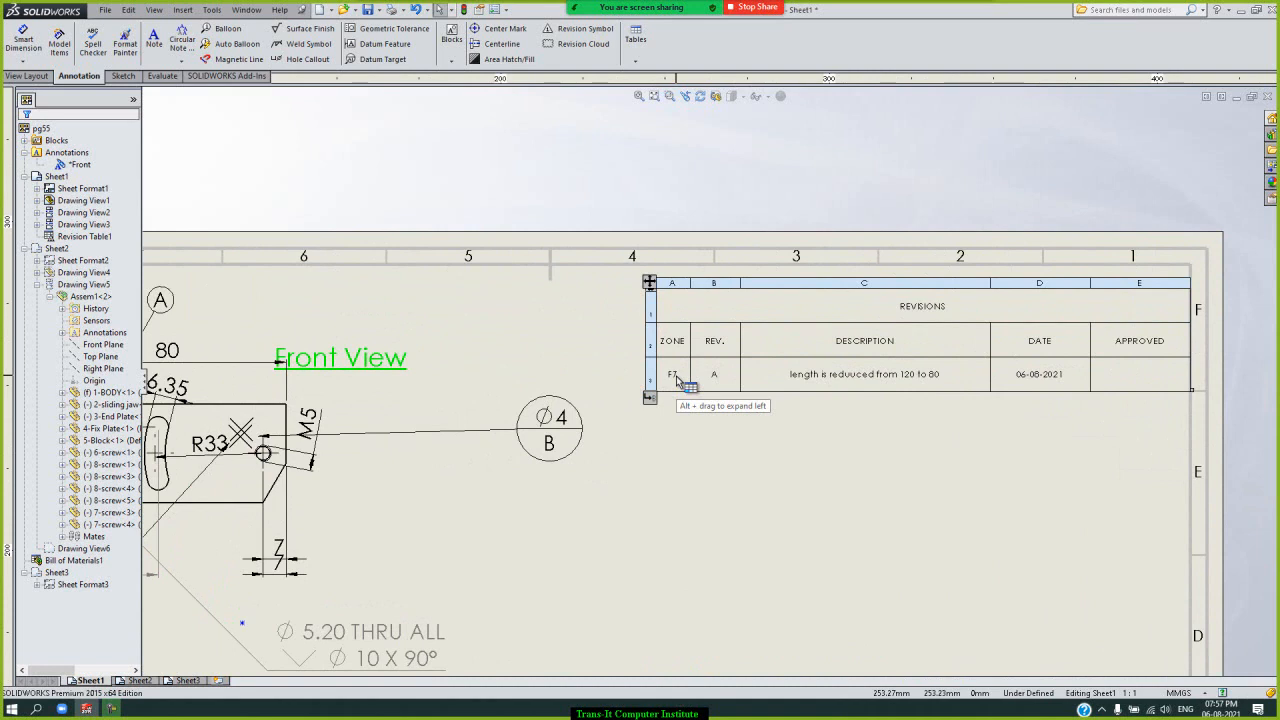
{"action": "scroll", "coordinate": [676, 378], "scroll_direction": "up", "scroll_amount": 3}
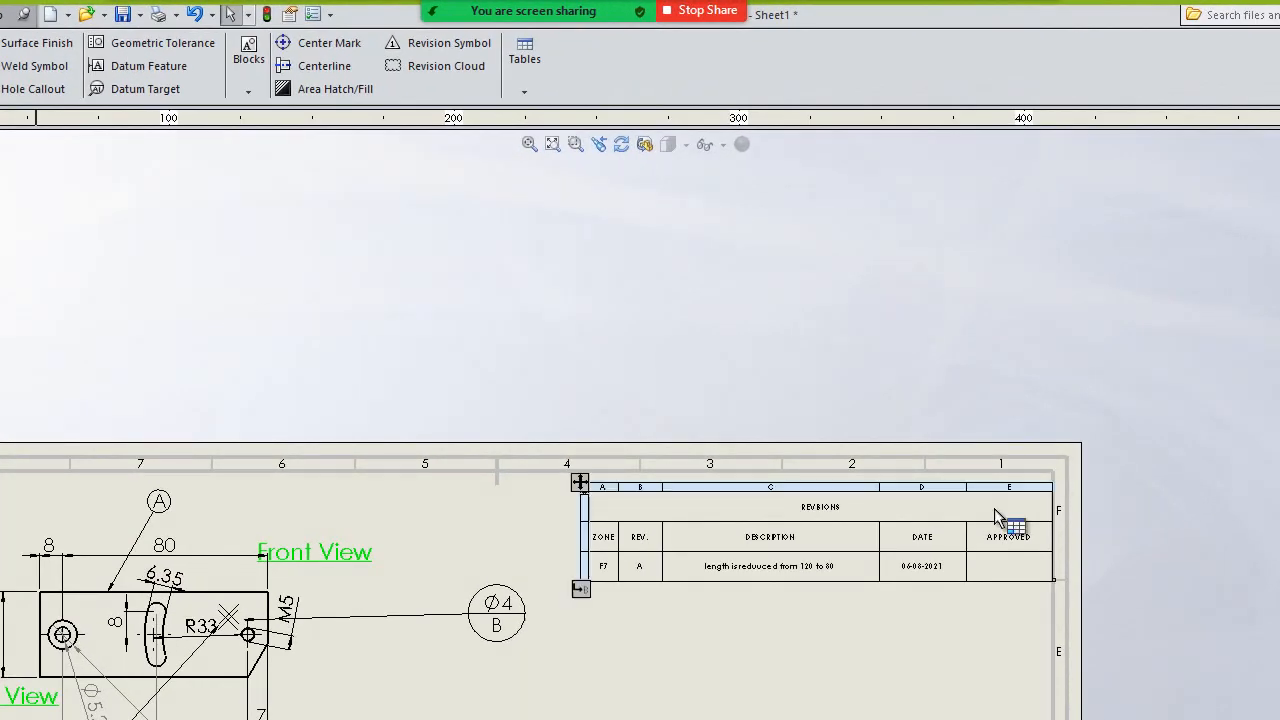
{"action": "left_click", "coordinate": [433, 50]}
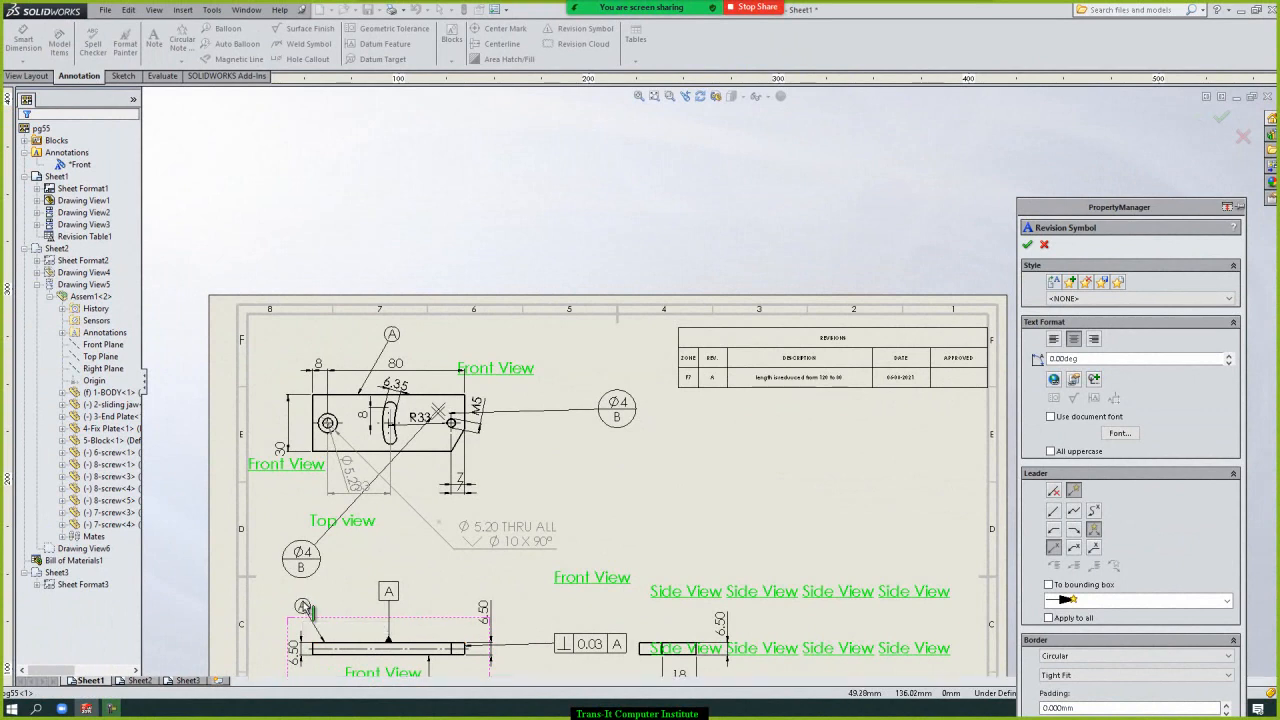
{"action": "left_click", "coordinate": [303, 607]}
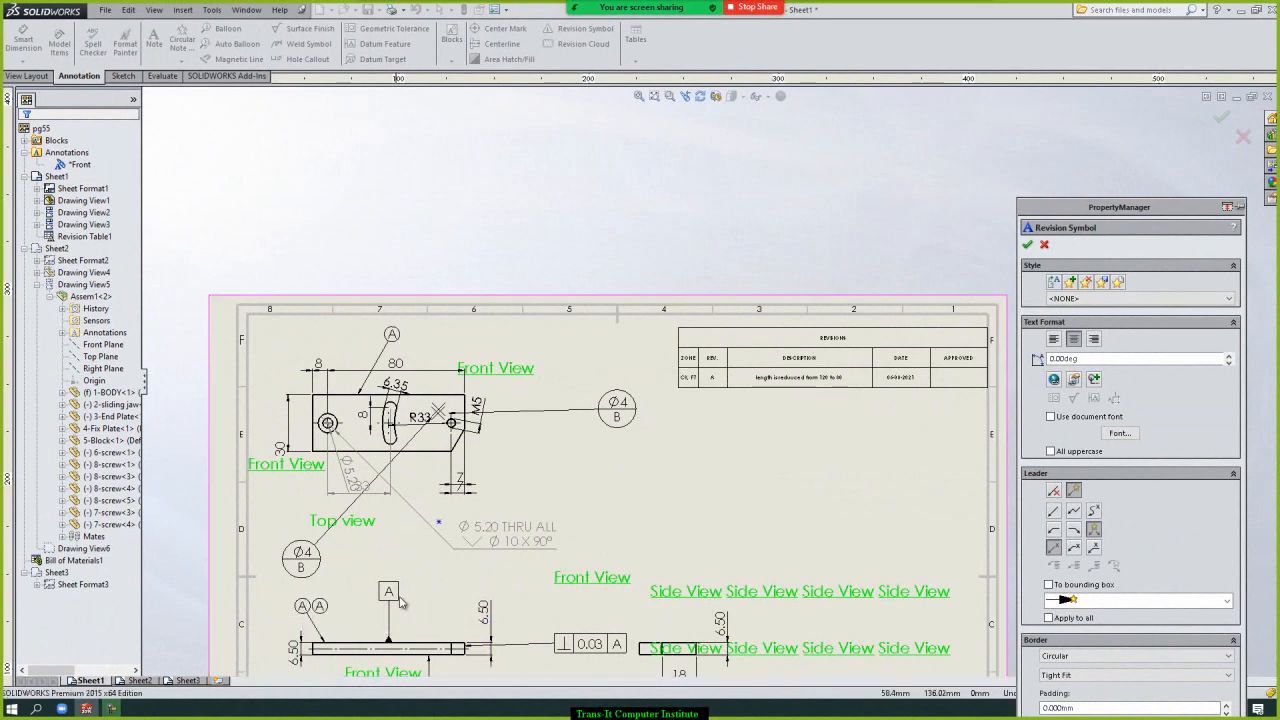
{"action": "left_click", "coordinate": [1027, 245]}
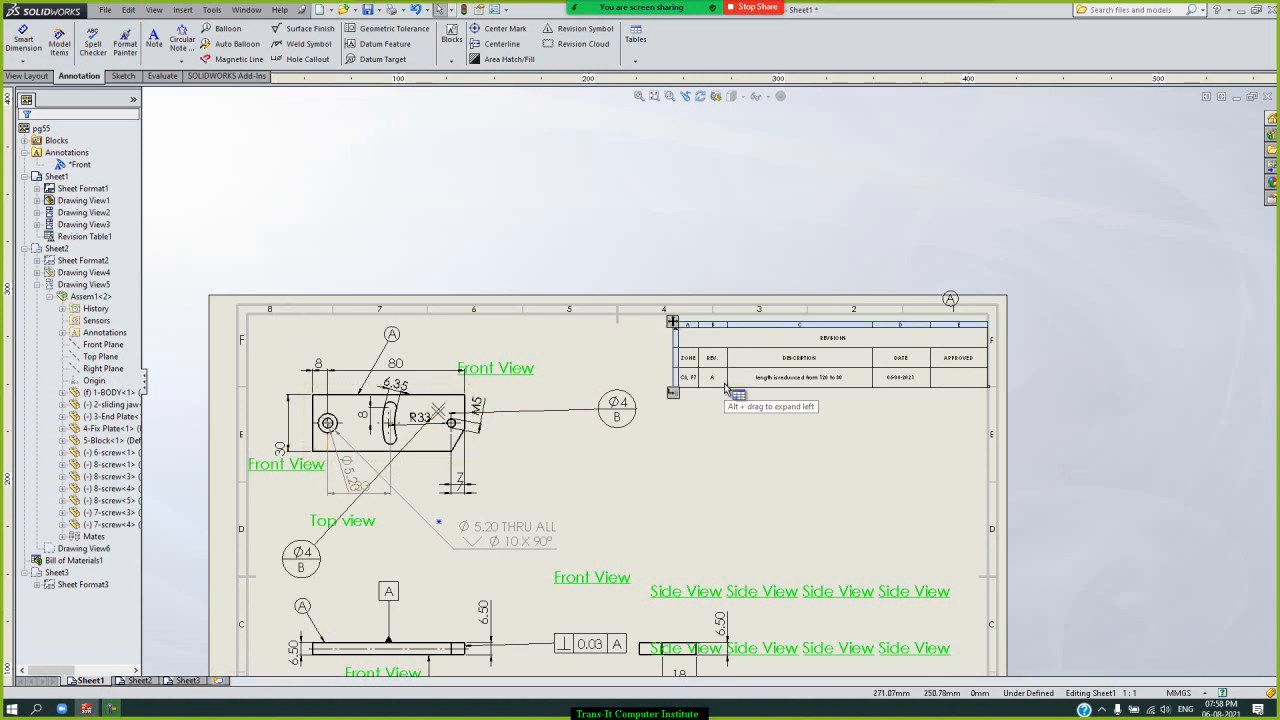
- Delete the stray revision A symbol at the sheet's upper edge above the revision table and rebuild the drawing
{"action": "scroll", "coordinate": [697, 388], "scroll_direction": "down", "scroll_amount": 4}
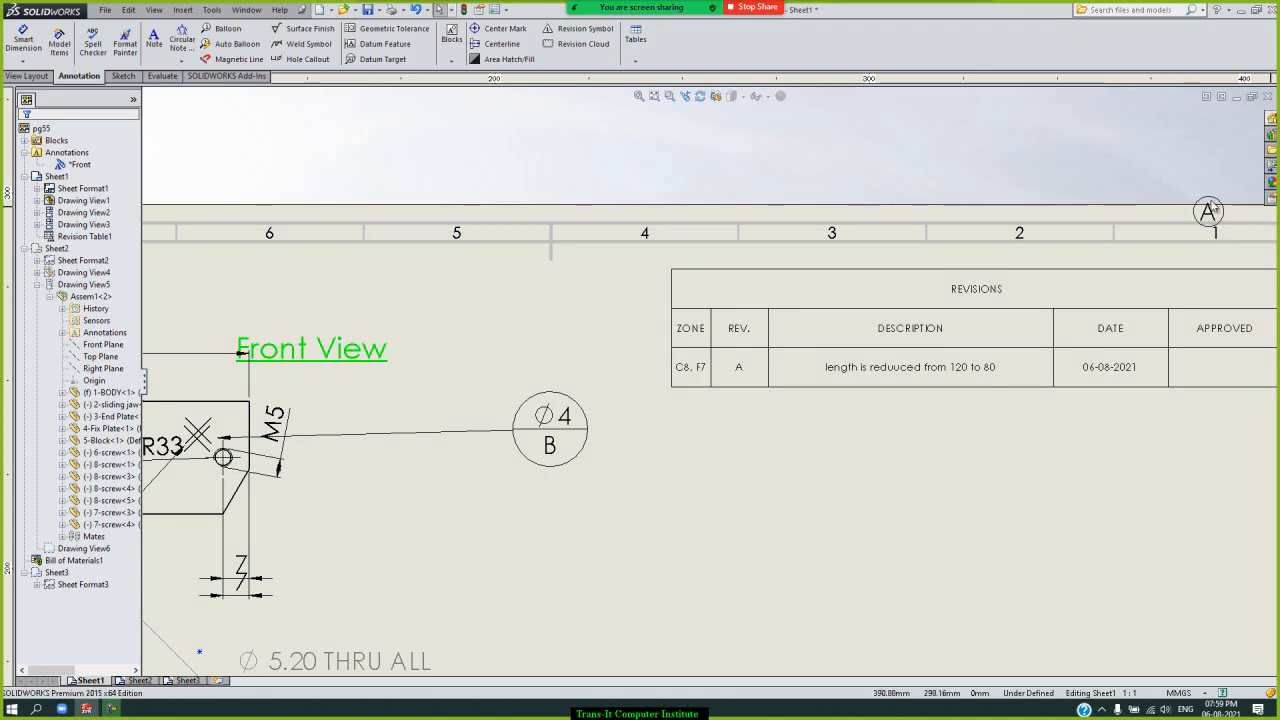
{"action": "left_click", "coordinate": [463, 9]}
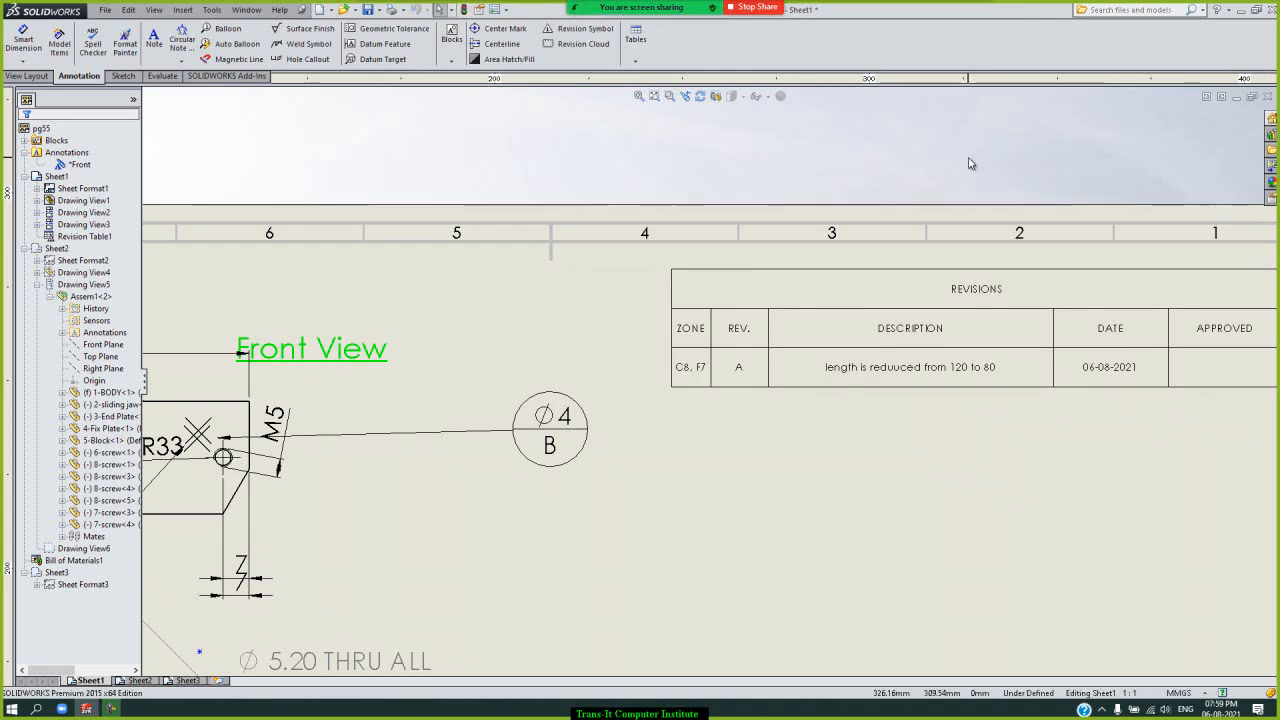
{"action": "key", "text": "z"}
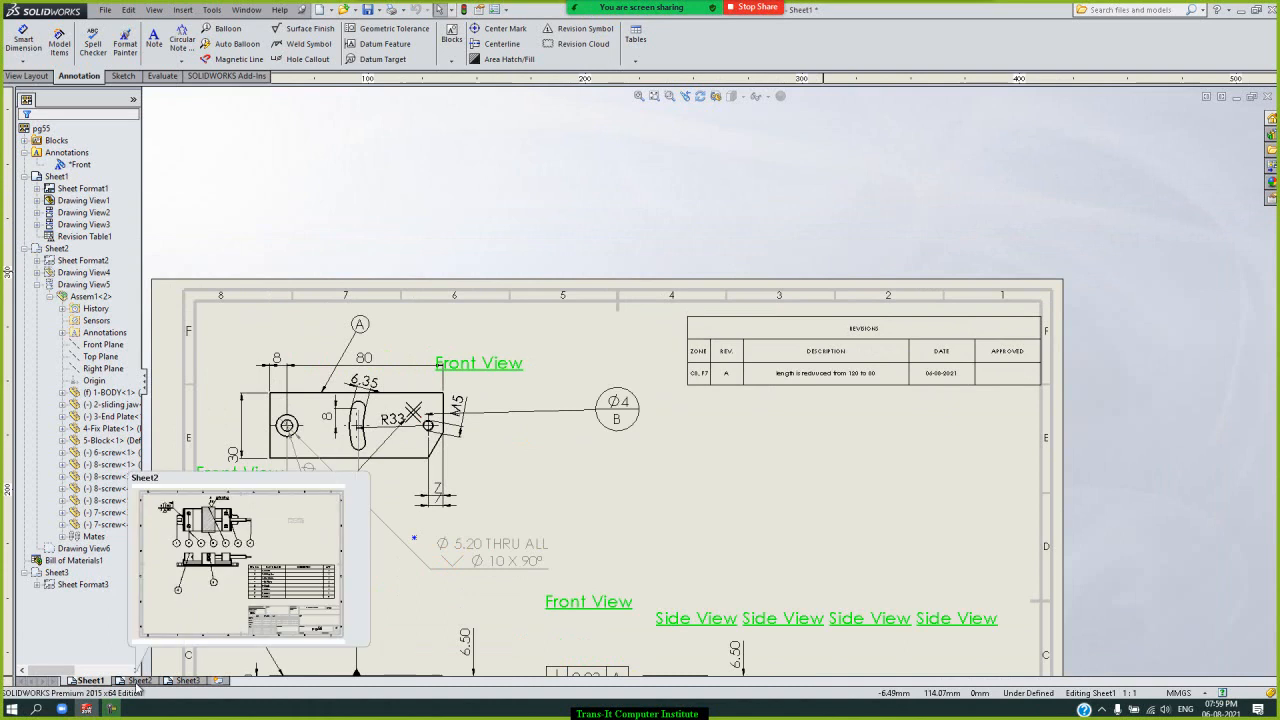
{"action": "left_click", "coordinate": [577, 45]}
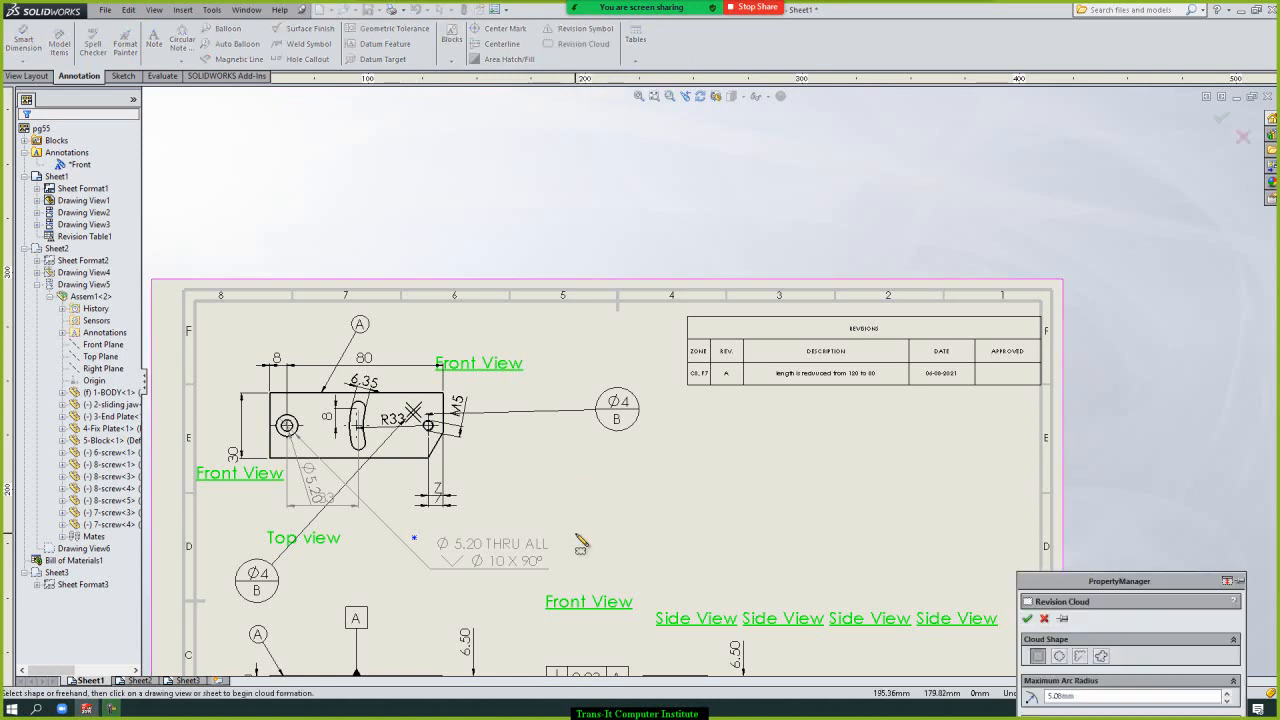
{"action": "scroll", "coordinate": [598, 492], "scroll_direction": "down", "scroll_amount": 3}
{"action": "scroll", "coordinate": [712, 655], "scroll_direction": "down", "scroll_amount": 5}
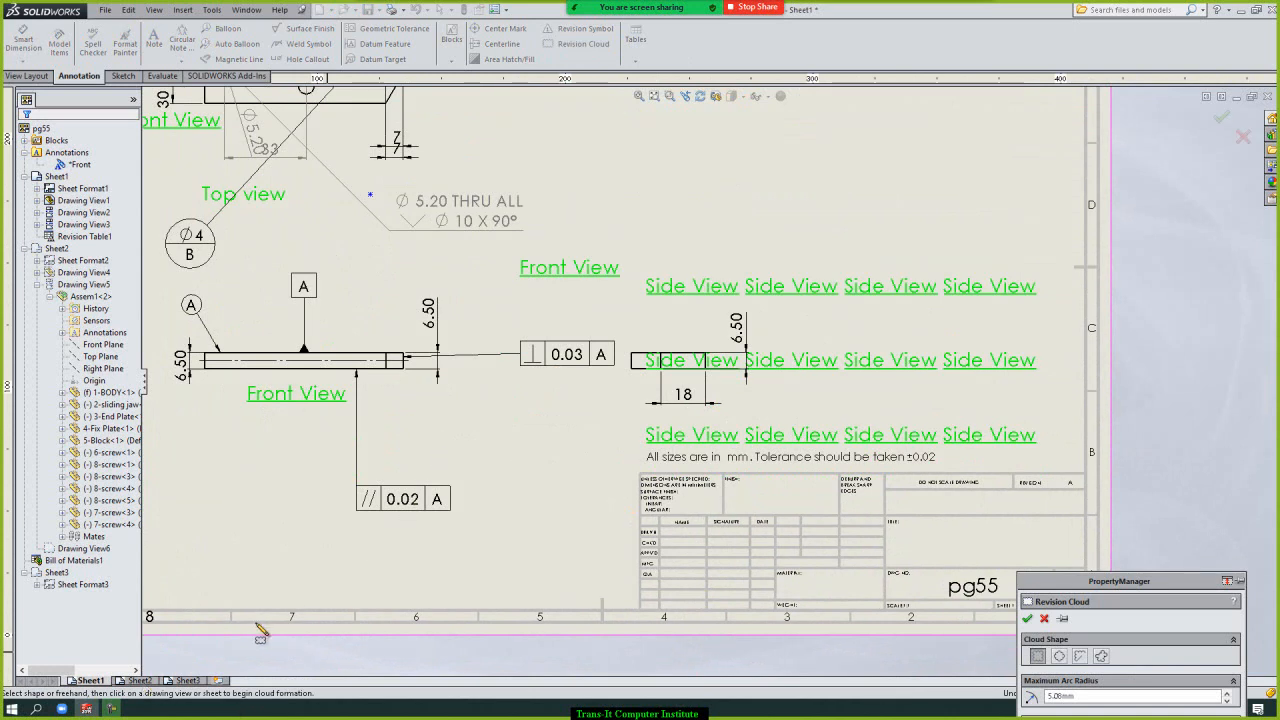
{"action": "left_click", "coordinate": [1045, 619]}
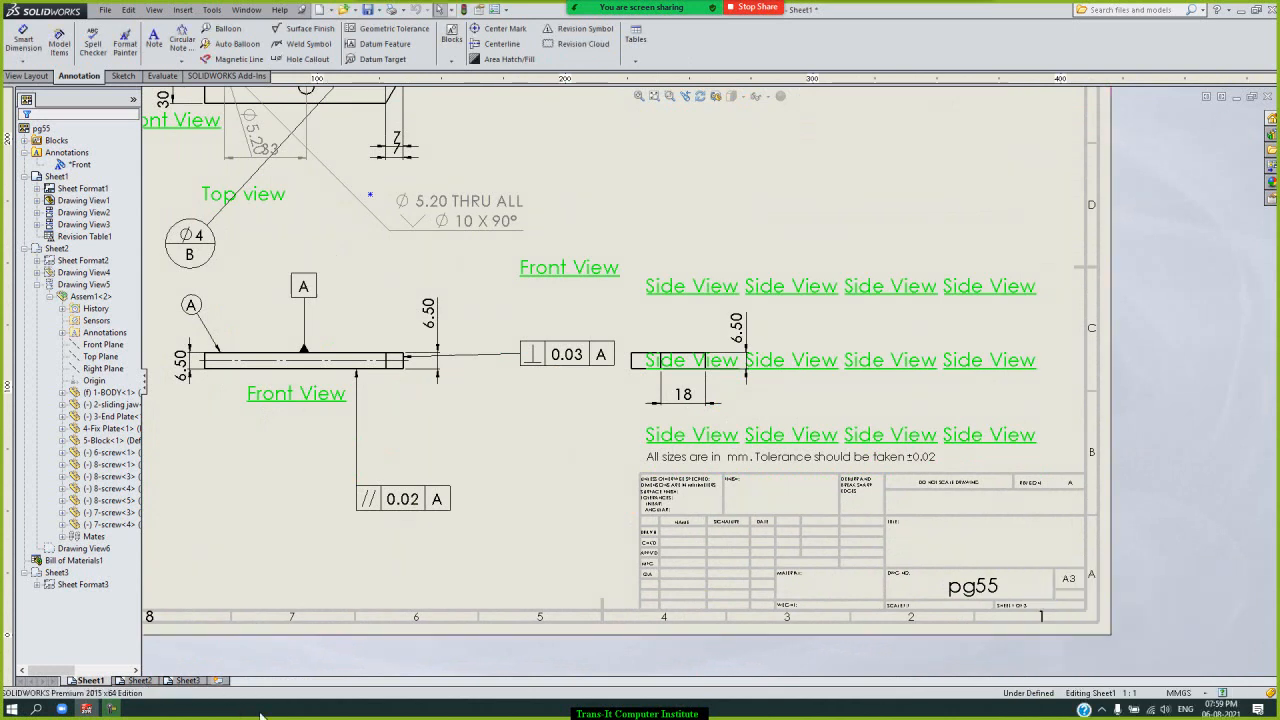
- On Sheet2, draw a rectangular revision cloud with a 5.08 mm maximum arc radius over the left end of the lower assembly view
{"action": "left_click", "coordinate": [139, 680]}
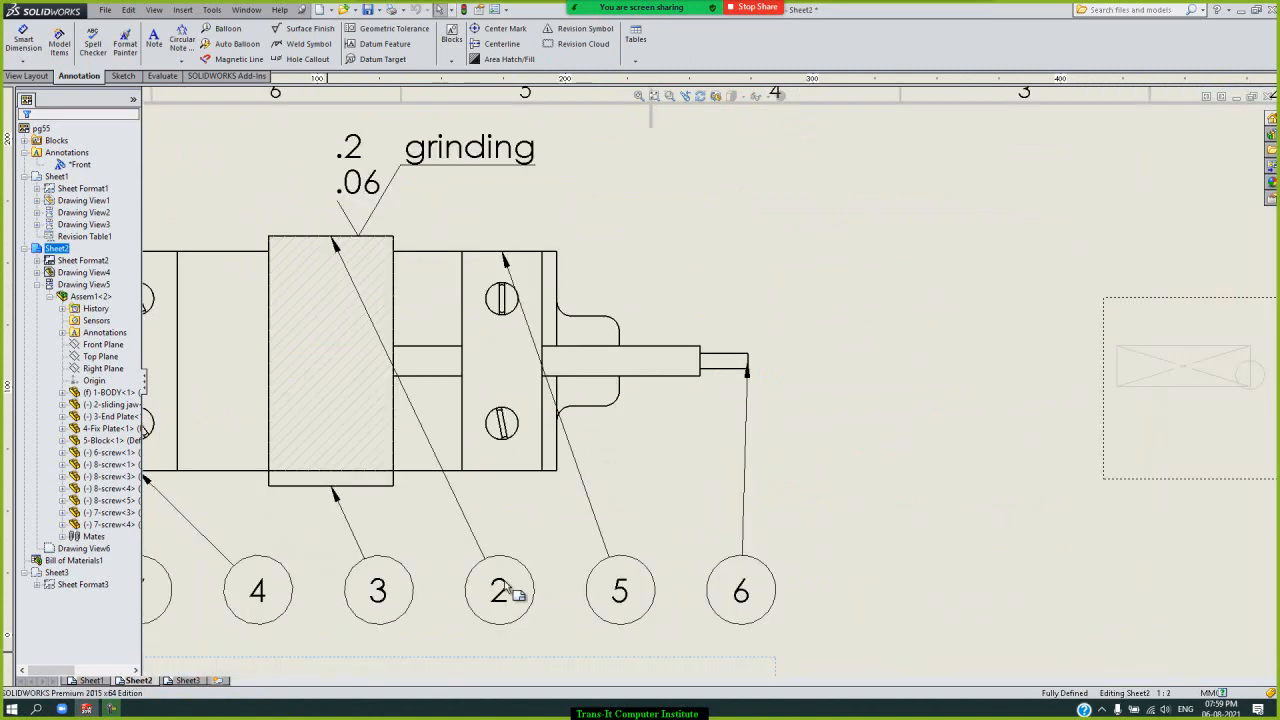
{"action": "scroll", "coordinate": [735, 375], "scroll_direction": "up", "scroll_amount": 3}
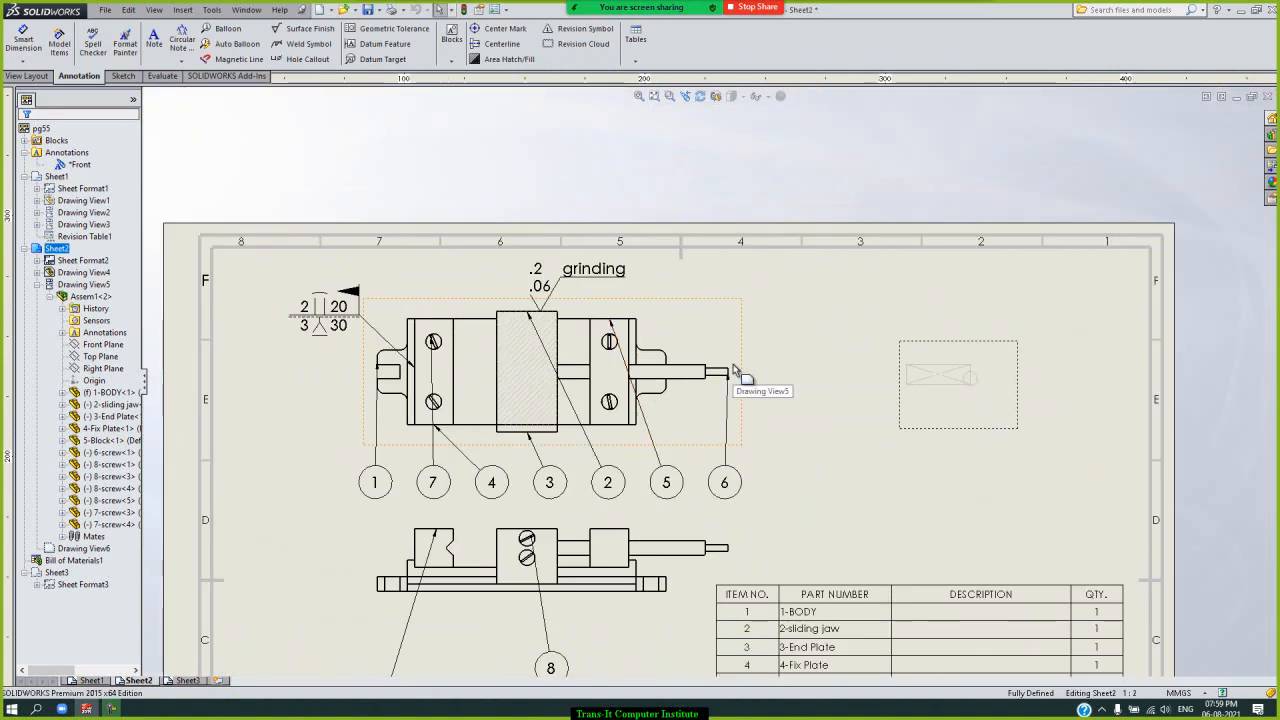
{"action": "left_click", "coordinate": [575, 43]}
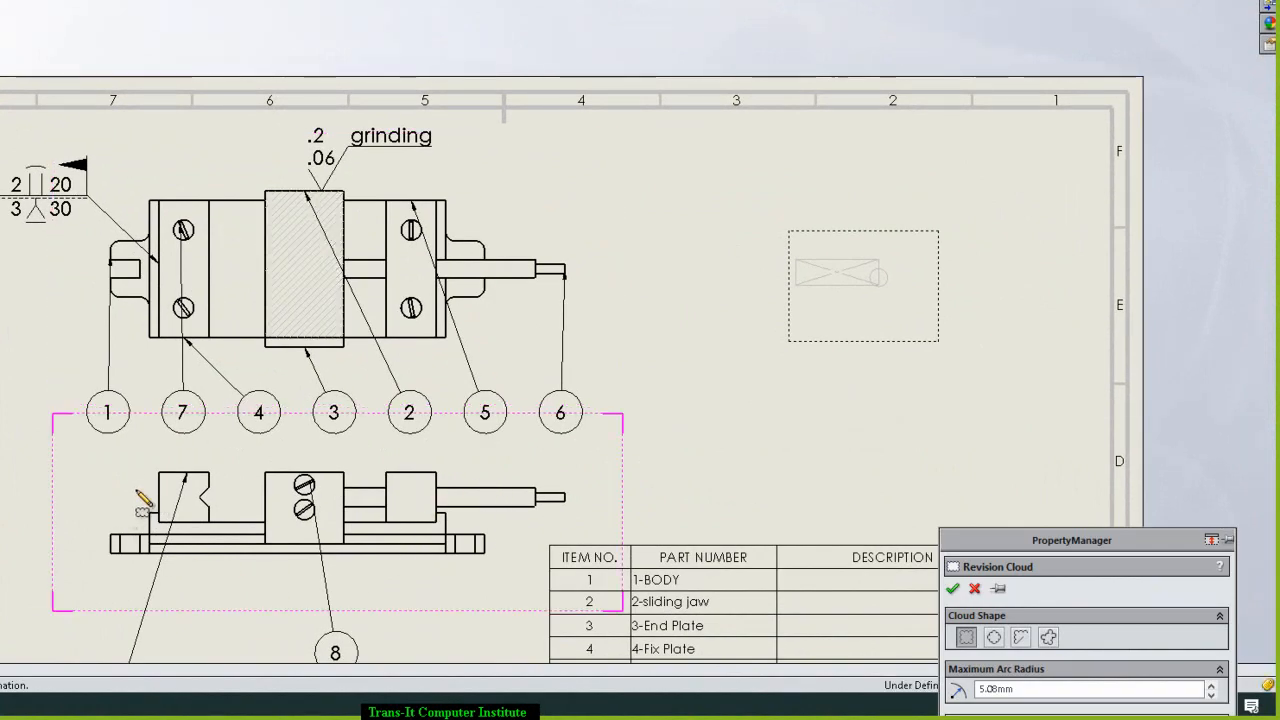
{"action": "left_click_drag", "start_coordinate": [1105, 542], "coordinate": [918, 55]}
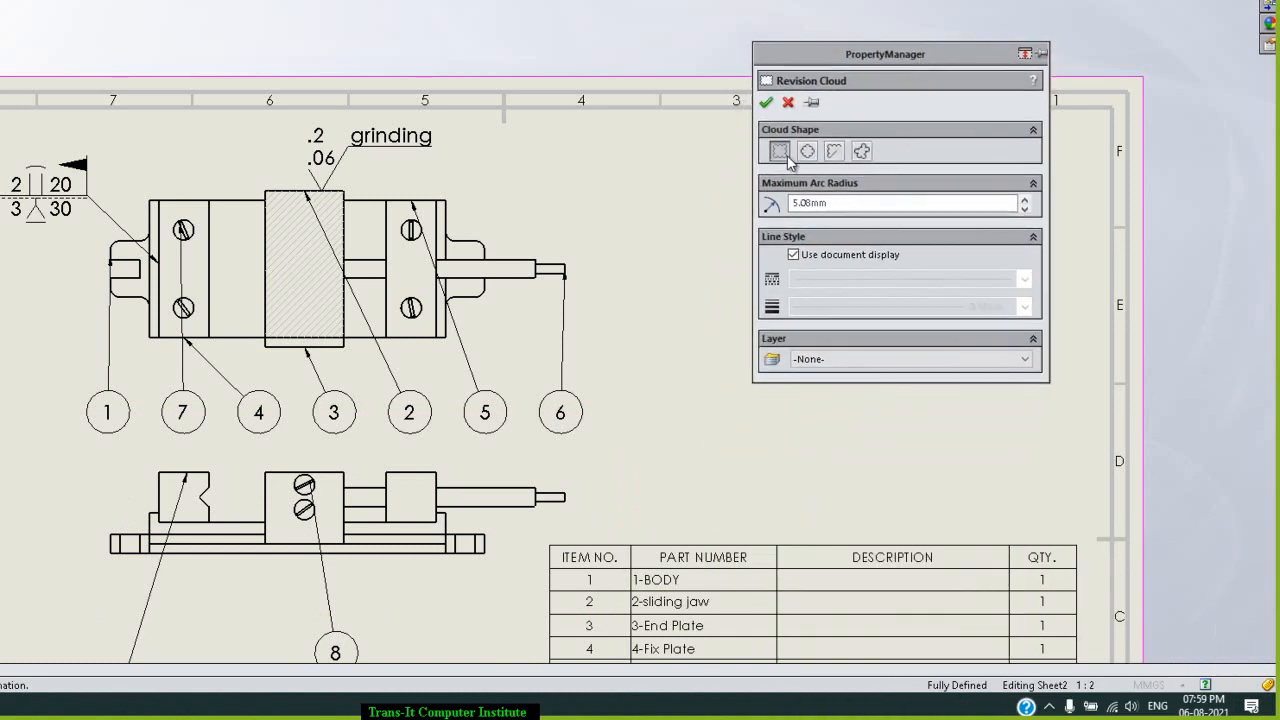
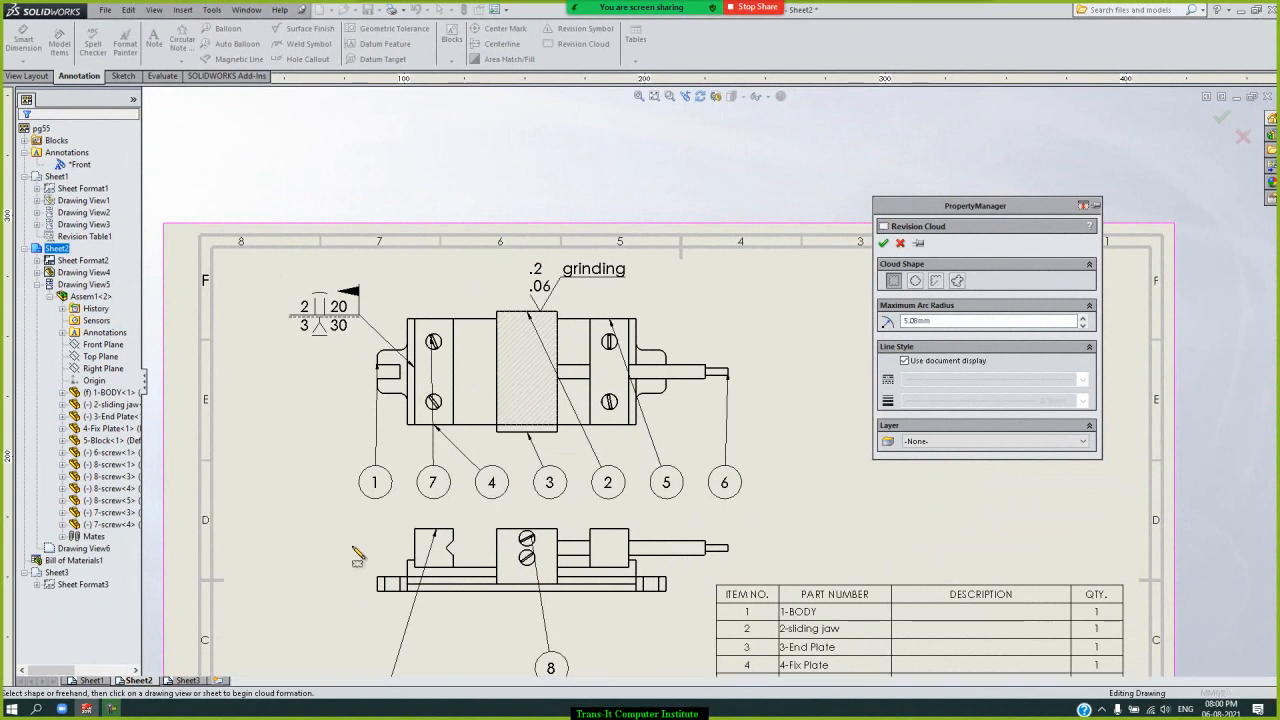
{"action": "left_click", "coordinate": [405, 532]}
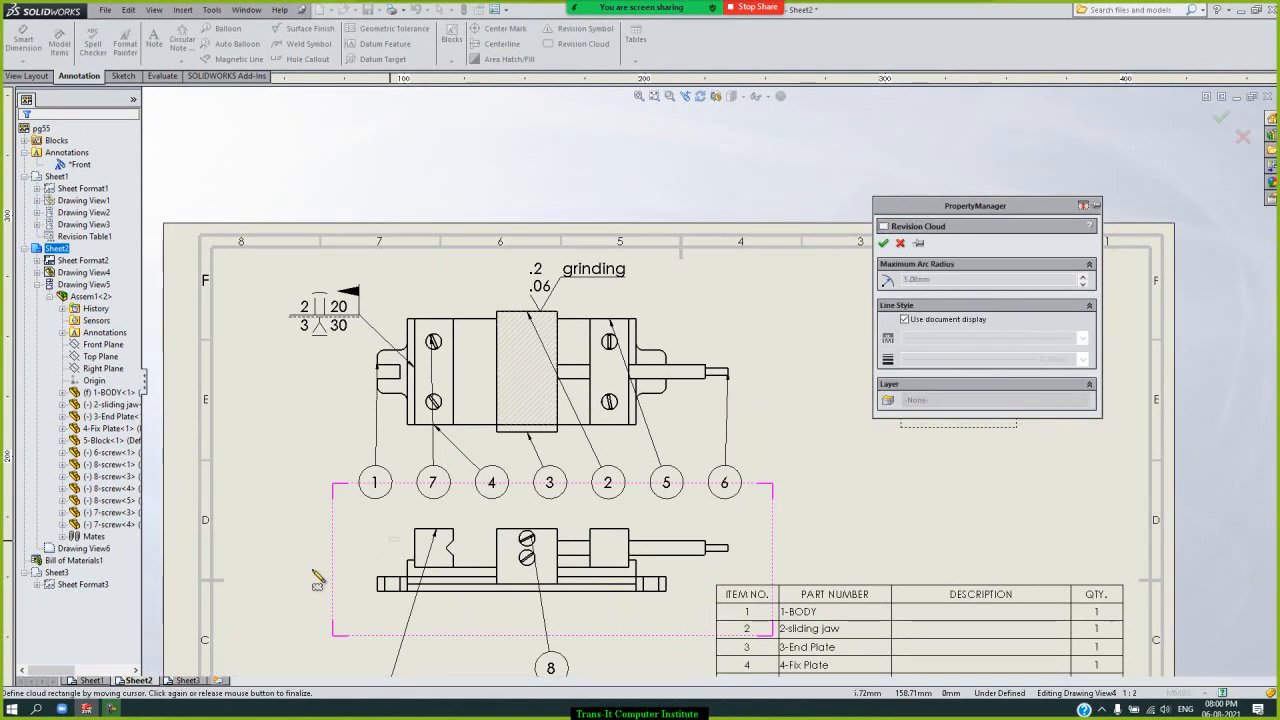
{"action": "left_click", "coordinate": [271, 608]}
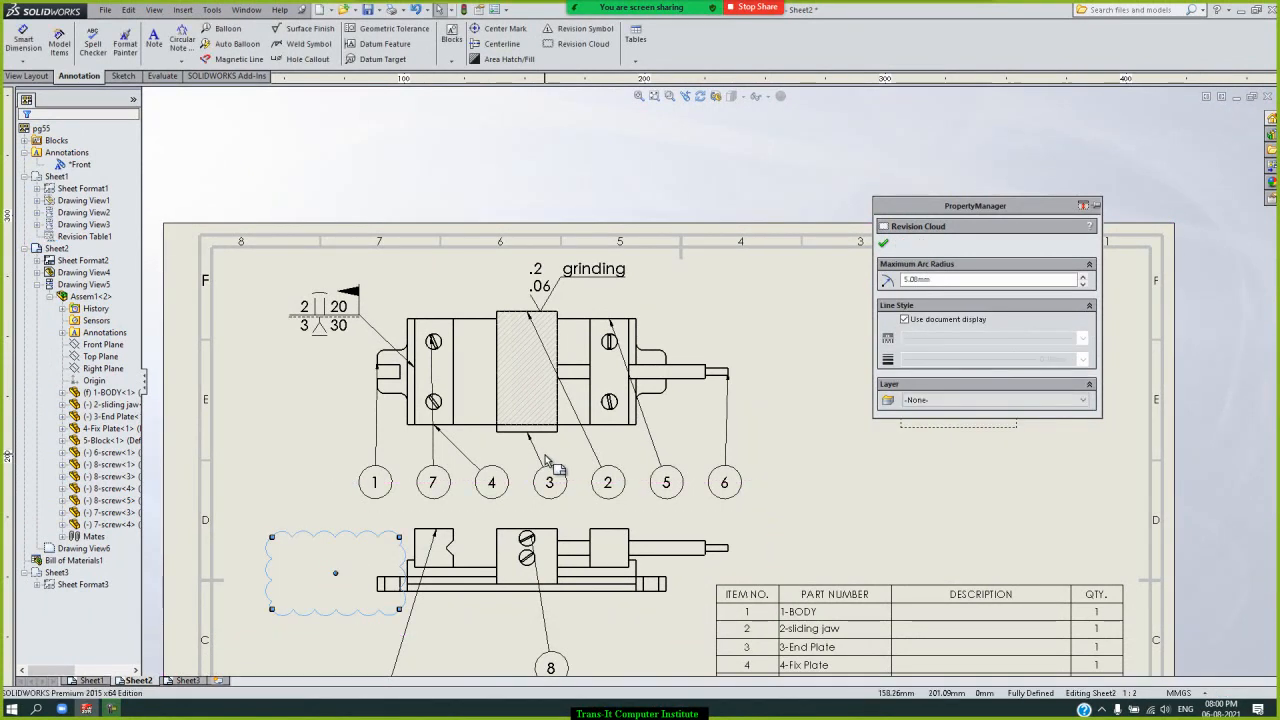
{"action": "left_click", "coordinate": [883, 244]}
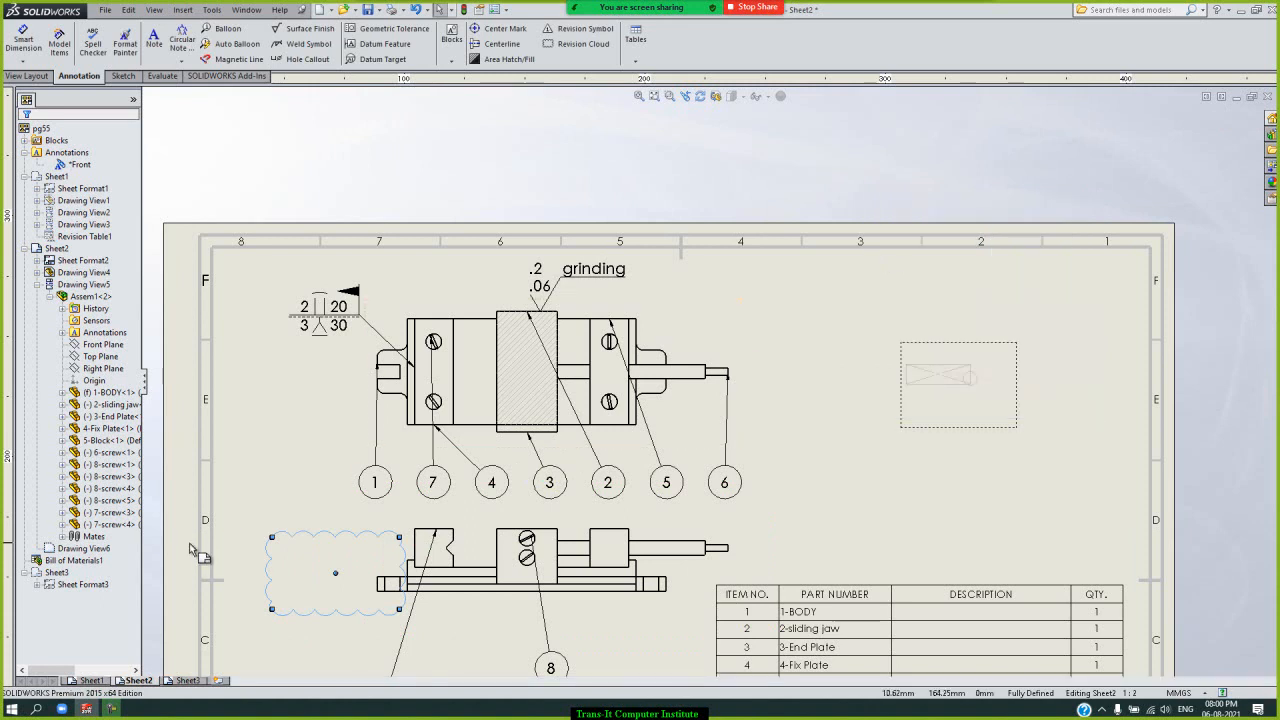
- Place a note without a leader reading "end of table" inside the revision cloud on Sheet2
{"action": "double_click", "coordinate": [305, 566]}
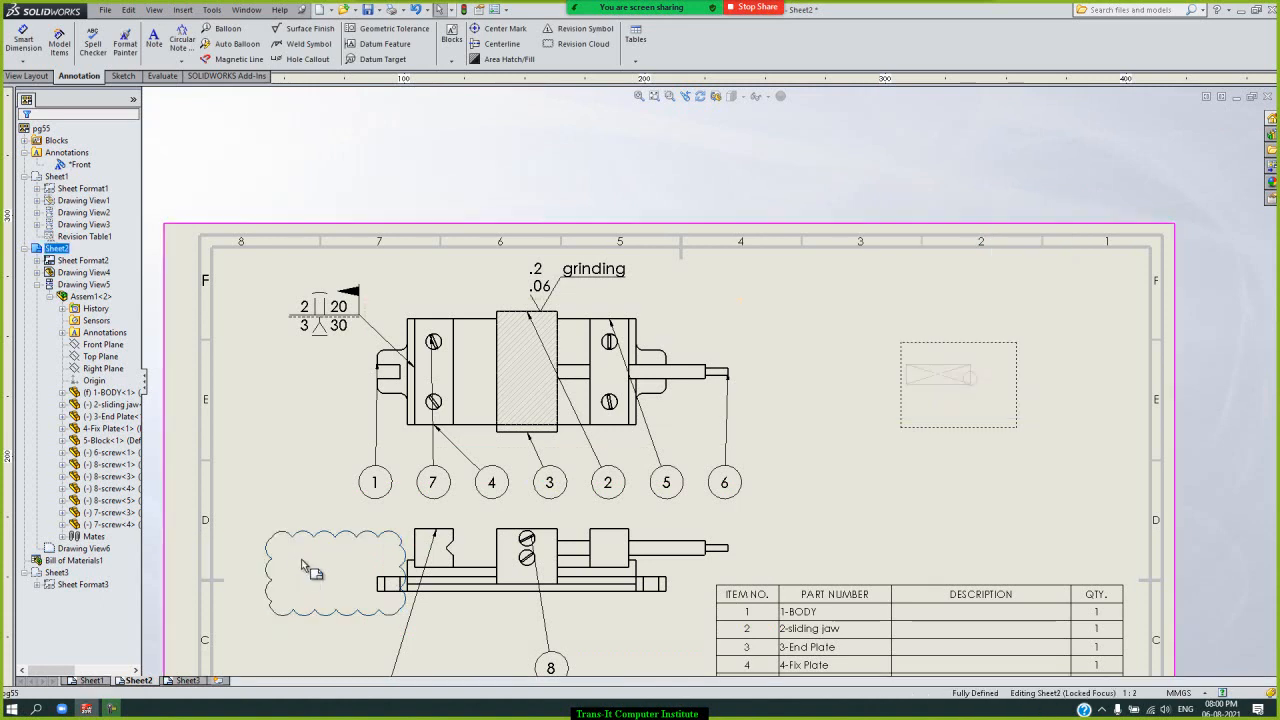
{"action": "double_click", "coordinate": [309, 565]}
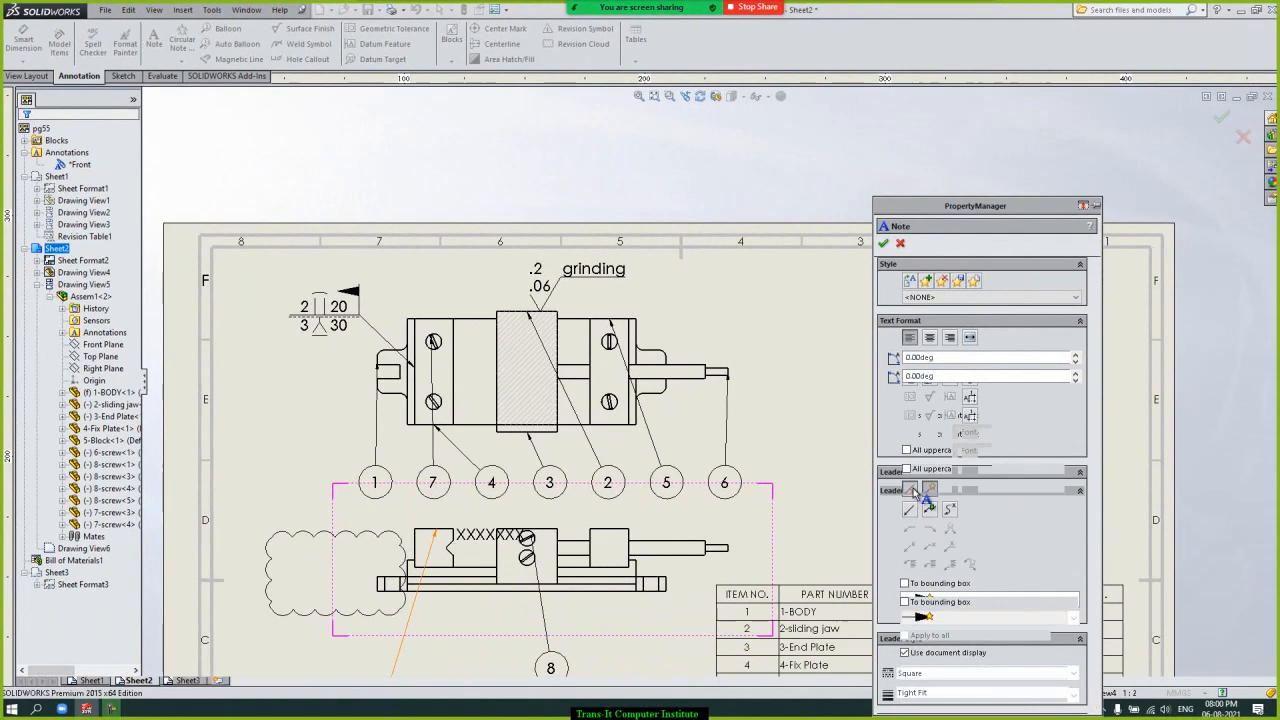
{"action": "left_click", "coordinate": [288, 561]}
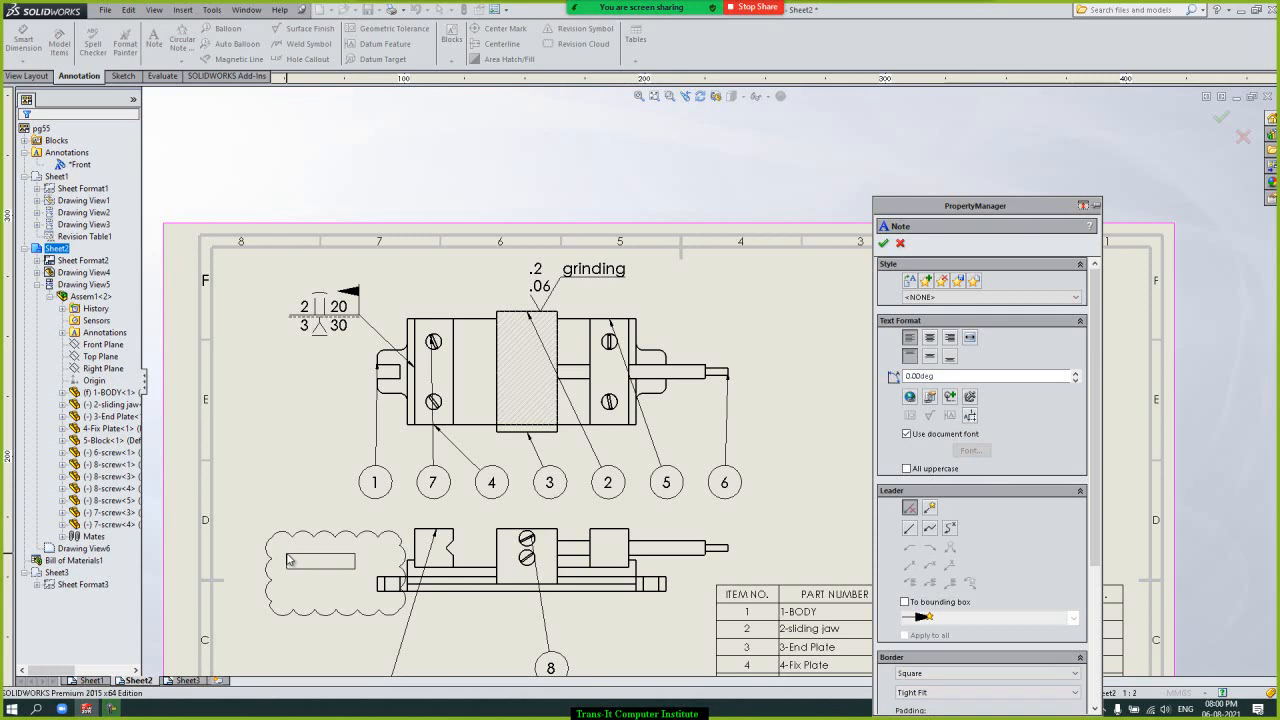
{"action": "left_click", "coordinate": [288, 561]}
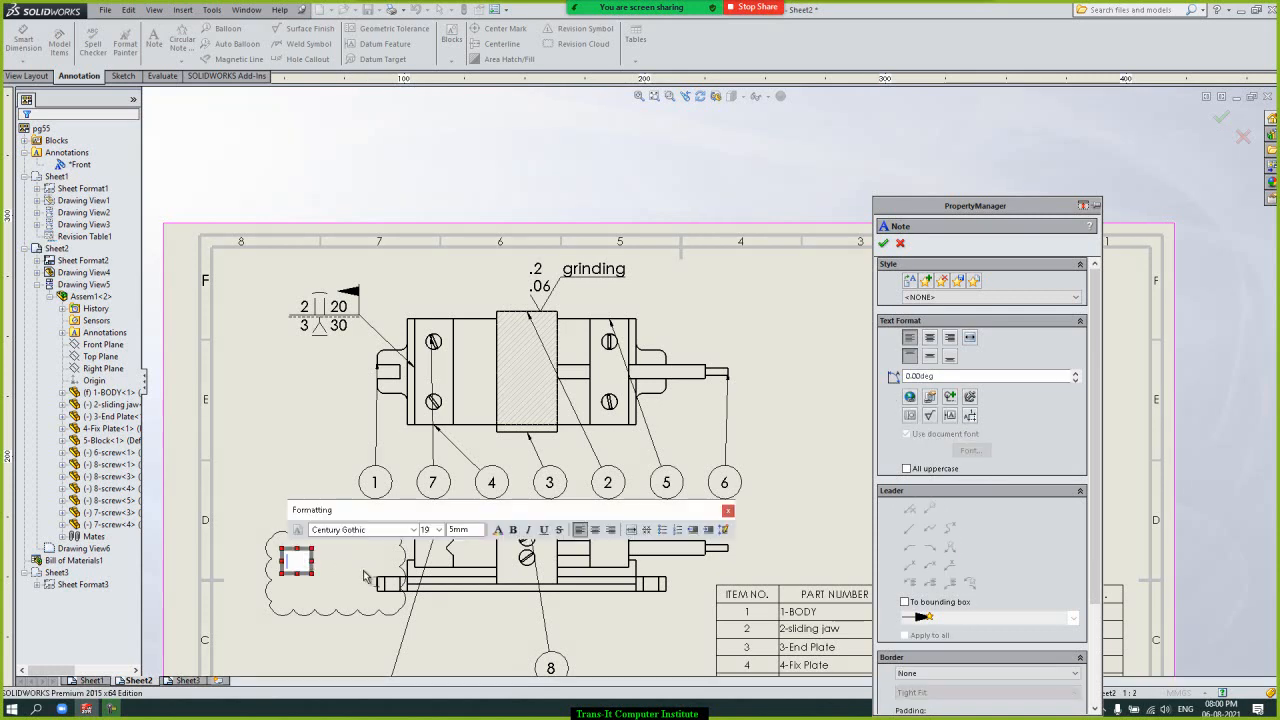
{"action": "type", "text": "end of table"}
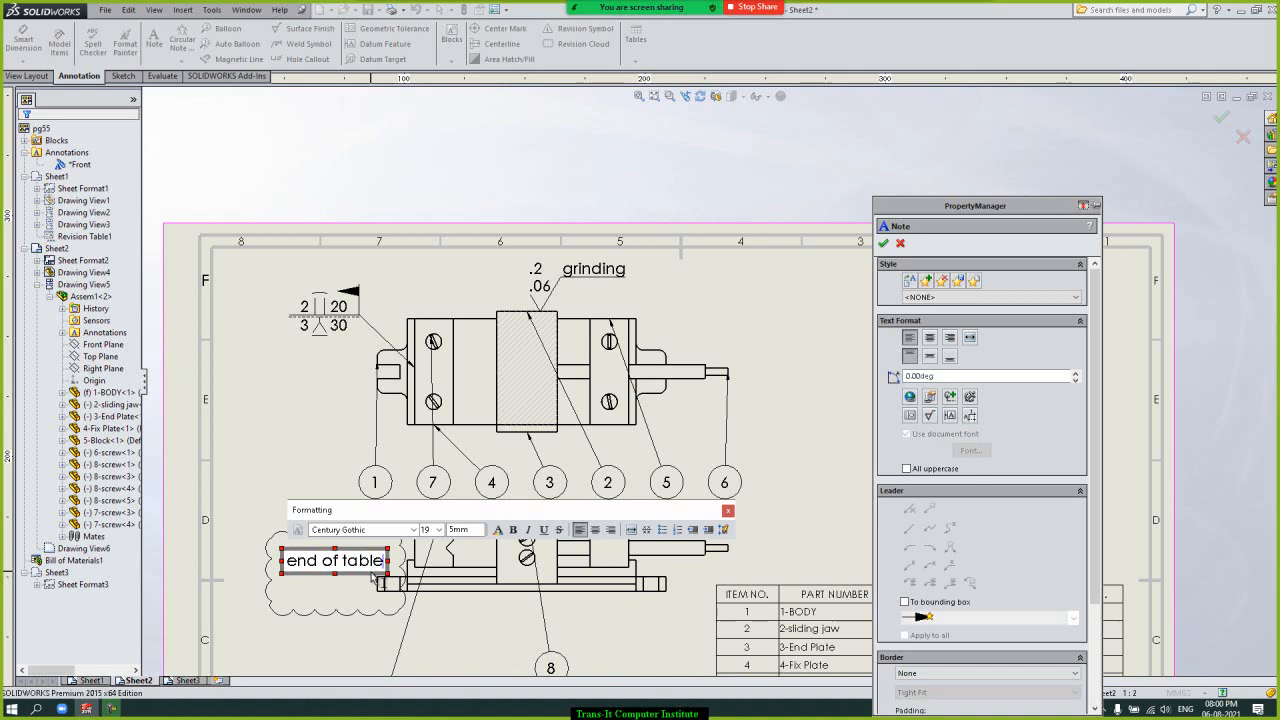
{"action": "left_click", "coordinate": [883, 243]}
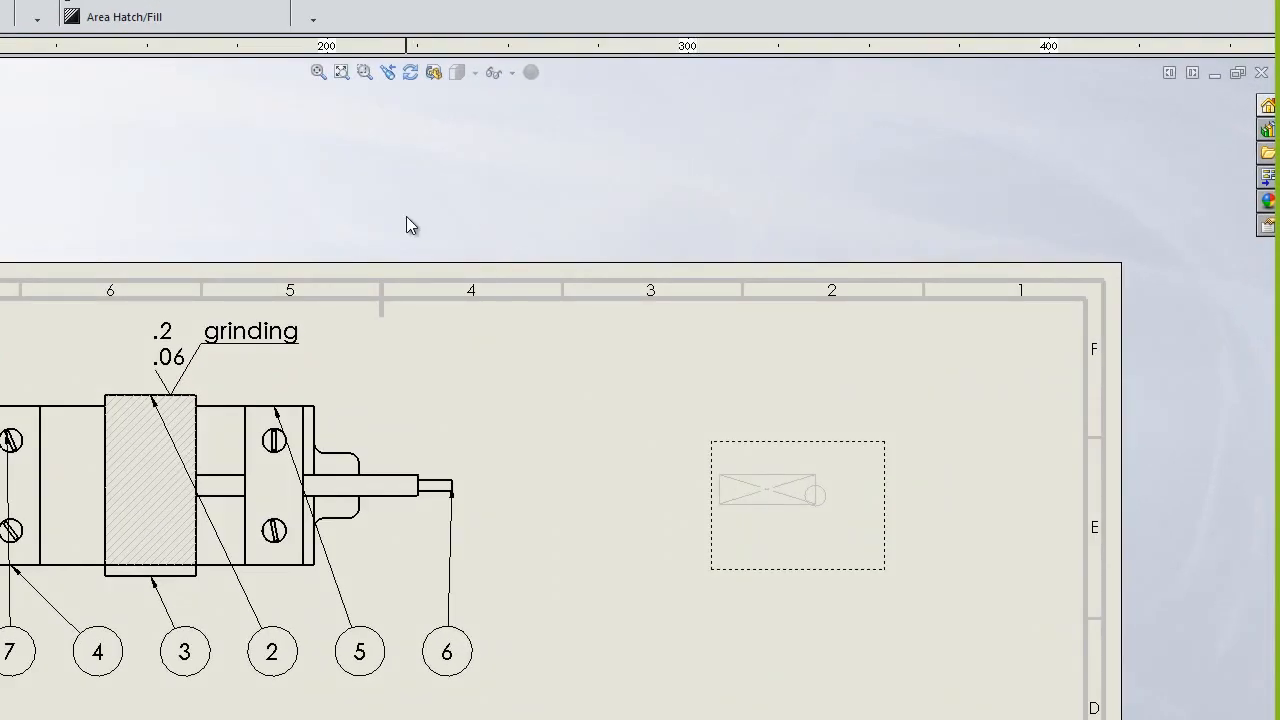
- Draw an irregular polygon revision cloud with a 5.08 mm maximum arc radius across the lower assembly view, between the notched block and the sliding jaw
{"action": "left_click", "coordinate": [193, 9]}
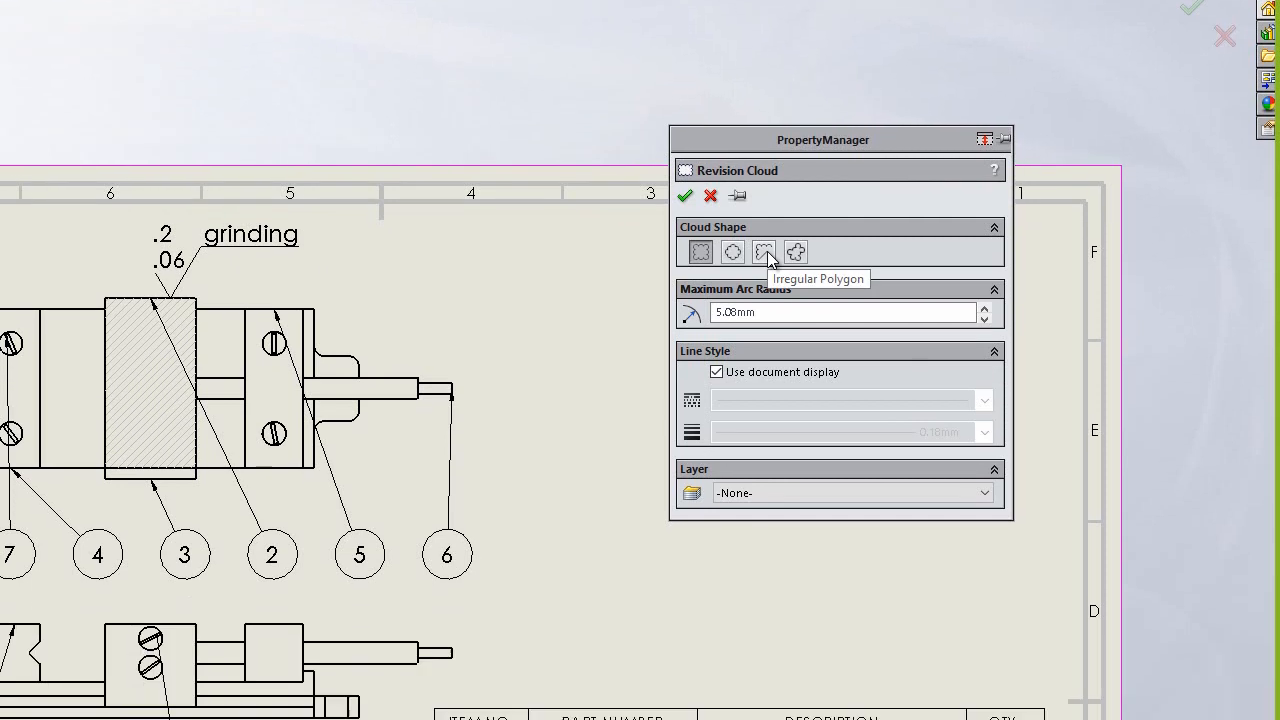
{"action": "left_click", "coordinate": [767, 97]}
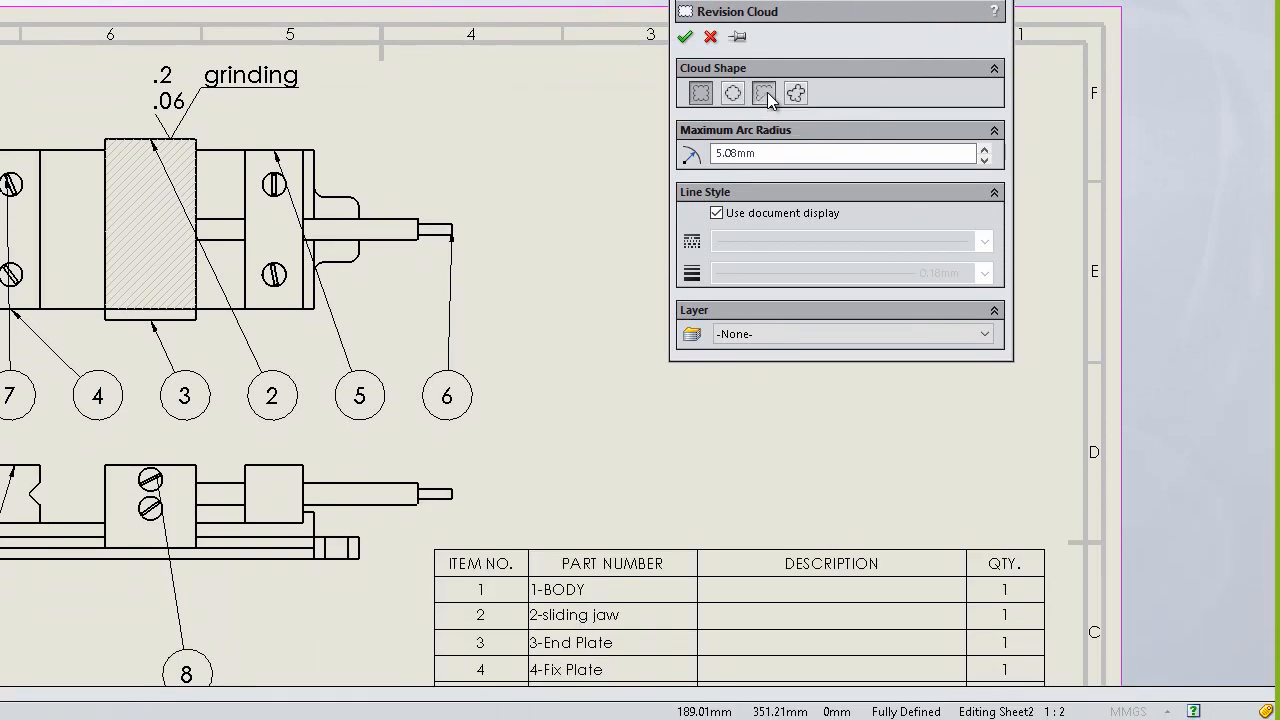
{"action": "left_click", "coordinate": [72, 486]}
{"action": "left_click", "coordinate": [130, 614]}
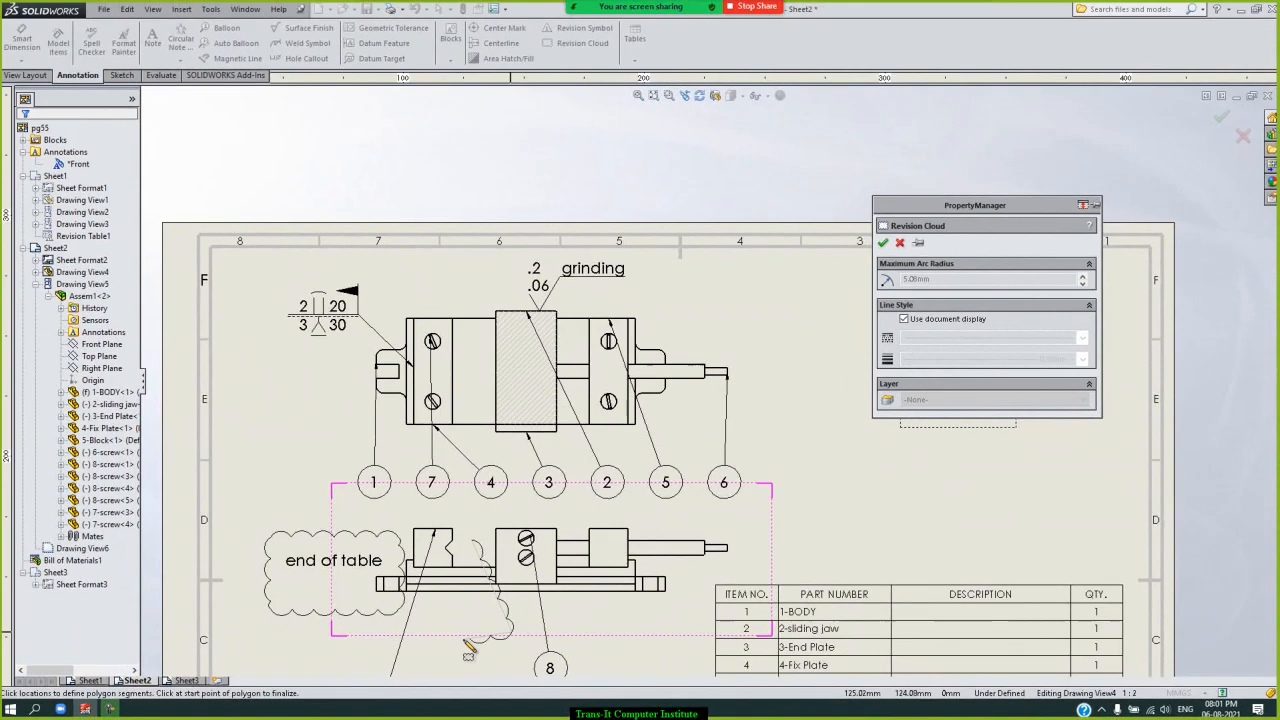
{"action": "left_click", "coordinate": [421, 639]}
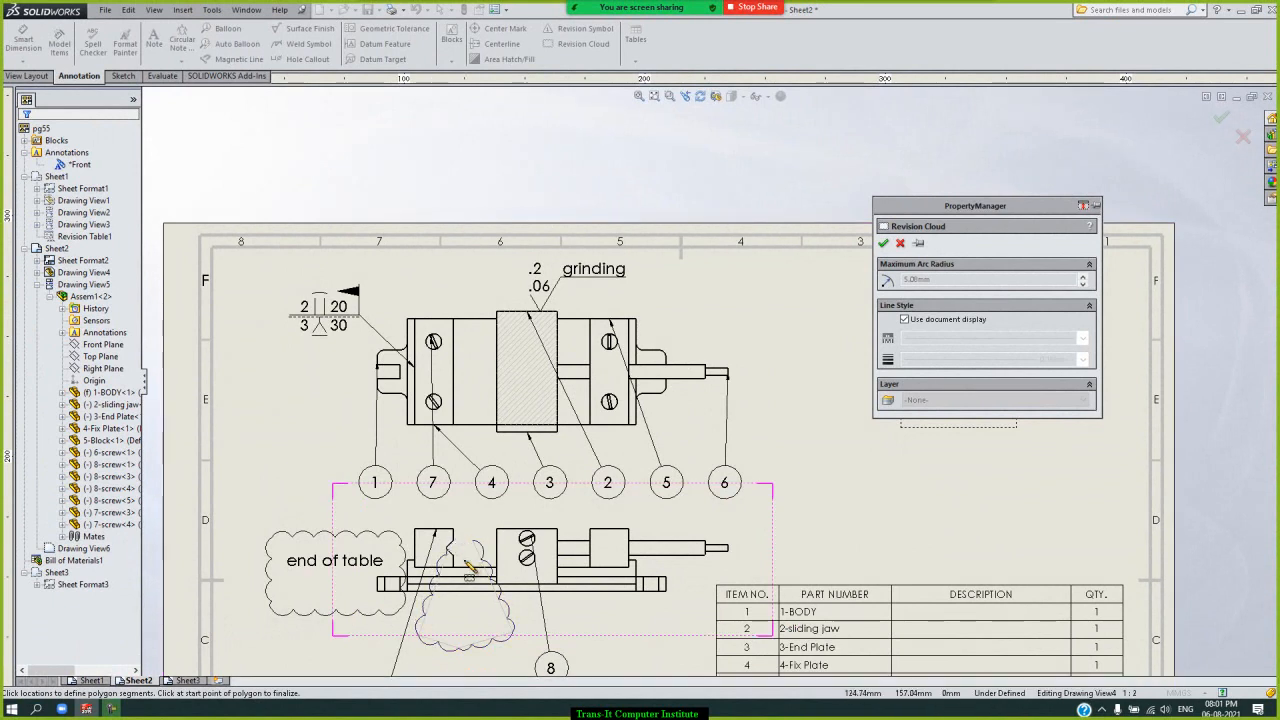
{"action": "scroll", "coordinate": [475, 560], "scroll_direction": "up", "scroll_amount": 3}
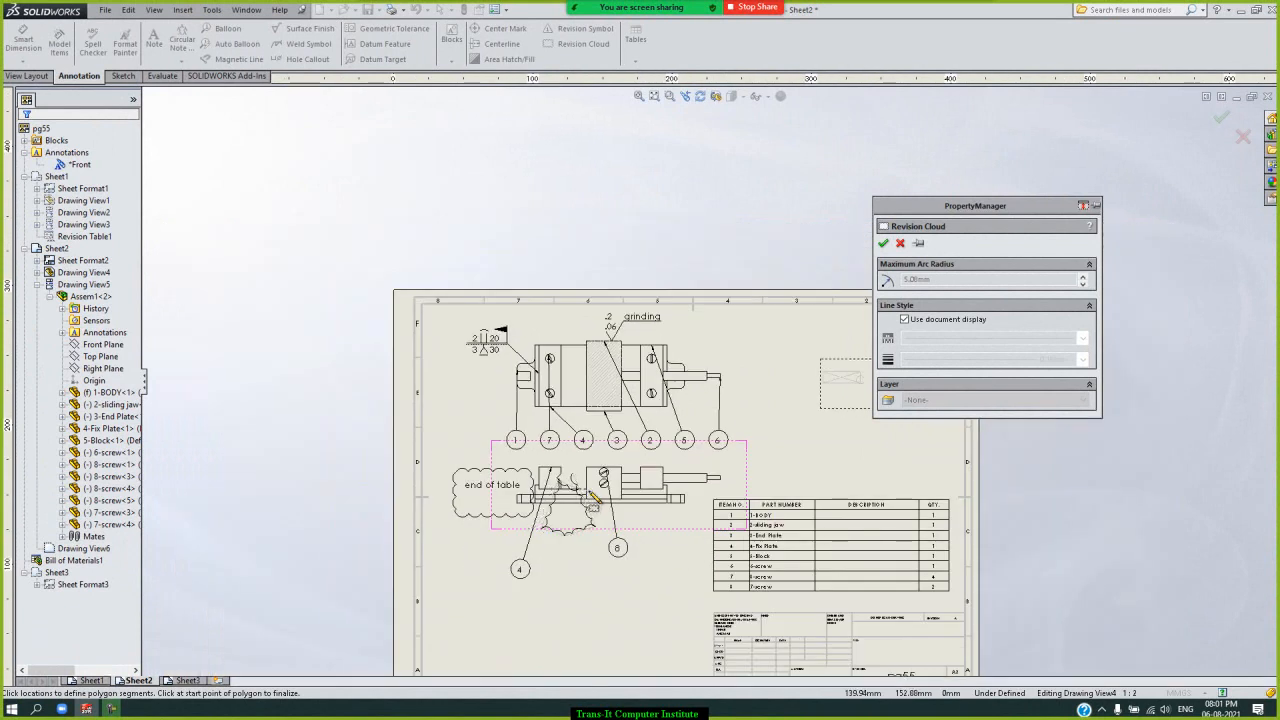
{"action": "scroll", "coordinate": [594, 502], "scroll_direction": "down", "scroll_amount": 4}
{"action": "scroll", "coordinate": [560, 450], "scroll_direction": "down", "scroll_amount": 4}
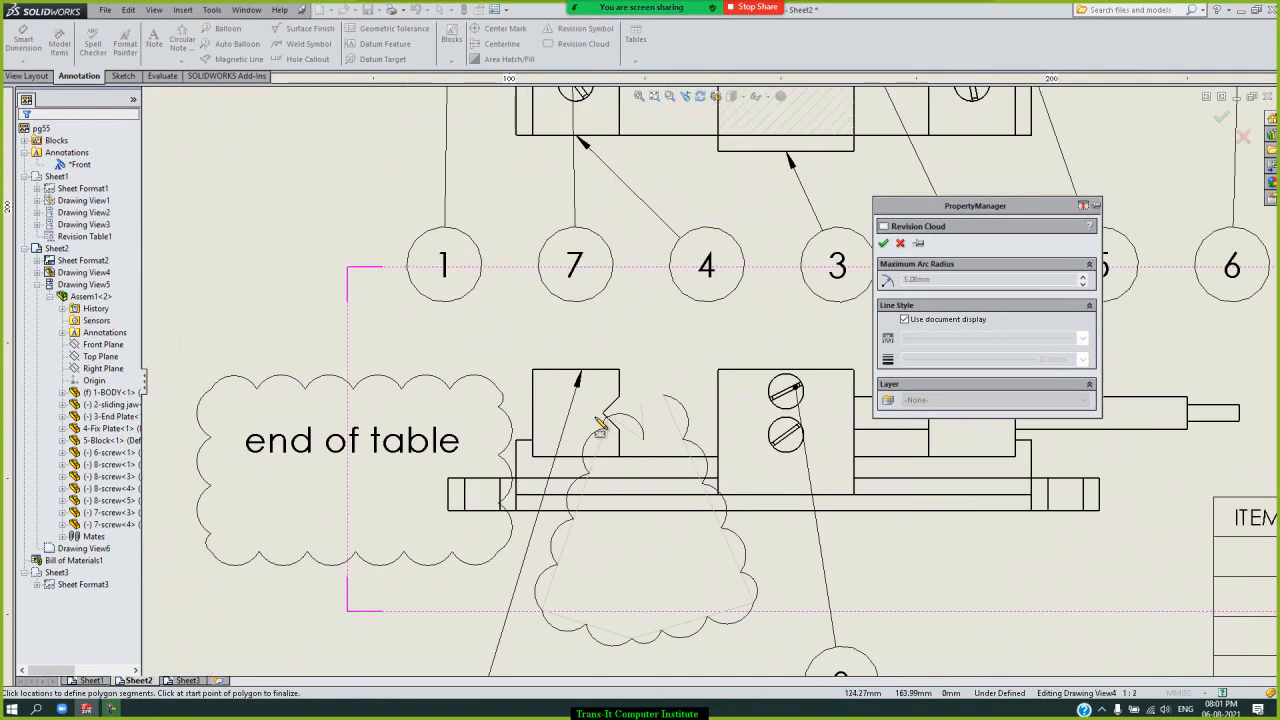
{"action": "left_click", "coordinate": [664, 398]}
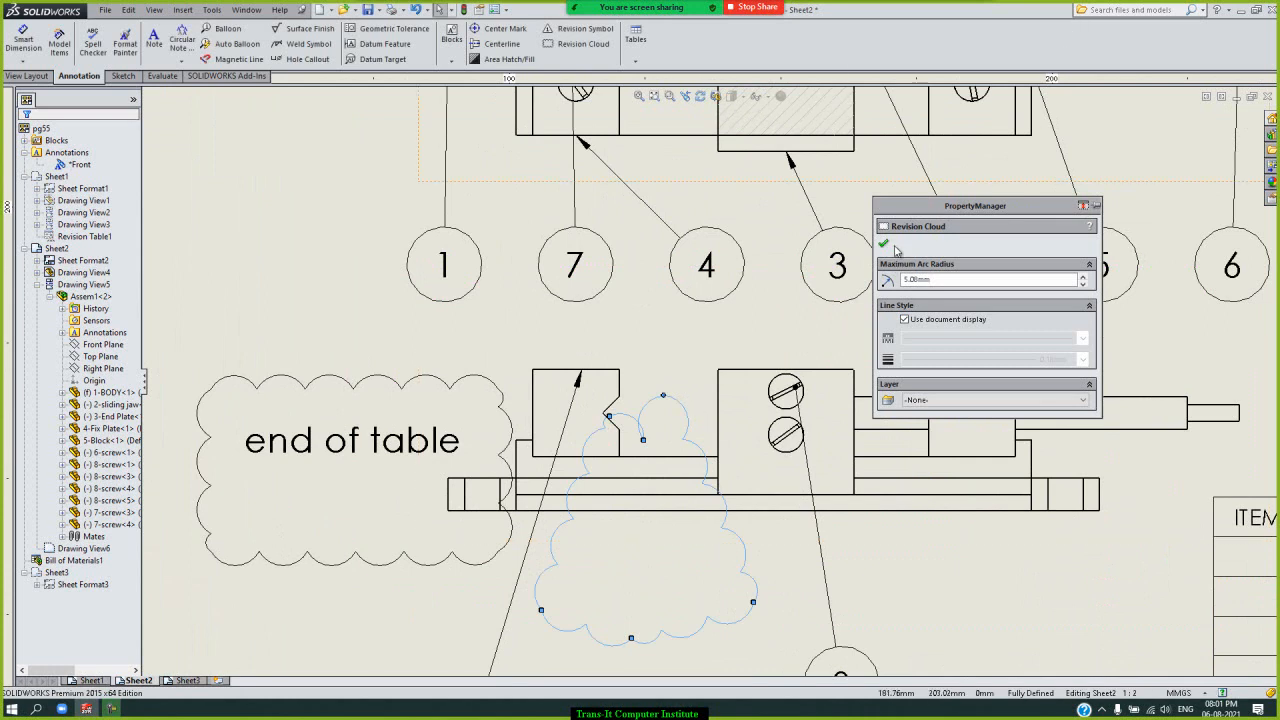
{"action": "left_click", "coordinate": [885, 246]}
{"action": "left_click", "coordinate": [966, 583]}
- Insert a general table with 3 columns and 4 rows on Sheet2, near the bill of materials header
{"action": "scroll", "coordinate": [955, 582], "scroll_direction": "up", "scroll_amount": 2}
{"action": "scroll", "coordinate": [955, 583], "scroll_direction": "up", "scroll_amount": 2}
{"action": "left_click", "coordinate": [987, 456]}
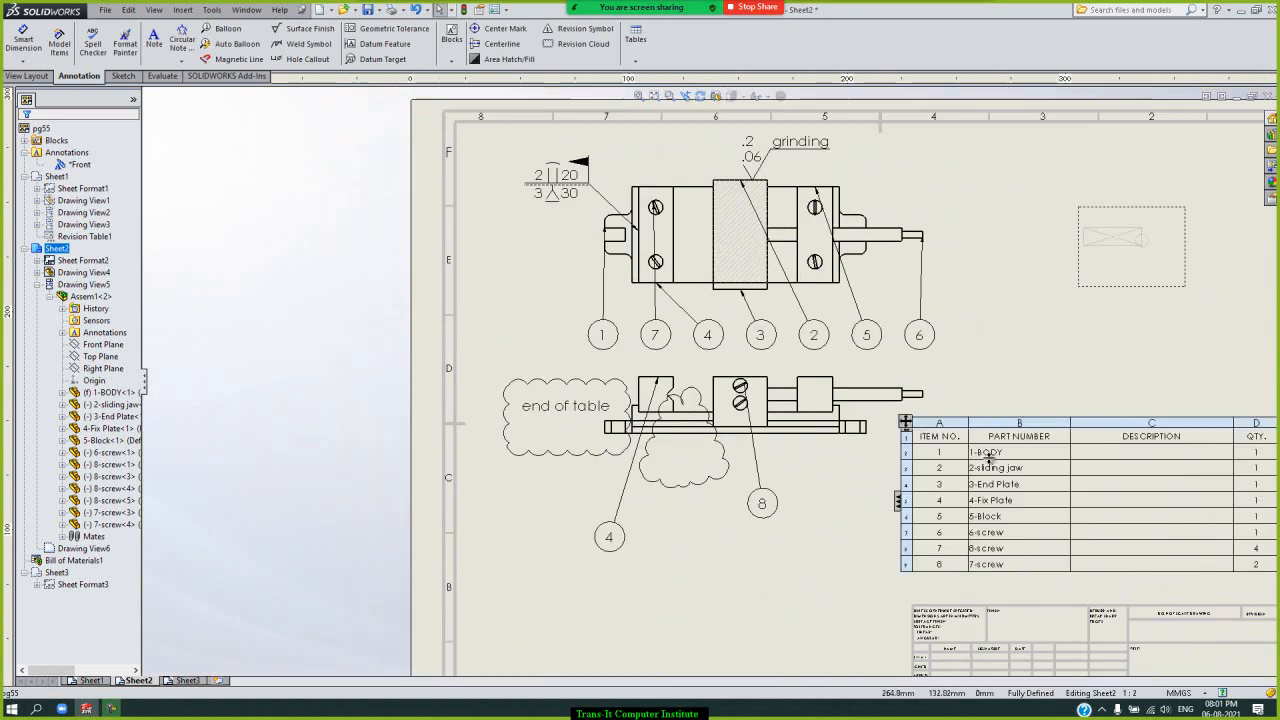
{"action": "left_click", "coordinate": [634, 58]}
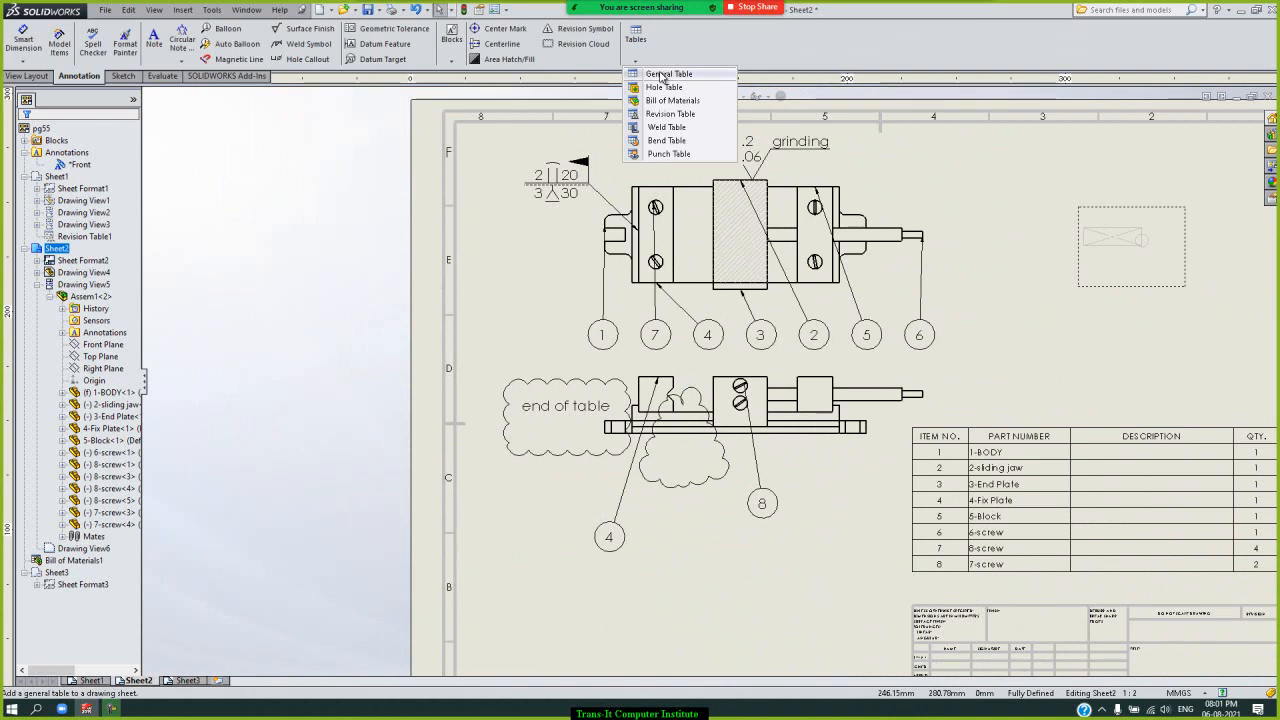
{"action": "left_click", "coordinate": [661, 75]}
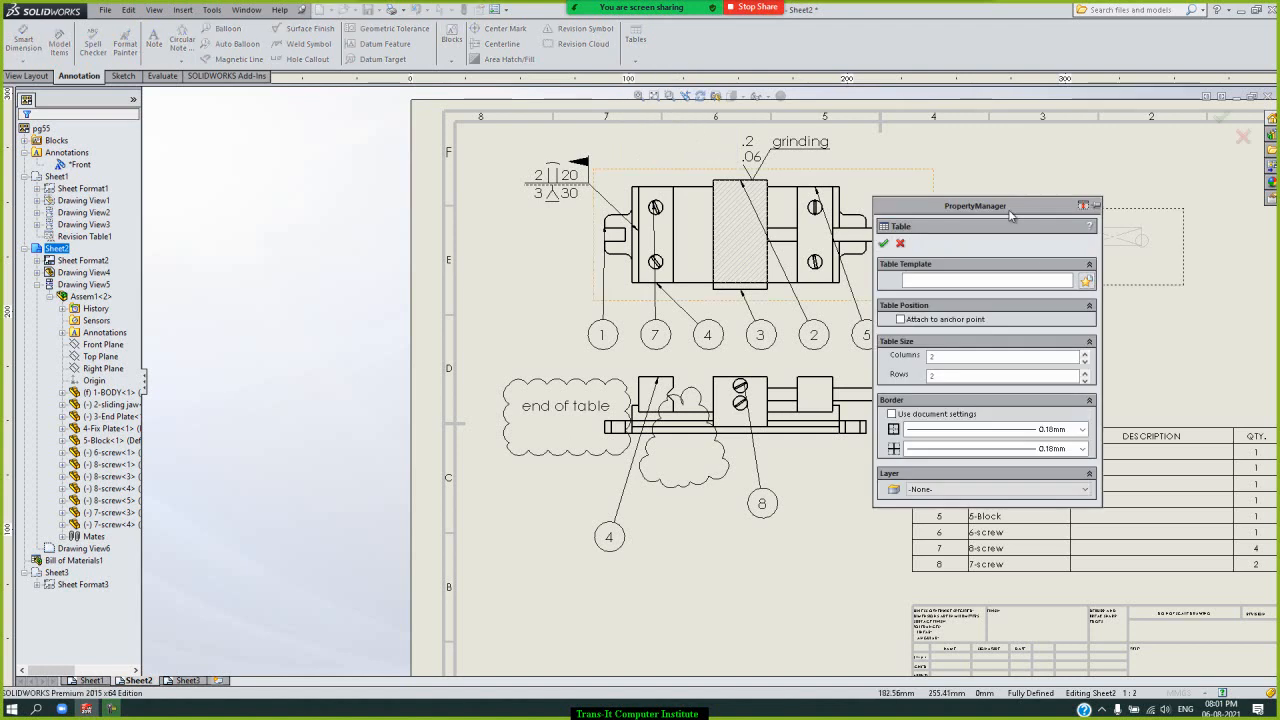
{"action": "mouse_move", "coordinate": [1010, 209]}
{"action": "left_mouse_down"}
{"action": "mouse_move", "coordinate": [837, 206]}
{"action": "mouse_move", "coordinate": [665, 182]}
{"action": "left_mouse_up"}
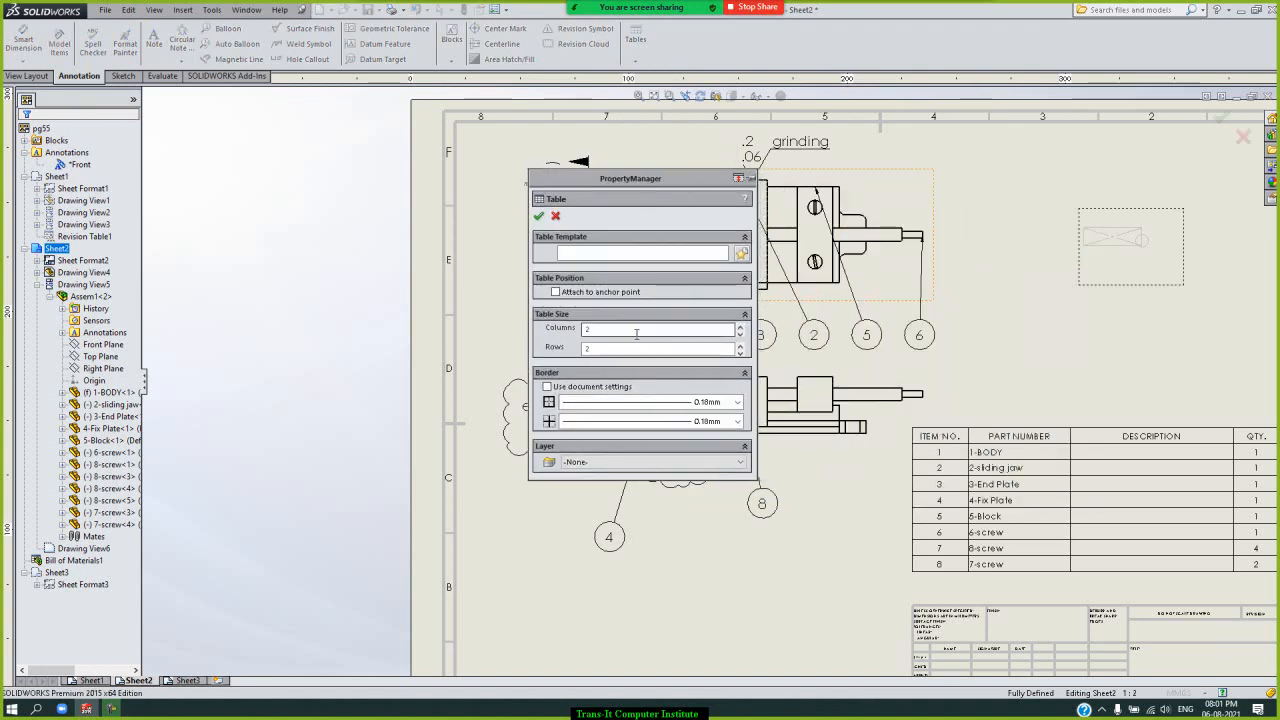
{"action": "left_click", "coordinate": [740, 327]}
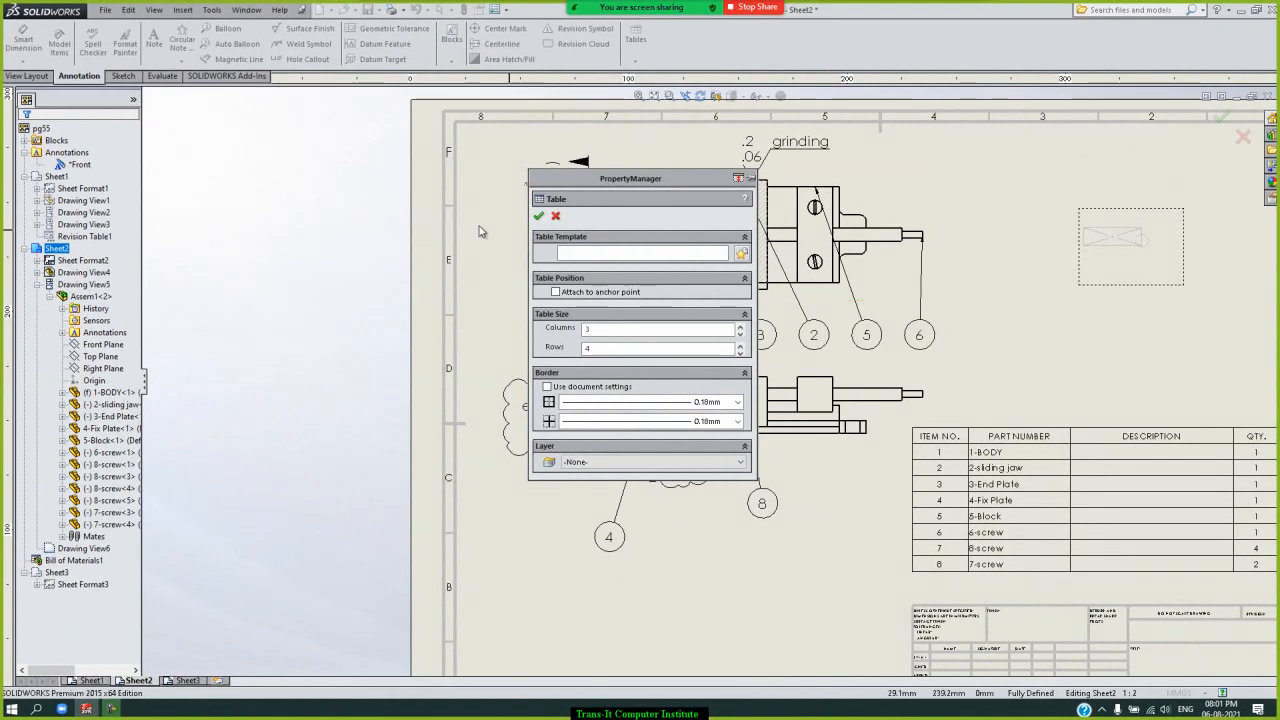
{"action": "left_click", "coordinate": [539, 217]}
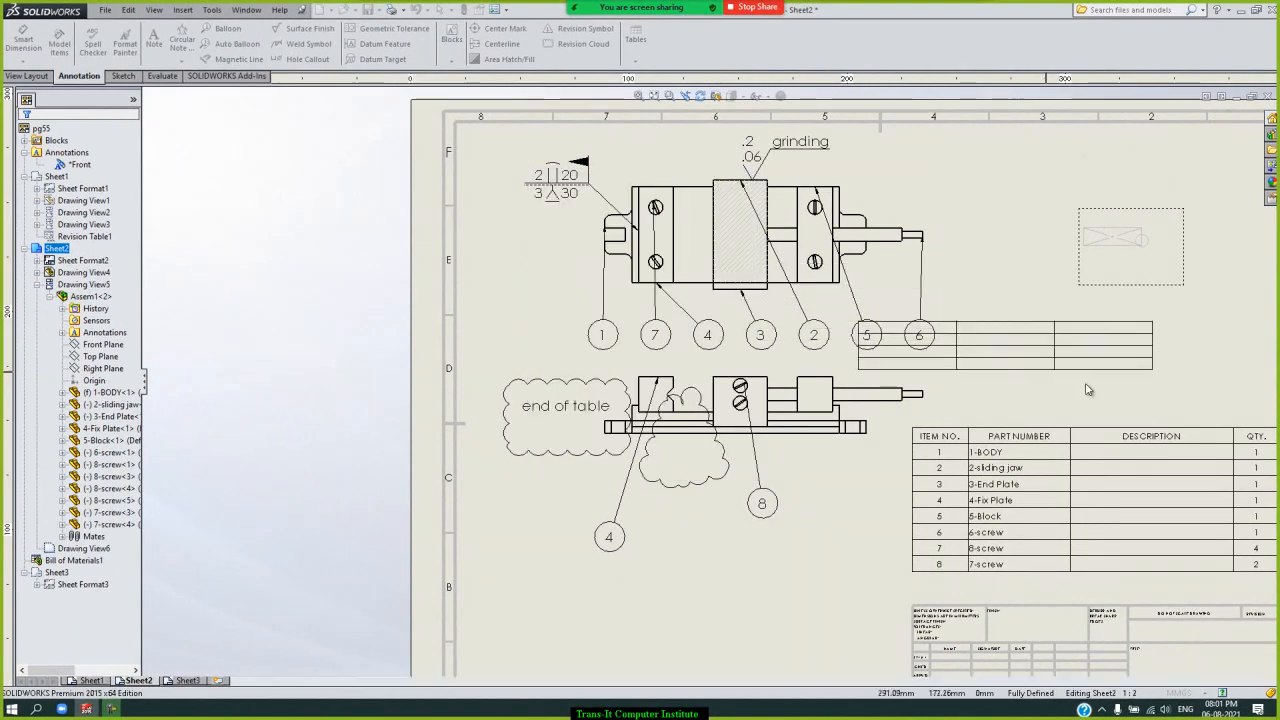
{"action": "left_click", "coordinate": [1124, 393]}
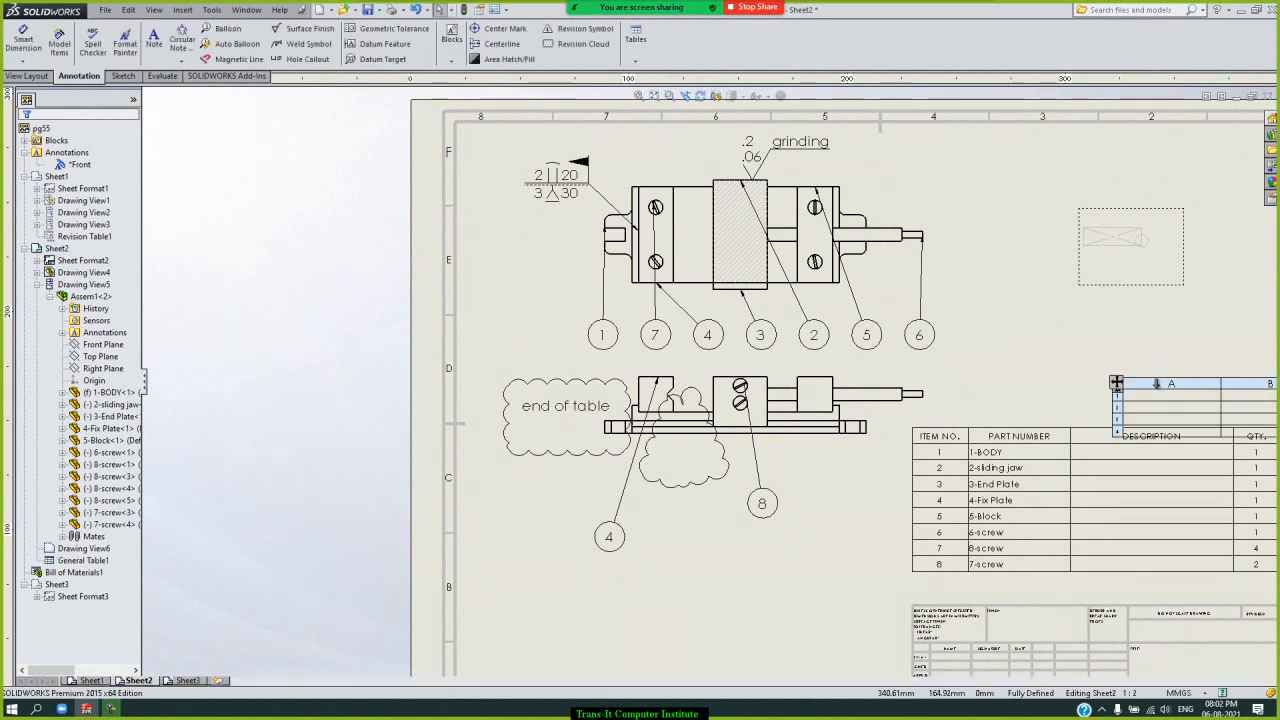
- Move the general table into the empty area above the bill of materials, clear of its header row
{"action": "left_click_drag", "start_coordinate": [1121, 393], "coordinate": [980, 333]}
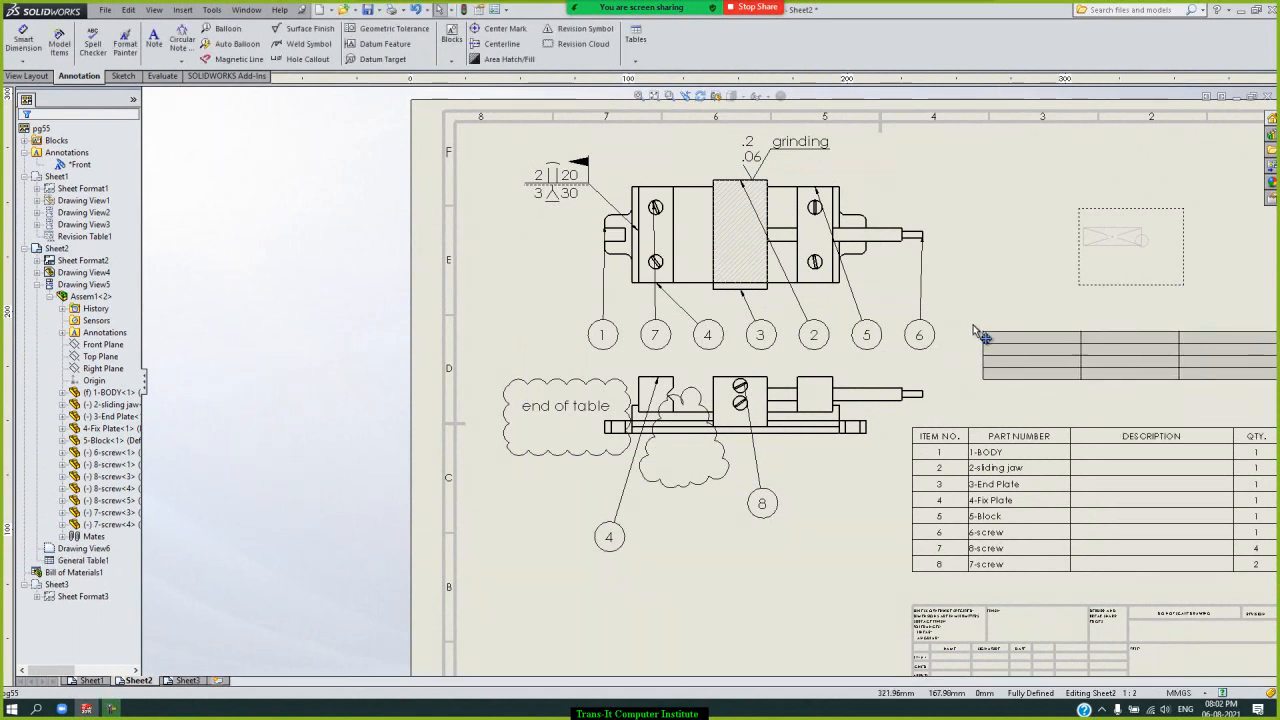
{"action": "left_click", "coordinate": [1095, 354]}
{"action": "scroll", "coordinate": [1207, 378], "scroll_direction": "up", "scroll_amount": 2}
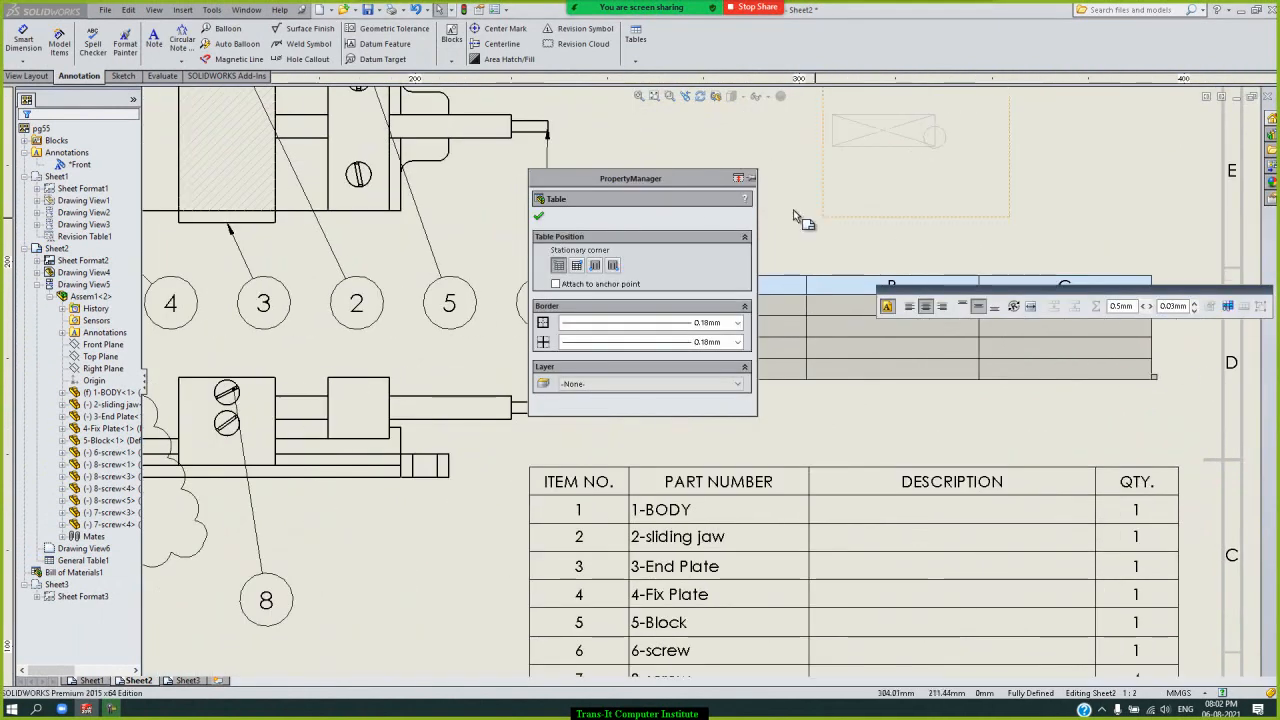
{"action": "left_click_drag", "start_coordinate": [591, 192], "coordinate": [292, 191]}
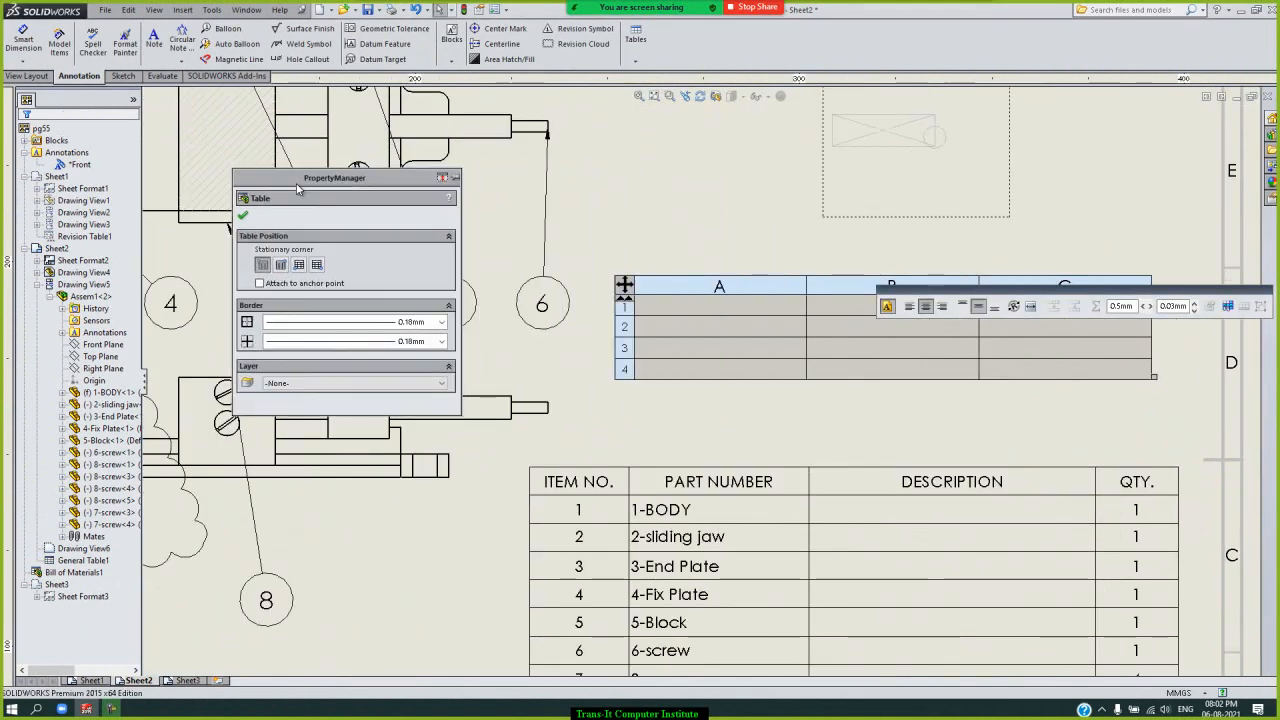
{"action": "left_click", "coordinate": [691, 229]}
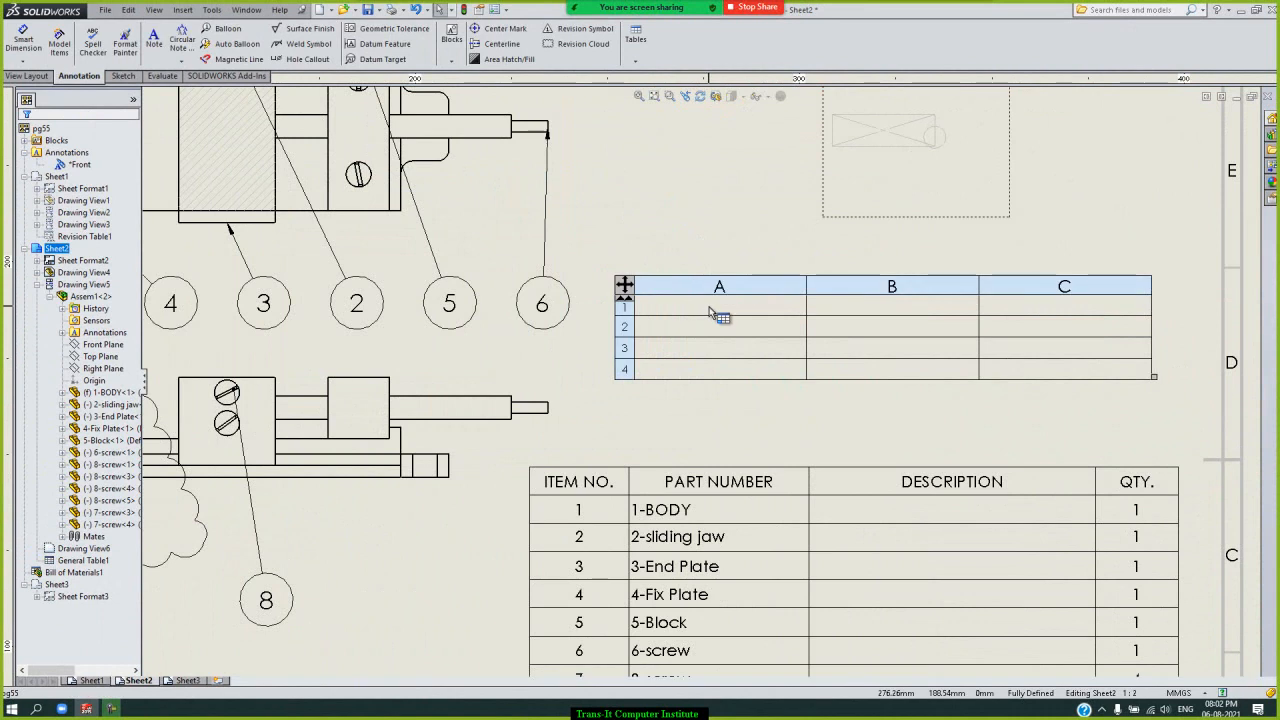
- Fill the first row of the general table with "mechanical", "electrical" and "civil"
{"action": "double_click", "coordinate": [719, 313]}
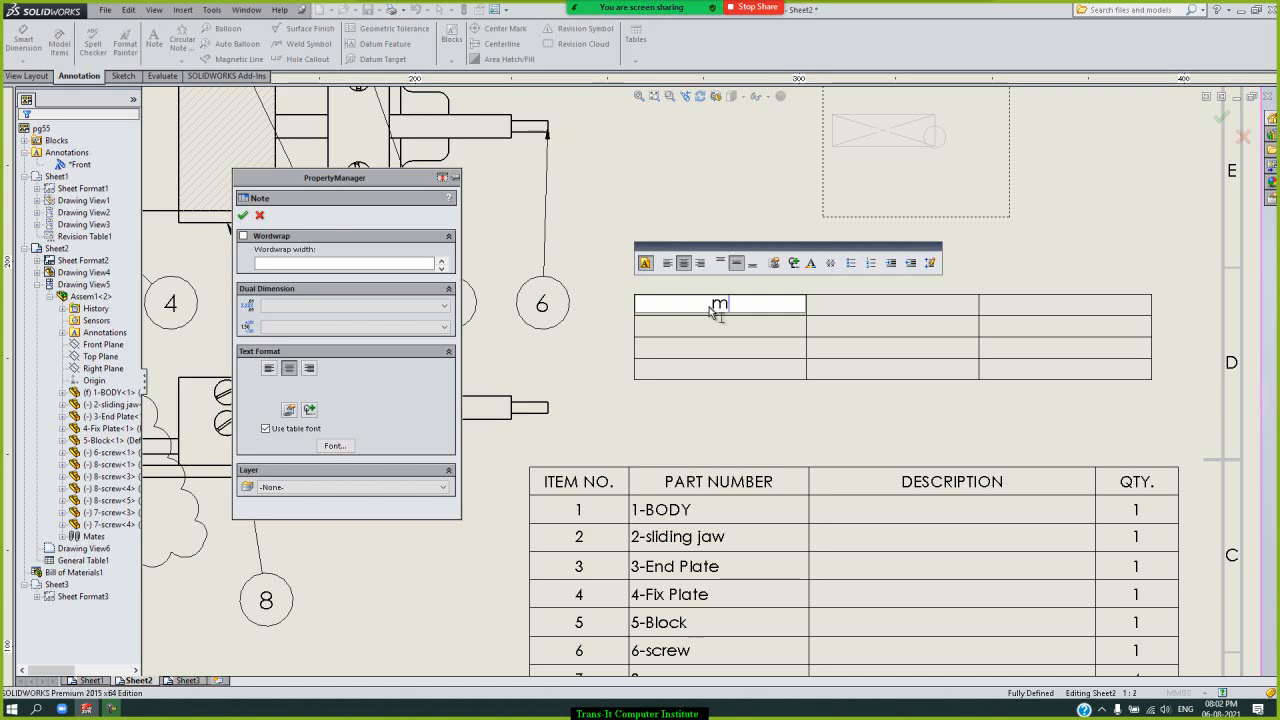
{"action": "type", "text": "mechanical"}
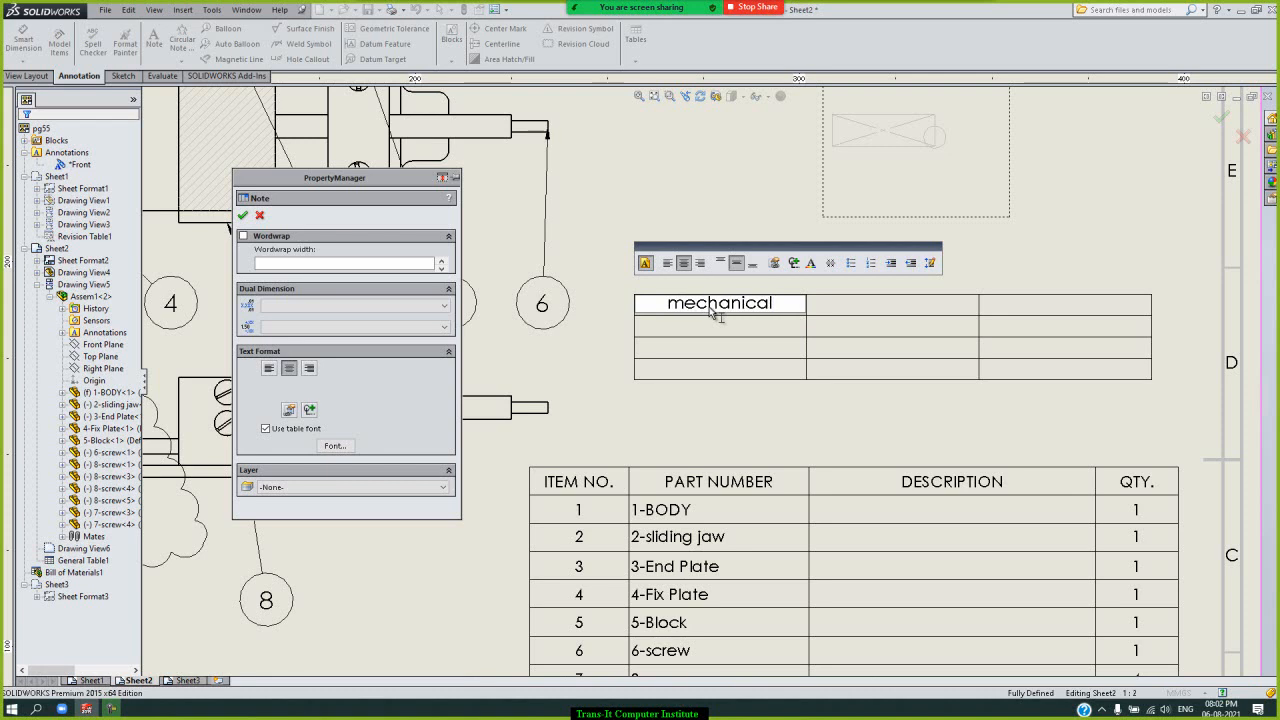
{"action": "key", "text": "Tab"}
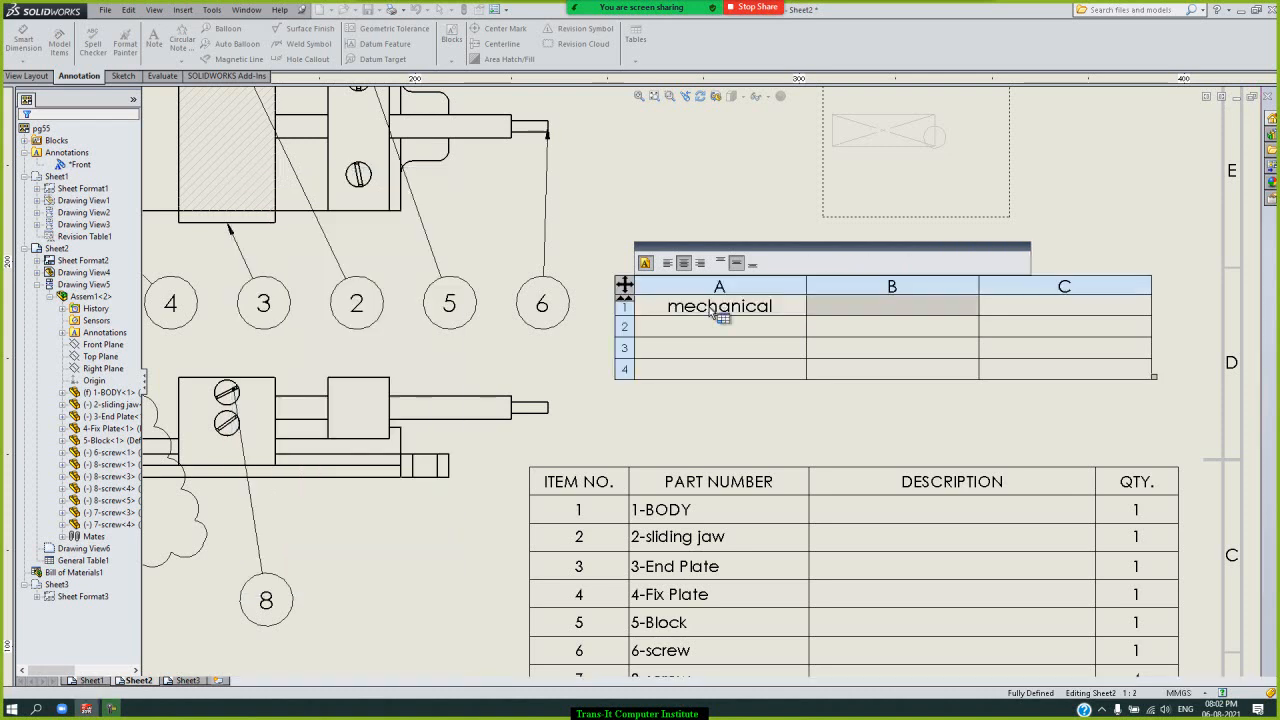
{"action": "type", "text": "el"}
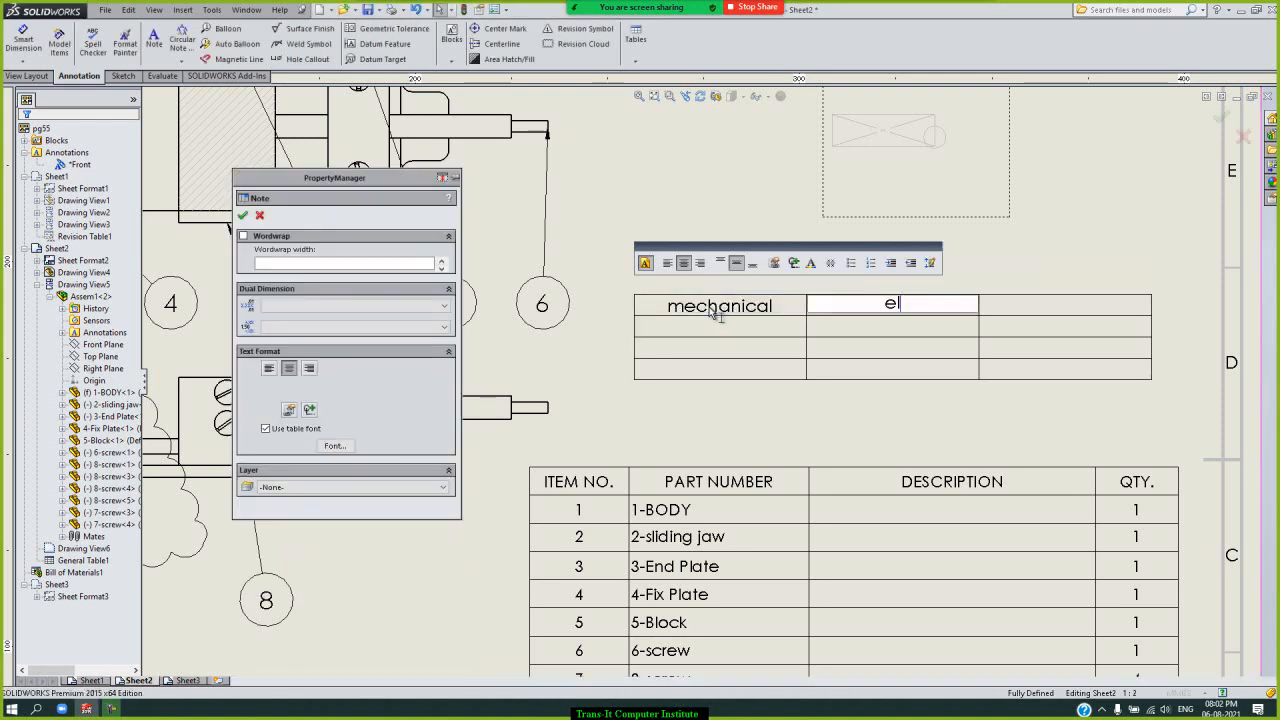
{"action": "type", "text": "ectr"}
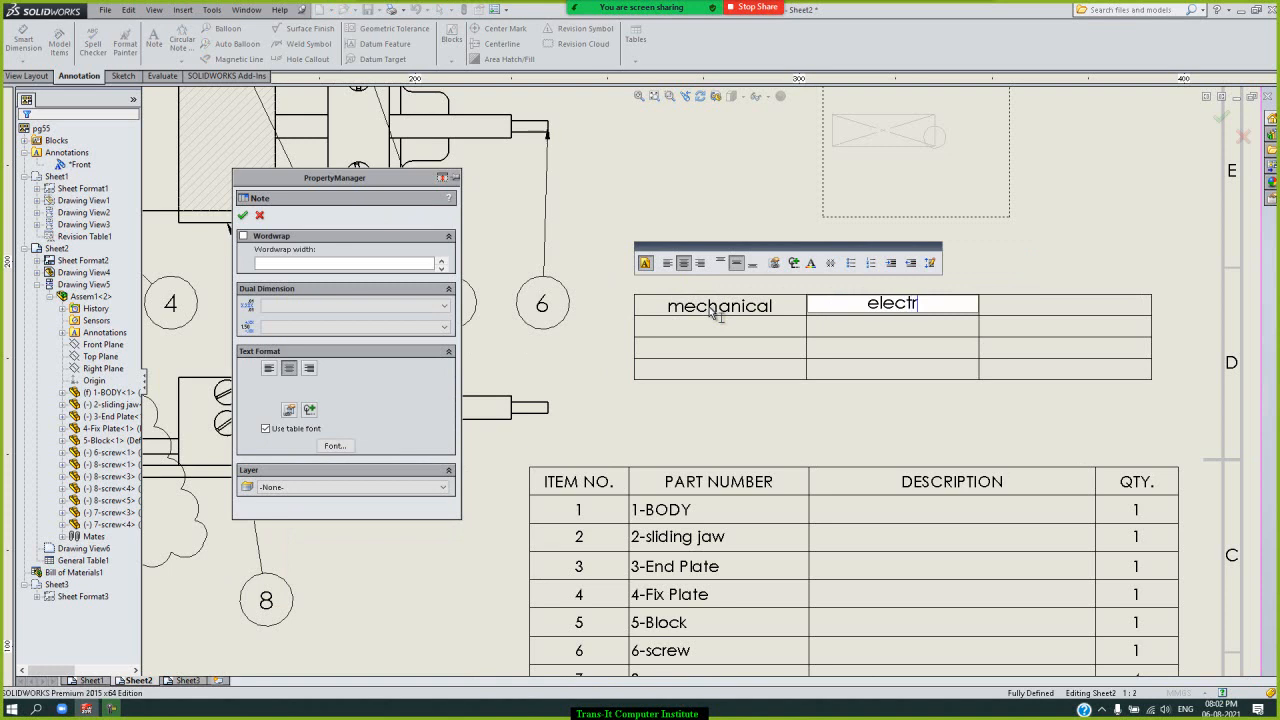
{"action": "type", "text": "ical"}
{"action": "key", "text": "Tab"}
{"action": "type", "text": "ci"}
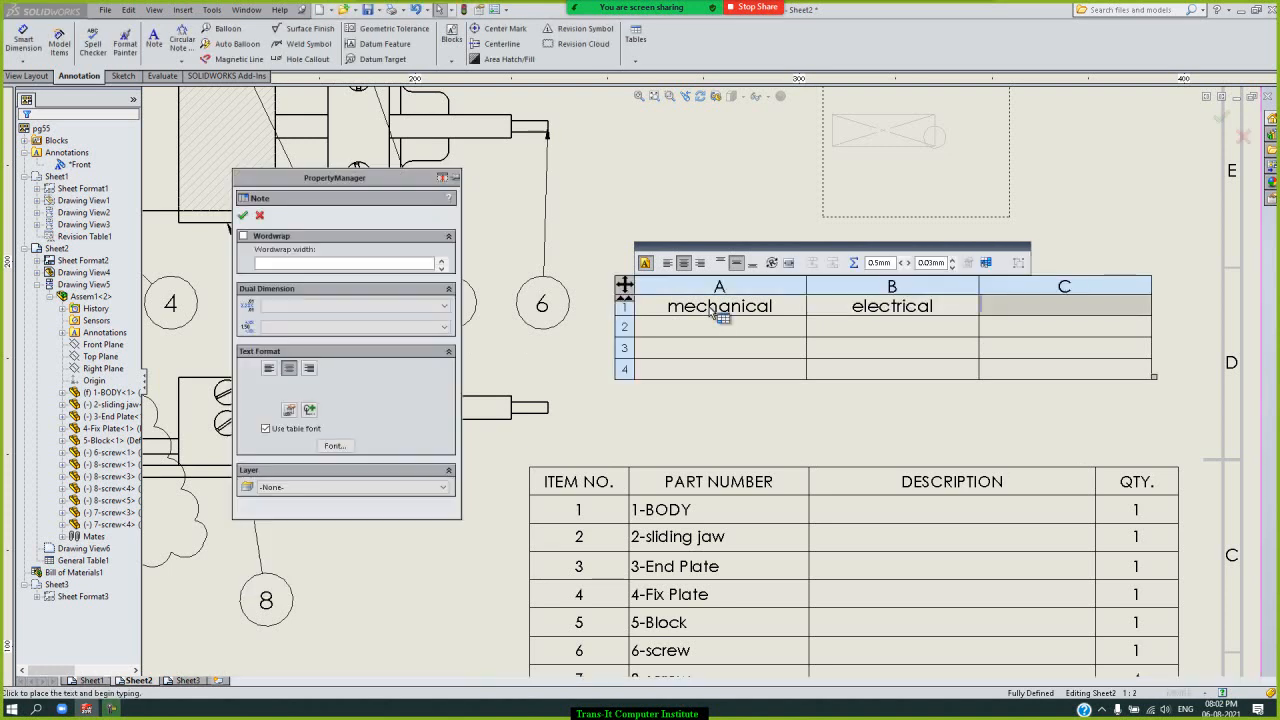
{"action": "type", "text": "vil"}
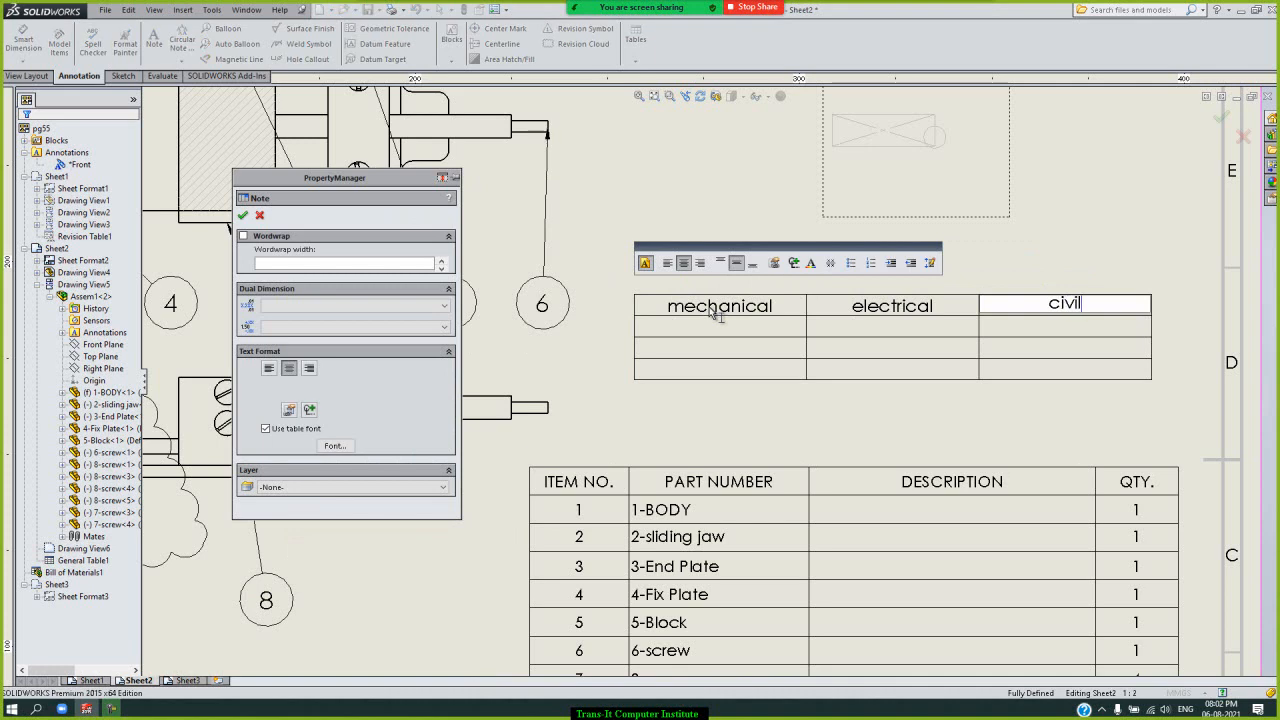
{"action": "key", "text": "Return"}
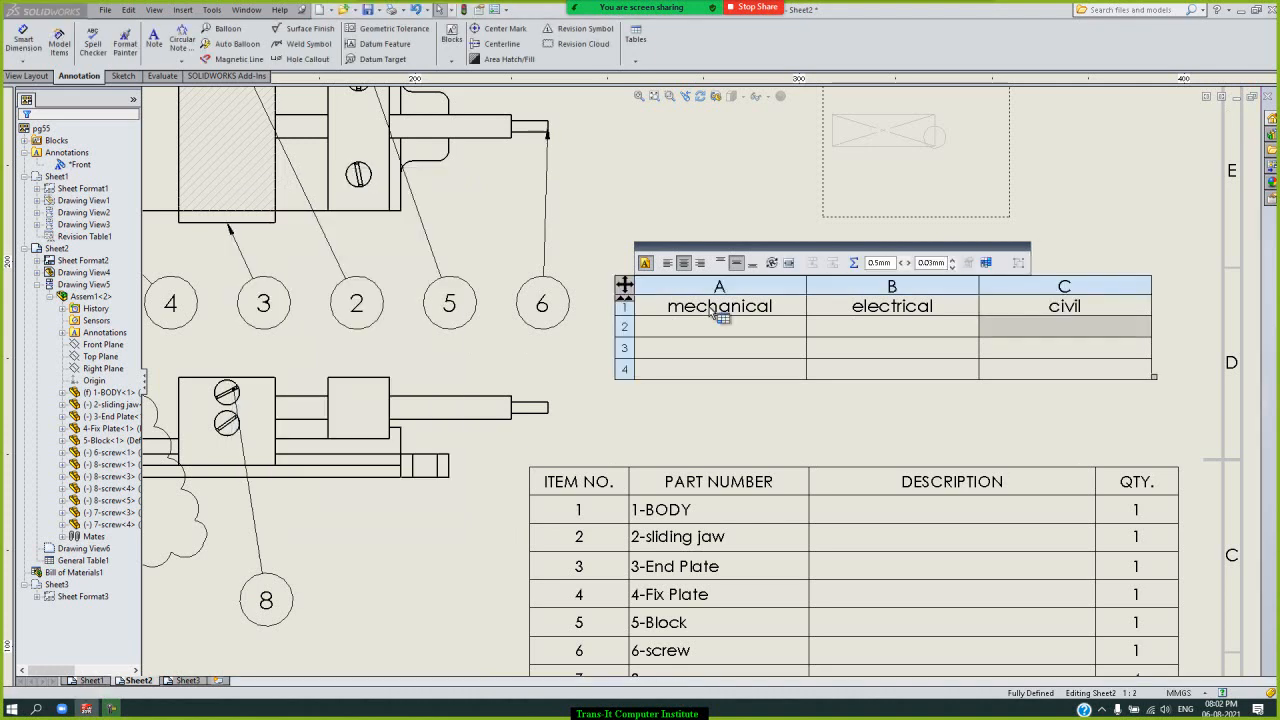
- Fill the second row of the general table with the sample text "dgfddg", "bnv vb" and "vbcv"
{"action": "key", "text": "Left"}
{"action": "key", "text": "Left"}
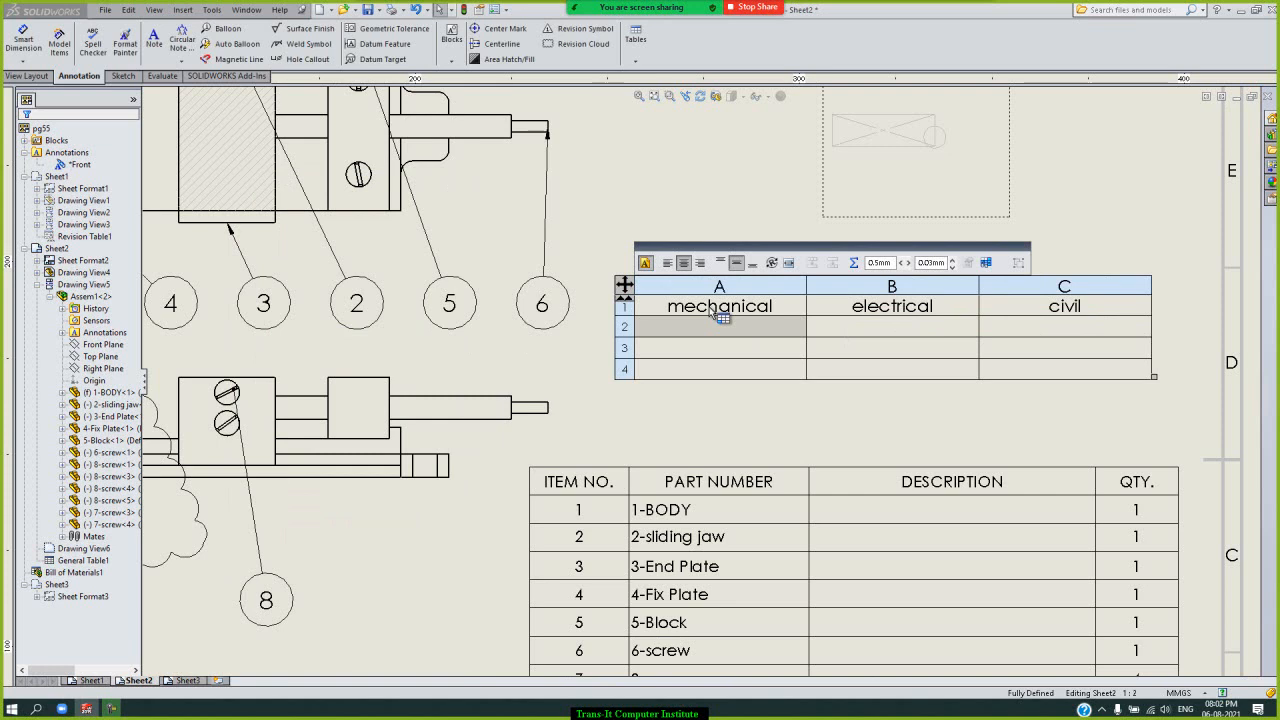
{"action": "key", "text": "Return"}
{"action": "type", "text": "dgfddg"}
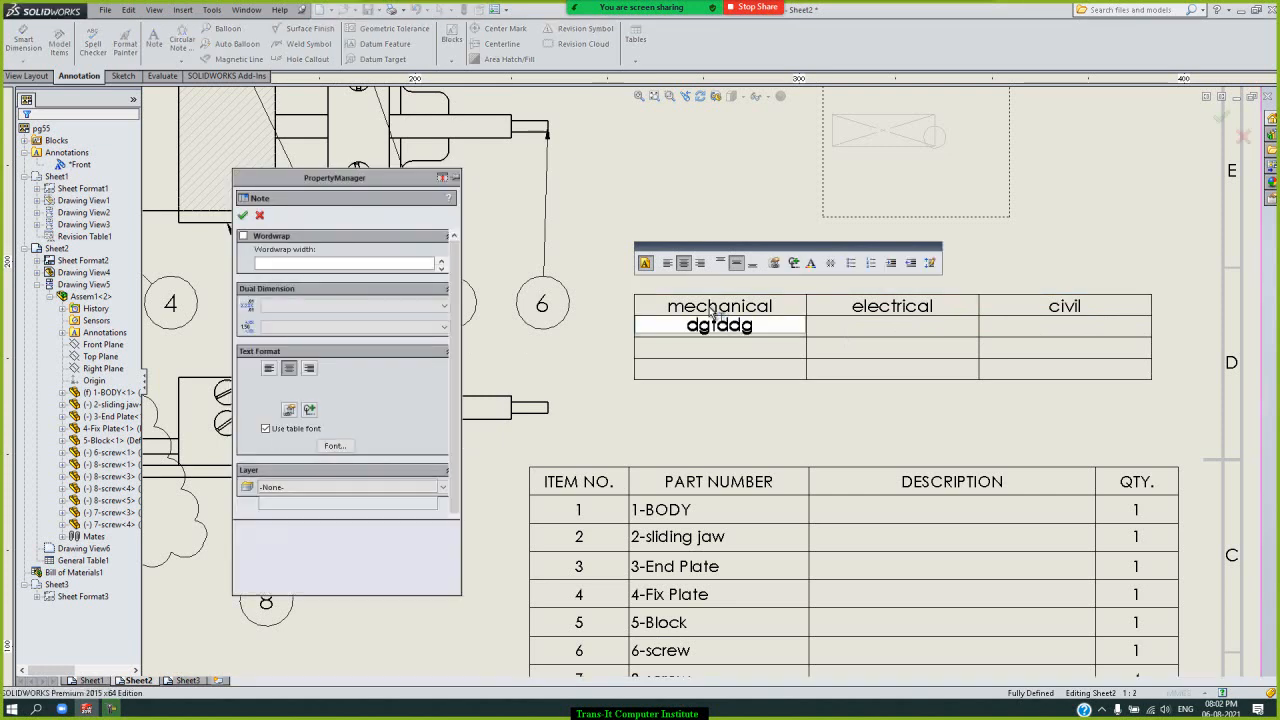
{"action": "key", "text": "Tab"}
{"action": "type", "text": "bnv vb"}
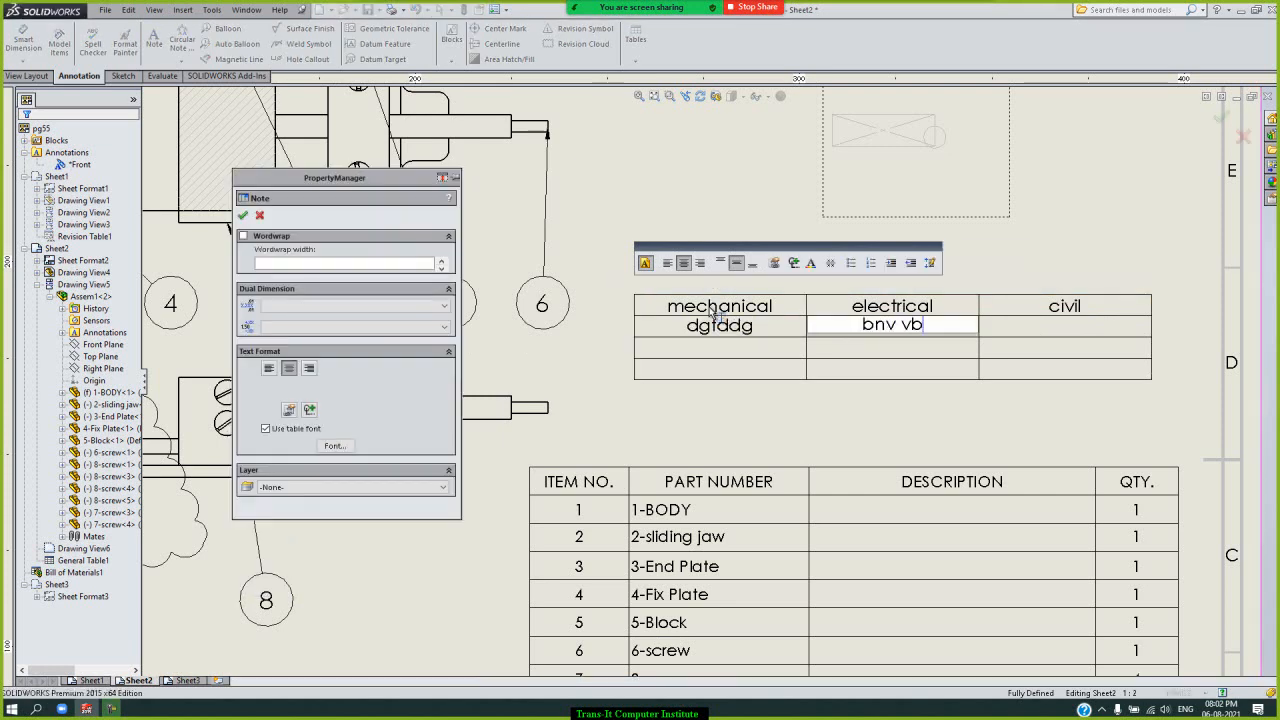
{"action": "key", "text": "Tab"}
{"action": "type", "text": "vbcv"}
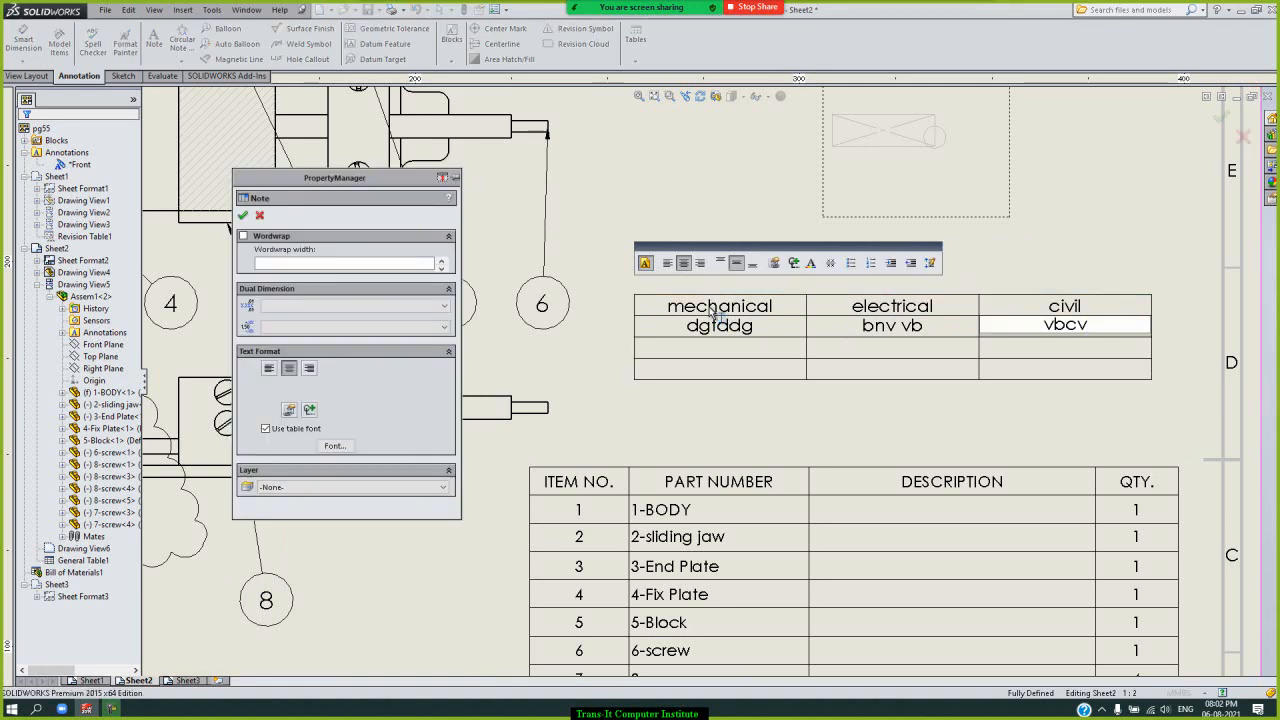
{"action": "key", "text": "Return"}
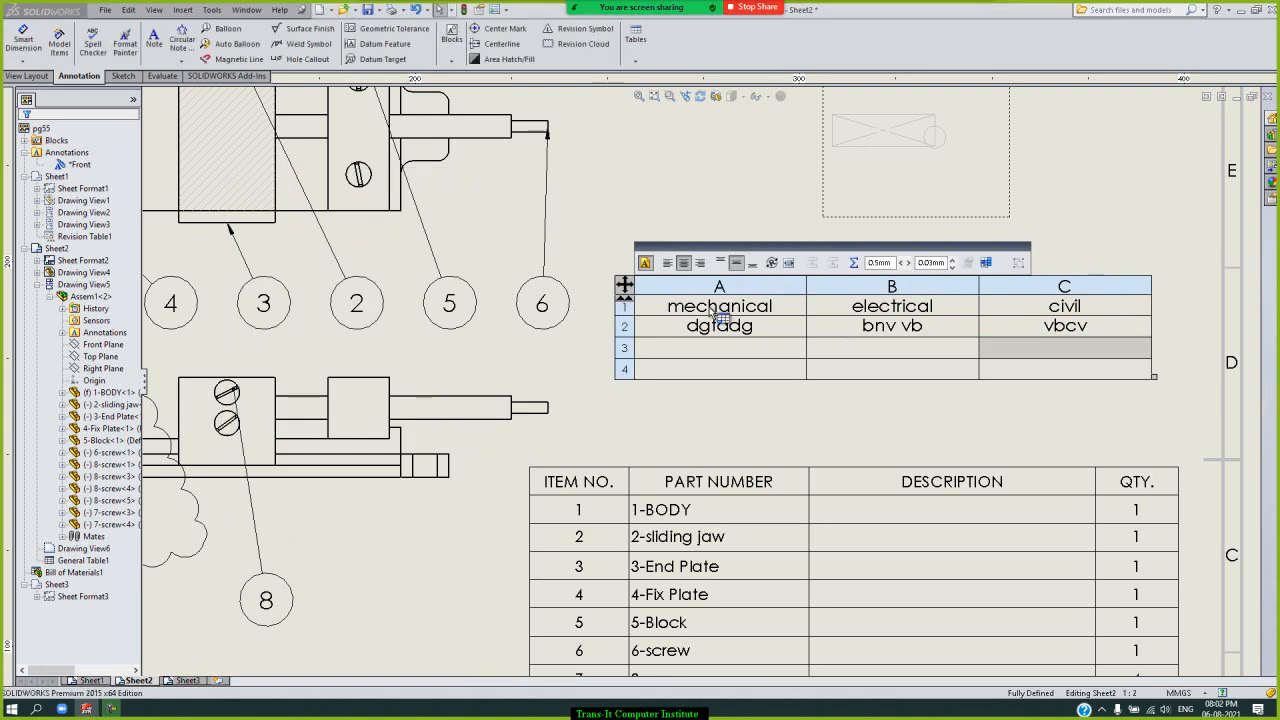
- Fill the third row of the general table with "hgh" under mechanical and "hj" under civil
{"action": "type", "text": "hj"}
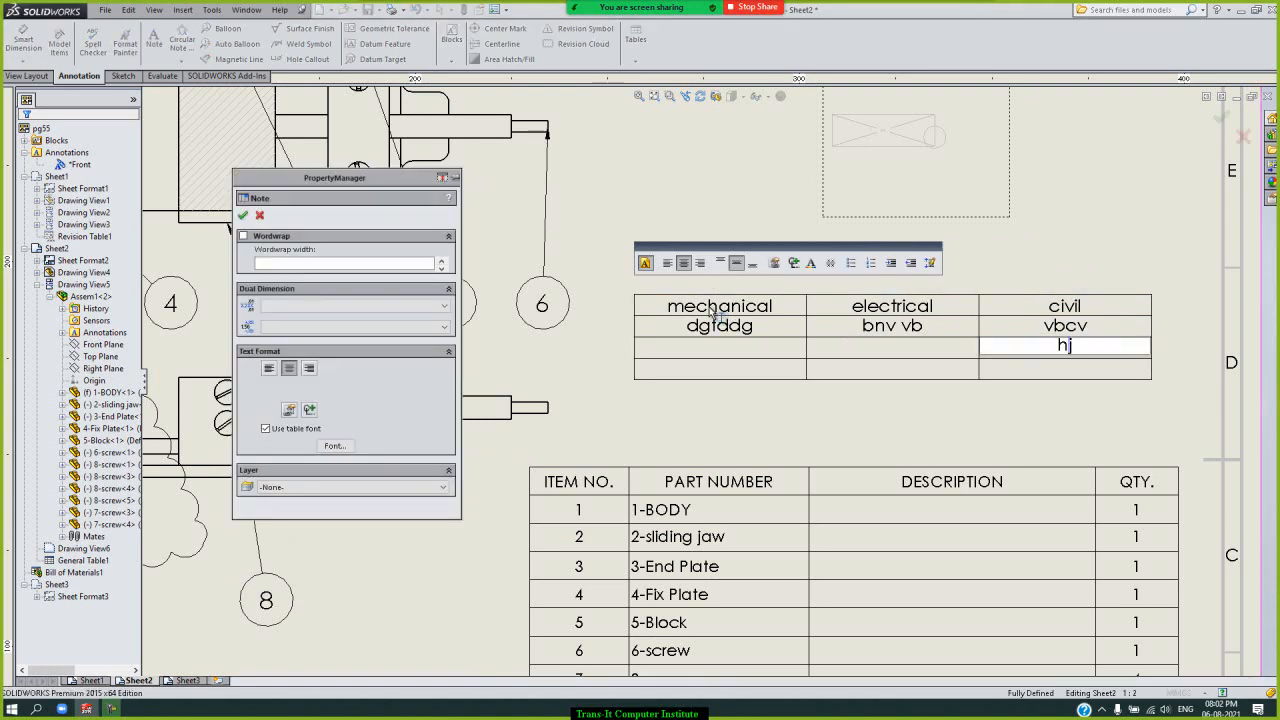
{"action": "key", "text": "Return"}
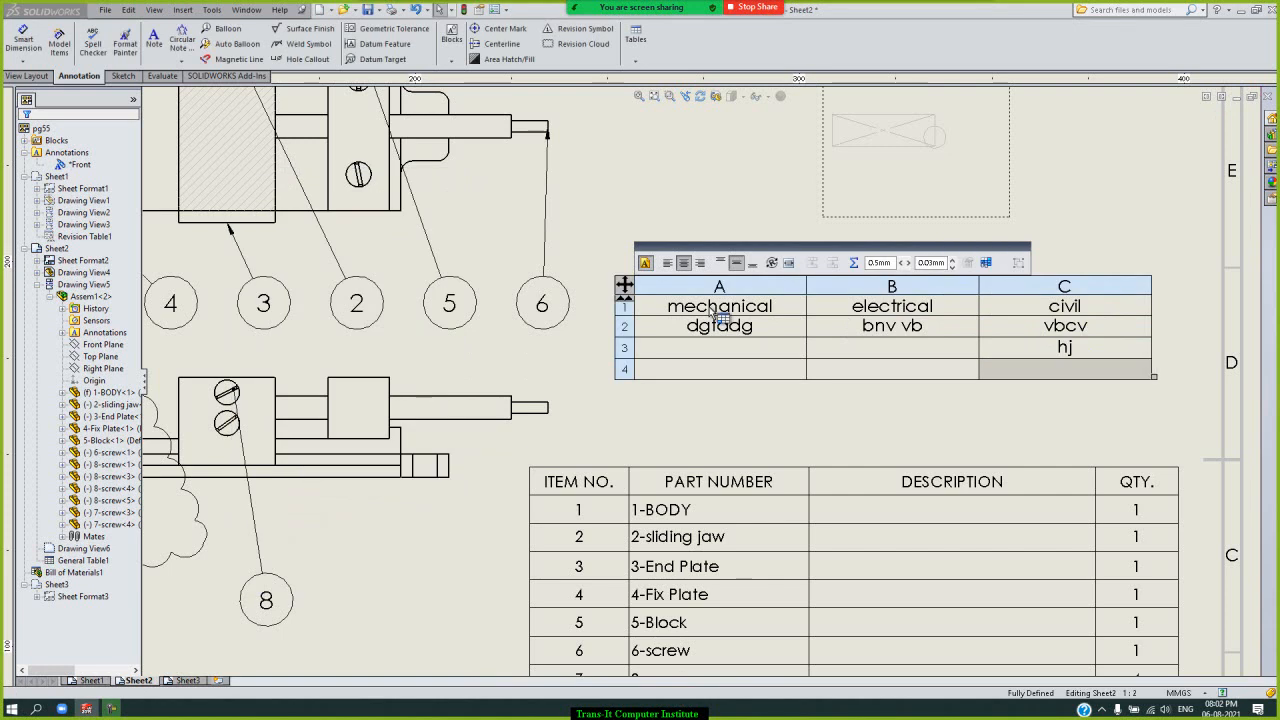
{"action": "key", "text": "Left"}
{"action": "key", "text": "Left"}
{"action": "key", "text": "Up"}
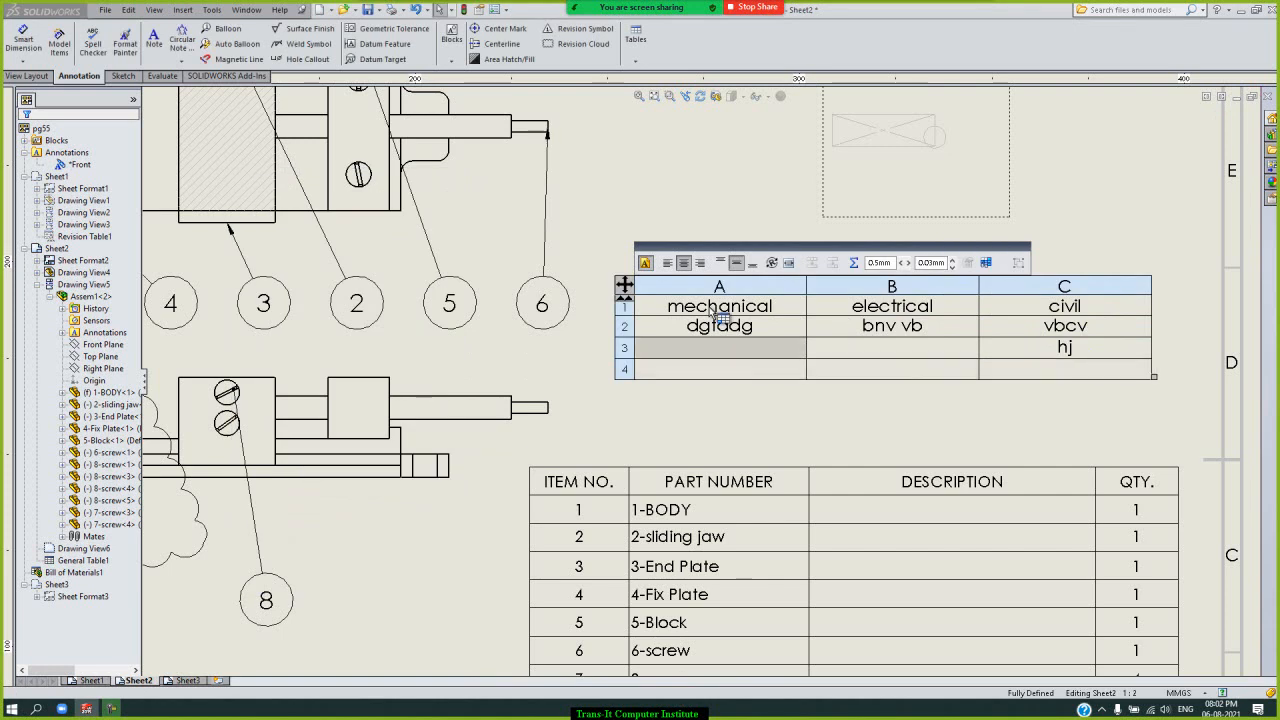
{"action": "type", "text": "hgh"}
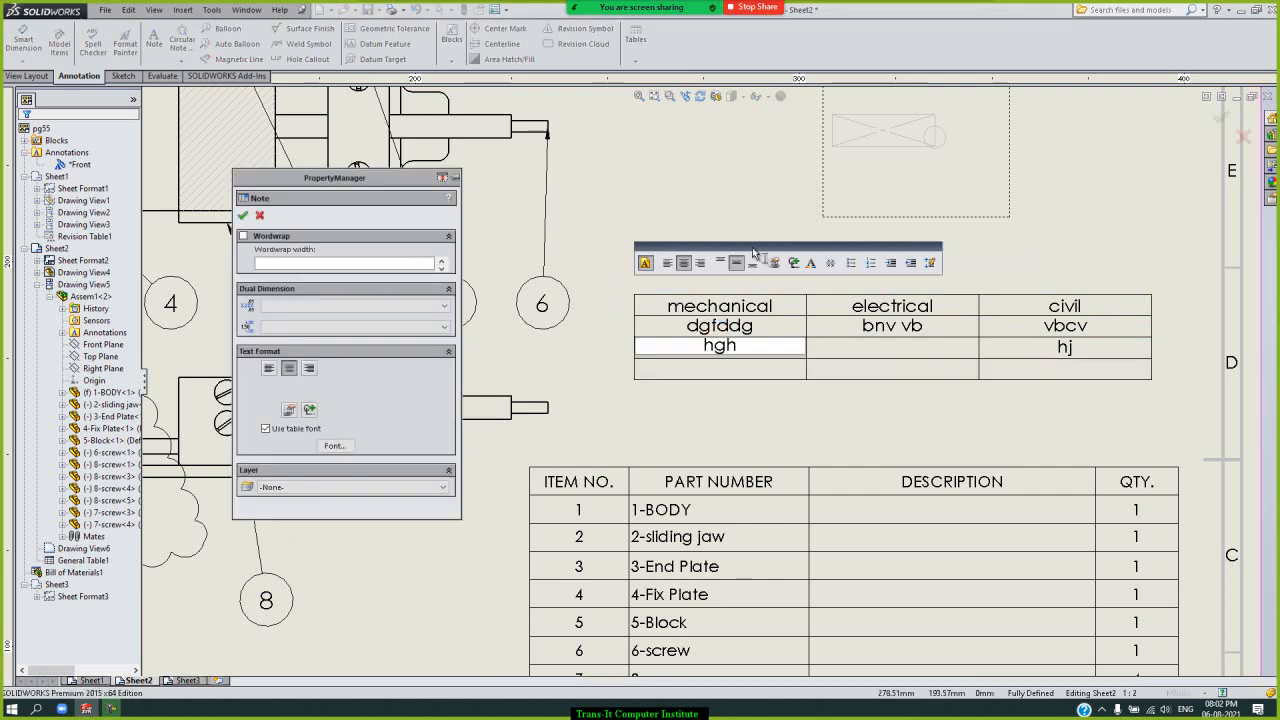
{"action": "left_click", "coordinate": [1065, 255]}
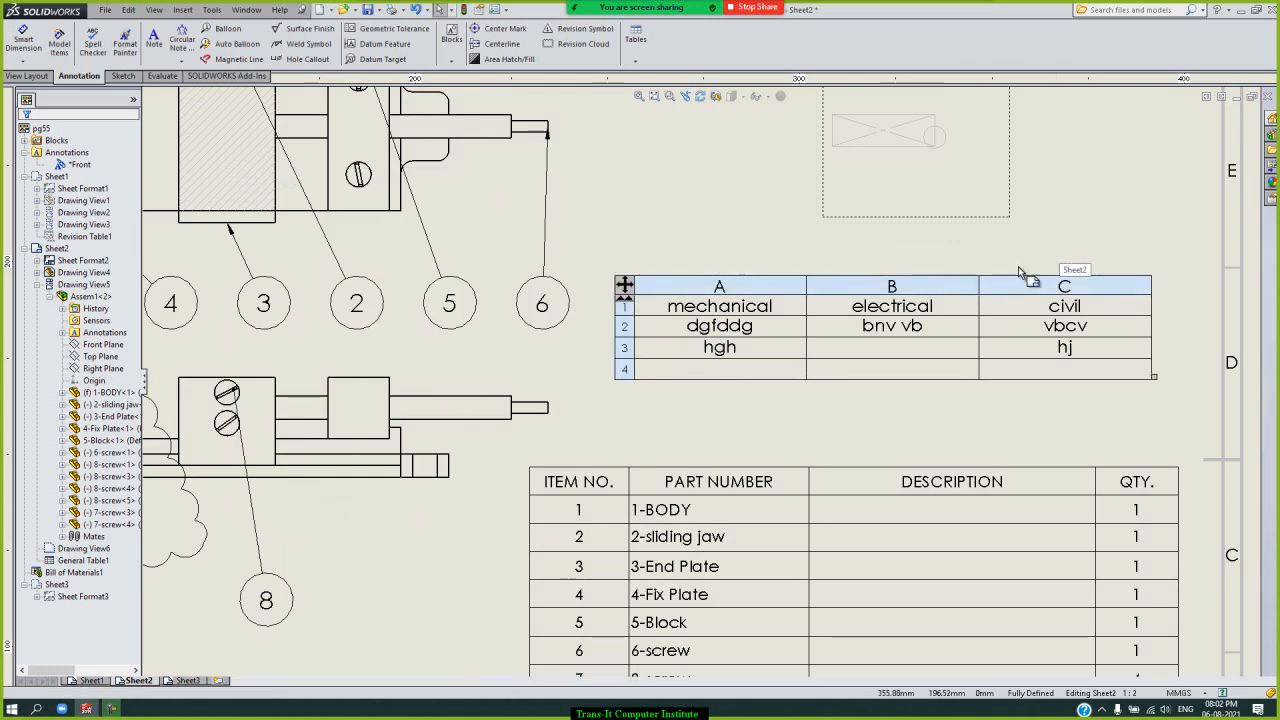
{"action": "left_click", "coordinate": [1130, 355]}
{"action": "double_click", "coordinate": [919, 329]}
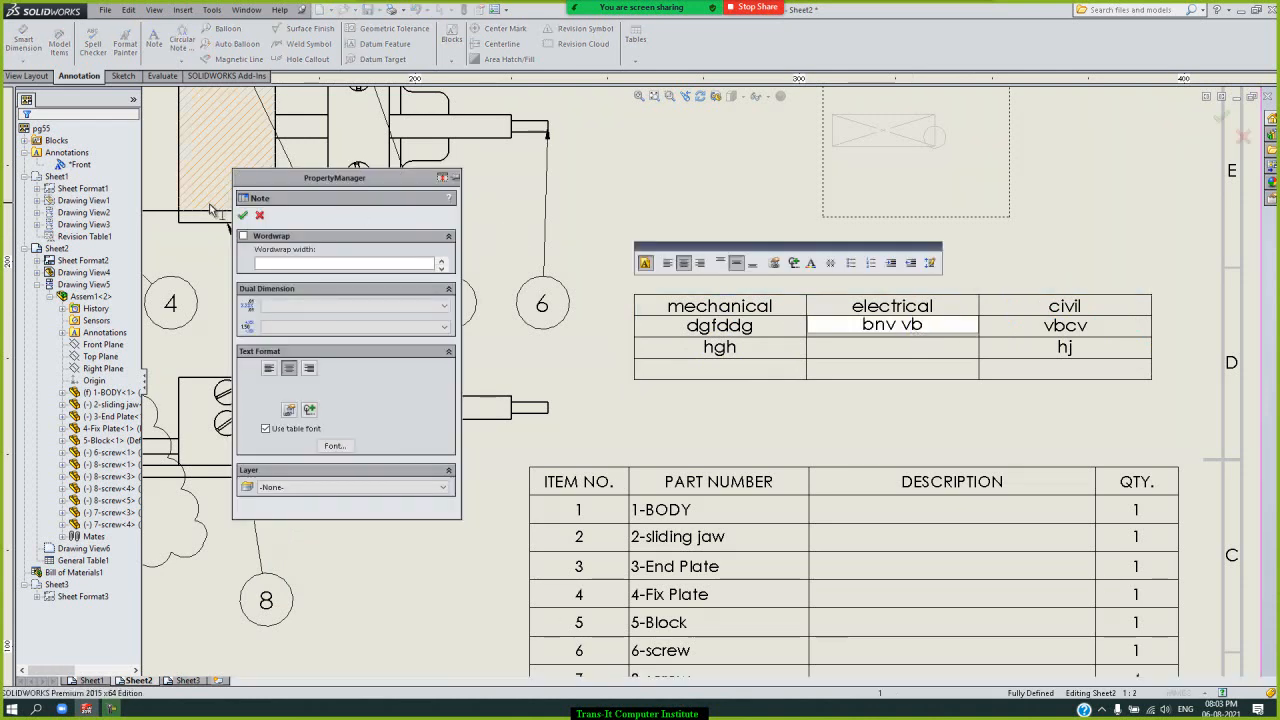
{"action": "left_click", "coordinate": [242, 217]}
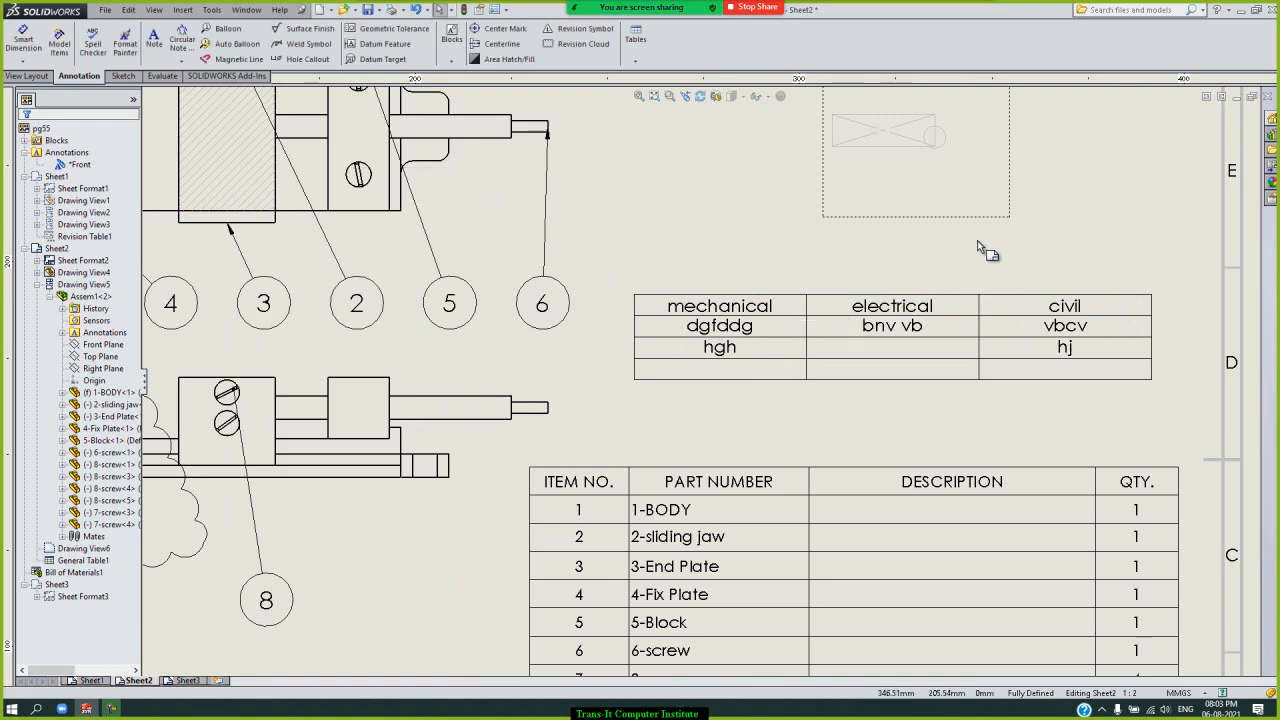
- Insert a new column to the right of the "electrical" column in the general table
{"action": "left_click", "coordinate": [950, 325]}
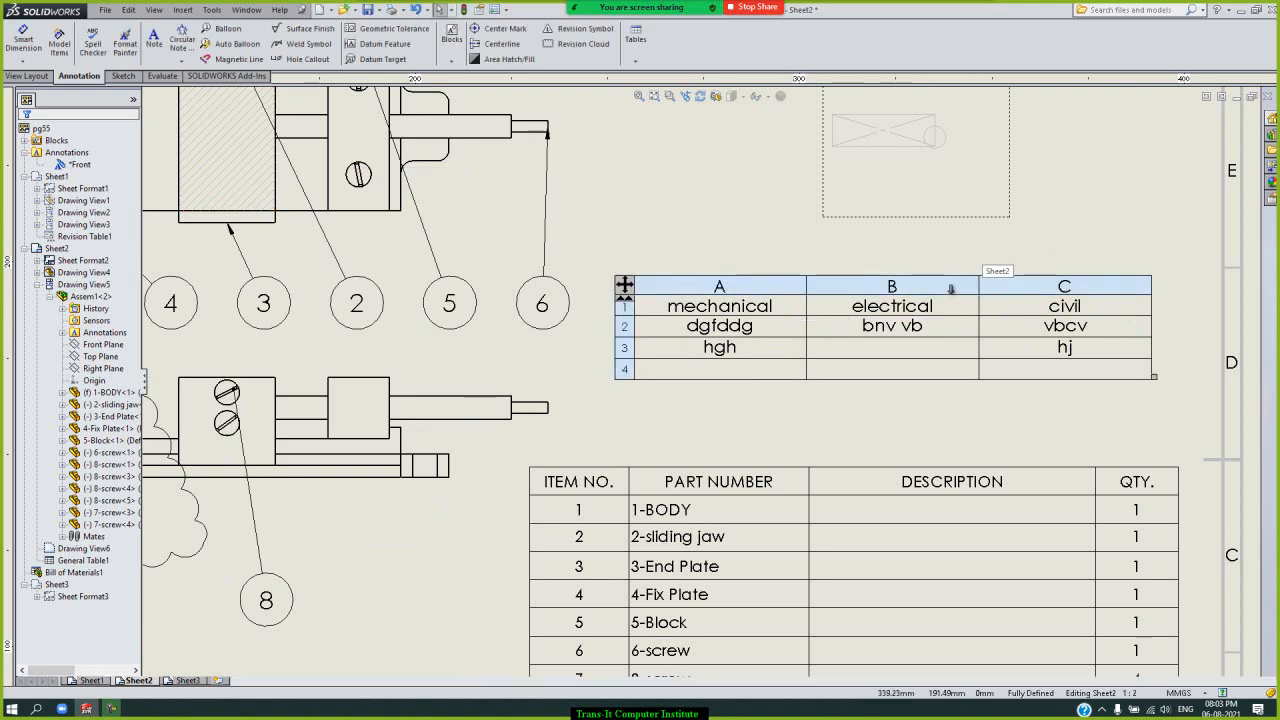
{"action": "left_click", "coordinate": [952, 281]}
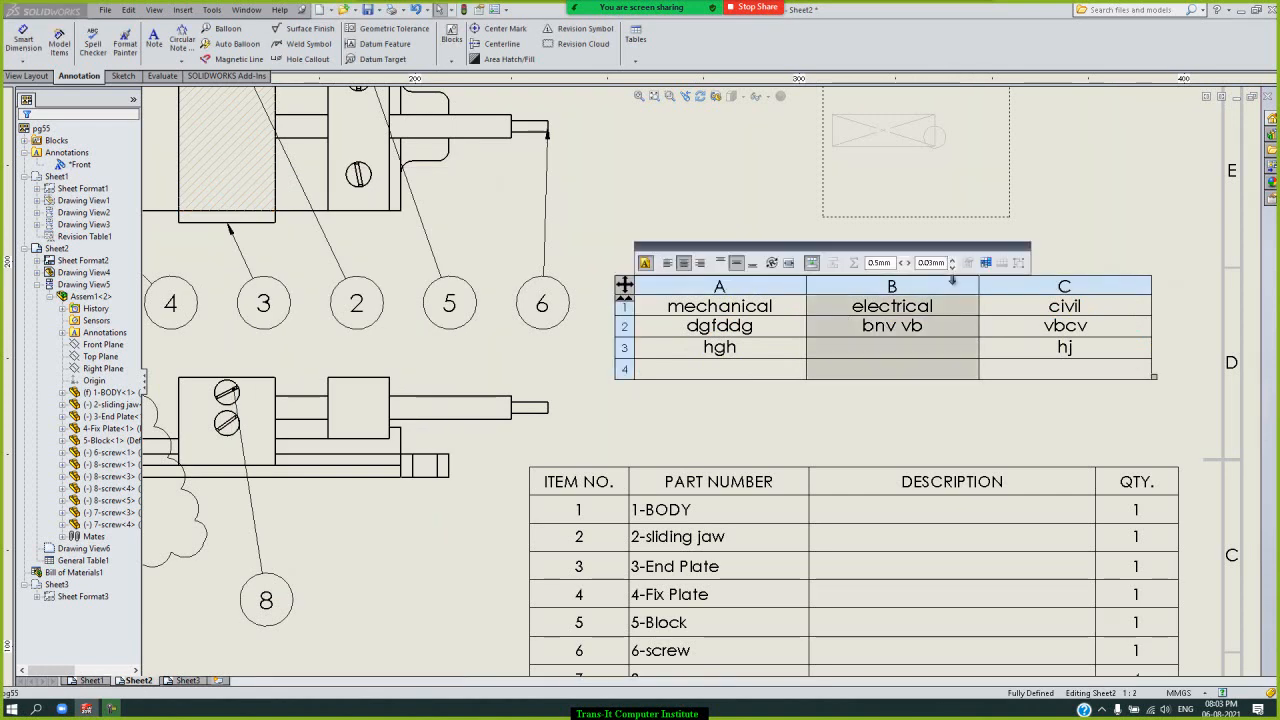
{"action": "right_click", "coordinate": [955, 284]}
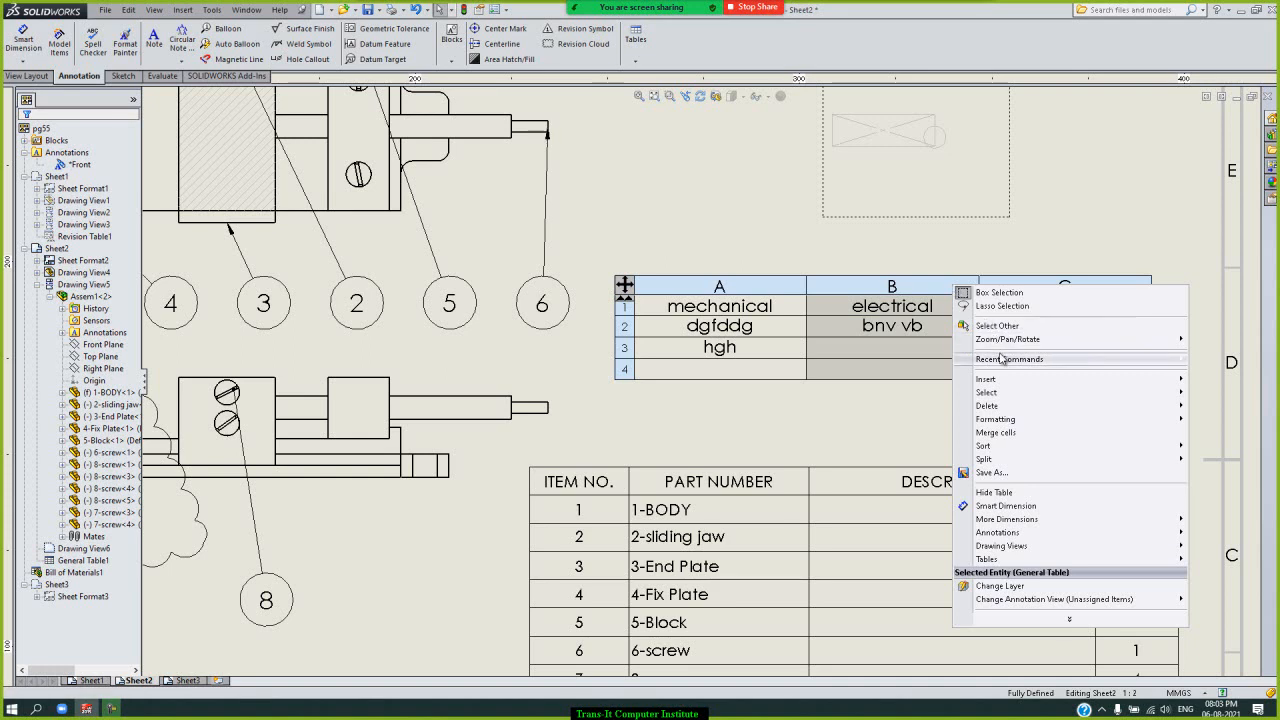
{"action": "mouse_move", "coordinate": [1021, 386]}
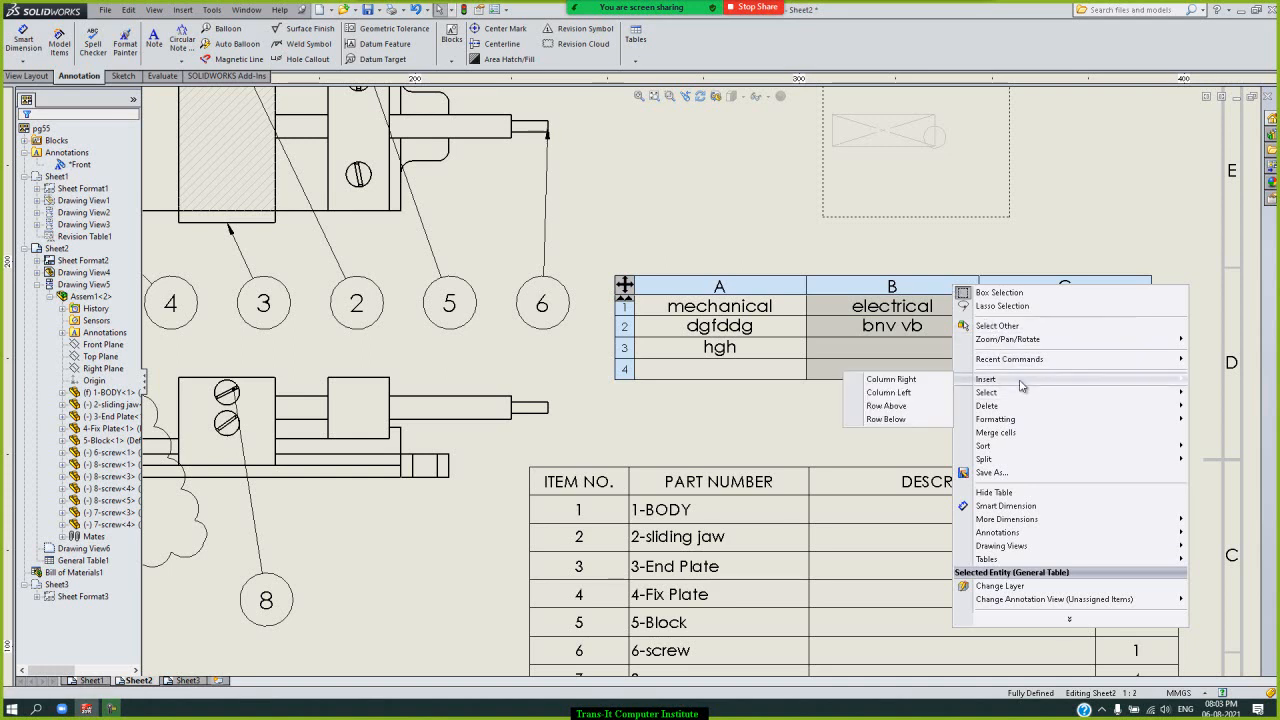
{"action": "left_click", "coordinate": [928, 389]}
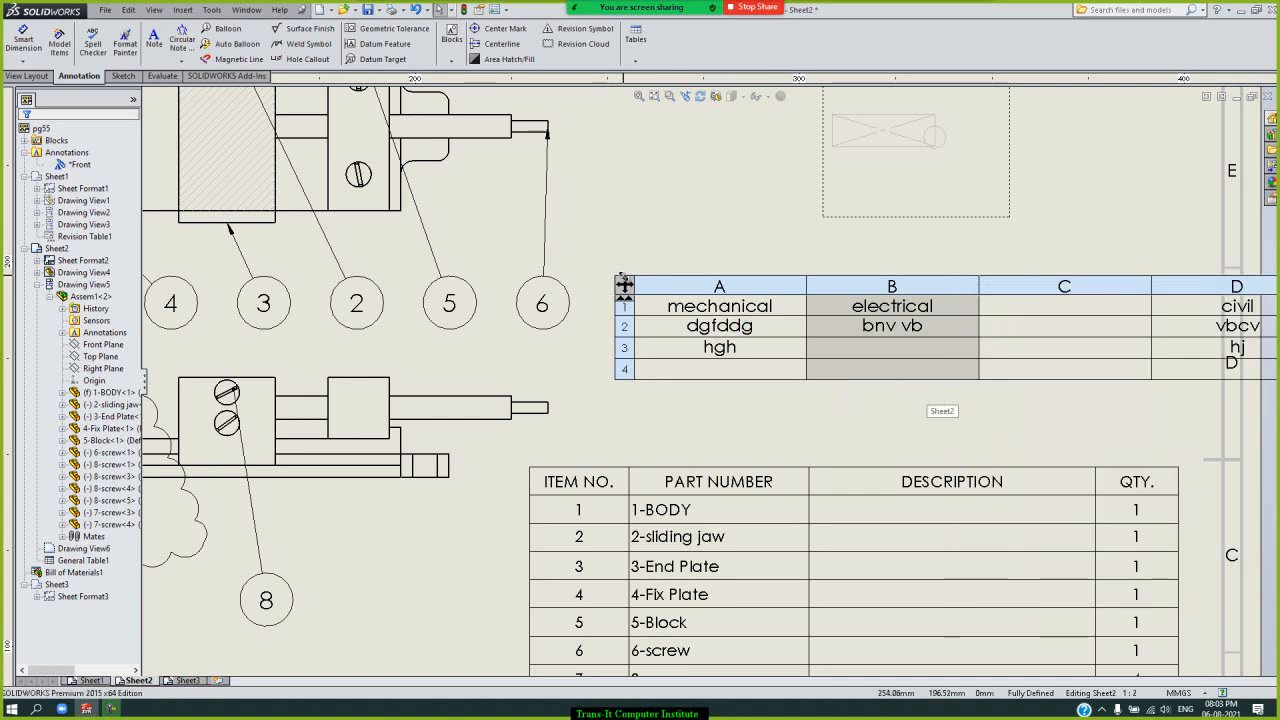
- Shift the general table toward the drawing views and narrow columns A, B and C so it fits inside the sheet border
{"action": "left_click_drag", "start_coordinate": [624, 288], "coordinate": [580, 283]}
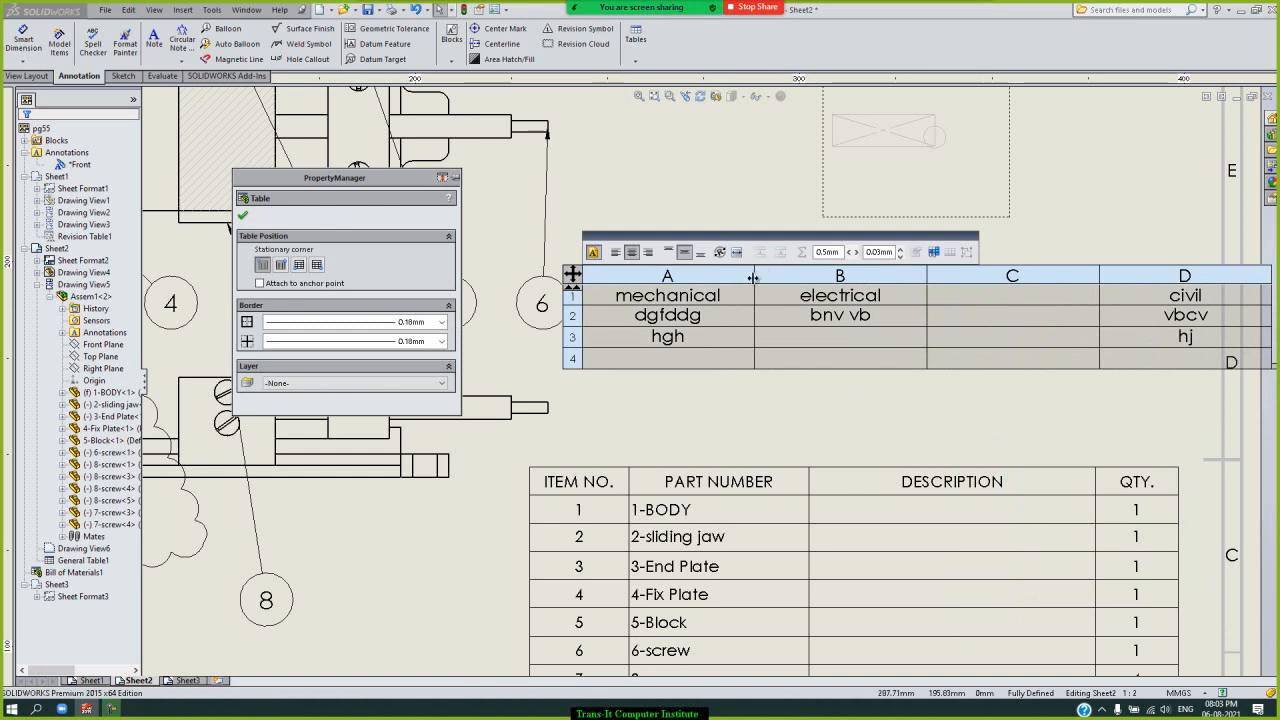
{"action": "left_click_drag", "start_coordinate": [753, 277], "coordinate": [709, 278]}
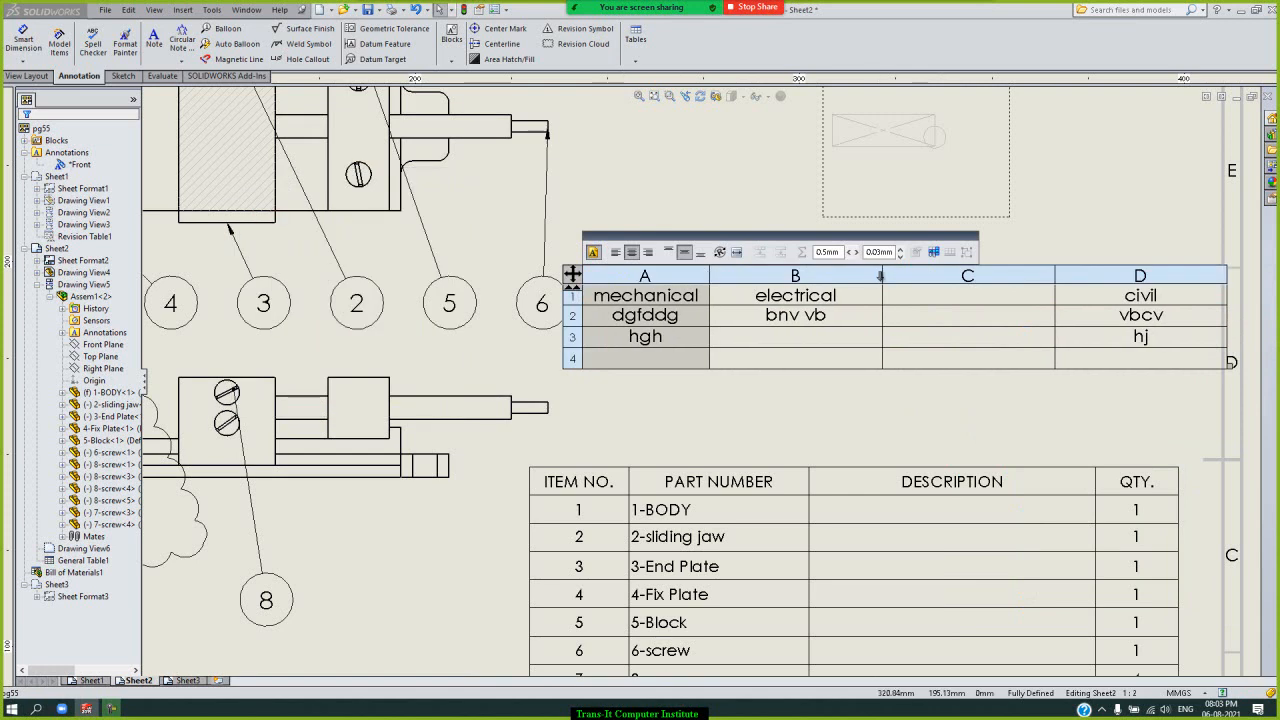
{"action": "left_click_drag", "start_coordinate": [883, 278], "coordinate": [821, 278]}
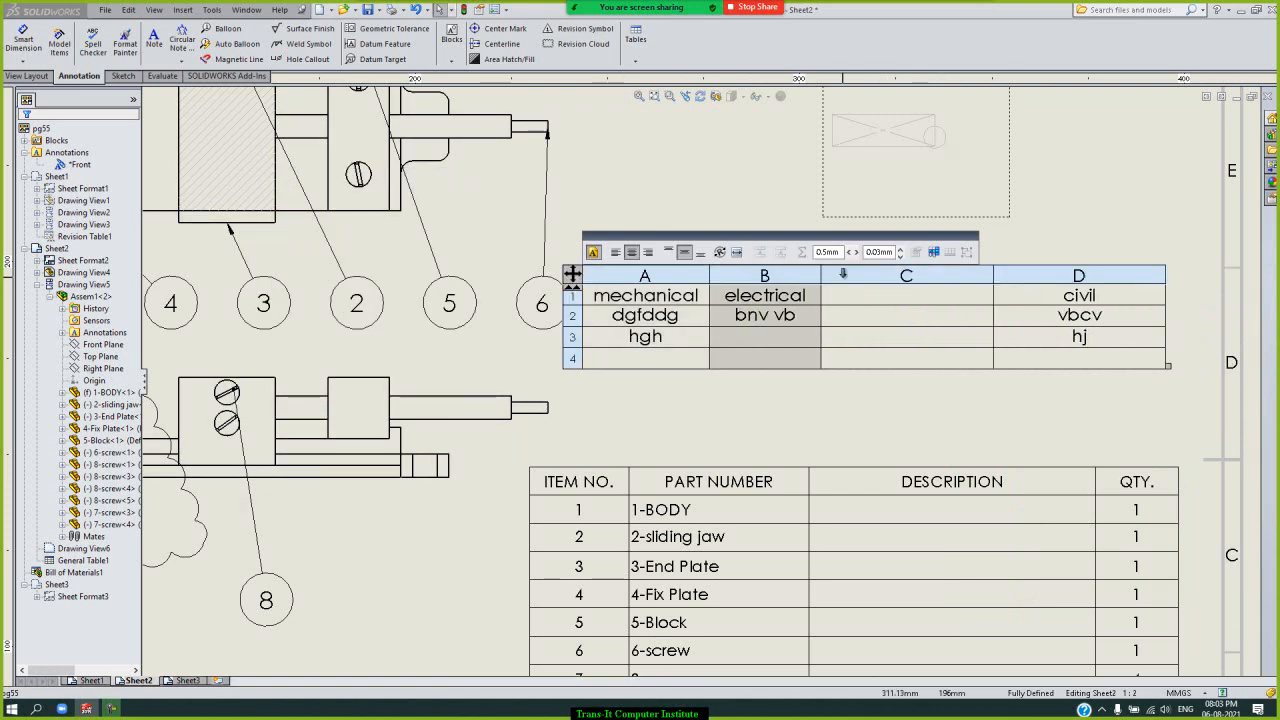
{"action": "left_click_drag", "start_coordinate": [993, 278], "coordinate": [953, 278]}
{"action": "left_click", "coordinate": [1059, 237]}
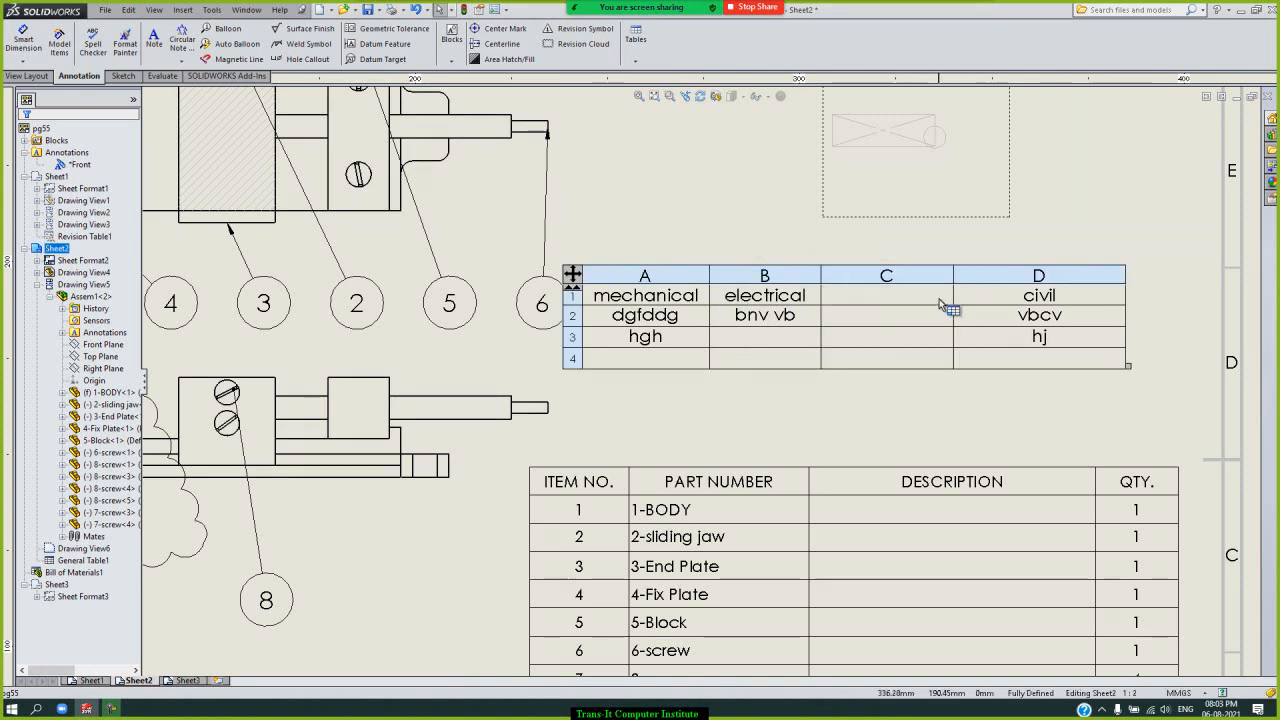
- Reposition the general table slightly toward the sheet border, clear of balloon 6 and above the bill of materials
{"action": "double_click", "coordinate": [929, 297]}
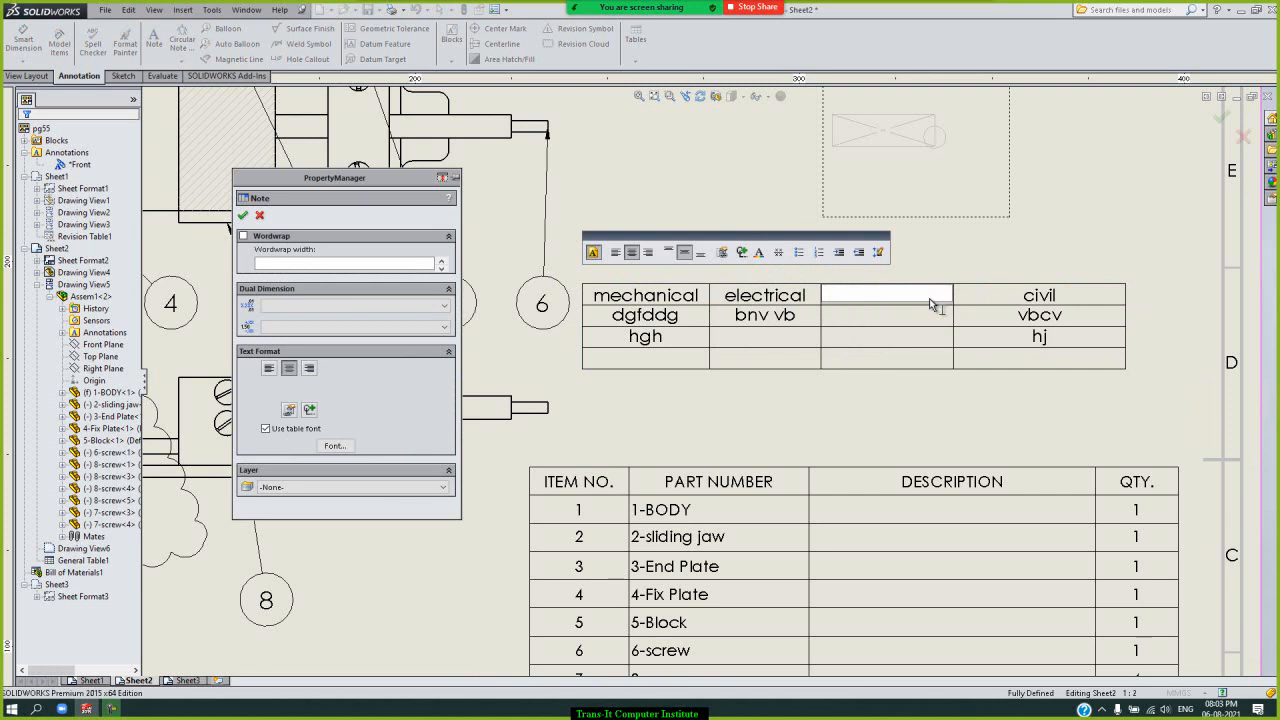
{"action": "left_click", "coordinate": [1053, 224]}
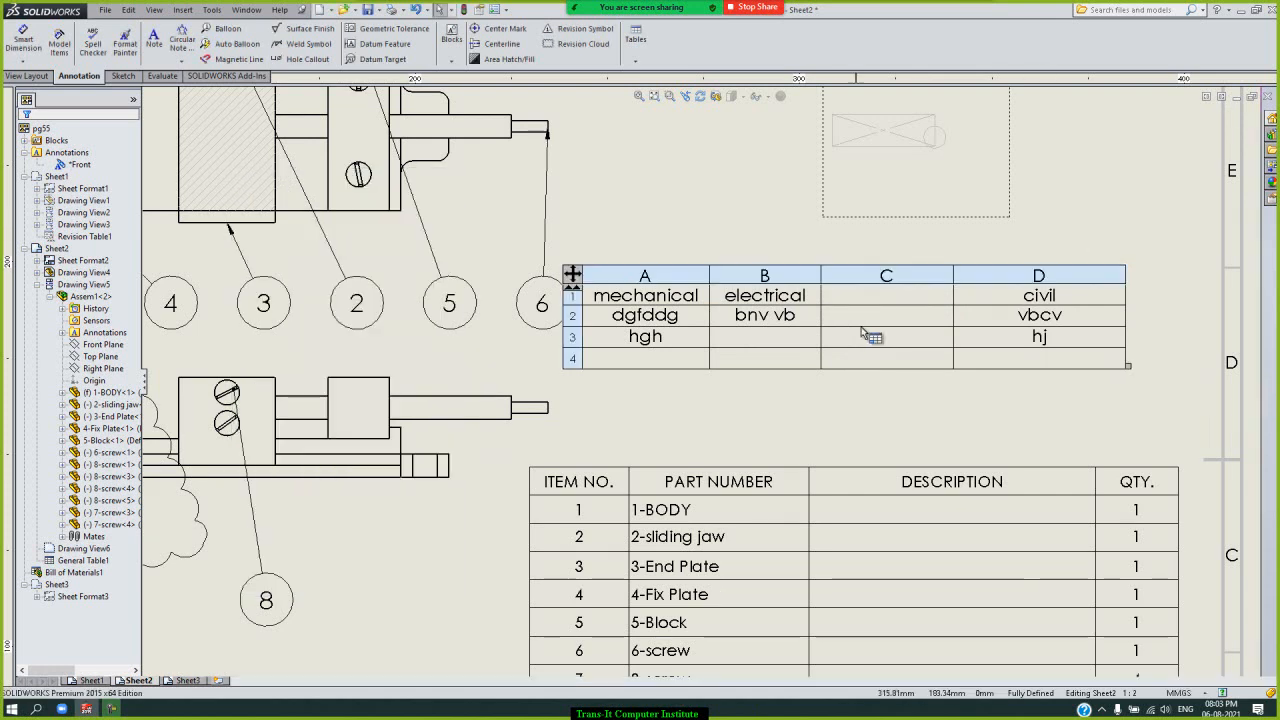
{"action": "left_click", "coordinate": [572, 276]}
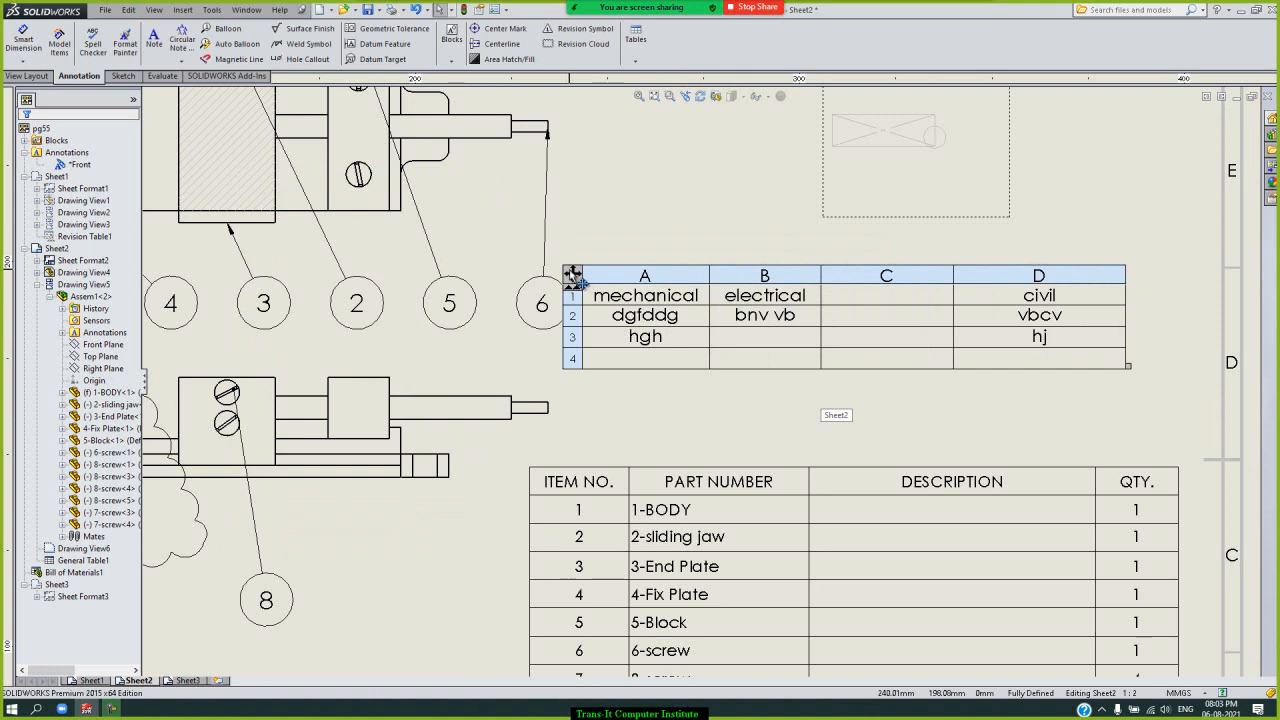
{"action": "left_click_drag", "start_coordinate": [572, 276], "coordinate": [612, 280]}
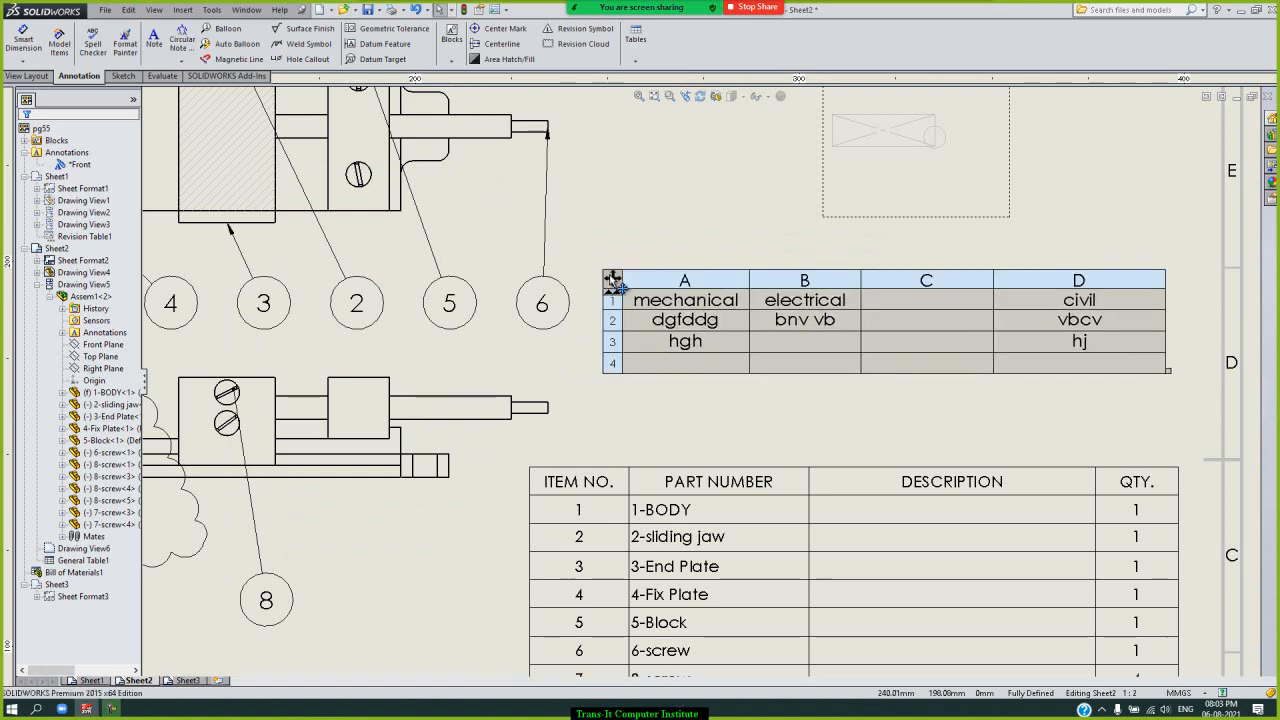
{"action": "left_click", "coordinate": [1060, 255]}
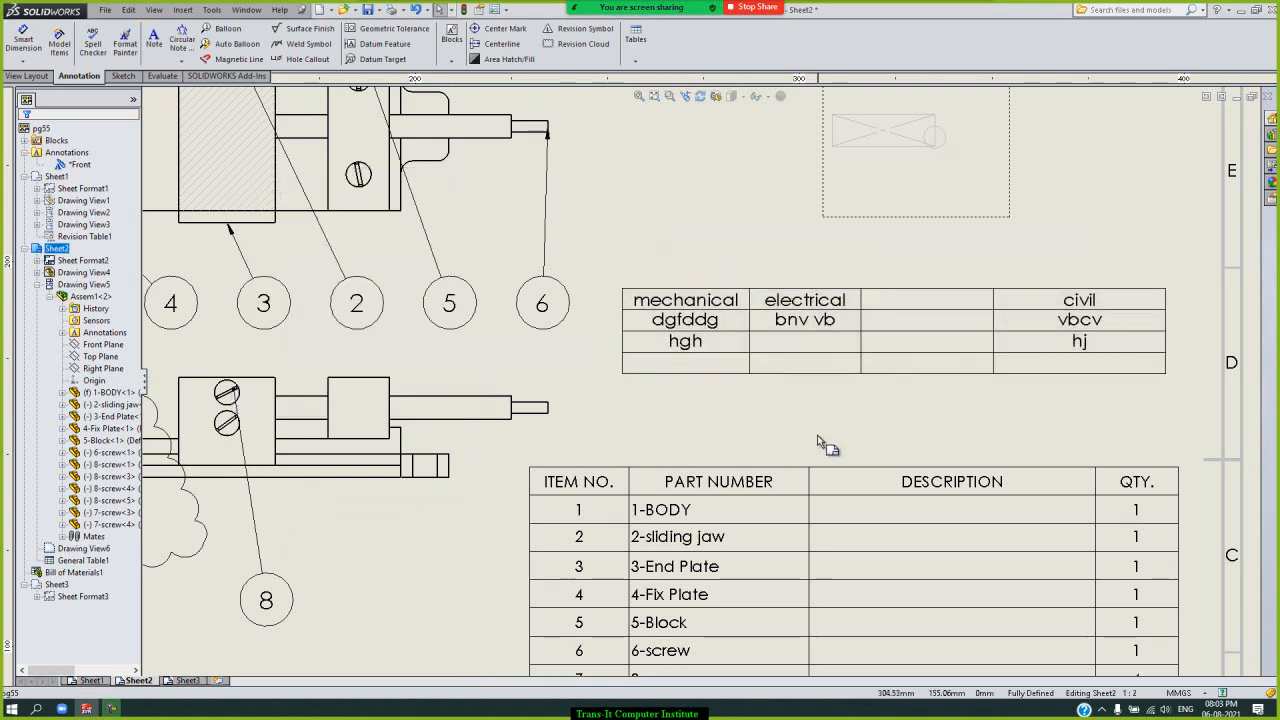
- Examine the whole sheet, the available table types, and the general table's options for inserting rows and columns
{"action": "scroll", "coordinate": [870, 423], "scroll_direction": "up", "scroll_amount": 2}
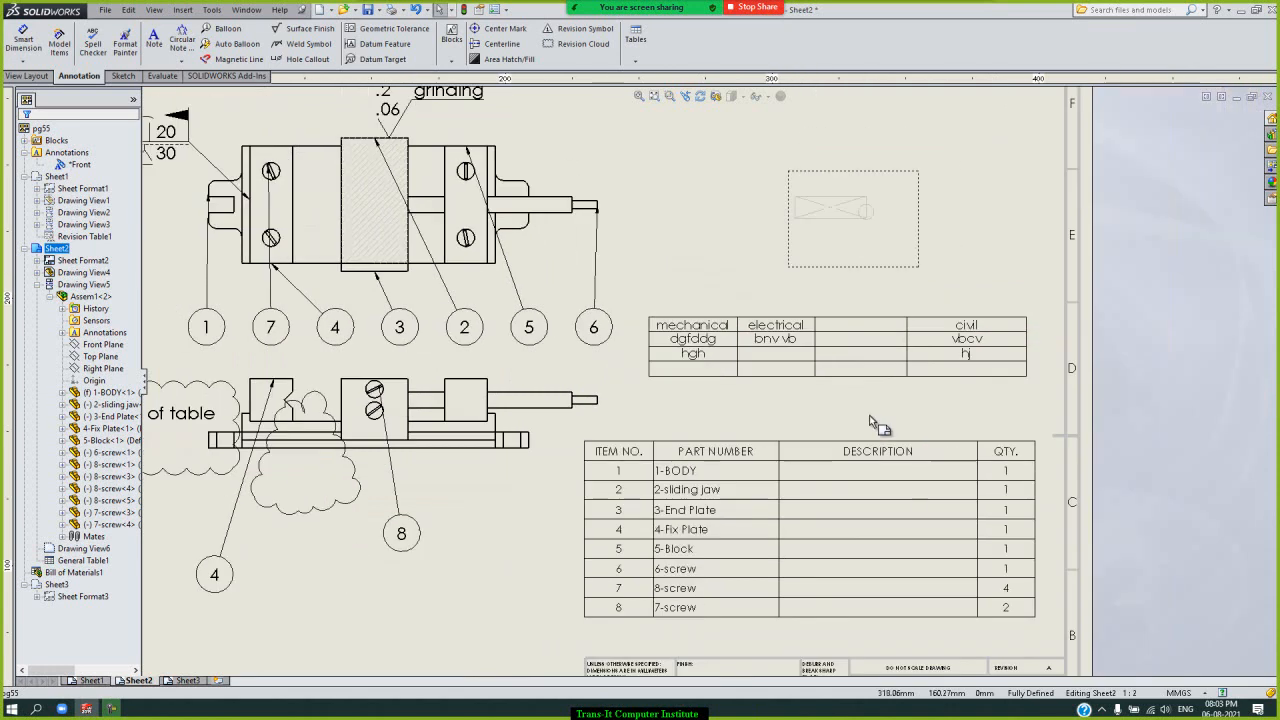
{"action": "scroll", "coordinate": [870, 423], "scroll_direction": "up", "scroll_amount": 1}
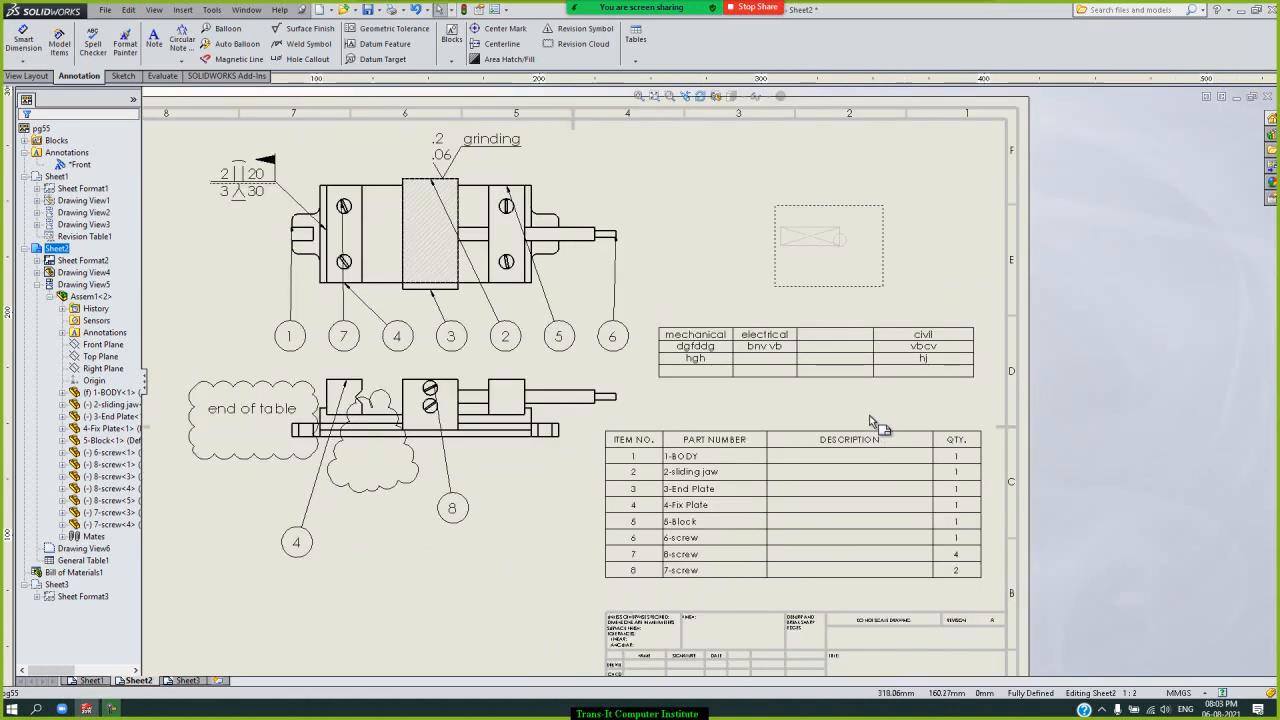
{"action": "scroll", "coordinate": [870, 423], "scroll_direction": "up", "scroll_amount": 2}
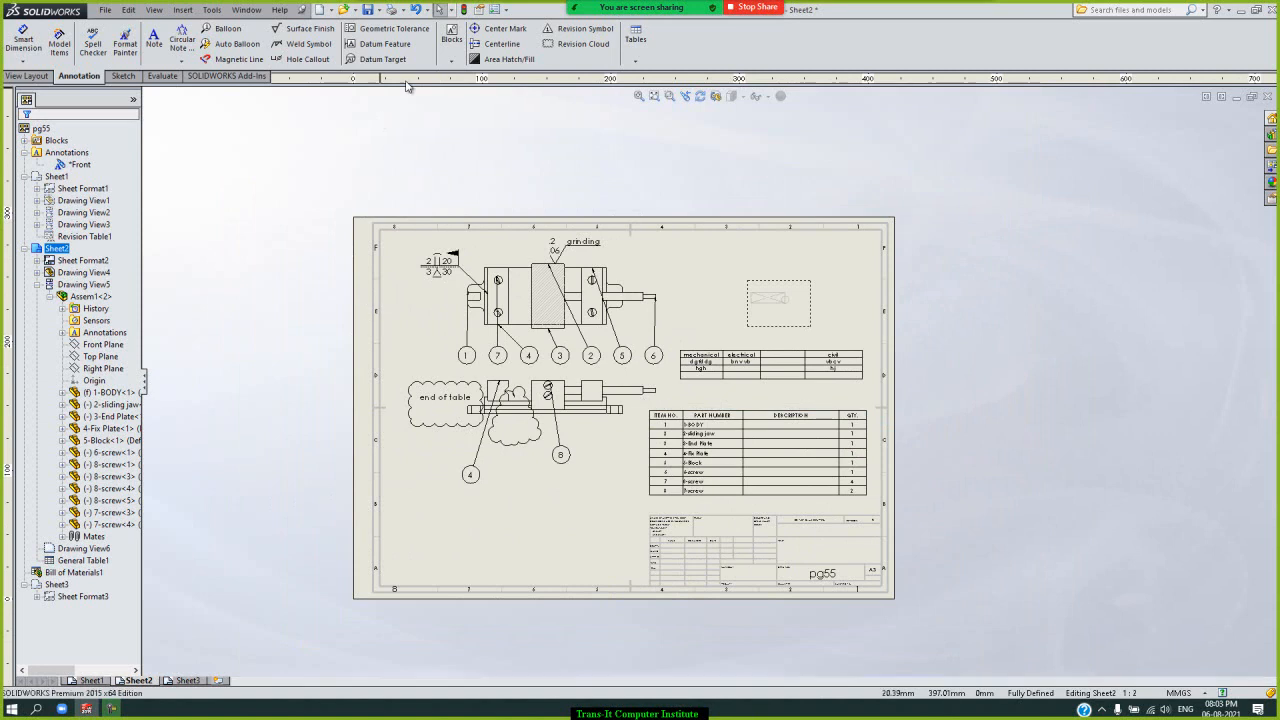
{"action": "left_click", "coordinate": [640, 58]}
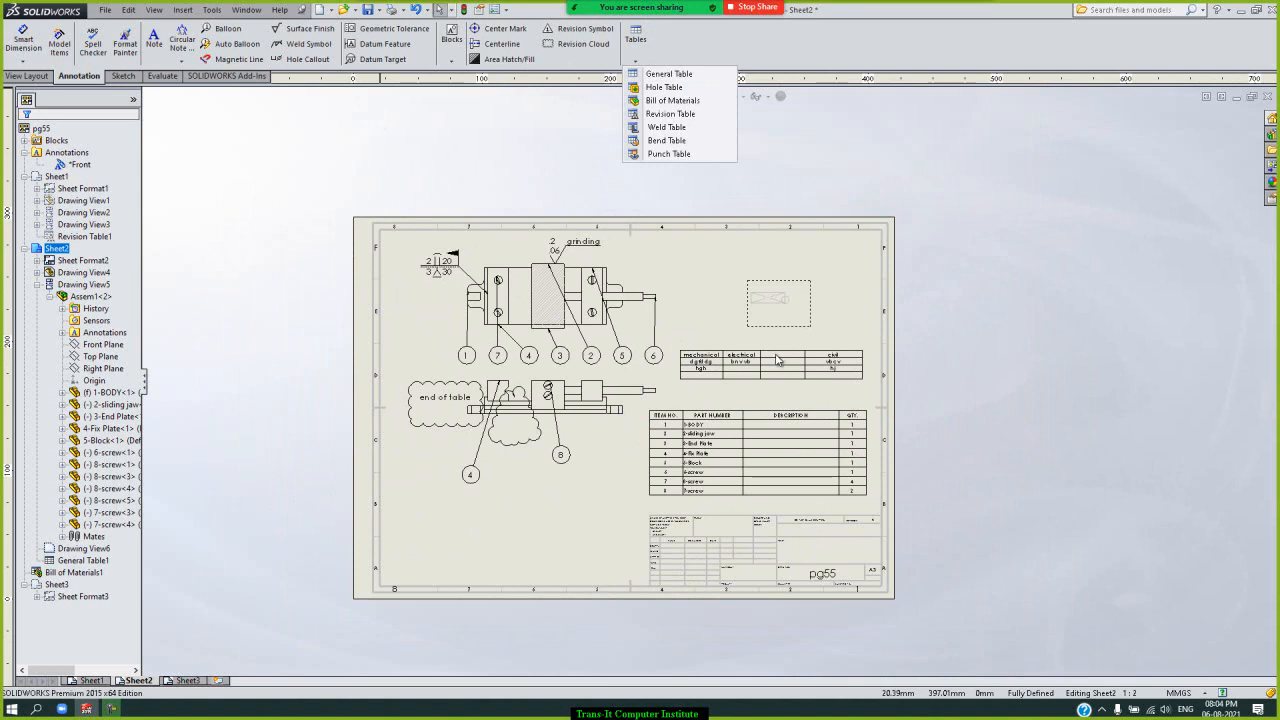
{"action": "left_click", "coordinate": [705, 360]}
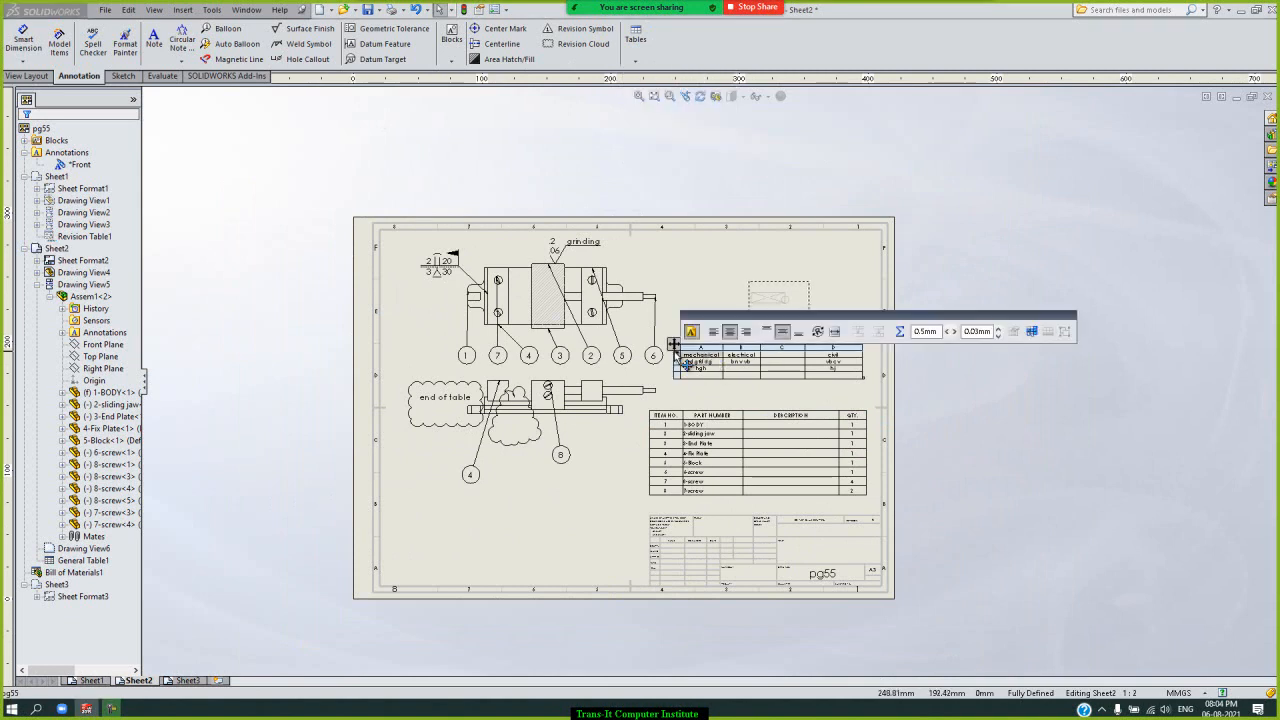
{"action": "right_click", "coordinate": [675, 345]}
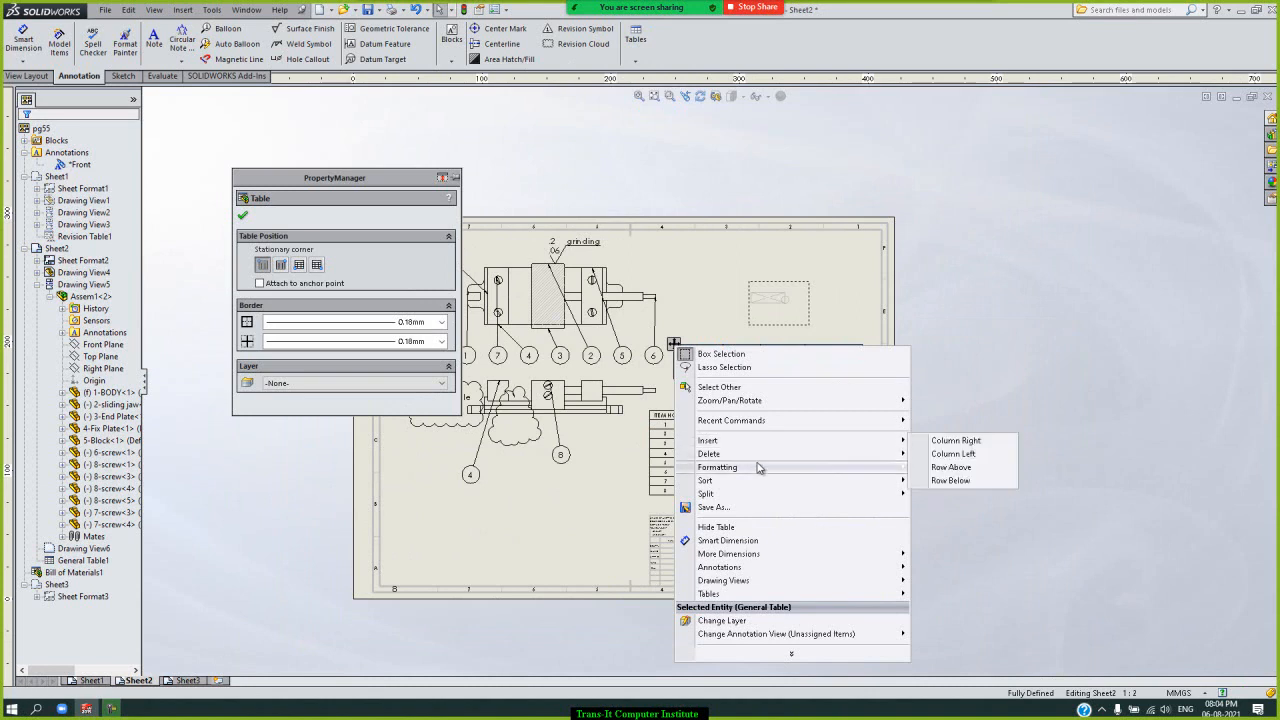
{"action": "mouse_move", "coordinate": [759, 469]}
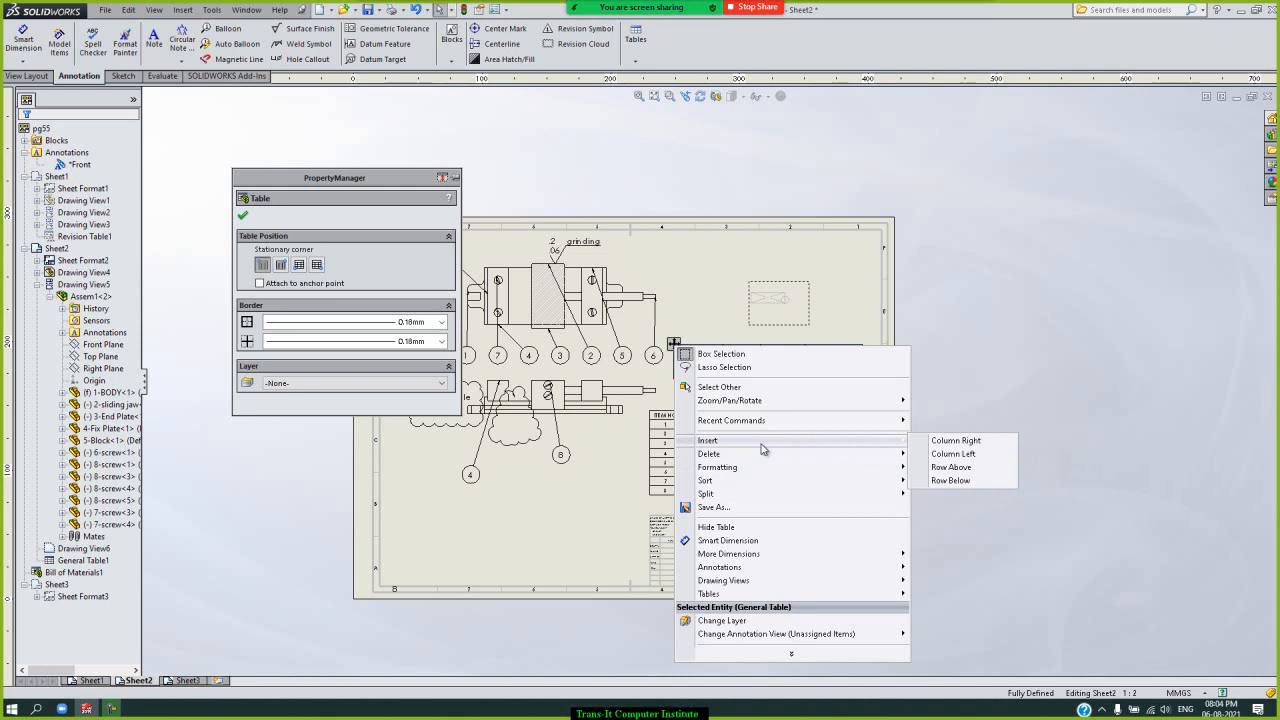
{"action": "left_click", "coordinate": [742, 198]}
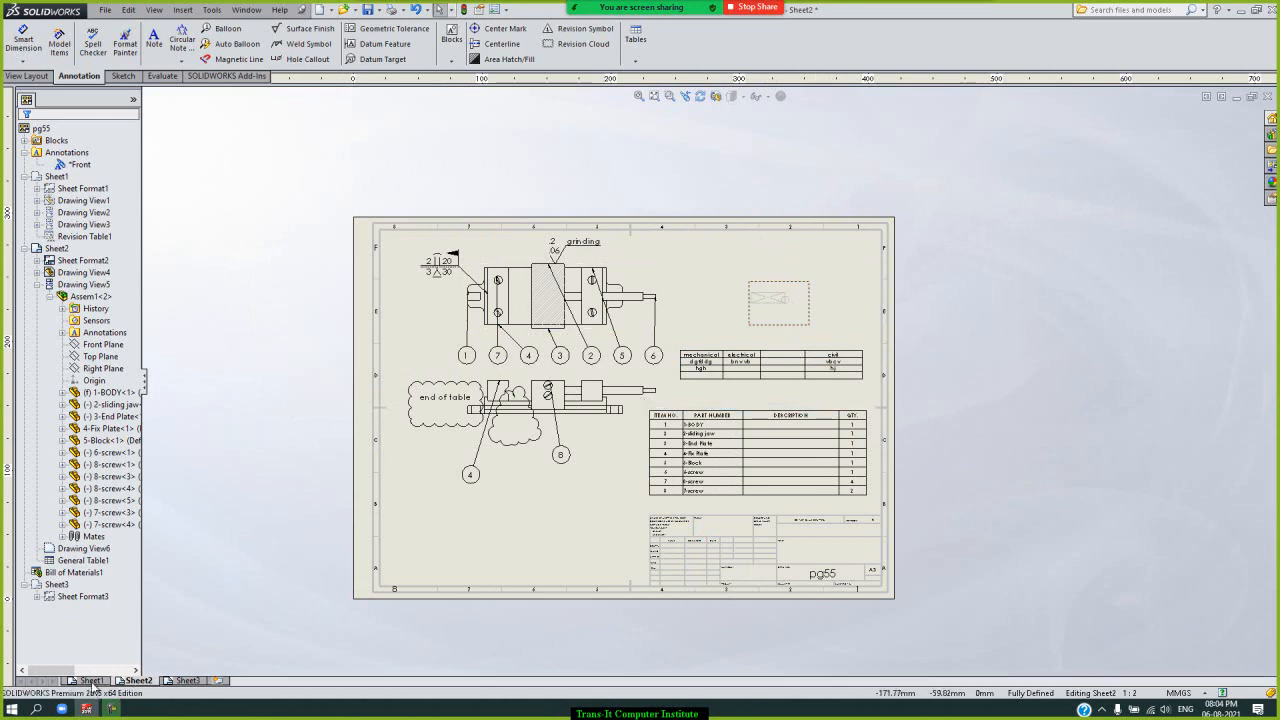
- Add a new sheet and place standard three views of the circular plate part with holes from the drafting folder
{"action": "left_click", "coordinate": [218, 680]}
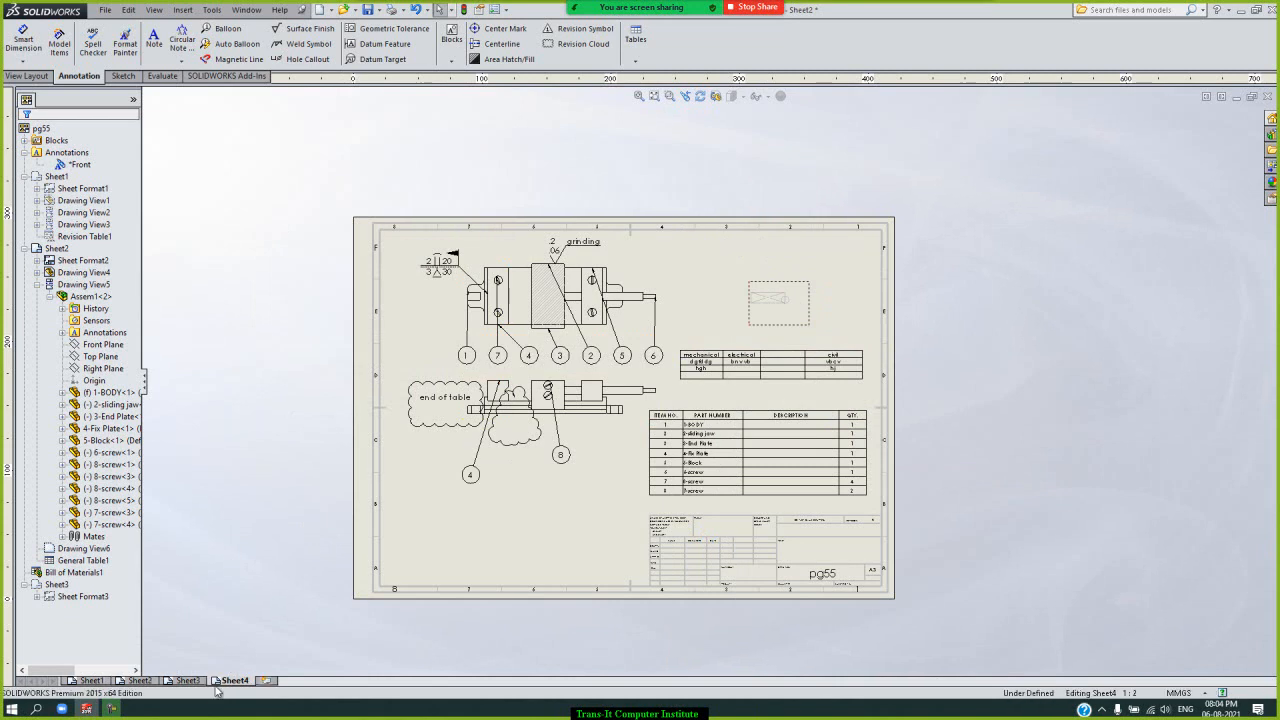
{"action": "left_click", "coordinate": [22, 77]}
{"action": "left_click", "coordinate": [20, 44]}
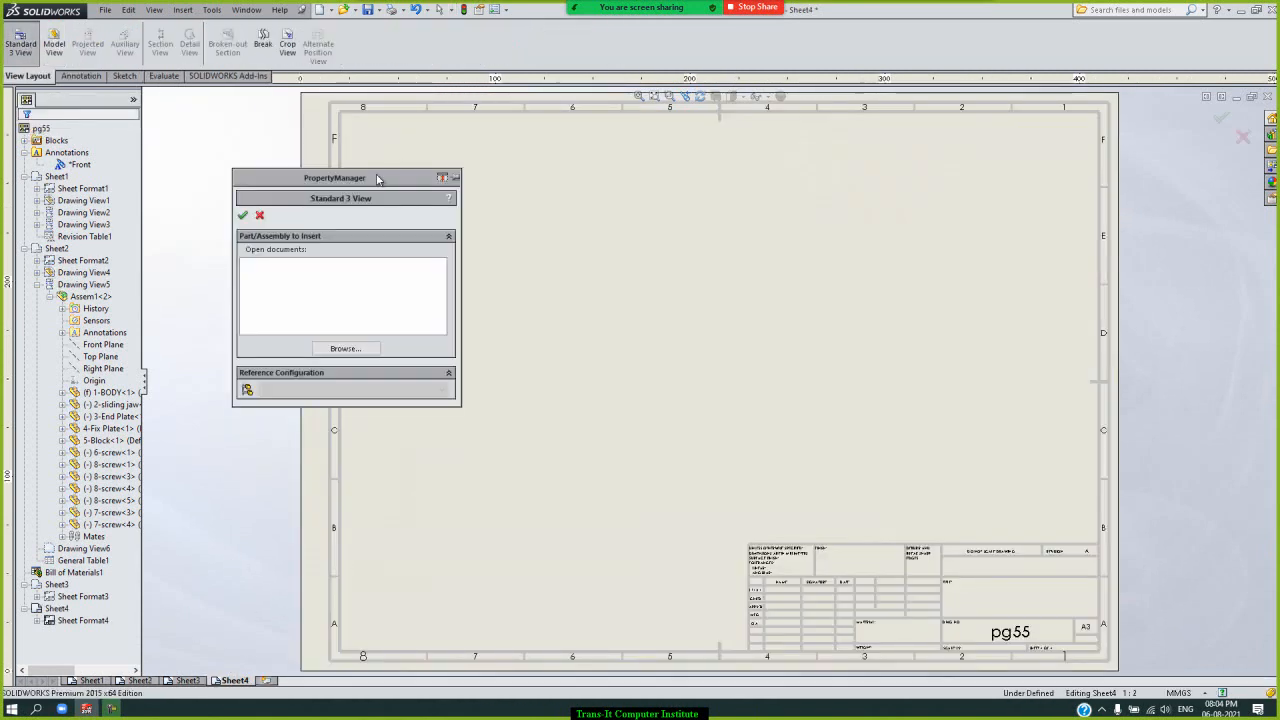
{"action": "left_click", "coordinate": [340, 348]}
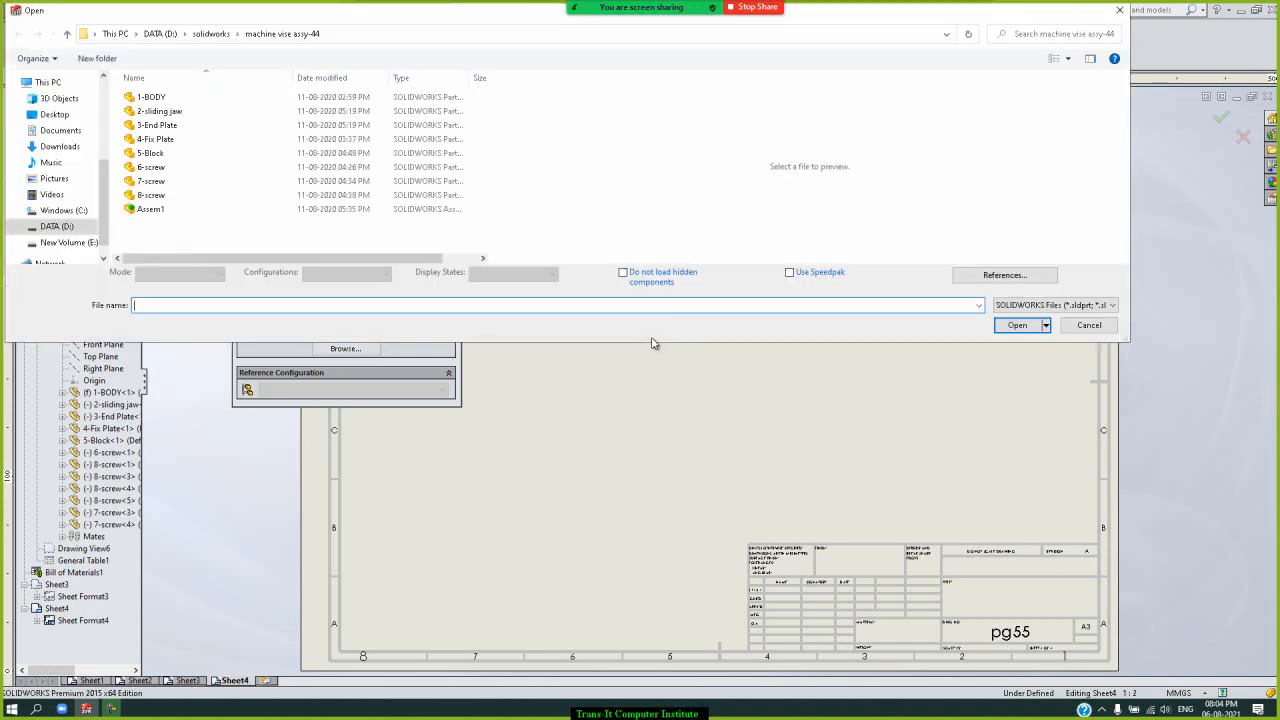
{"action": "left_click", "coordinate": [212, 34]}
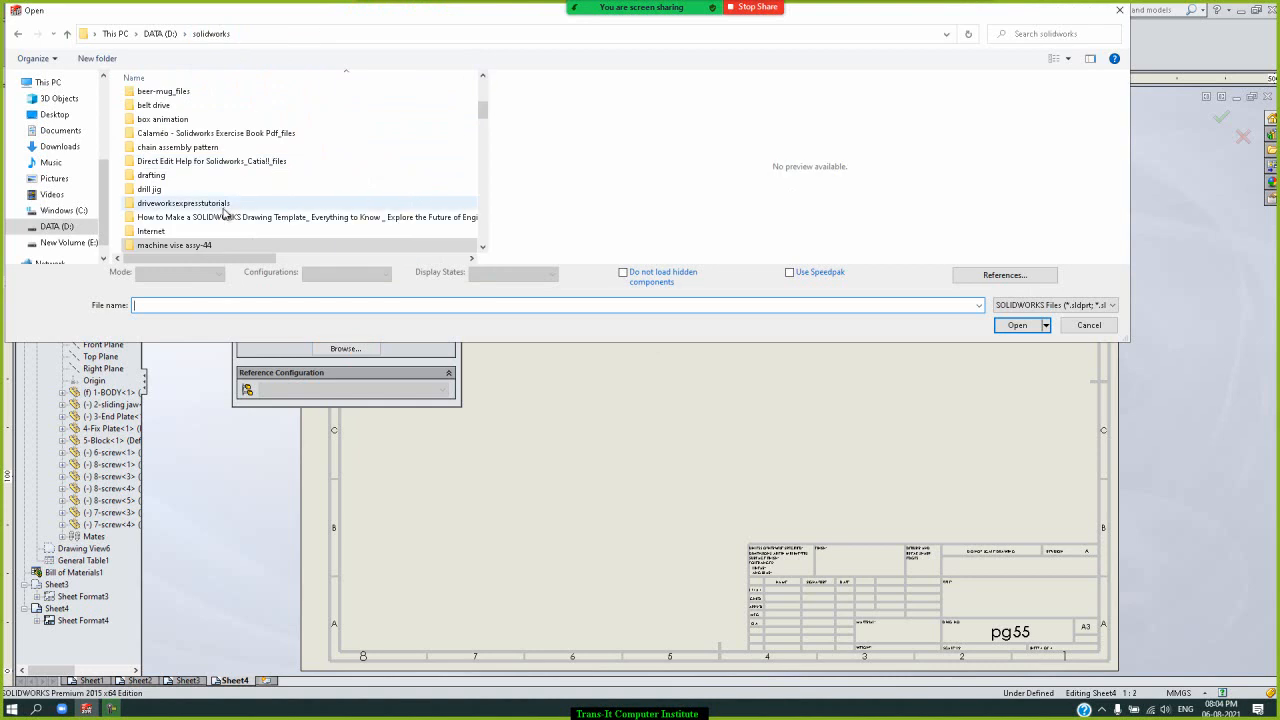
{"action": "double_click", "coordinate": [160, 175]}
{"action": "double_click", "coordinate": [171, 112]}
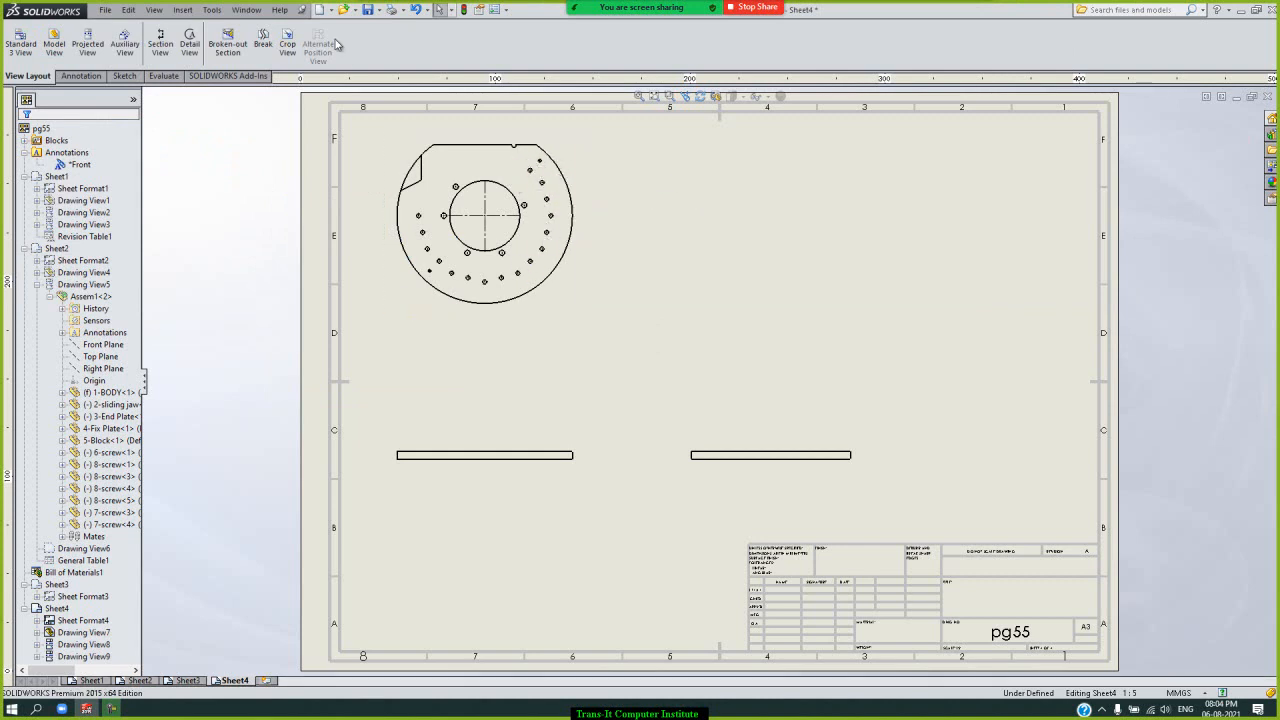
{"action": "left_click", "coordinate": [95, 76]}
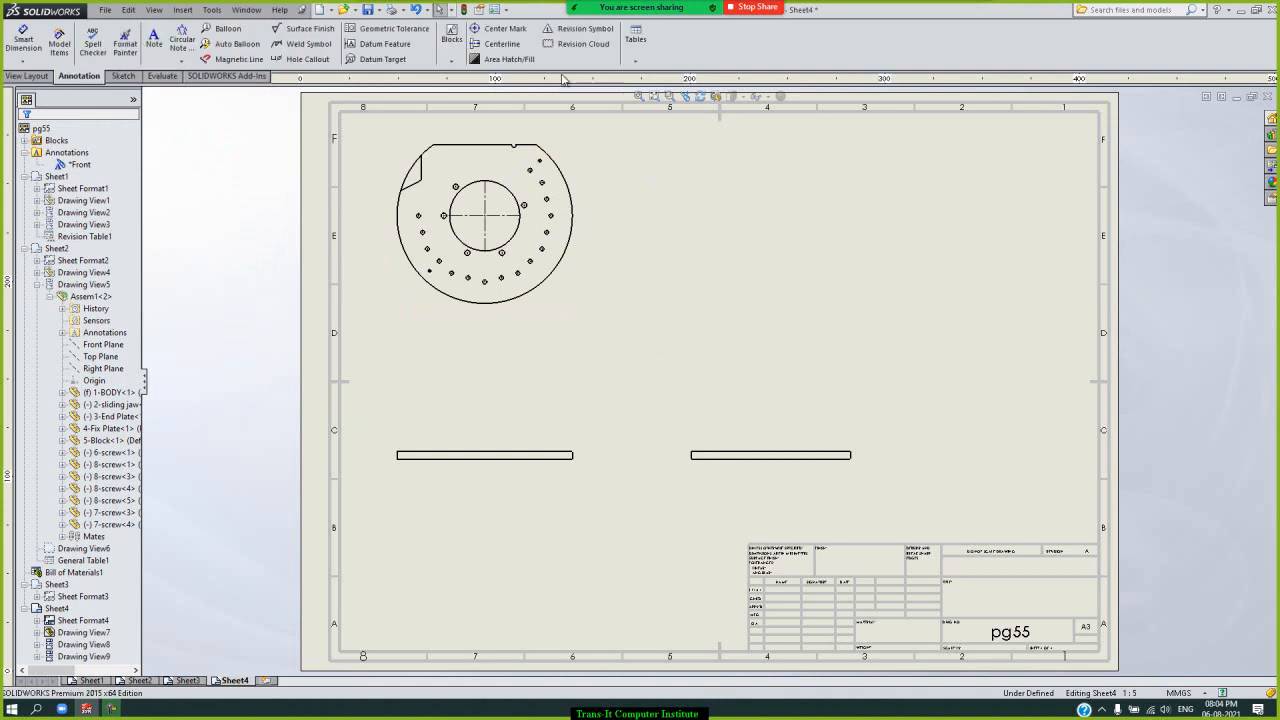
- Create a hole table for the circular plate from its face, with the central bore as origin, and place it inside the sheet's upper-right border
{"action": "left_click", "coordinate": [636, 45]}
{"action": "left_click", "coordinate": [660, 86]}
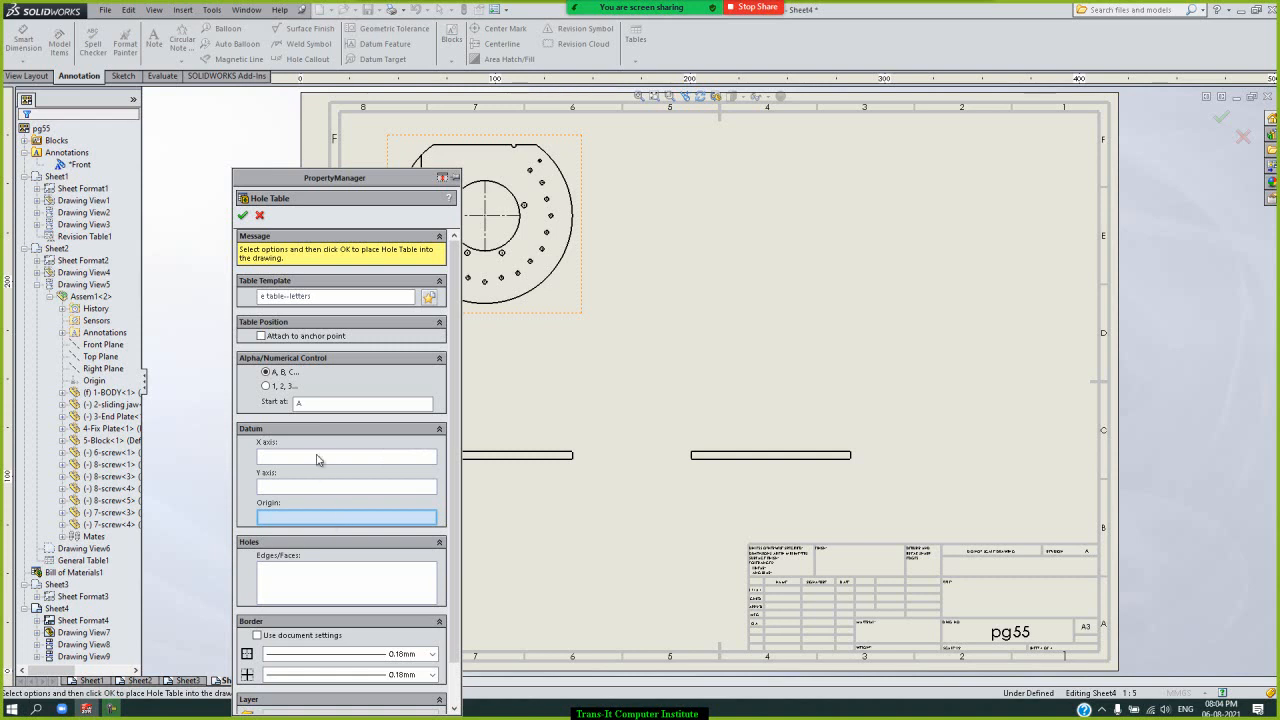
{"action": "left_click", "coordinate": [323, 577]}
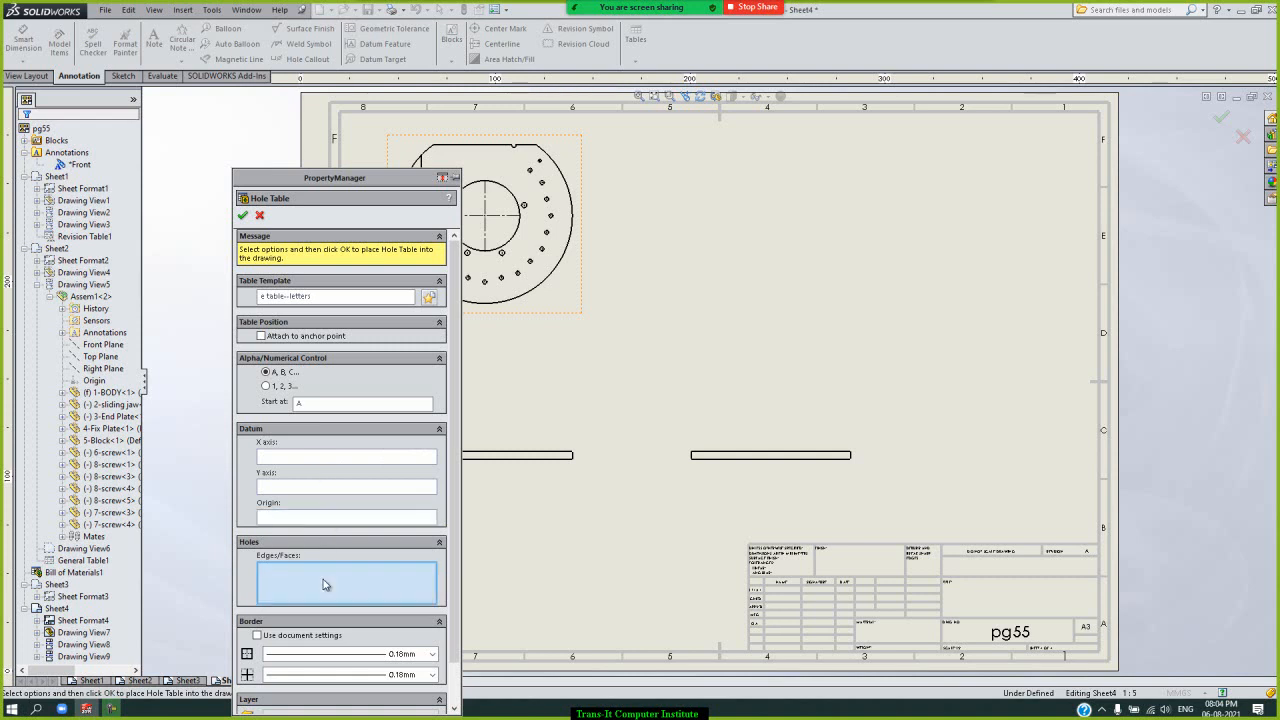
{"action": "left_click", "coordinate": [517, 165]}
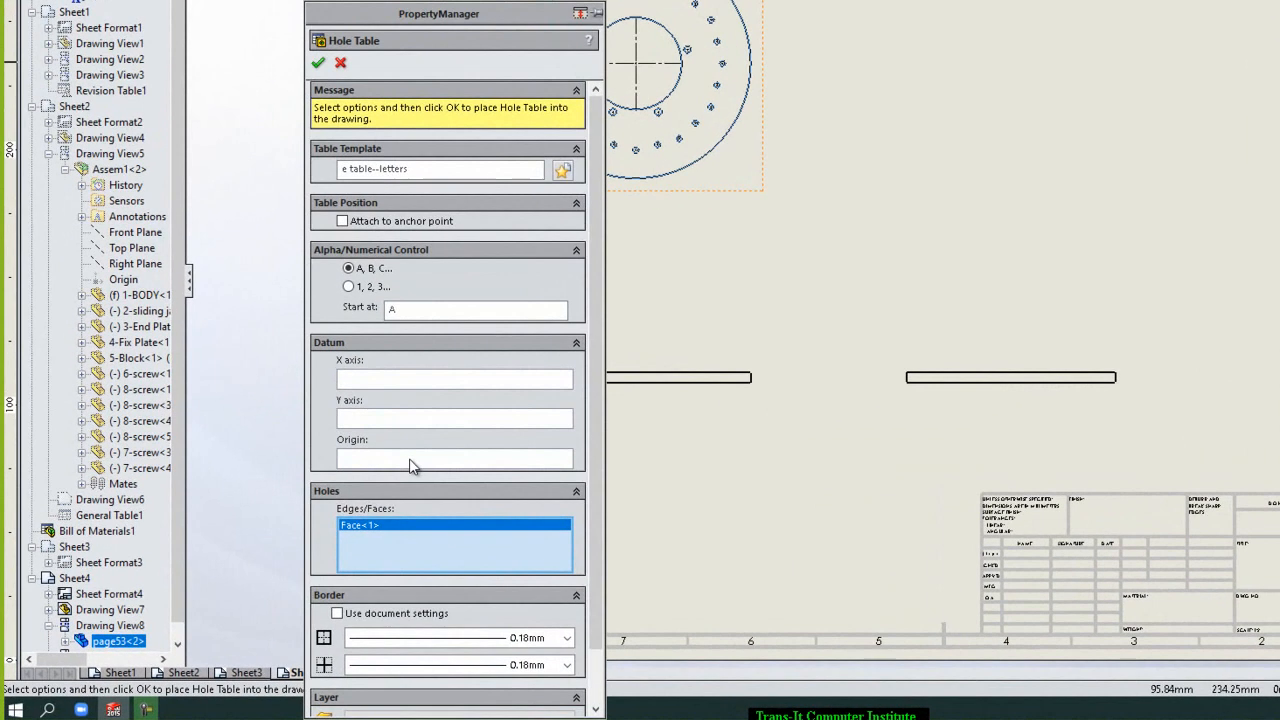
{"action": "left_click", "coordinate": [318, 517]}
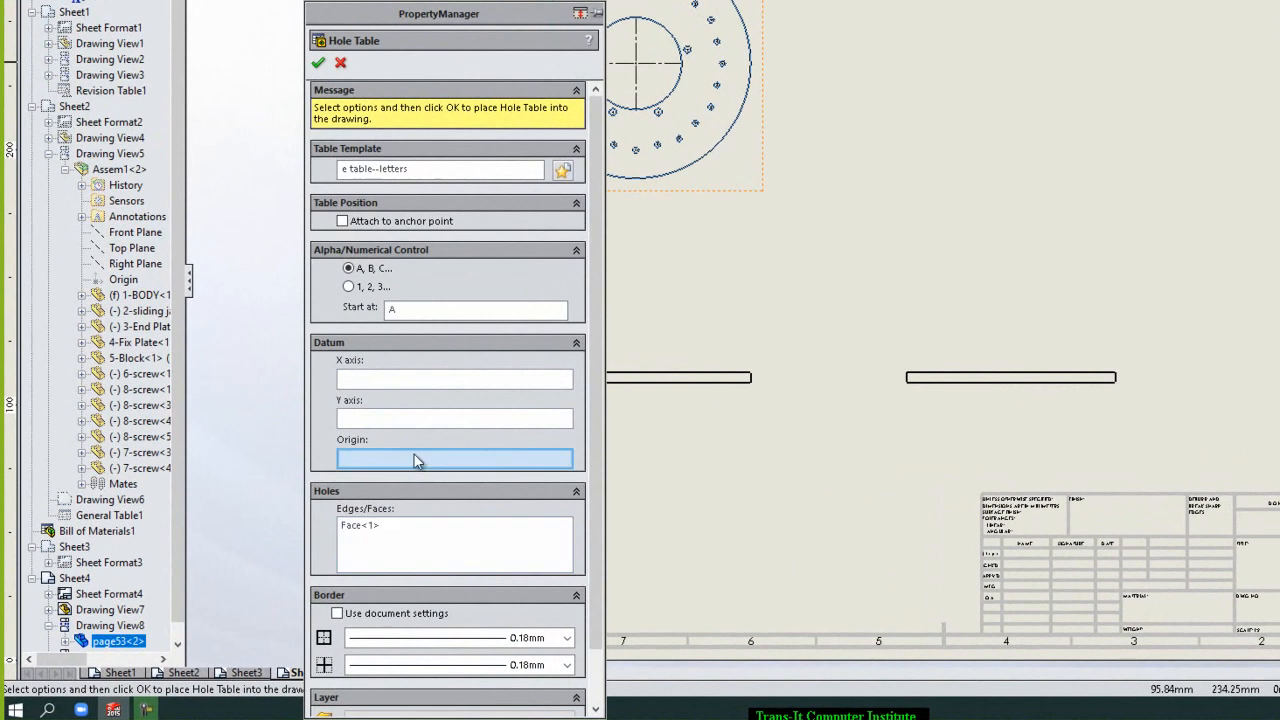
{"action": "left_click", "coordinate": [671, 42]}
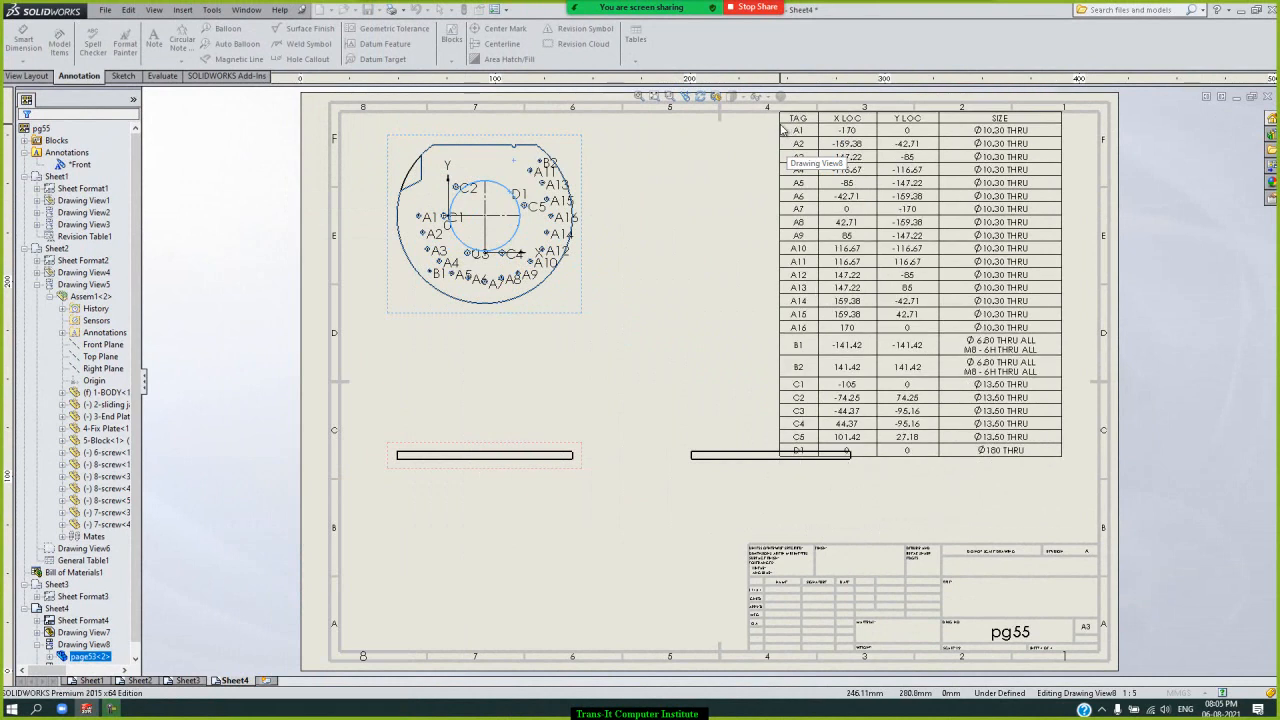
{"action": "left_click_drag", "start_coordinate": [783, 130], "coordinate": [781, 155]}
{"action": "left_click", "coordinate": [697, 370]}
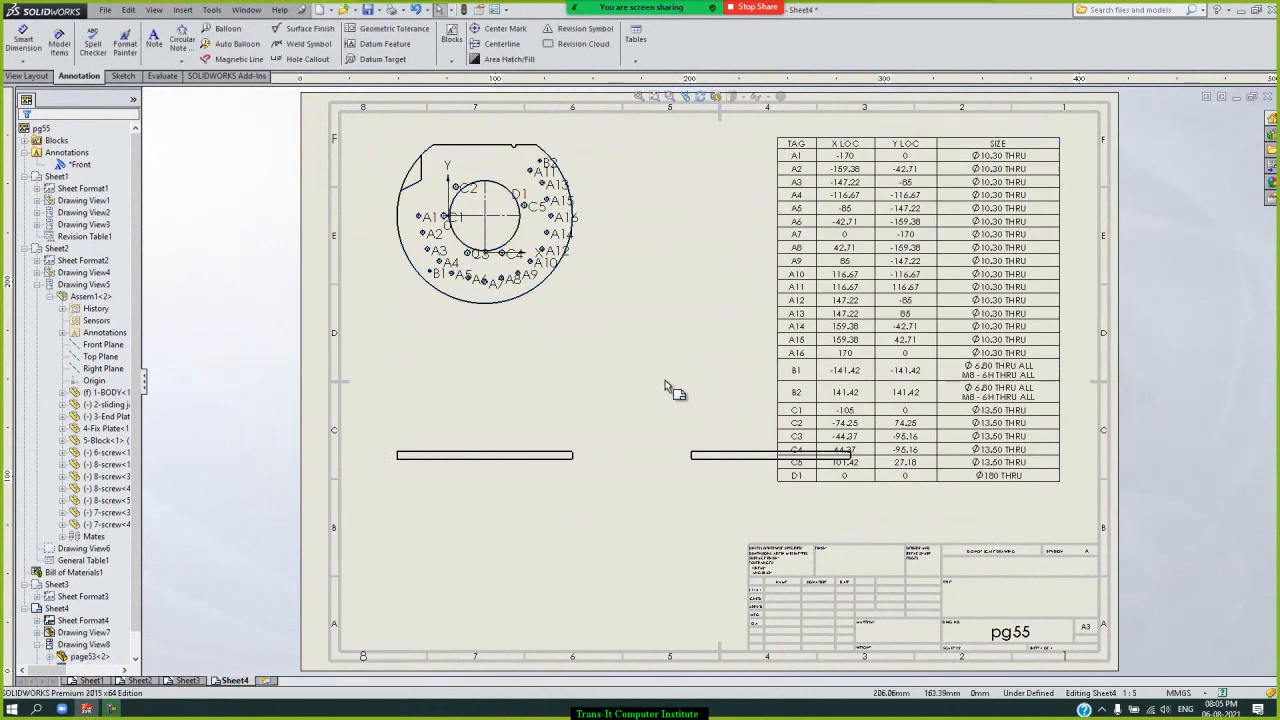
- Move the plate's two edge views down clear of the hole table, and examine the table's hole tags, locations and sizes
{"action": "left_click_drag", "start_coordinate": [573, 473], "coordinate": [573, 527]}
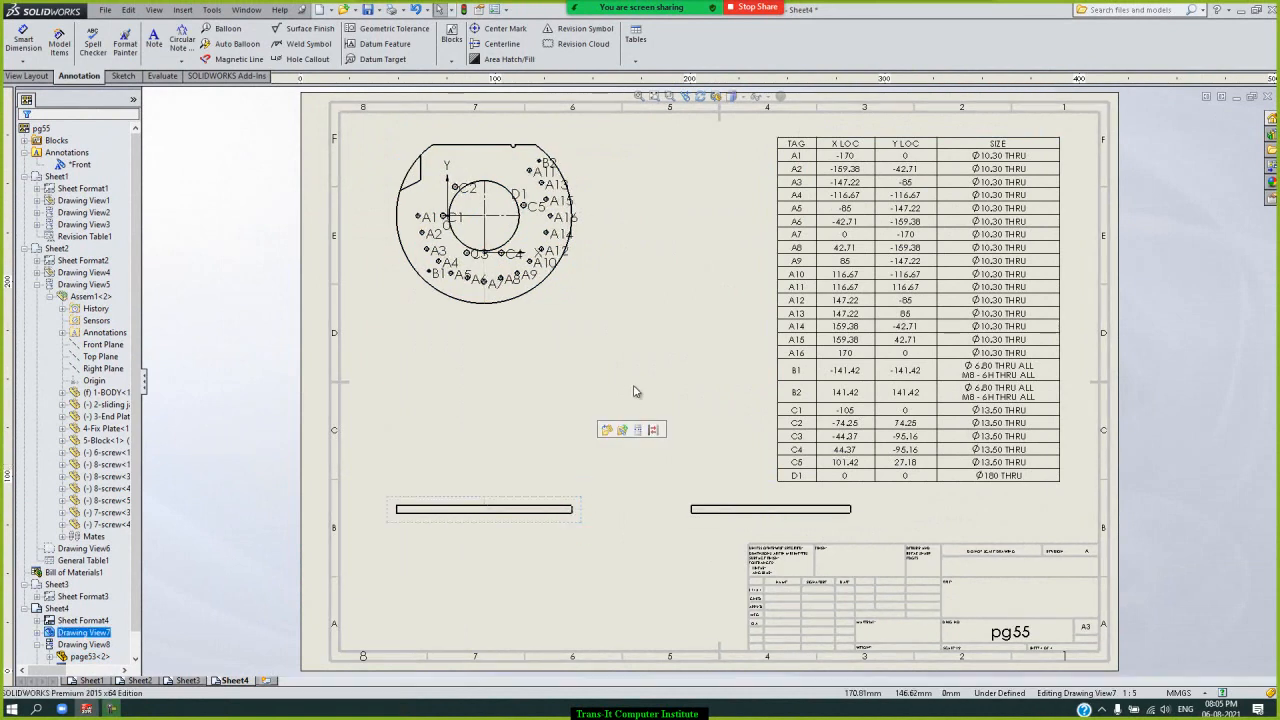
{"action": "left_click", "coordinate": [645, 360]}
{"action": "left_click", "coordinate": [849, 296]}
{"action": "scroll", "coordinate": [851, 200], "scroll_direction": "down", "scroll_amount": 3}
{"action": "scroll", "coordinate": [520, 272], "scroll_direction": "up", "scroll_amount": 1}
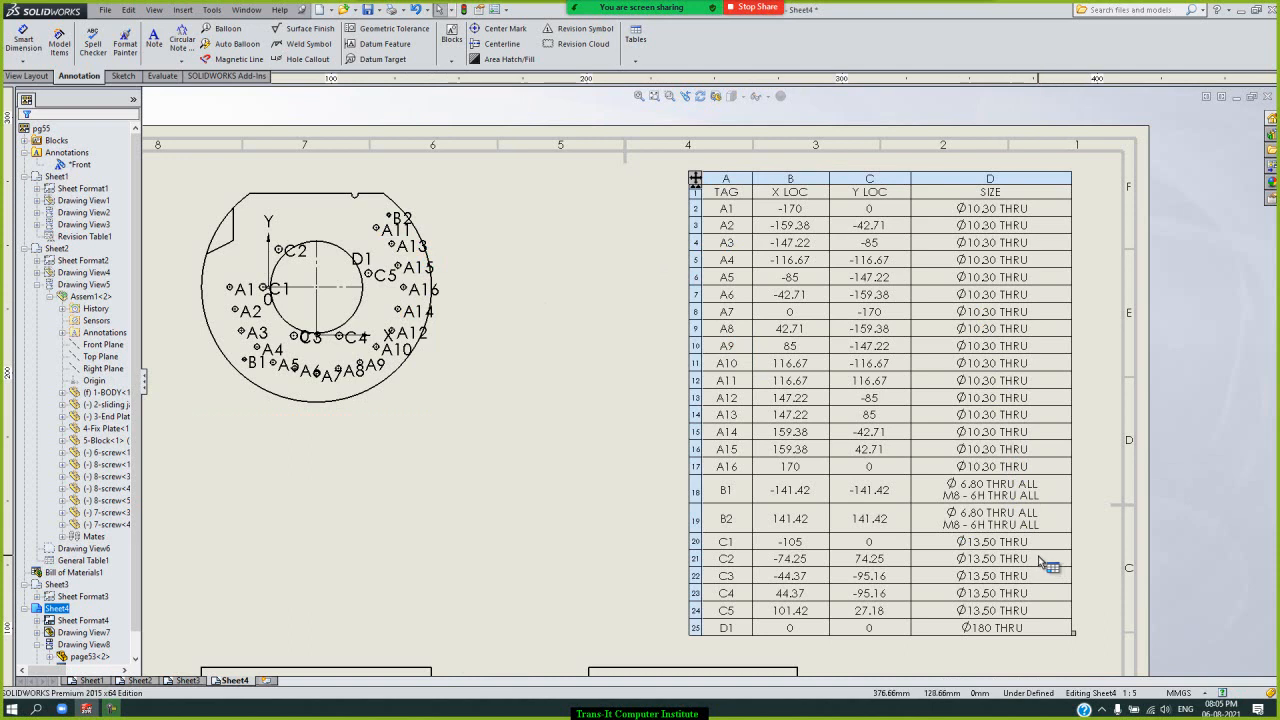
{"action": "left_click", "coordinate": [628, 342]}
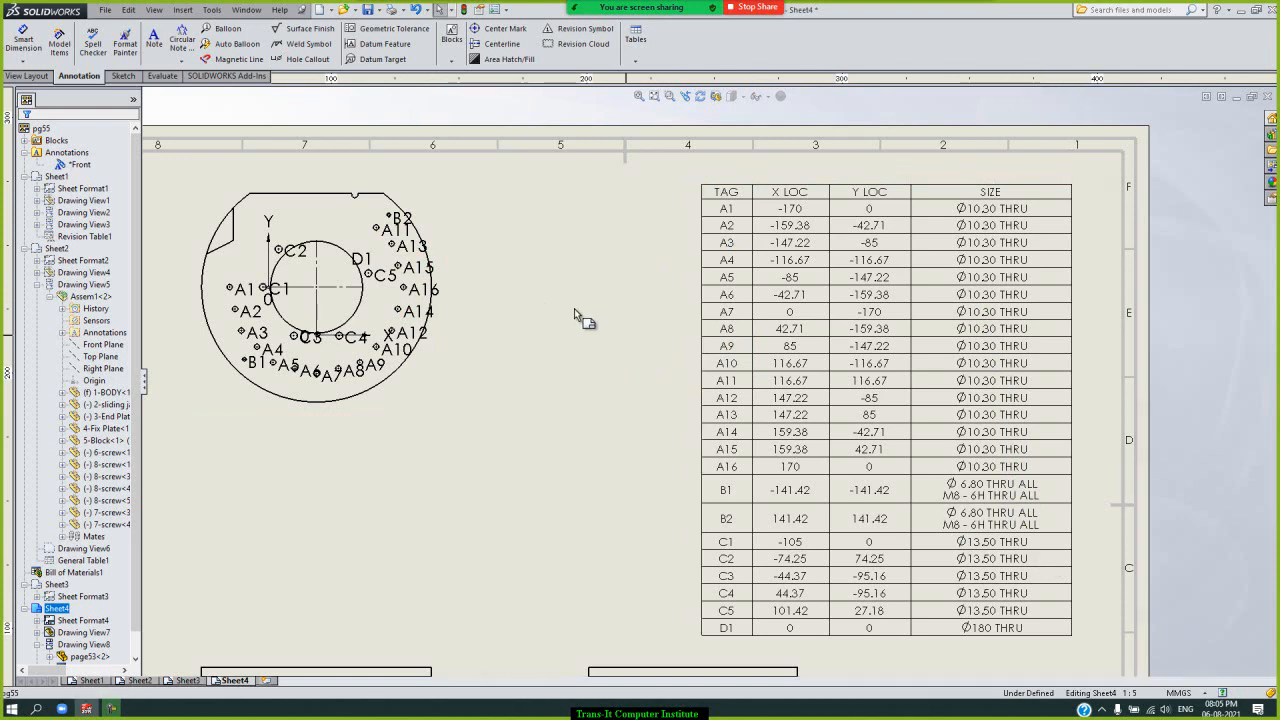
- Review the available table types and the existing tables and annotations on Sheet2 and Sheet1
{"action": "left_click", "coordinate": [640, 60]}
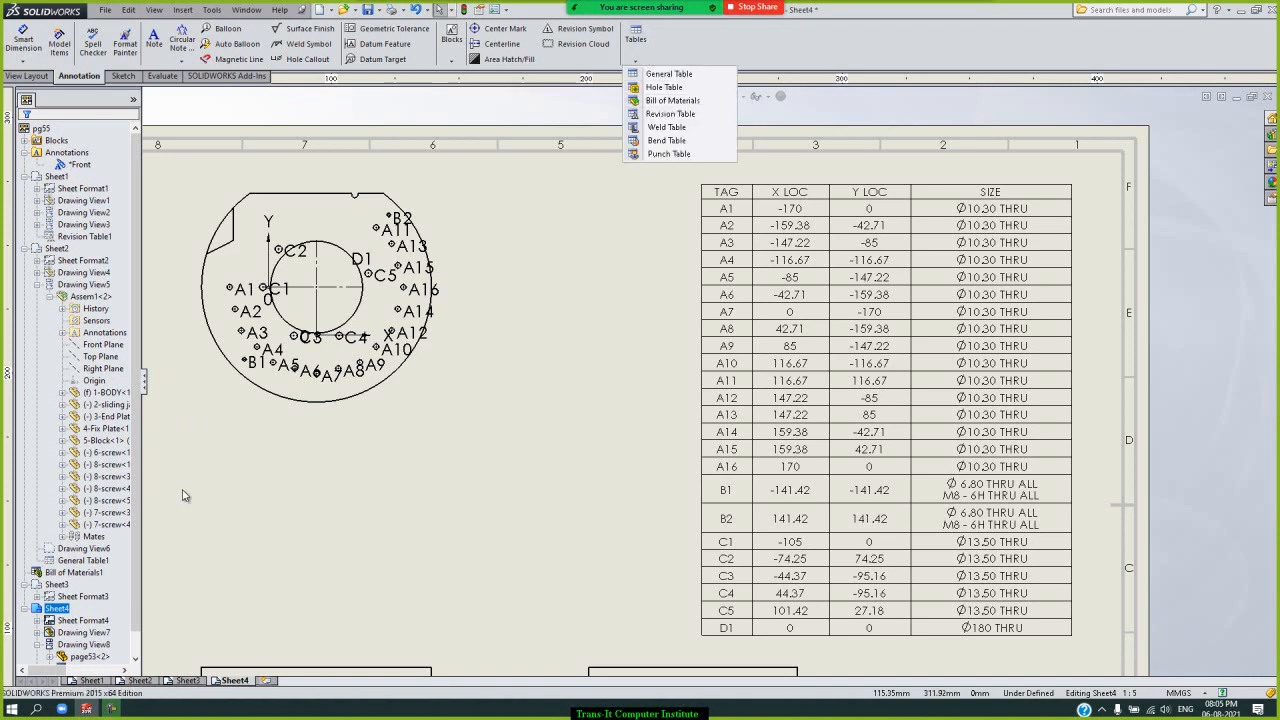
{"action": "left_click", "coordinate": [140, 681]}
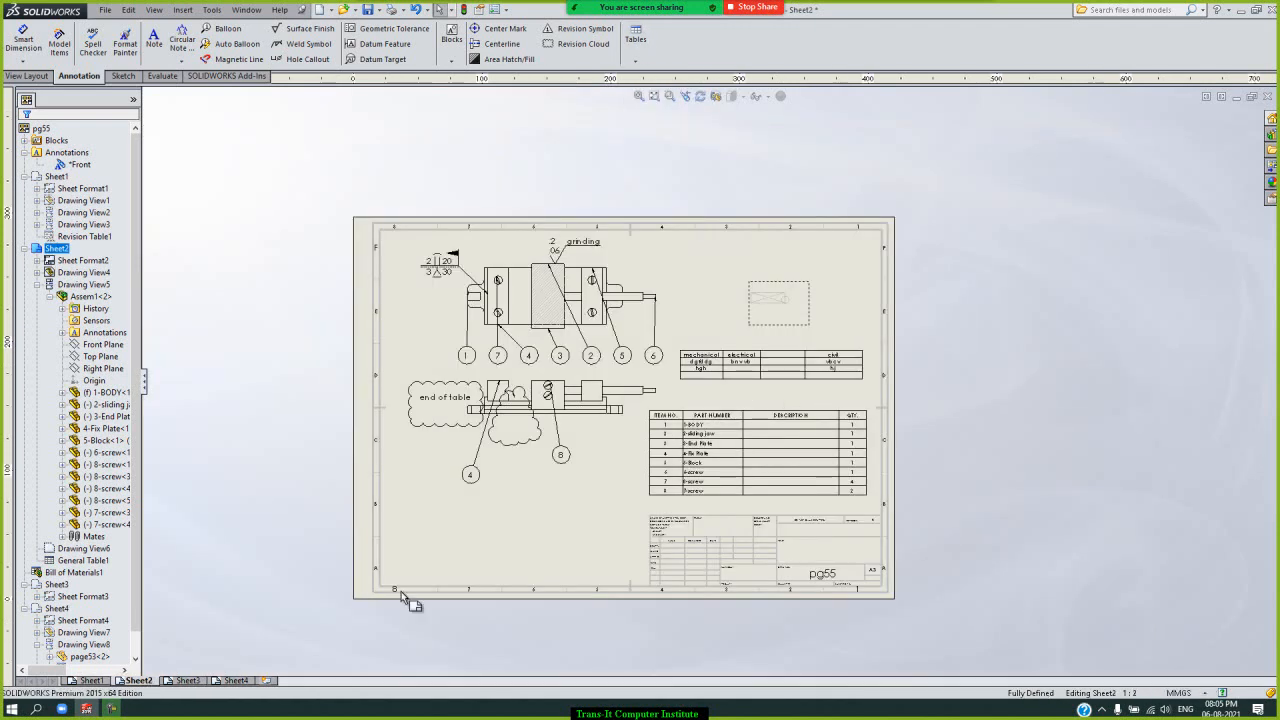
{"action": "scroll", "coordinate": [711, 470], "scroll_direction": "up", "scroll_amount": 3}
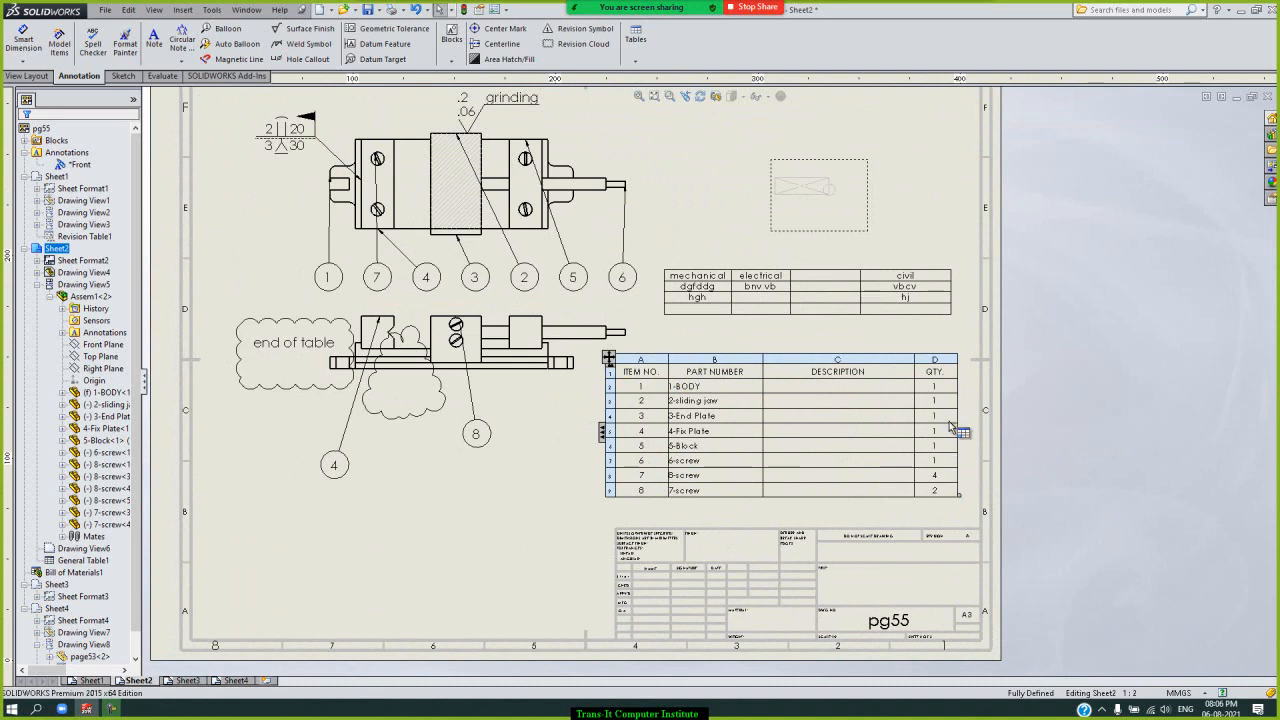
{"action": "left_click", "coordinate": [633, 60]}
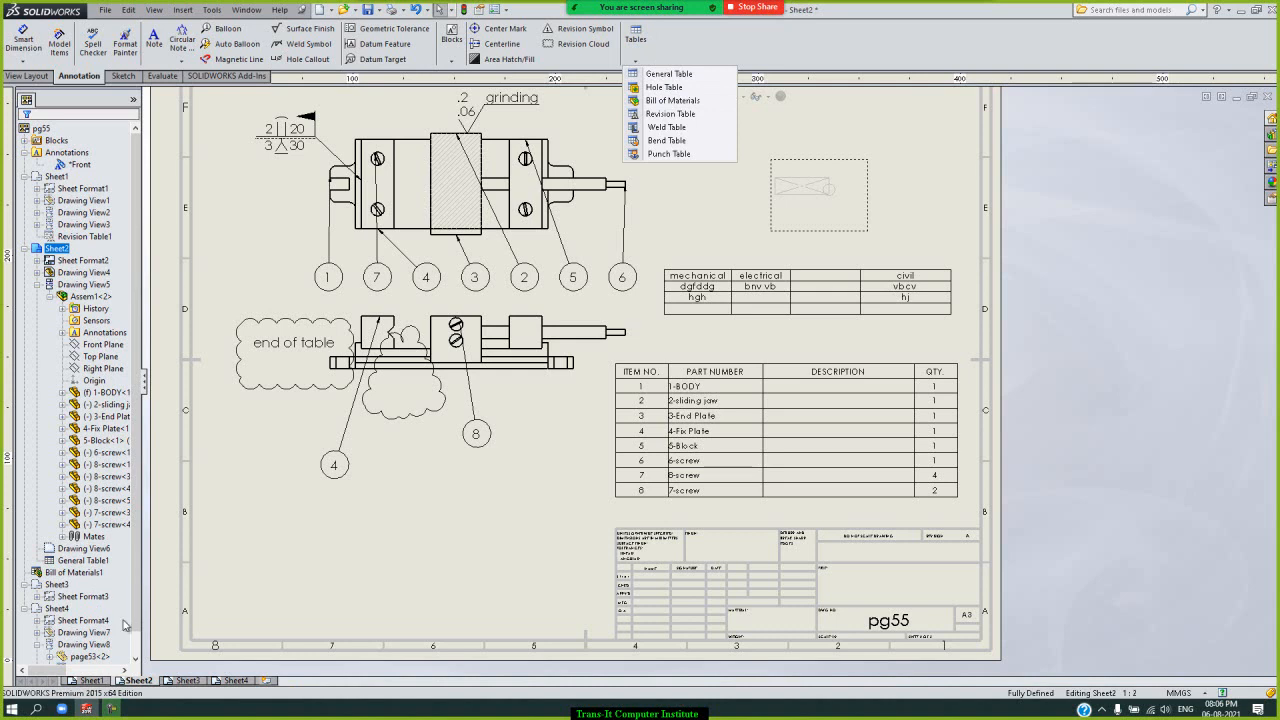
{"action": "left_click", "coordinate": [91, 681]}
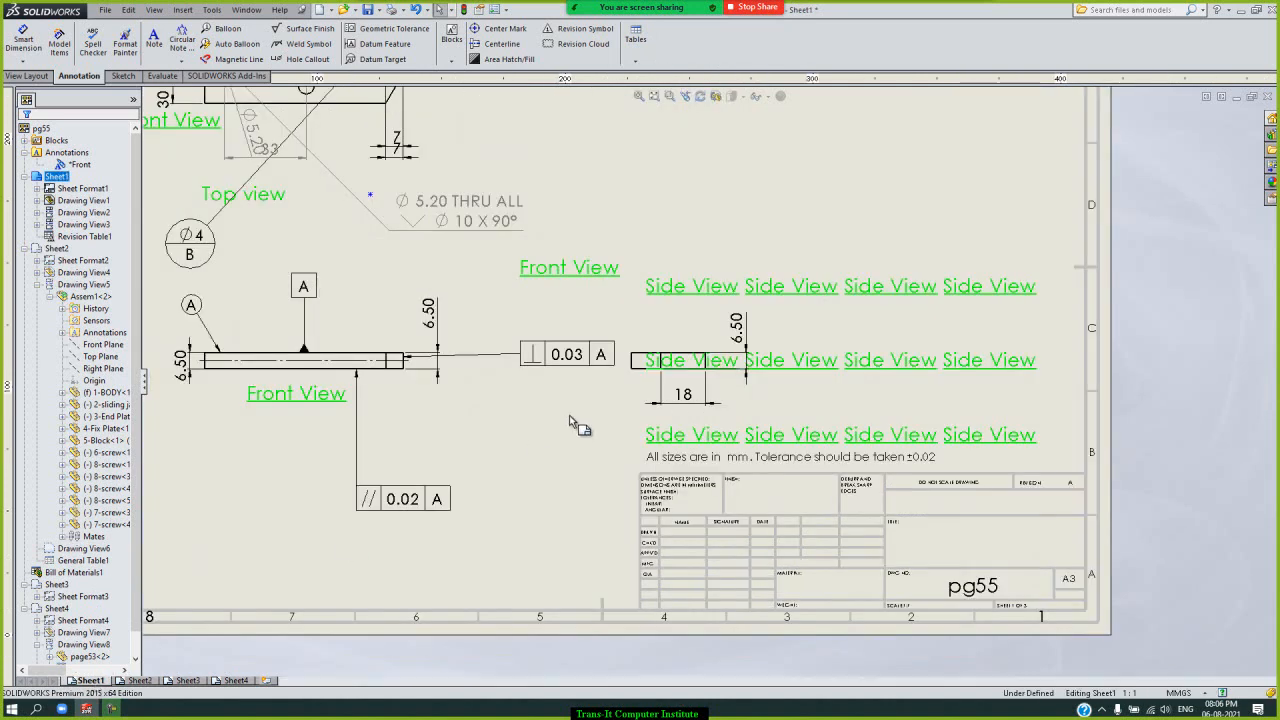
{"action": "scroll", "coordinate": [713, 288], "scroll_direction": "up", "scroll_amount": 3}
{"action": "scroll", "coordinate": [712, 280], "scroll_direction": "down", "scroll_amount": 3}
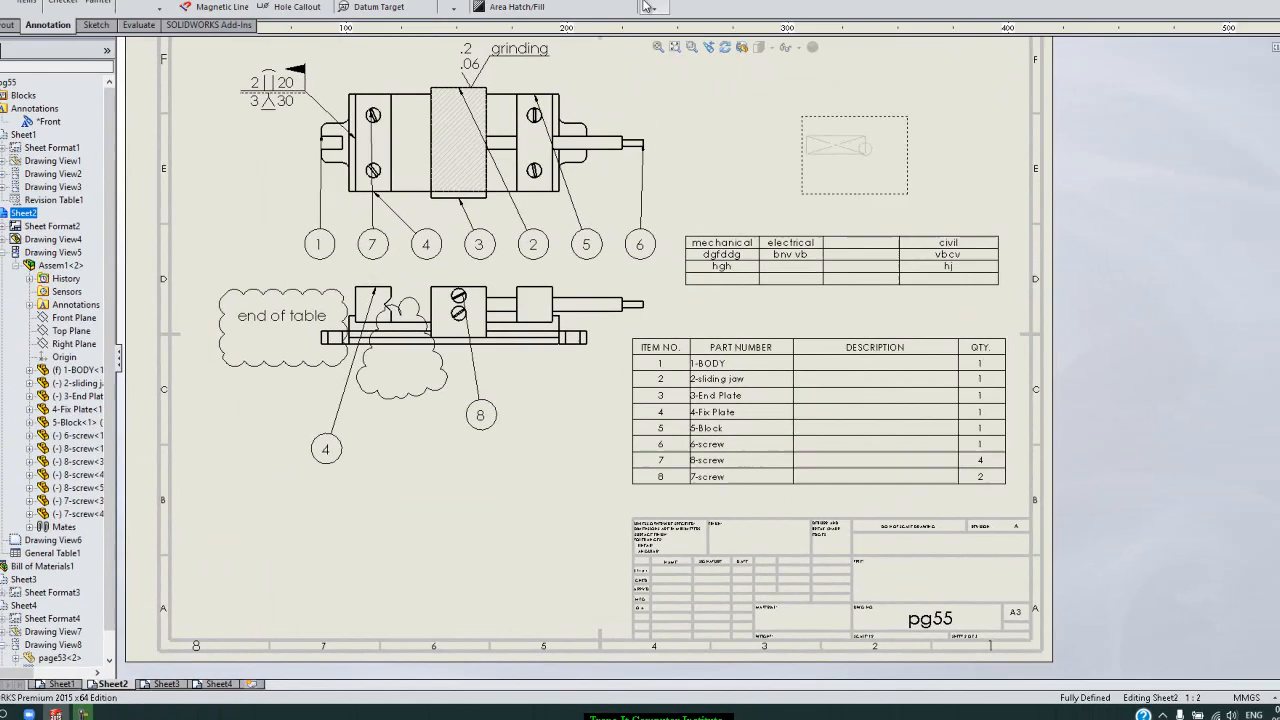
- Insert a second top-level bill of materials on Sheet2 from the lower assembly view, using the bom-standard template, and place it below that view
{"action": "left_click", "coordinate": [647, 6]}
{"action": "left_click", "coordinate": [659, 104]}
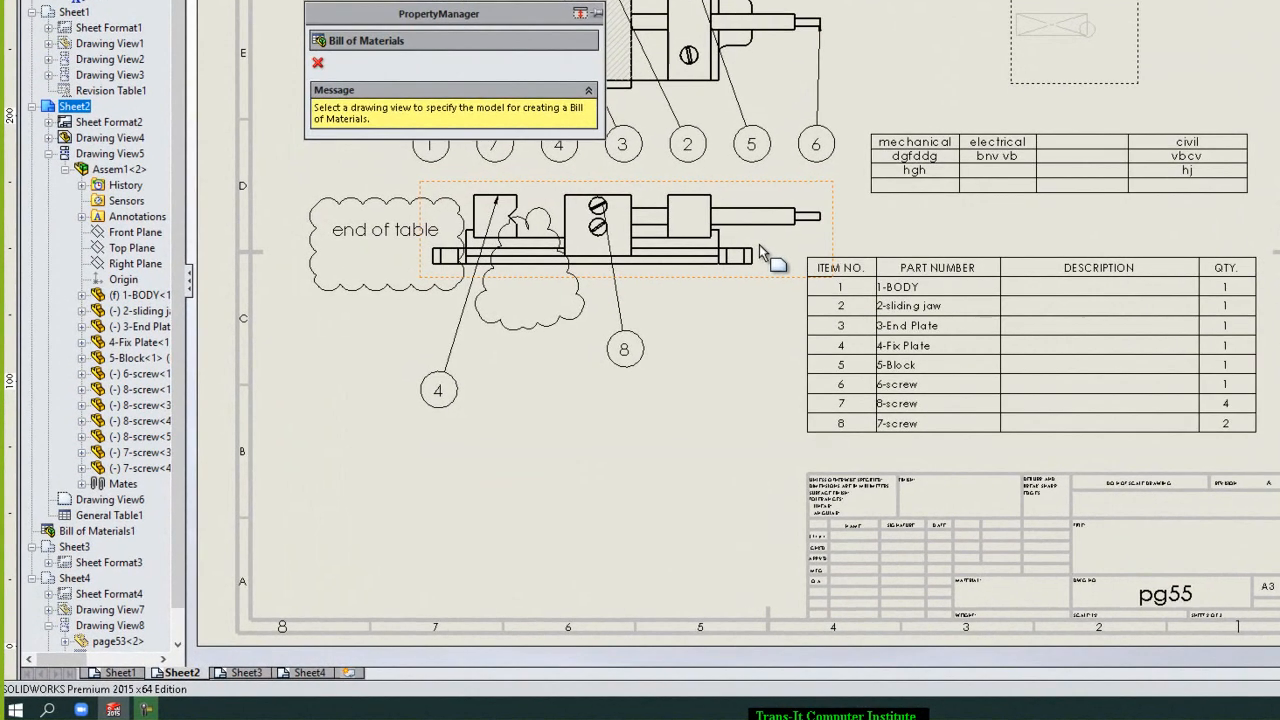
{"action": "left_click", "coordinate": [582, 358]}
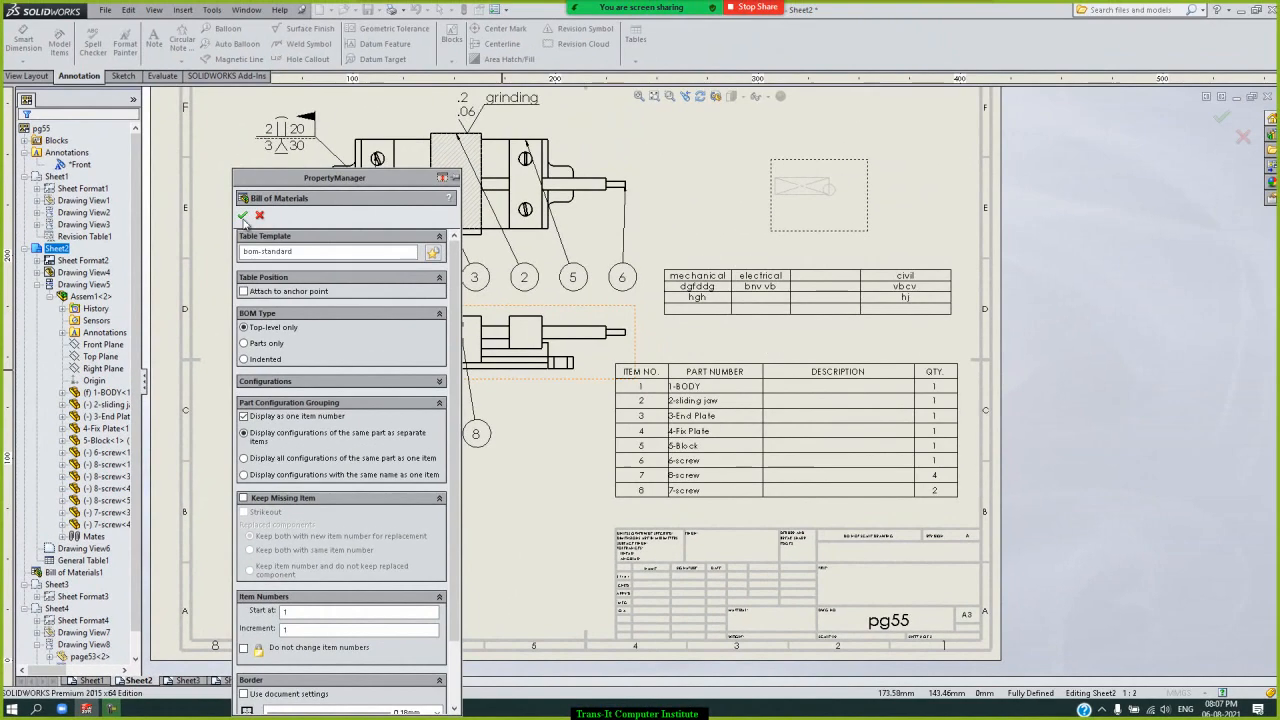
{"action": "left_click", "coordinate": [243, 217]}
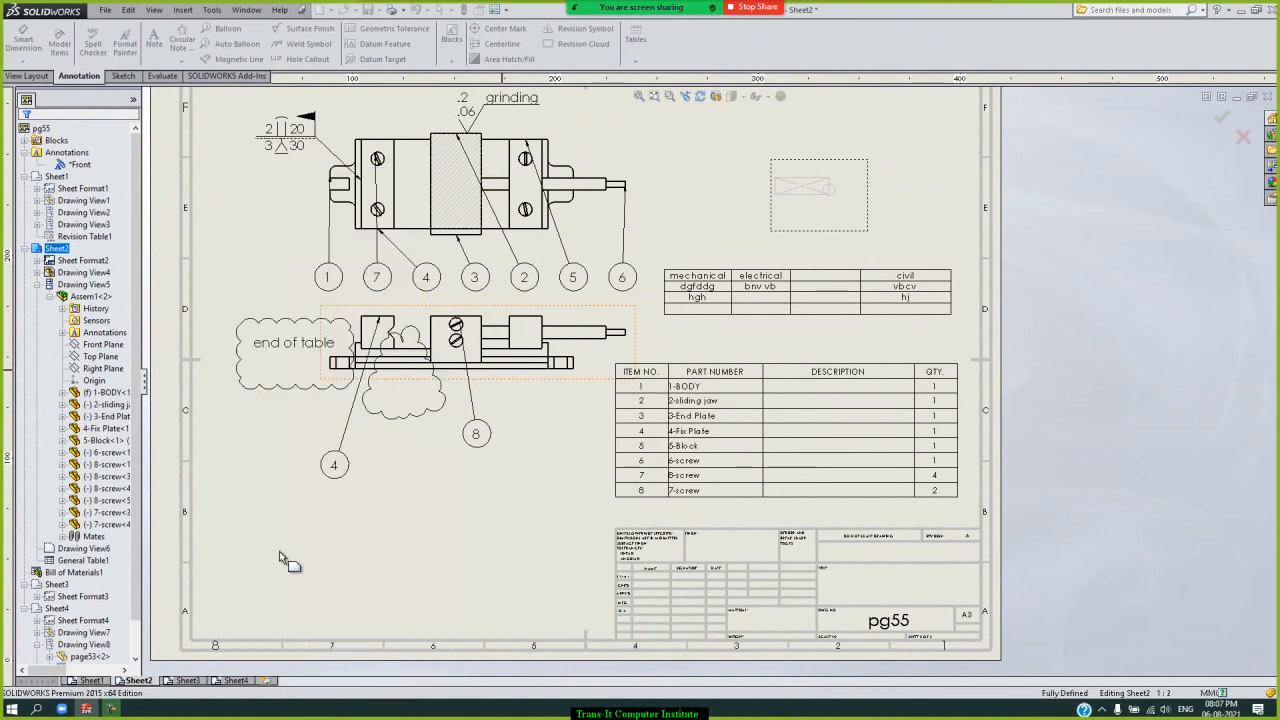
{"action": "left_click", "coordinate": [228, 484]}
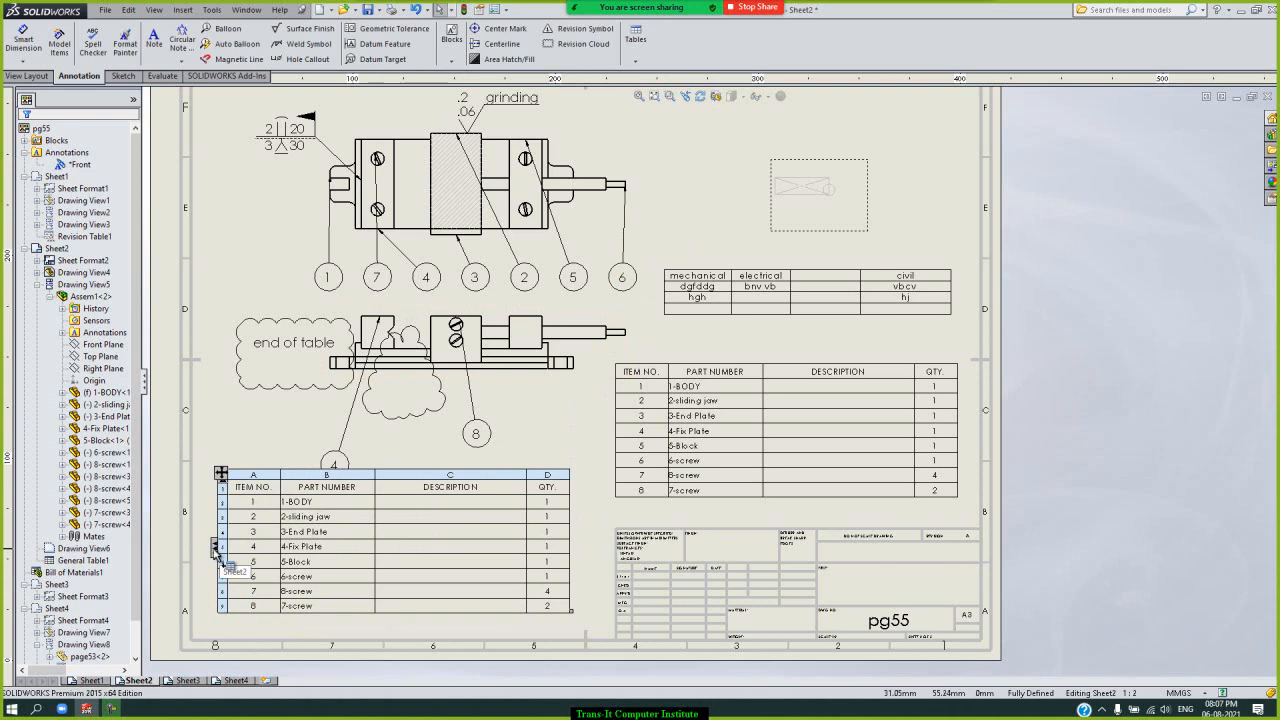
- Expand the new bill of materials to show its assembly structure column, and shift the table inside the sheet border
{"action": "left_click", "coordinate": [216, 553]}
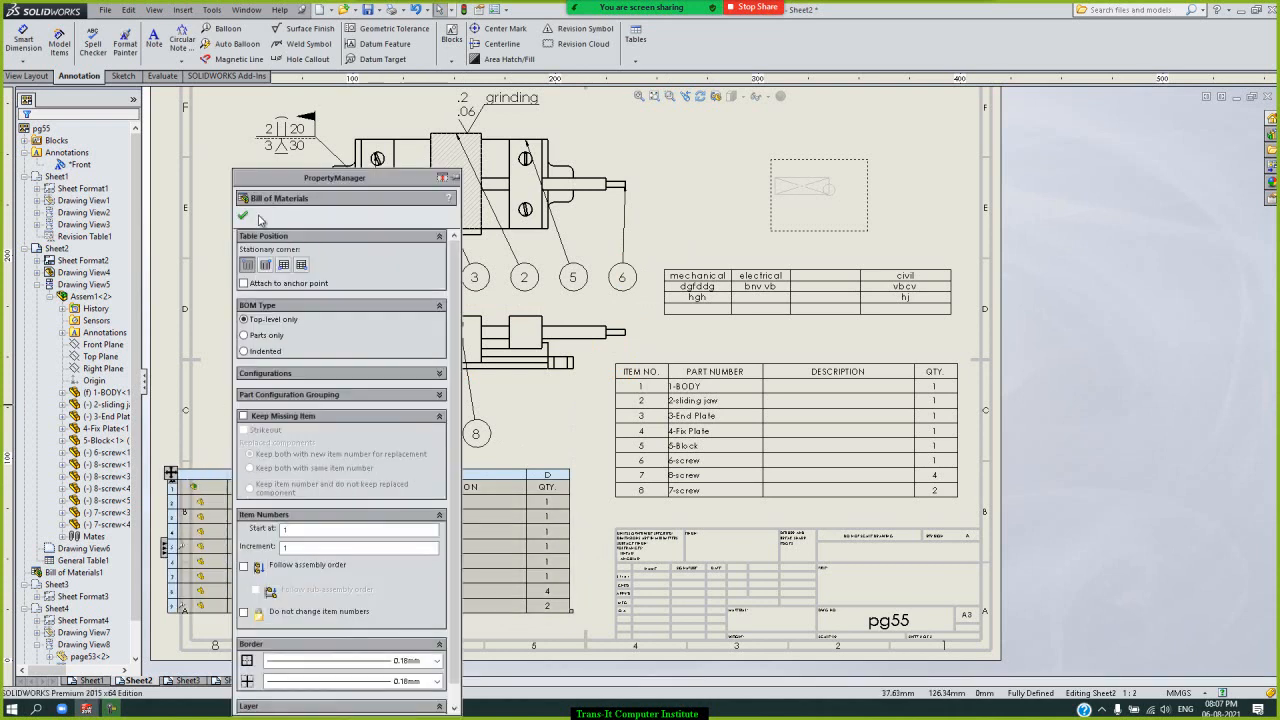
{"action": "left_click", "coordinate": [243, 216]}
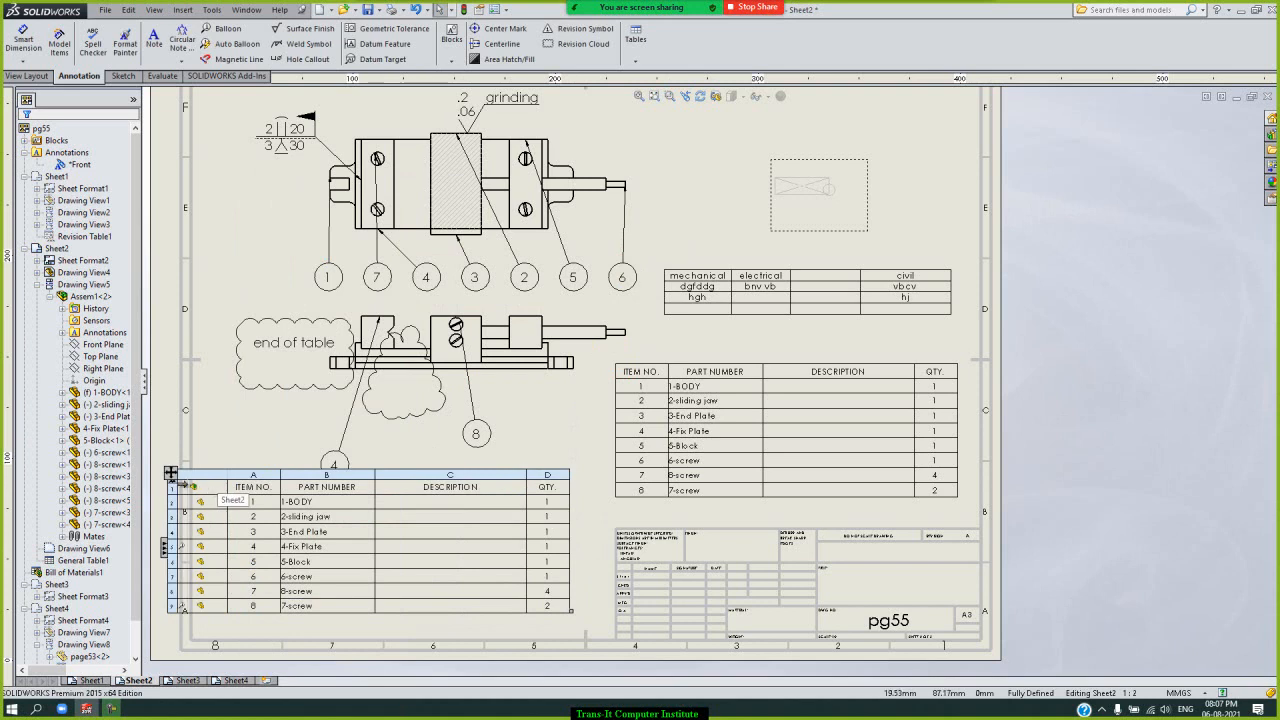
{"action": "left_click_drag", "start_coordinate": [190, 485], "coordinate": [220, 488]}
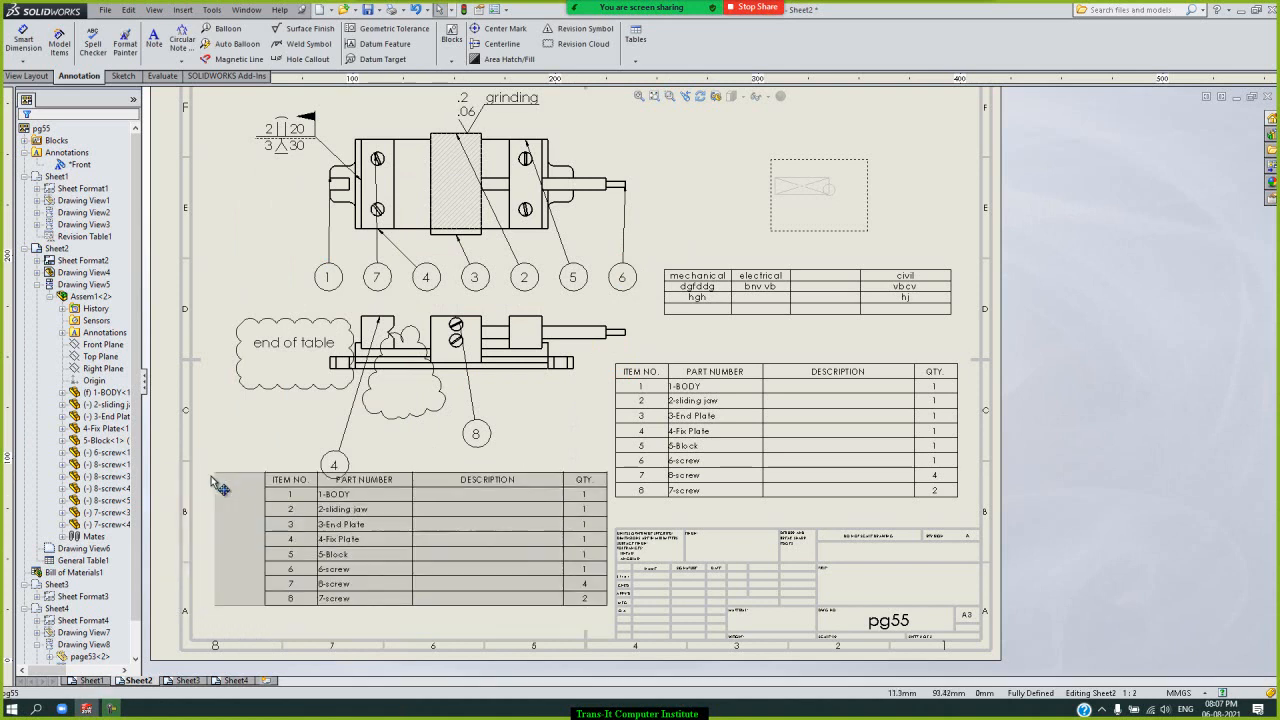
{"action": "left_click", "coordinate": [218, 486]}
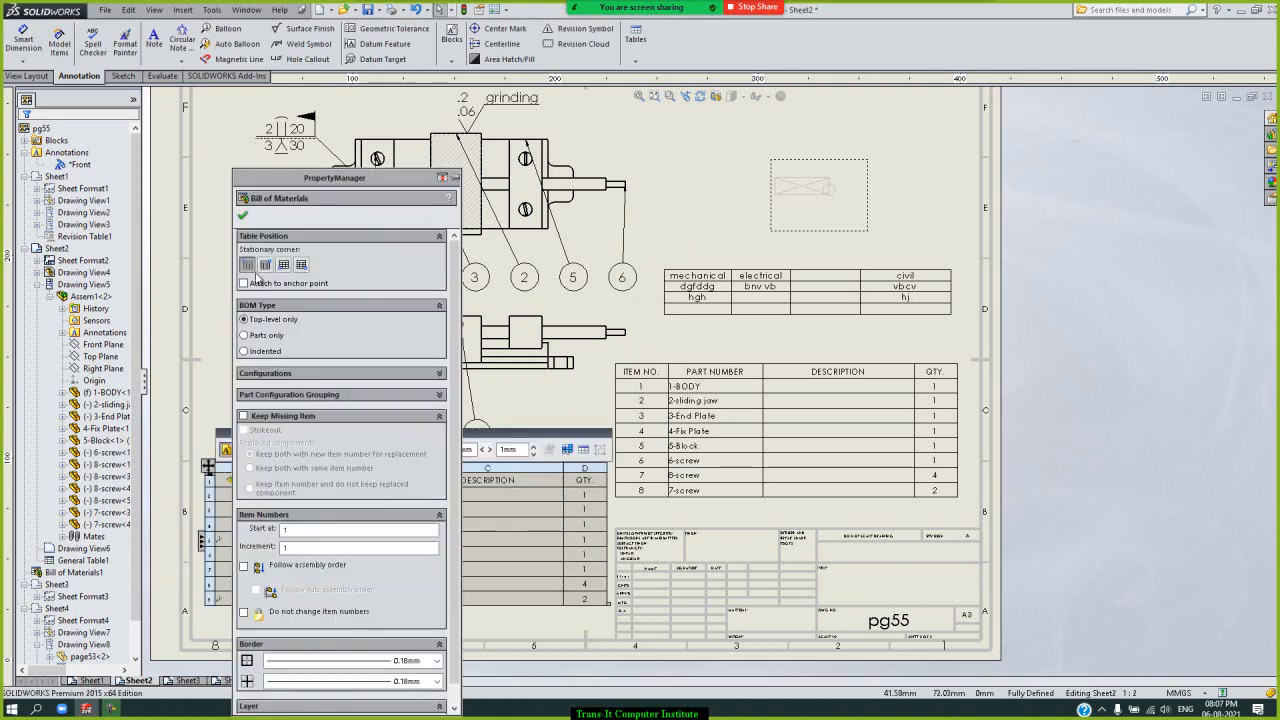
{"action": "left_click", "coordinate": [243, 216]}
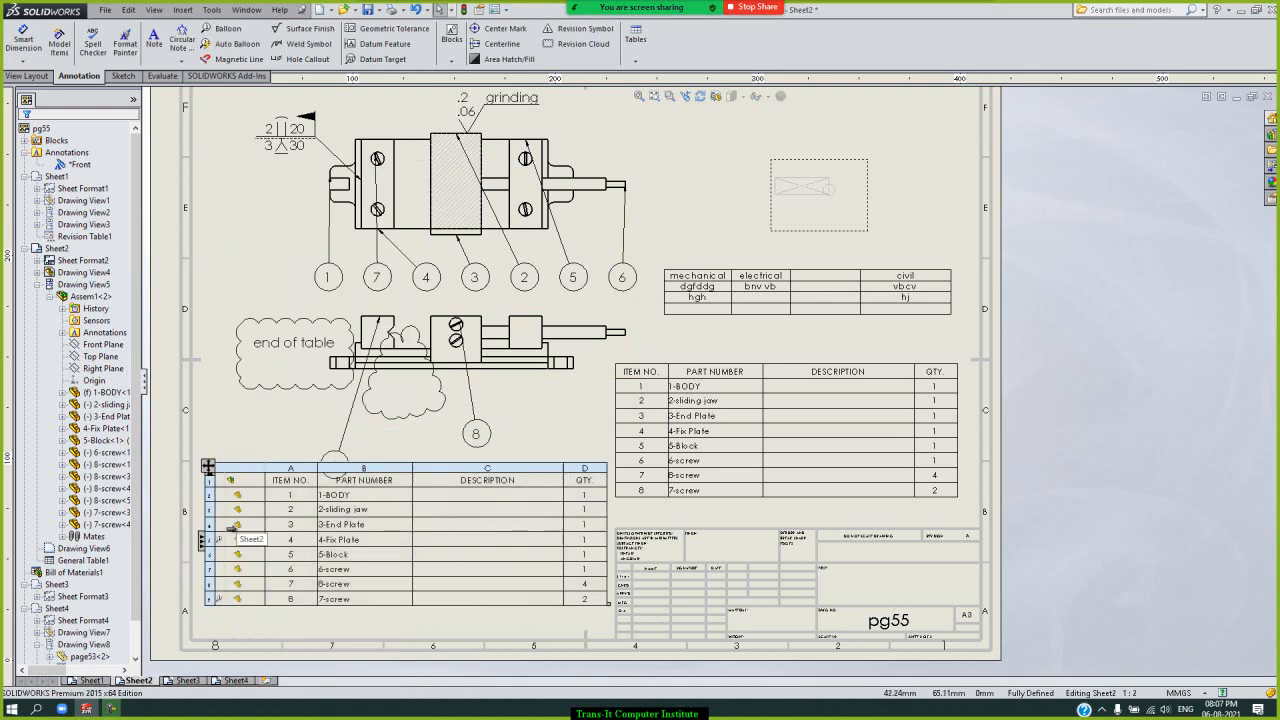
- Try to edit the 3-End Plate row from its component icon in the new bill of materials, accepting the linked-value override
{"action": "key", "text": "f"}
{"action": "scroll", "coordinate": [232, 533], "scroll_direction": "down", "scroll_amount": 1}
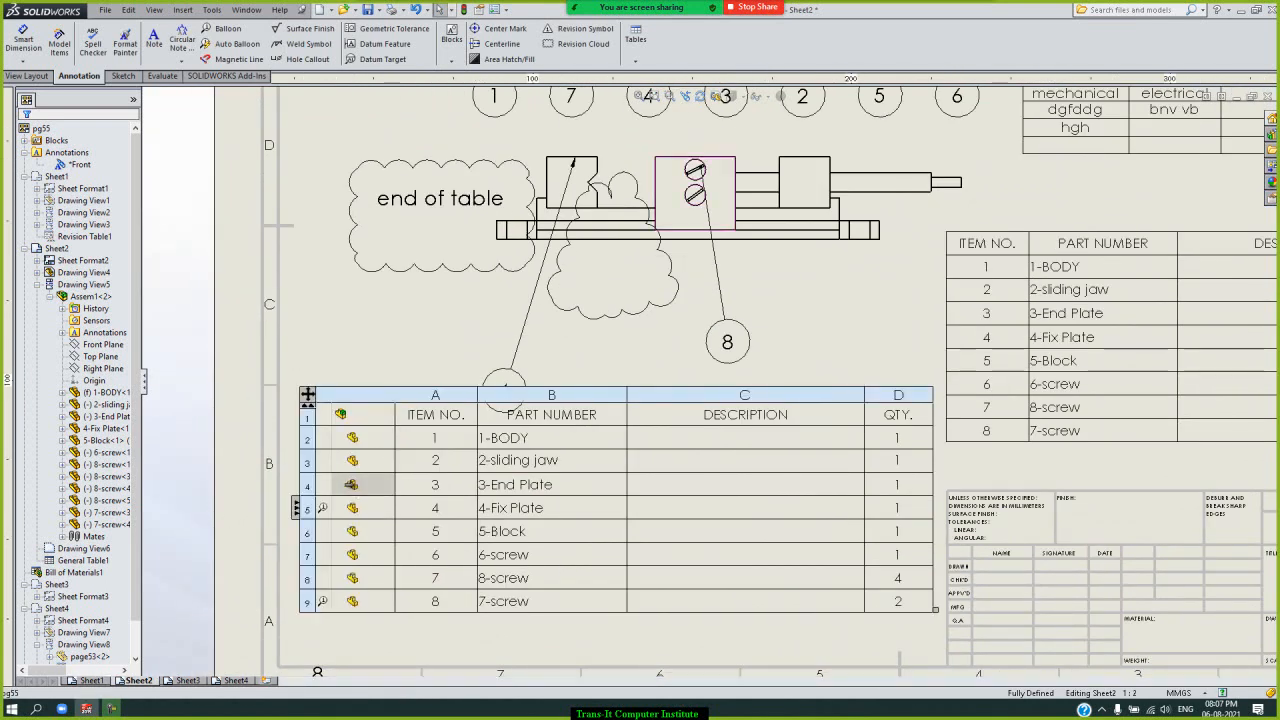
{"action": "double_click", "coordinate": [351, 484]}
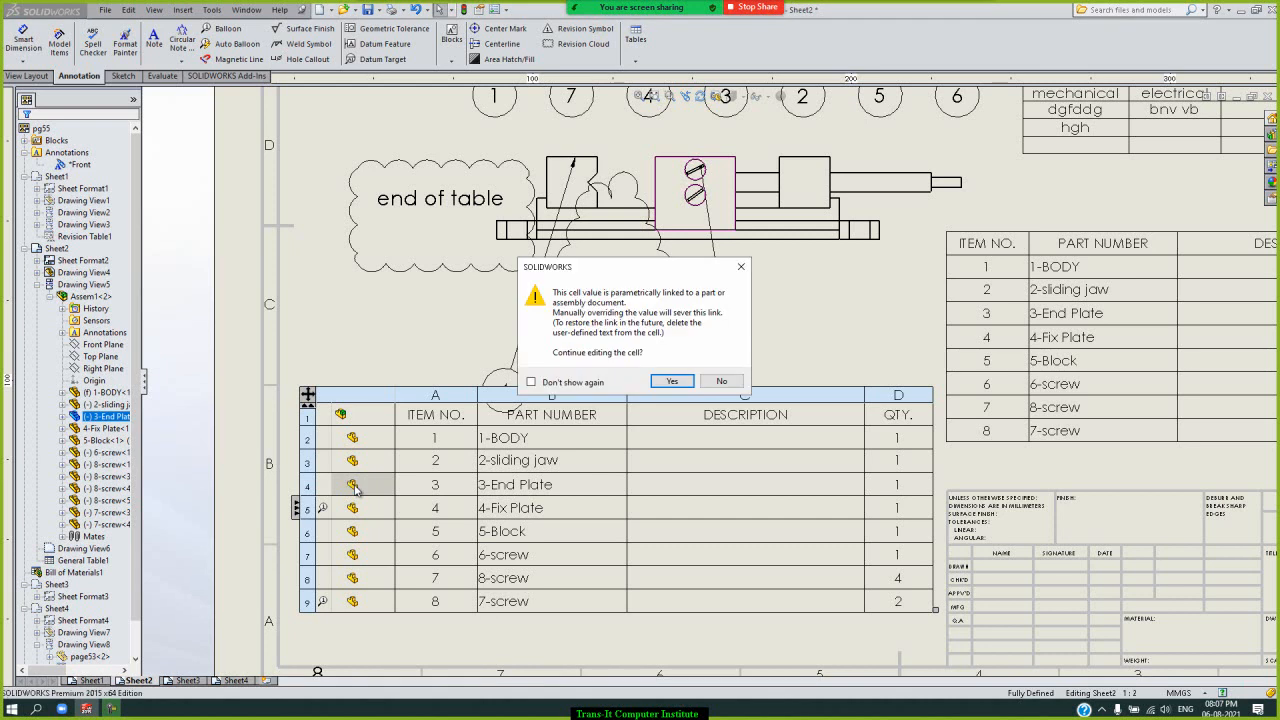
{"action": "left_click", "coordinate": [652, 381]}
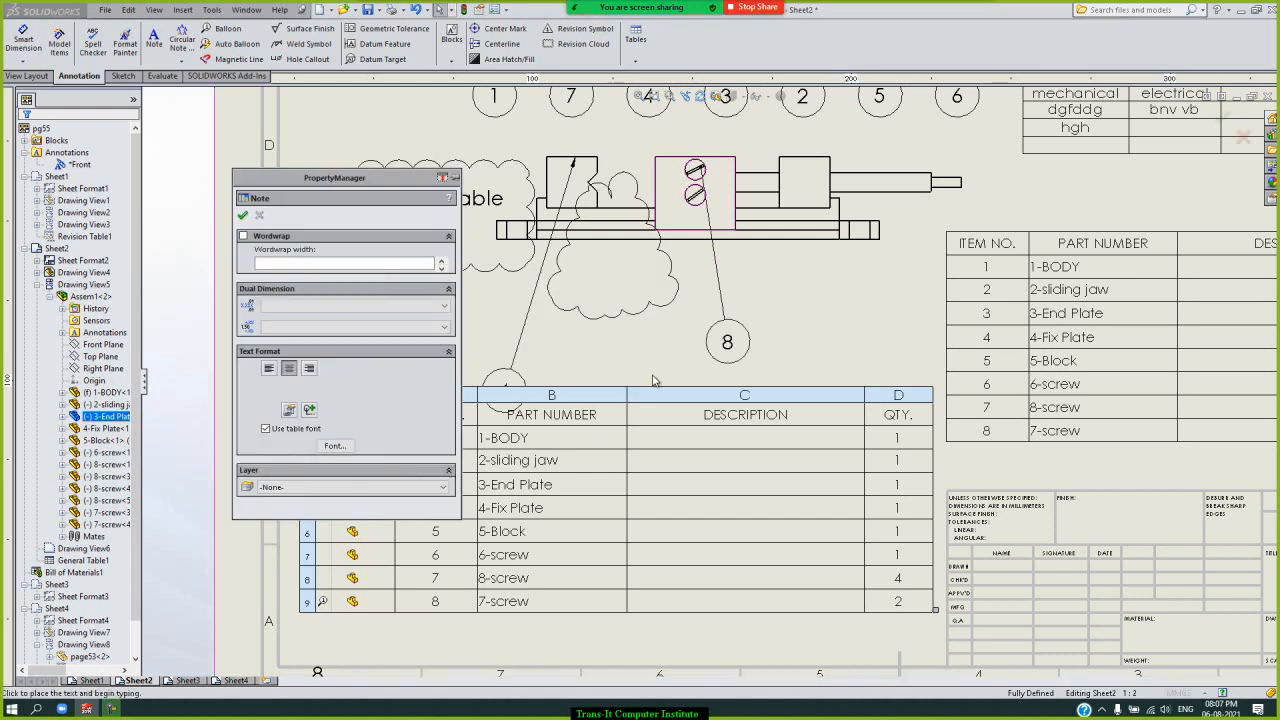
{"action": "left_click", "coordinate": [243, 216]}
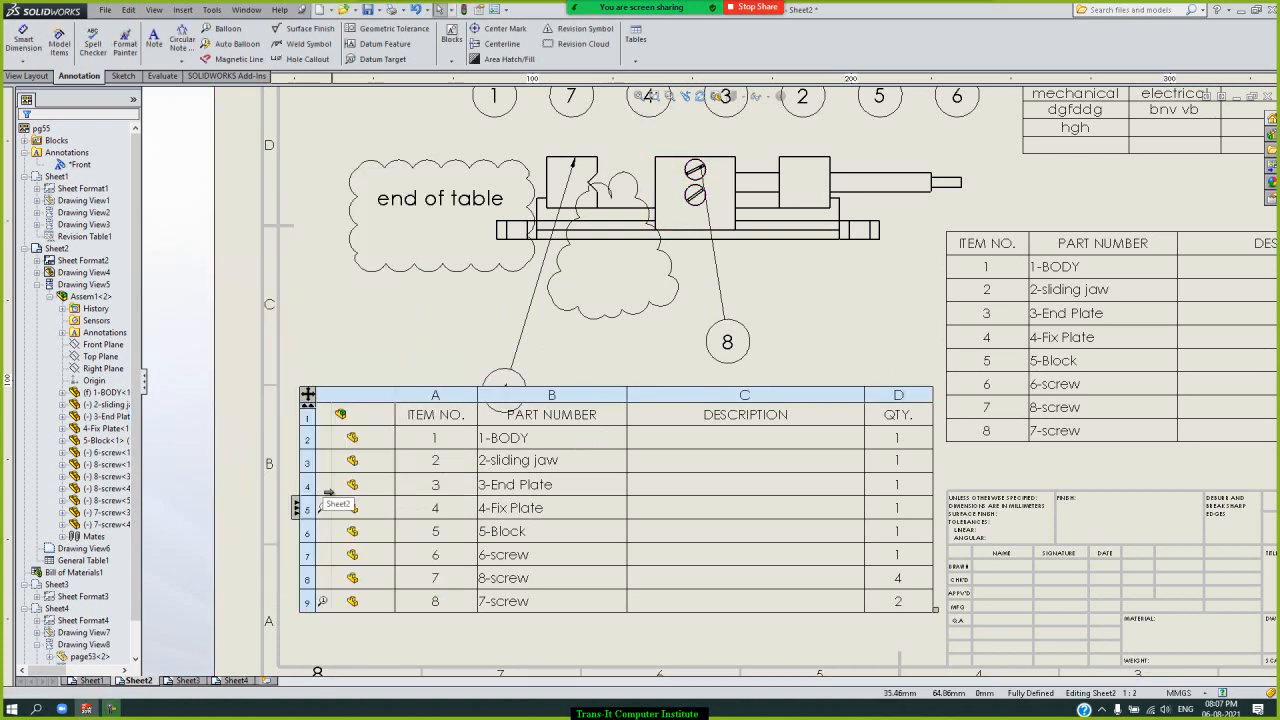
{"action": "double_click", "coordinate": [355, 485]}
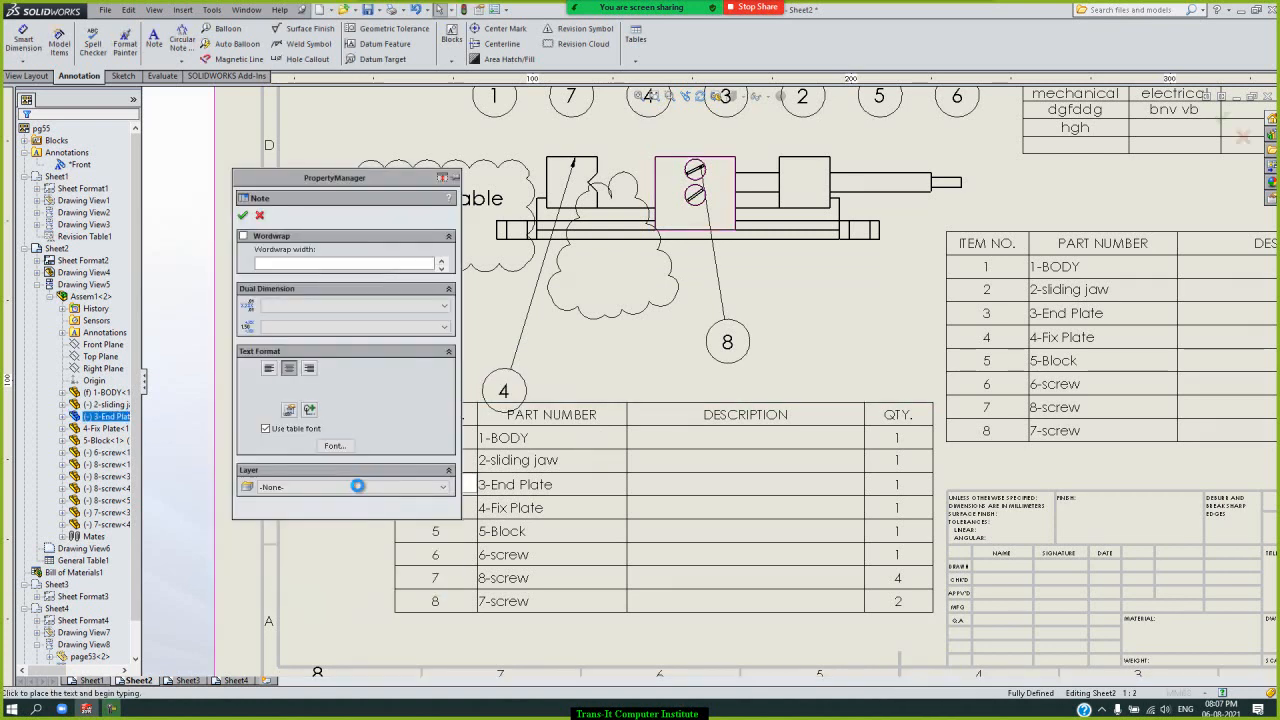
{"action": "left_click", "coordinate": [243, 217]}
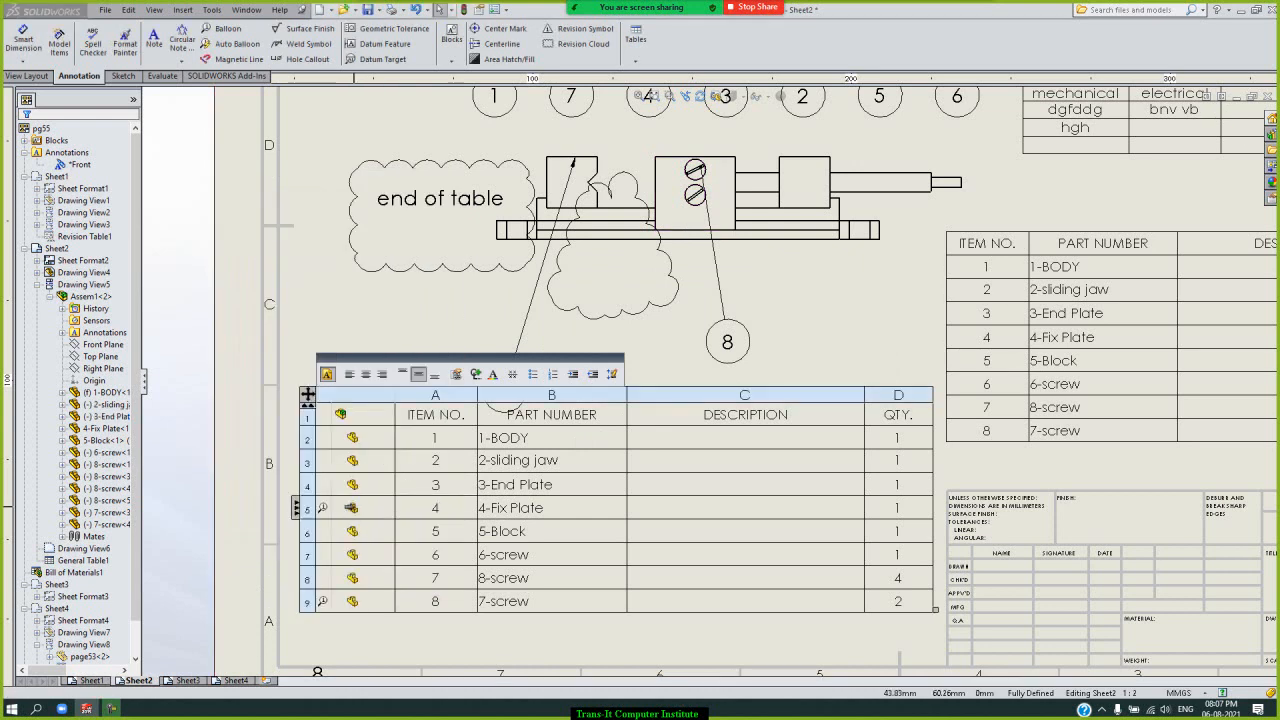
- Check the component options of the 1-BODY row in the lower bill of materials without changing them
{"action": "right_click", "coordinate": [351, 507]}
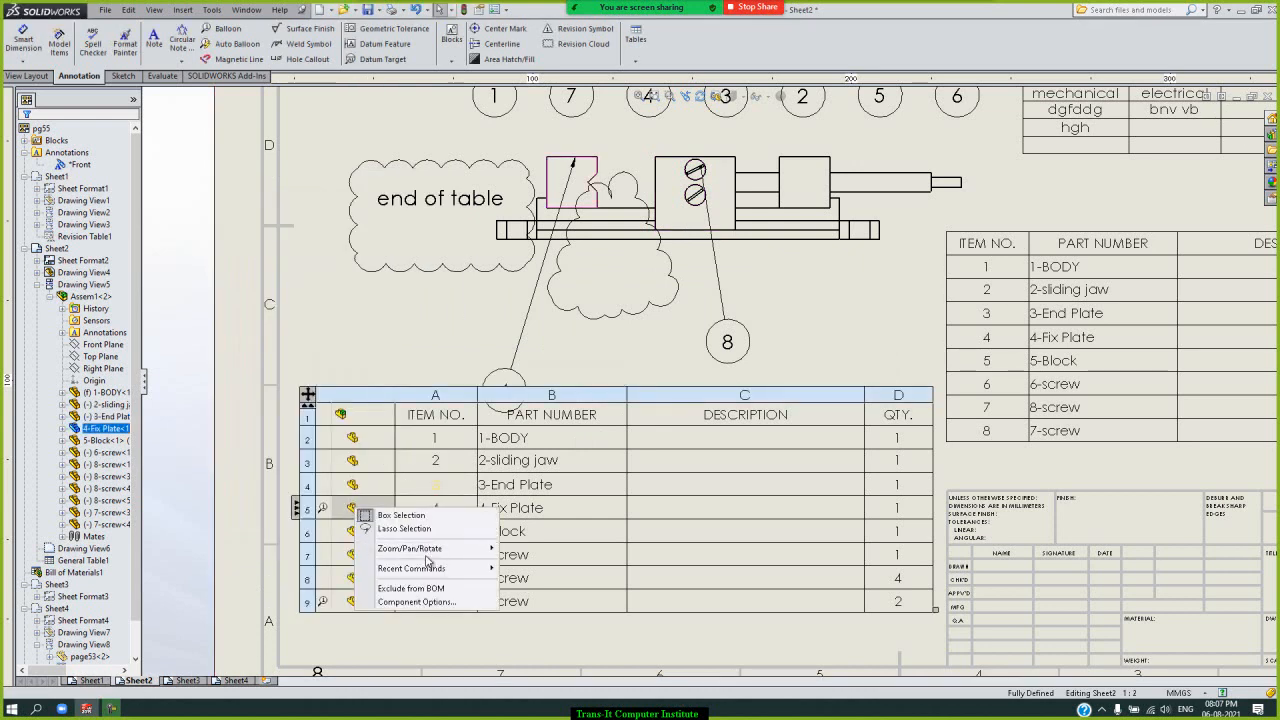
{"action": "left_click", "coordinate": [385, 340]}
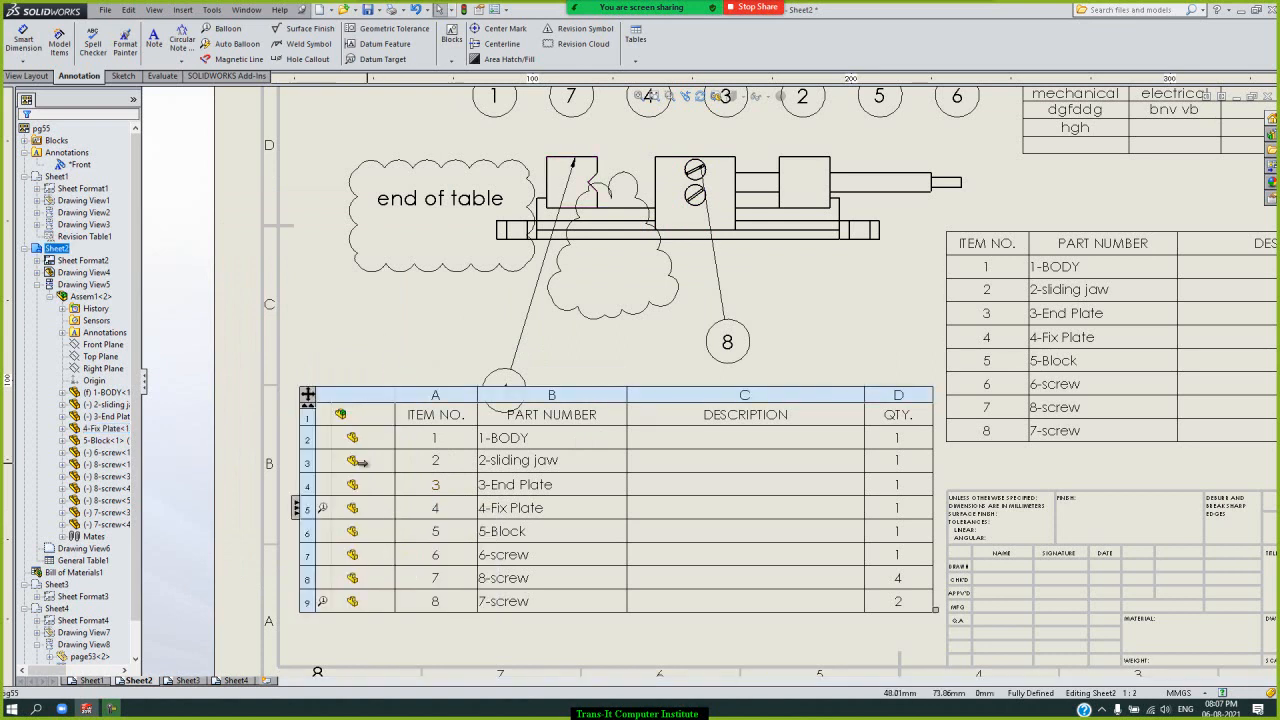
{"action": "left_click", "coordinate": [351, 438]}
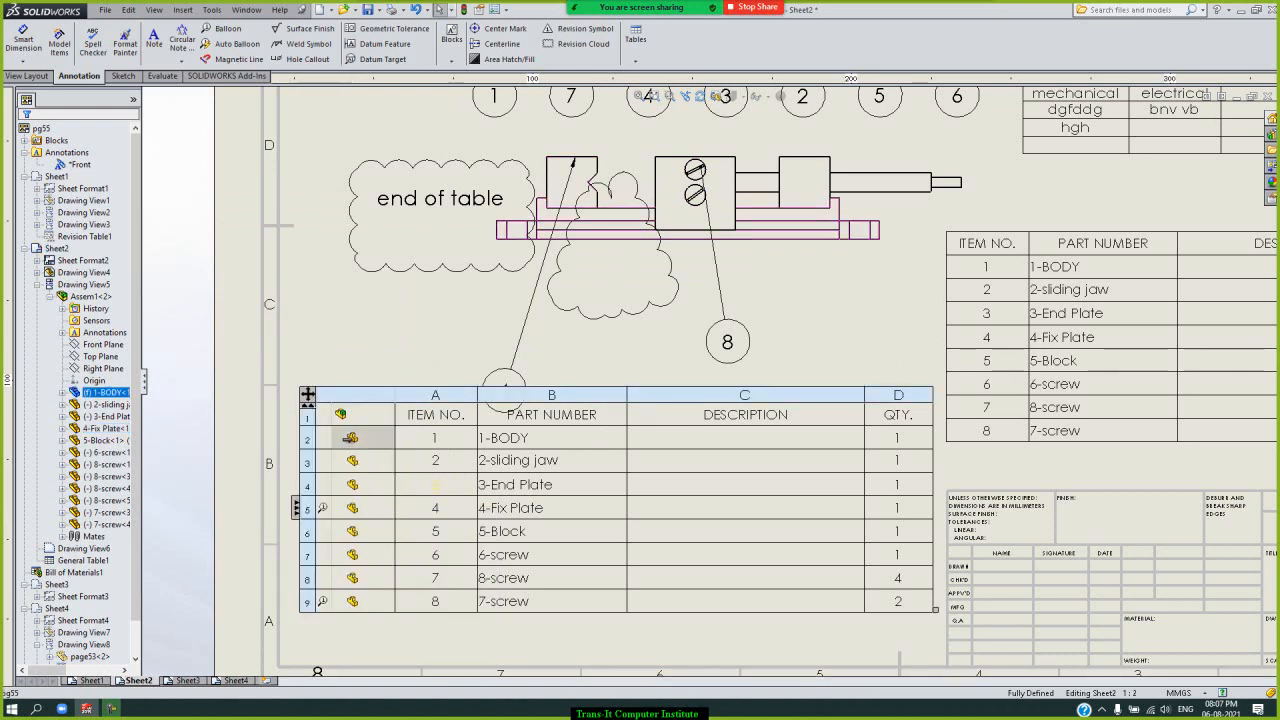
{"action": "right_click", "coordinate": [354, 440]}
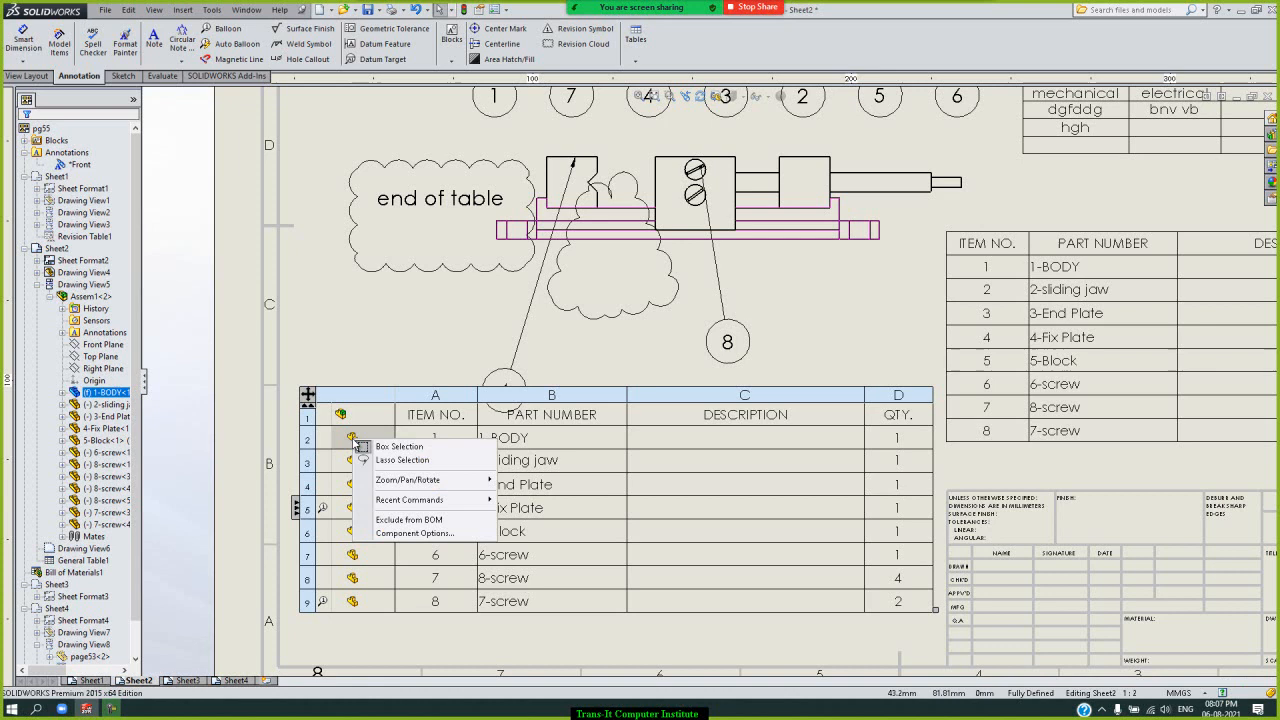
{"action": "left_click", "coordinate": [400, 533]}
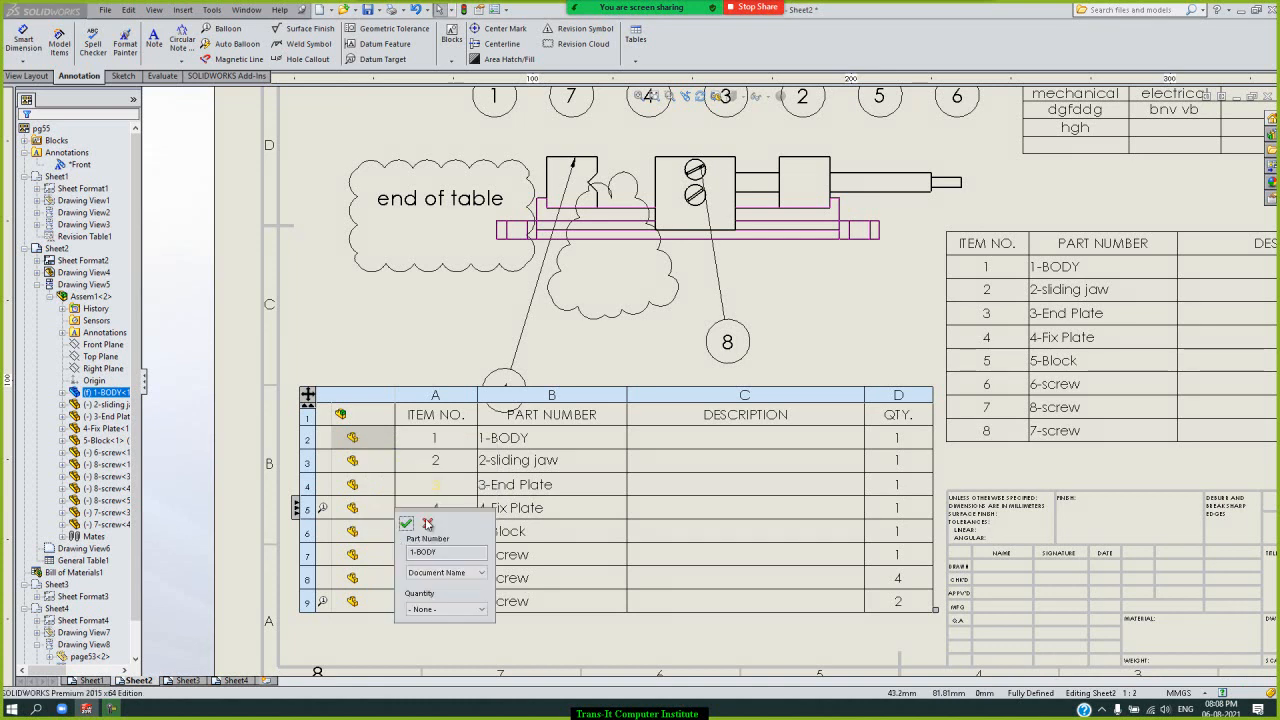
{"action": "left_click", "coordinate": [427, 523]}
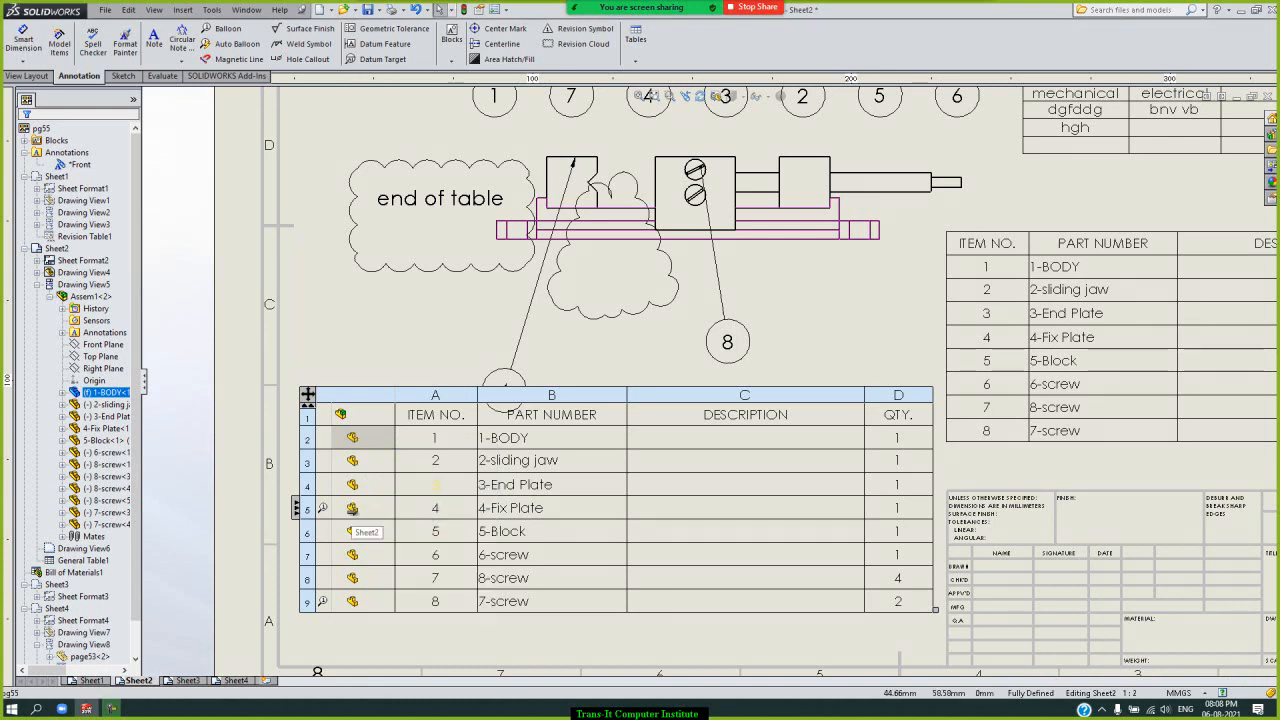
- Open the 1-BODY row's item number for editing from its component icon, accept the linked-value override and keep the number
{"action": "left_click", "coordinate": [352, 507]}
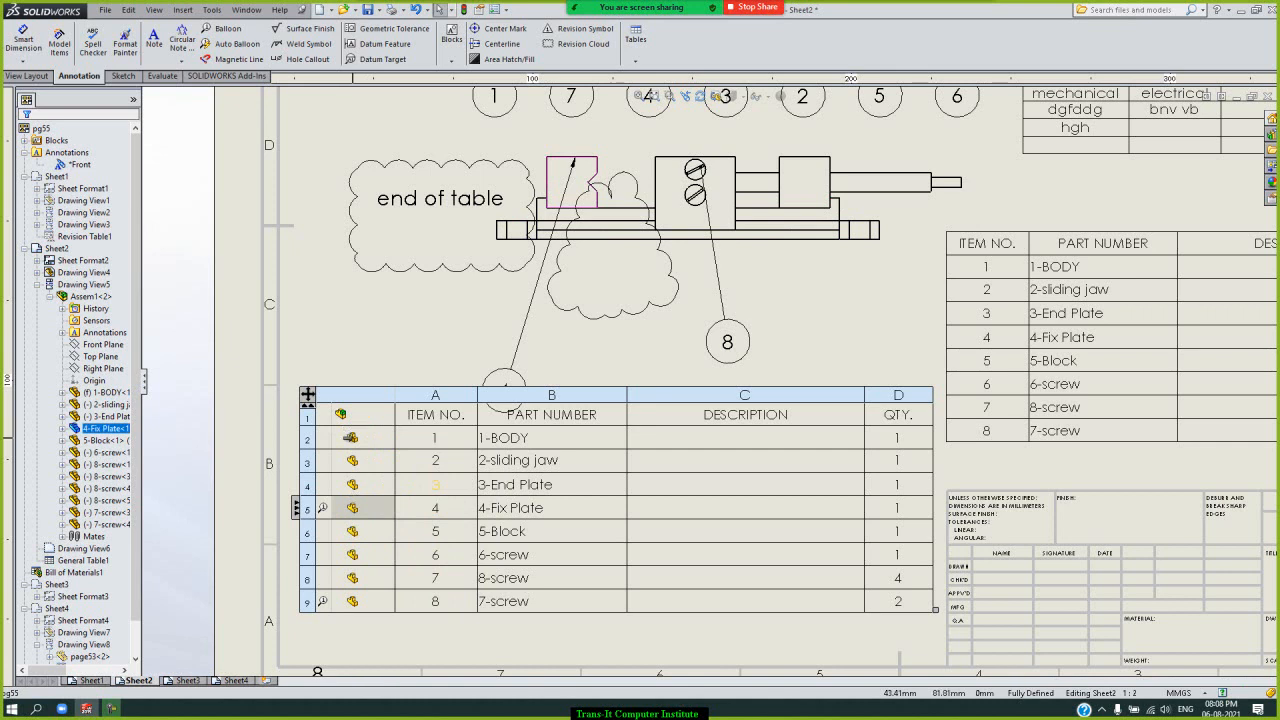
{"action": "double_click", "coordinate": [352, 438]}
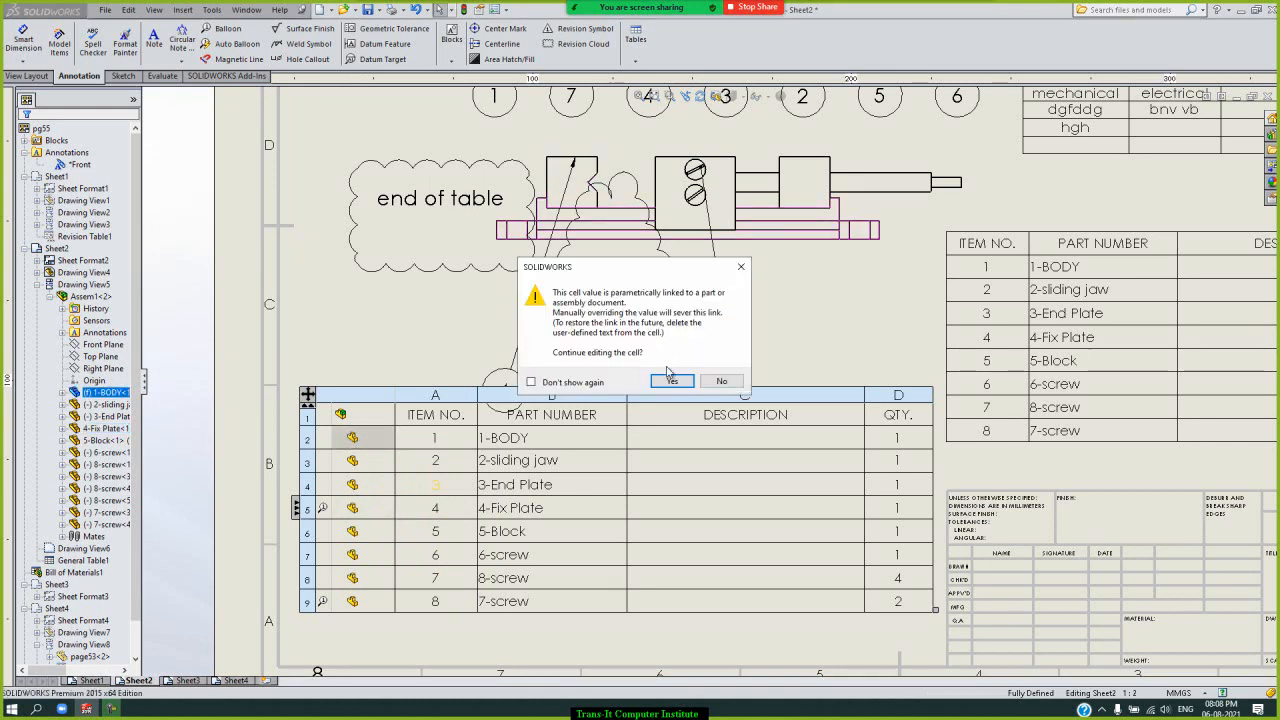
{"action": "left_click", "coordinate": [670, 383]}
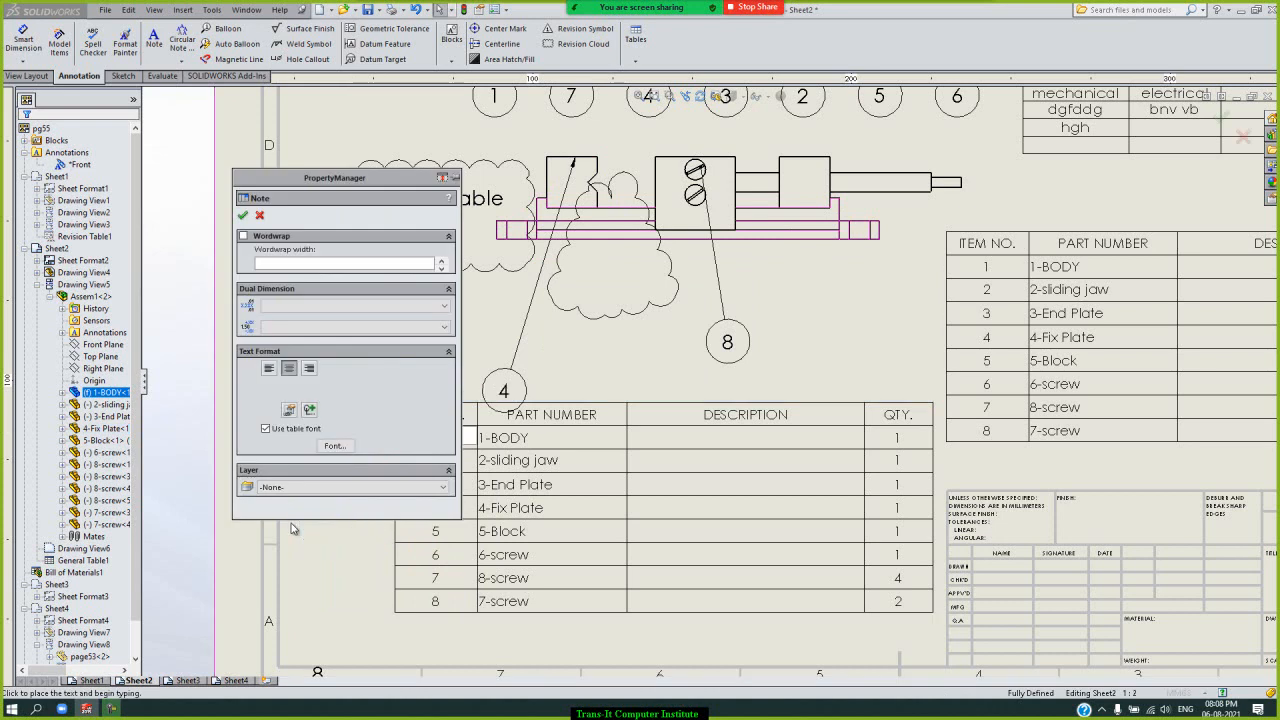
{"action": "left_click", "coordinate": [242, 215]}
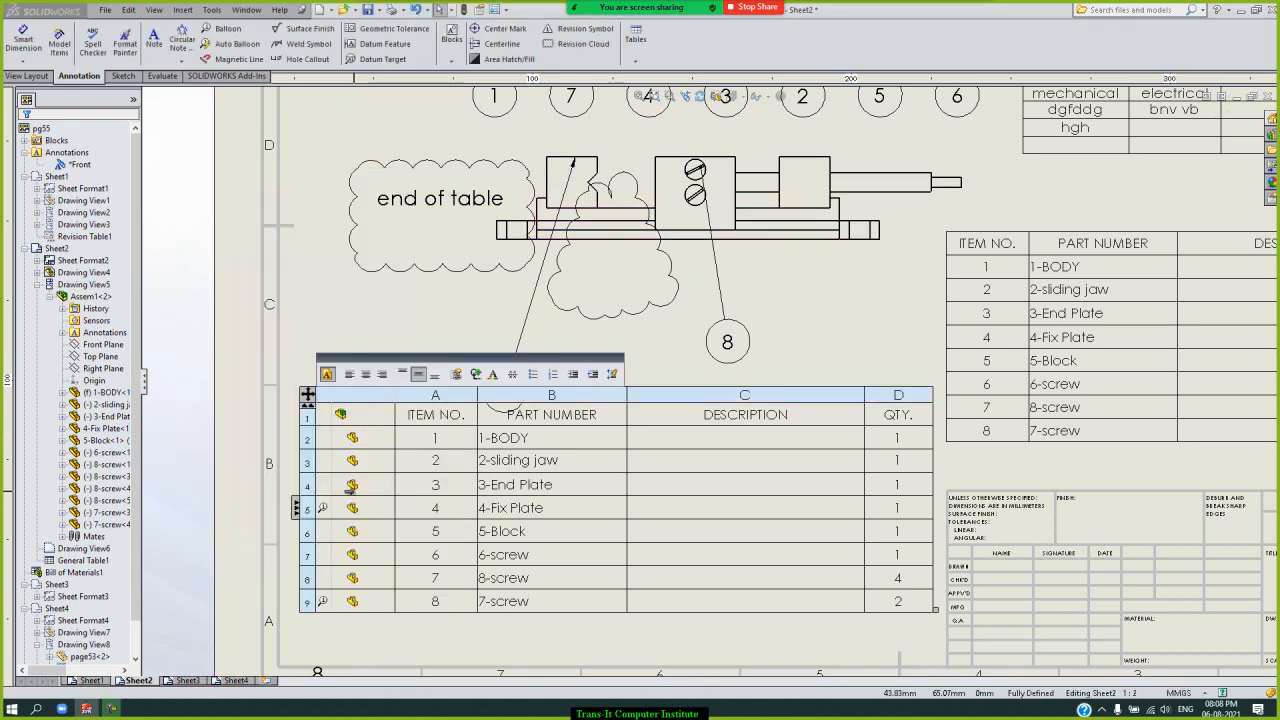
- Open the 7-screw row's item number for editing, accept the linked-value override and keep the number
{"action": "right_click", "coordinate": [355, 603]}
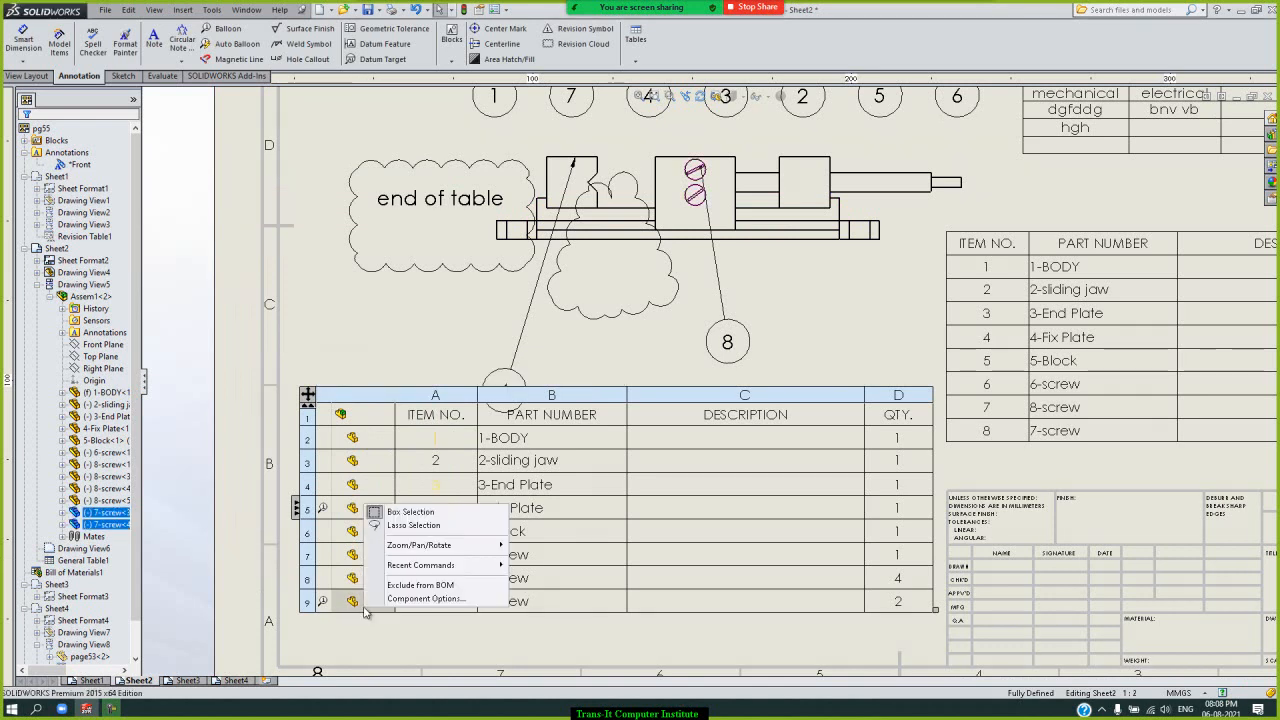
{"action": "left_click", "coordinate": [350, 603]}
{"action": "double_click", "coordinate": [350, 603]}
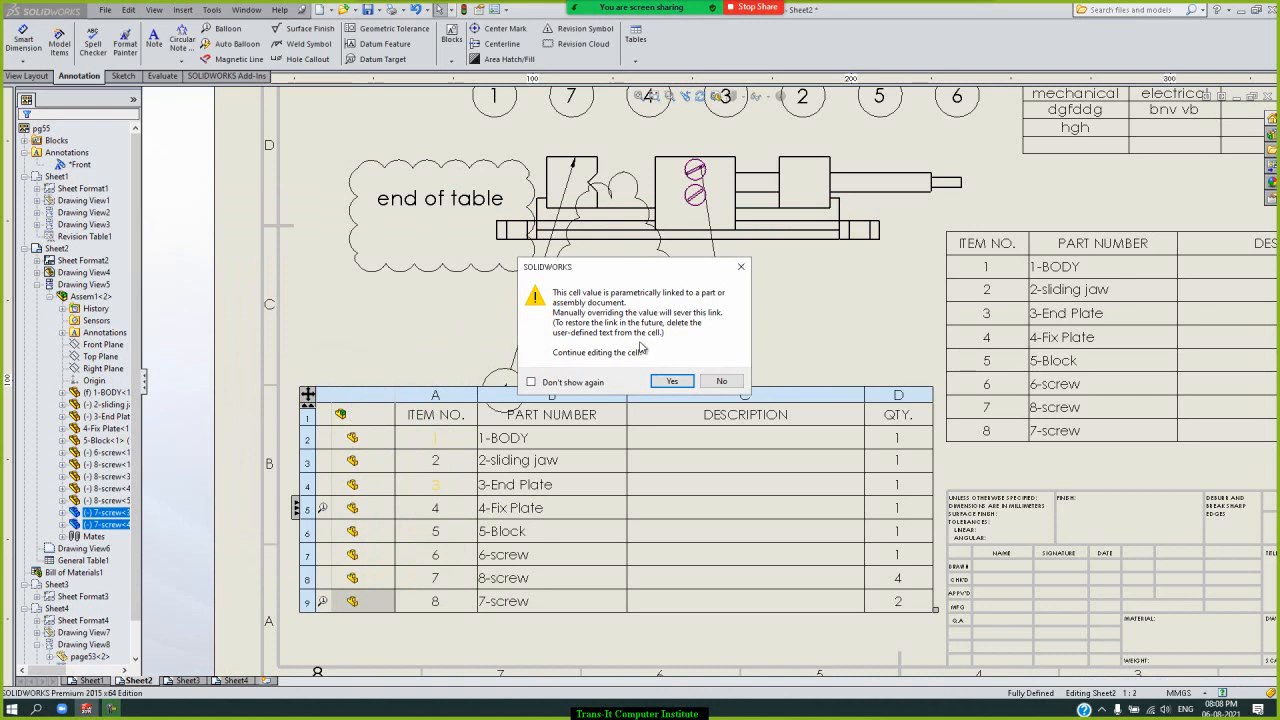
{"action": "left_click", "coordinate": [672, 381]}
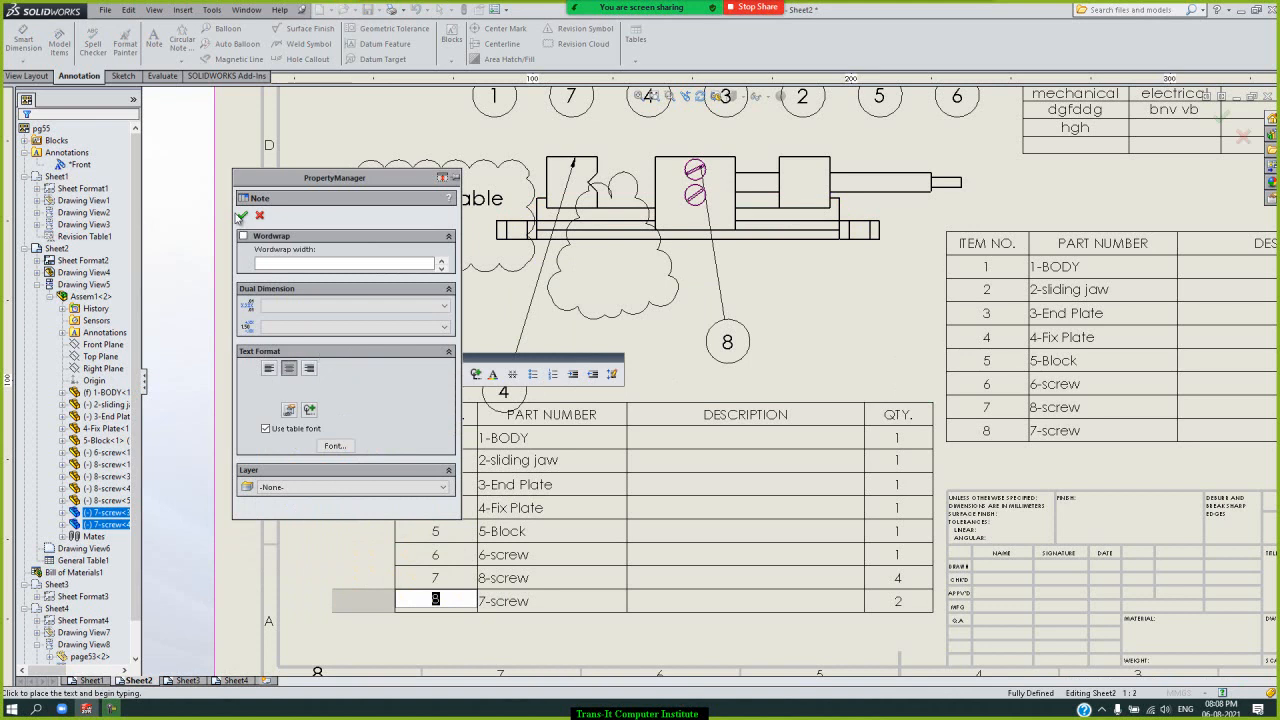
{"action": "left_click", "coordinate": [242, 218]}
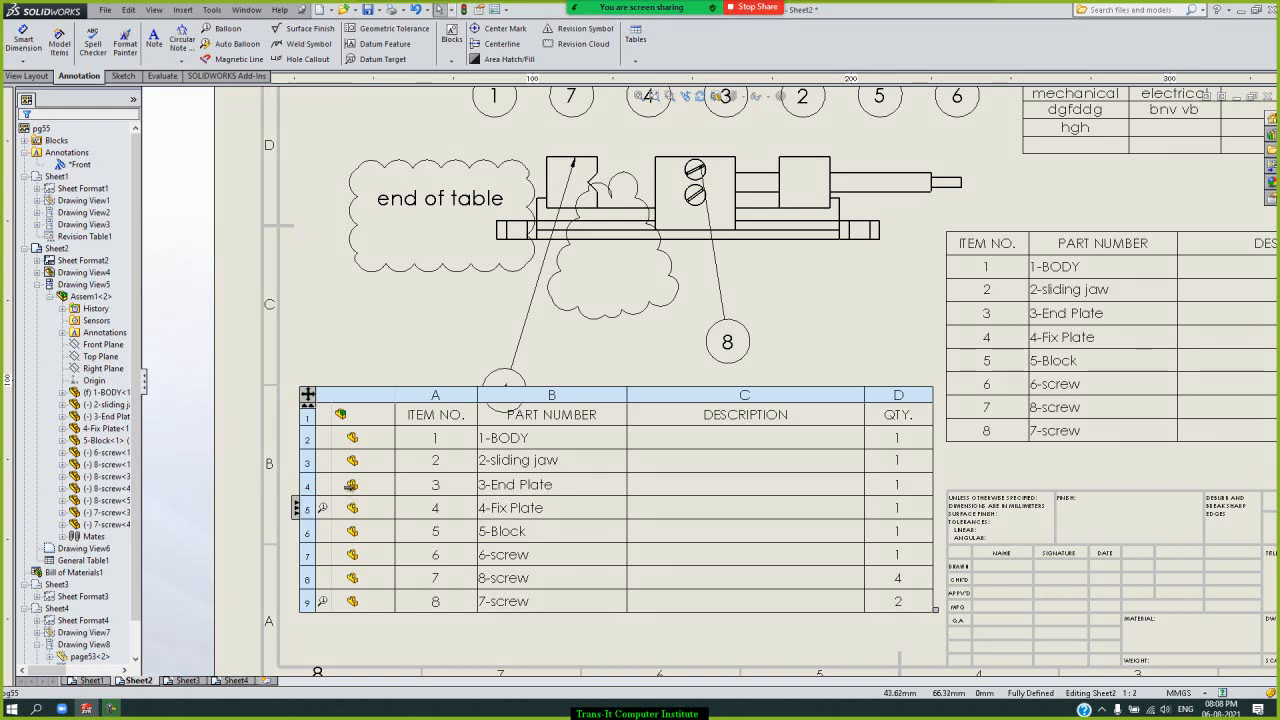
- Review the commands offered for the 3-End Plate row's component icon and part number cell in the lower bill of materials
{"action": "left_click", "coordinate": [350, 484]}
{"action": "right_click", "coordinate": [350, 484]}
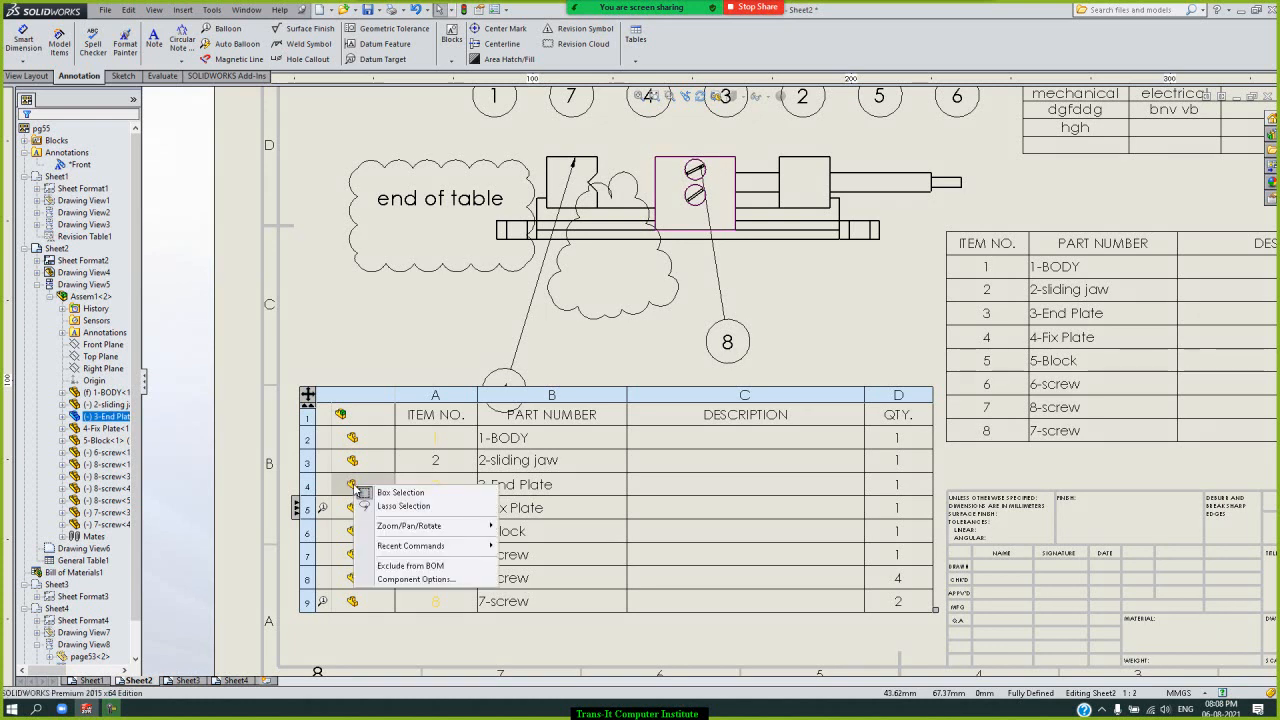
{"action": "left_click", "coordinate": [521, 486]}
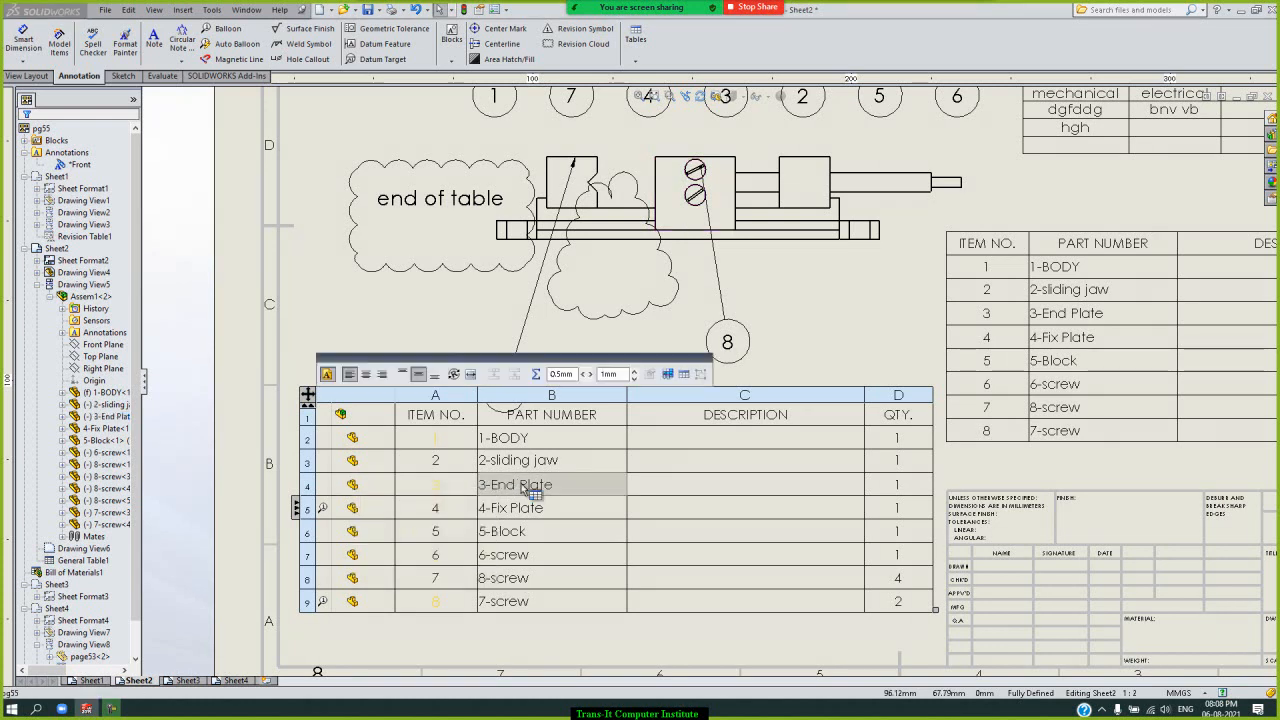
{"action": "right_click", "coordinate": [521, 486]}
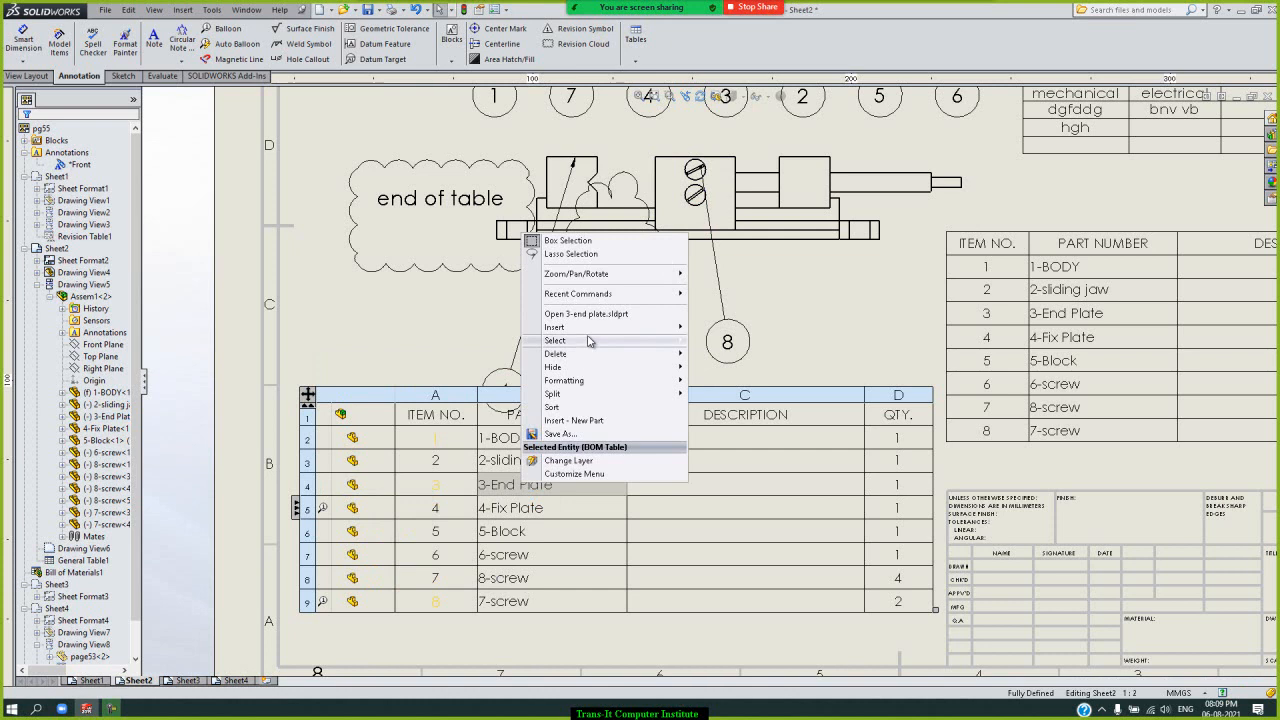
{"action": "mouse_move", "coordinate": [590, 330]}
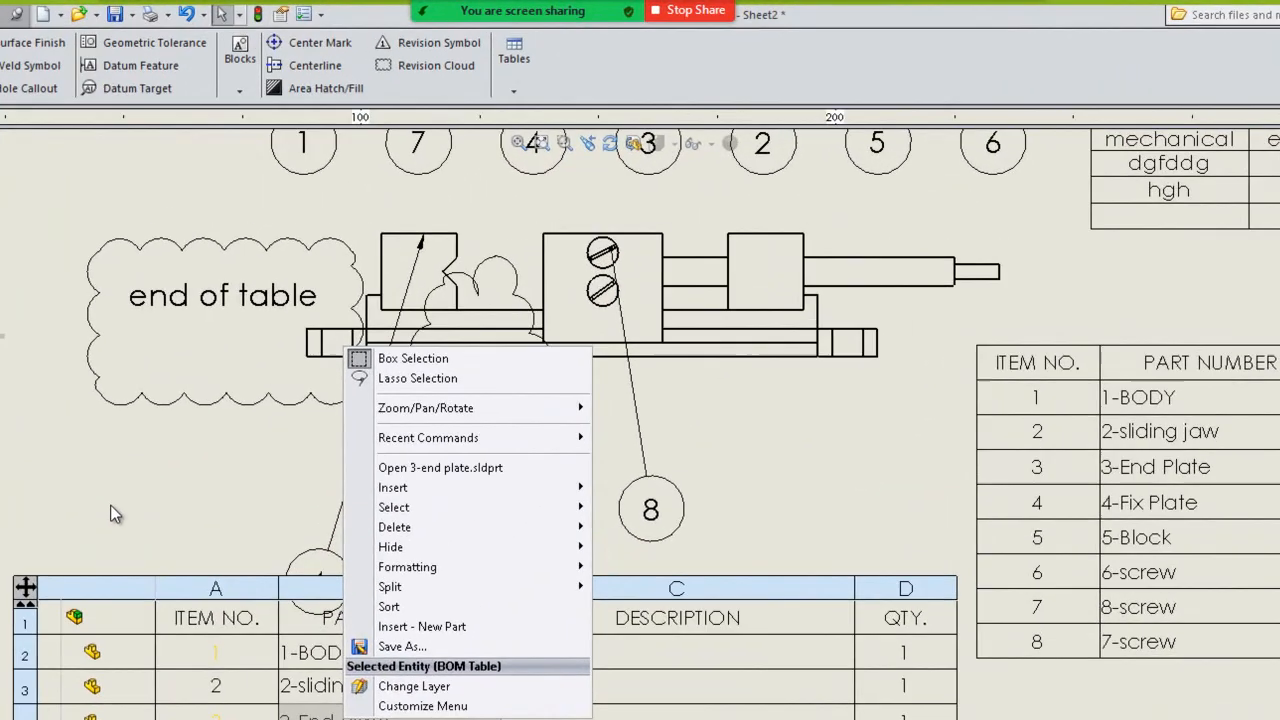
{"action": "left_click", "coordinate": [370, 344]}
- Insert a weld table from the upper assembly view with the weldtable-standard template and drawing annotations included, placing it above the empty view
{"action": "scroll", "coordinate": [114, 517], "scroll_direction": "up", "scroll_amount": 3}
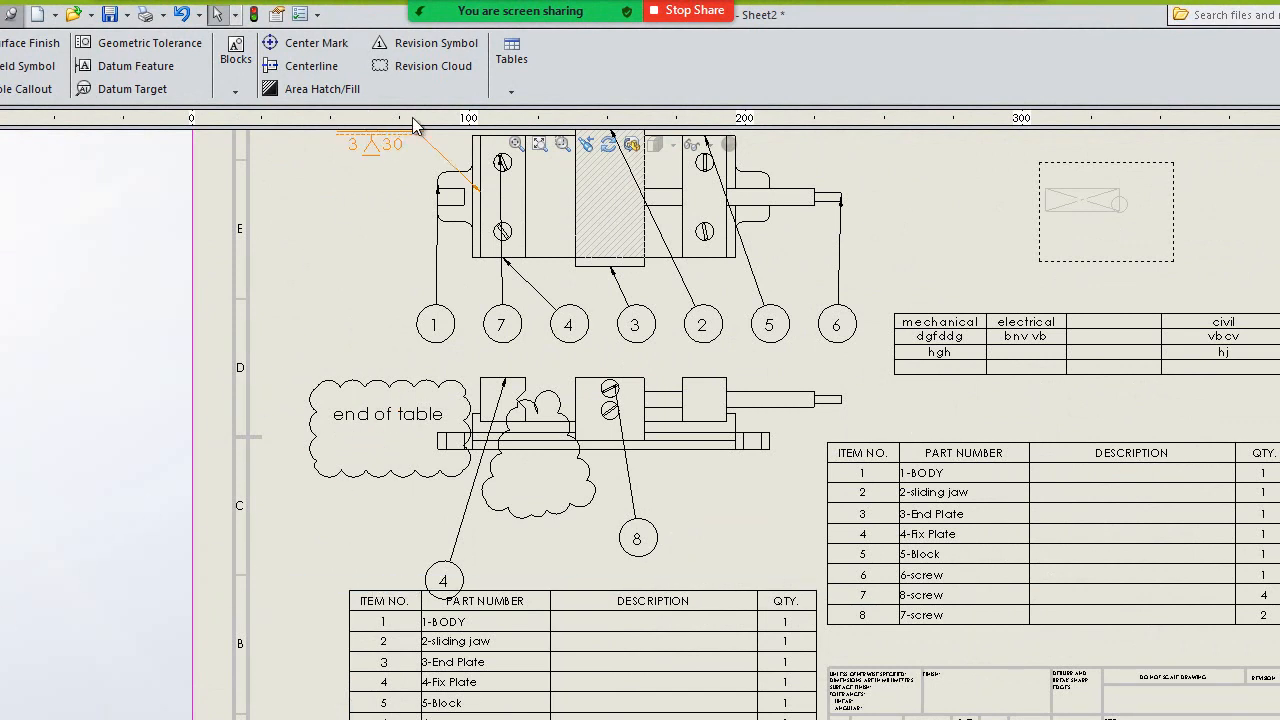
{"action": "left_click", "coordinate": [497, 87]}
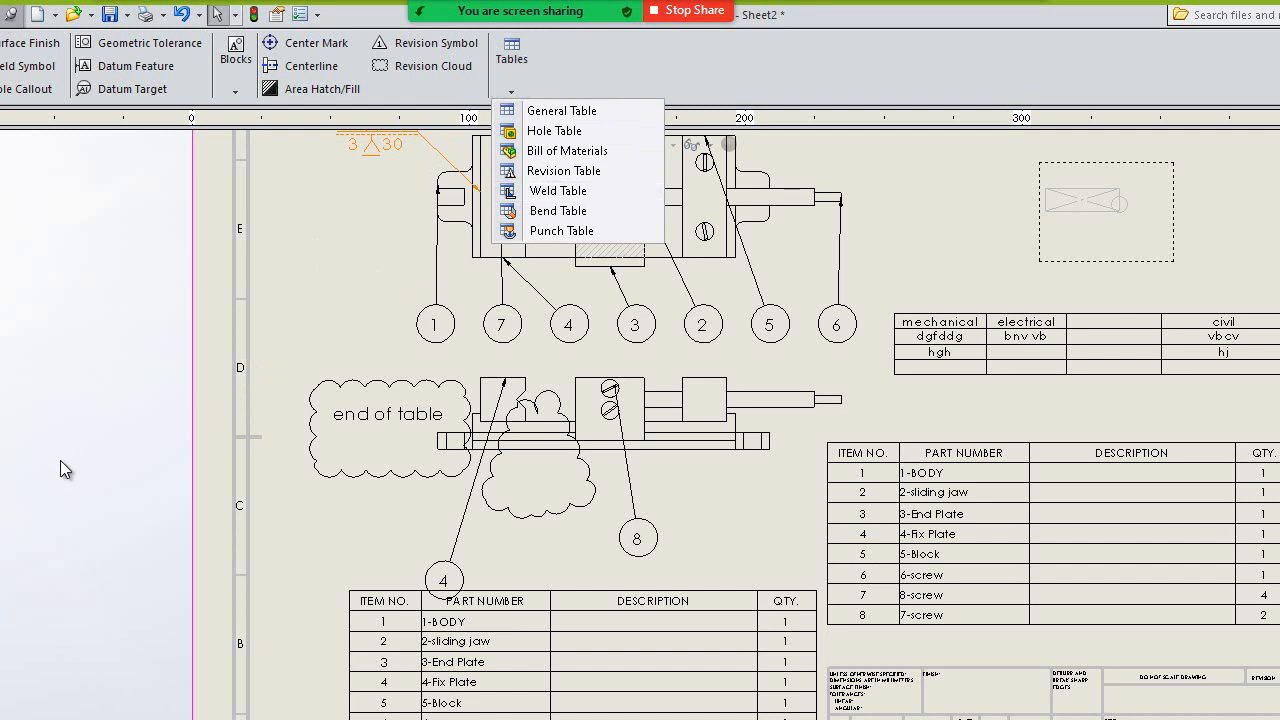
{"action": "left_click", "coordinate": [64, 428]}
{"action": "key", "text": "f"}
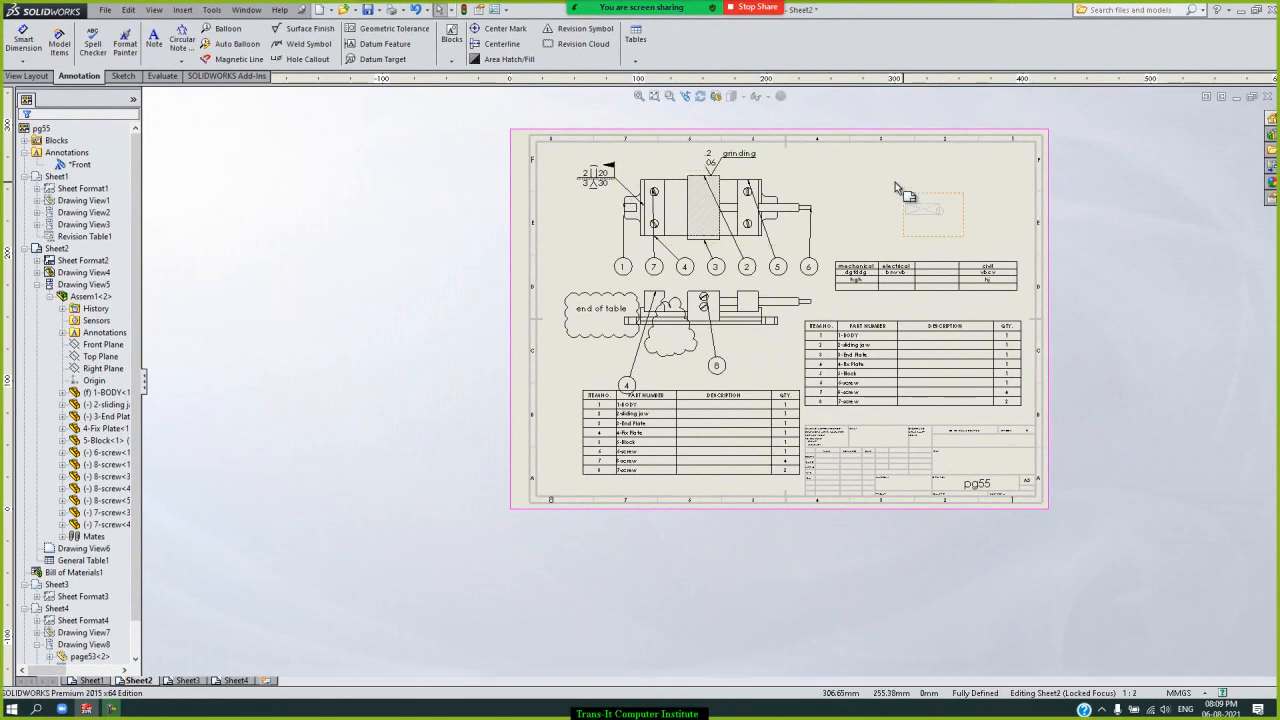
{"action": "scroll", "coordinate": [860, 178], "scroll_direction": "up", "scroll_amount": 3}
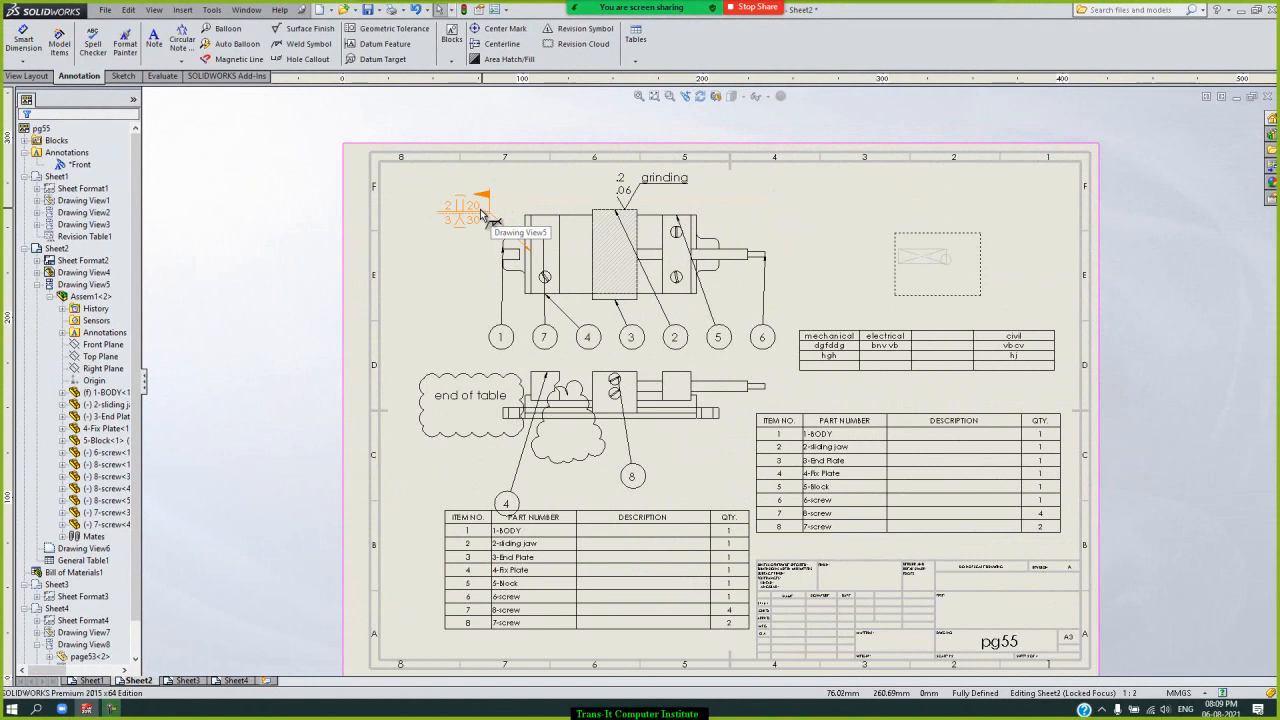
{"action": "left_click", "coordinate": [634, 61]}
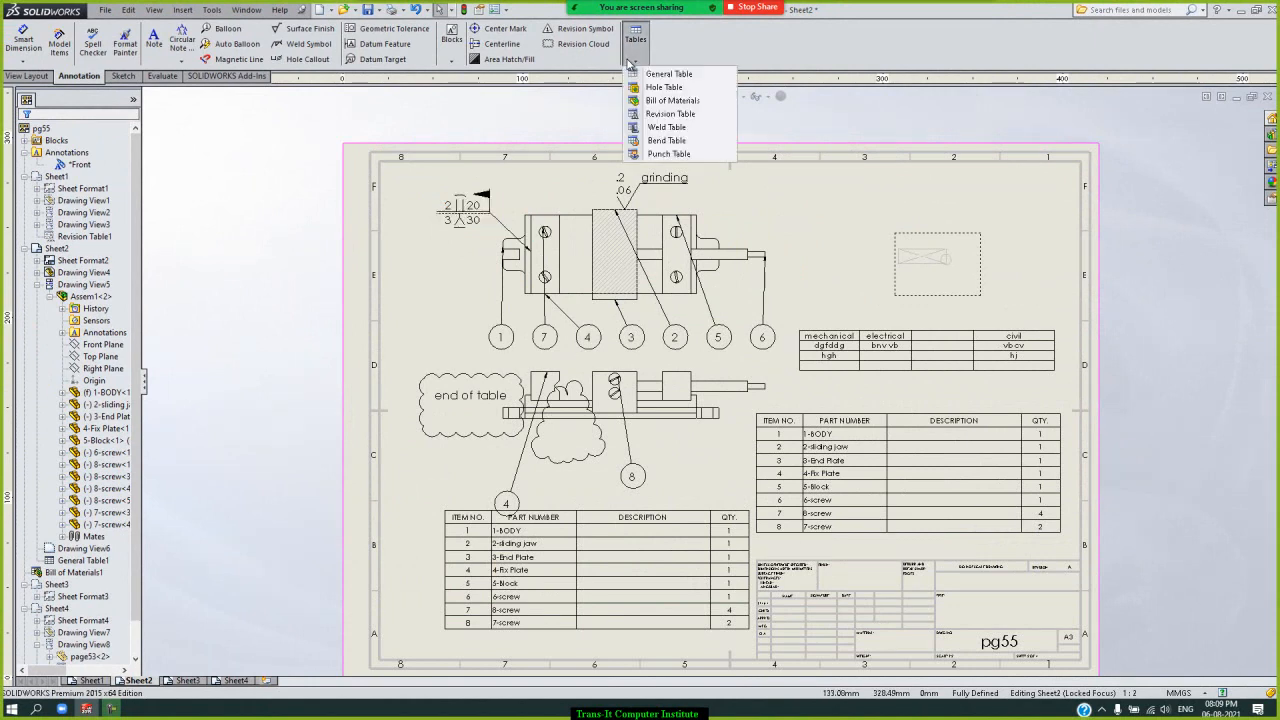
{"action": "left_click", "coordinate": [665, 127]}
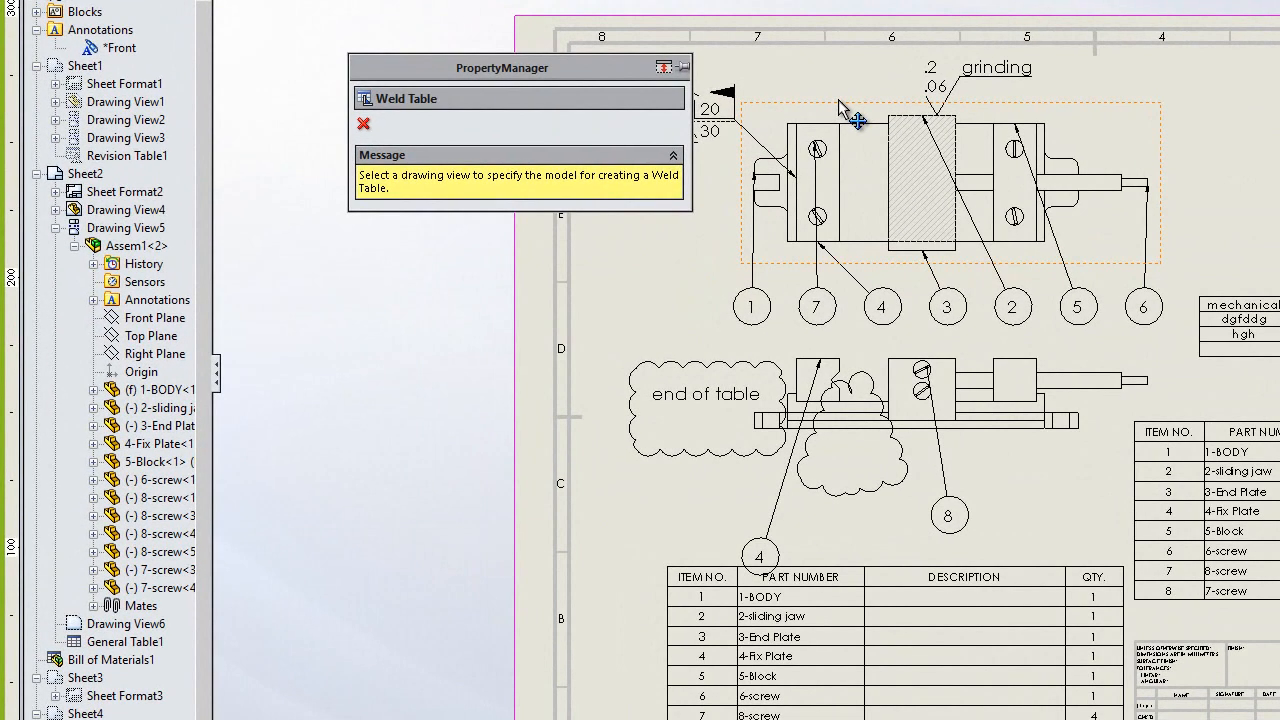
{"action": "left_click", "coordinate": [776, 121]}
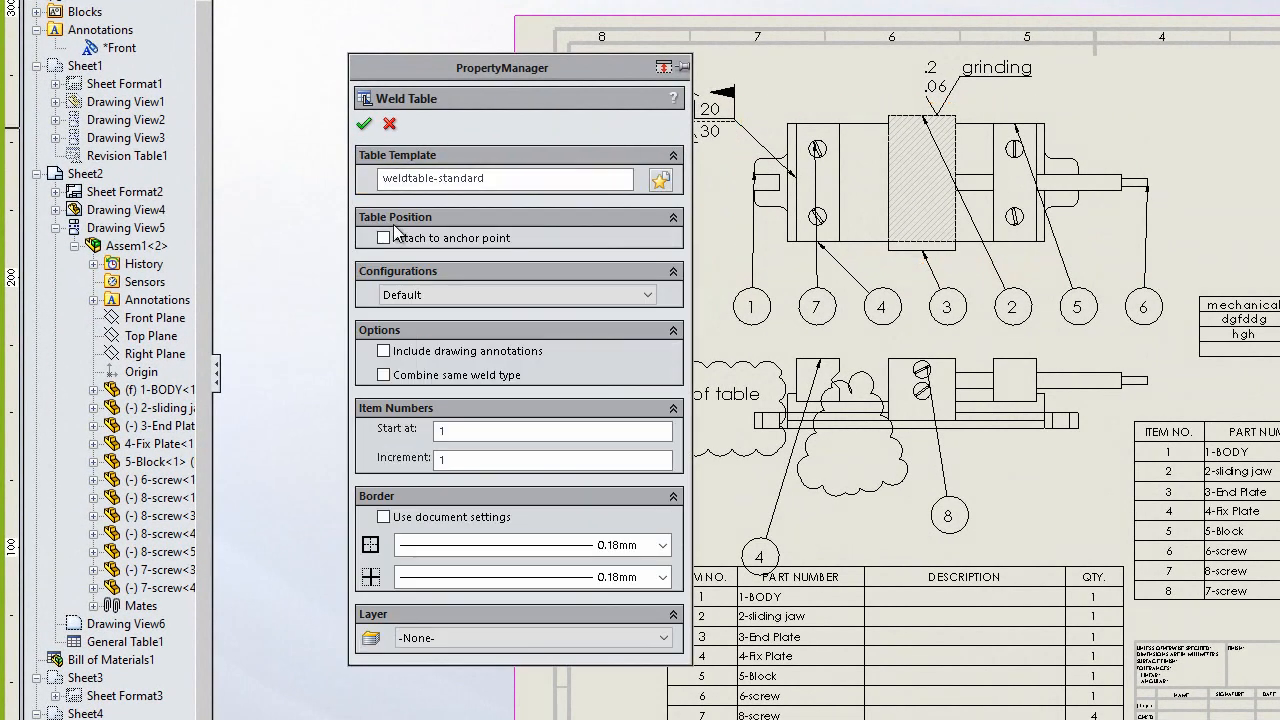
{"action": "left_click", "coordinate": [411, 358]}
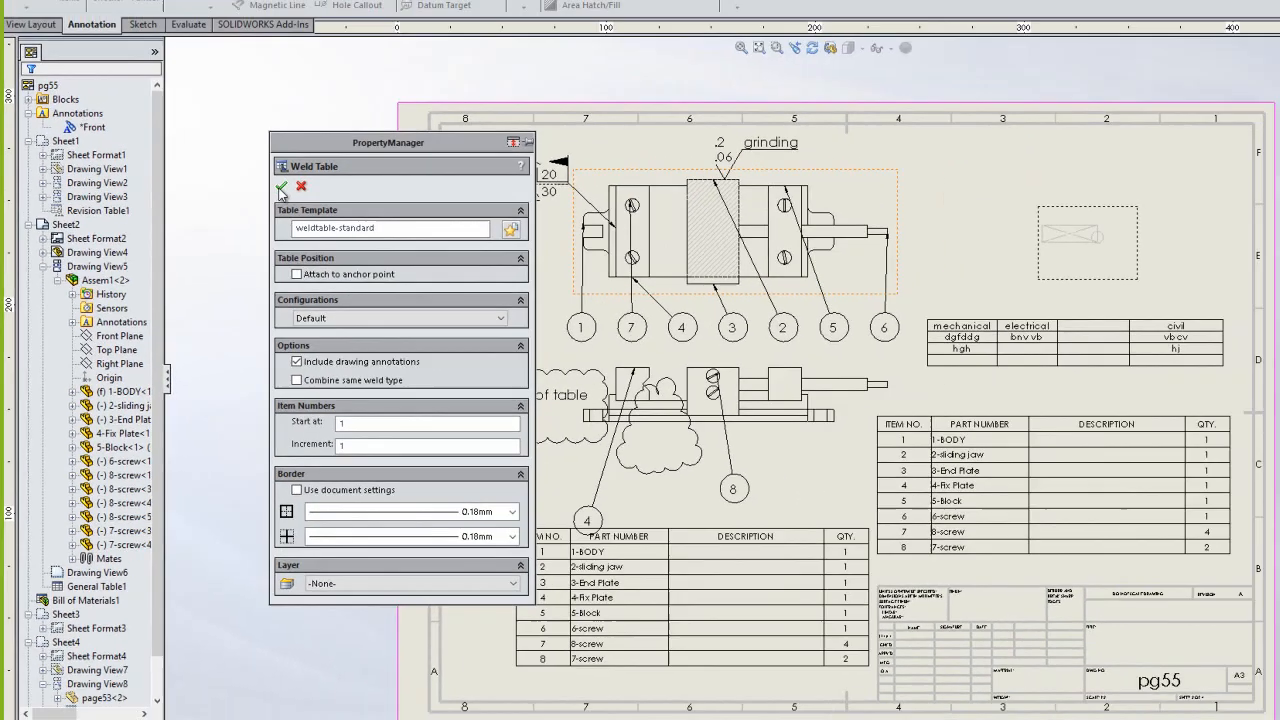
{"action": "left_click", "coordinate": [364, 124]}
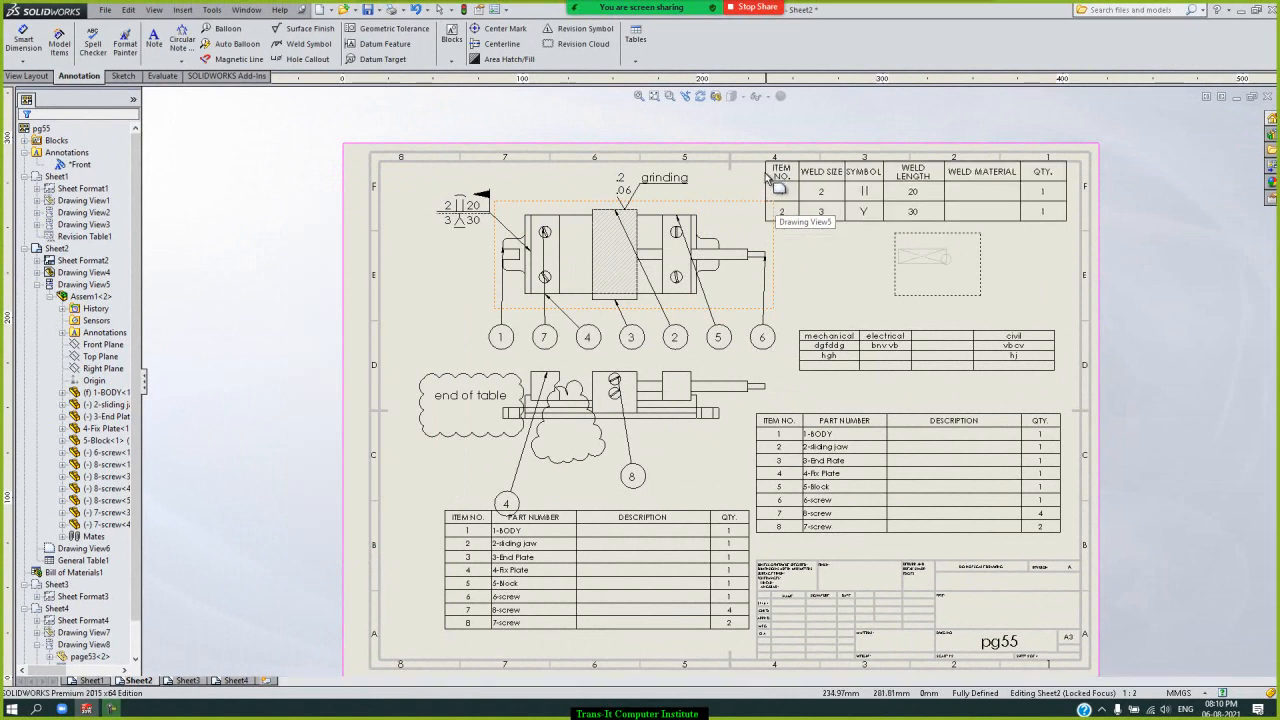
{"action": "left_click", "coordinate": [764, 178]}
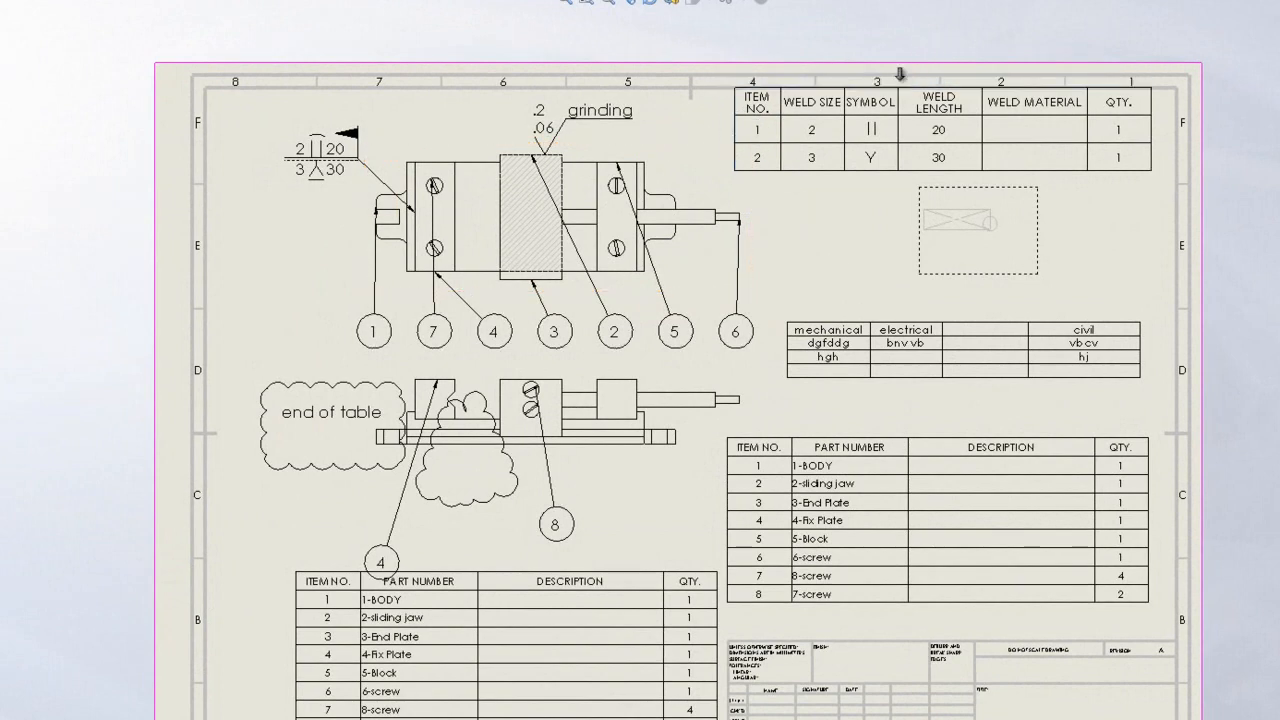
- Shift the weld table slightly left and up toward the sheet's top border
{"action": "left_click", "coordinate": [742, 112]}
{"action": "left_click_drag", "start_coordinate": [742, 112], "coordinate": [721, 100]}
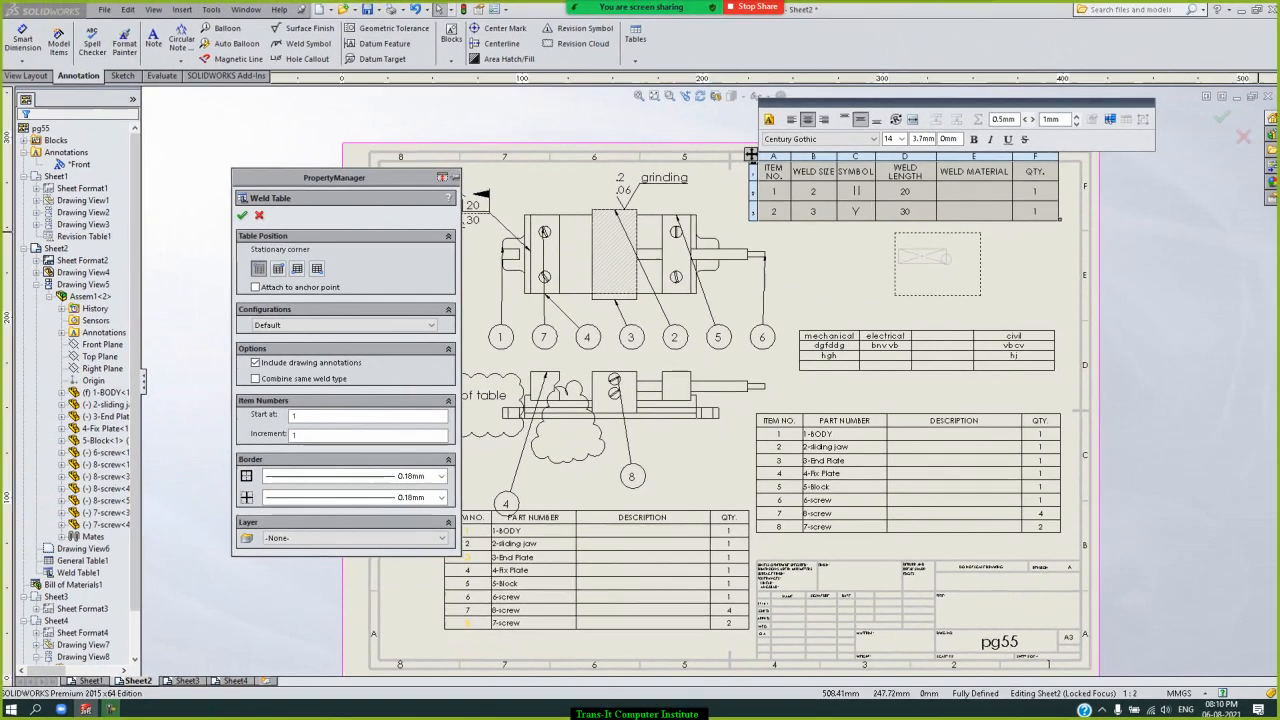
{"action": "left_click", "coordinate": [1217, 257]}
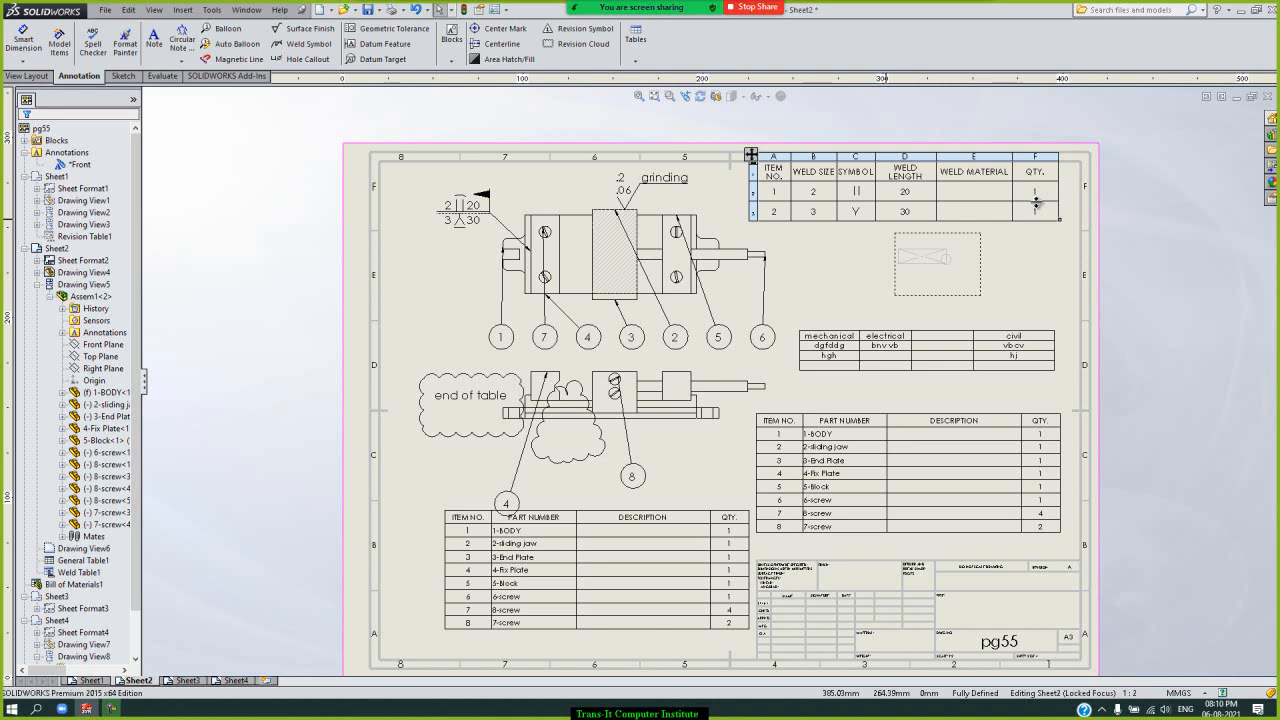
- Add a new drawing sheet and load the miter flange part from the solidworks\sheetmetaal folder for a model view
{"action": "left_click", "coordinate": [646, 62]}
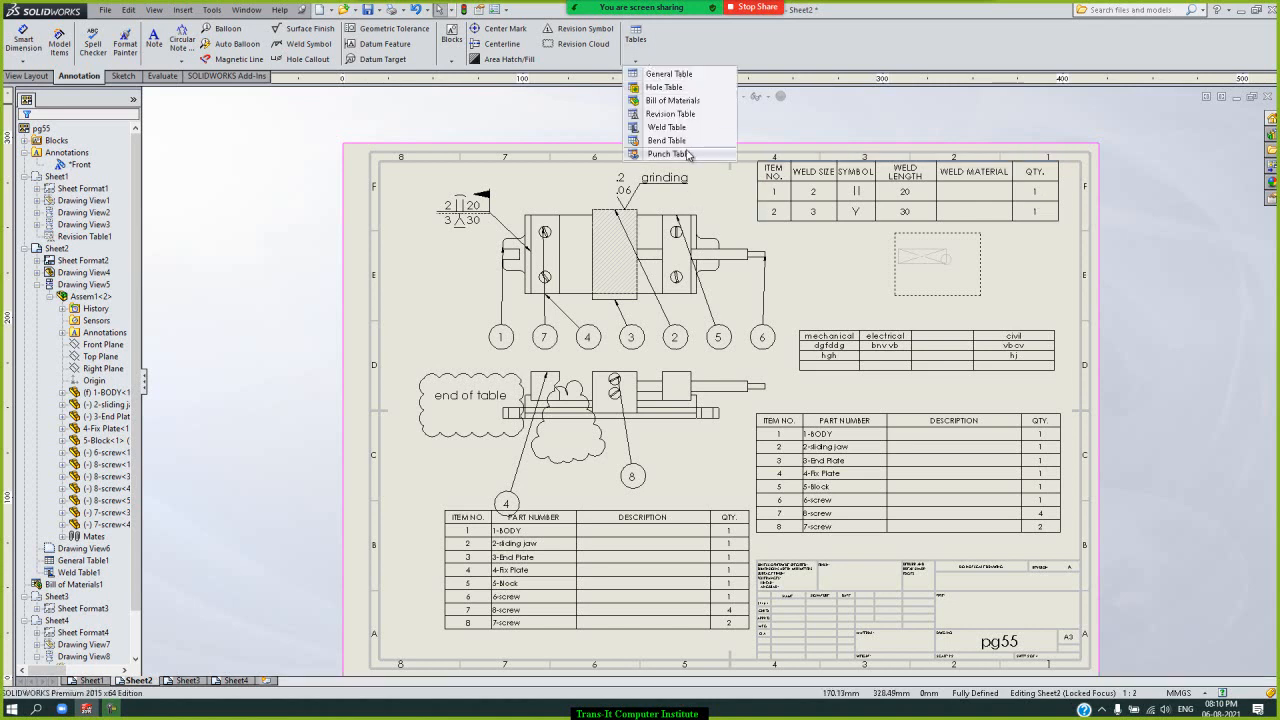
{"action": "left_click", "coordinate": [269, 682]}
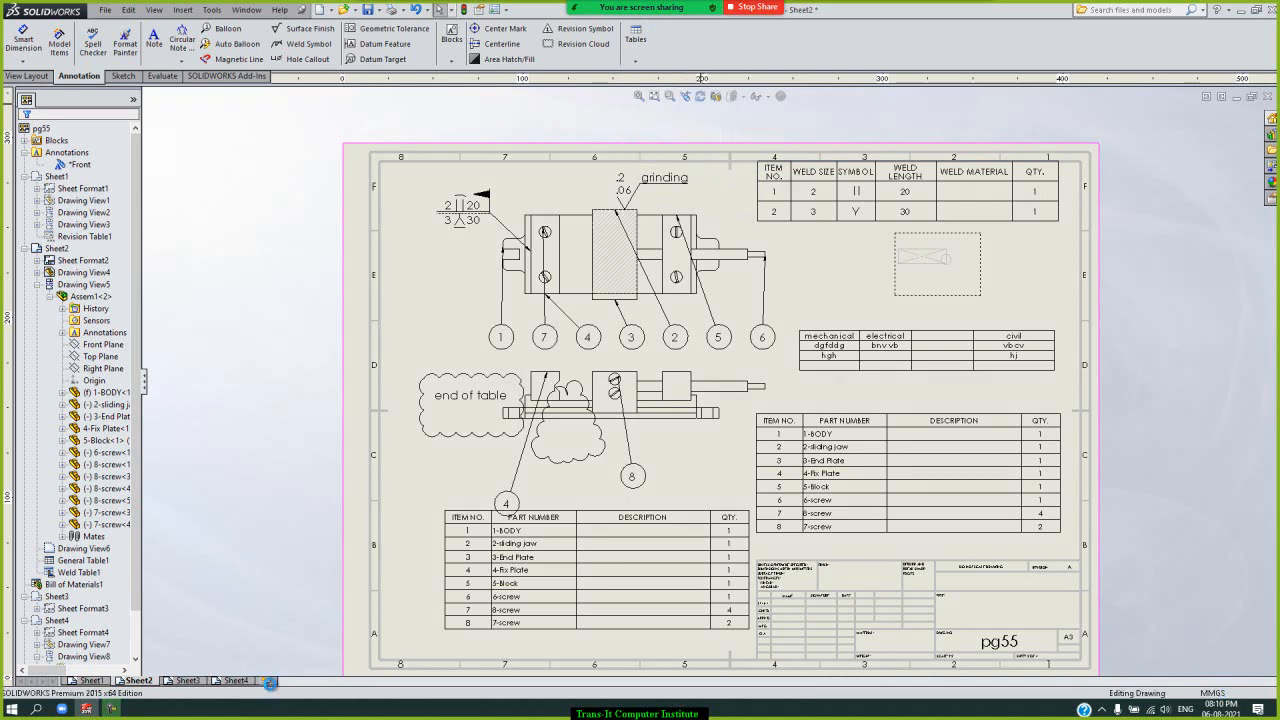
{"action": "left_click", "coordinate": [30, 76]}
{"action": "left_click", "coordinate": [54, 50]}
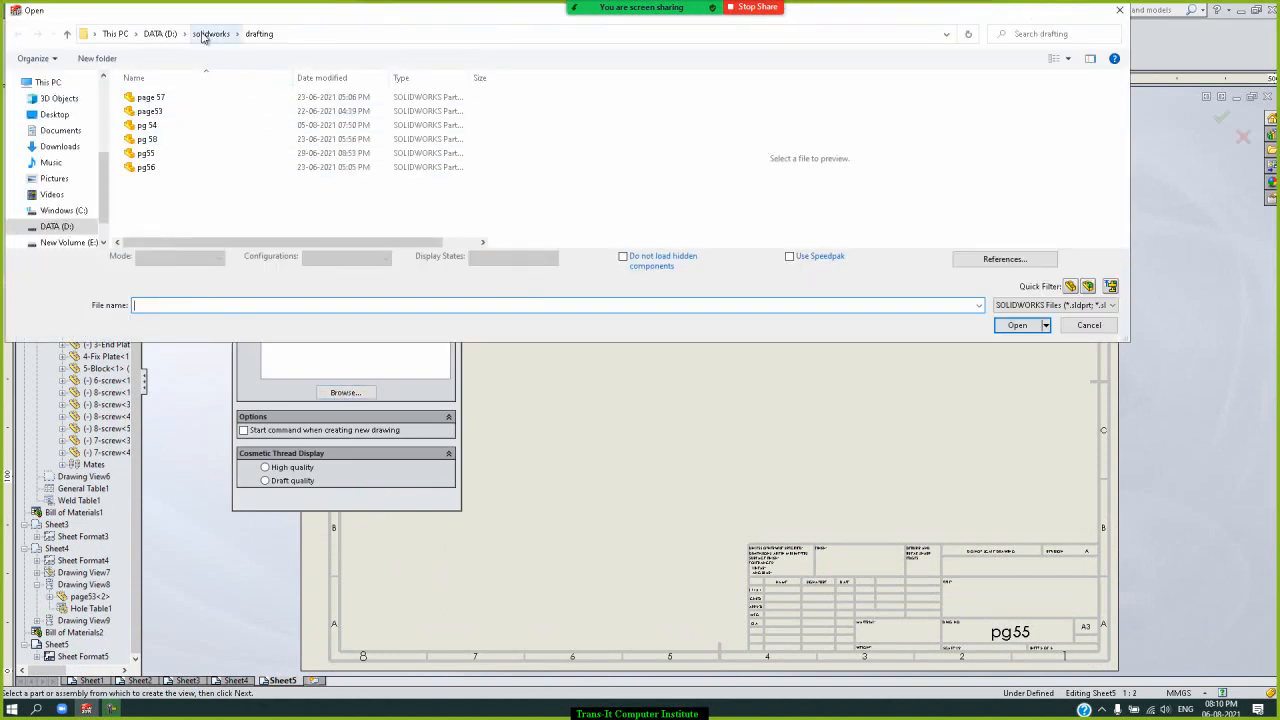
{"action": "left_click", "coordinate": [211, 33]}
{"action": "left_click_drag", "start_coordinate": [484, 104], "coordinate": [484, 122]}
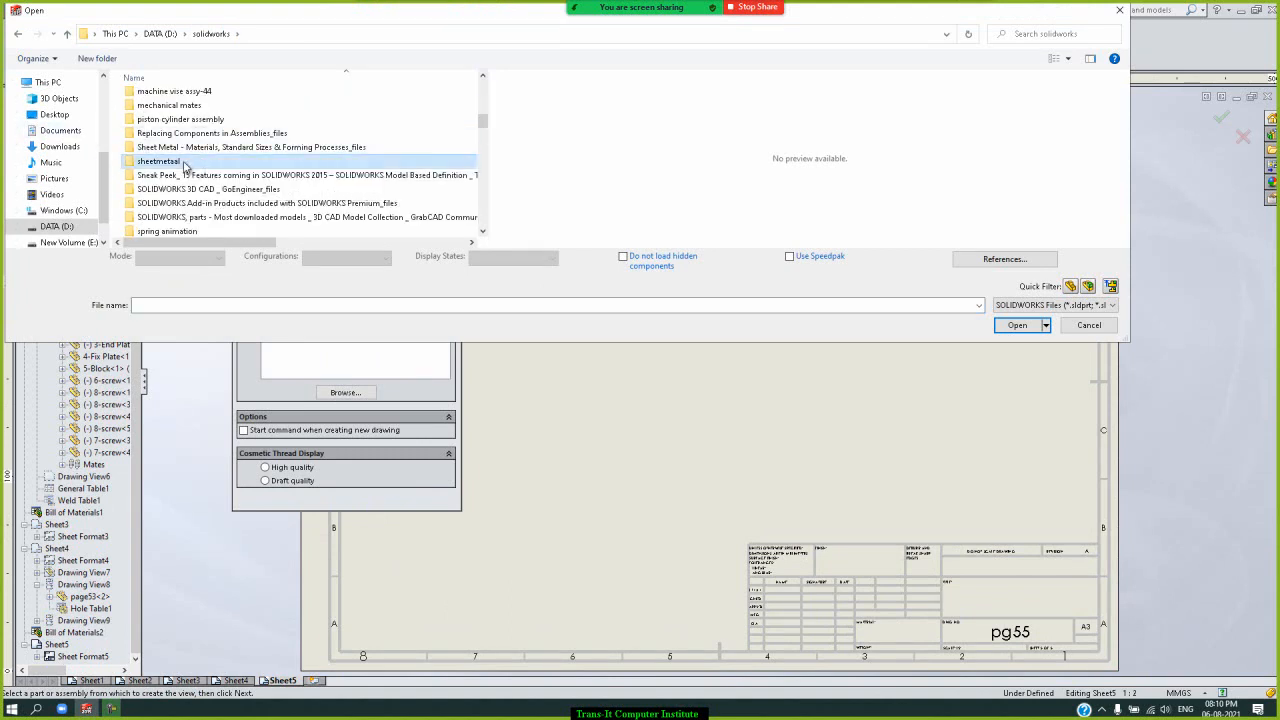
{"action": "double_click", "coordinate": [160, 161]}
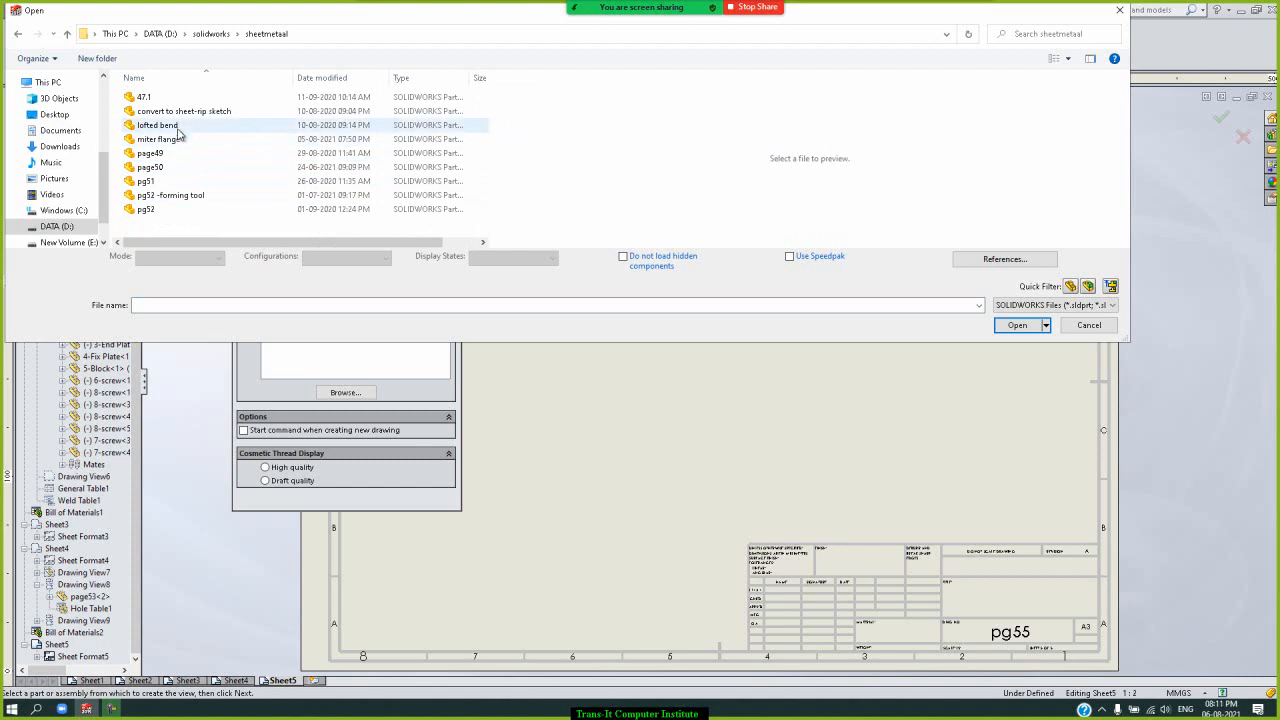
{"action": "double_click", "coordinate": [177, 140]}
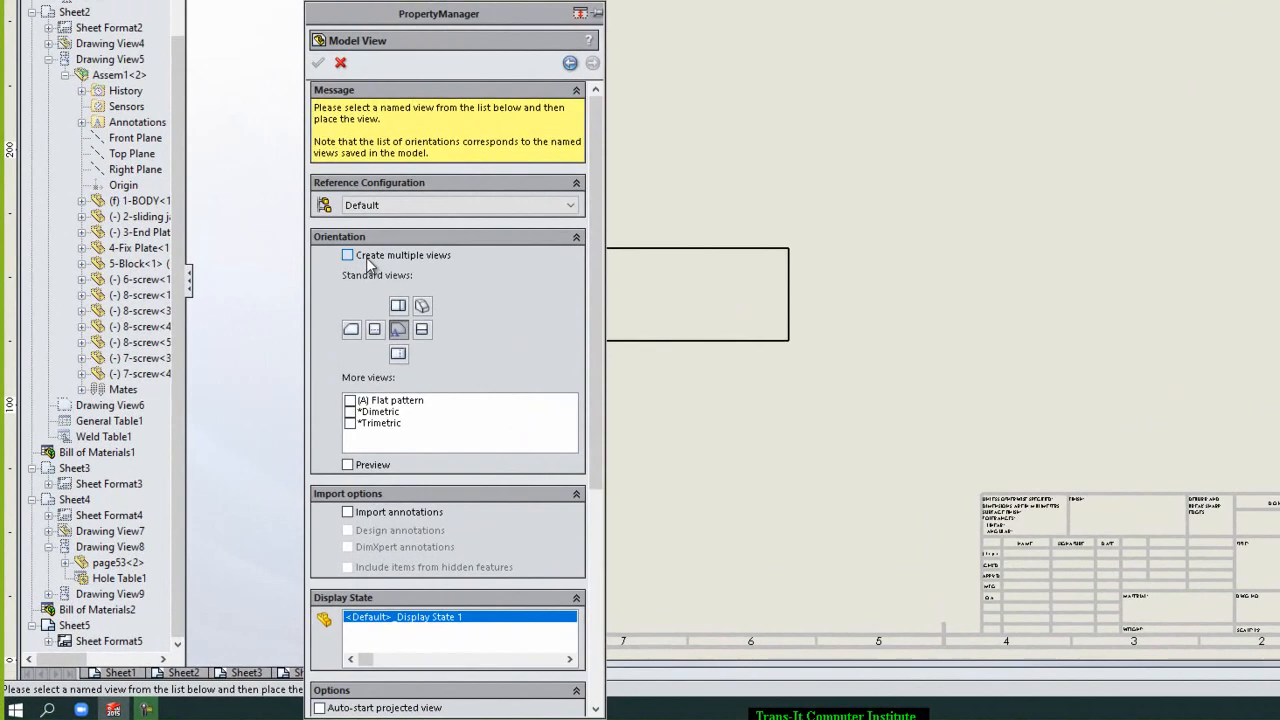
- Create multiple views of the miter flange on Sheet5: front, top, right, isometric and the flat pattern
{"action": "left_click", "coordinate": [266, 362]}
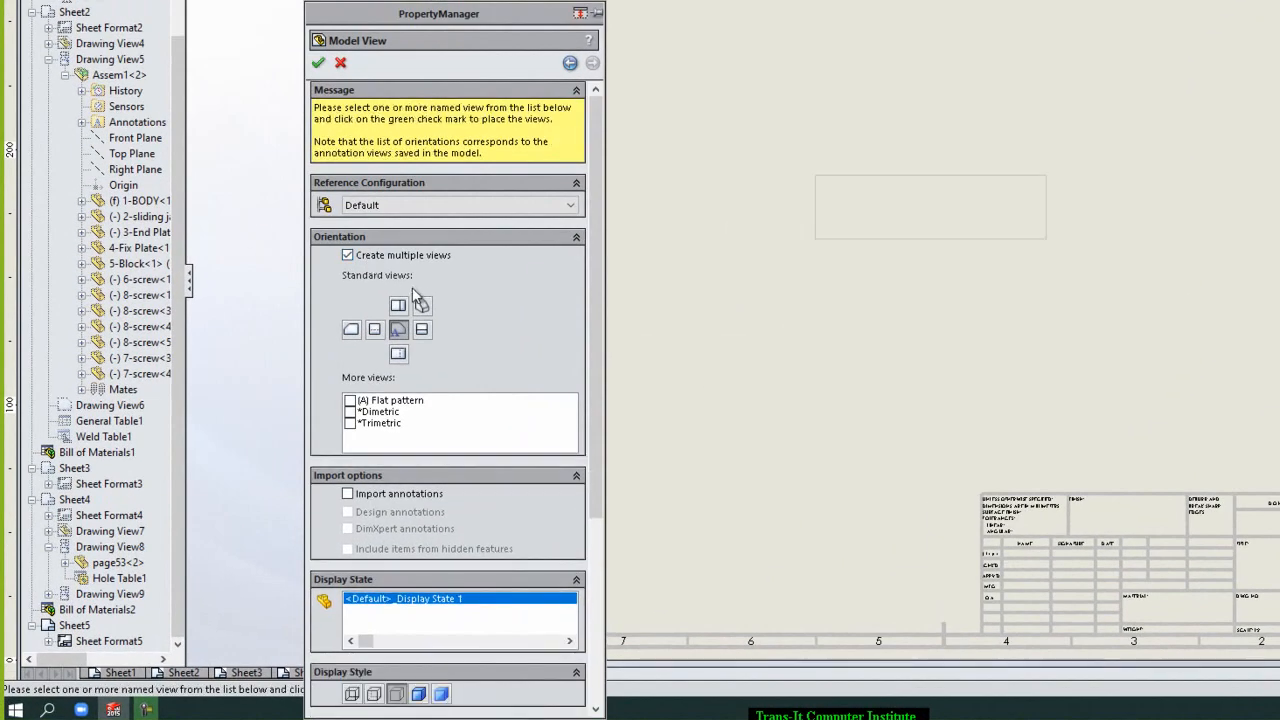
{"action": "left_click", "coordinate": [398, 305]}
{"action": "left_click", "coordinate": [421, 305]}
{"action": "left_click", "coordinate": [423, 331]}
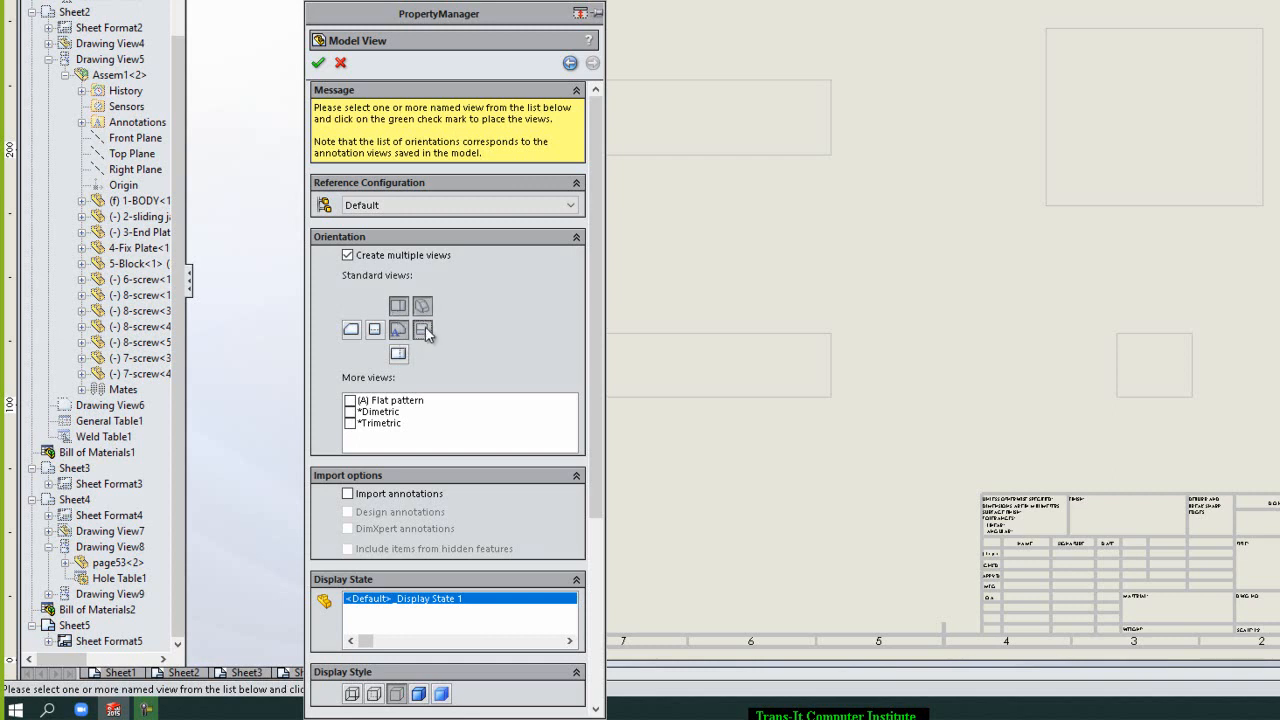
{"action": "left_click", "coordinate": [349, 400]}
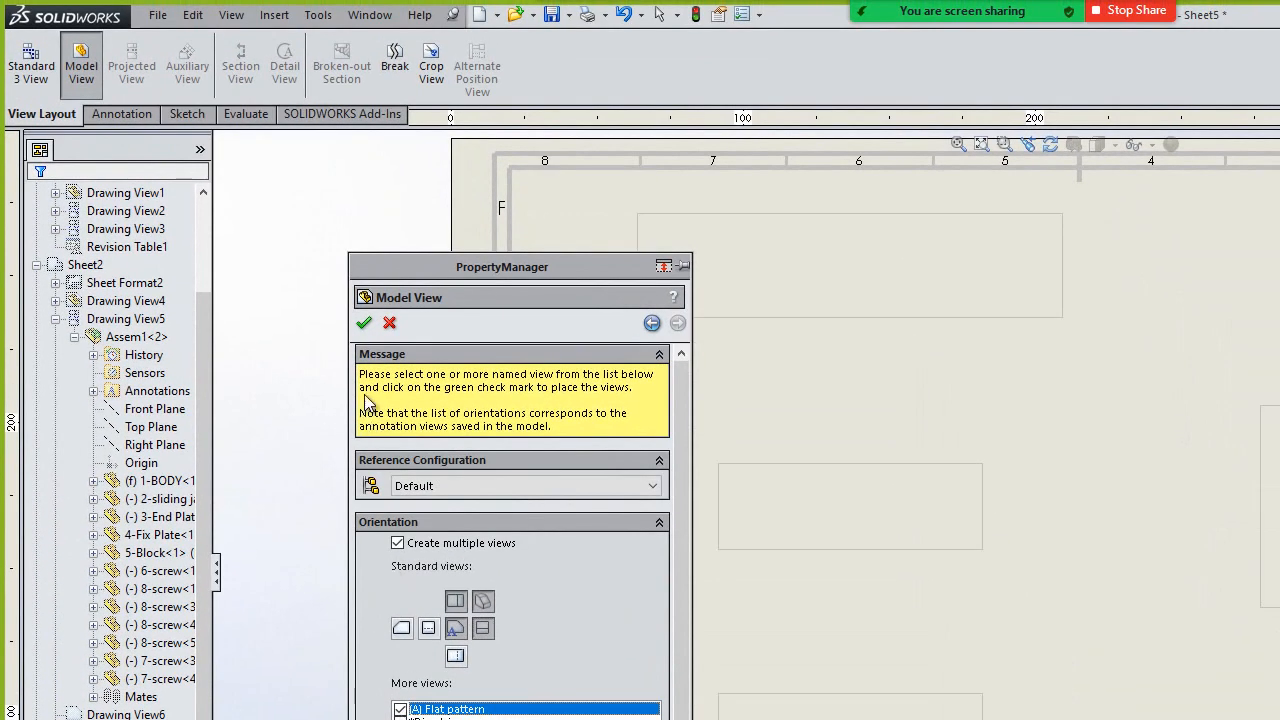
{"action": "left_click", "coordinate": [364, 323]}
{"action": "left_click", "coordinate": [364, 324]}
{"action": "left_click", "coordinate": [364, 324]}
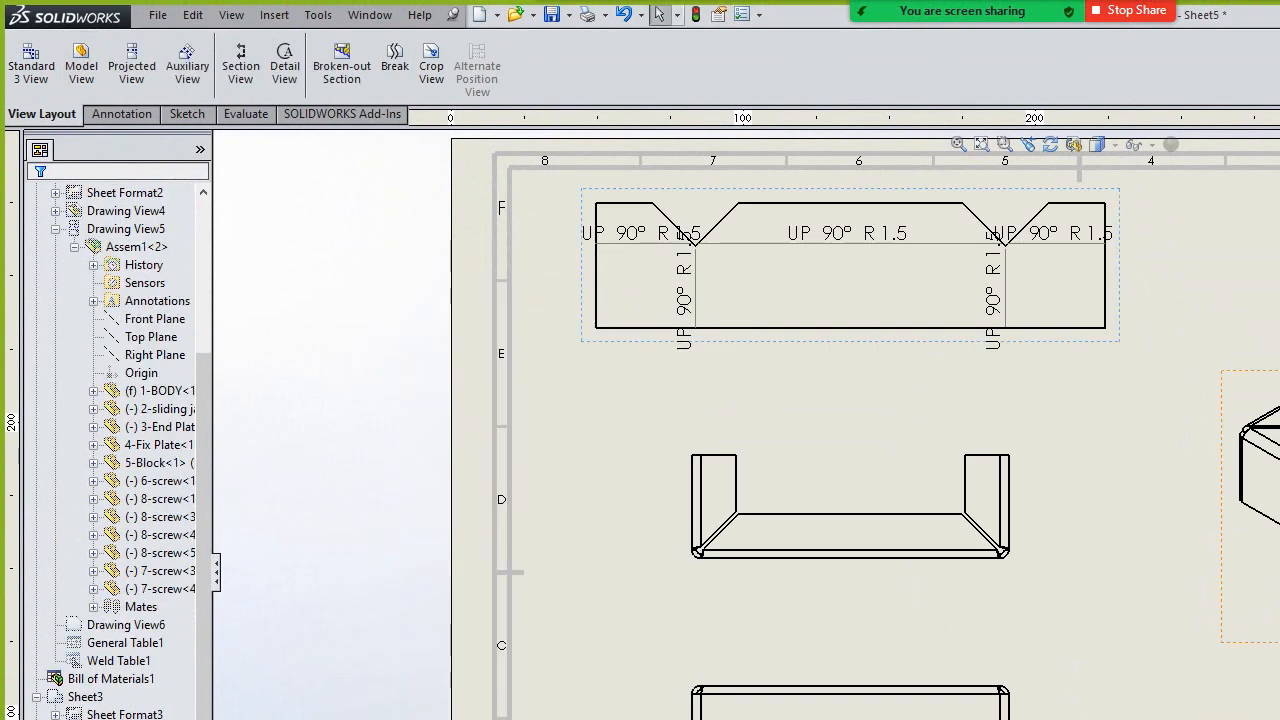
- Insert a bend table for the flat pattern using the bendtable-standard template with A, B, C tags, placing it over the lower front view
{"action": "left_click", "coordinate": [118, 114]}
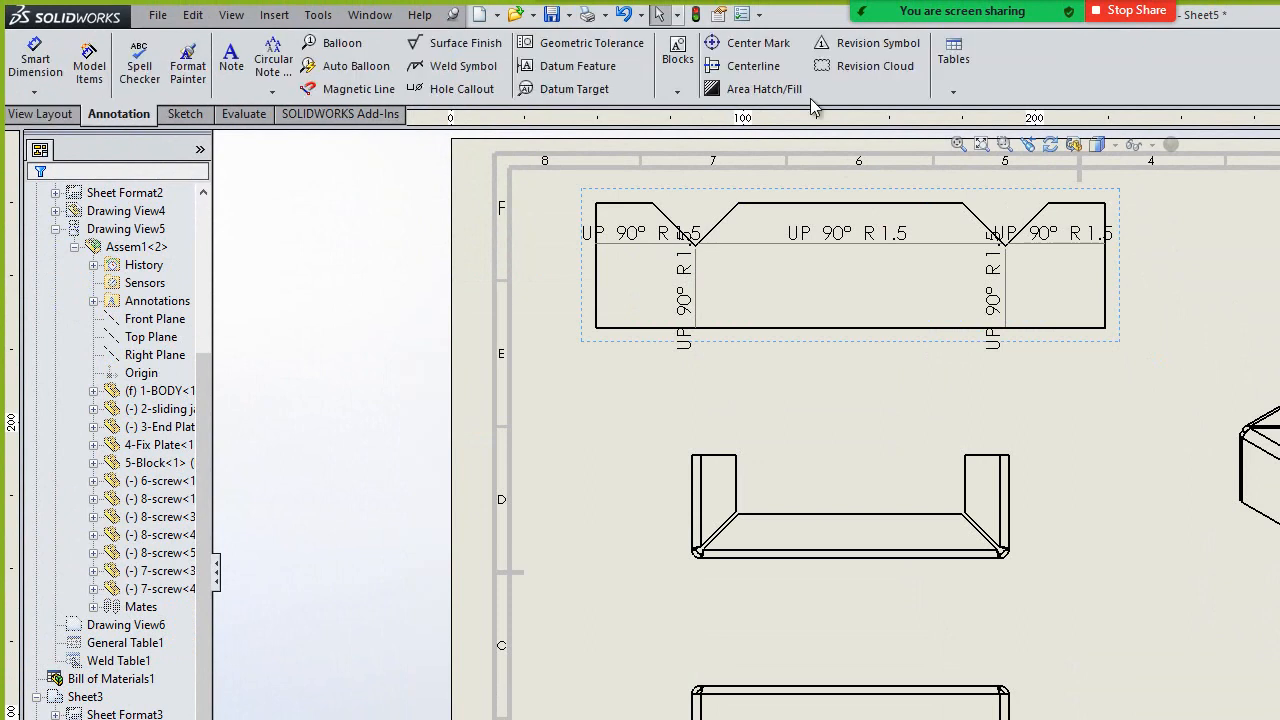
{"action": "left_click", "coordinate": [955, 90]}
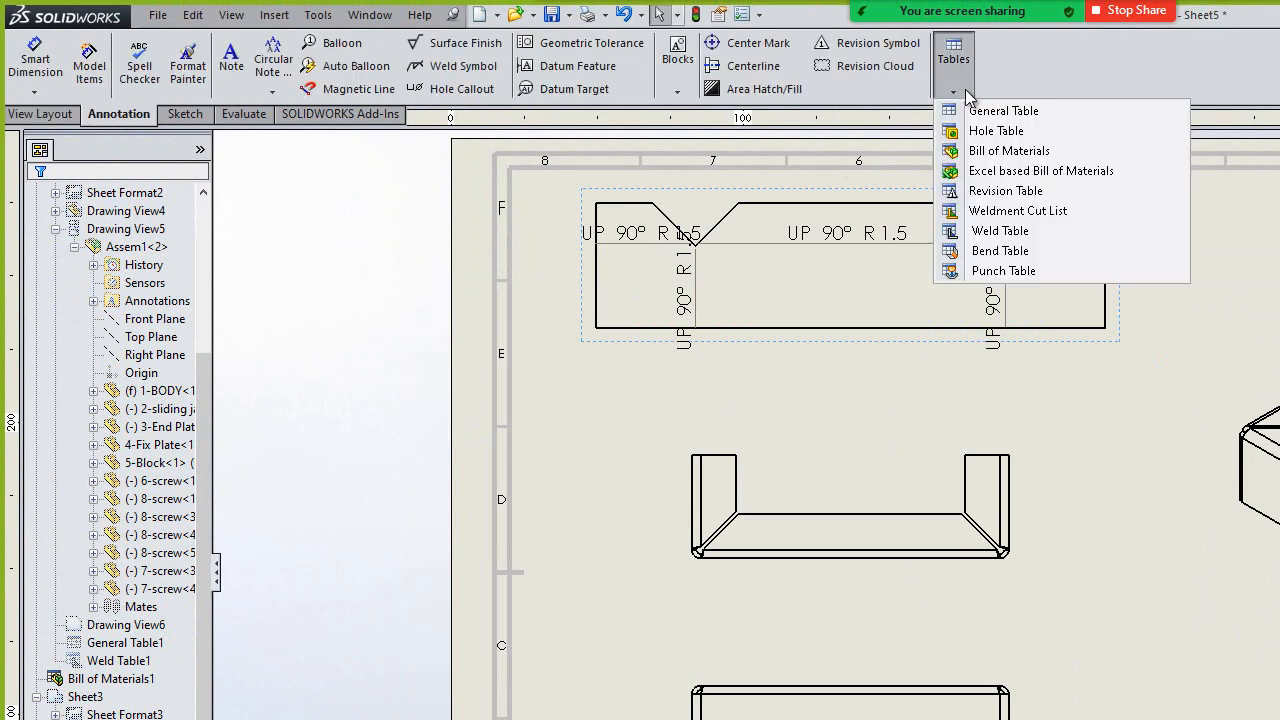
{"action": "left_click", "coordinate": [1035, 255]}
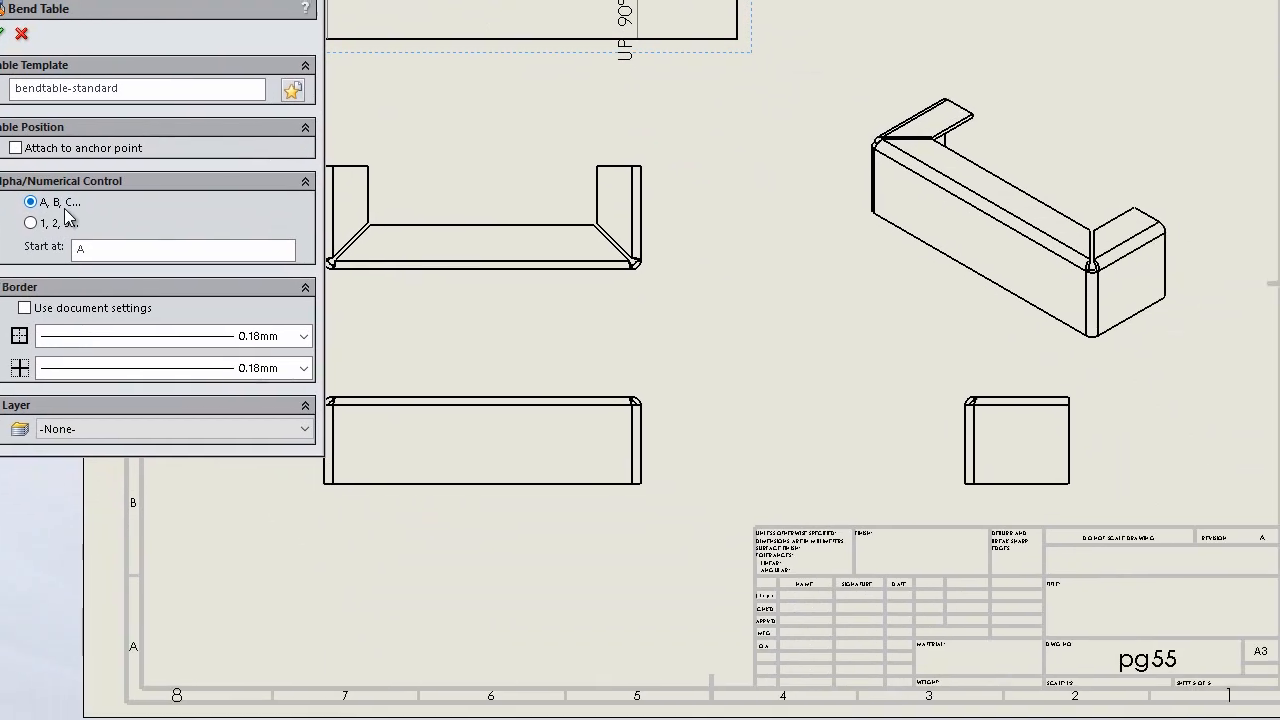
{"action": "left_click", "coordinate": [0, 38]}
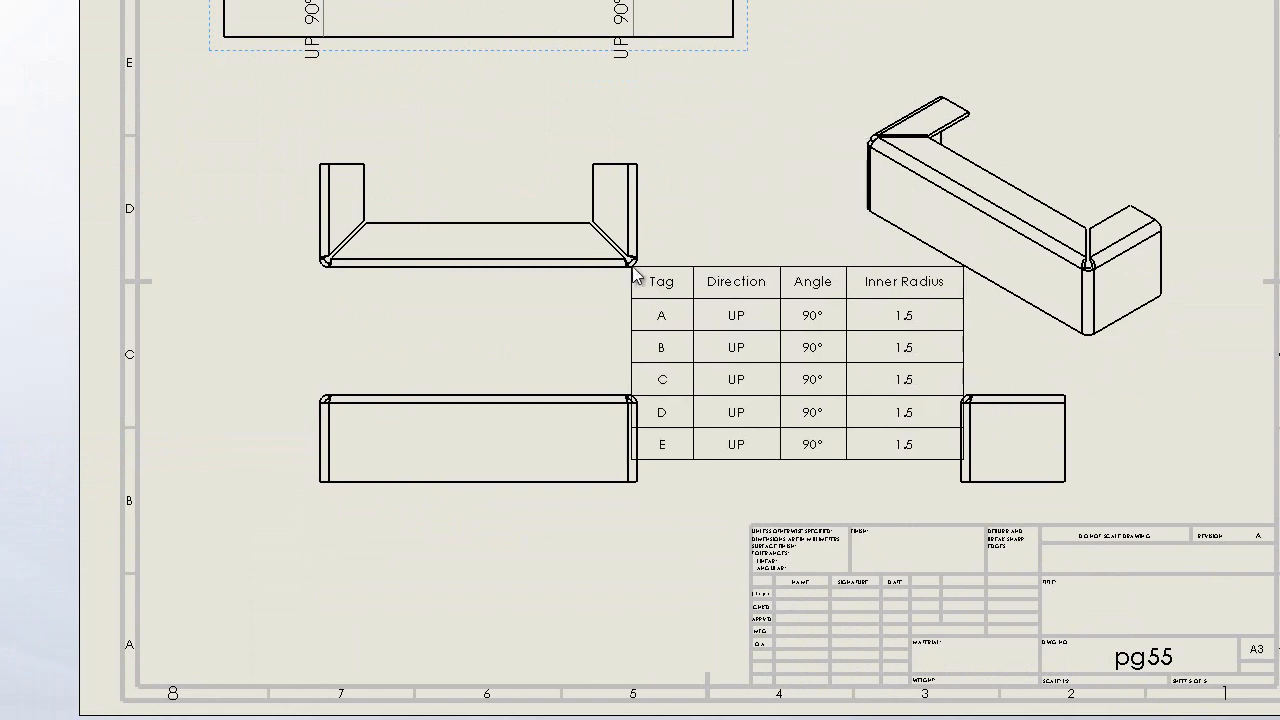
{"action": "left_click", "coordinate": [266, 466]}
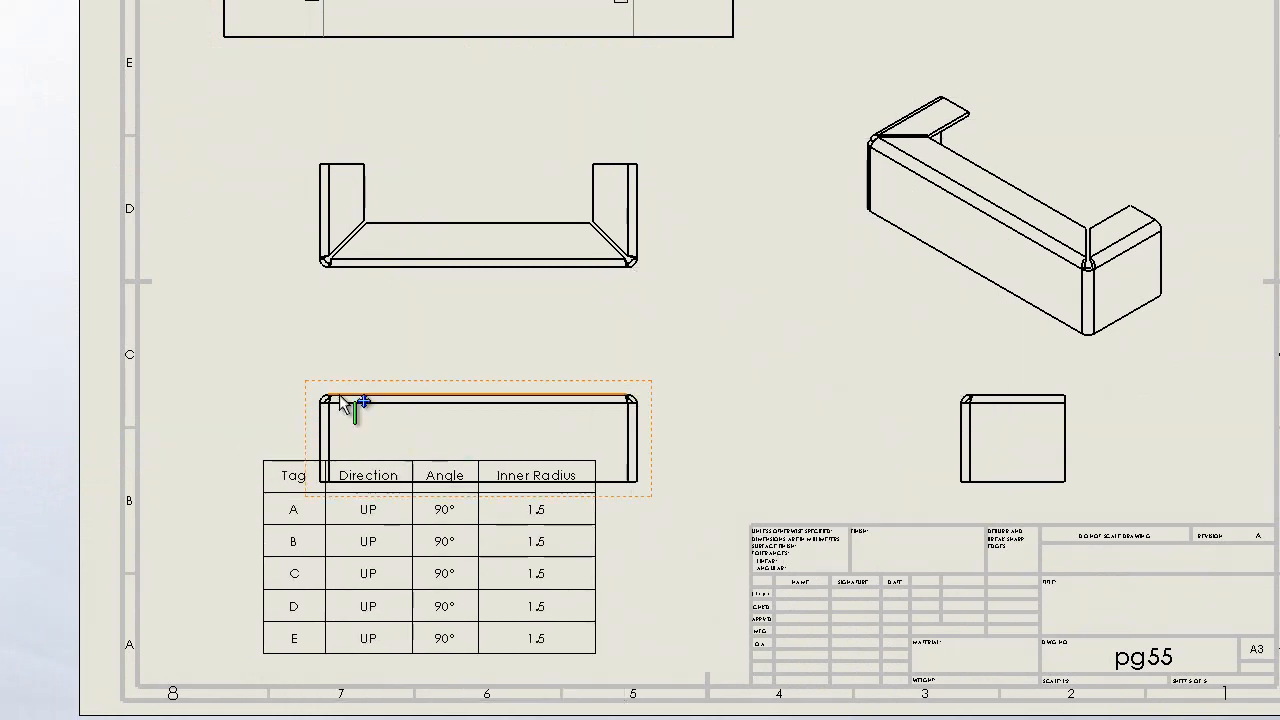
- Shift the front view slightly upward so it clears the bend table
{"action": "left_click_drag", "start_coordinate": [344, 383], "coordinate": [344, 343]}
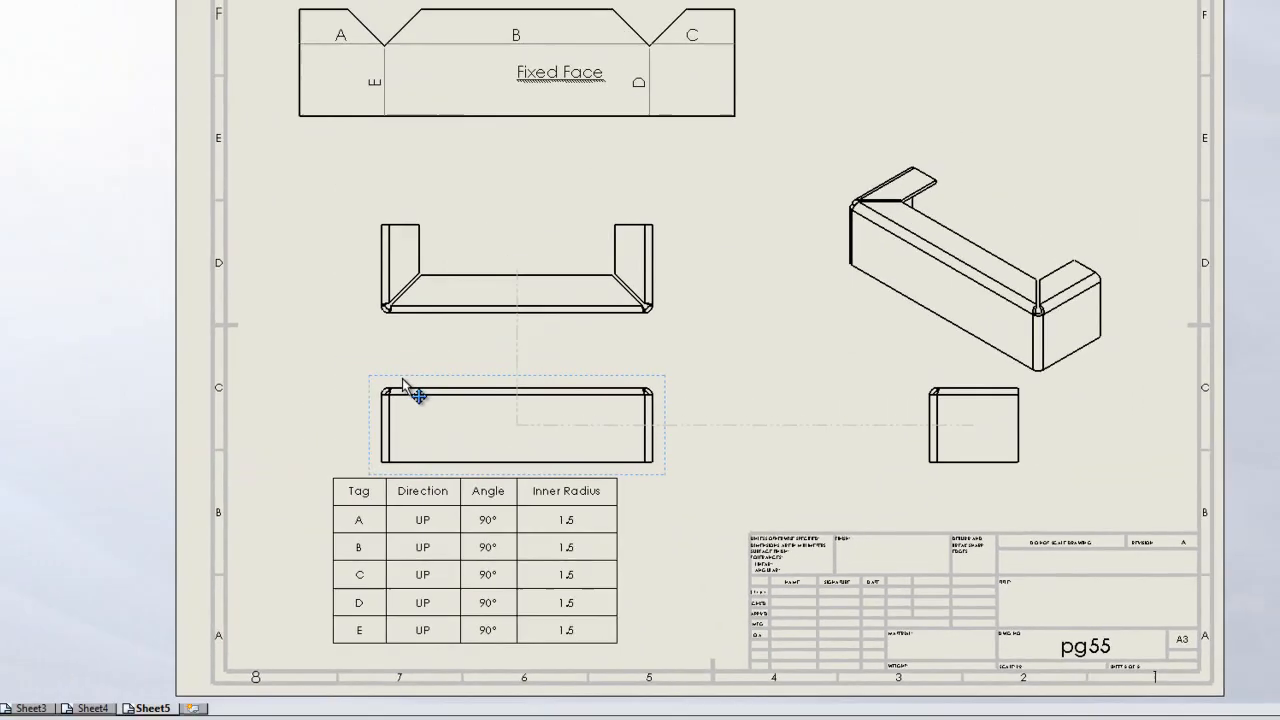
{"action": "left_click", "coordinate": [881, 90]}
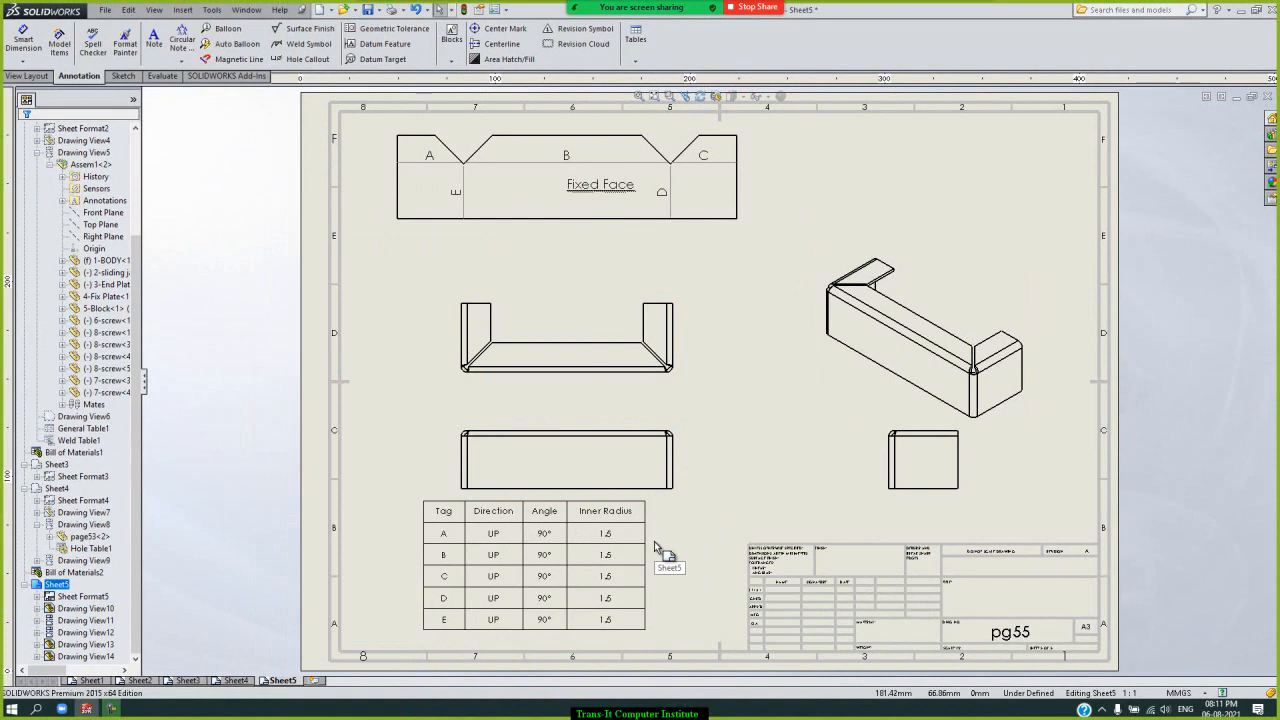
{"action": "left_click", "coordinate": [578, 545]}
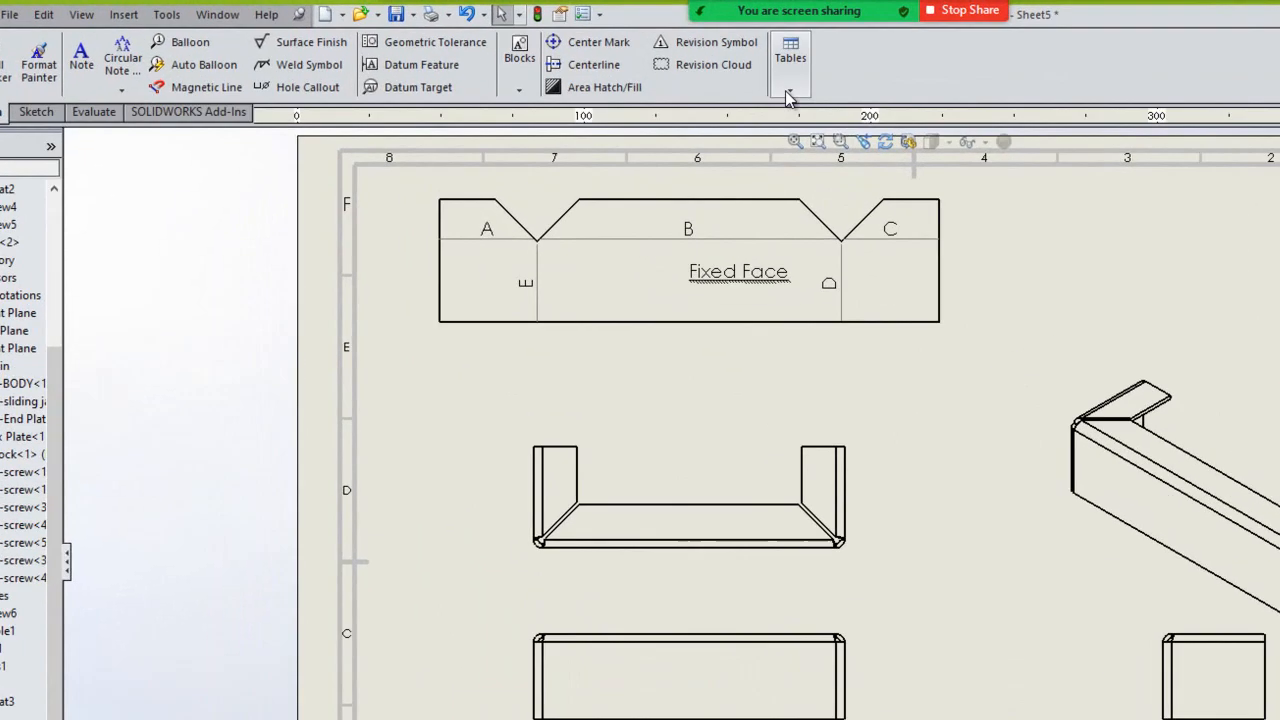
- Open the sheet metal part page50 from the sheetmetaal folder and glance at the Design Library
{"action": "left_click", "coordinate": [635, 57]}
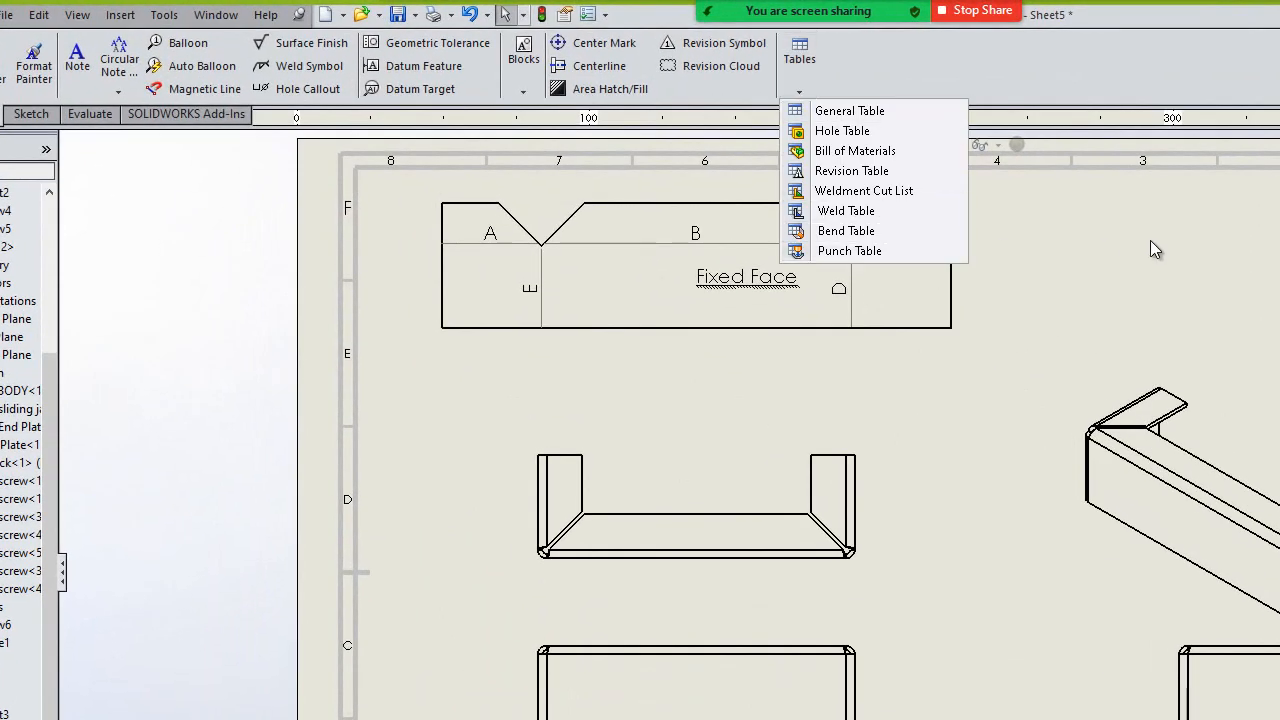
{"action": "left_click", "coordinate": [3, 18]}
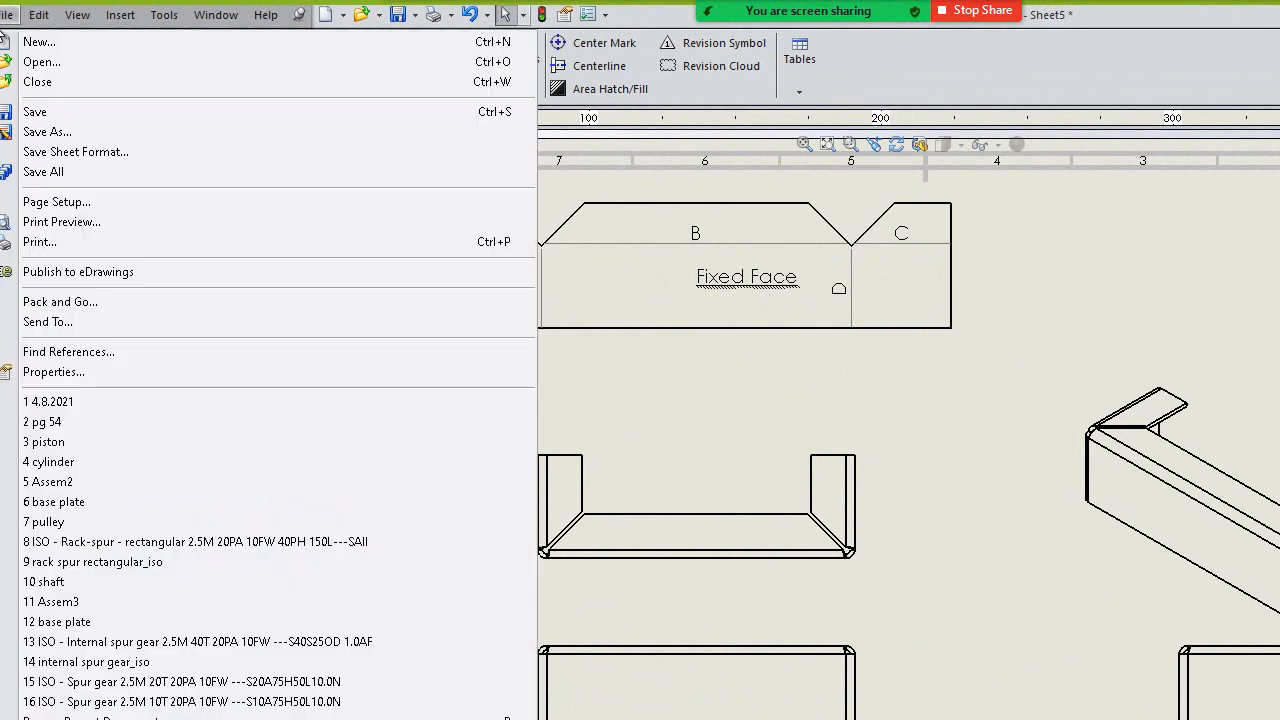
{"action": "left_click", "coordinate": [68, 61]}
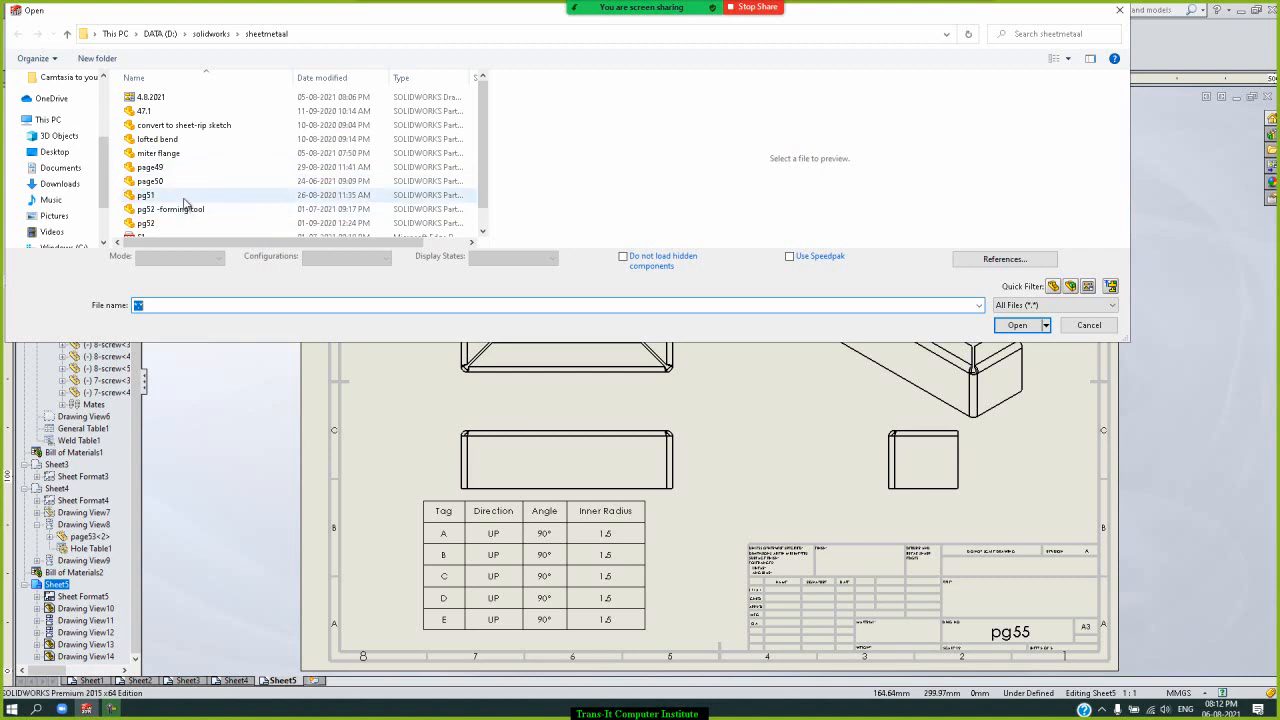
{"action": "double_click", "coordinate": [183, 187]}
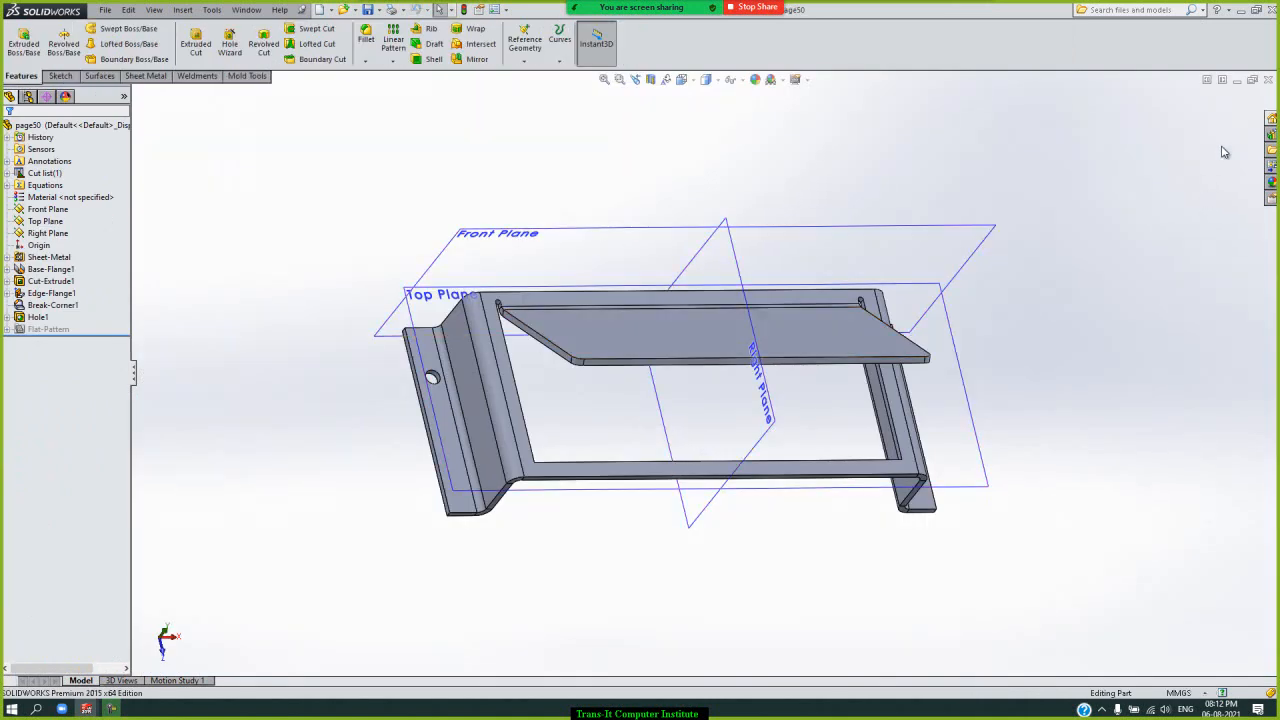
{"action": "left_click", "coordinate": [1271, 141]}
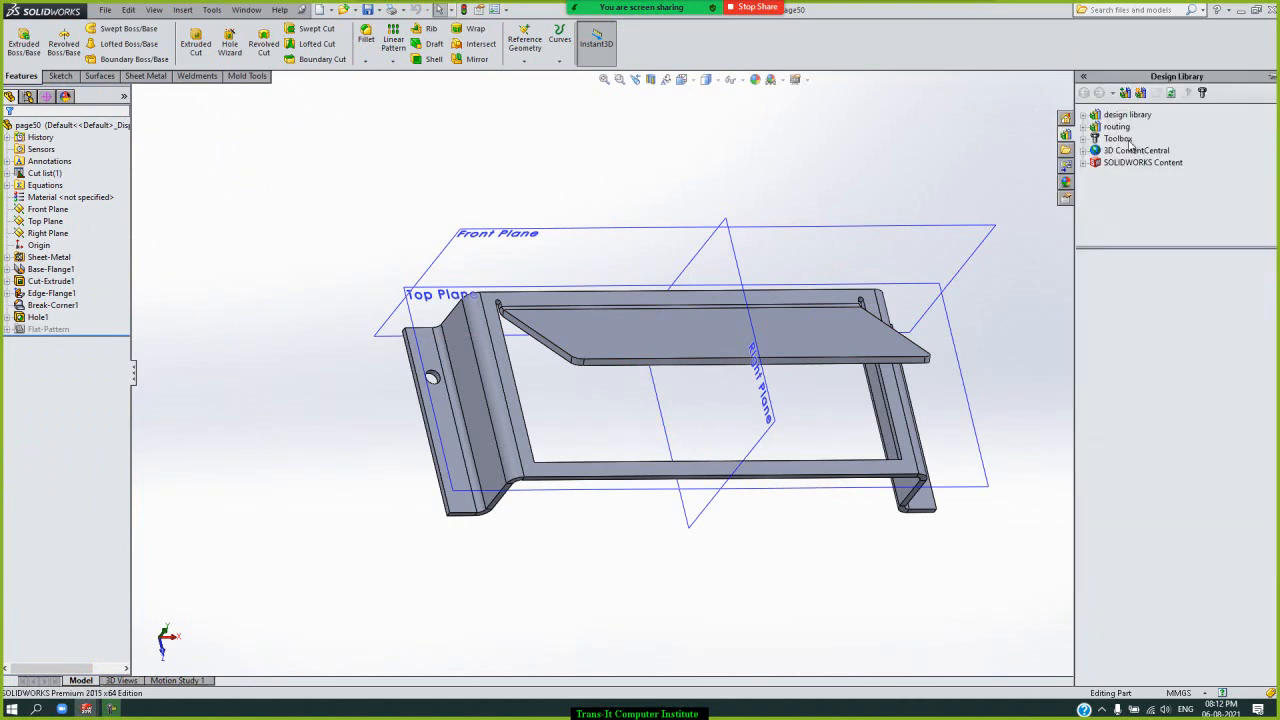
{"action": "left_click", "coordinate": [938, 148]}
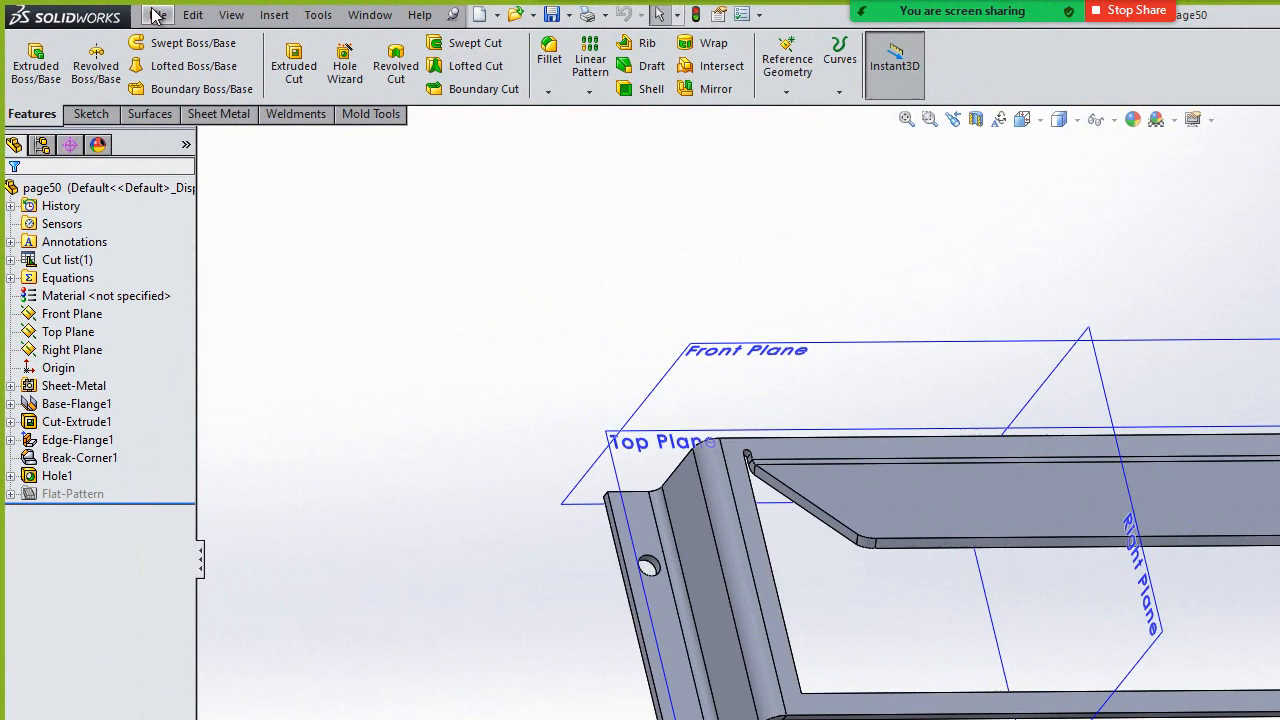
- Save the part under the new name "page50 with forming tool" in the sheetmetaal folder
{"action": "left_click", "coordinate": [157, 14]}
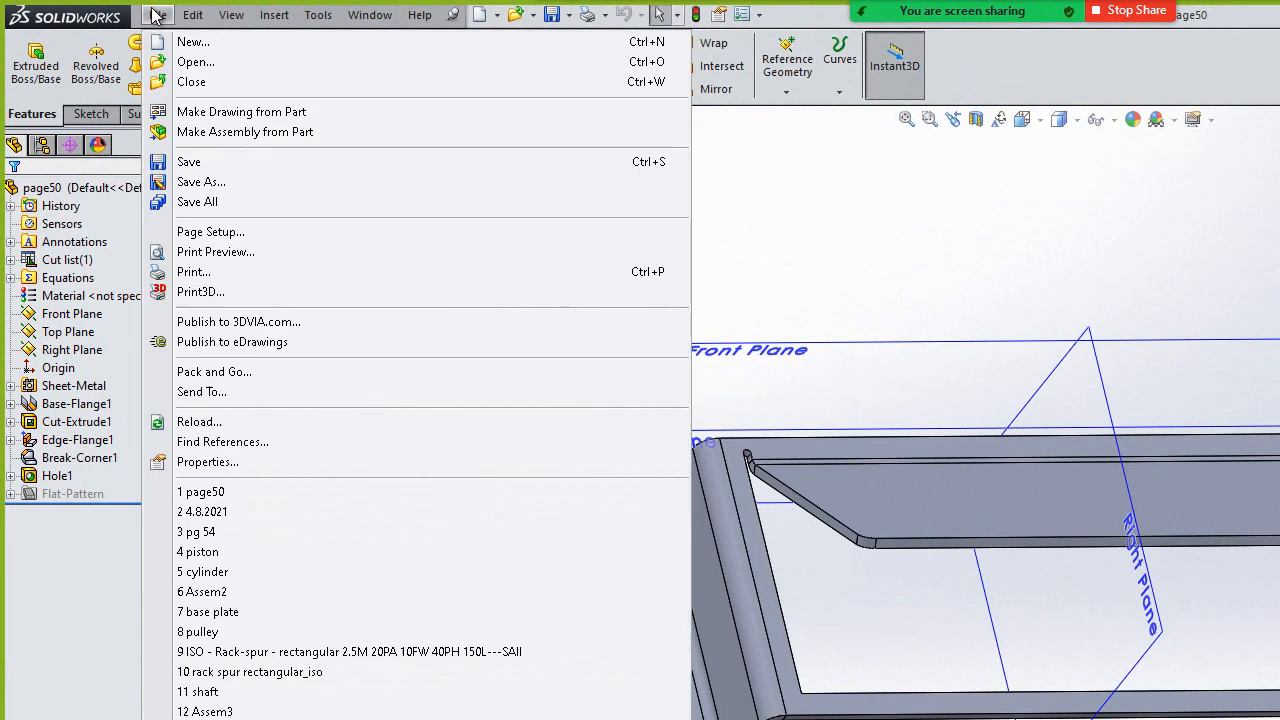
{"action": "left_click", "coordinate": [695, 358]}
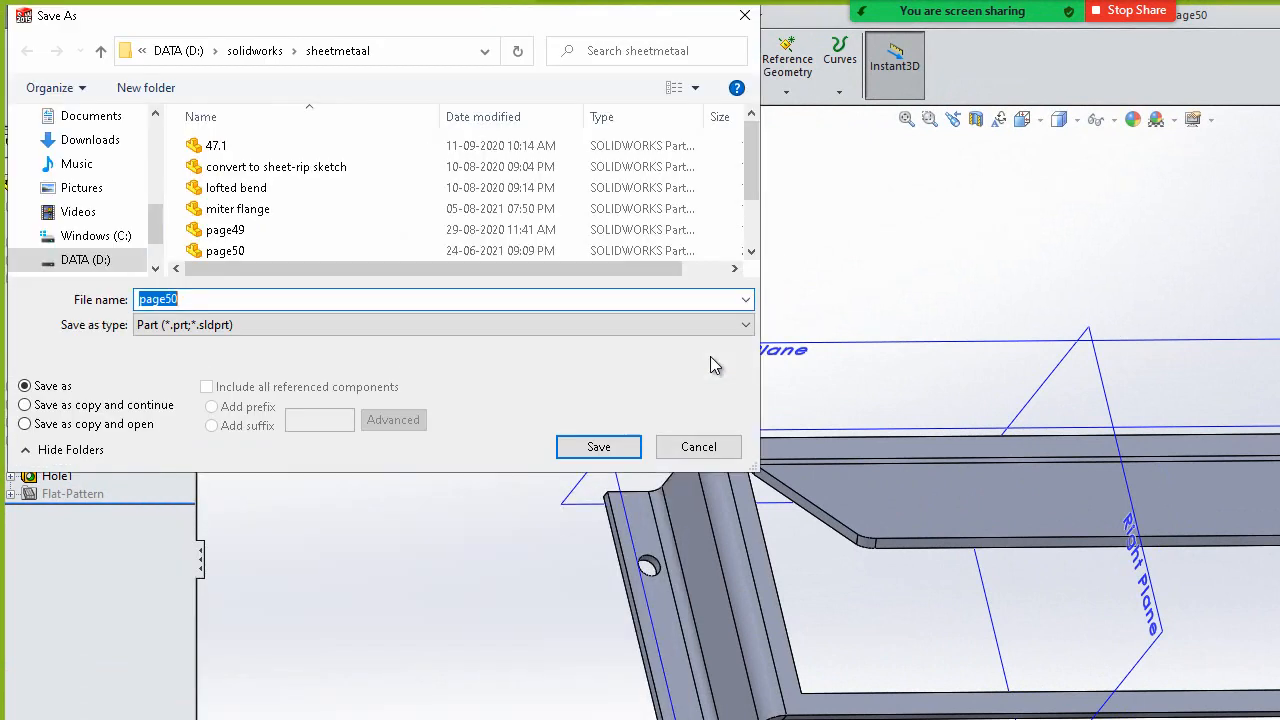
{"action": "left_click", "coordinate": [355, 293]}
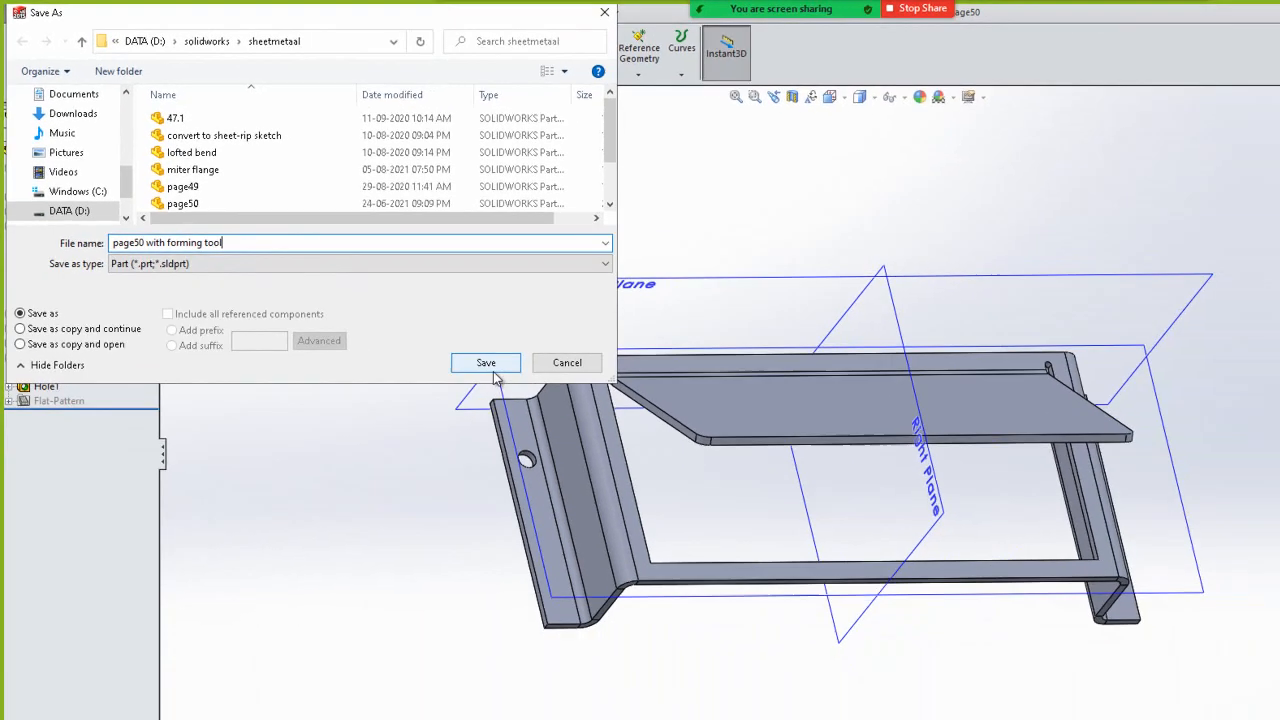
{"action": "left_click", "coordinate": [598, 446]}
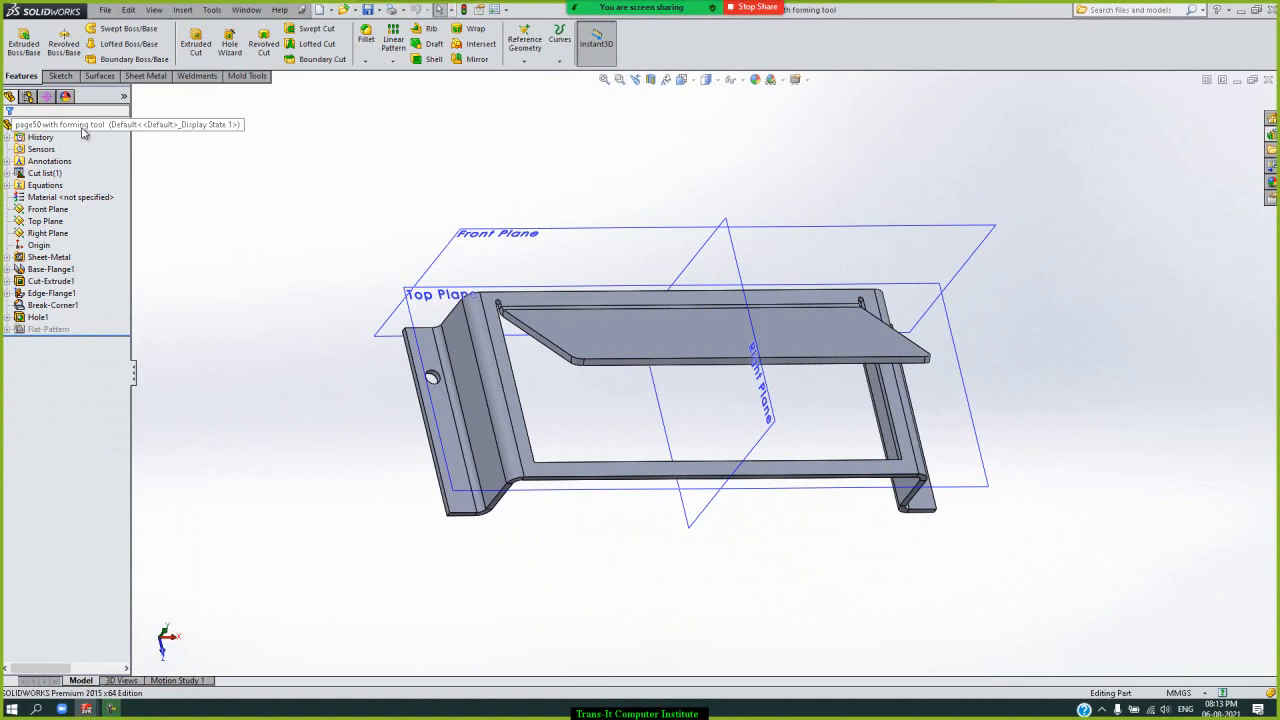
- Open the lances folder among the forming tools in the Design Library
{"action": "left_click", "coordinate": [1272, 135]}
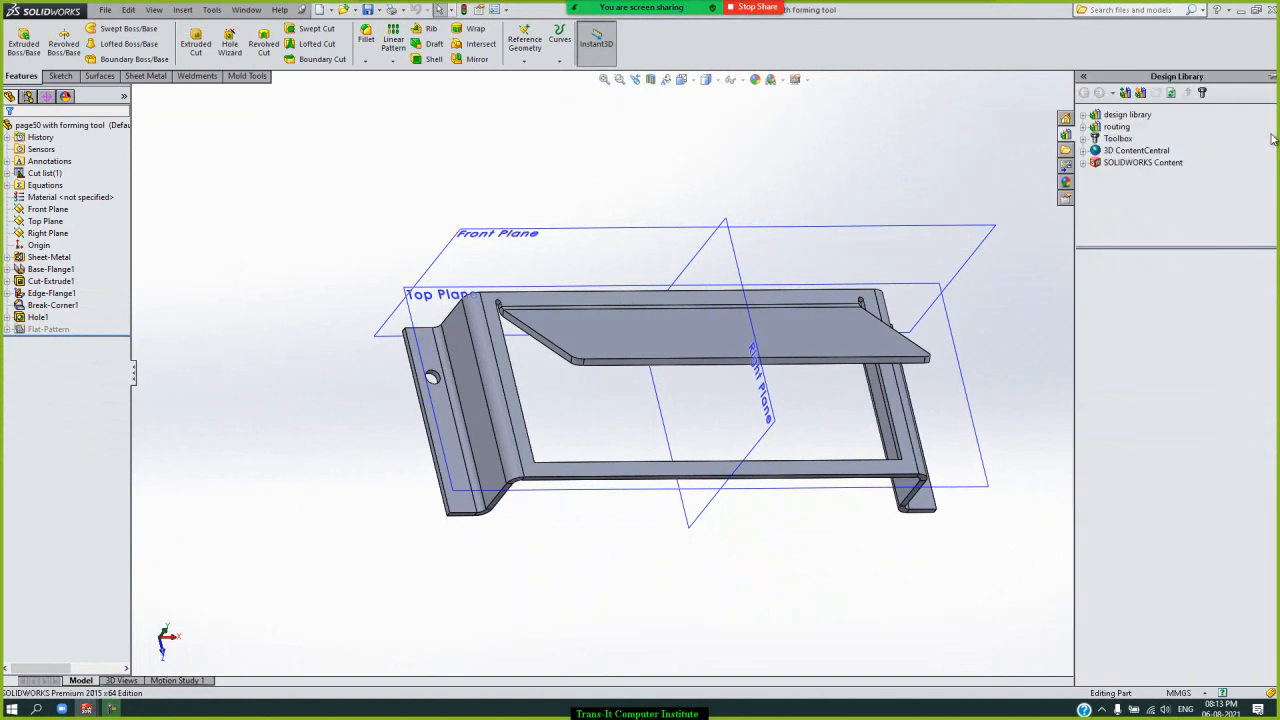
{"action": "left_click", "coordinate": [1117, 138]}
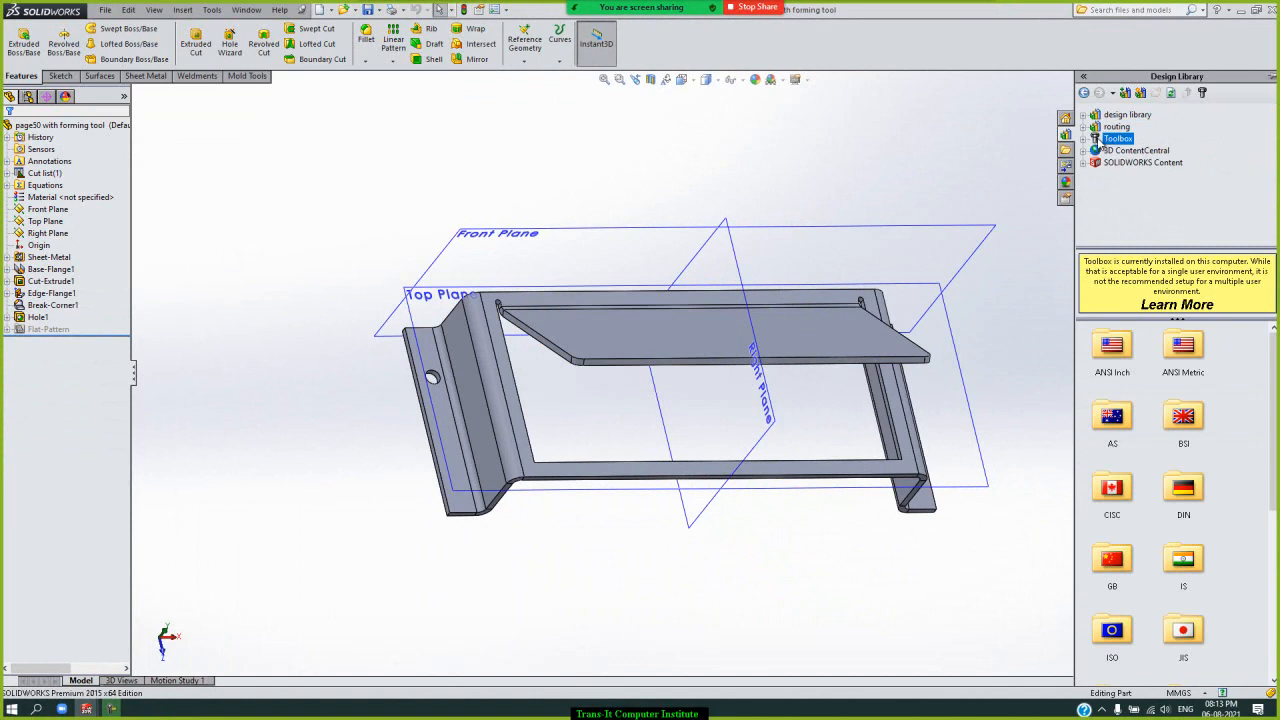
{"action": "left_click", "coordinate": [1085, 115]}
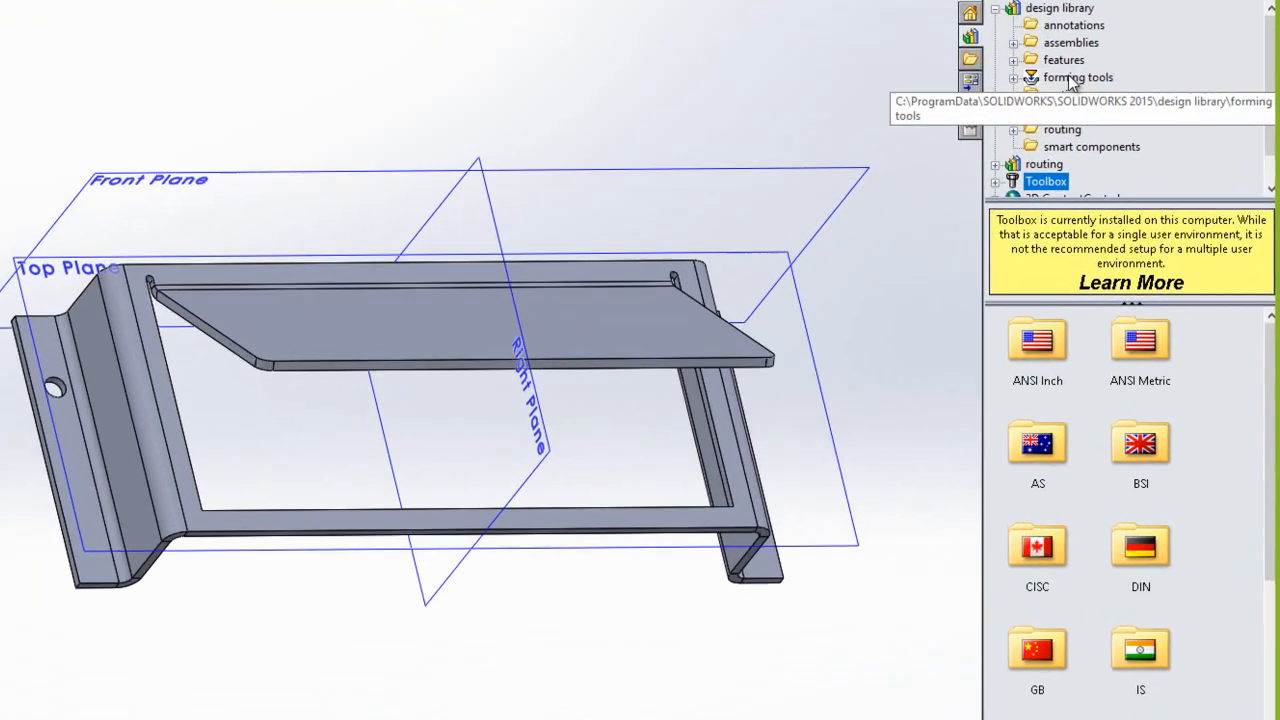
{"action": "left_click", "coordinate": [1122, 147]}
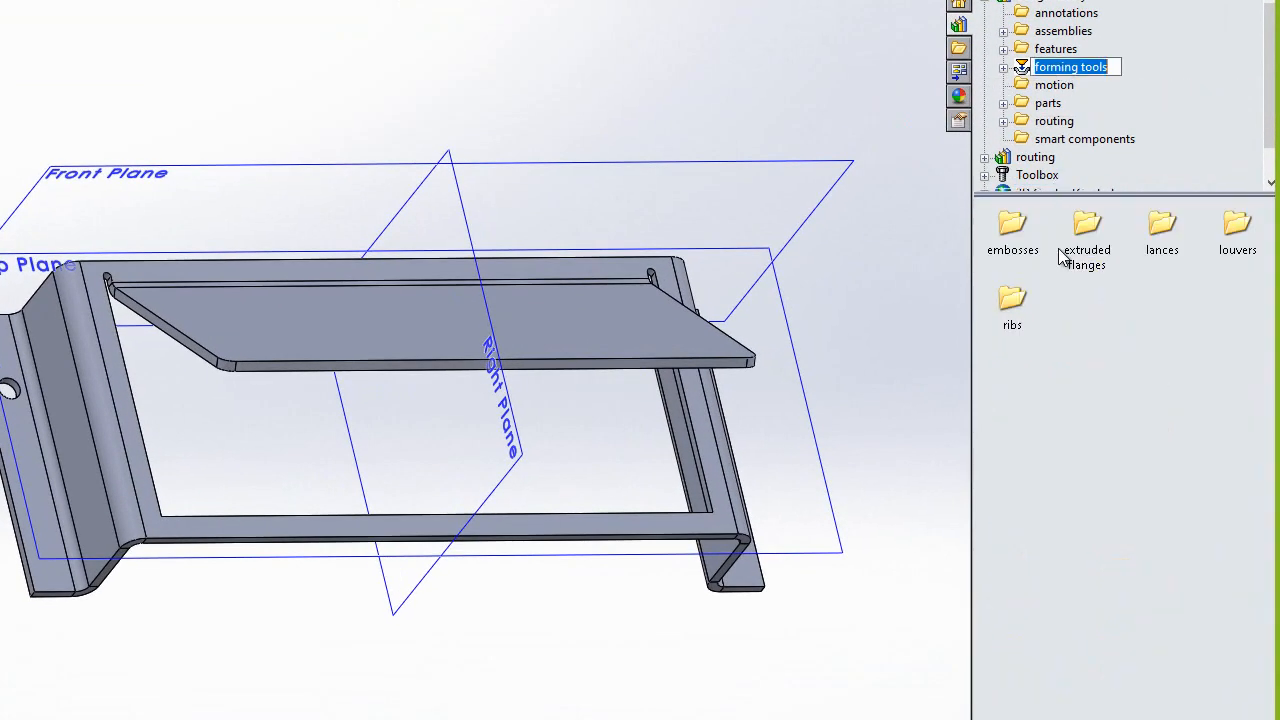
{"action": "double_click", "coordinate": [1160, 228]}
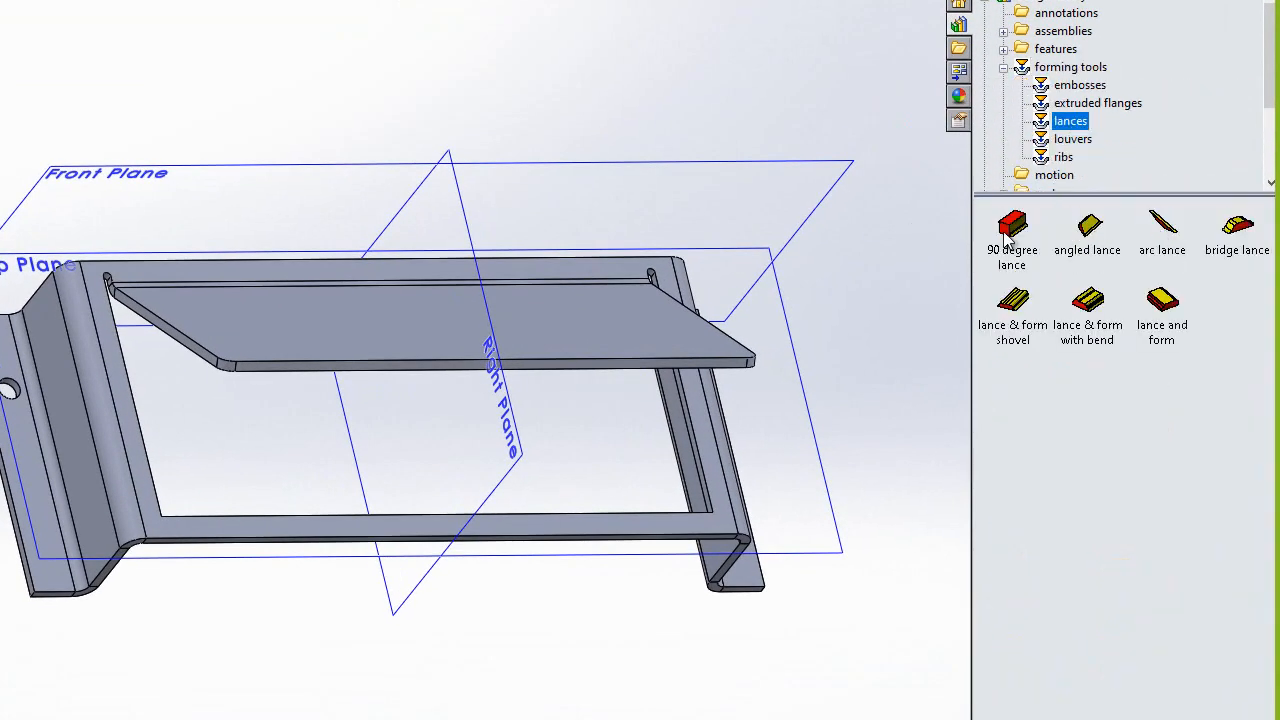
- Place the bridge lance forming tool on the face of the slanted flange and save the part
{"action": "mouse_move", "coordinate": [1245, 248]}
{"action": "left_click_drag", "start_coordinate": [1245, 248], "coordinate": [528, 324]}
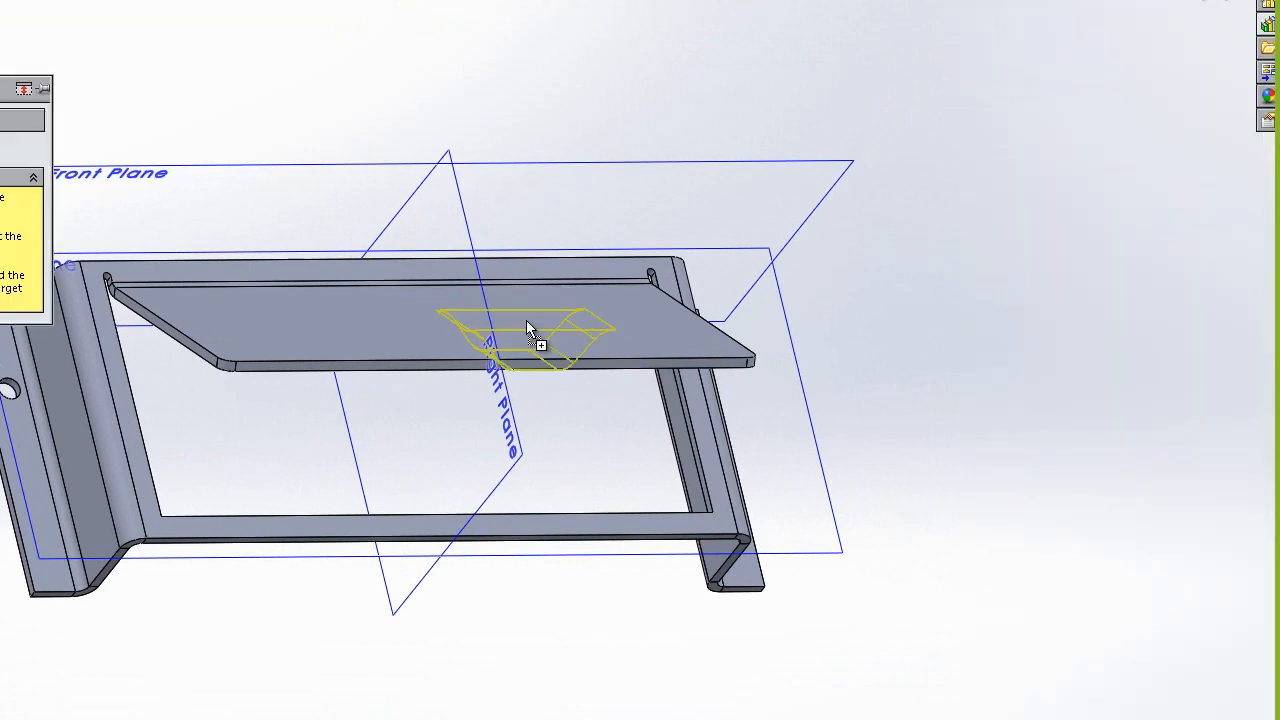
{"action": "left_click_drag", "start_coordinate": [527, 322], "coordinate": [527, 322]}
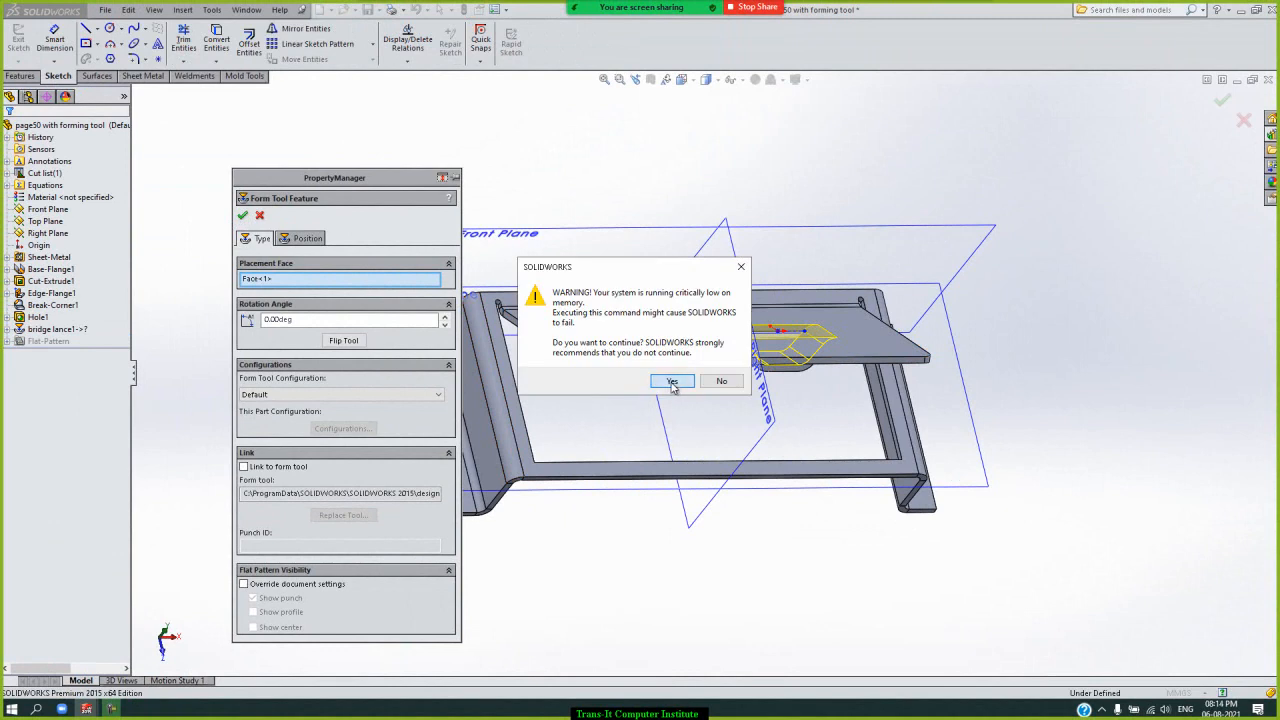
{"action": "left_click", "coordinate": [672, 382]}
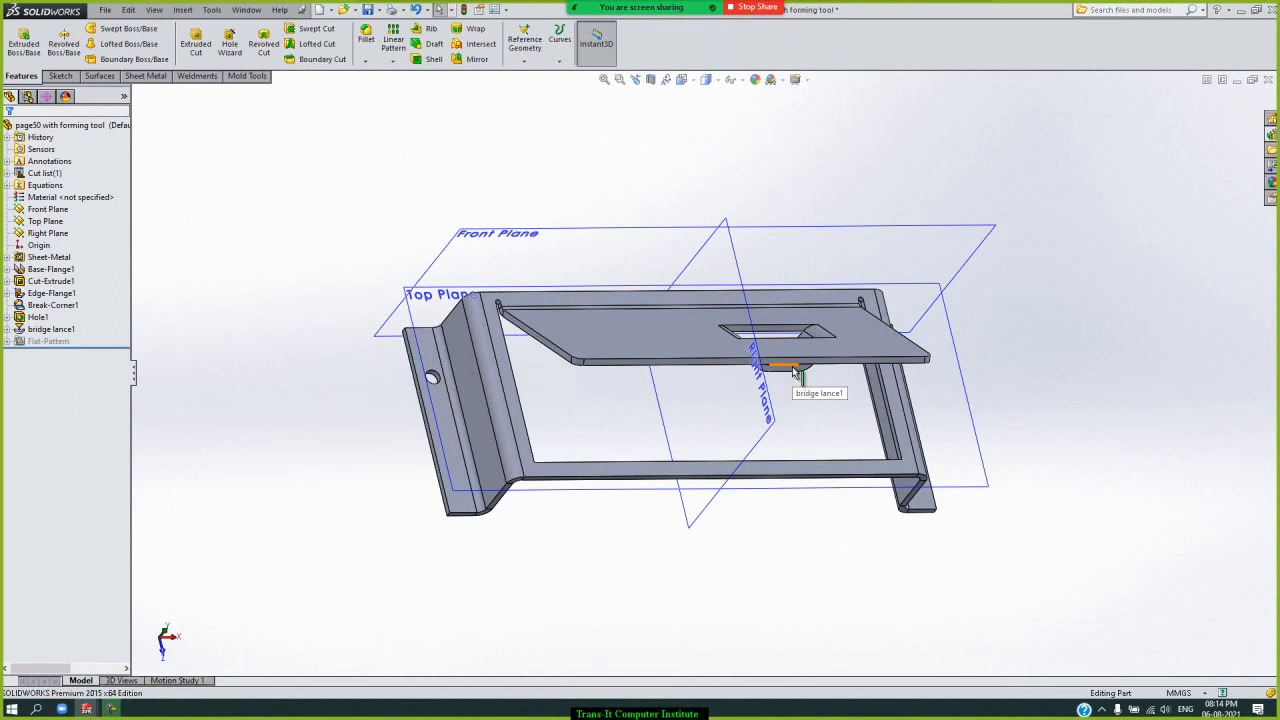
{"action": "key", "text": "ctrl+s"}
{"action": "key", "text": "Return"}
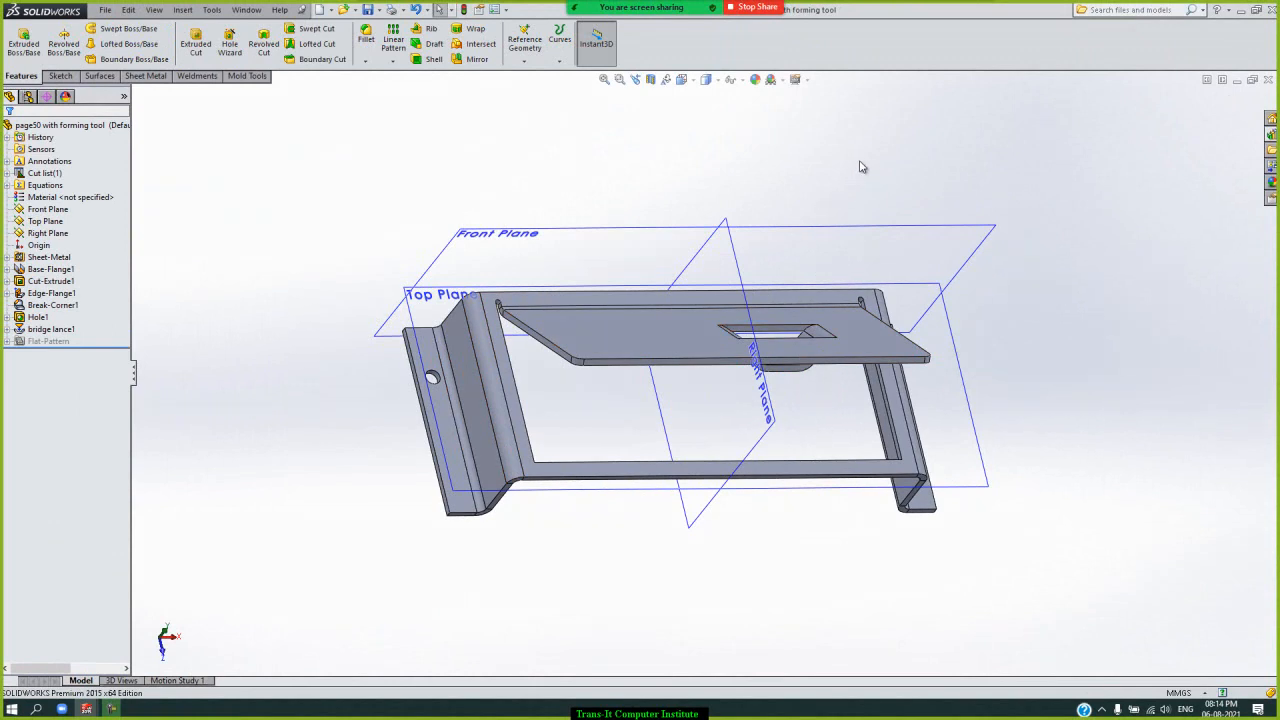
- Switch back to the pg55 drawing and add a new blank sheet after Sheet5
{"action": "left_click", "coordinate": [246, 10]}
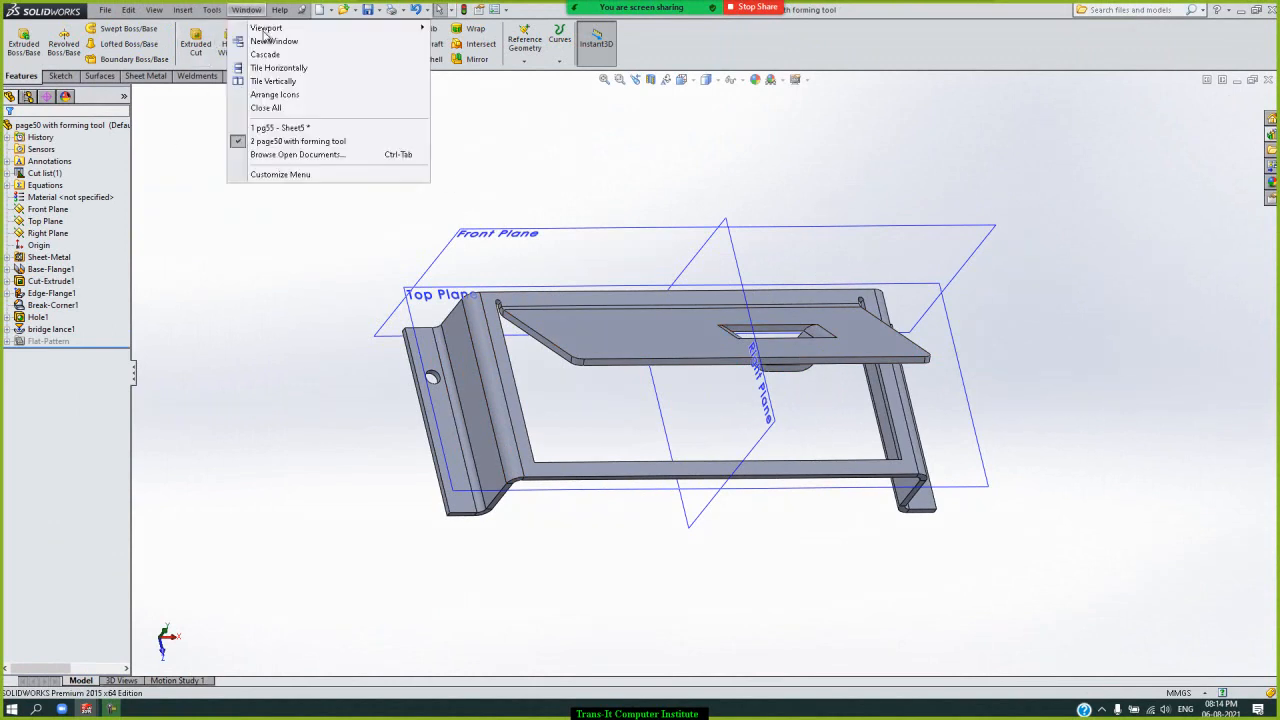
{"action": "left_click", "coordinate": [280, 127]}
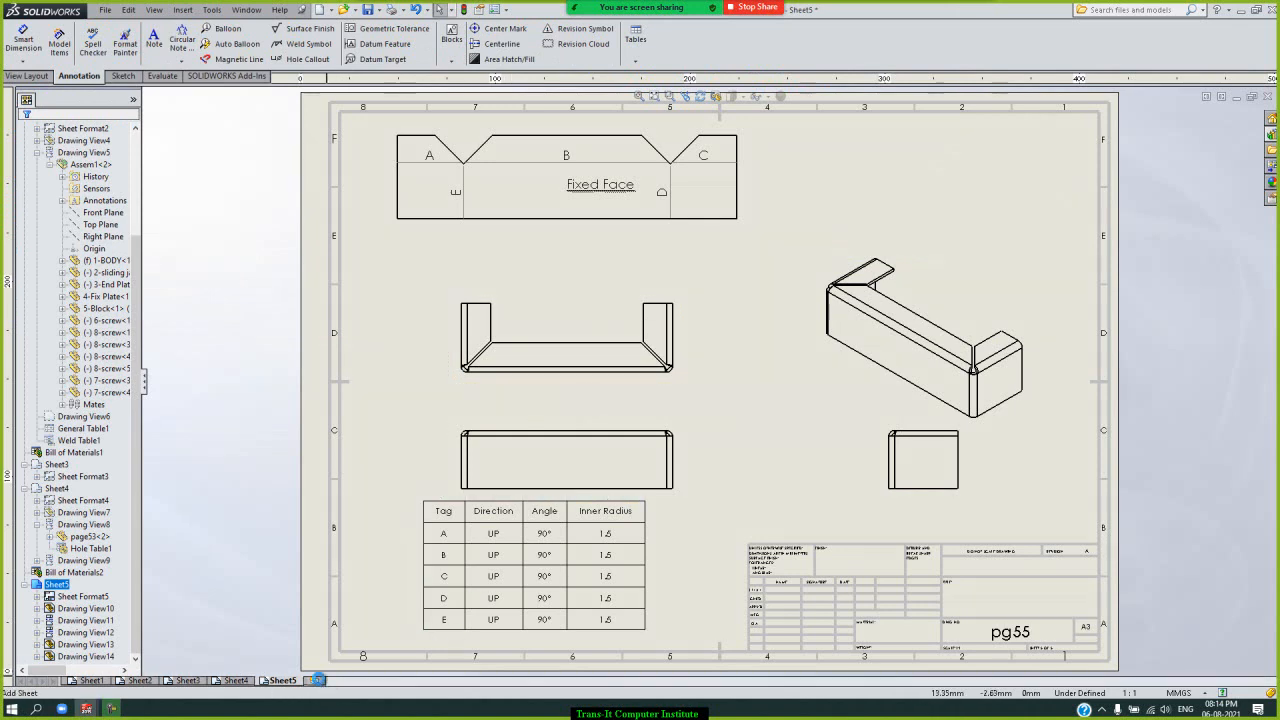
{"action": "left_click", "coordinate": [314, 680]}
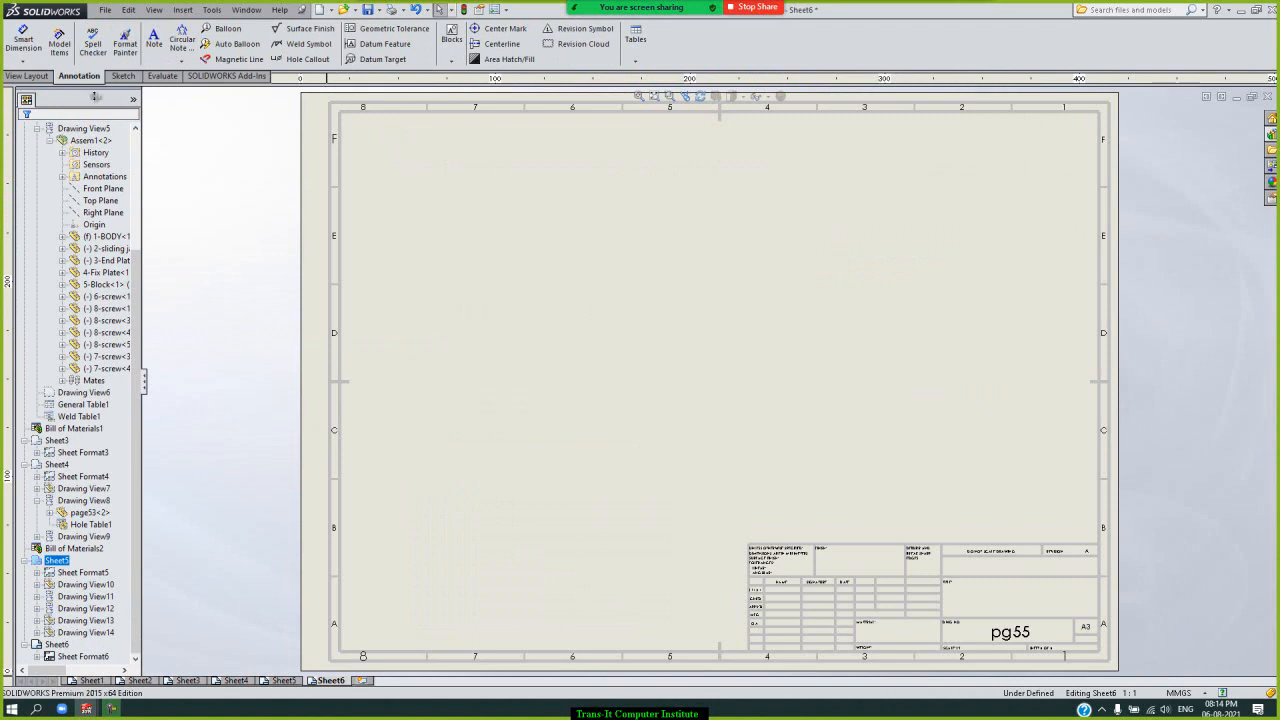
{"action": "left_click", "coordinate": [640, 58]}
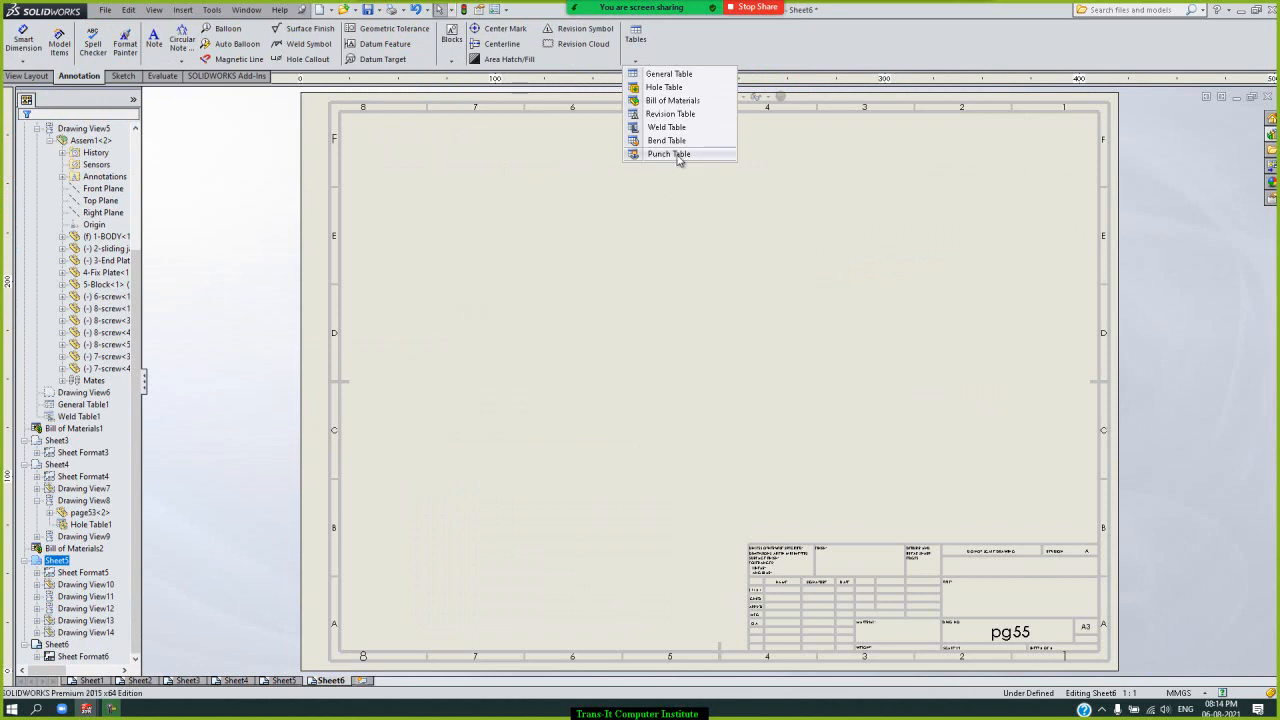
- Insert front, top, right, isometric and flat pattern views of "page50 with forming tool" on Sheet6
{"action": "left_click", "coordinate": [32, 77]}
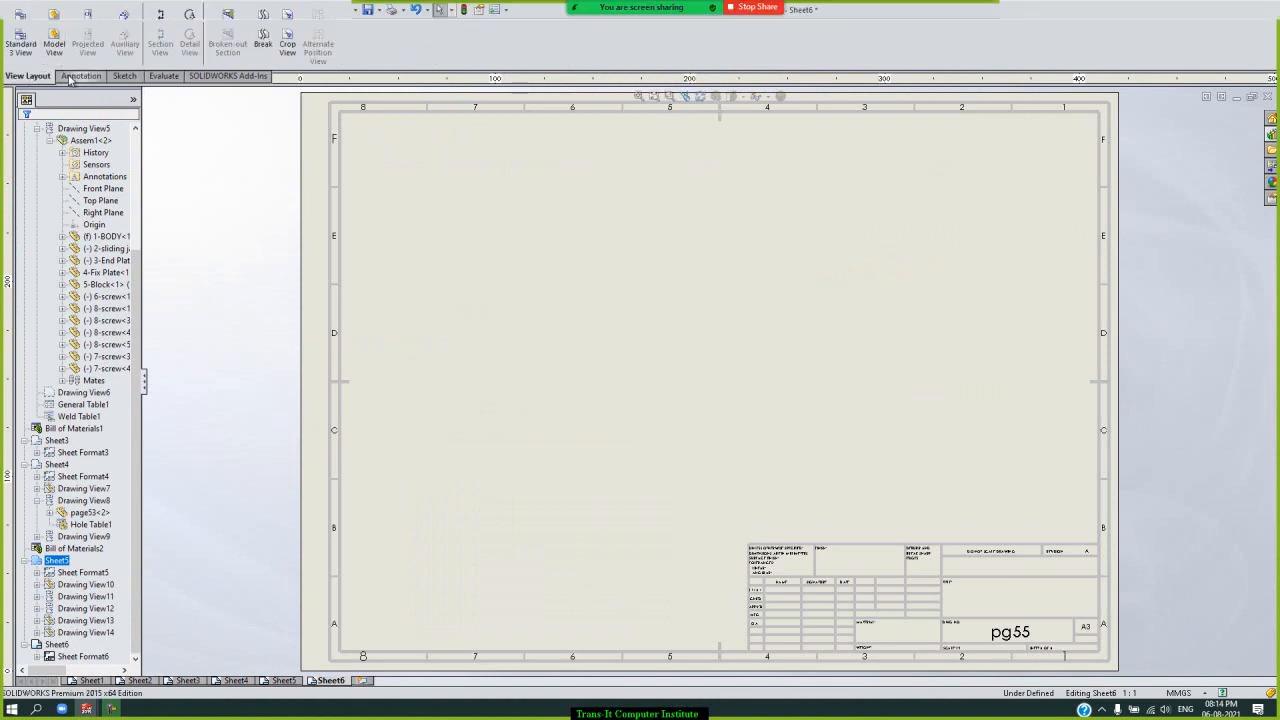
{"action": "left_click", "coordinate": [54, 45]}
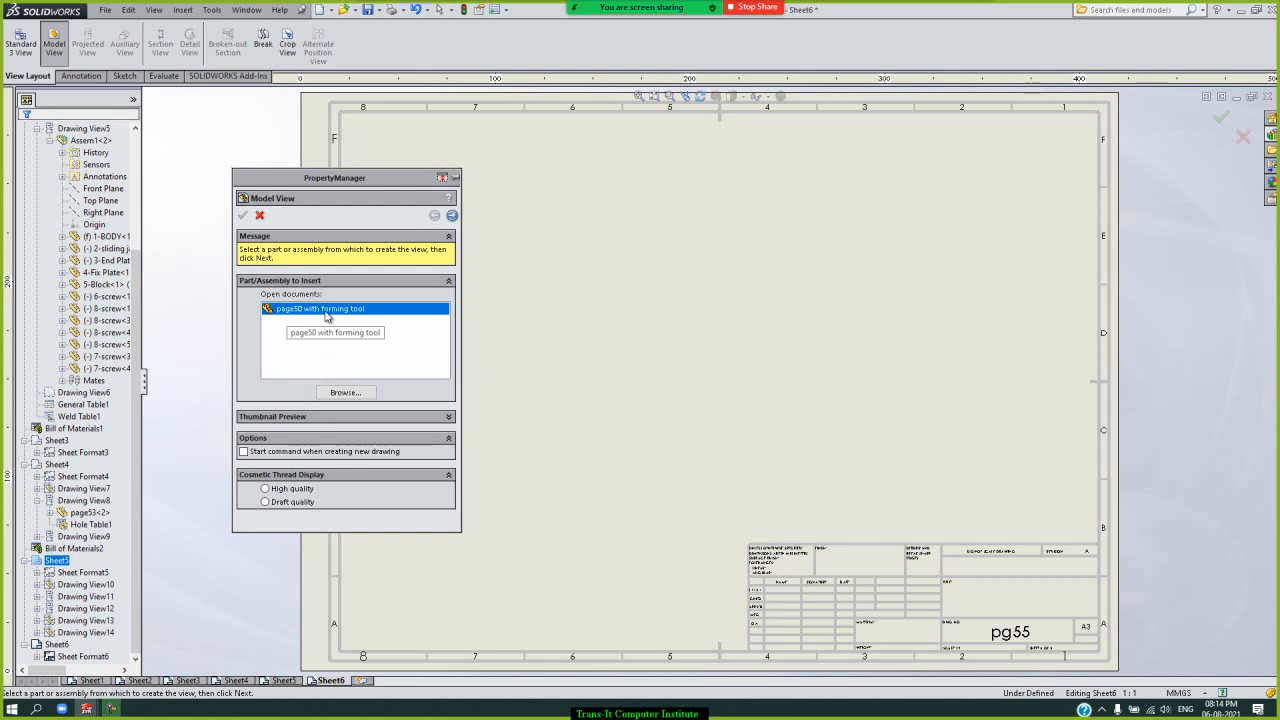
{"action": "left_click", "coordinate": [453, 217]}
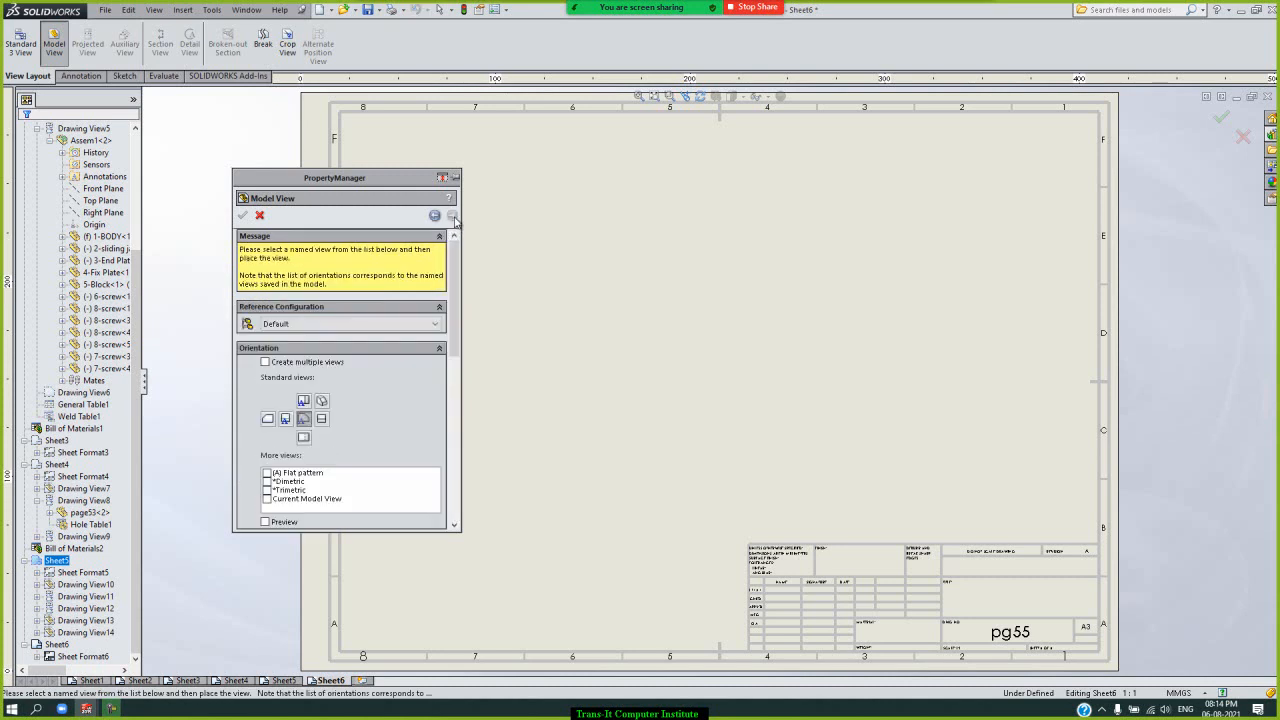
{"action": "left_click", "coordinate": [266, 362]}
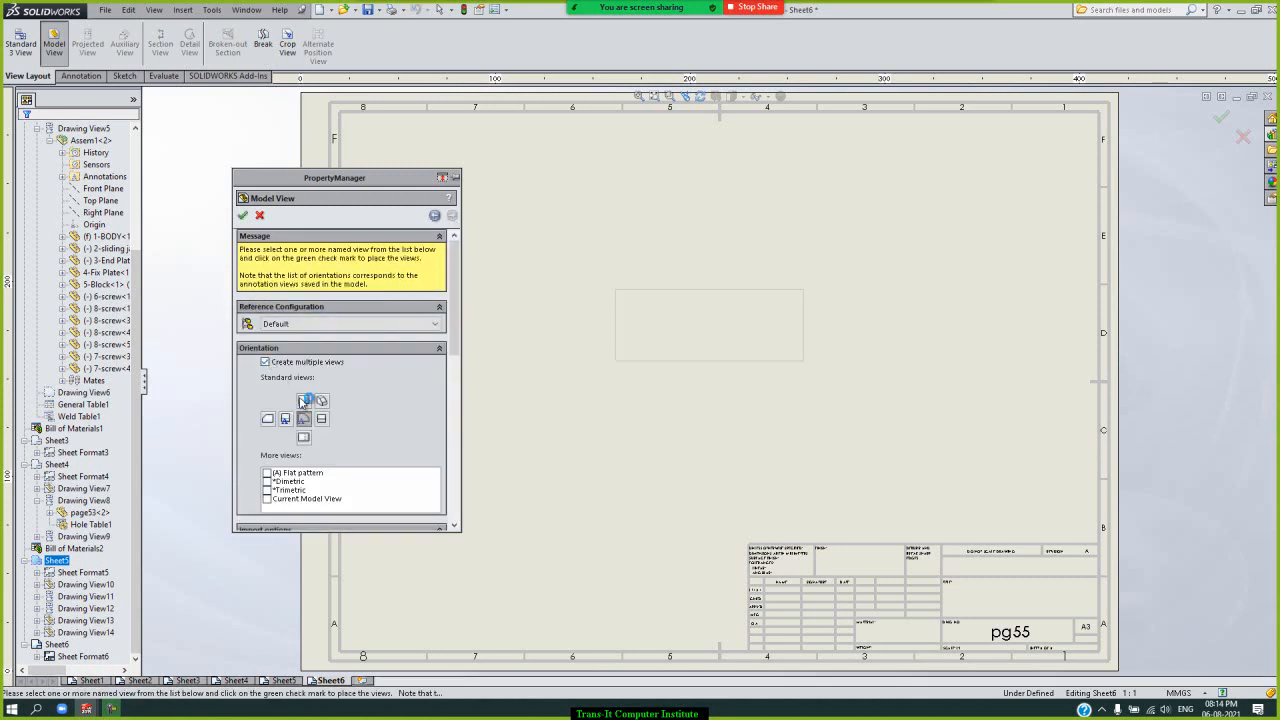
{"action": "left_click", "coordinate": [303, 401]}
{"action": "left_click", "coordinate": [321, 401]}
{"action": "left_click", "coordinate": [321, 418]}
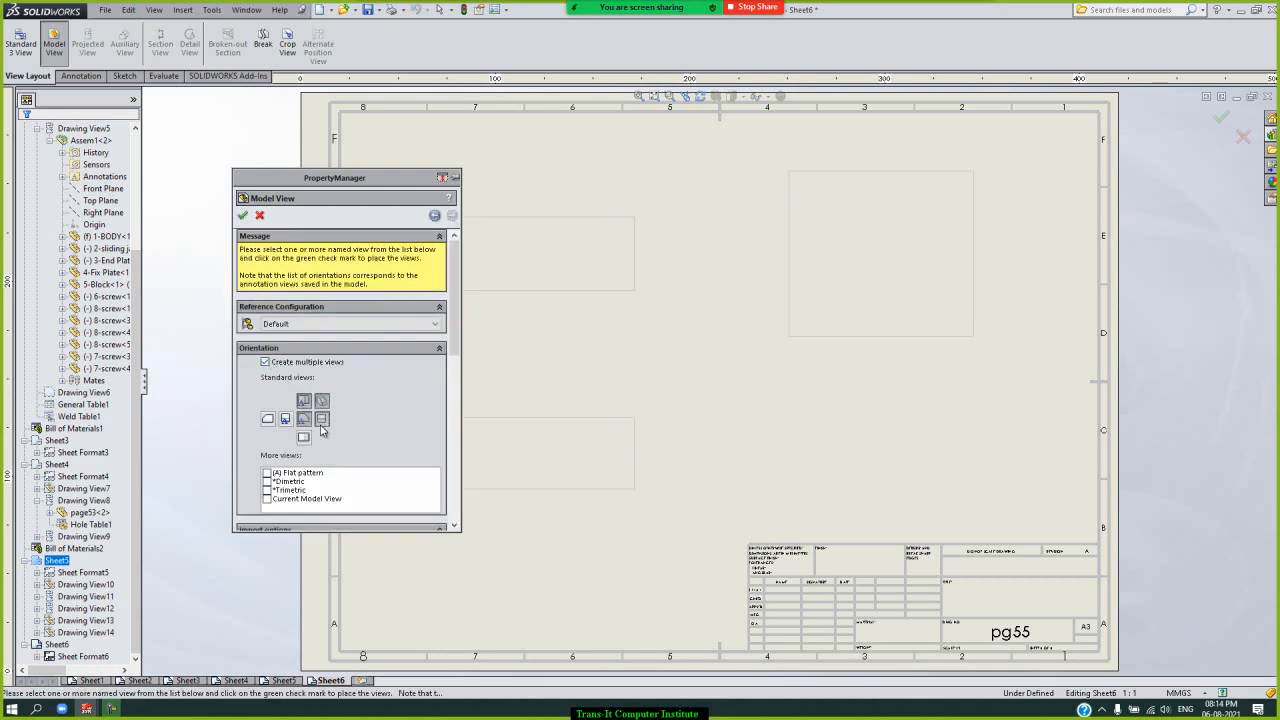
{"action": "left_click", "coordinate": [276, 474]}
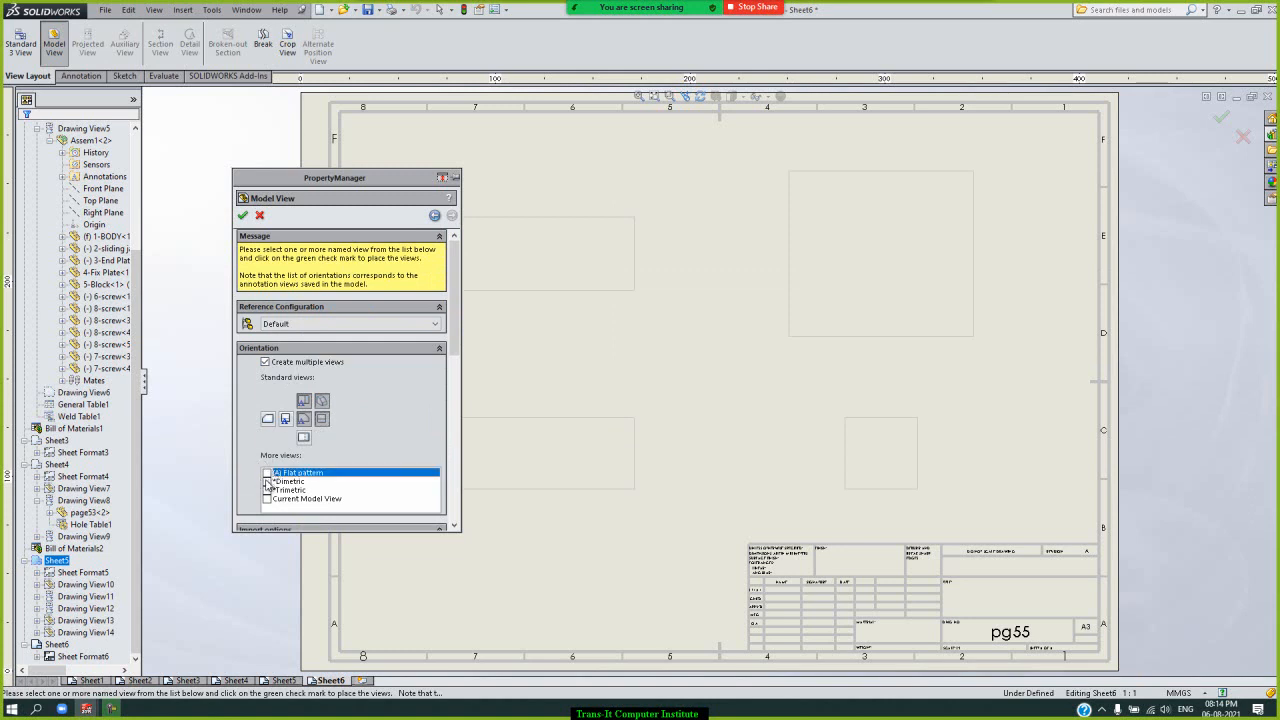
{"action": "left_click", "coordinate": [266, 473]}
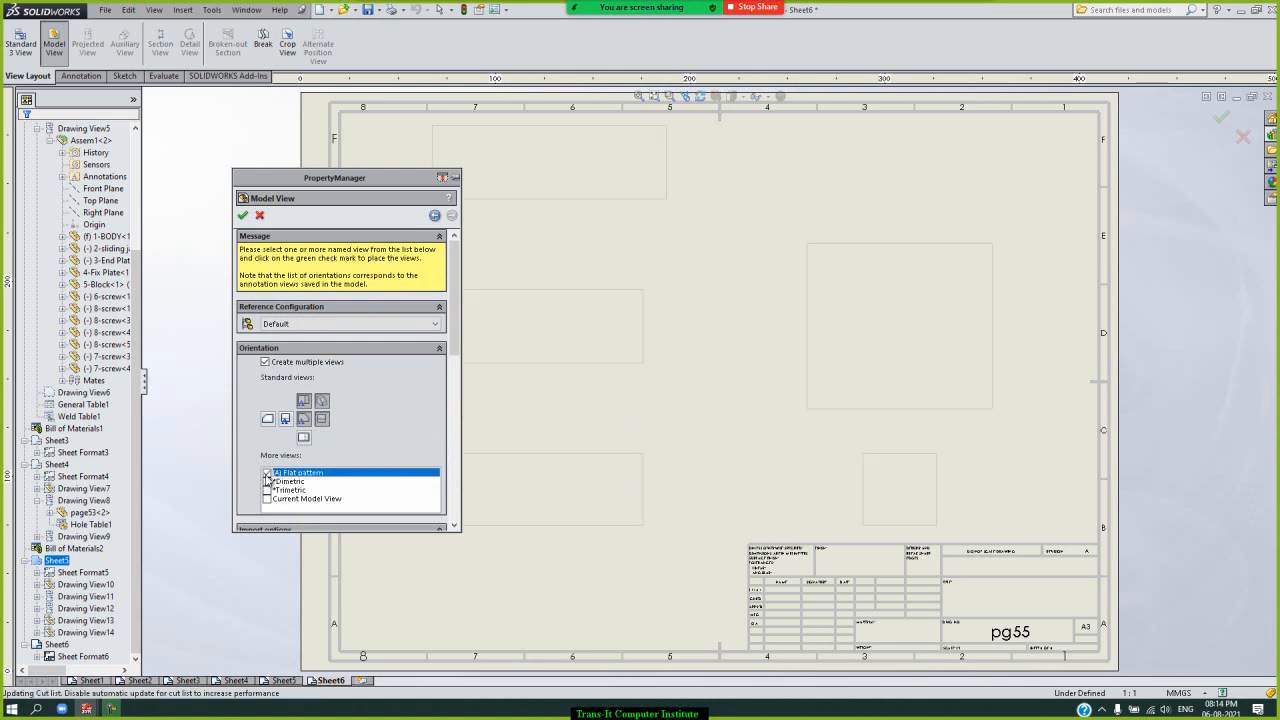
{"action": "left_click", "coordinate": [243, 216]}
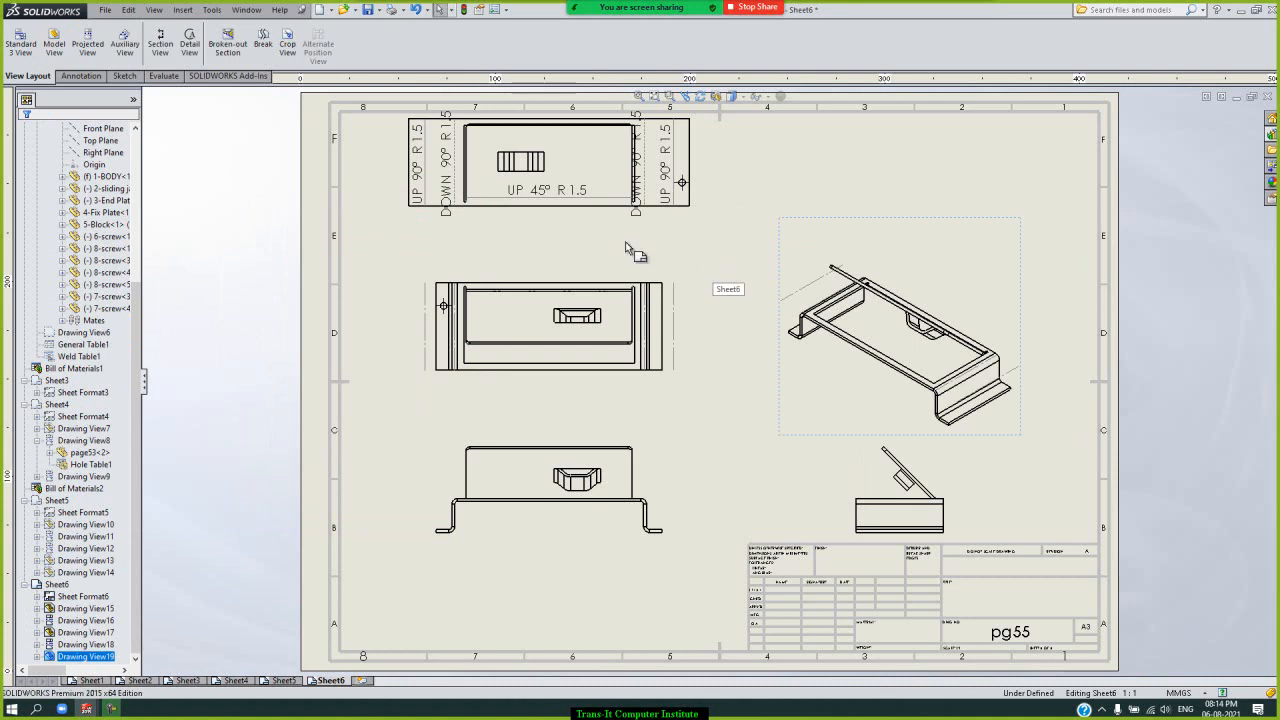
{"action": "left_click", "coordinate": [81, 76]}
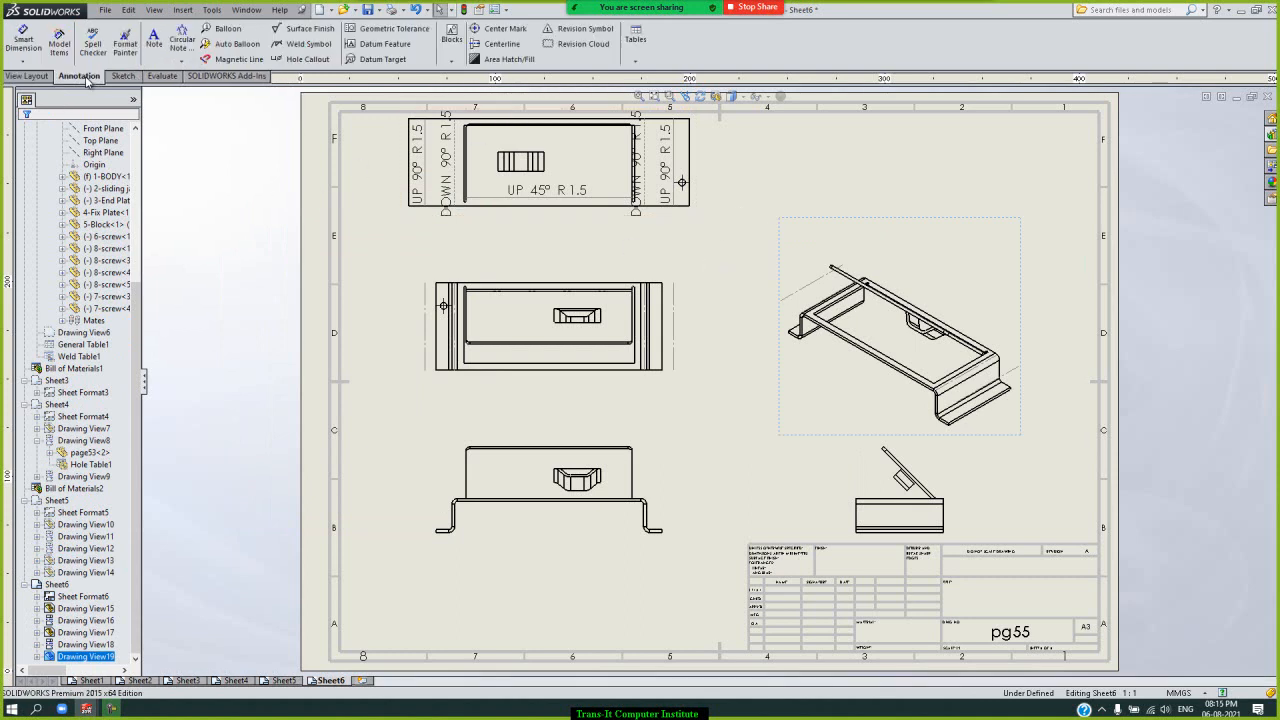
{"action": "left_click", "coordinate": [636, 40]}
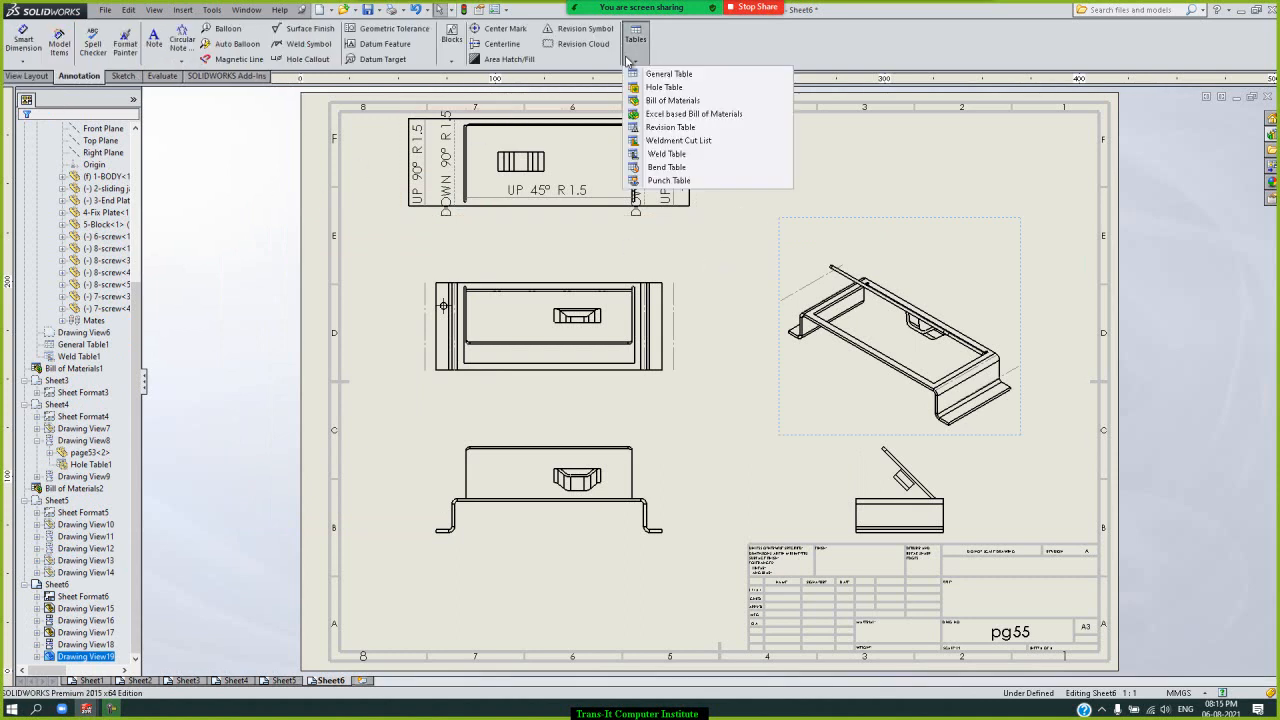
{"action": "left_click", "coordinate": [700, 180]}
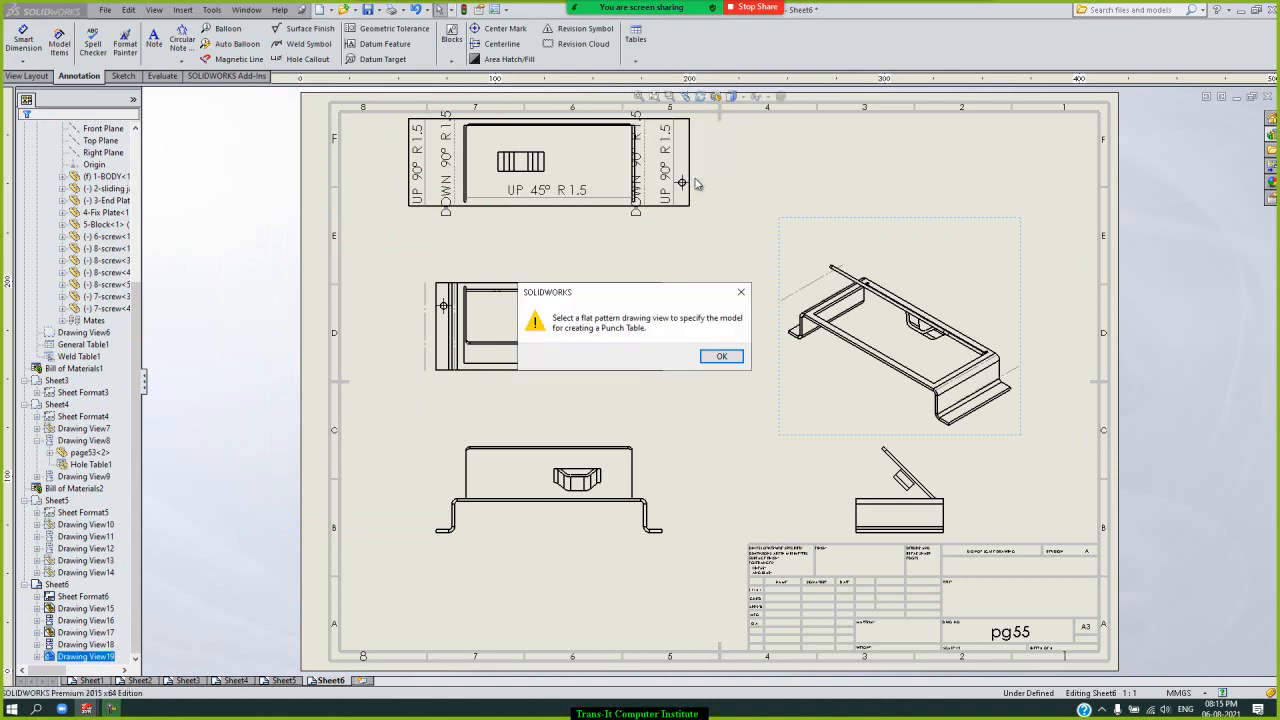
{"action": "left_click", "coordinate": [721, 357]}
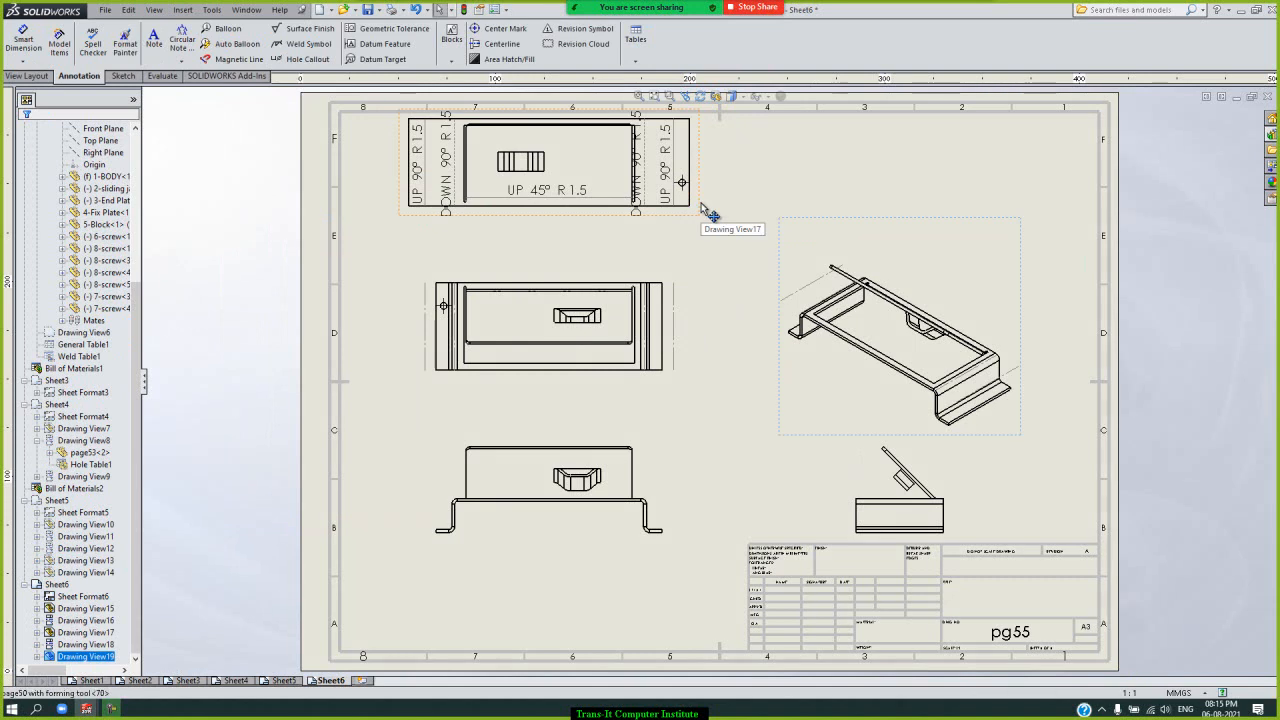
- Insert a punch table for the flat pattern with A, B, C tags, its face and the lance's lower corner as origin, placing it below the view
{"action": "left_click", "coordinate": [707, 213]}
{"action": "left_click", "coordinate": [636, 40]}
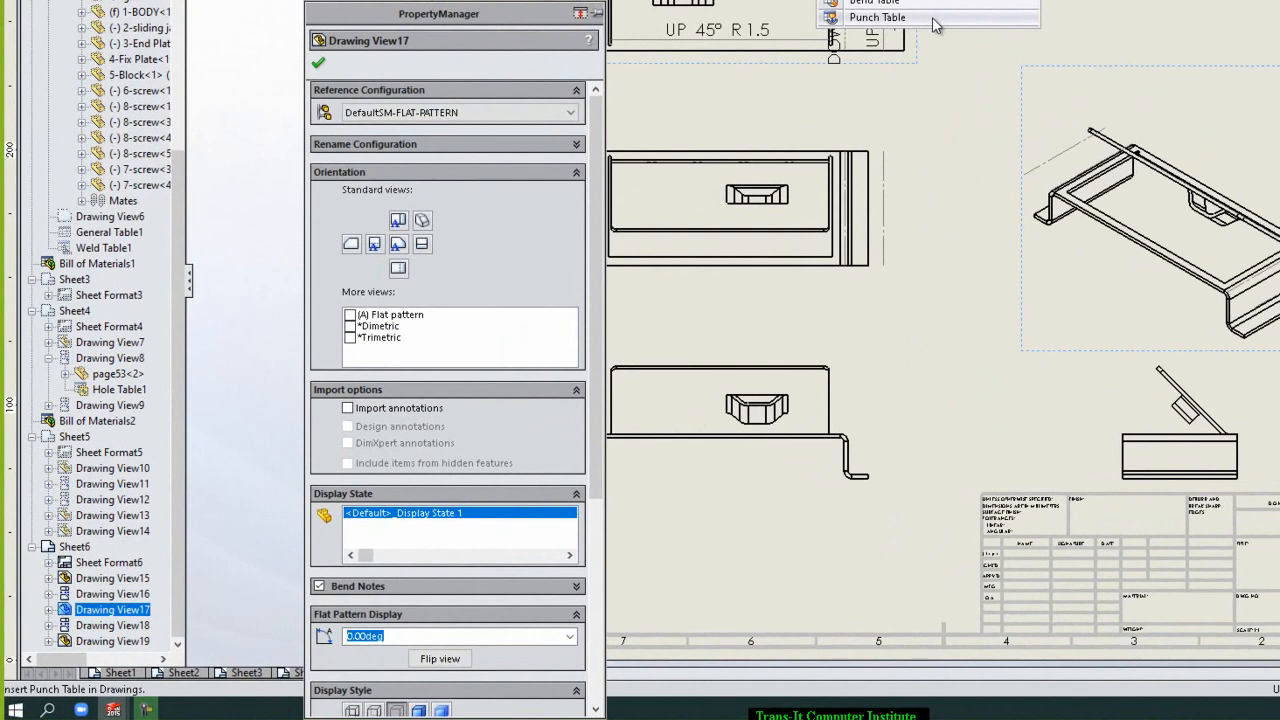
{"action": "left_click", "coordinate": [933, 19]}
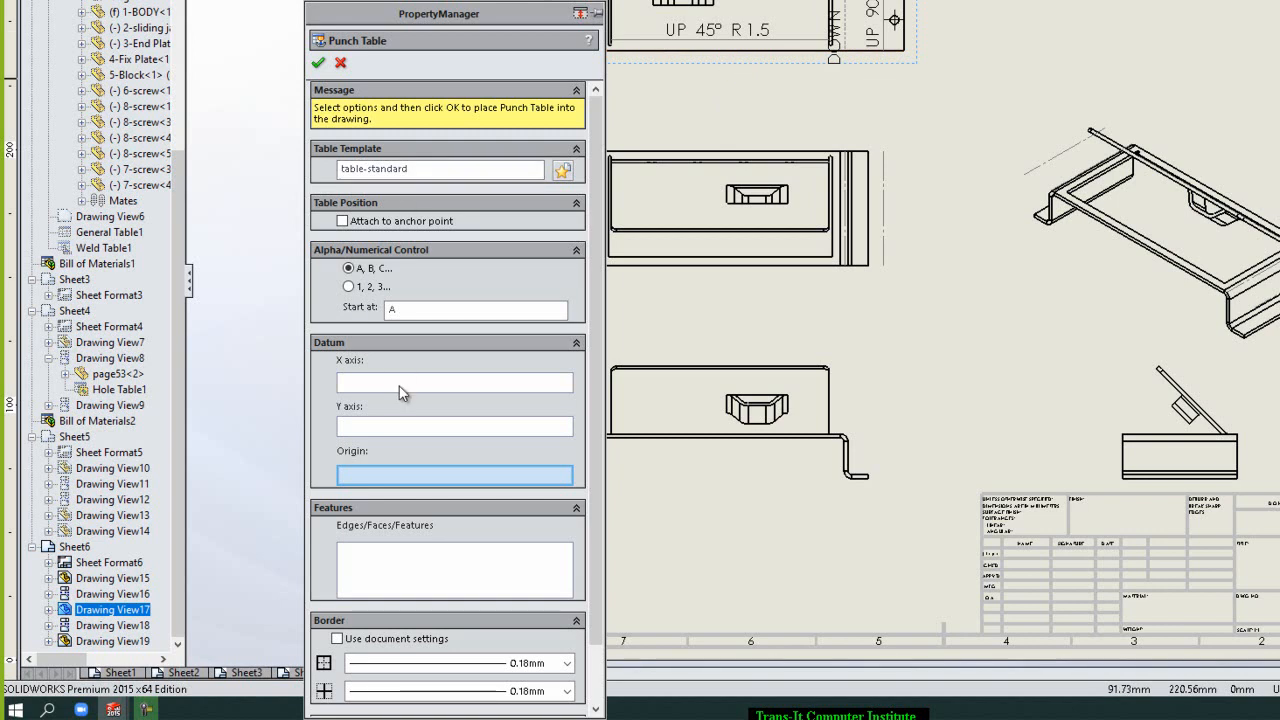
{"action": "left_click", "coordinate": [406, 564]}
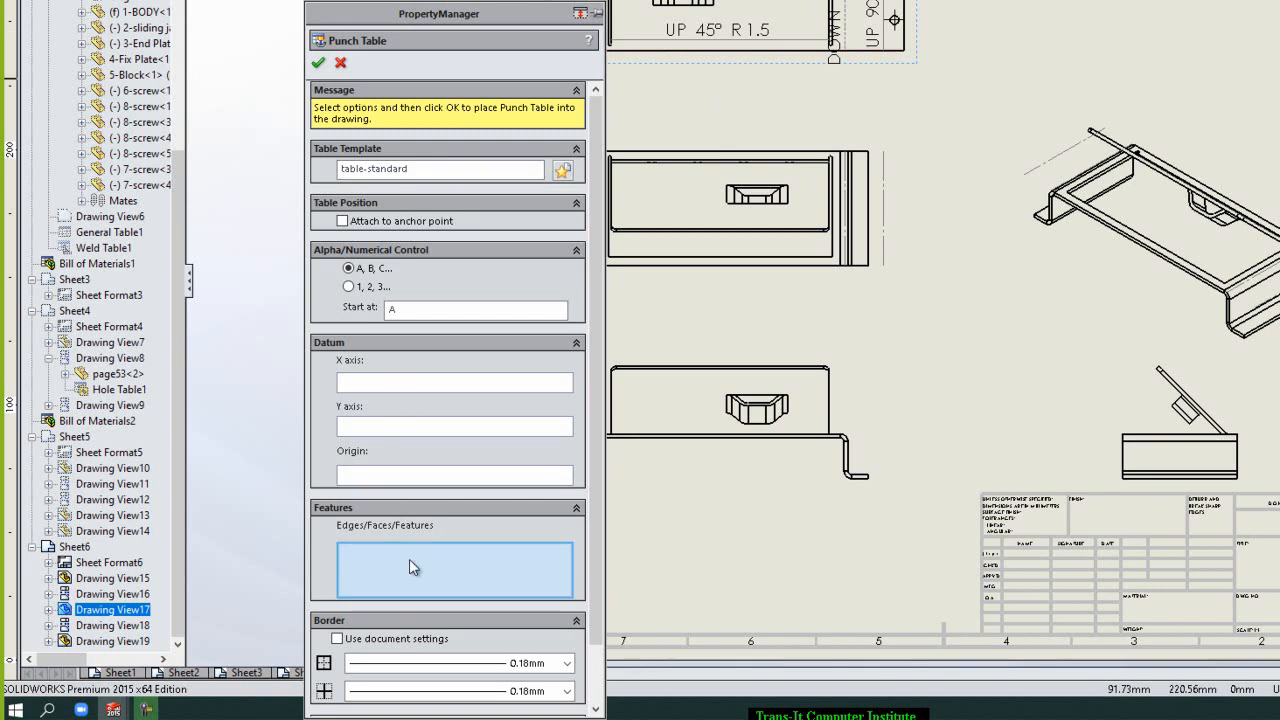
{"action": "left_click", "coordinate": [700, 157]}
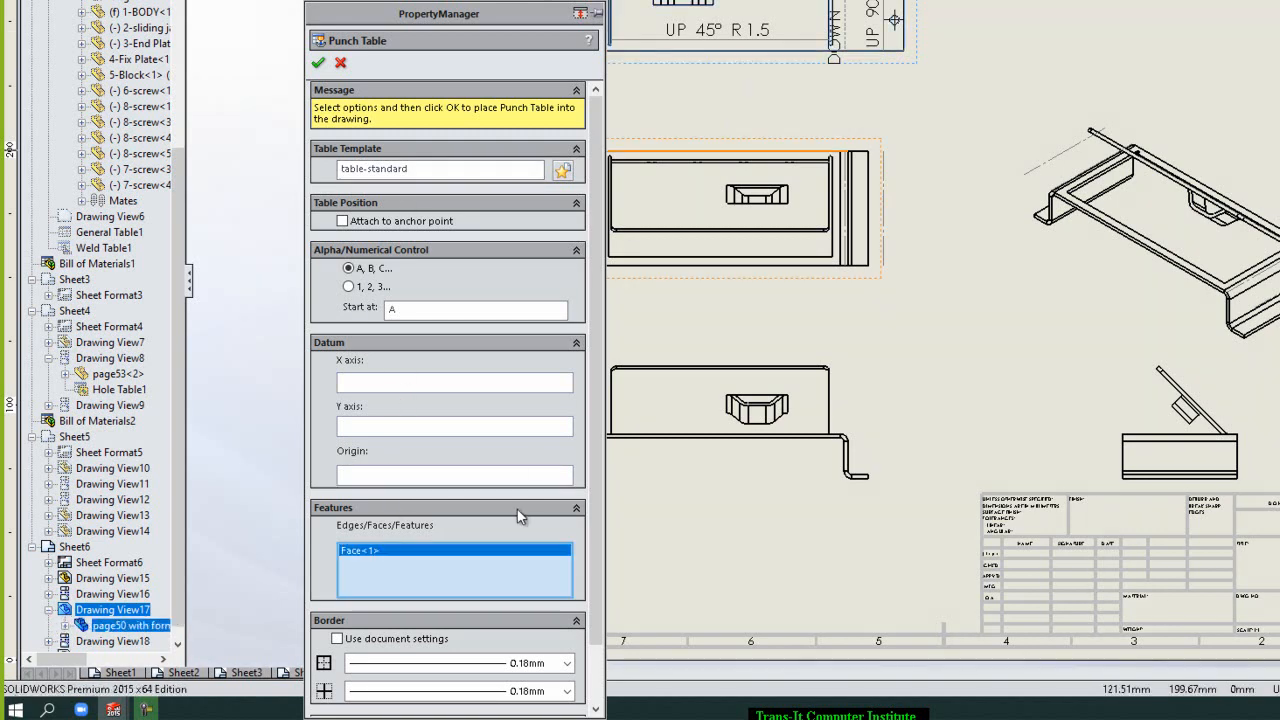
{"action": "left_click", "coordinate": [467, 479]}
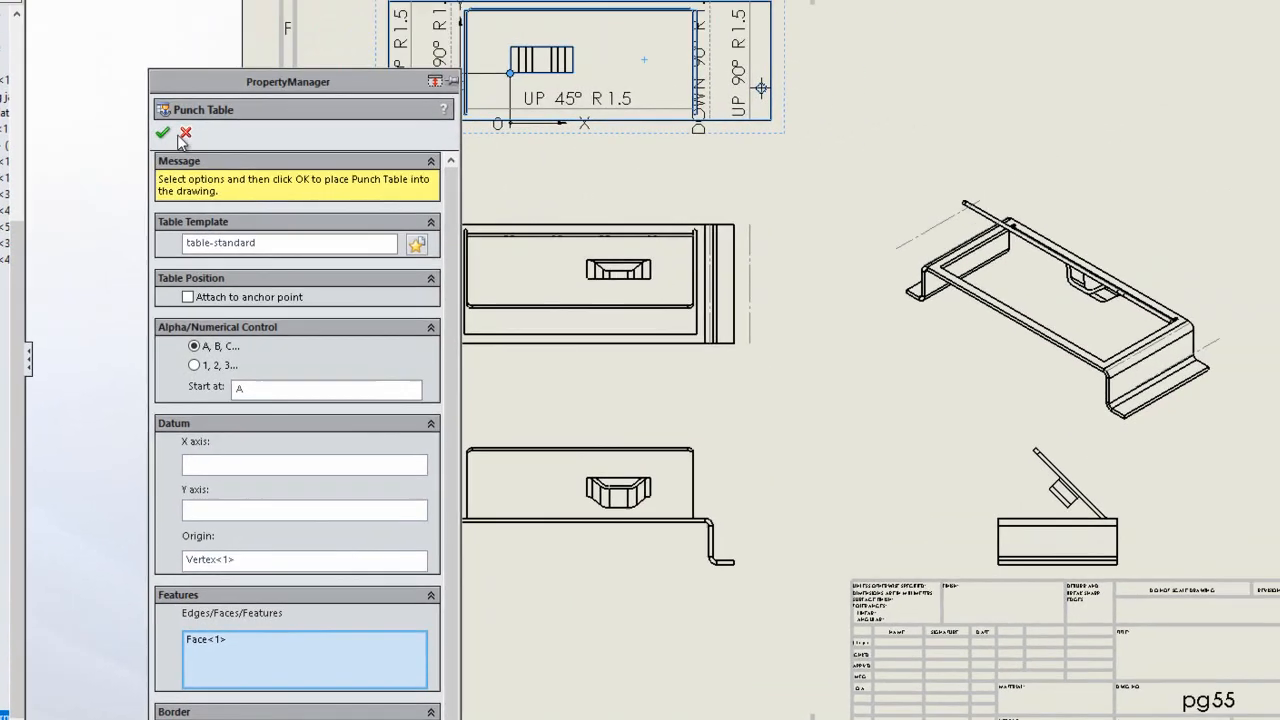
{"action": "left_click", "coordinate": [319, 63]}
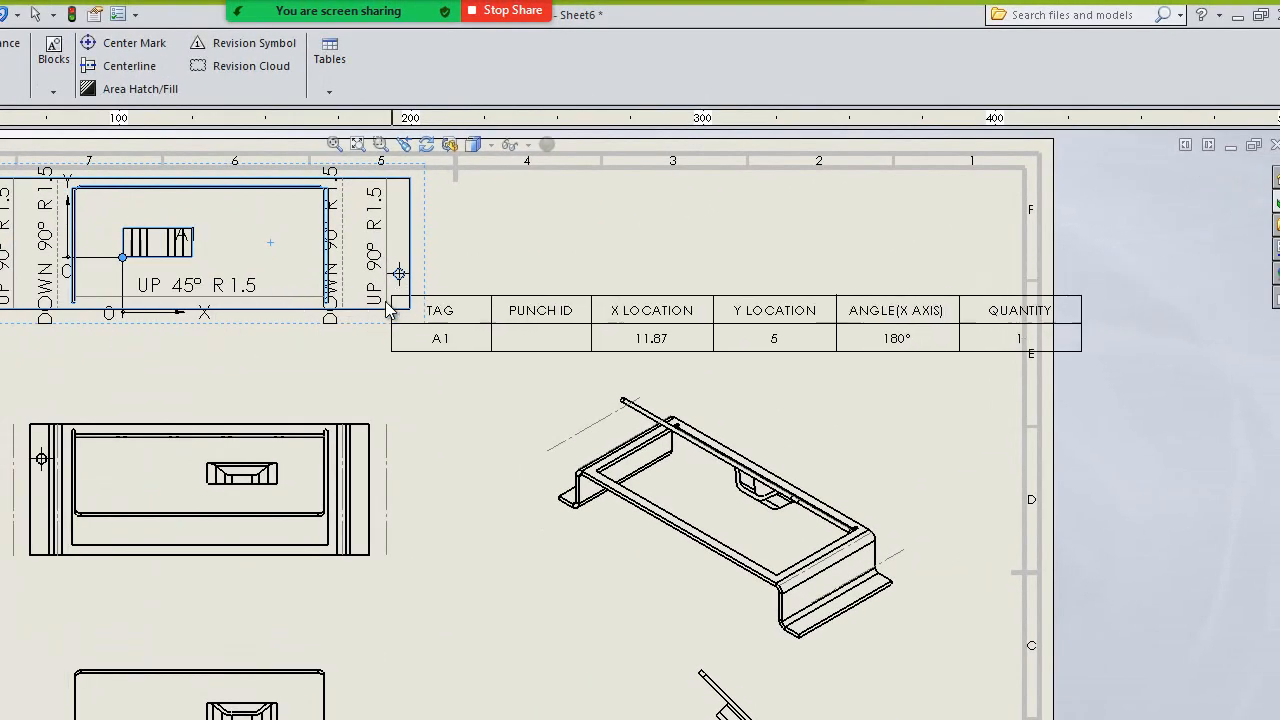
{"action": "left_click", "coordinate": [243, 340]}
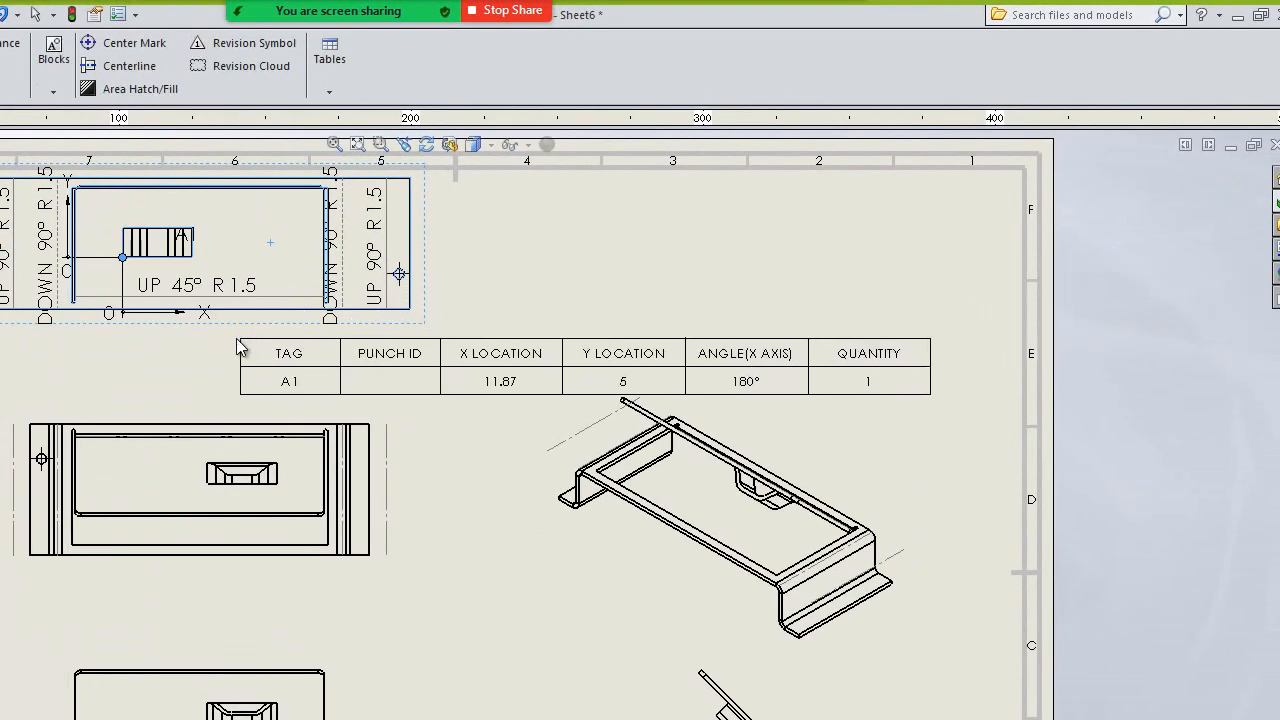
{"action": "left_click", "coordinate": [227, 340]}
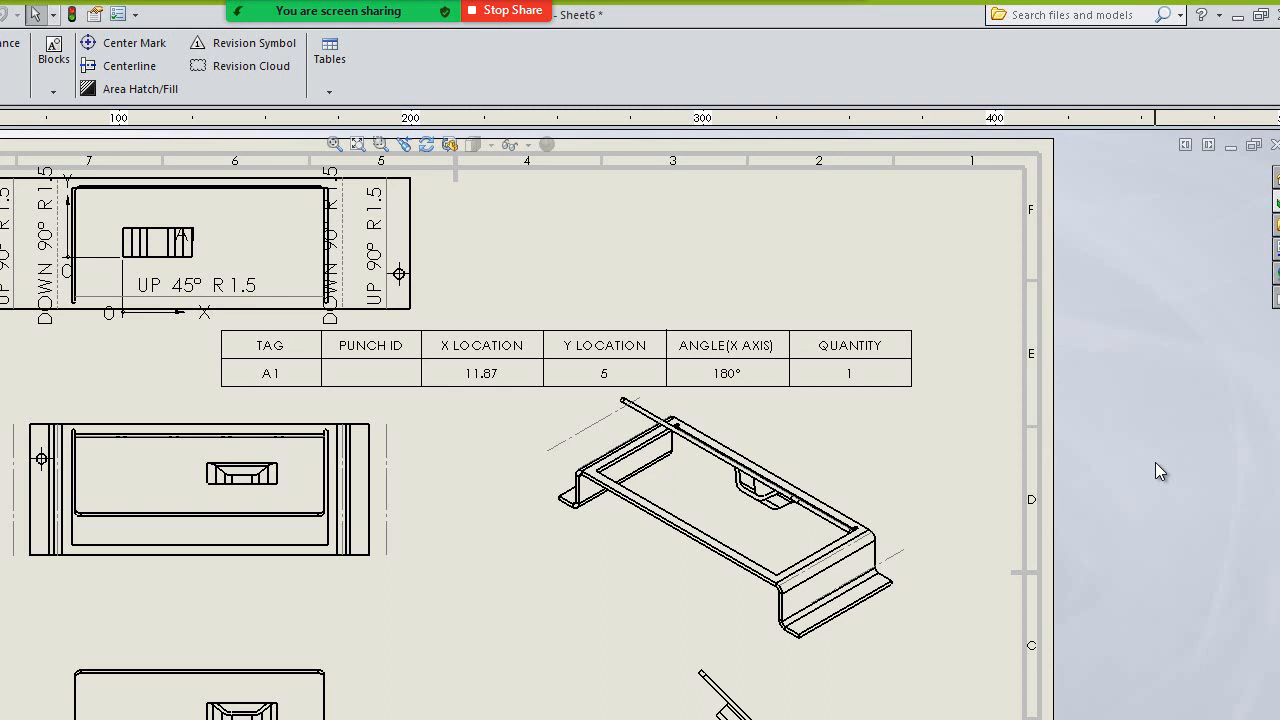
{"action": "left_click", "coordinate": [330, 91]}
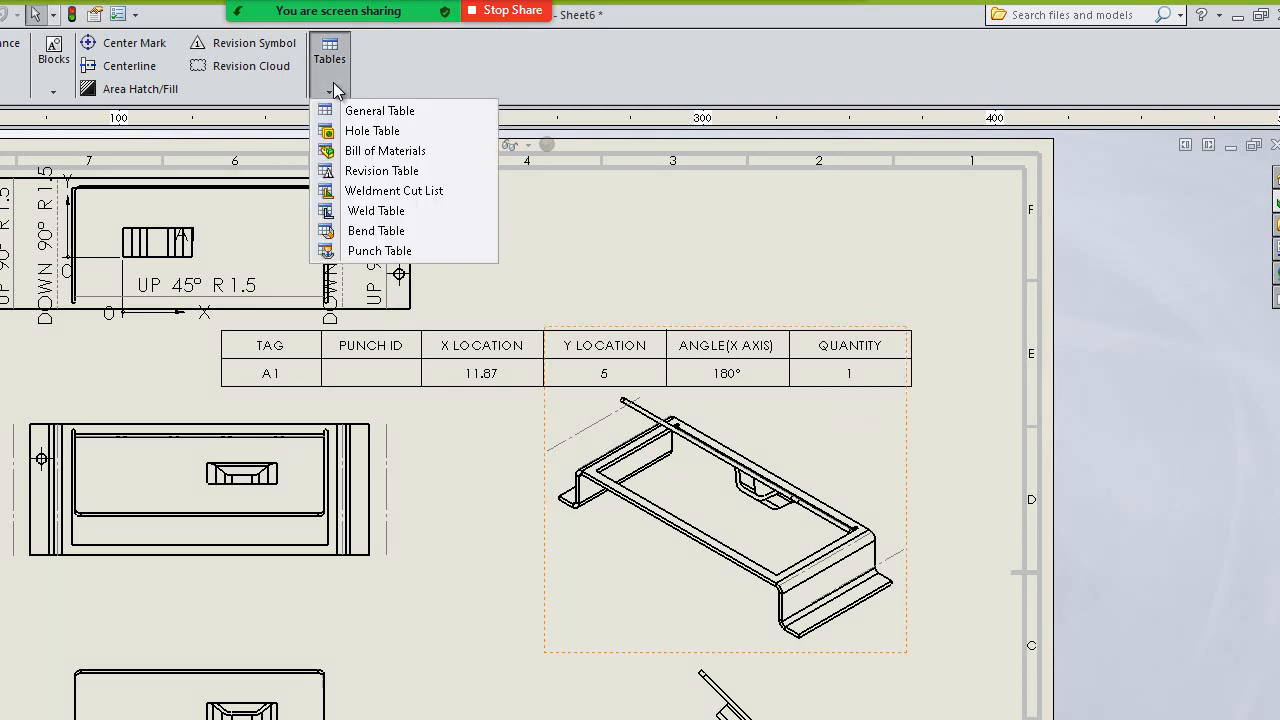
{"action": "left_click", "coordinate": [810, 195]}
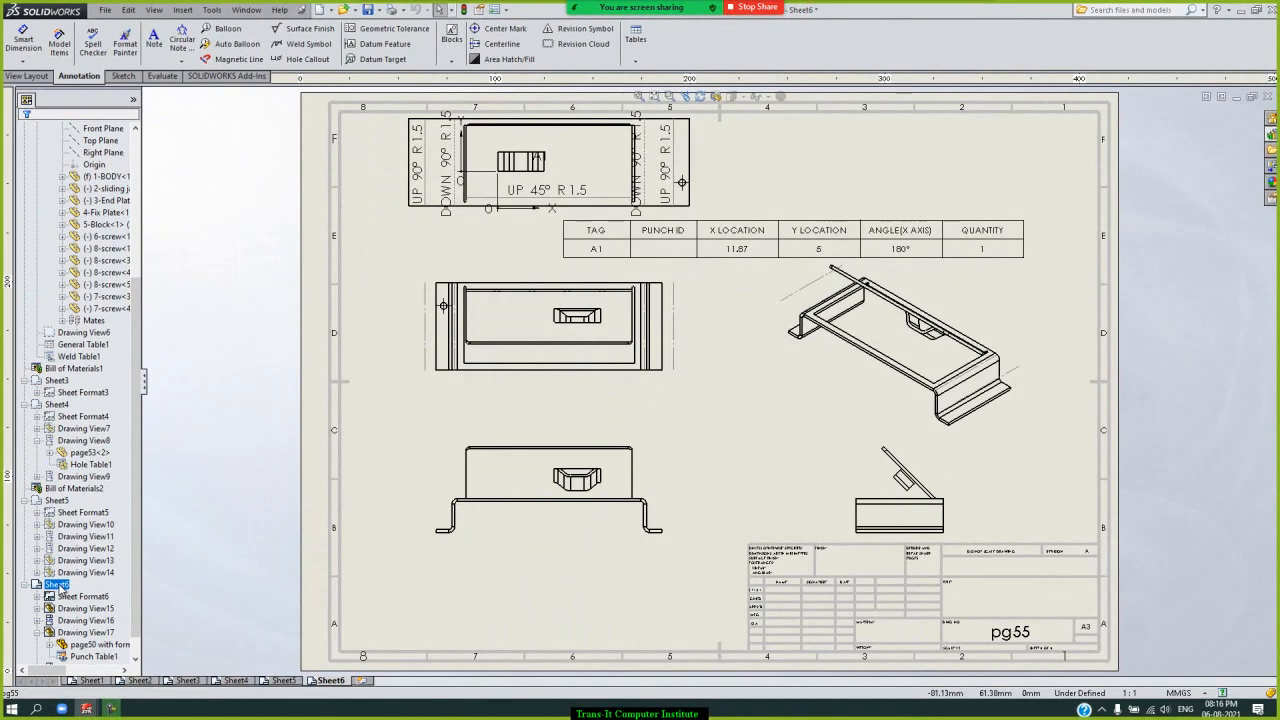
{"action": "right_click", "coordinate": [58, 585]}
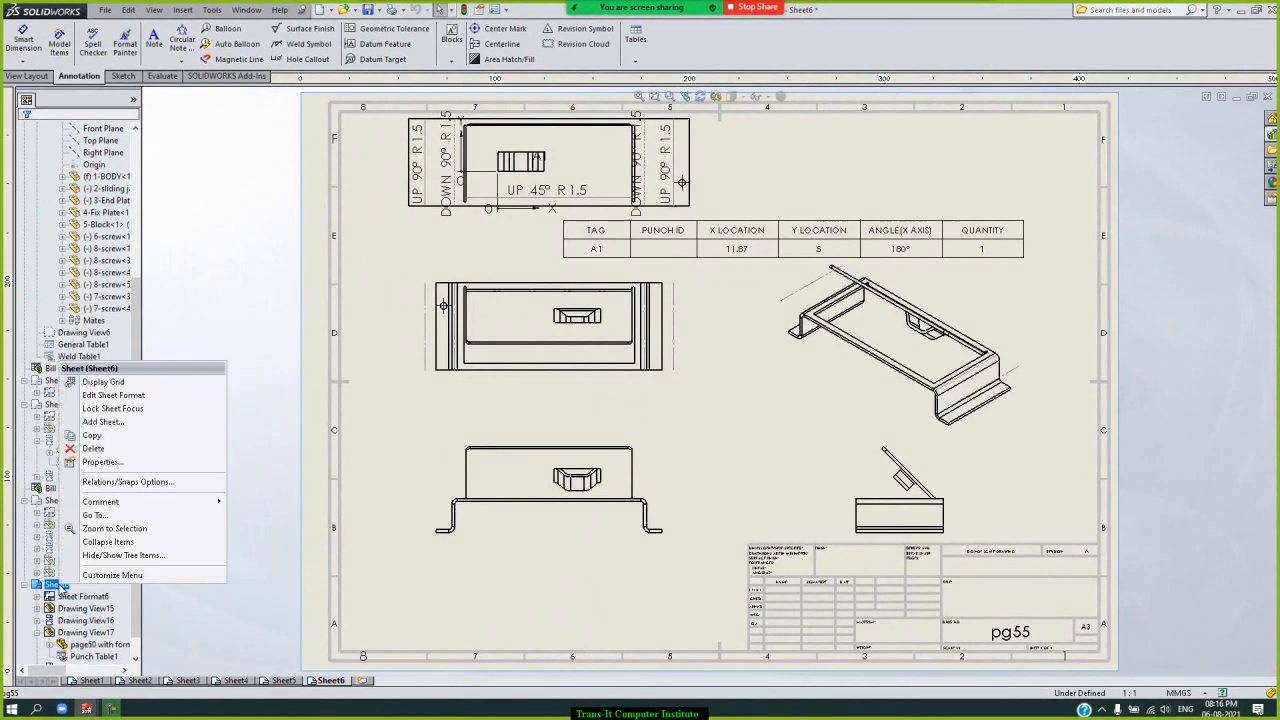
{"action": "left_click", "coordinate": [113, 395]}
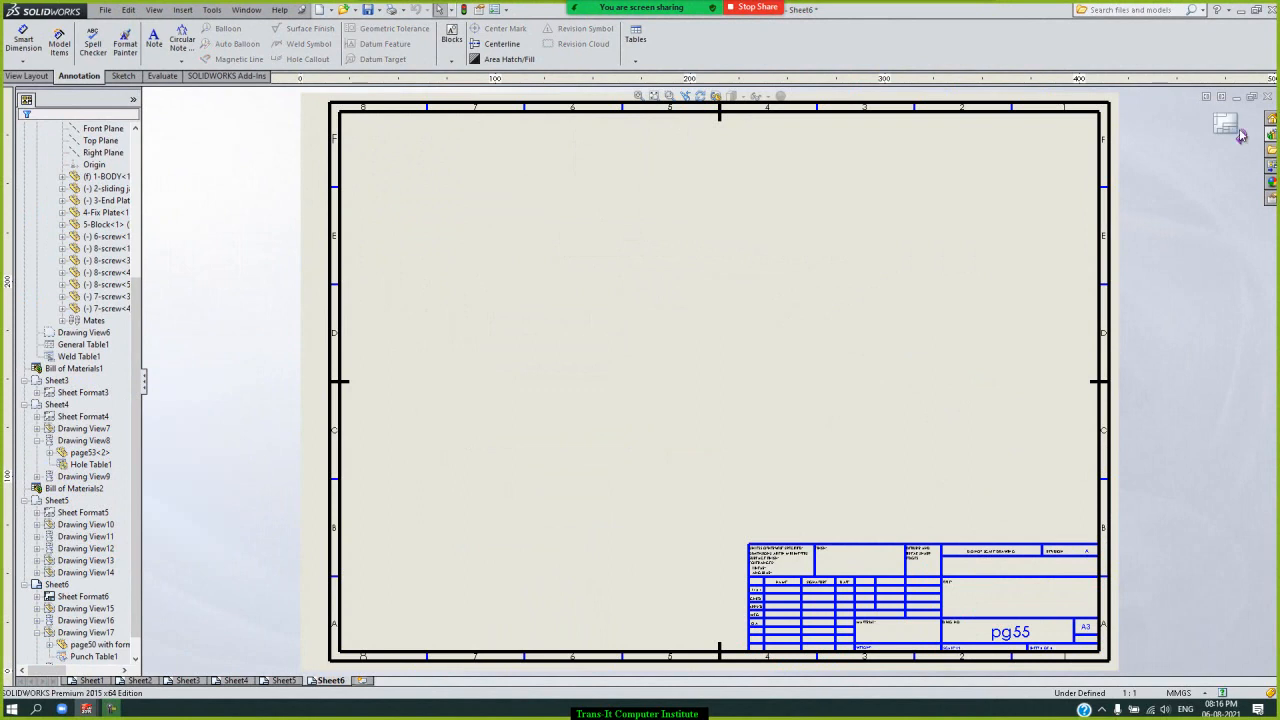
{"action": "left_click", "coordinate": [1228, 126]}
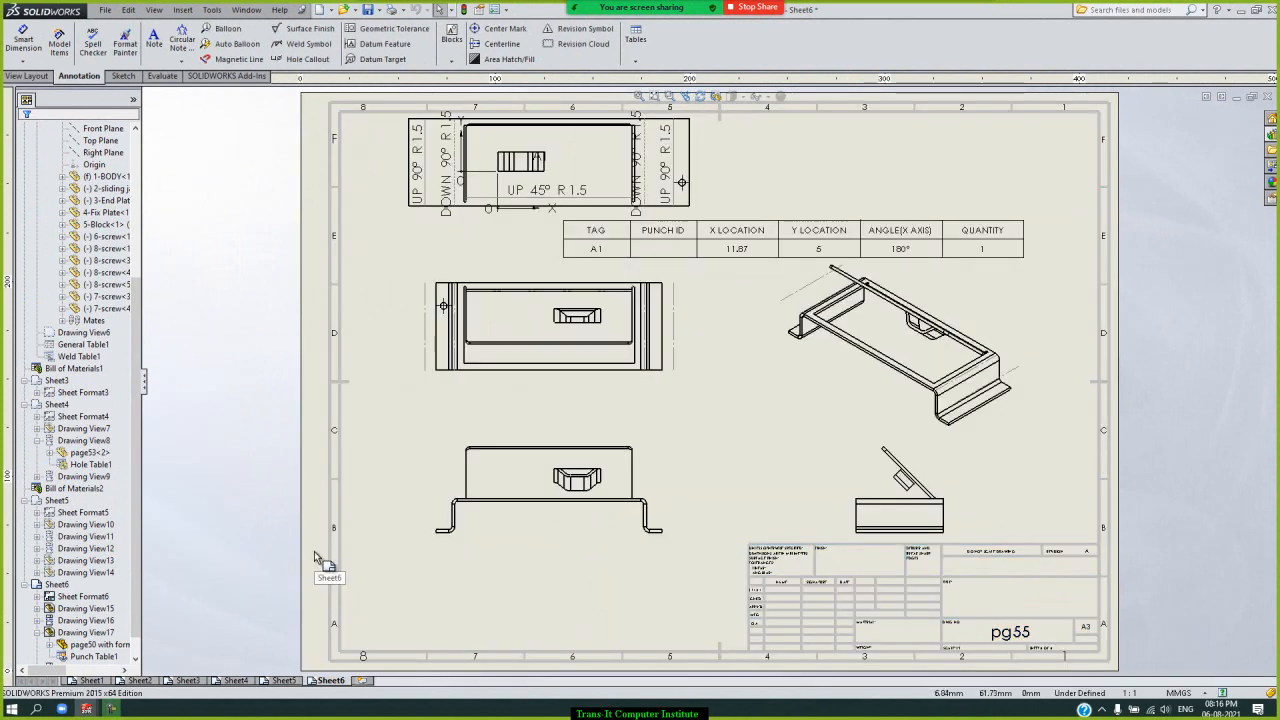
{"action": "left_click", "coordinate": [84, 596]}
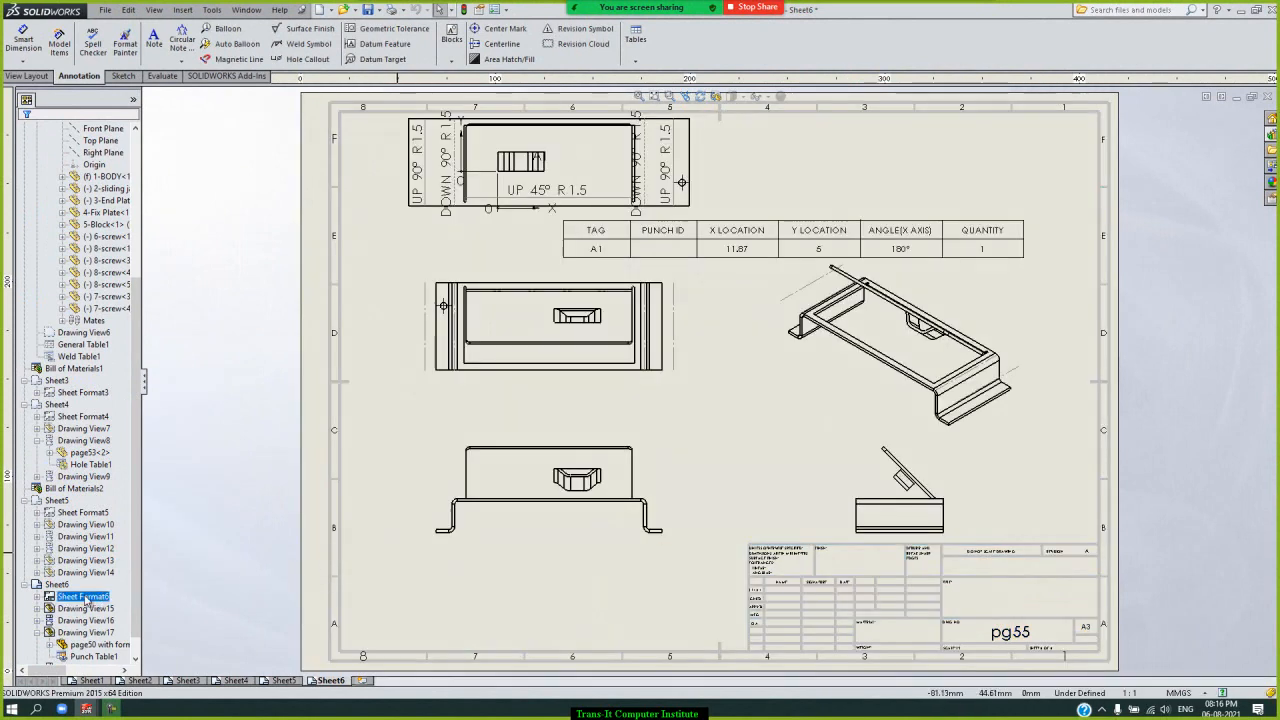
{"action": "right_click", "coordinate": [87, 598]}
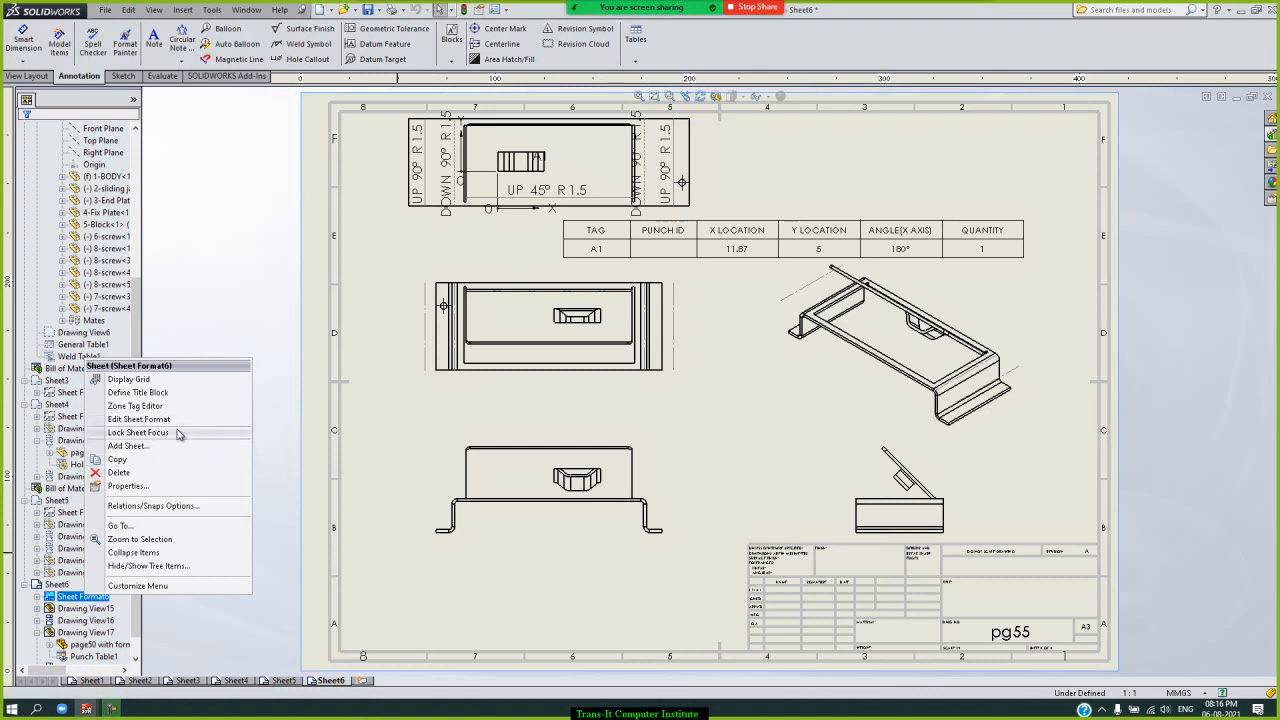
{"action": "left_click", "coordinate": [451, 568]}
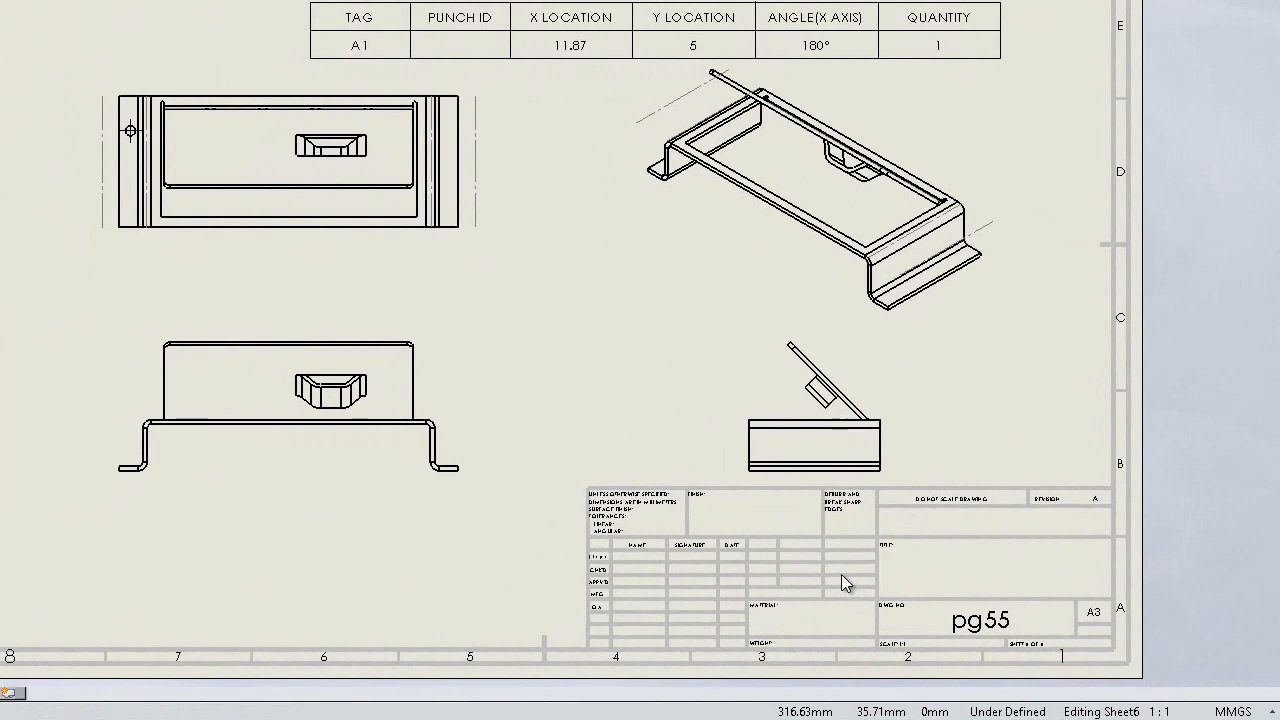
{"action": "right_click", "coordinate": [918, 603]}
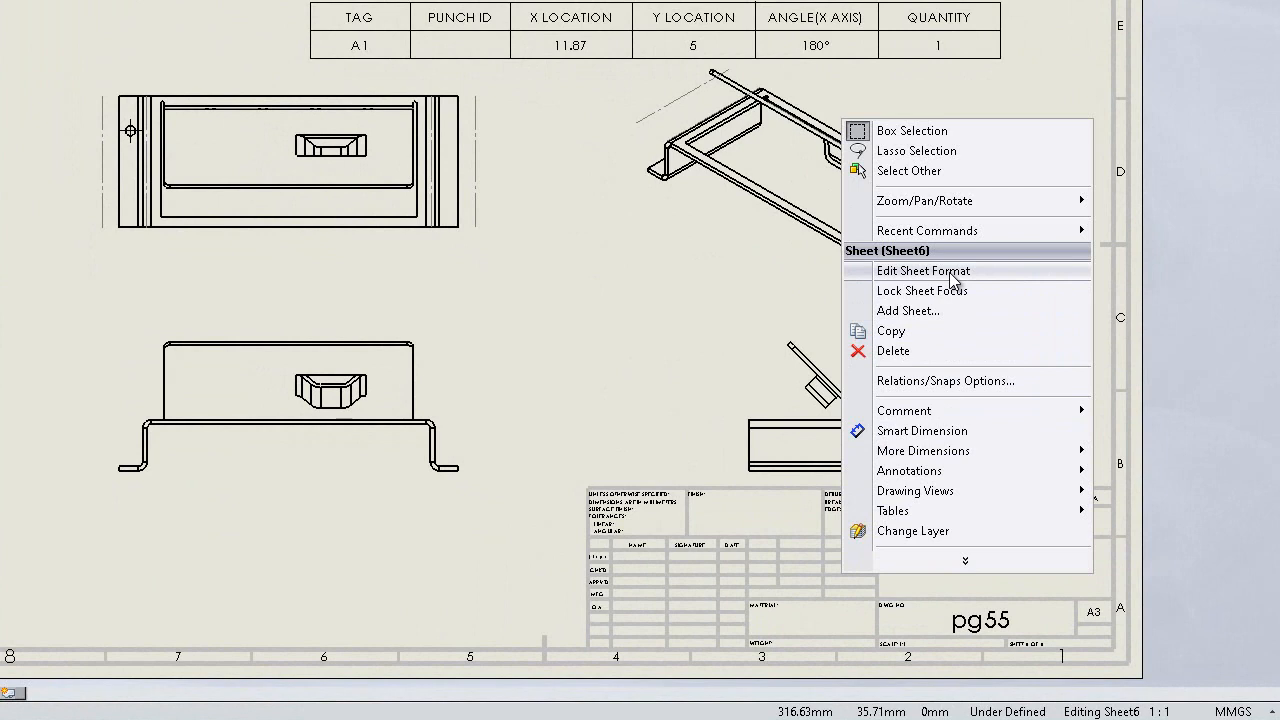
{"action": "left_click", "coordinate": [64, 245]}
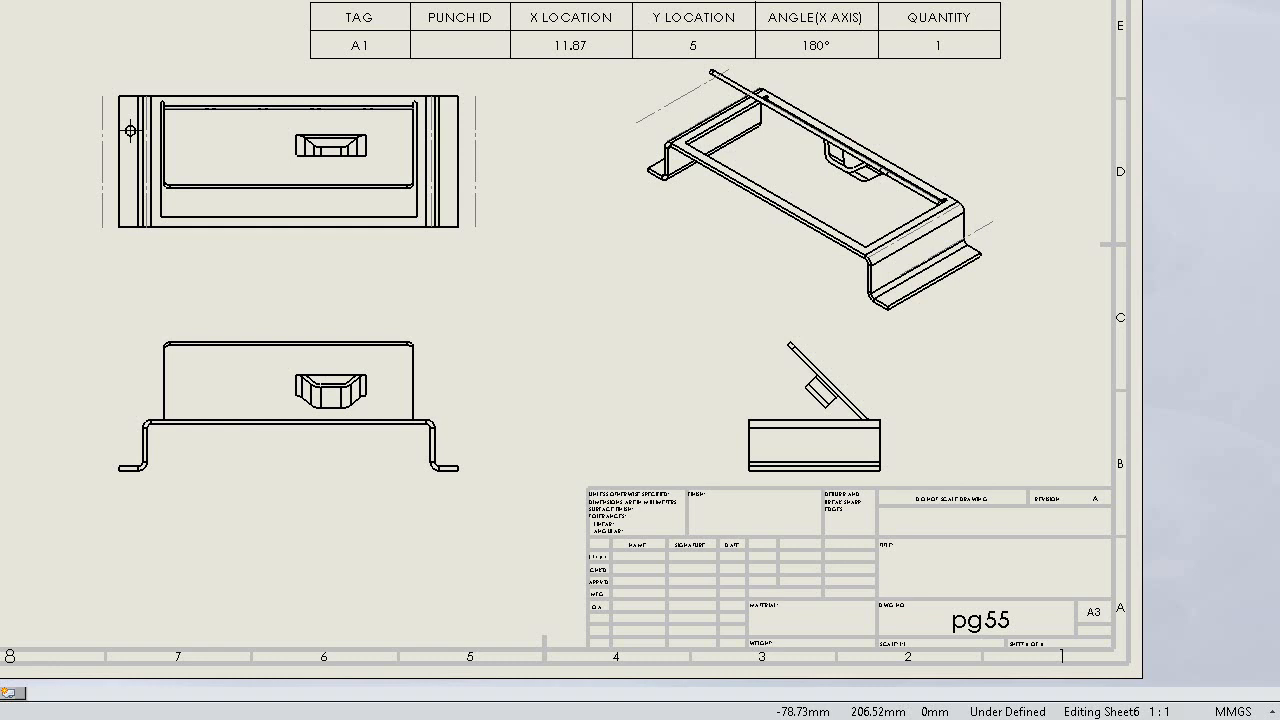
- Edit Sheet6's sheet format and fill in the title block's title as "ABC CO LTD"
{"action": "right_click", "coordinate": [902, 563]}
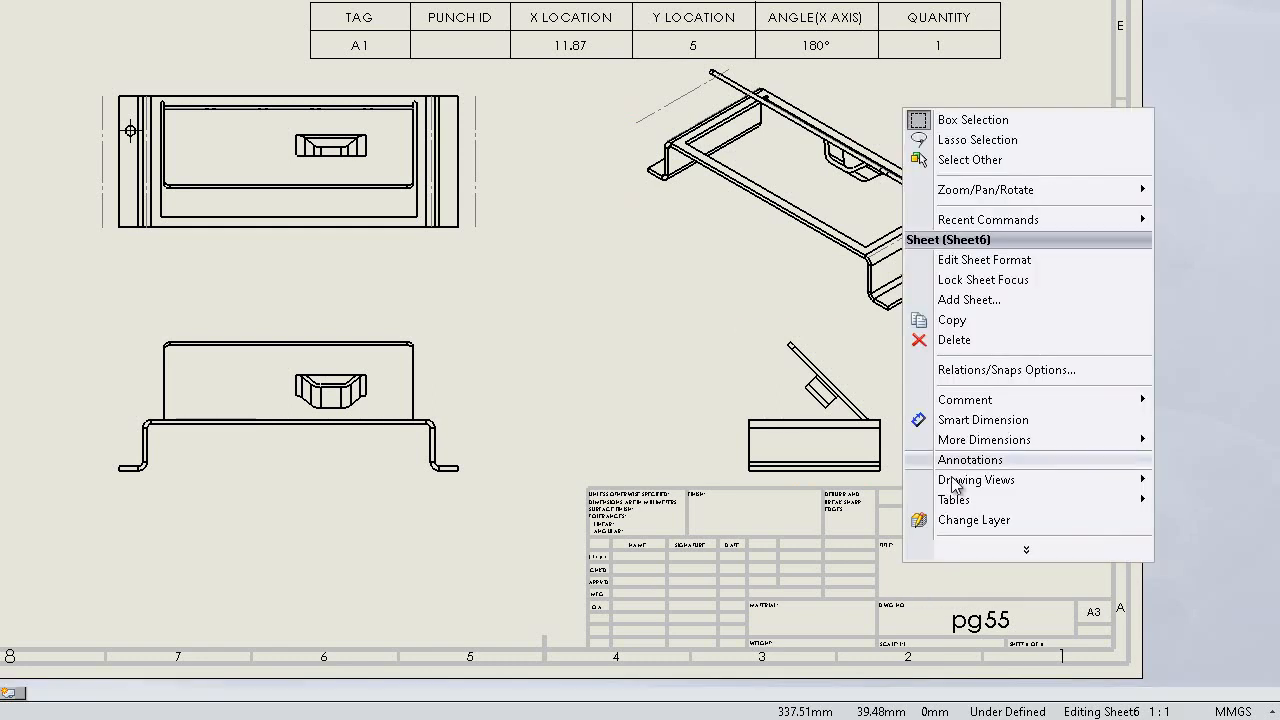
{"action": "left_click", "coordinate": [1030, 260]}
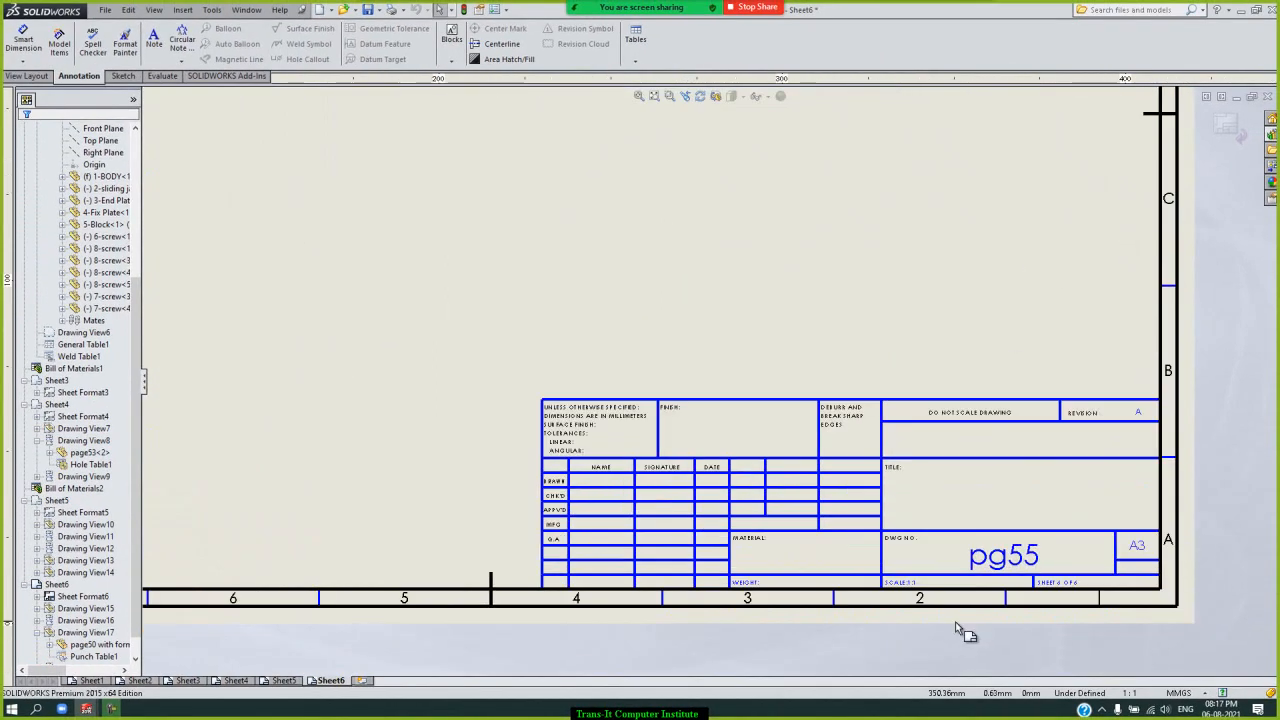
{"action": "scroll", "coordinate": [960, 502], "scroll_direction": "down", "scroll_amount": 3}
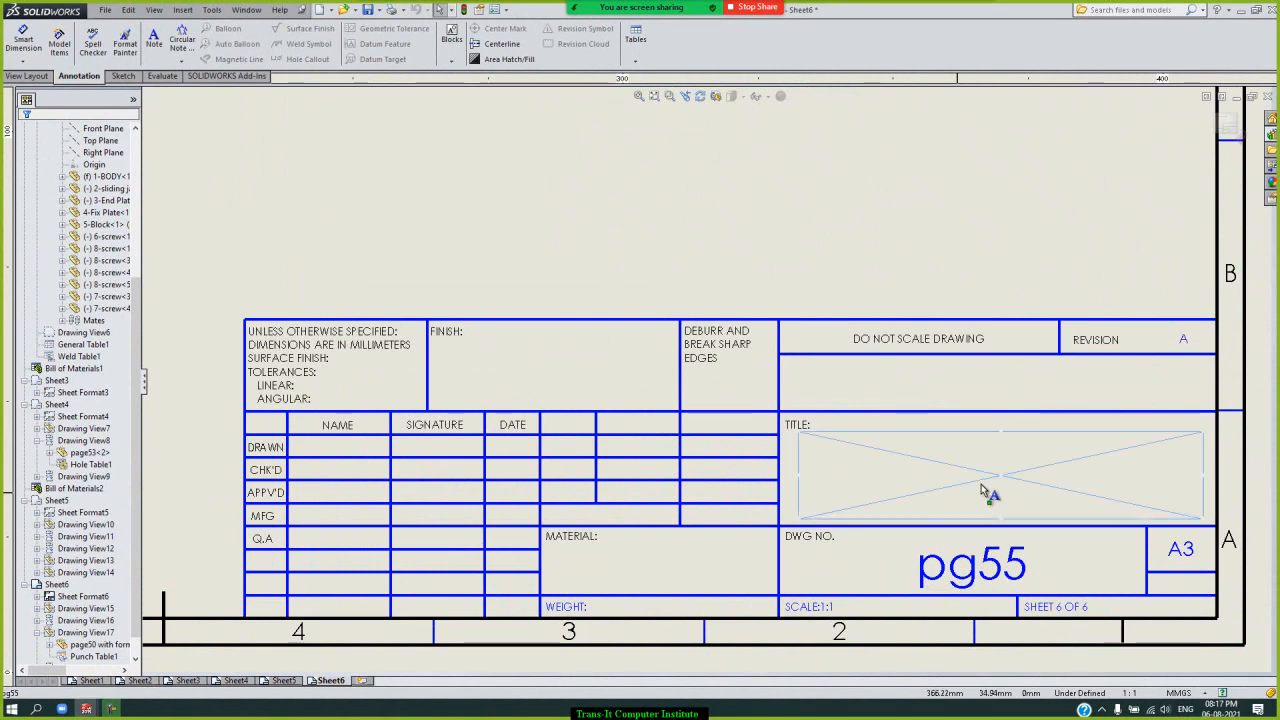
{"action": "double_click", "coordinate": [1016, 492]}
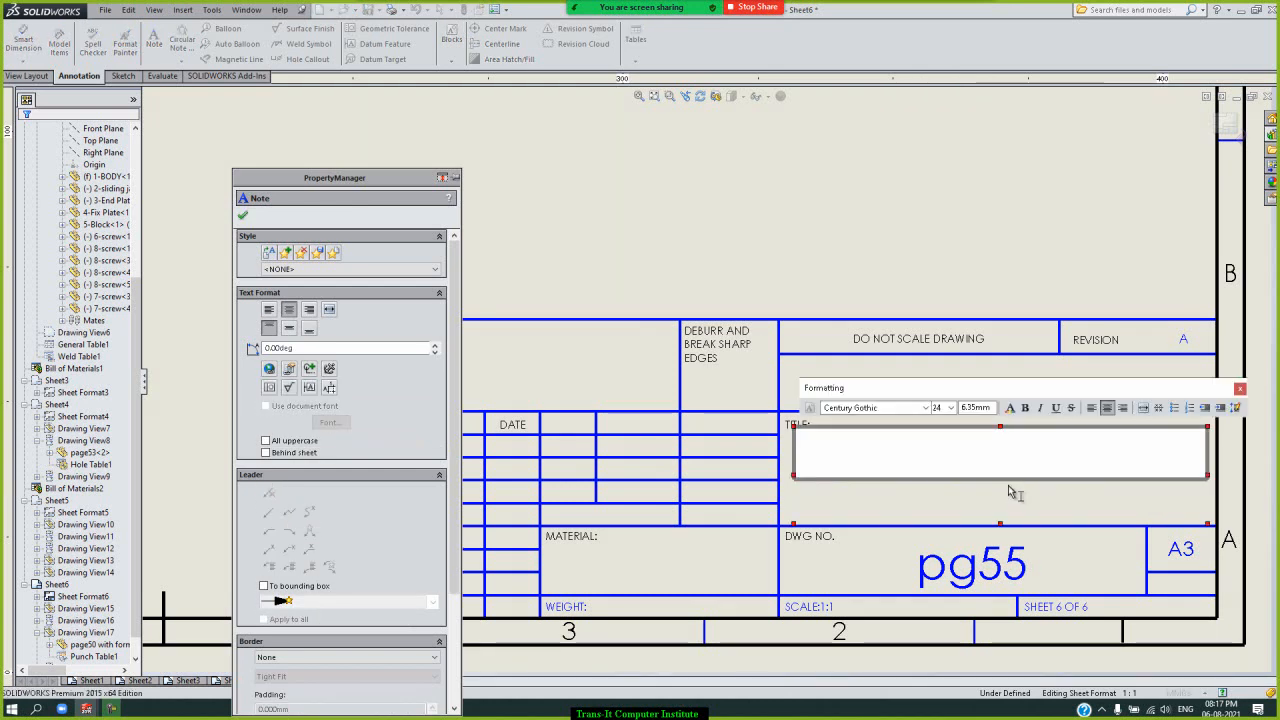
{"action": "type", "text": "ABC"}
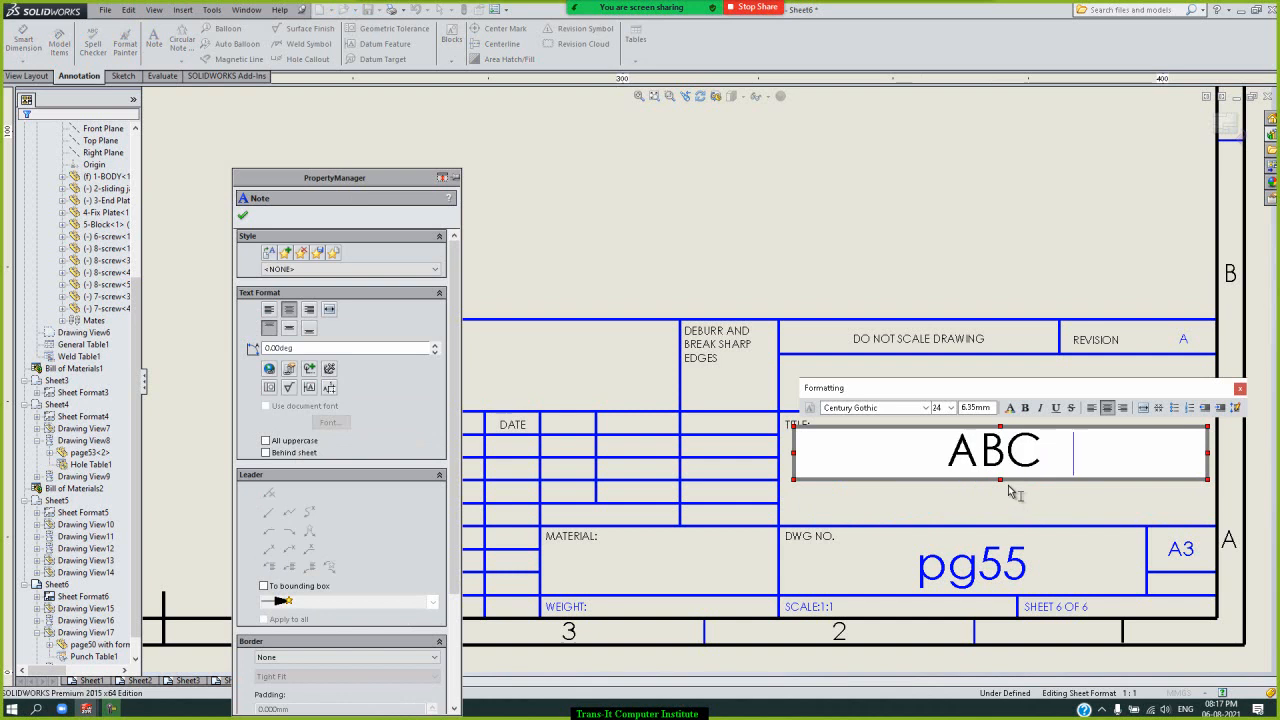
{"action": "type", "text": " CO LTD"}
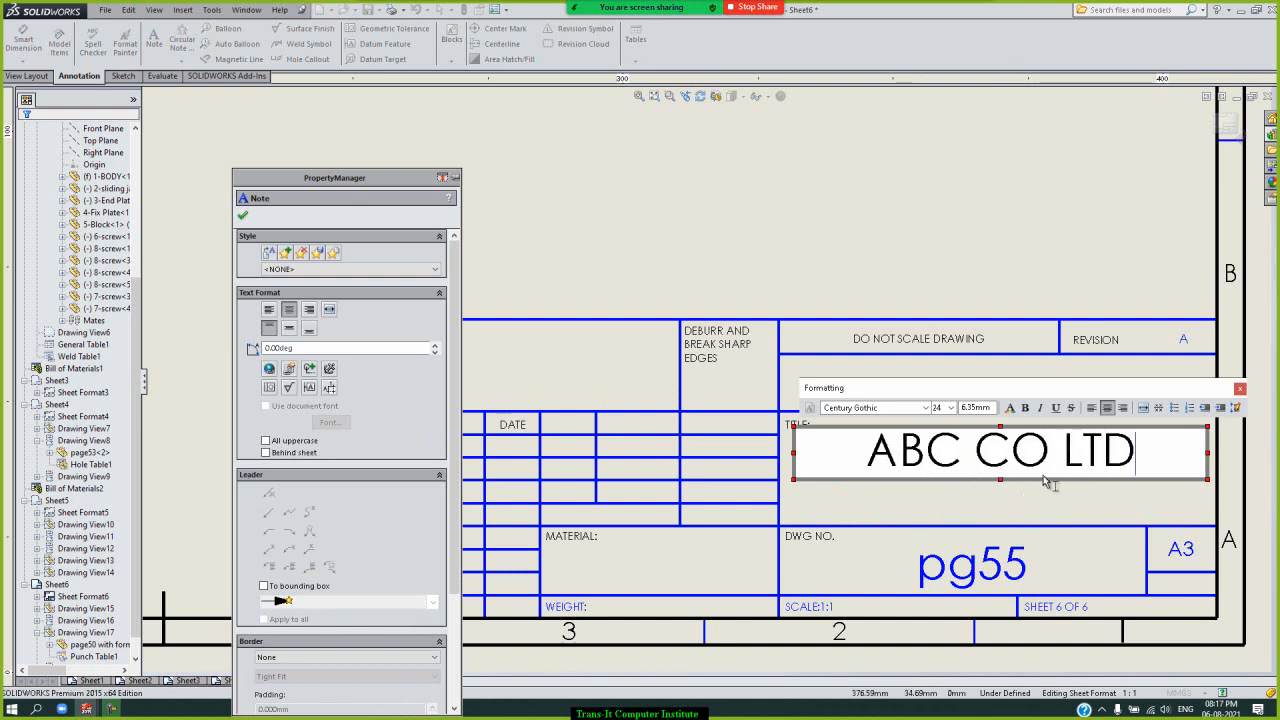
{"action": "left_click", "coordinate": [940, 218]}
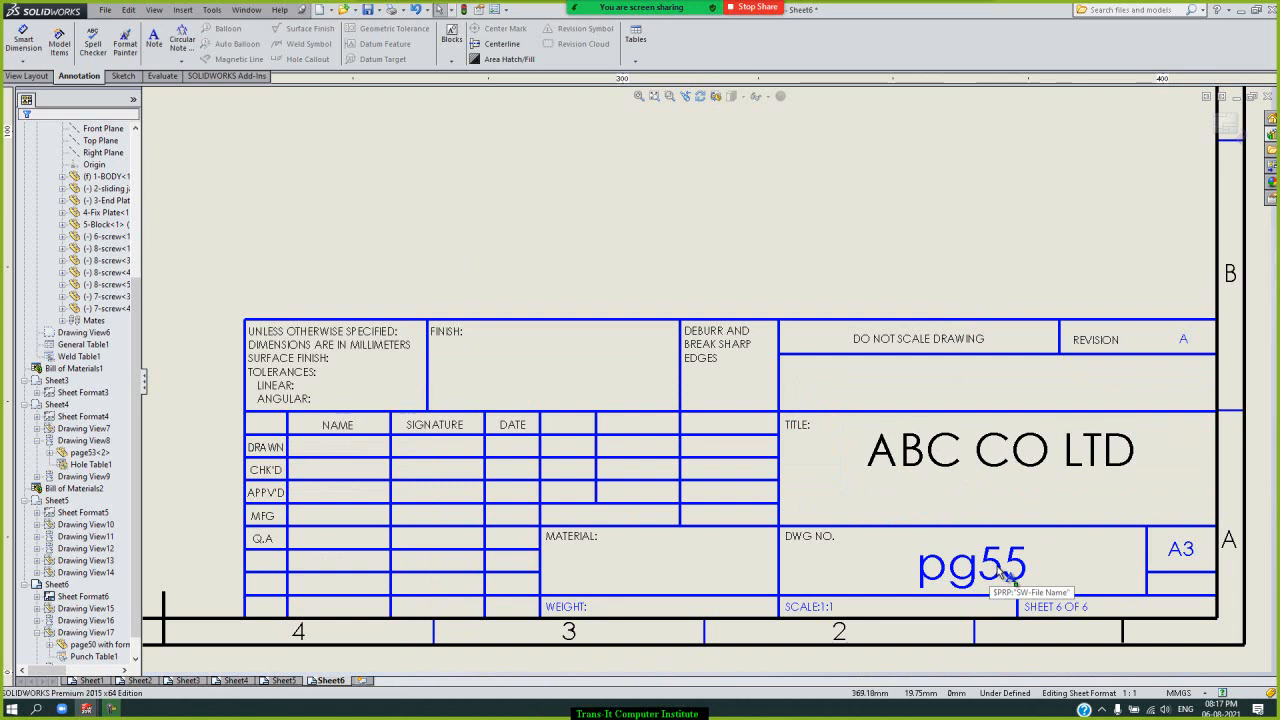
- Fill in the name cell of the title block's Drawn row with "VBVNV"
{"action": "left_click", "coordinate": [340, 455]}
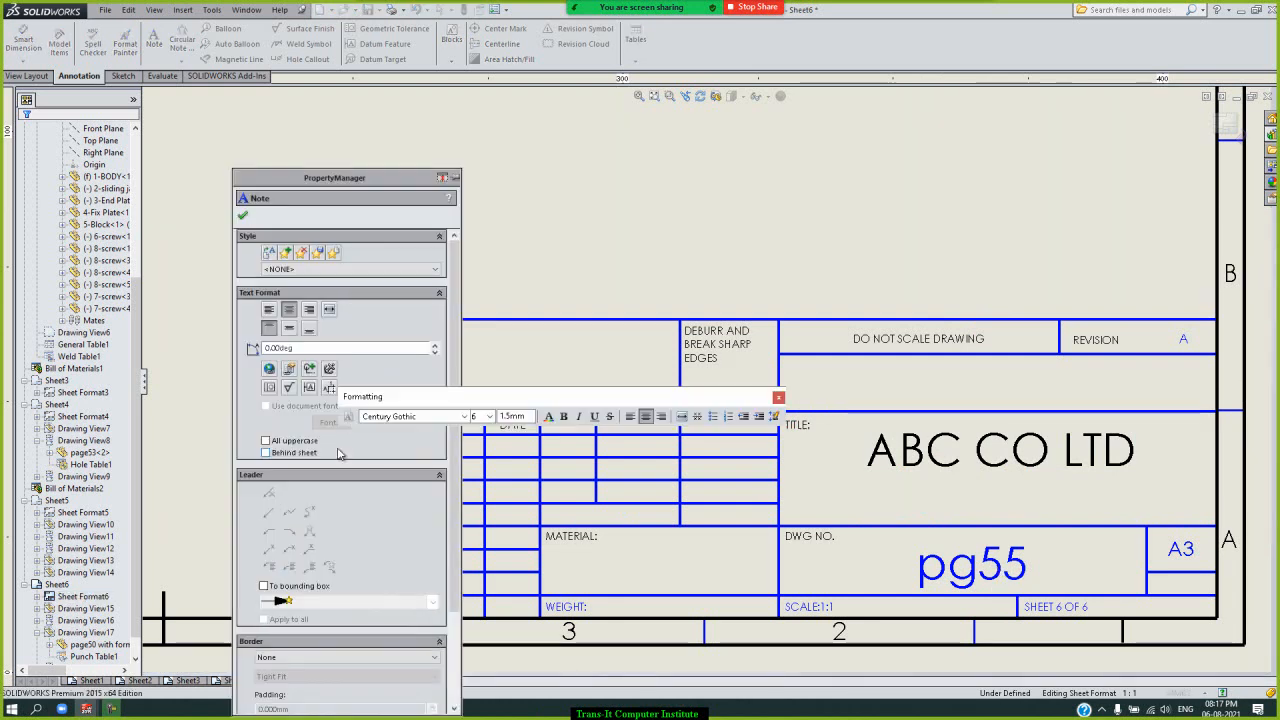
{"action": "left_click_drag", "start_coordinate": [362, 185], "coordinate": [875, 152]}
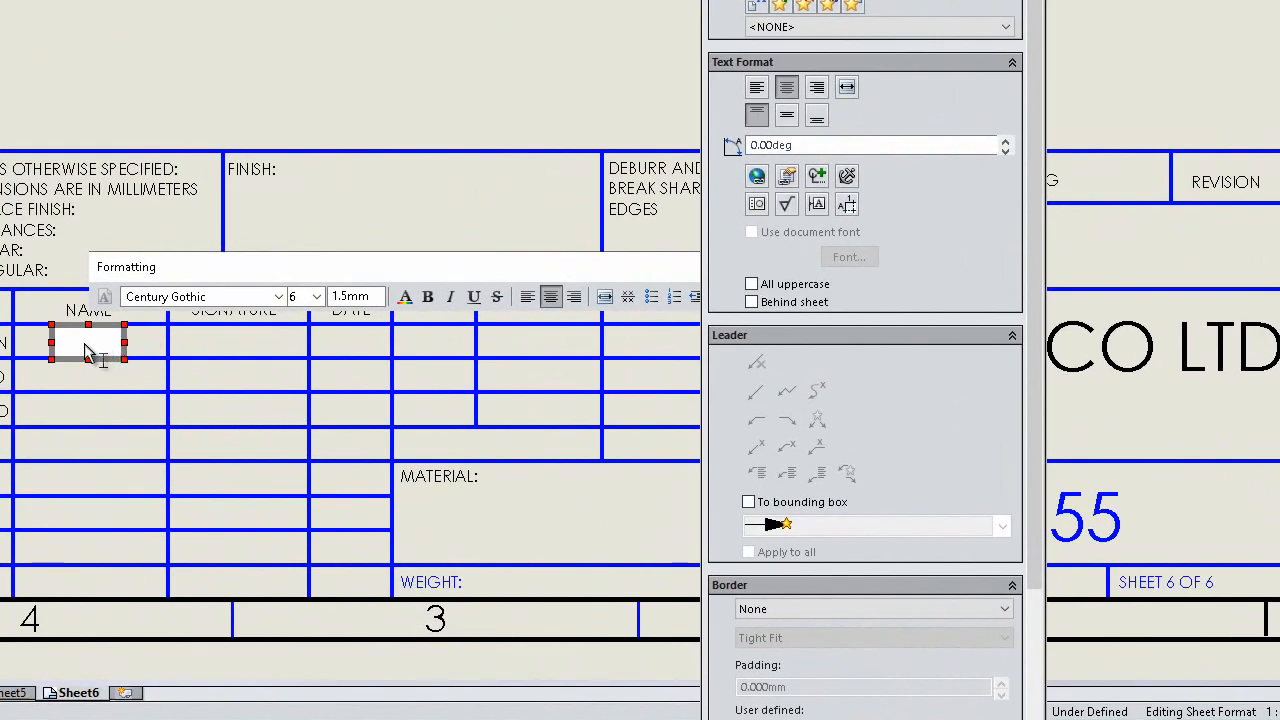
{"action": "type", "text": "VBVNV"}
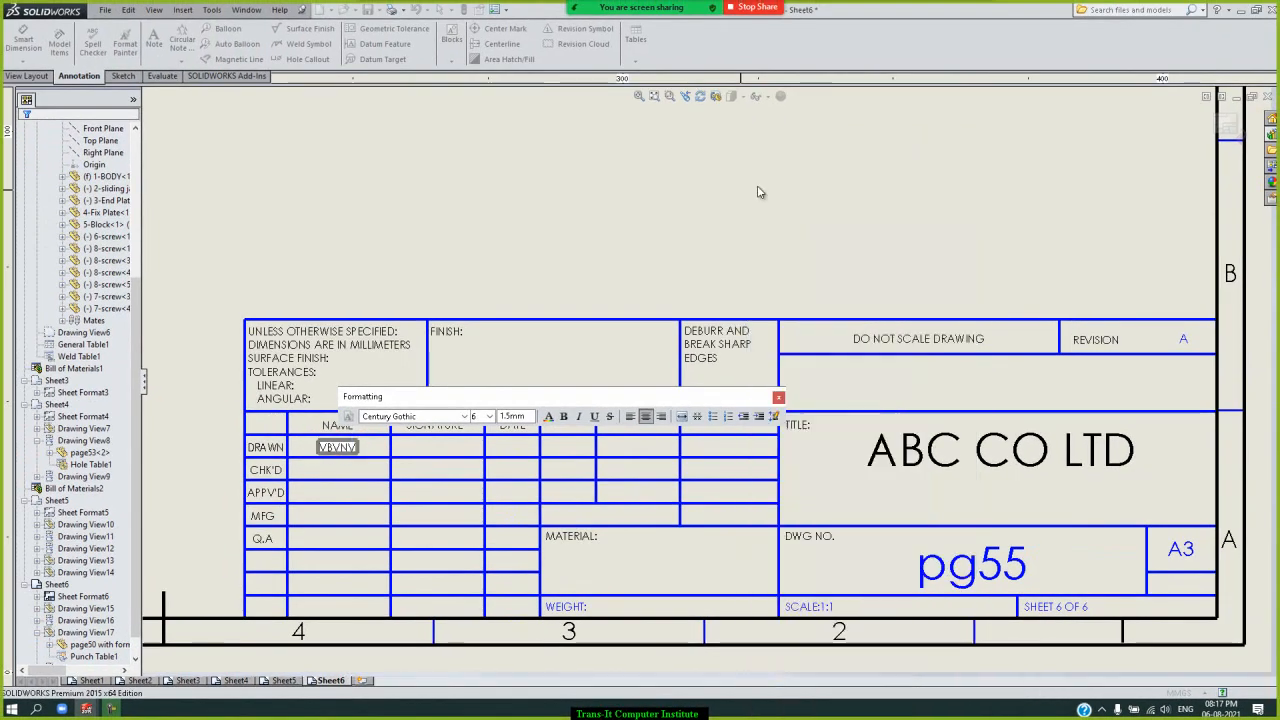
{"action": "left_click", "coordinate": [758, 192]}
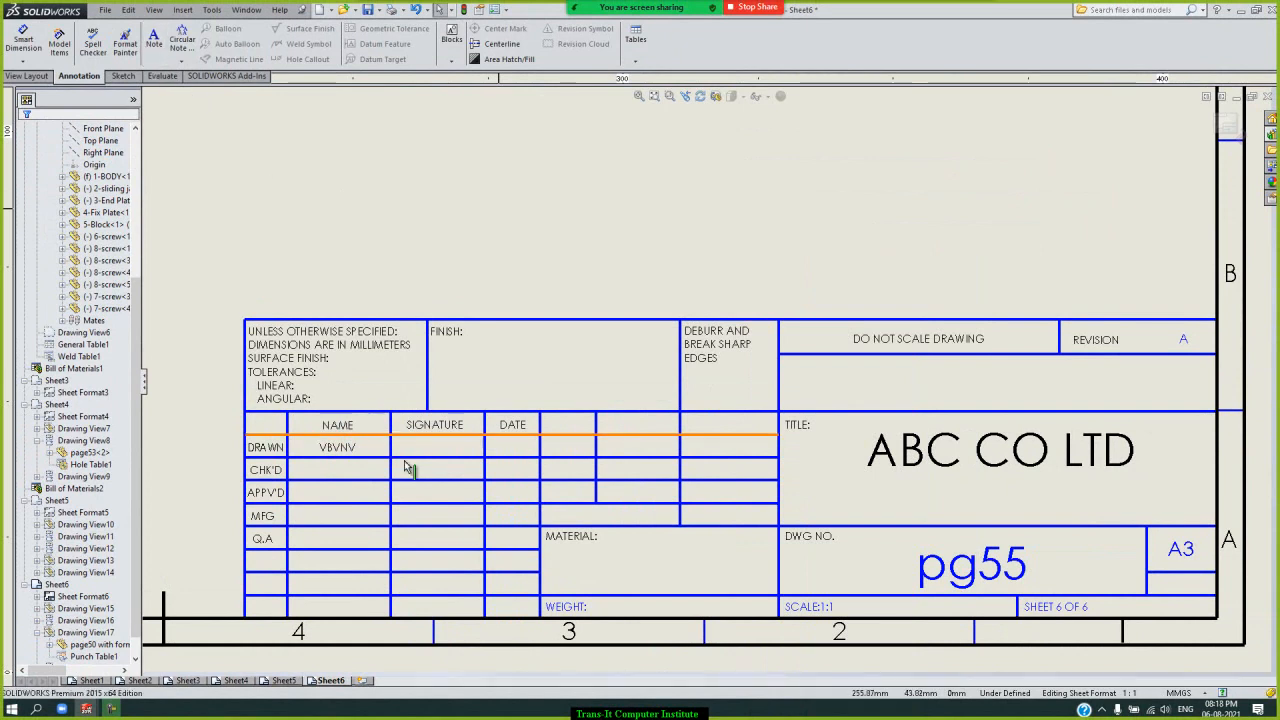
- Enter the date 6/8/2021 on one line in the title block's Drawn row and finish editing the sheet format
{"action": "double_click", "coordinate": [518, 445]}
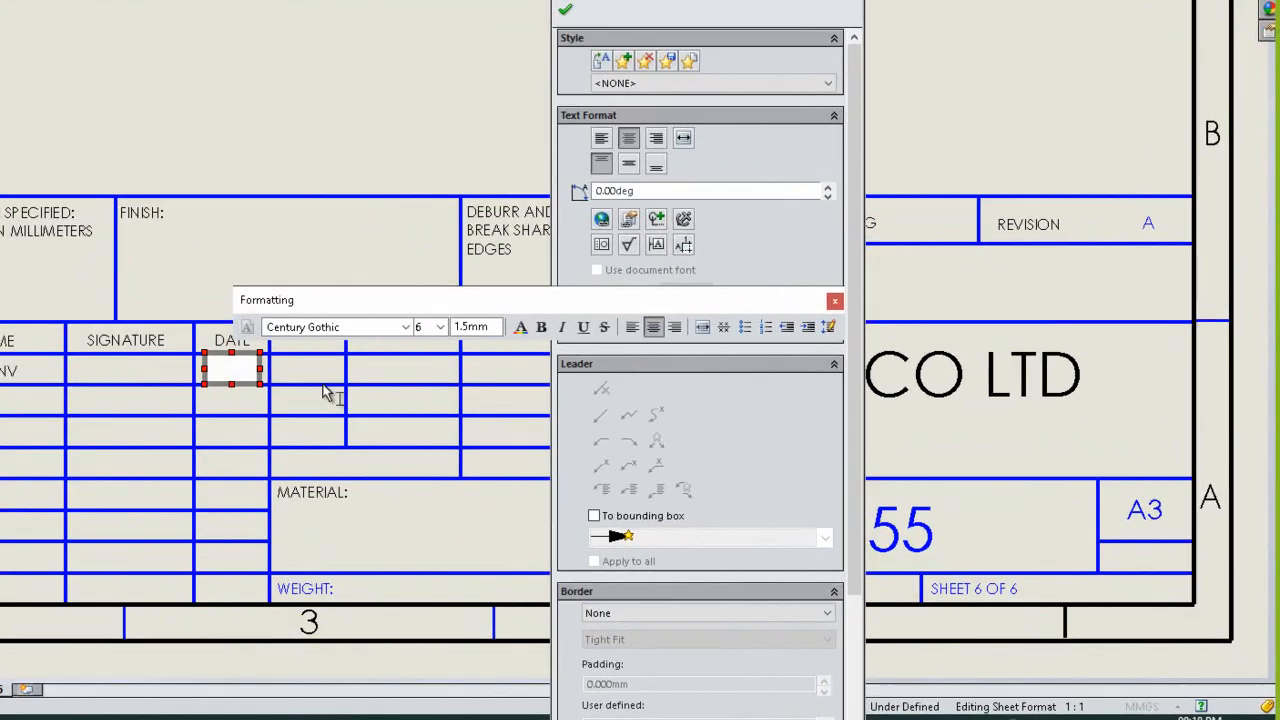
{"action": "type", "text": "6/"}
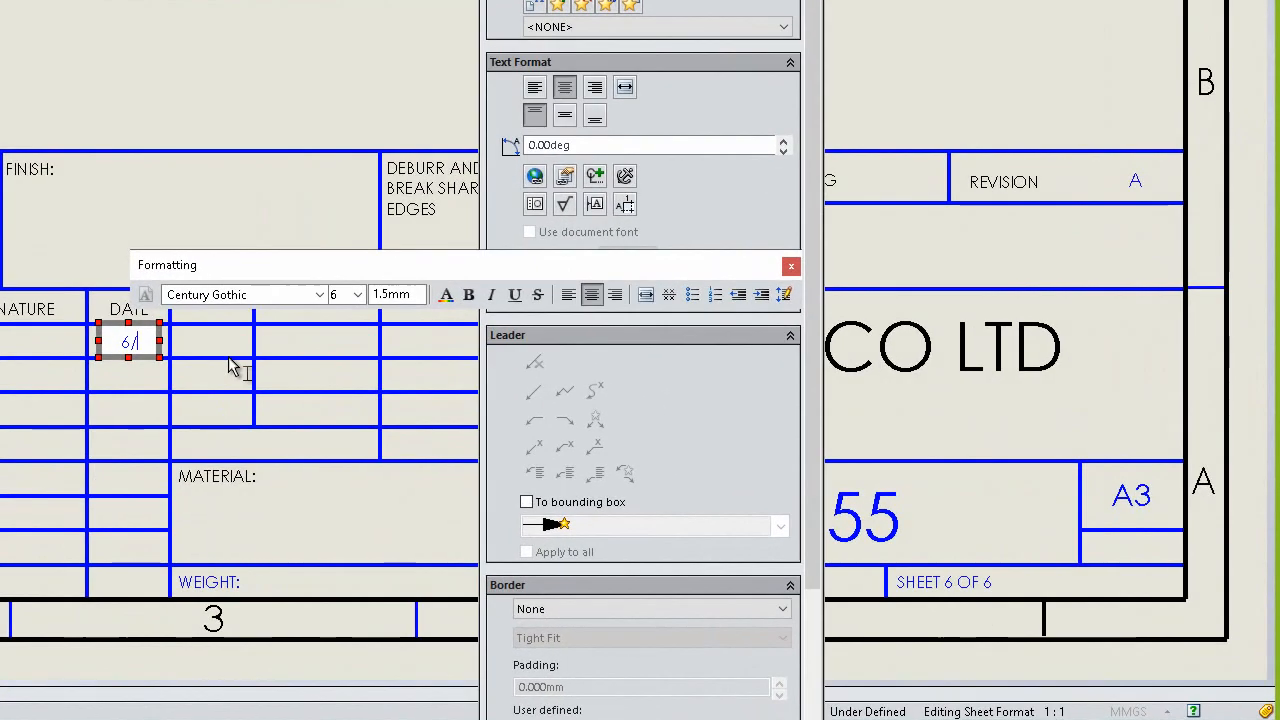
{"action": "type", "text": "8/2021"}
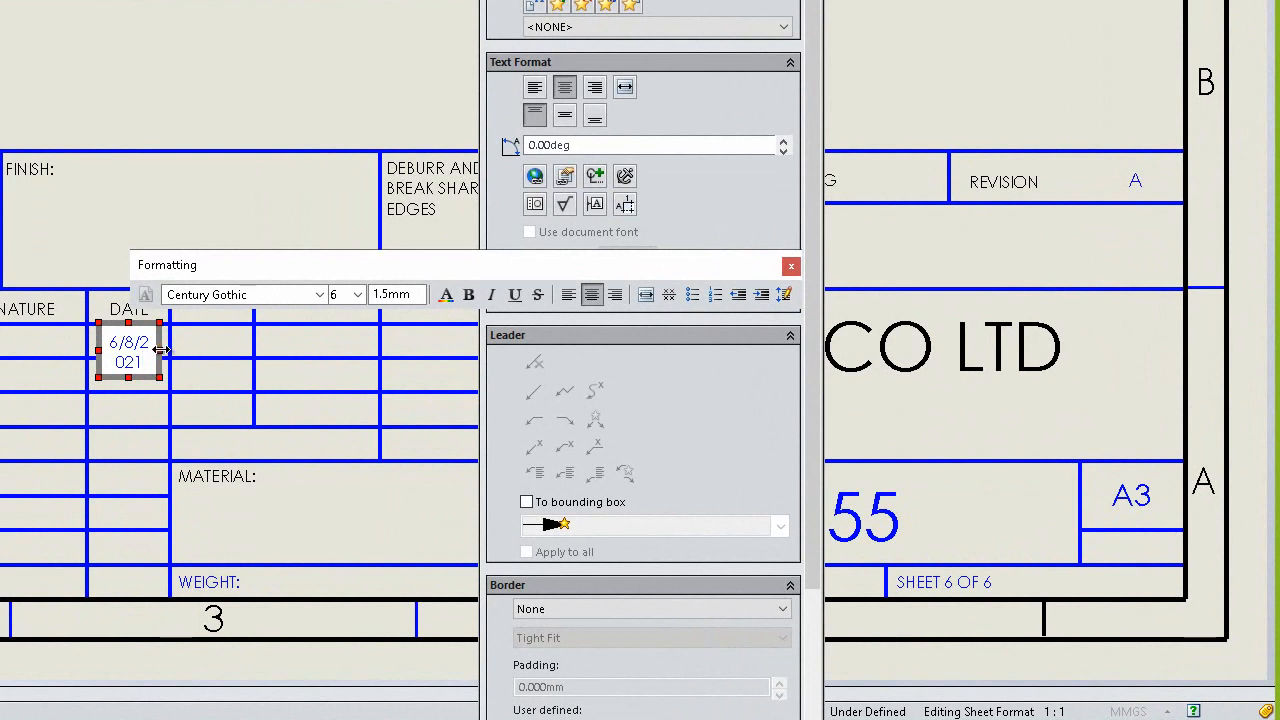
{"action": "left_click_drag", "start_coordinate": [160, 350], "coordinate": [195, 337]}
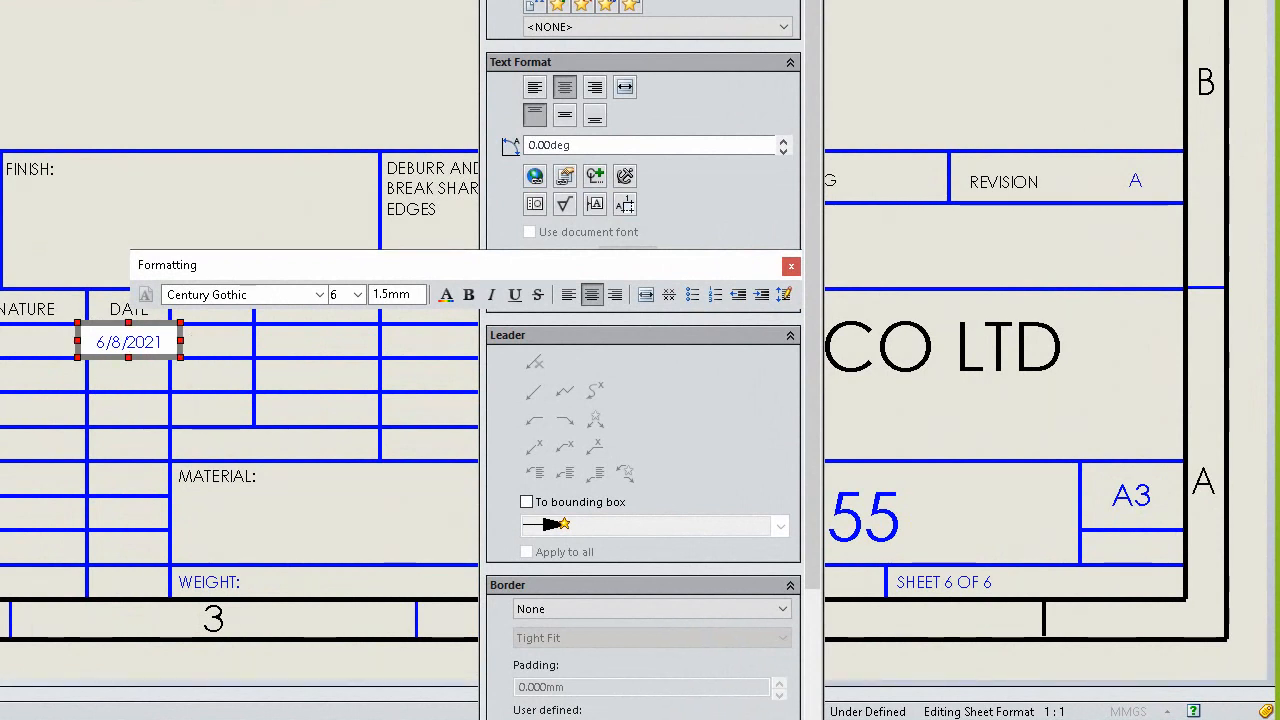
{"action": "key", "text": "Escape"}
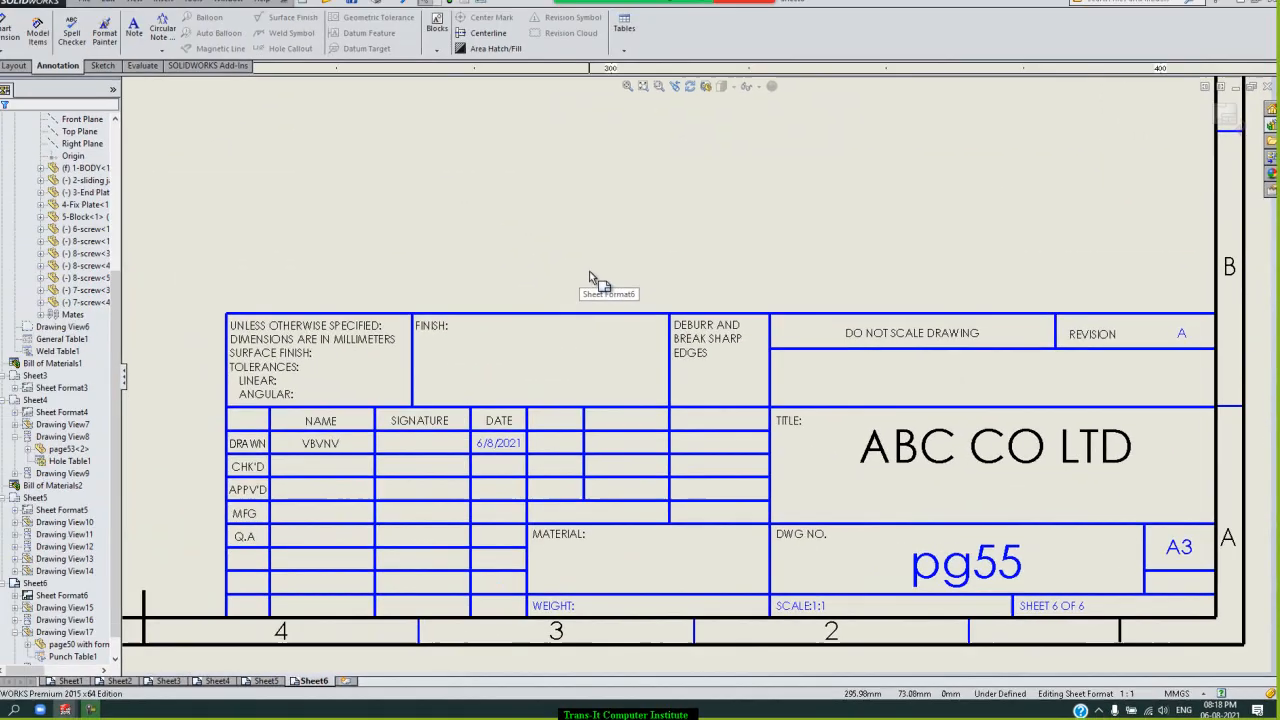
{"action": "scroll", "coordinate": [266, 103], "scroll_direction": "up", "scroll_amount": 5}
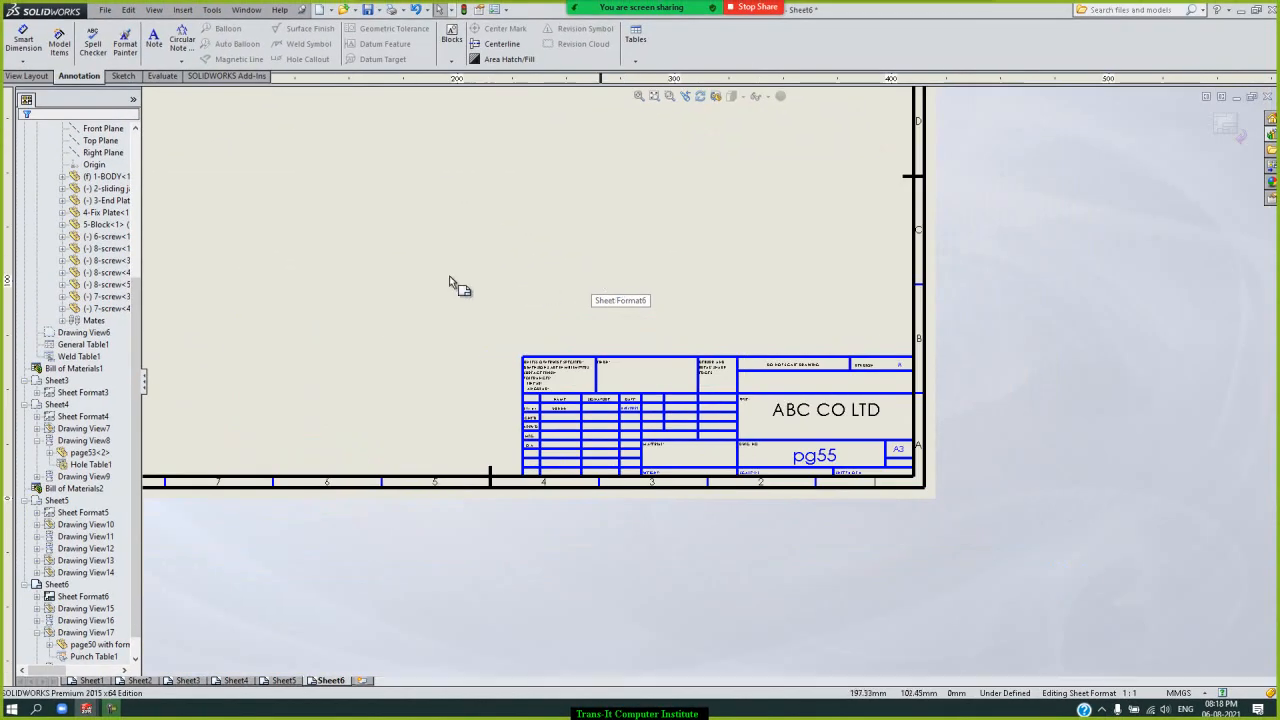
{"action": "scroll", "coordinate": [795, 254], "scroll_direction": "up", "scroll_amount": 2}
{"action": "scroll", "coordinate": [789, 260], "scroll_direction": "up", "scroll_amount": 1}
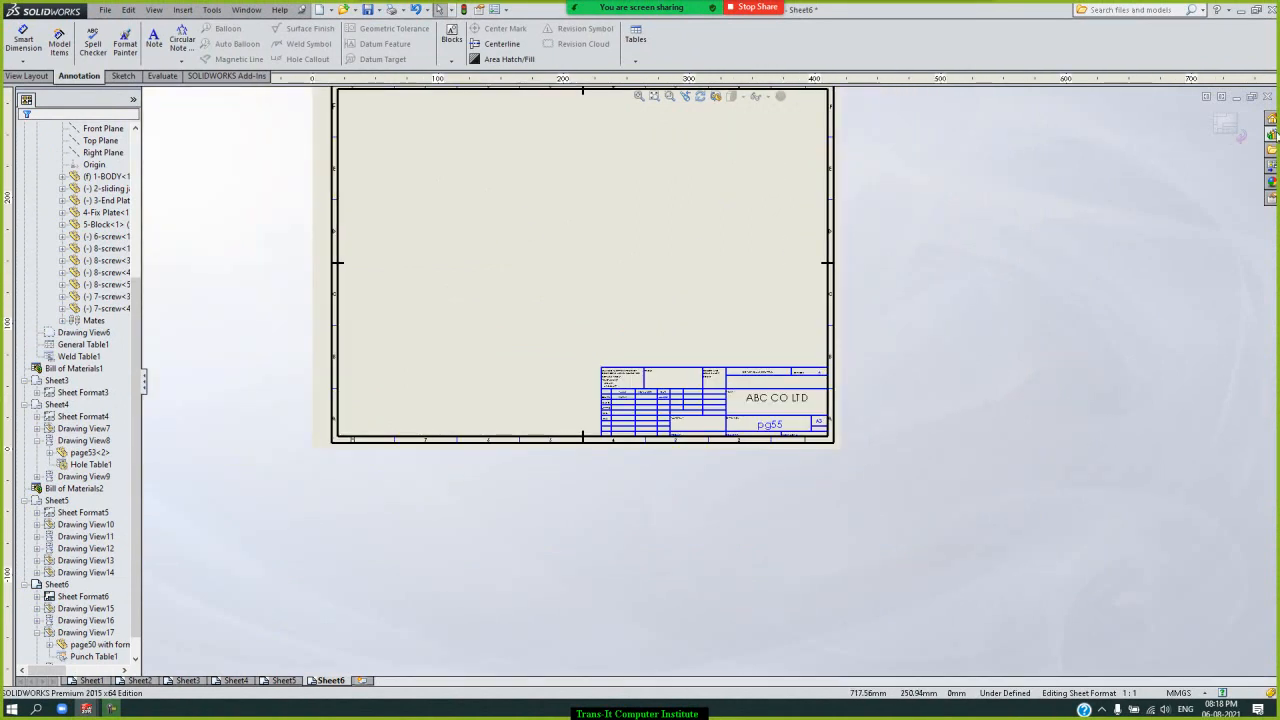
{"action": "left_click", "coordinate": [1236, 135]}
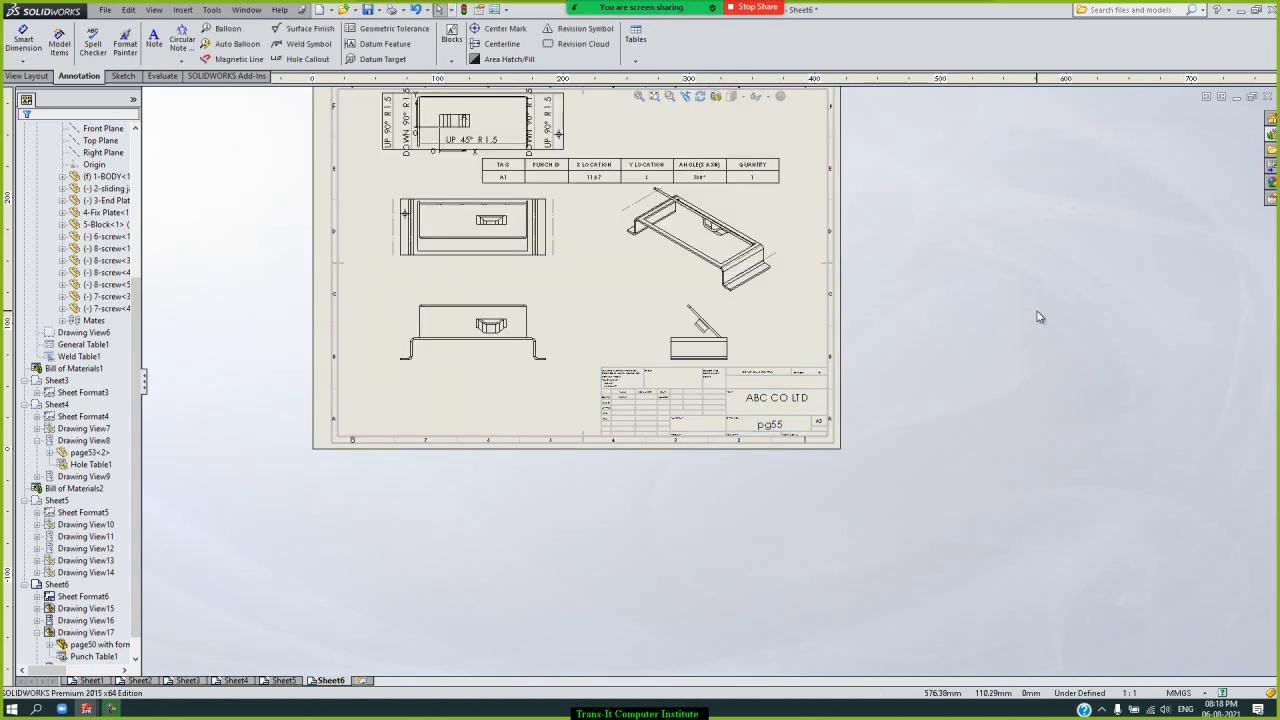
{"action": "scroll", "coordinate": [1037, 317], "scroll_direction": "up", "scroll_amount": 2}
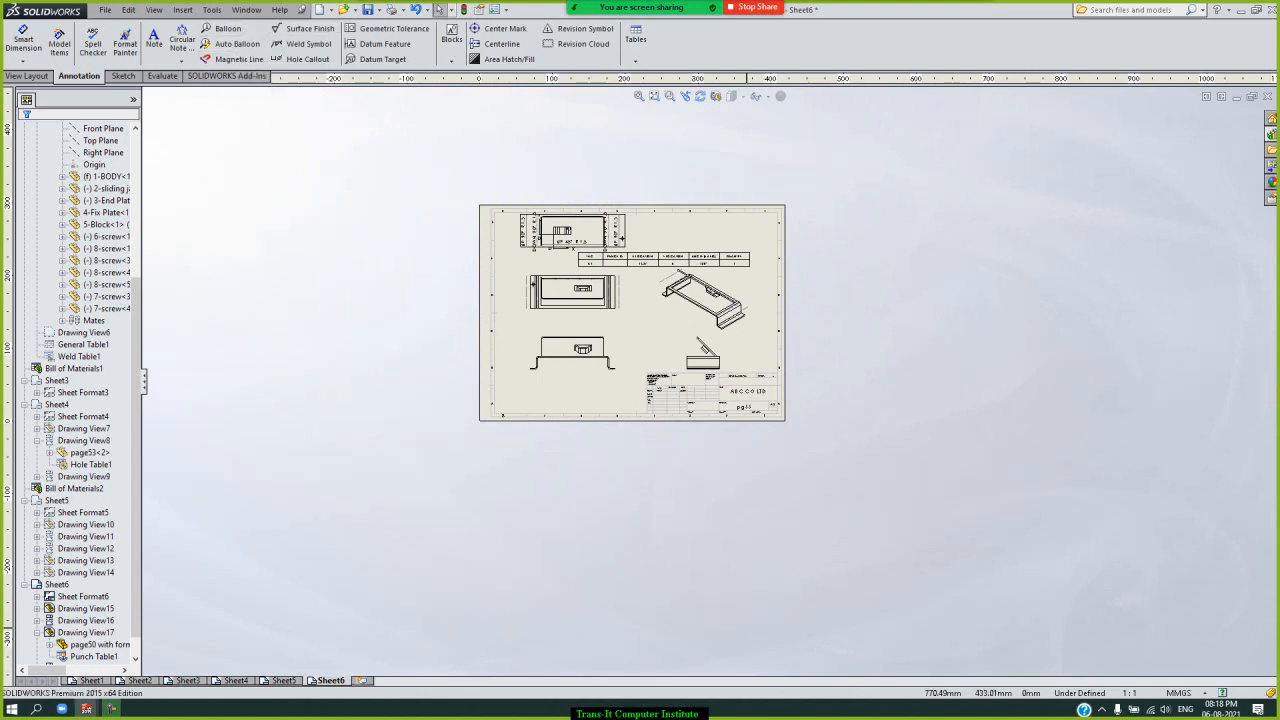
- Compare the title block on Sheet5 with the one on Sheet6
{"action": "left_click", "coordinate": [282, 681]}
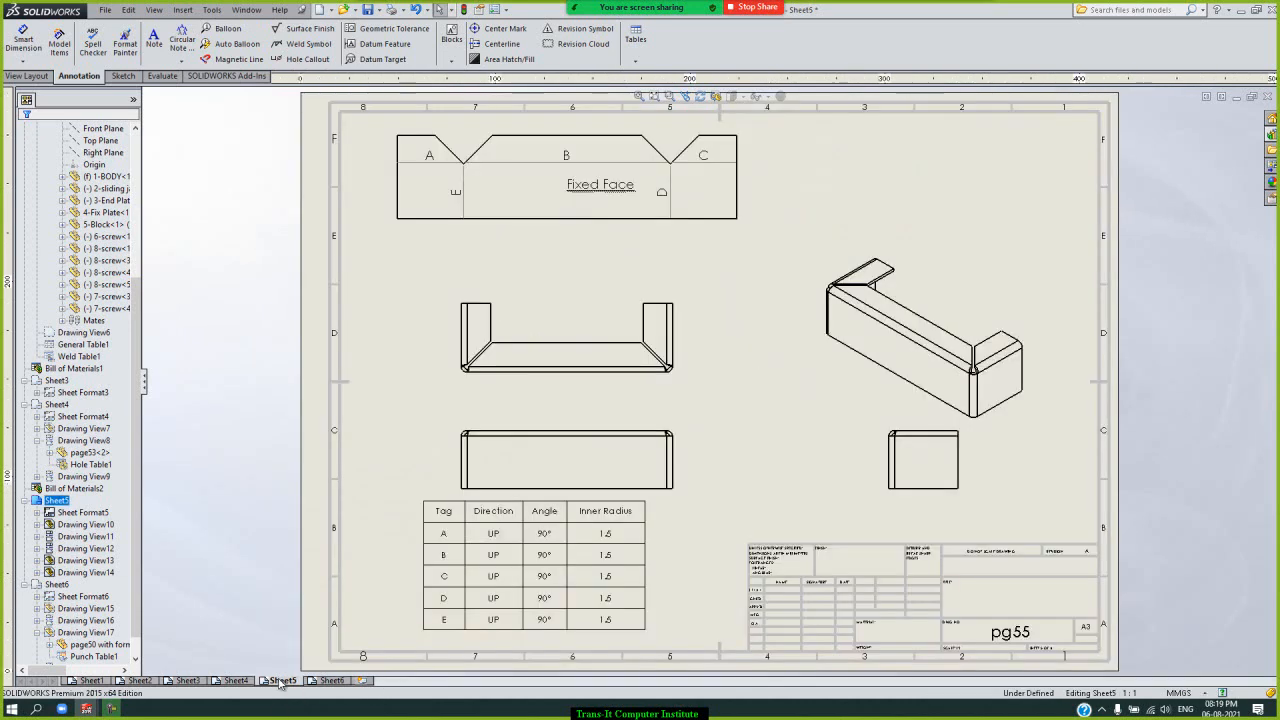
{"action": "left_click", "coordinate": [331, 681]}
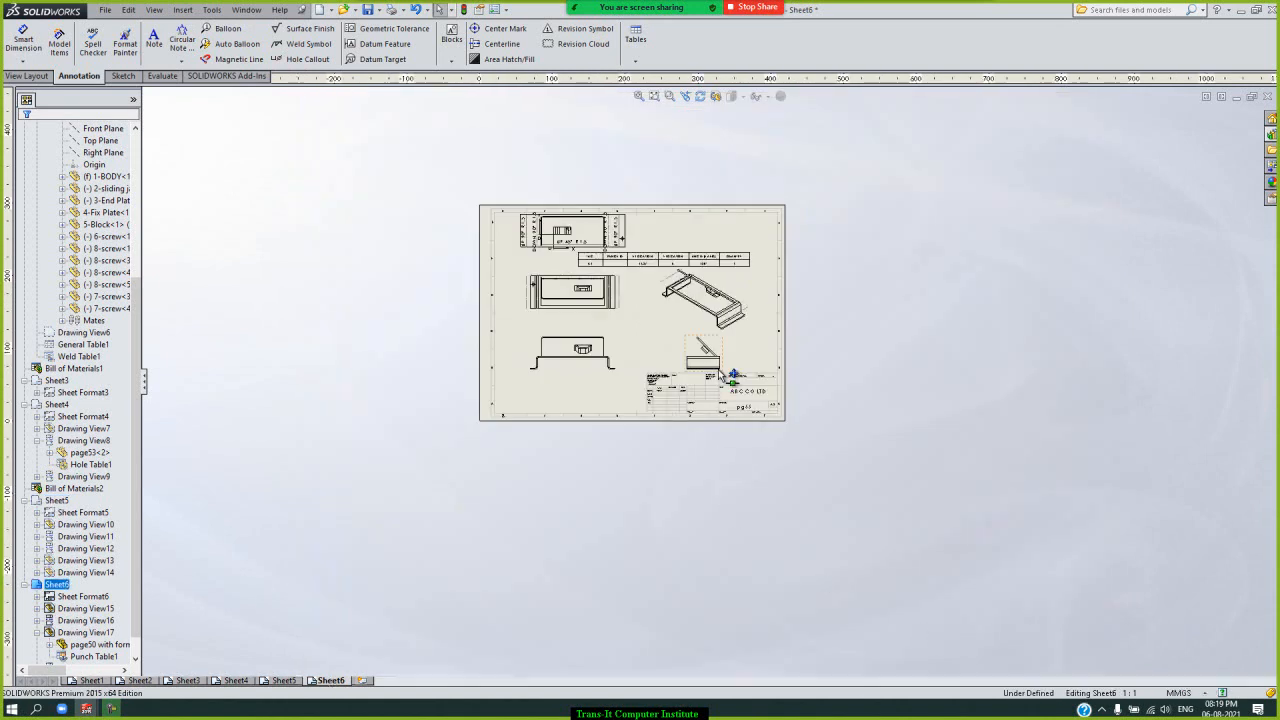
{"action": "scroll", "coordinate": [725, 395], "scroll_direction": "down", "scroll_amount": 3}
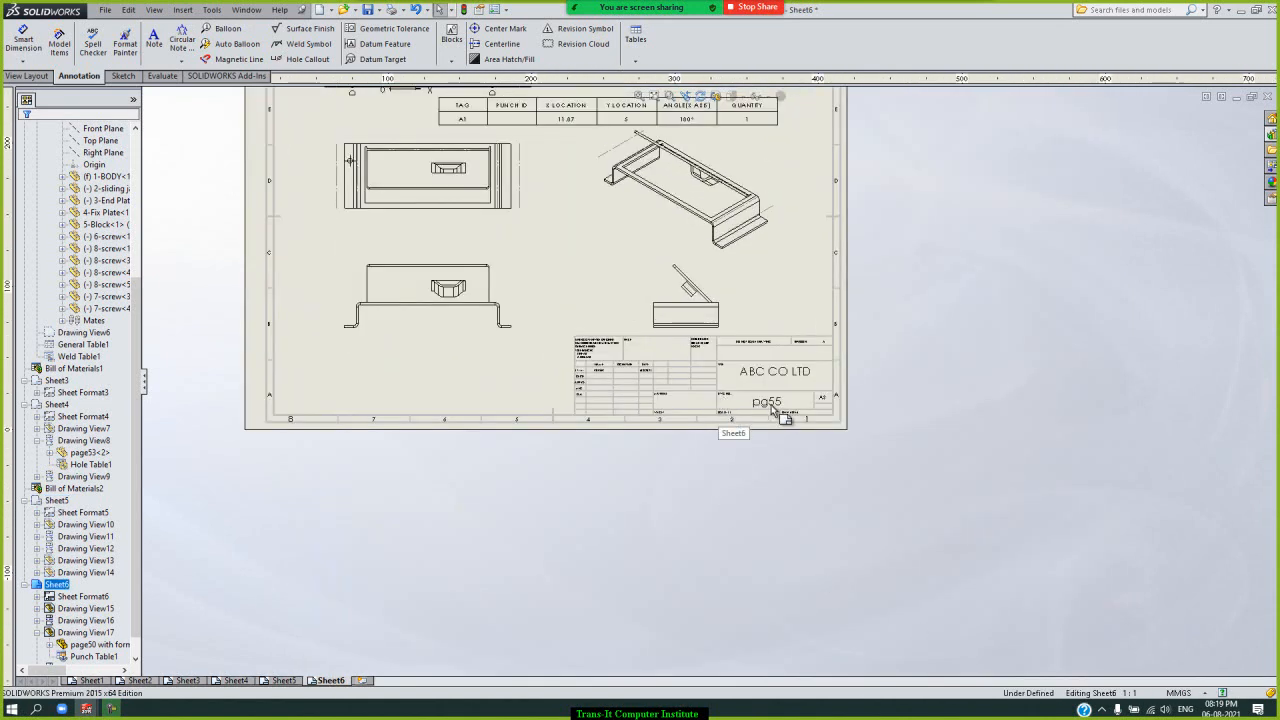
{"action": "scroll", "coordinate": [775, 413], "scroll_direction": "up", "scroll_amount": 1}
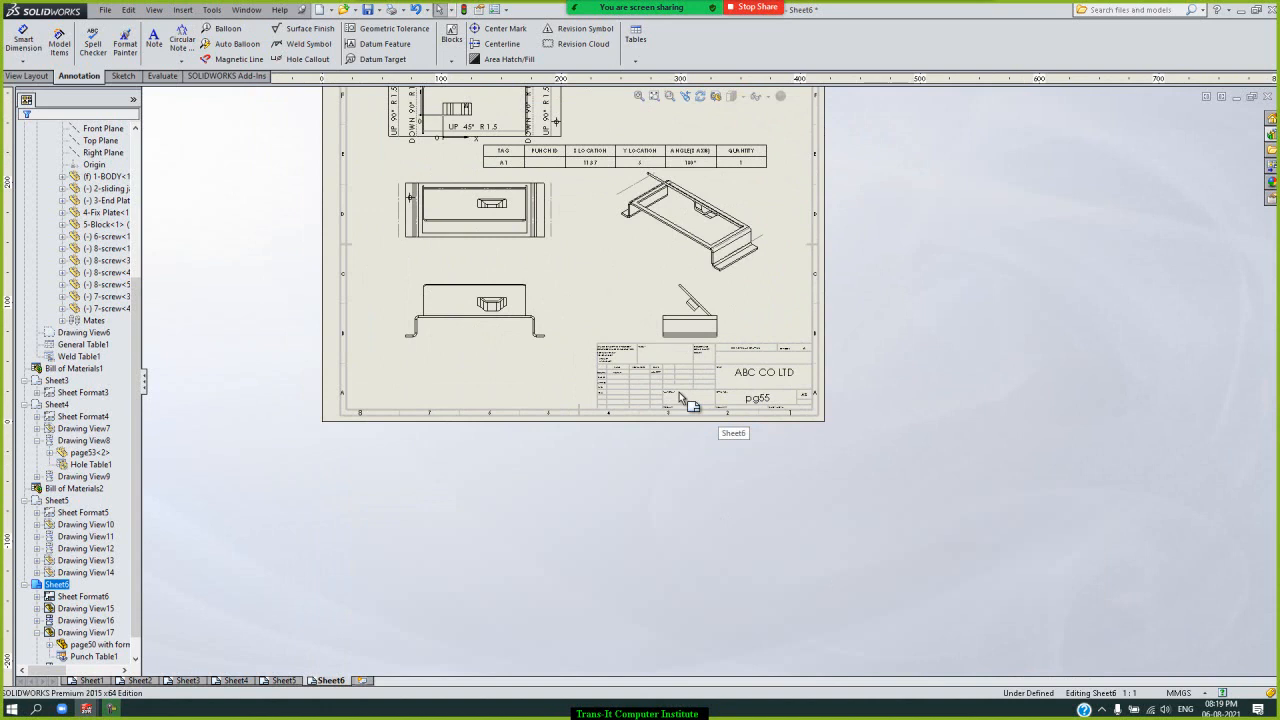
{"action": "scroll", "coordinate": [683, 400], "scroll_direction": "up", "scroll_amount": 1}
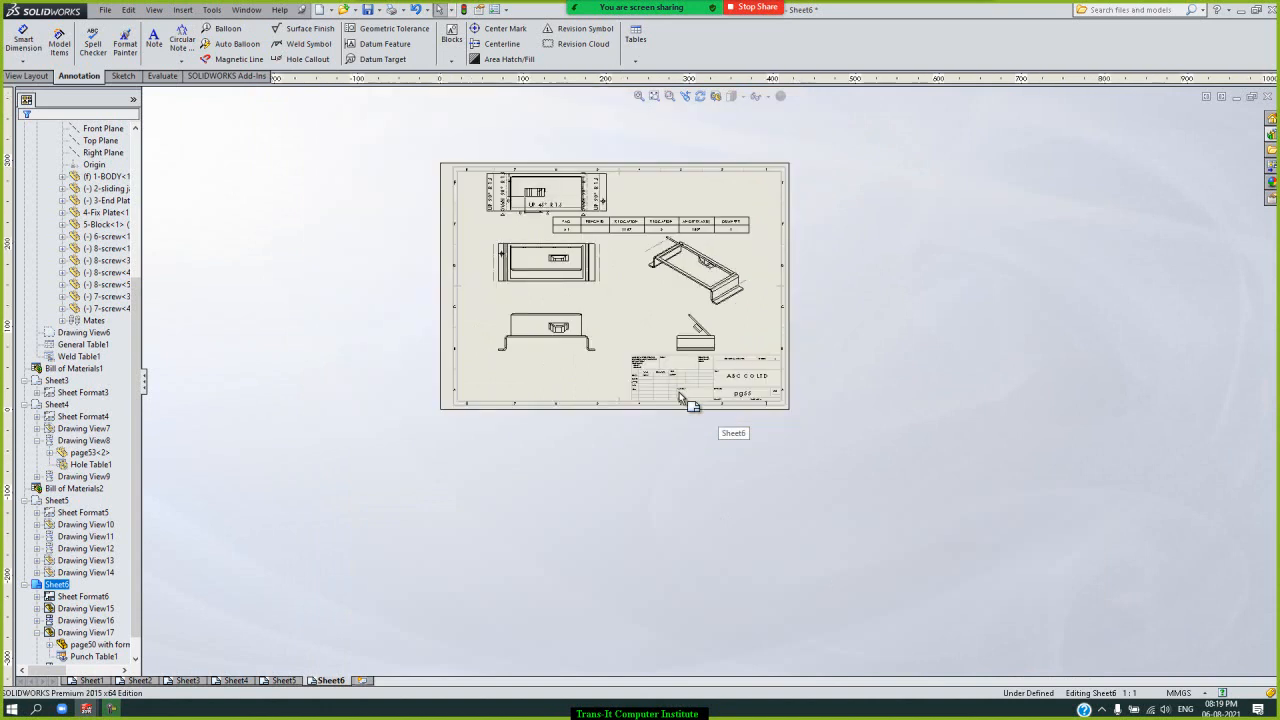
- Save the drawing as pg55 in the sheetmetaal folder without updating inactive sheets, and save all modified component documents with it
{"action": "left_click", "coordinate": [646, 100]}
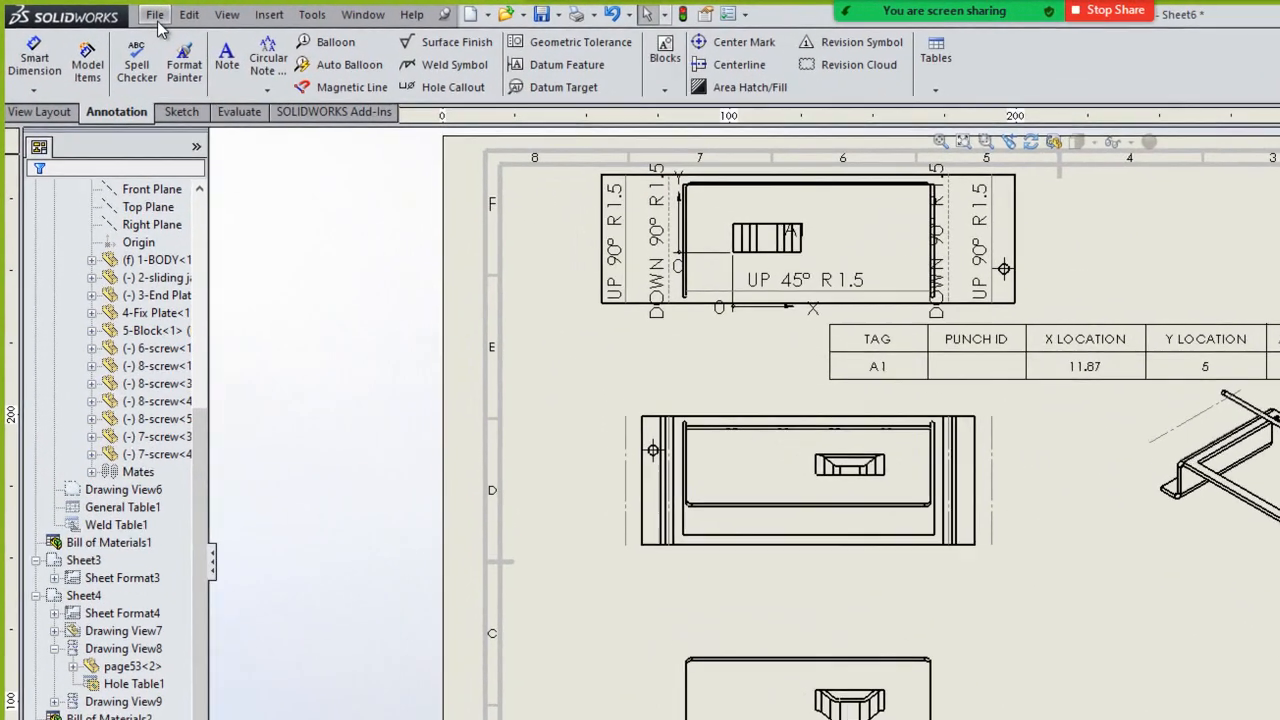
{"action": "left_click", "coordinate": [155, 16]}
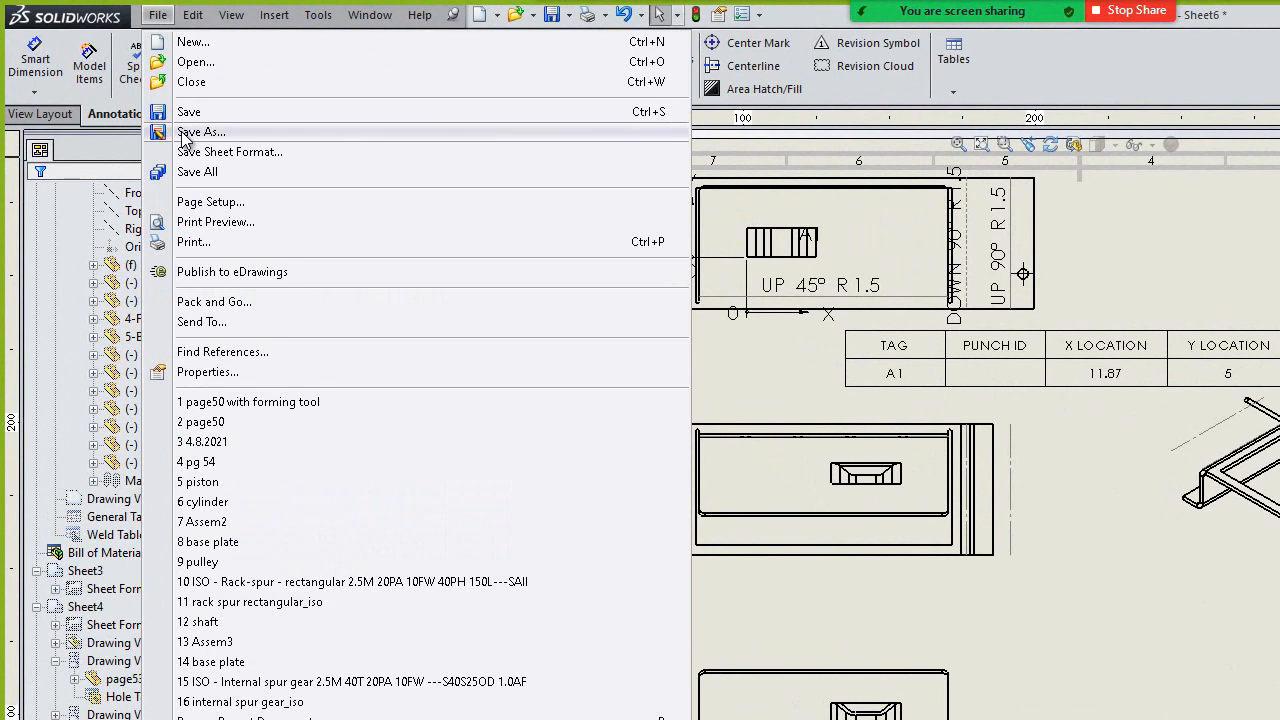
{"action": "left_click", "coordinate": [200, 132]}
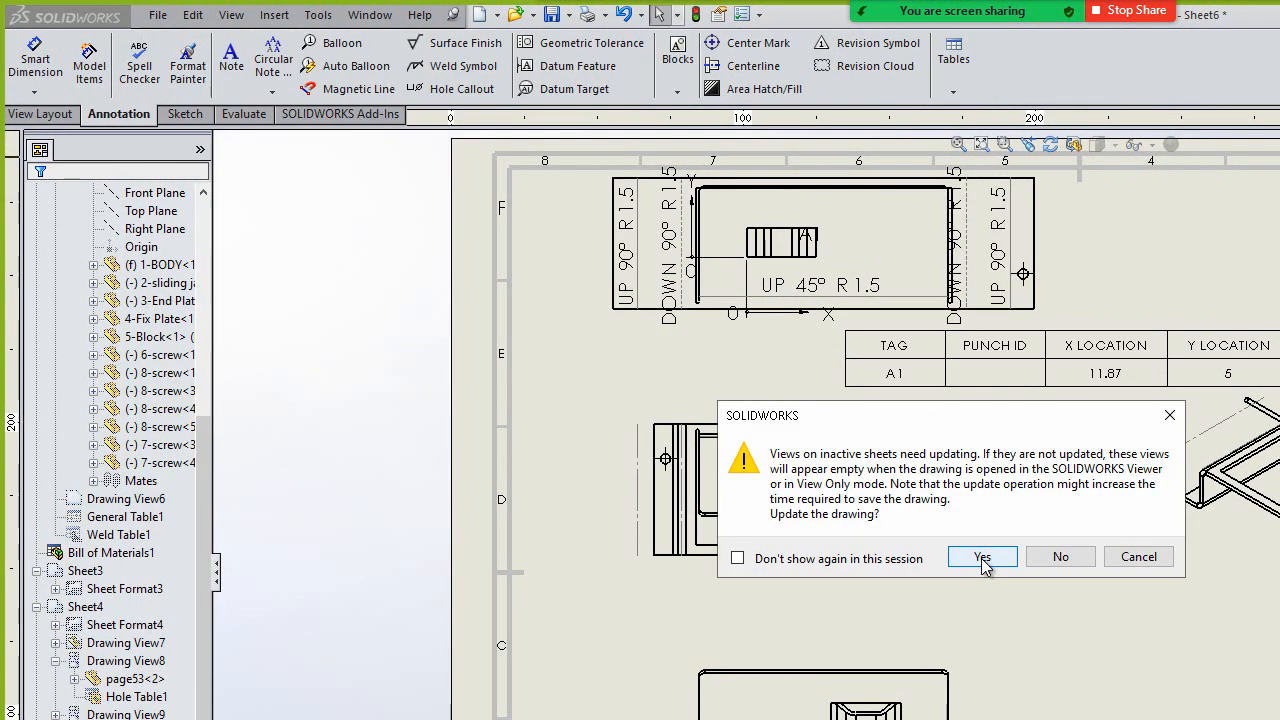
{"action": "left_click", "coordinate": [1058, 557]}
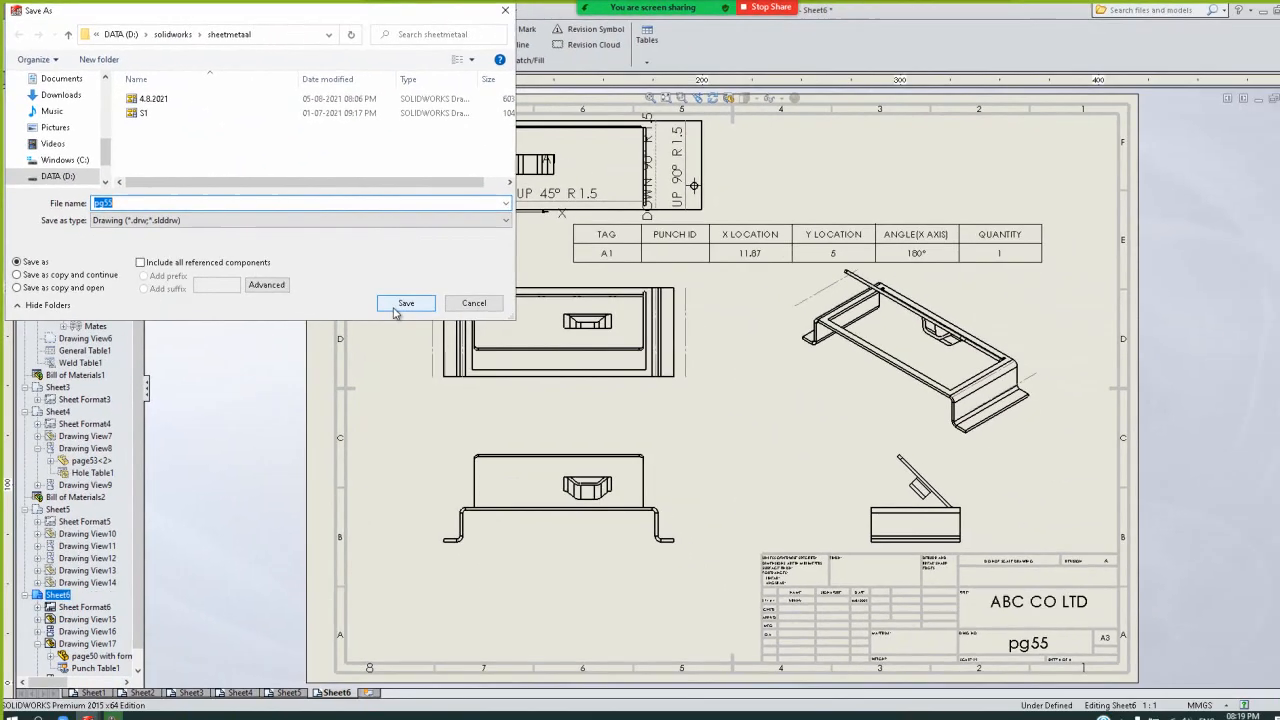
{"action": "left_click", "coordinate": [398, 309]}
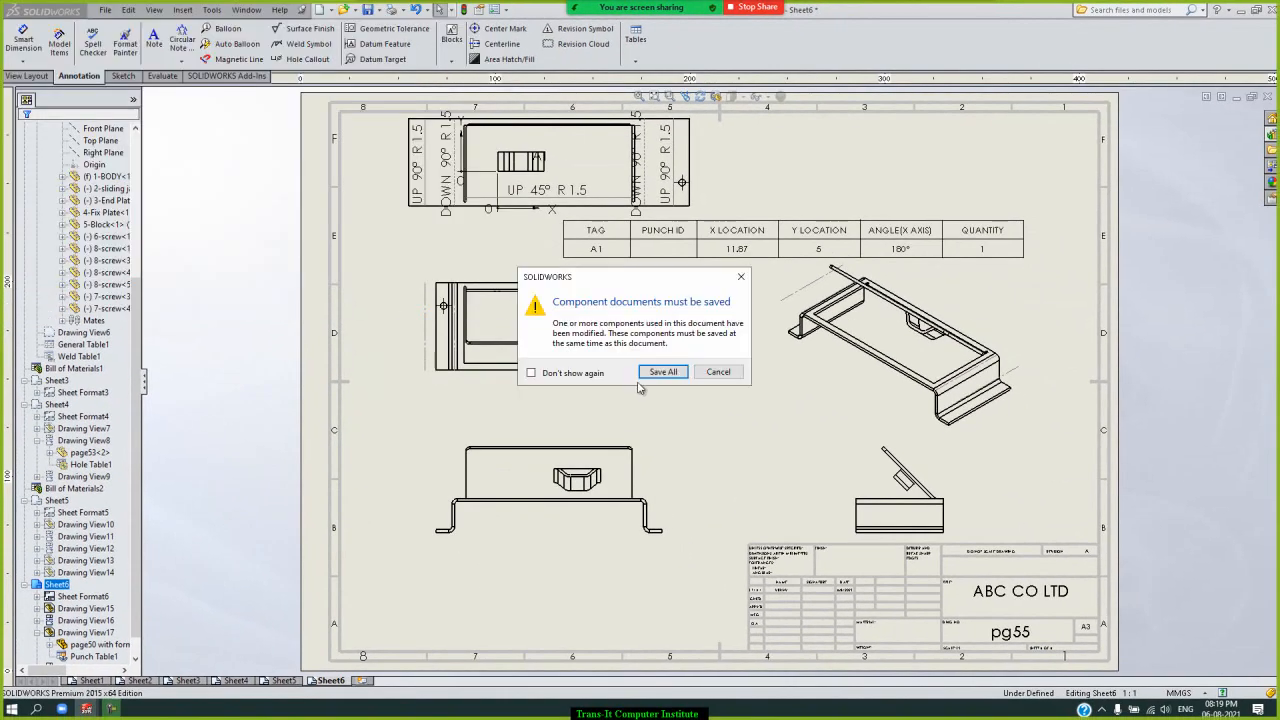
{"action": "left_click", "coordinate": [654, 375]}
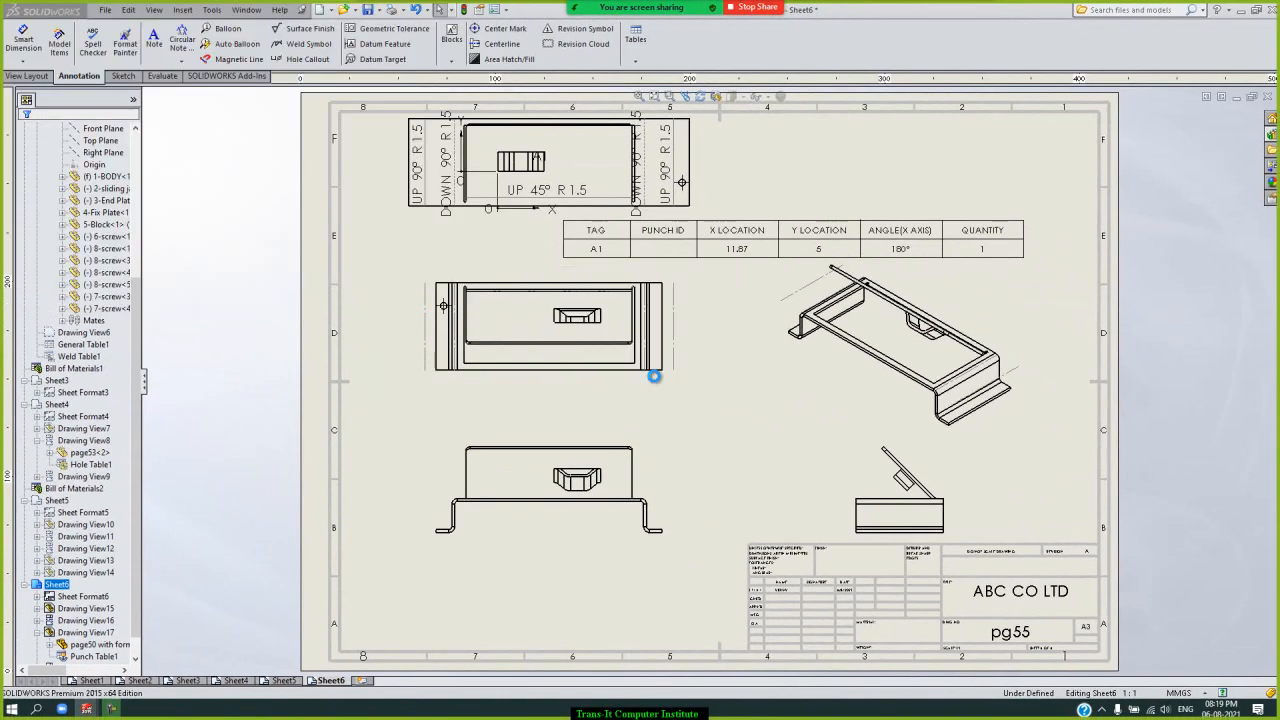
- Save the drawing in Dwg (*.dwg) format as pg55 in the sheetmetaal folder, updating the views on inactive sheets
{"action": "left_click", "coordinate": [106, 10]}
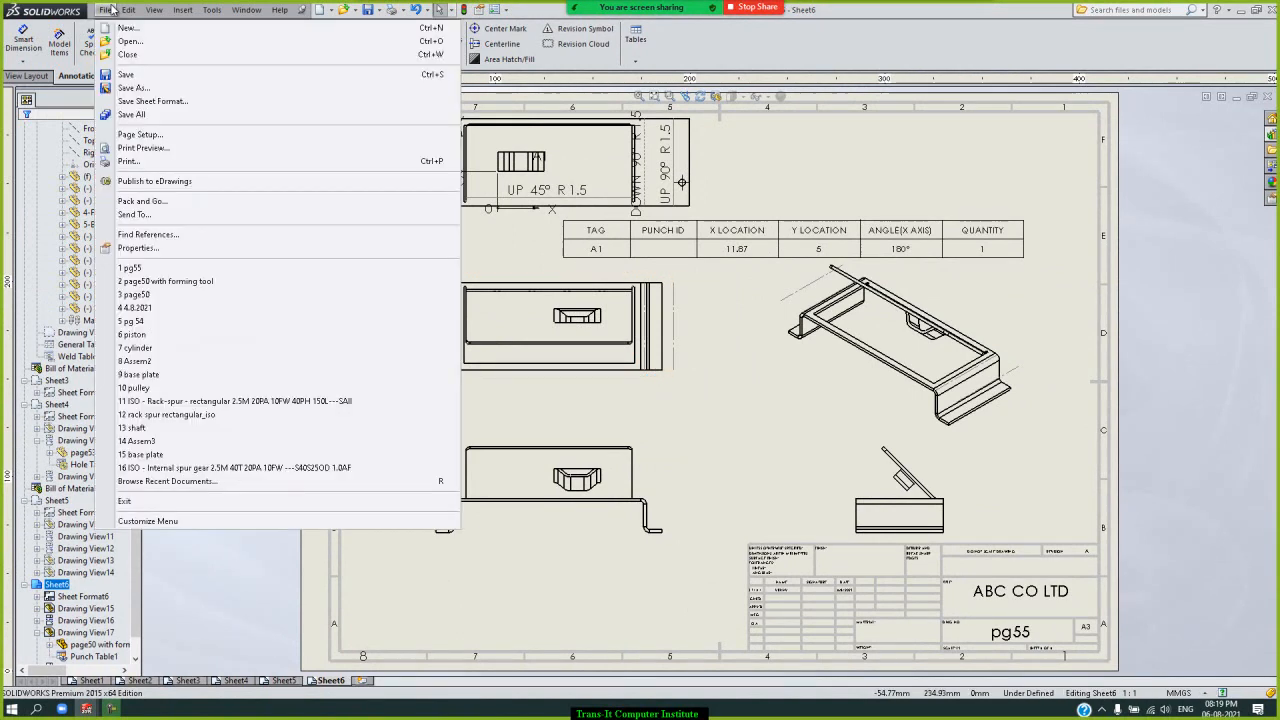
{"action": "left_click", "coordinate": [128, 87]}
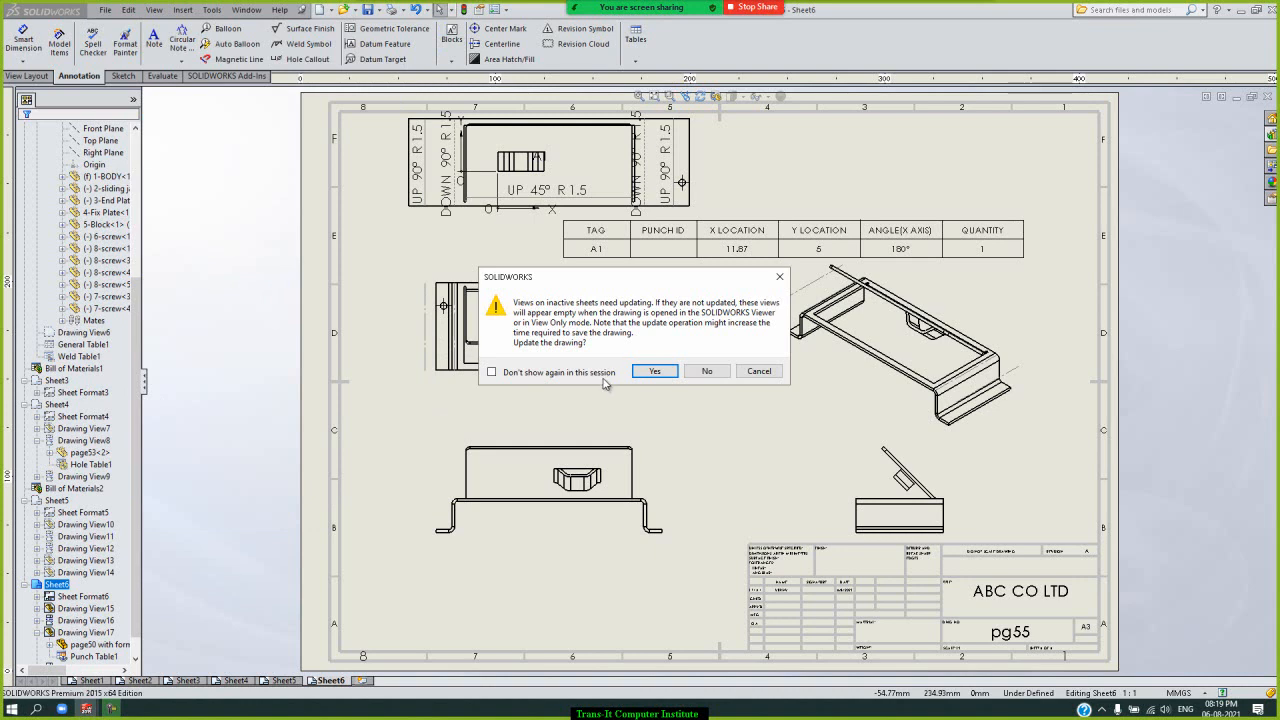
{"action": "left_click", "coordinate": [654, 371]}
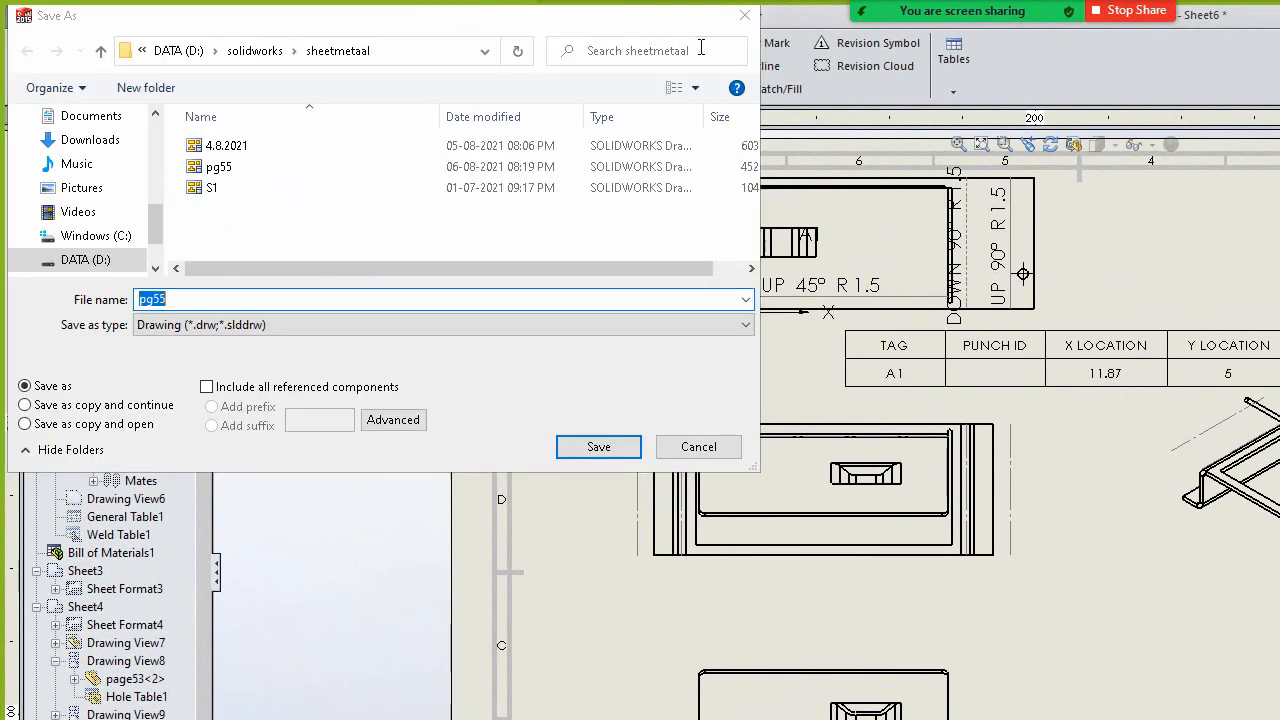
{"action": "left_click", "coordinate": [550, 322]}
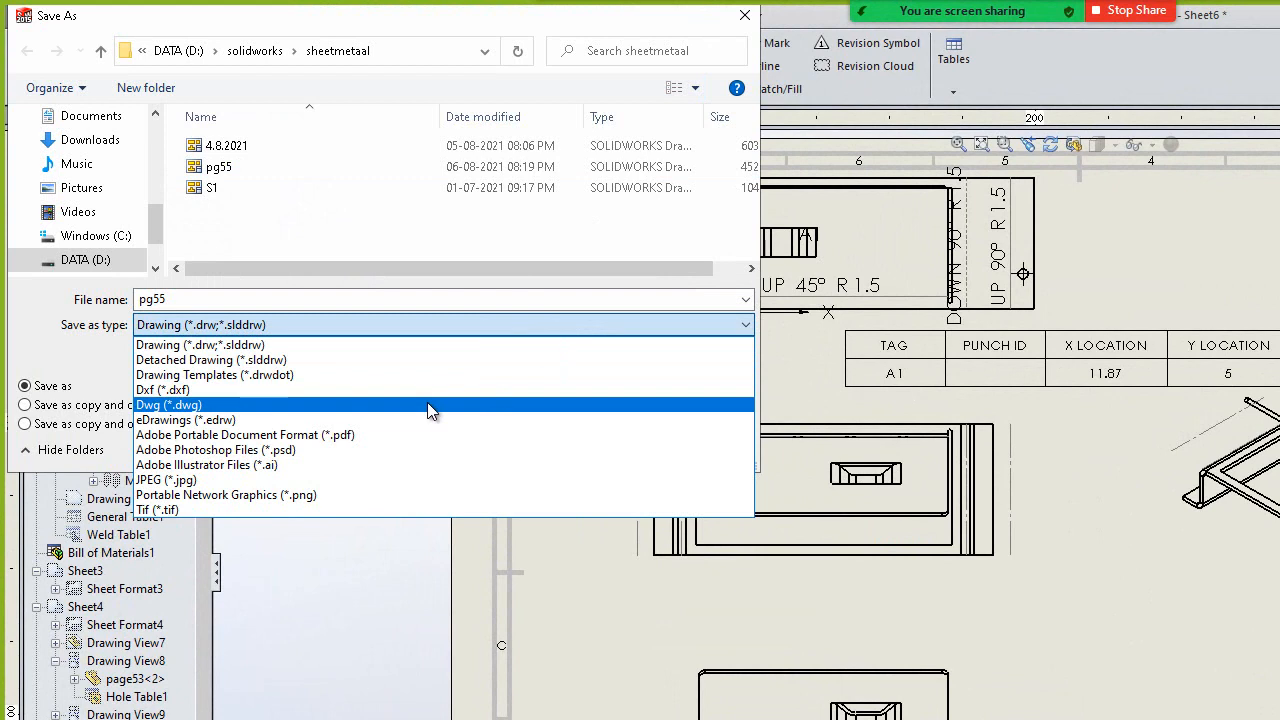
{"action": "left_click", "coordinate": [427, 404]}
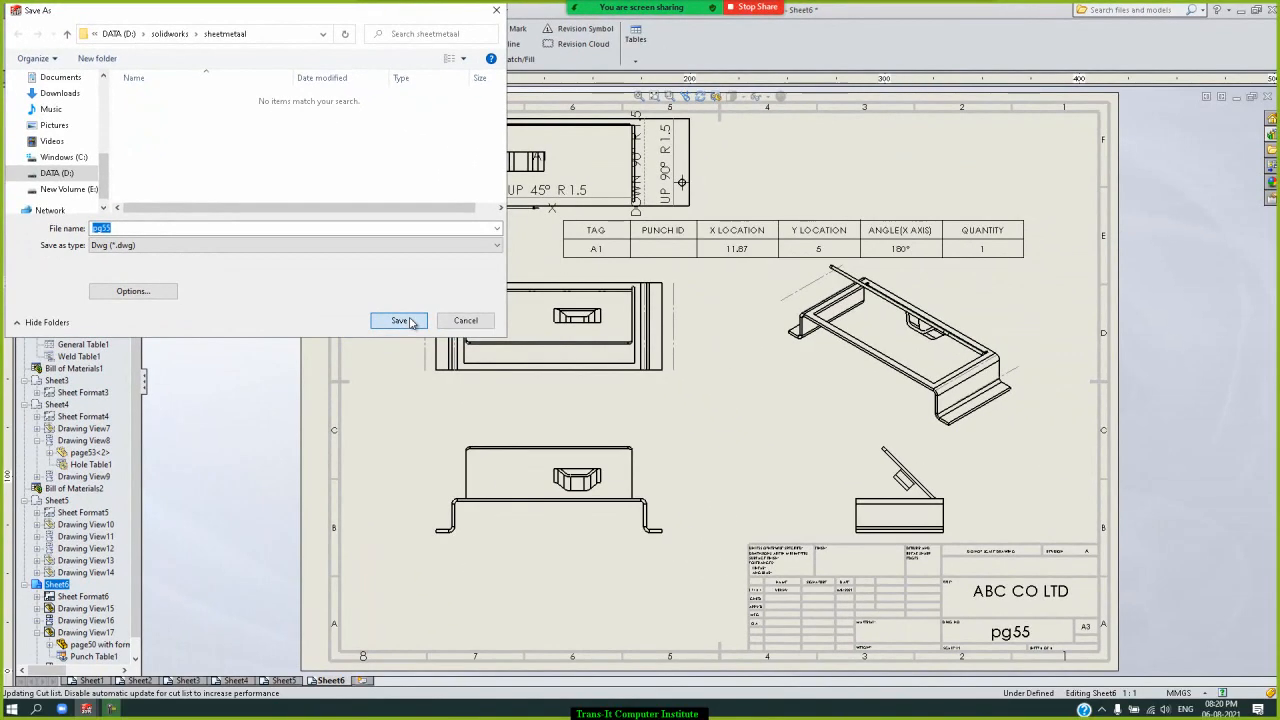
{"action": "left_click", "coordinate": [401, 320]}
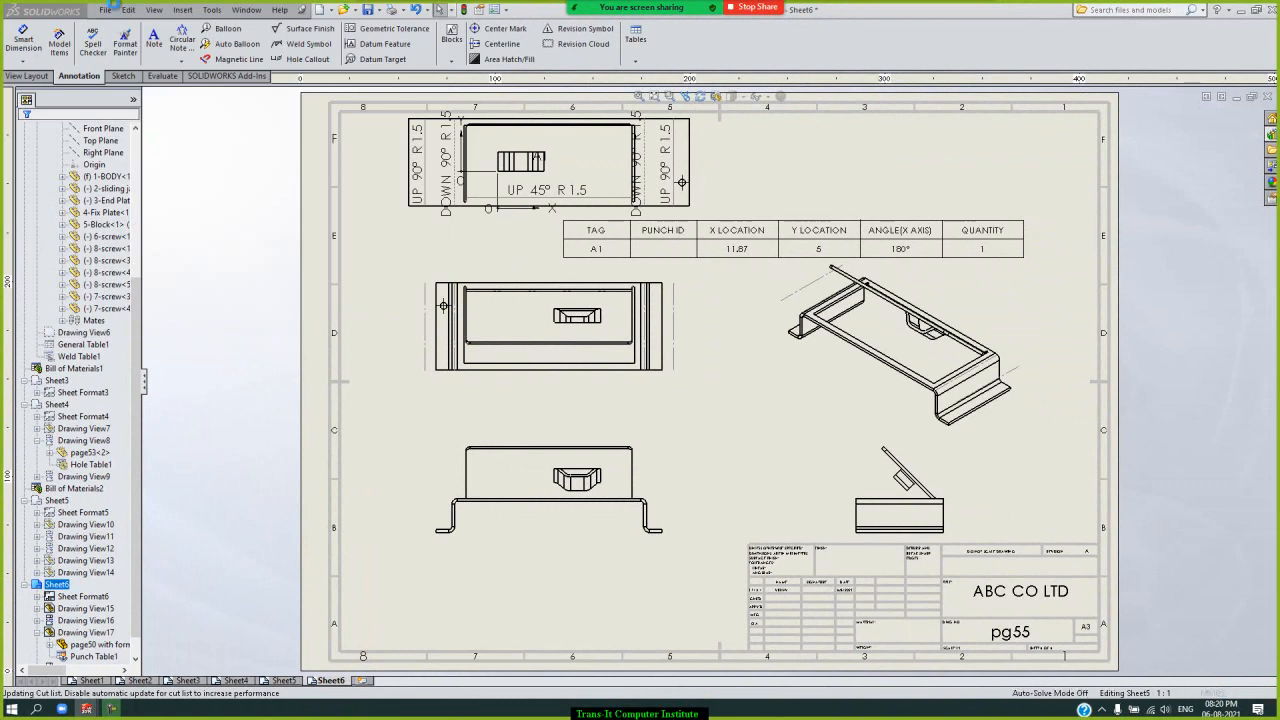
- Export all six sheets, Sheet1 to Sheet6, to a PDF file named pg55 in the sheetmetaal folder
{"action": "left_click", "coordinate": [105, 10]}
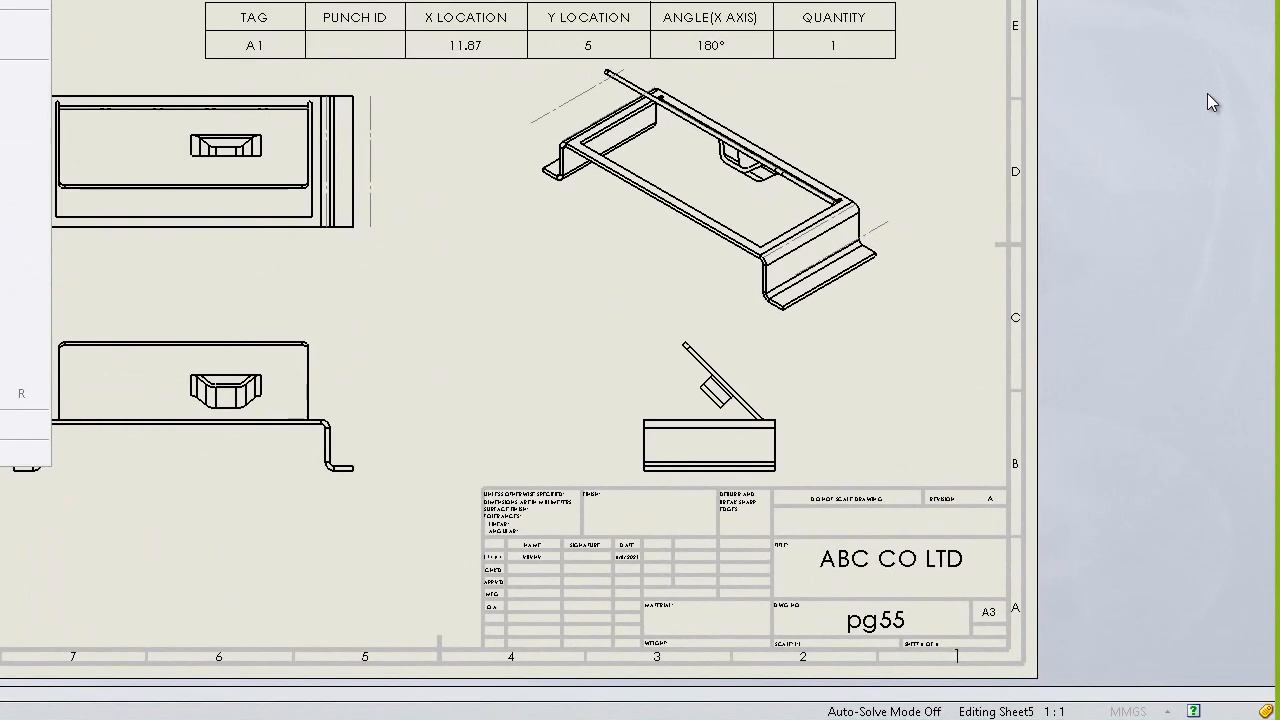
{"action": "left_click", "coordinate": [1226, 246]}
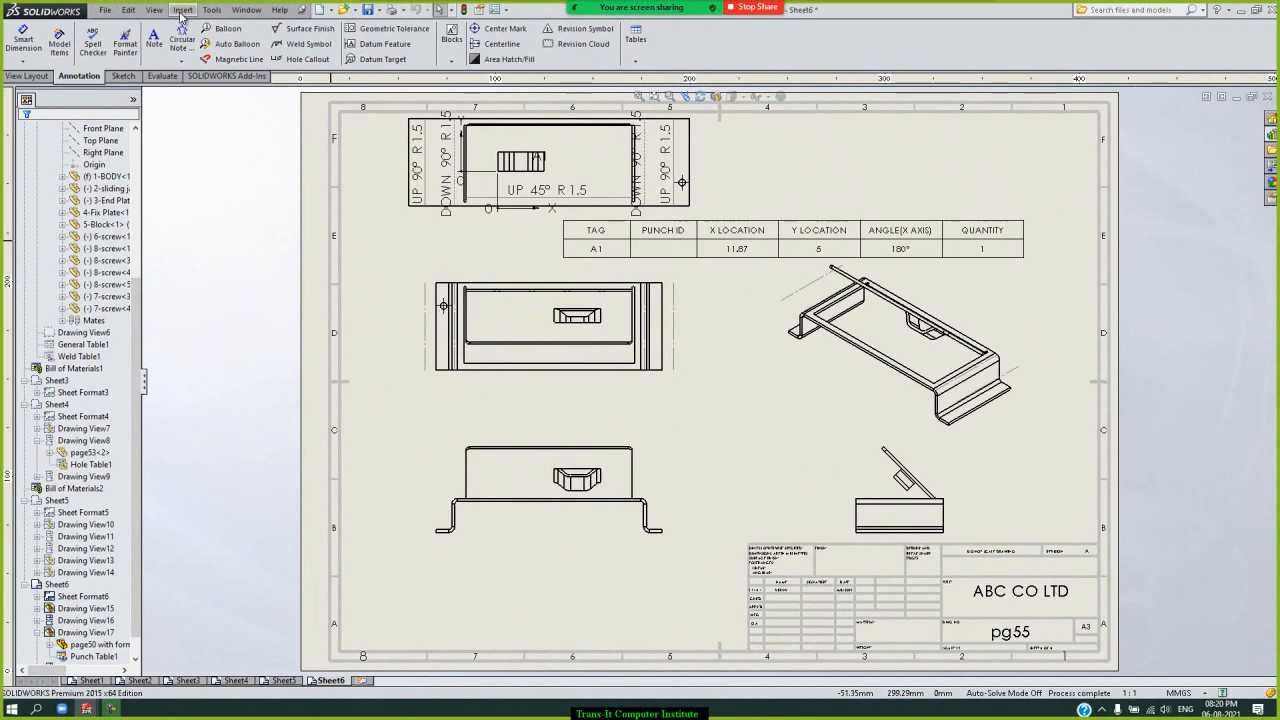
{"action": "left_click", "coordinate": [104, 10]}
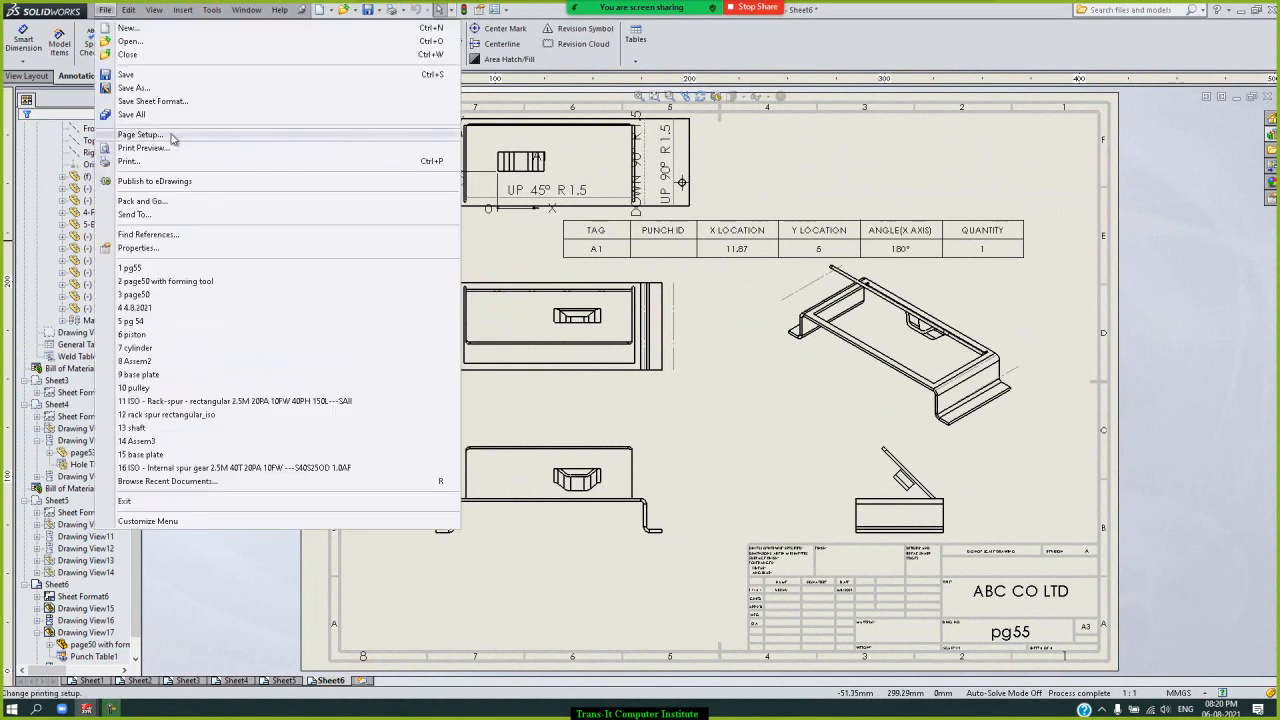
{"action": "left_click", "coordinate": [160, 87]}
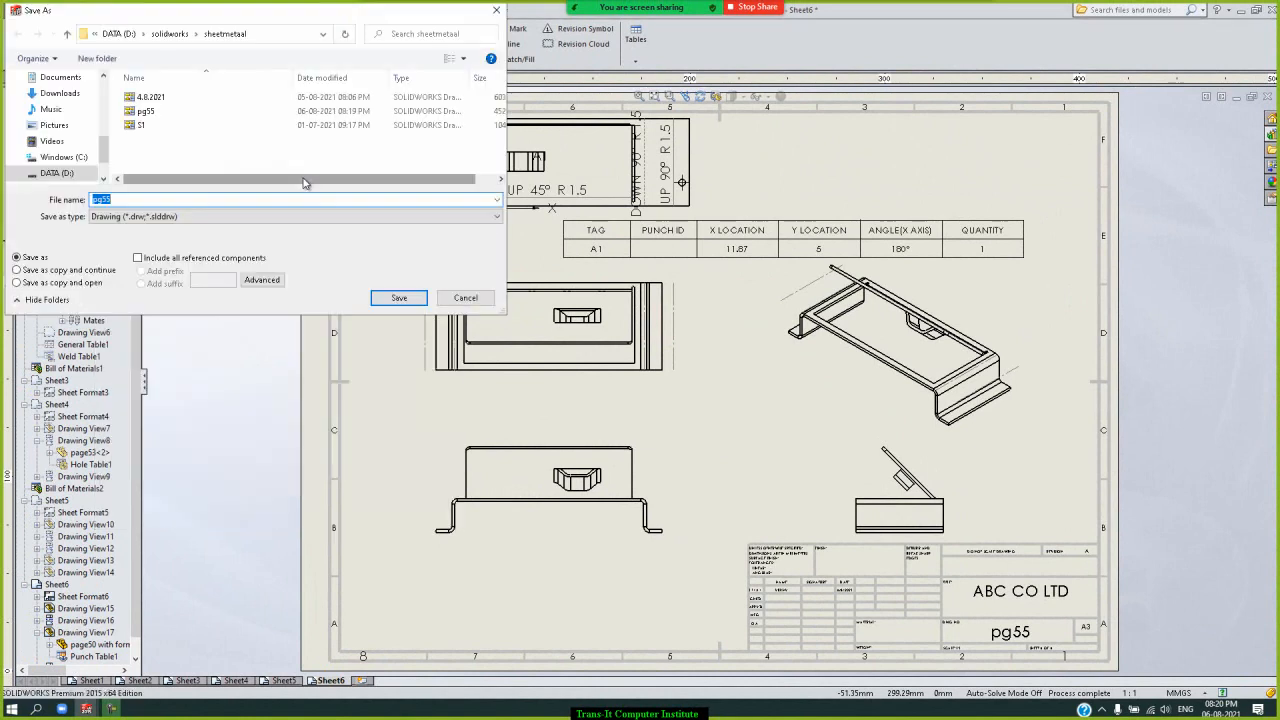
{"action": "left_click", "coordinate": [282, 217]}
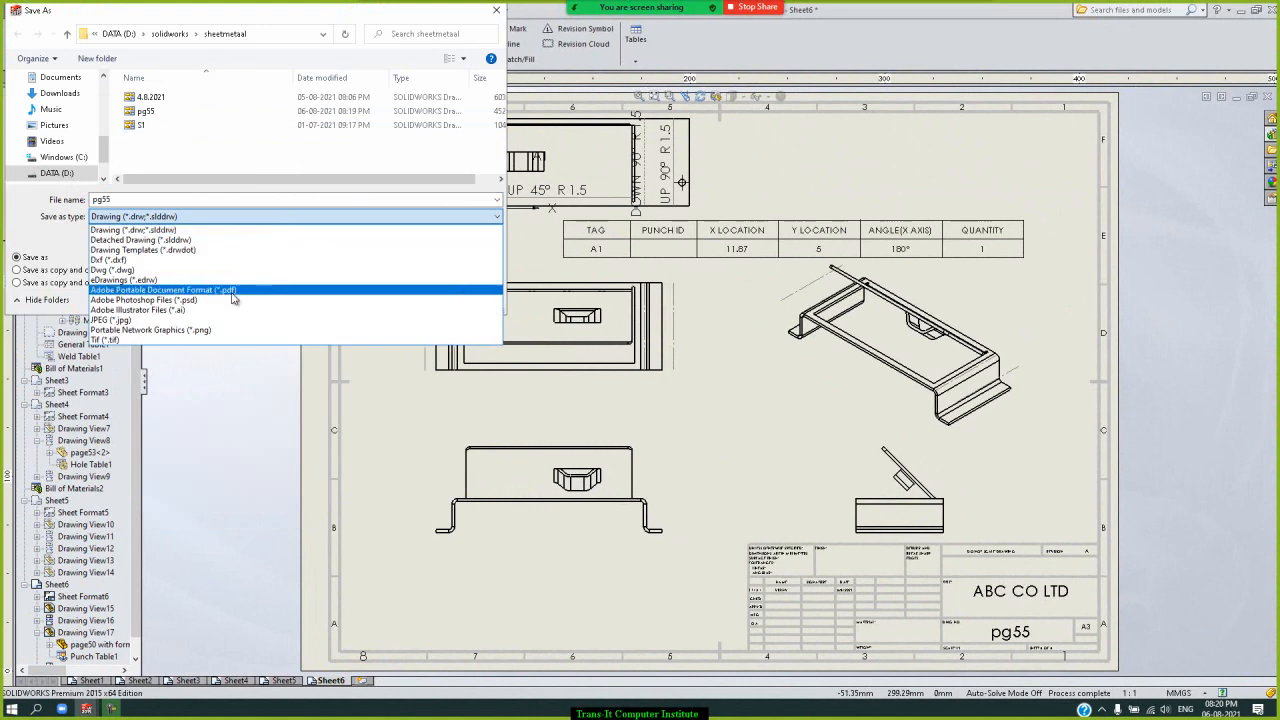
{"action": "left_click", "coordinate": [231, 298]}
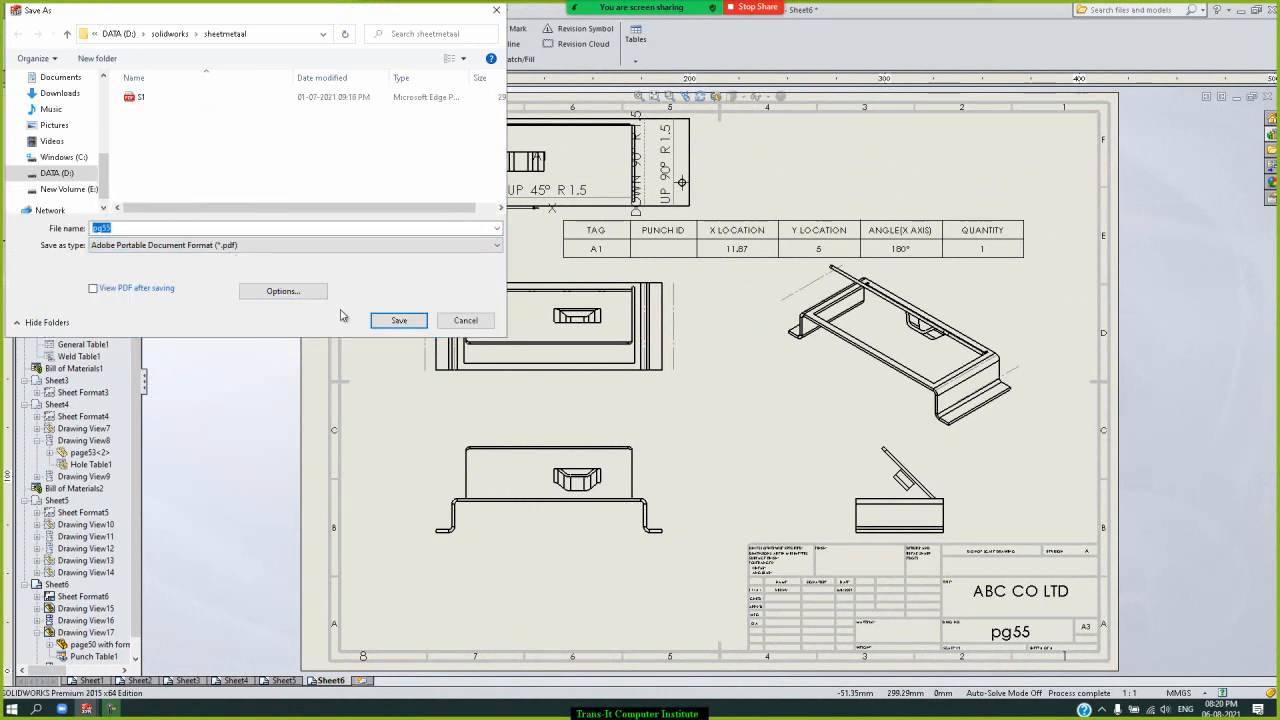
{"action": "left_click", "coordinate": [399, 320]}
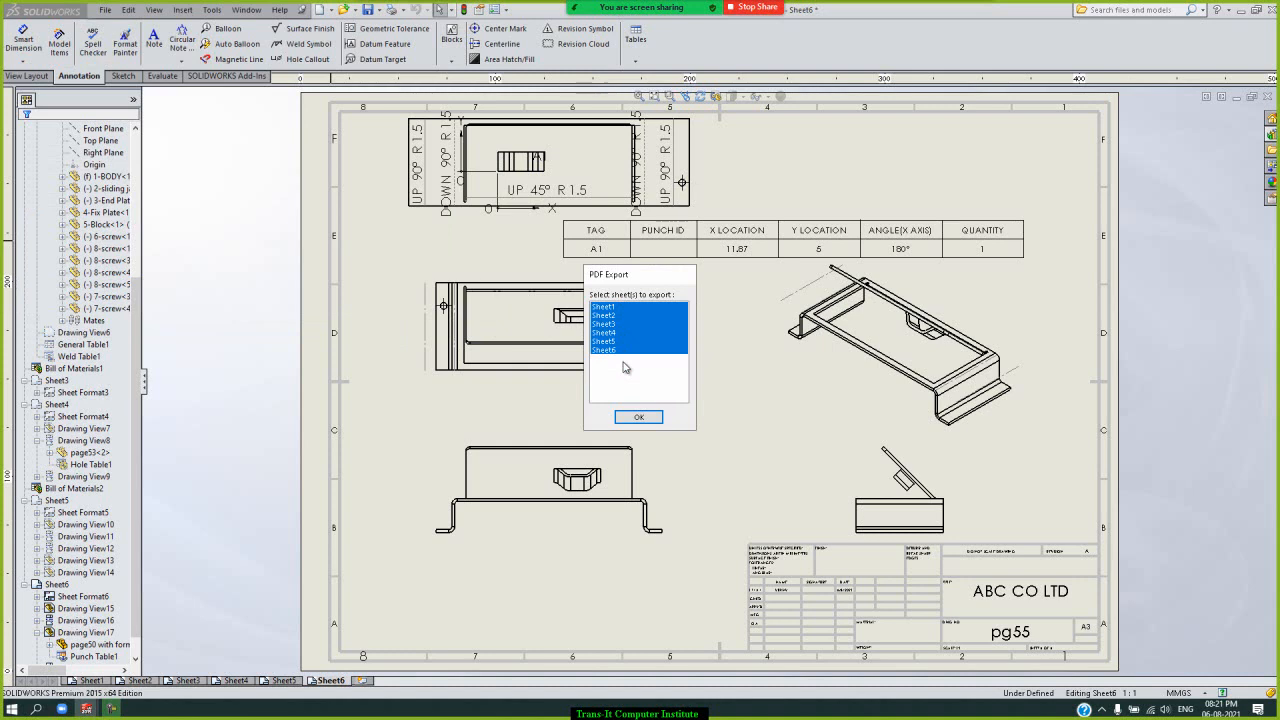
{"action": "left_click", "coordinate": [638, 416]}
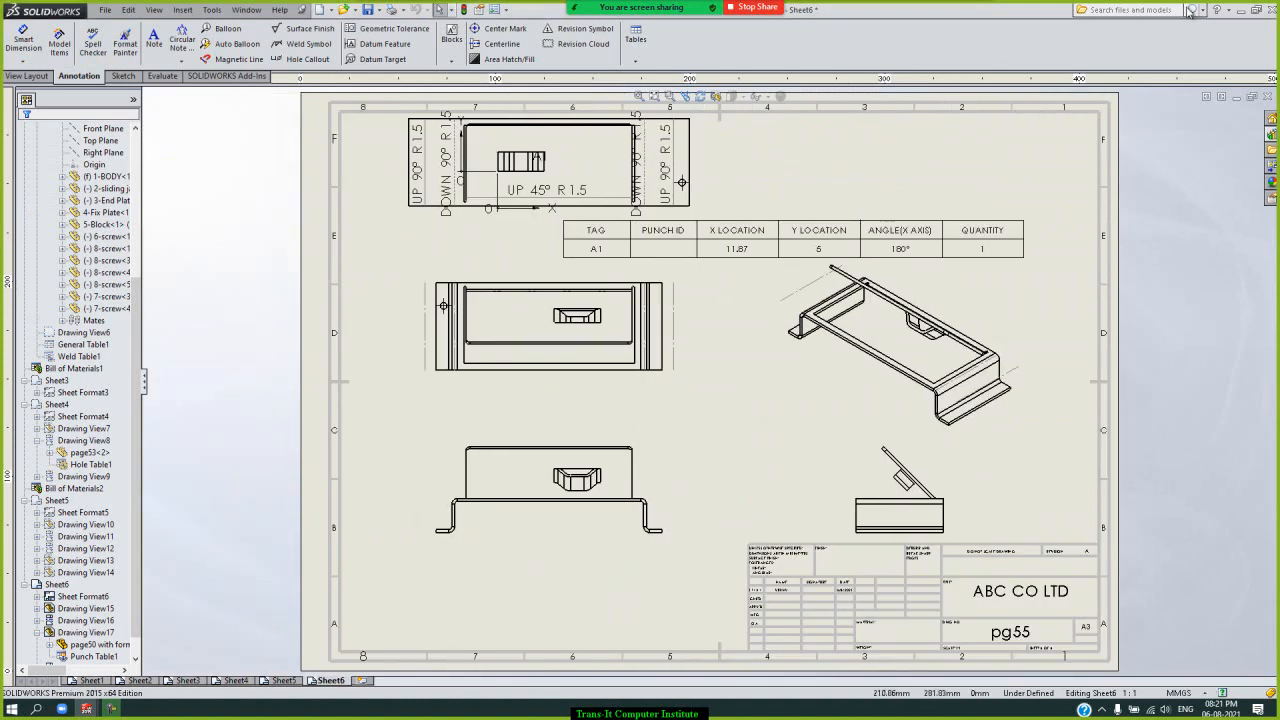
- Minimize the drawing's application window and dismiss the Microsoft Word default-program dialogs on the desktop
{"action": "left_click", "coordinate": [1241, 12]}
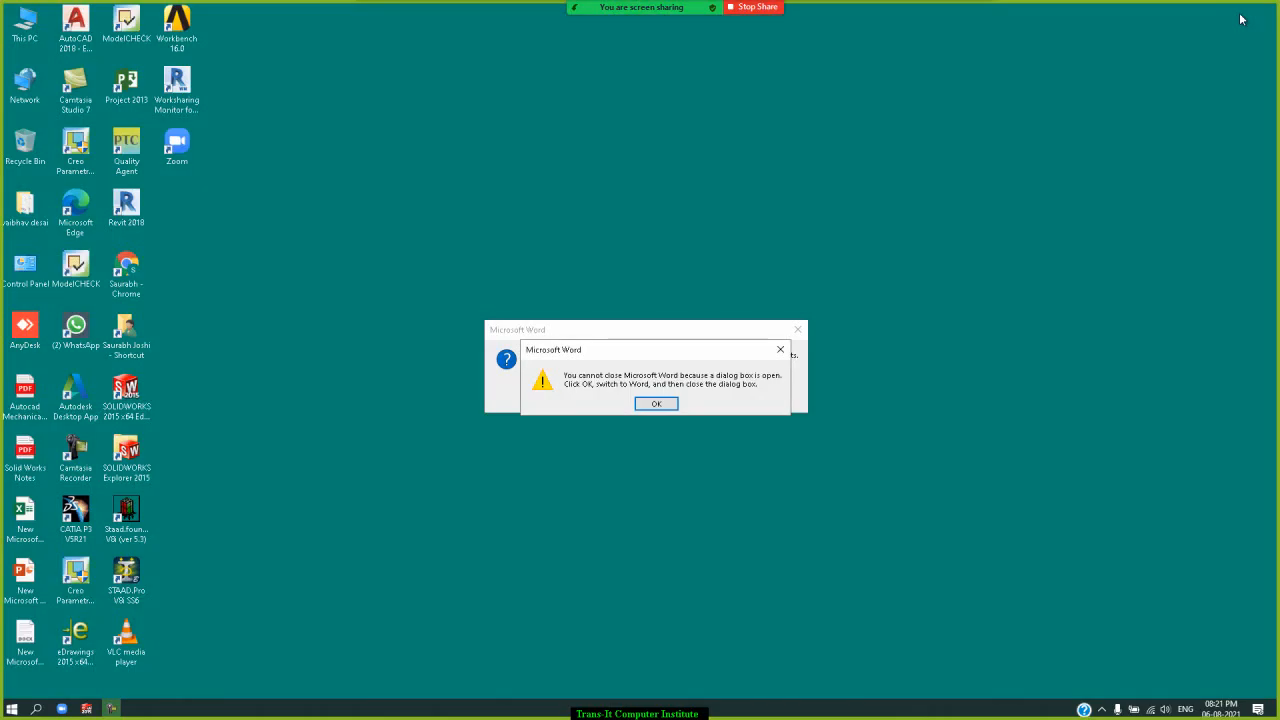
{"action": "left_click", "coordinate": [652, 403]}
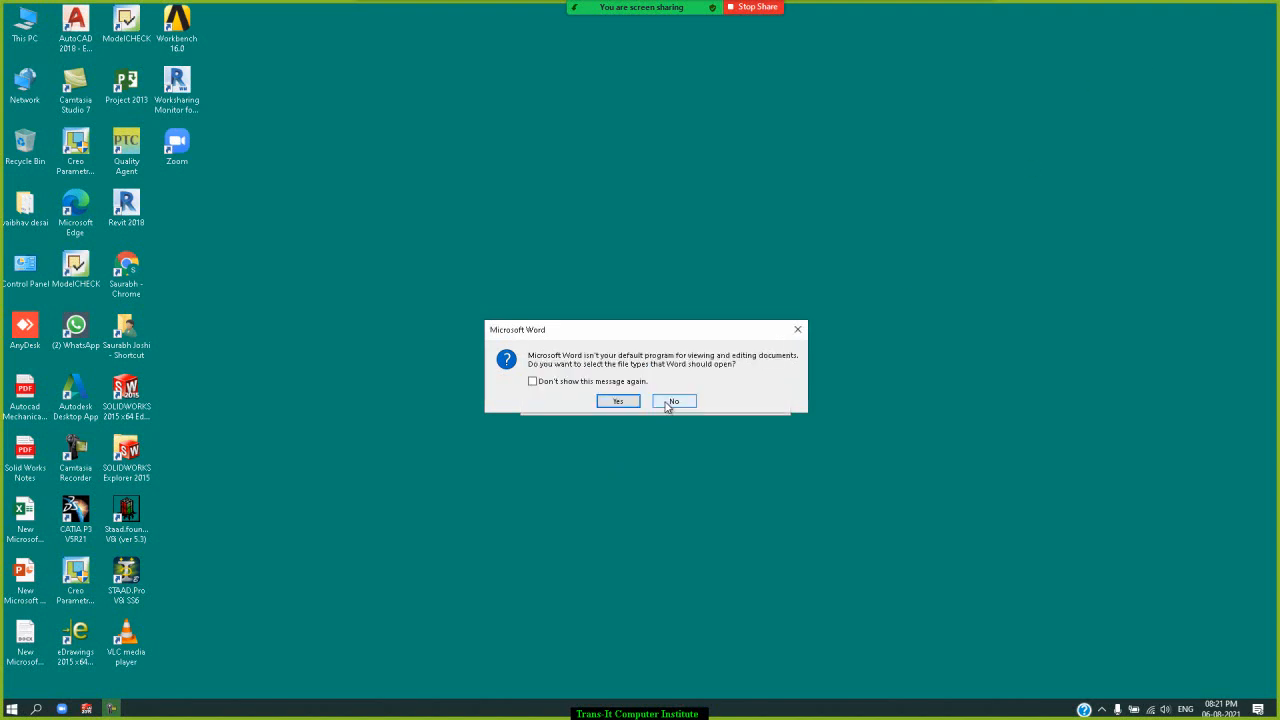
{"action": "left_click", "coordinate": [618, 401]}
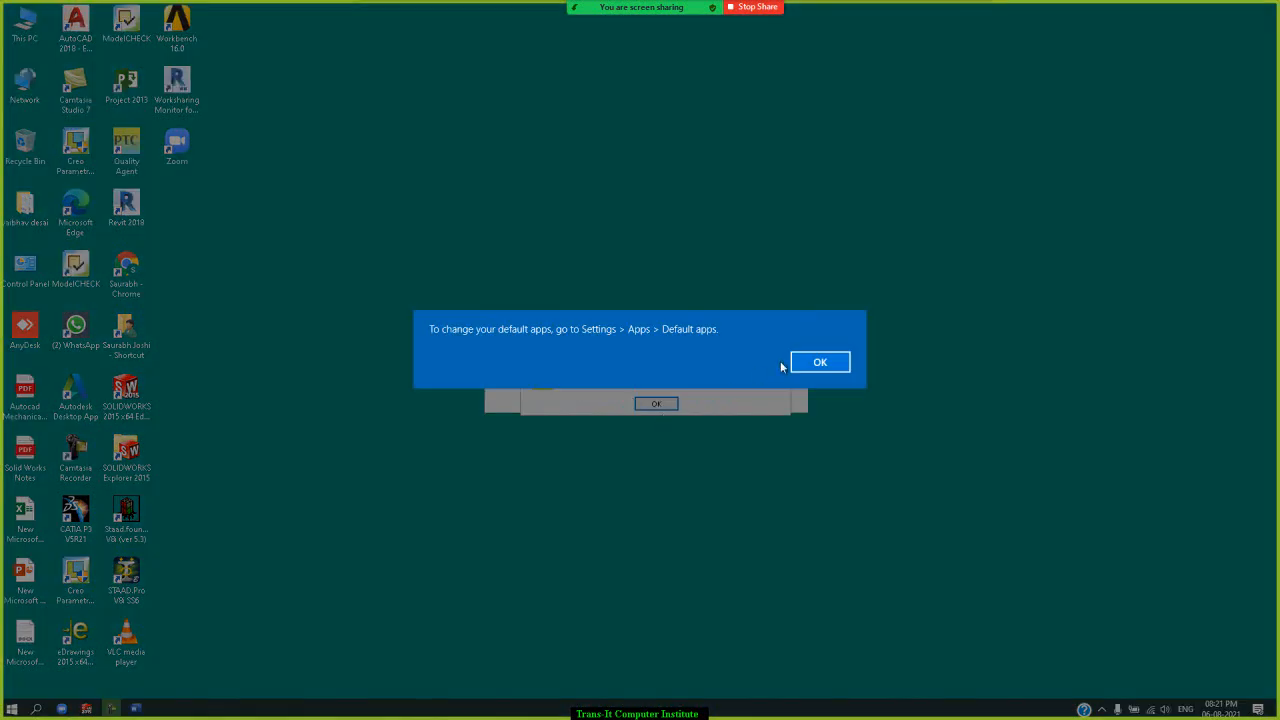
{"action": "left_click", "coordinate": [819, 362]}
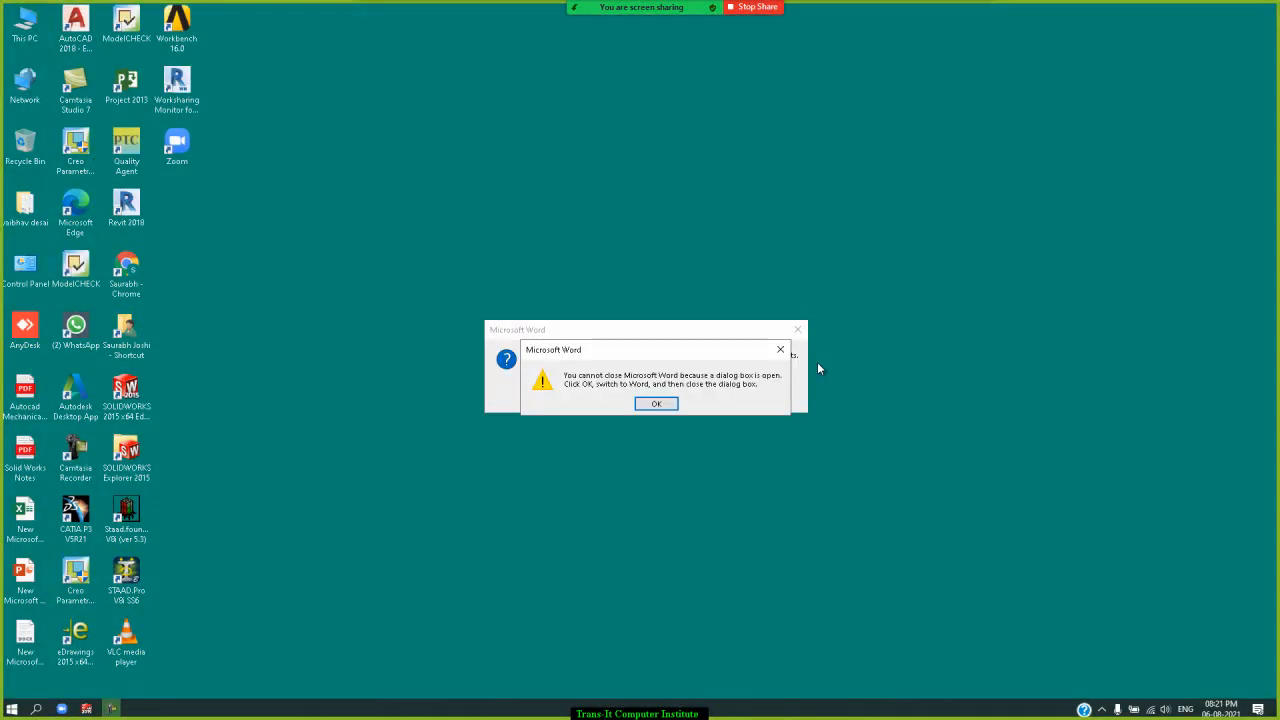
{"action": "left_click", "coordinate": [667, 409]}
{"action": "left_click", "coordinate": [677, 405]}
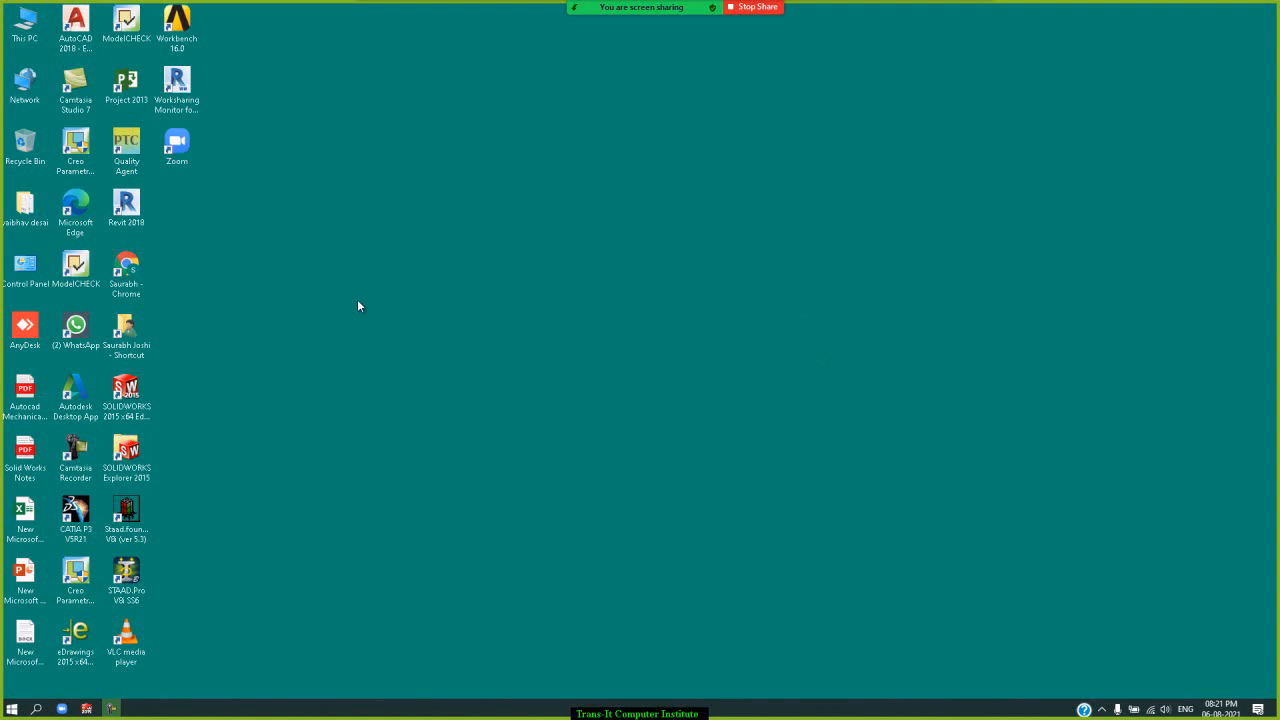
- Switch to File Explorer and open the solidworks\sheetmetaal folder on drive D
{"action": "key", "text": "super+e"}
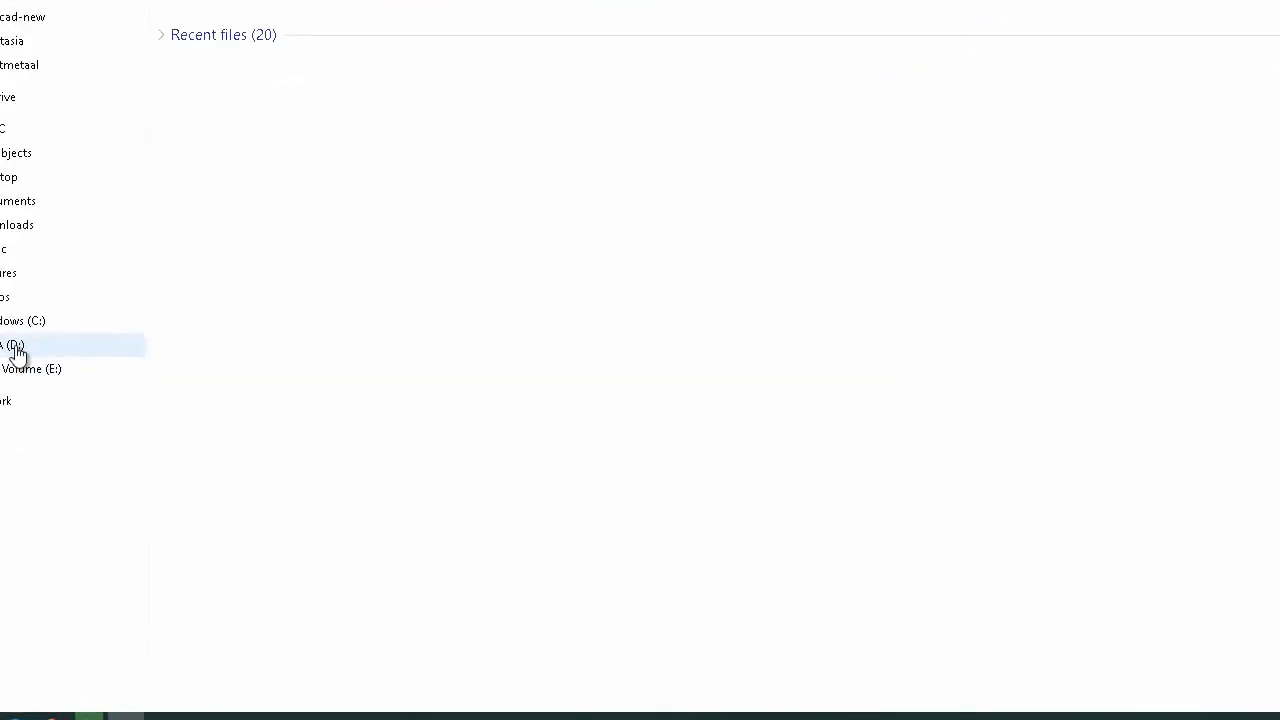
{"action": "left_click", "coordinate": [15, 347]}
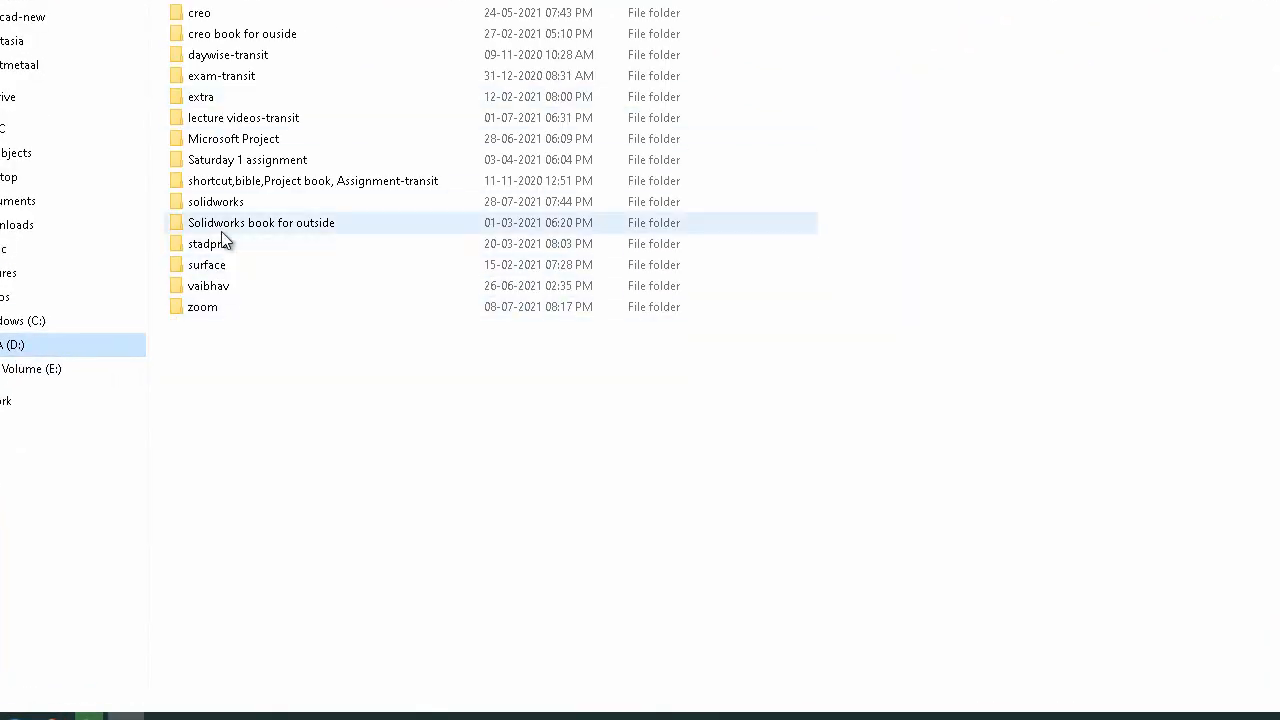
{"action": "double_click", "coordinate": [218, 201]}
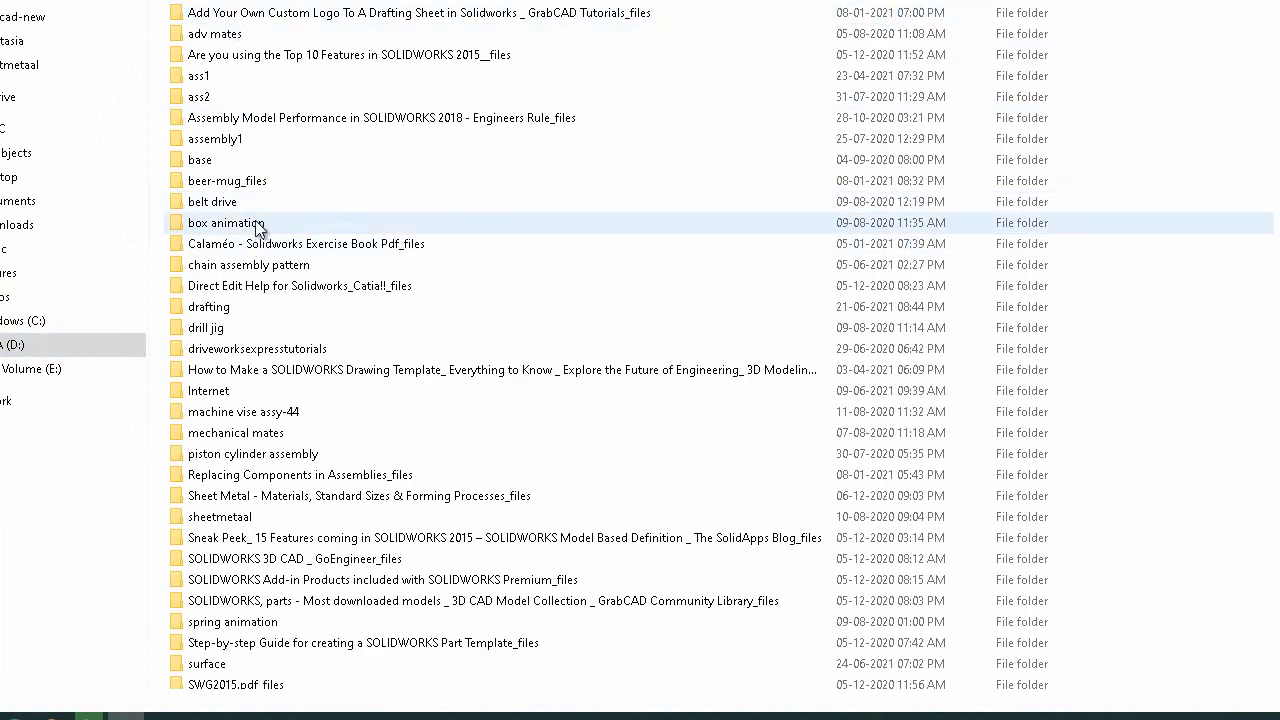
{"action": "scroll", "coordinate": [268, 290], "scroll_direction": "down", "scroll_amount": 2}
{"action": "scroll", "coordinate": [270, 297], "scroll_direction": "down", "scroll_amount": 1}
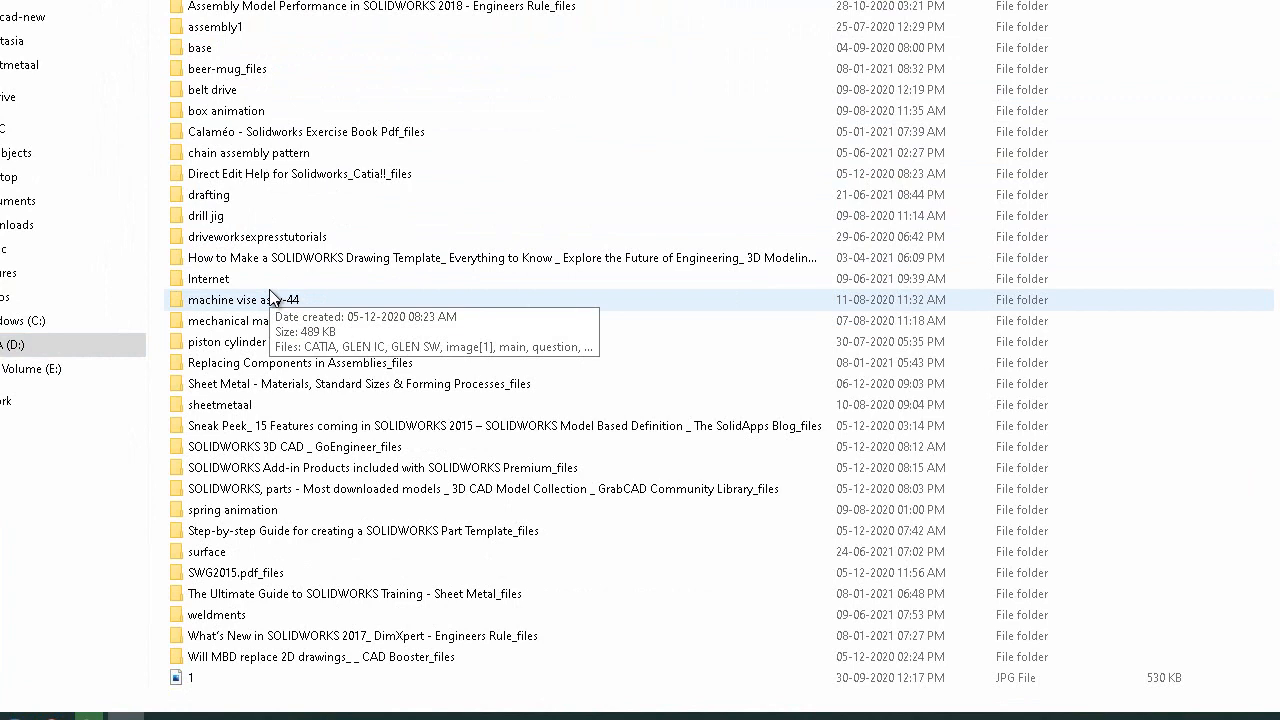
{"action": "double_click", "coordinate": [243, 405]}
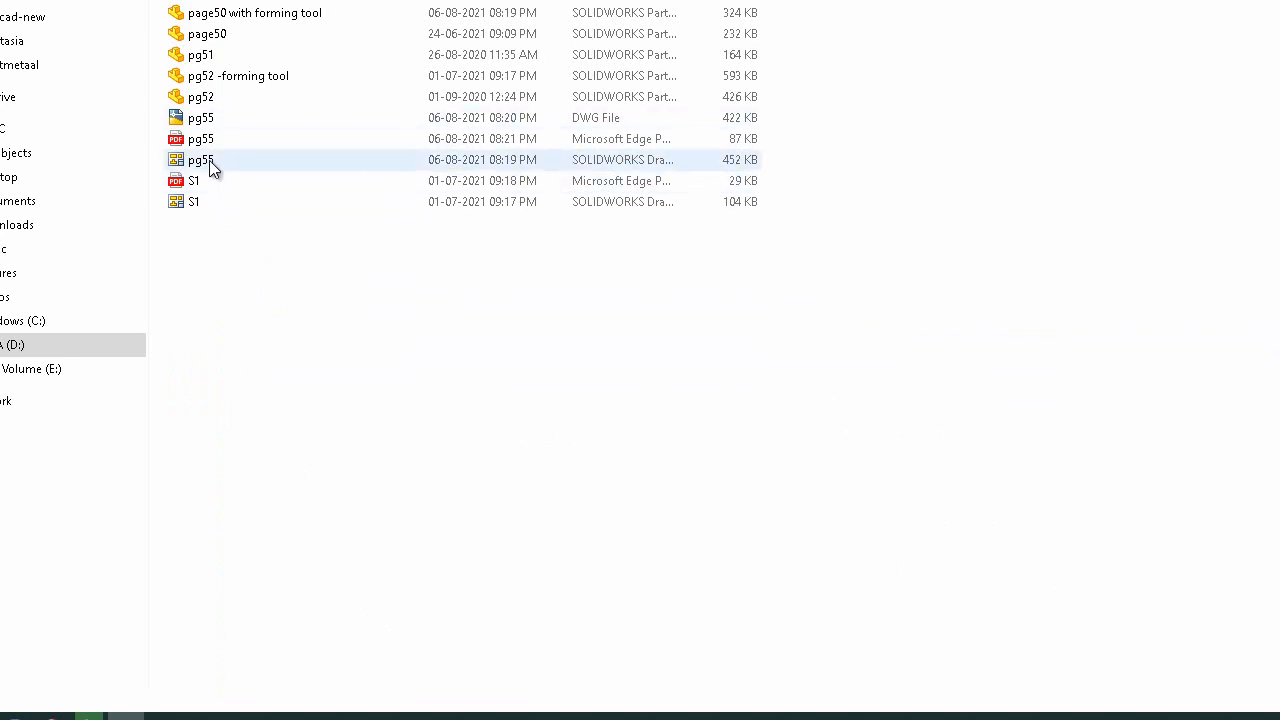
- Open the exported pg55 PDF, review its sheets including the revisions table and title block, and close it
{"action": "left_click", "coordinate": [209, 141]}
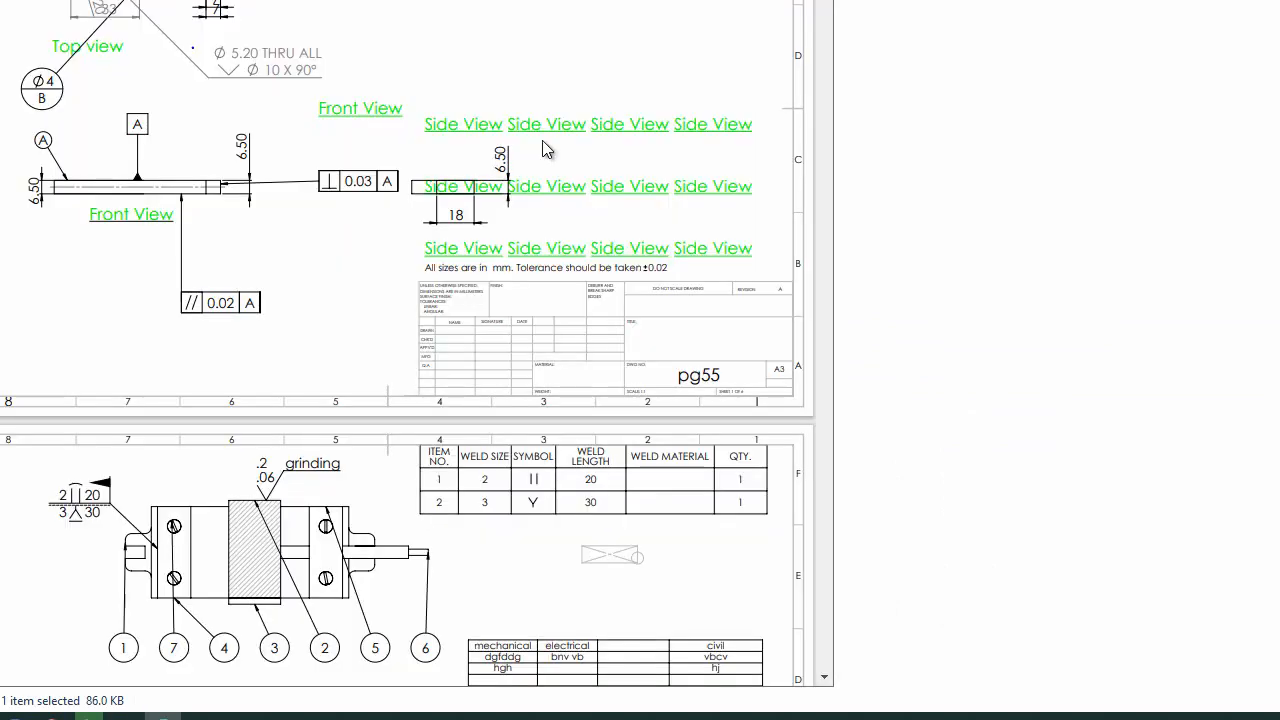
{"action": "mouse_move", "coordinate": [606, 116]}
{"action": "left_mouse_down"}
{"action": "mouse_move", "coordinate": [612, 590]}
{"action": "mouse_move", "coordinate": [606, 105]}
{"action": "left_mouse_up"}
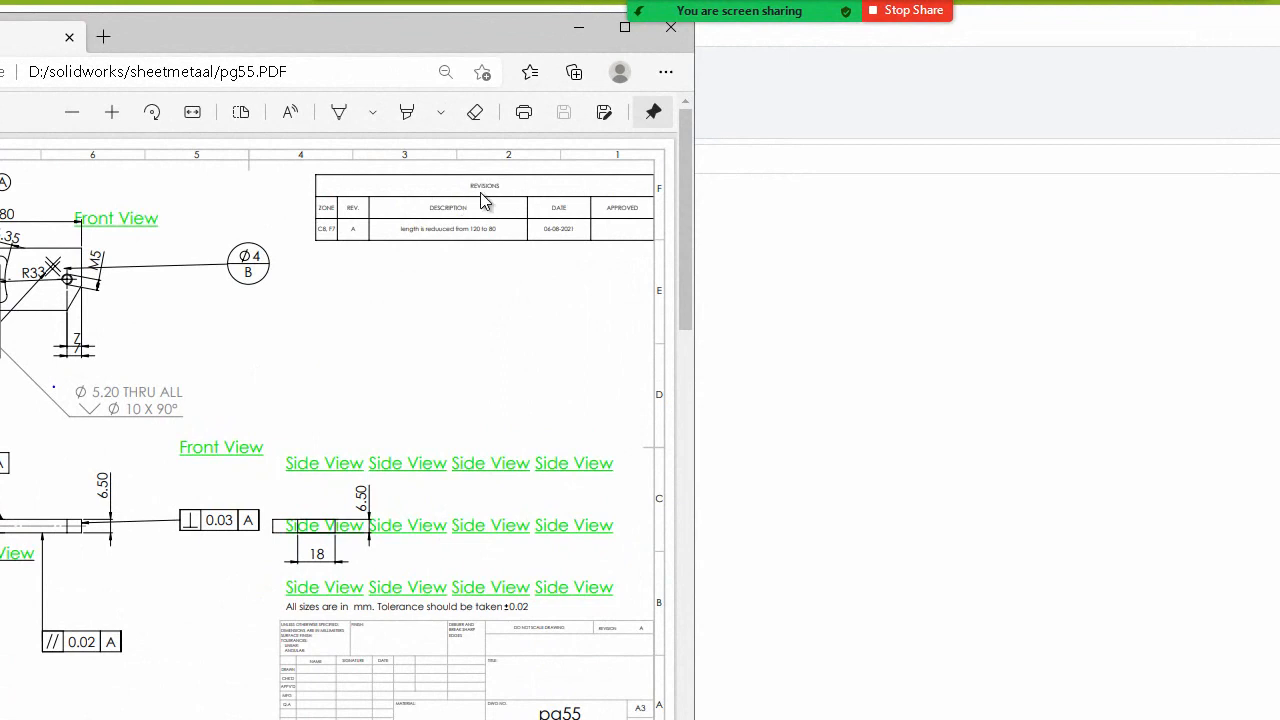
{"action": "left_click", "coordinate": [687, 27]}
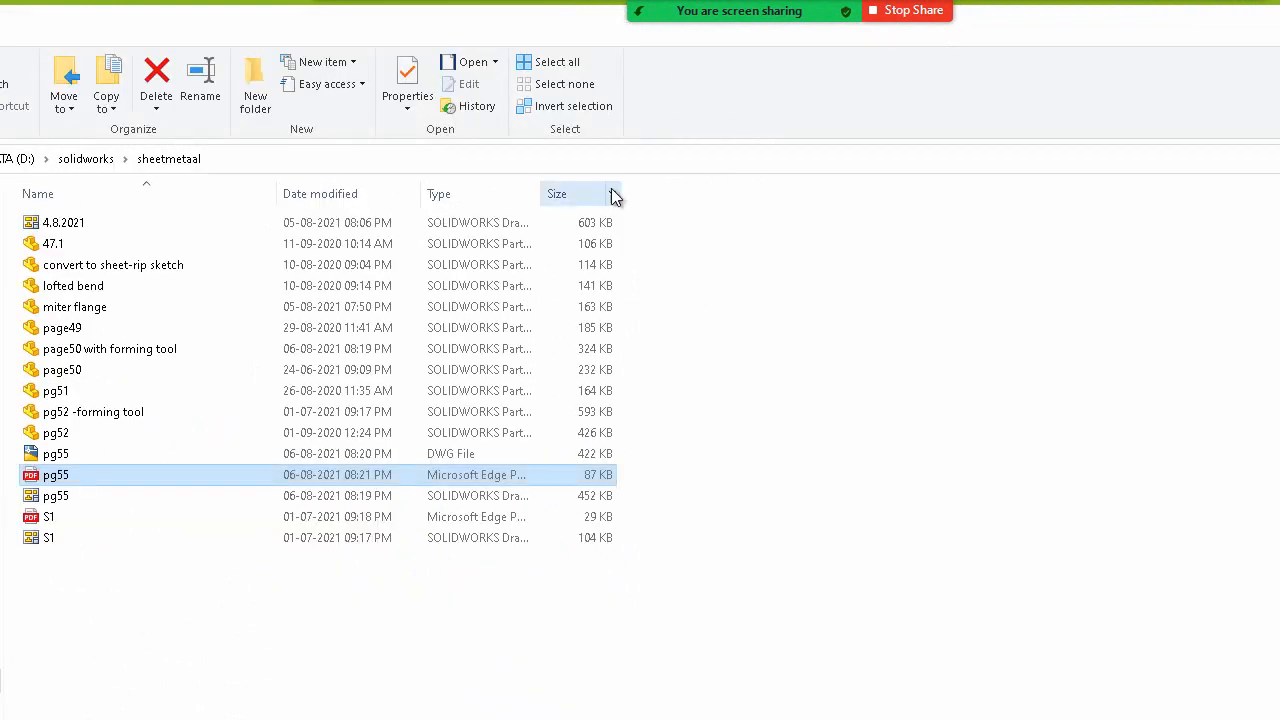
- Open the exported pg55 DWG file in the AutoCAD application, continuing past the foreign DWG file notice
{"action": "left_click", "coordinate": [67, 458]}
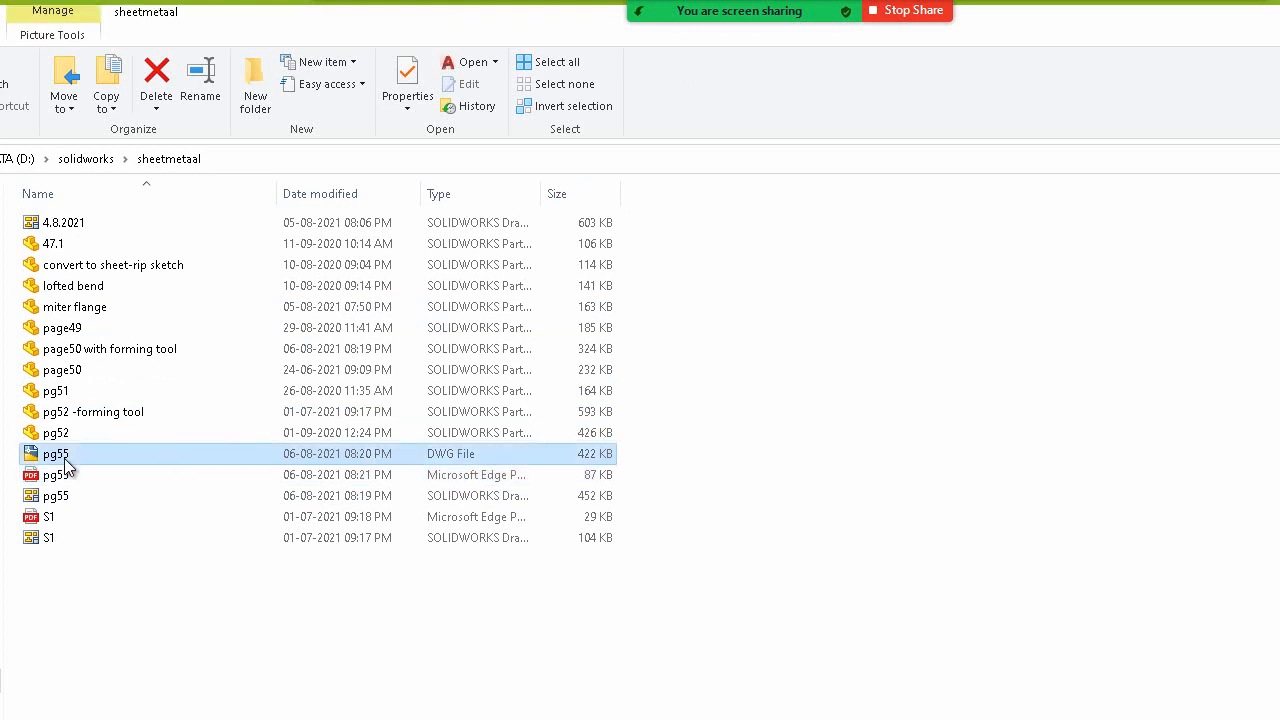
{"action": "right_click", "coordinate": [67, 464]}
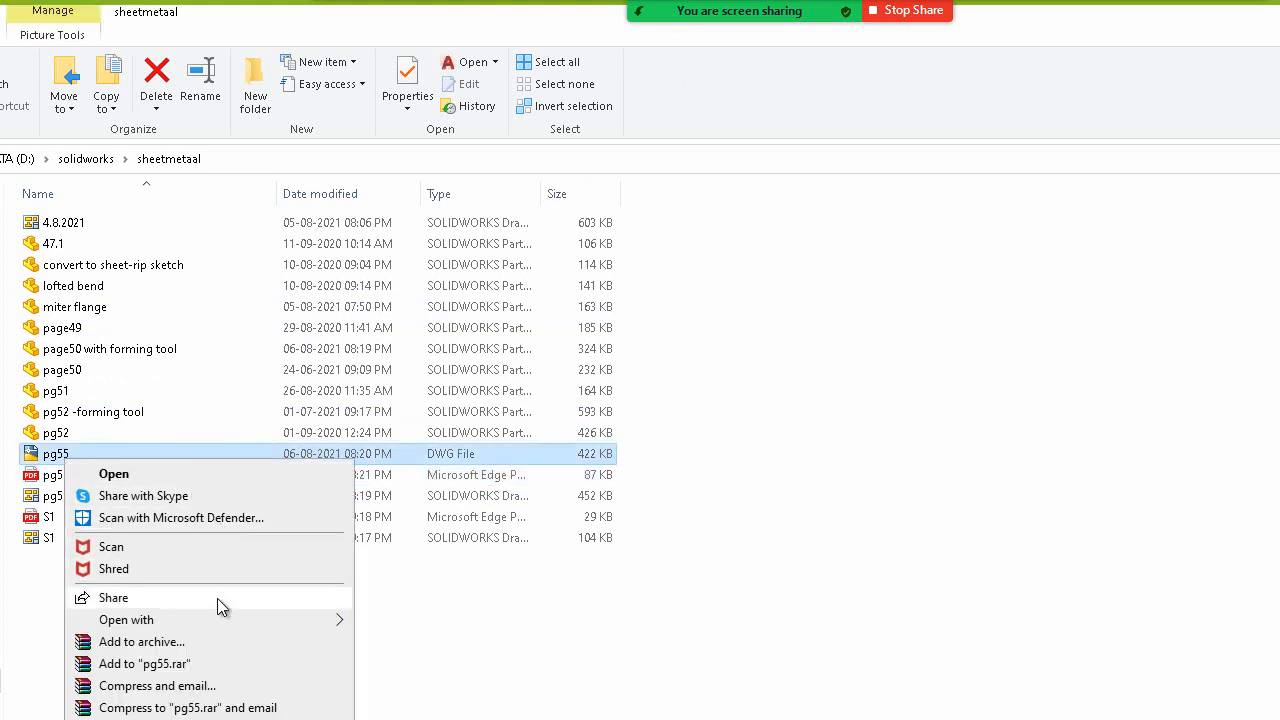
{"action": "mouse_move", "coordinate": [221, 621]}
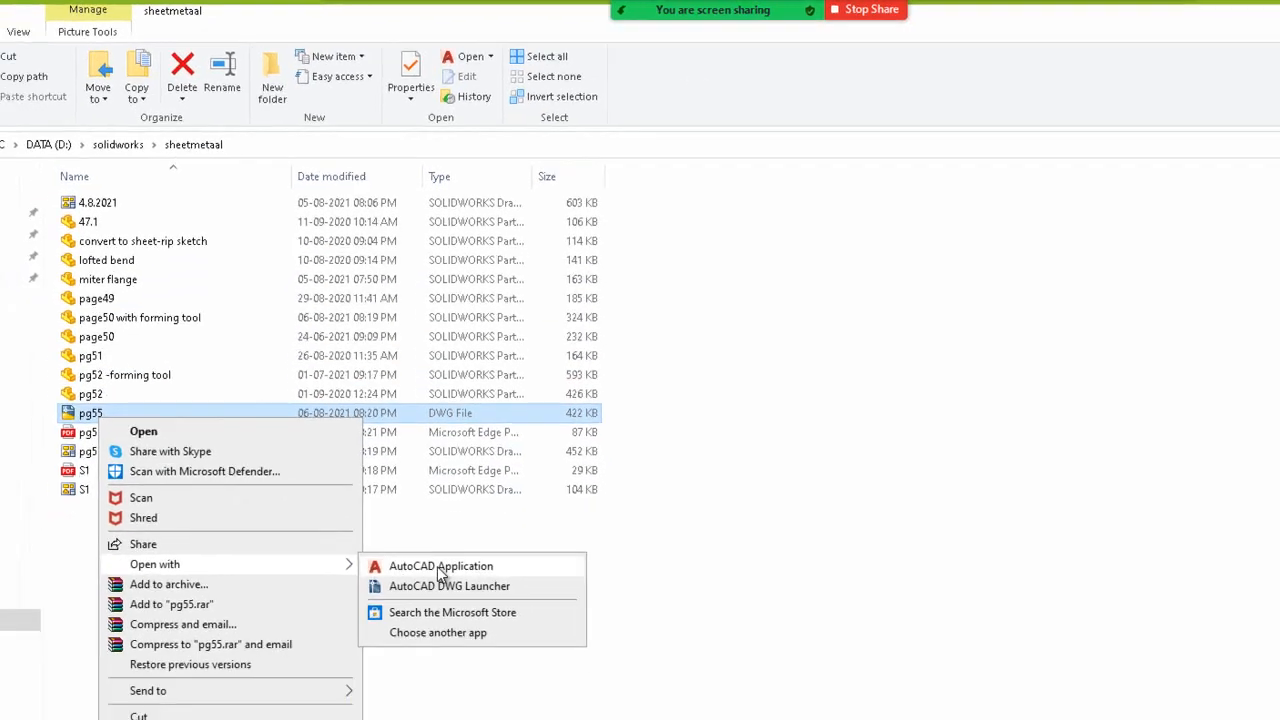
{"action": "left_click", "coordinate": [436, 622]}
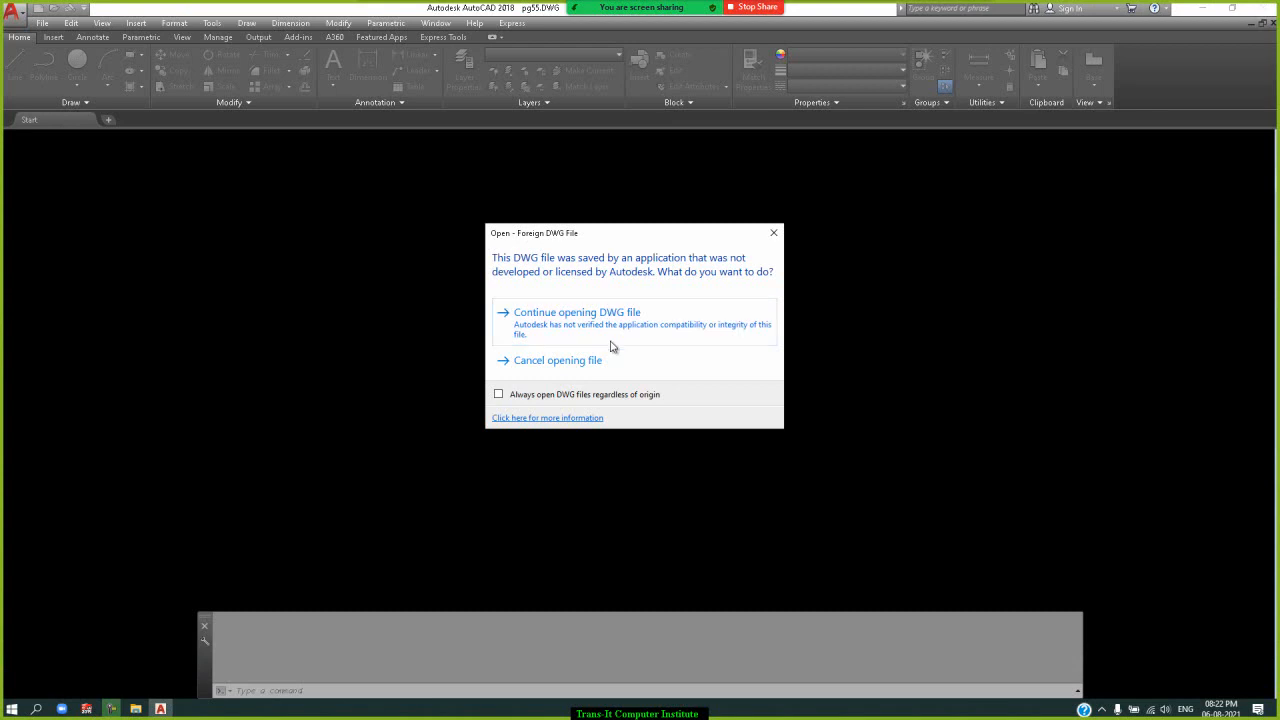
{"action": "left_click", "coordinate": [690, 333]}
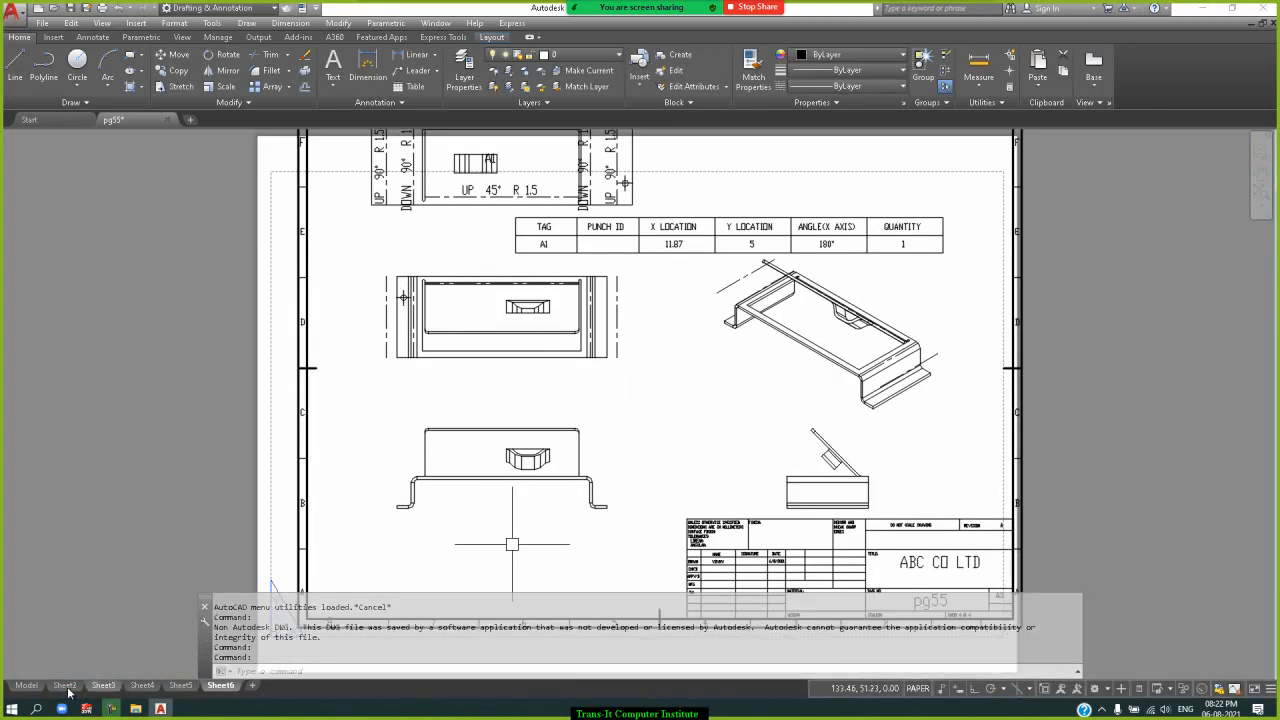
- Examine the exported drawing in model space and on the Sheet2 layout, checking the full sheet extents
{"action": "left_click", "coordinate": [22, 688]}
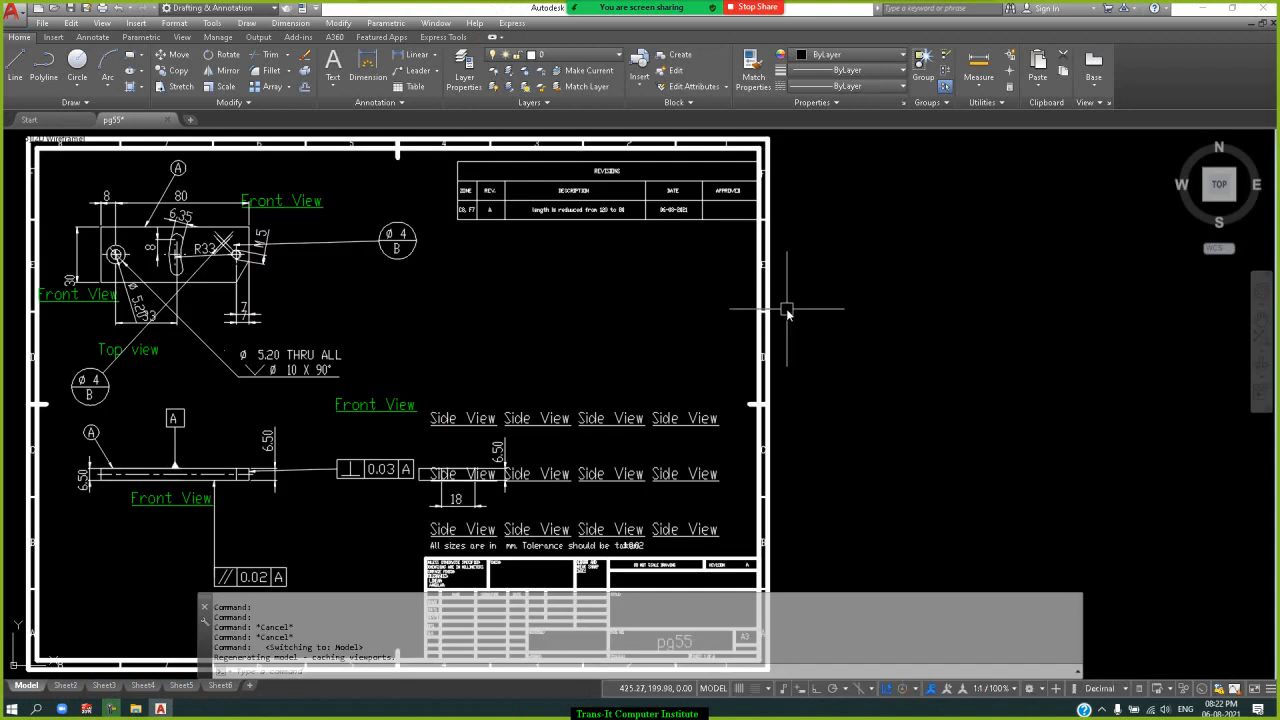
{"action": "scroll", "coordinate": [790, 308], "scroll_direction": "down", "scroll_amount": 8}
{"action": "scroll", "coordinate": [843, 320], "scroll_direction": "up", "scroll_amount": 6}
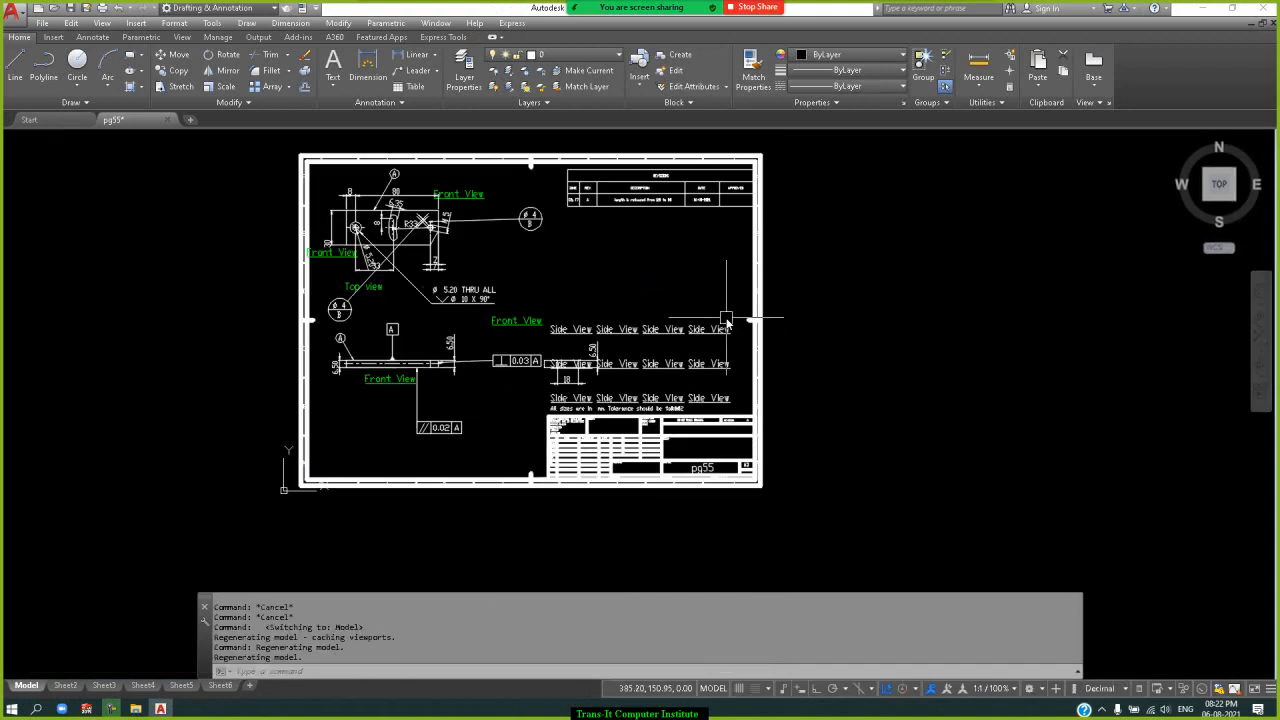
{"action": "left_click", "coordinate": [1219, 191]}
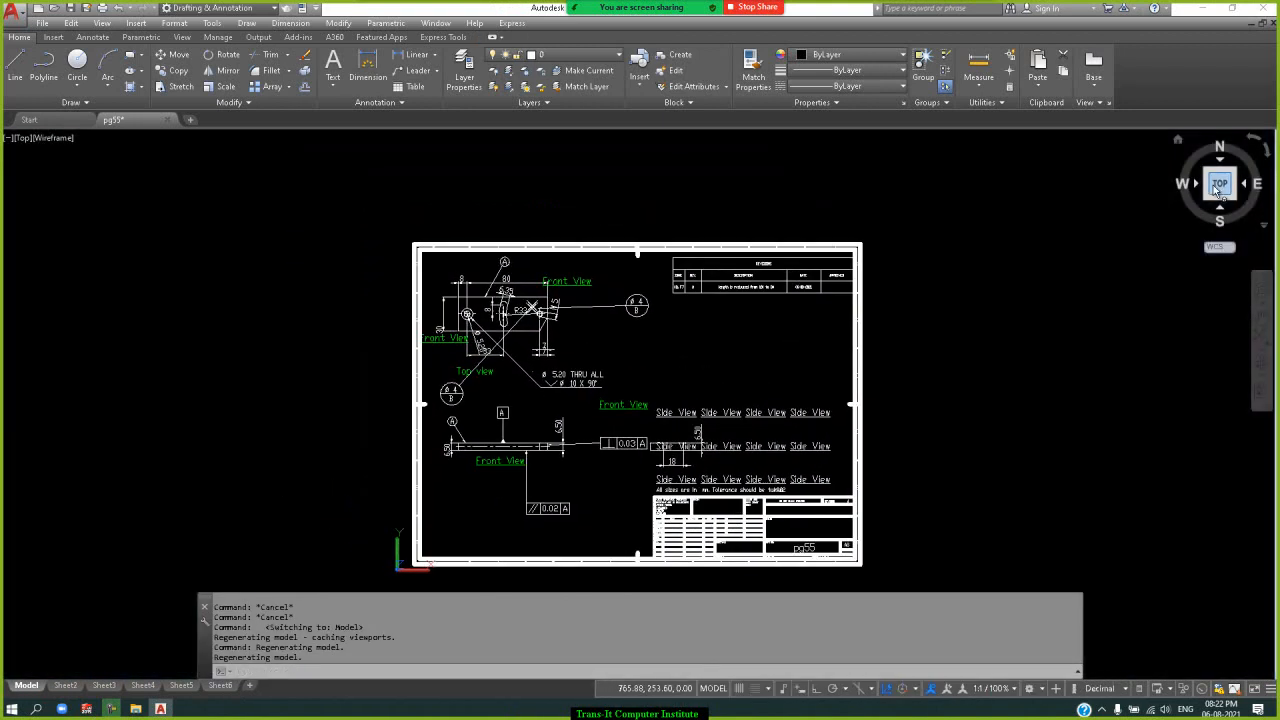
{"action": "left_click", "coordinate": [68, 686]}
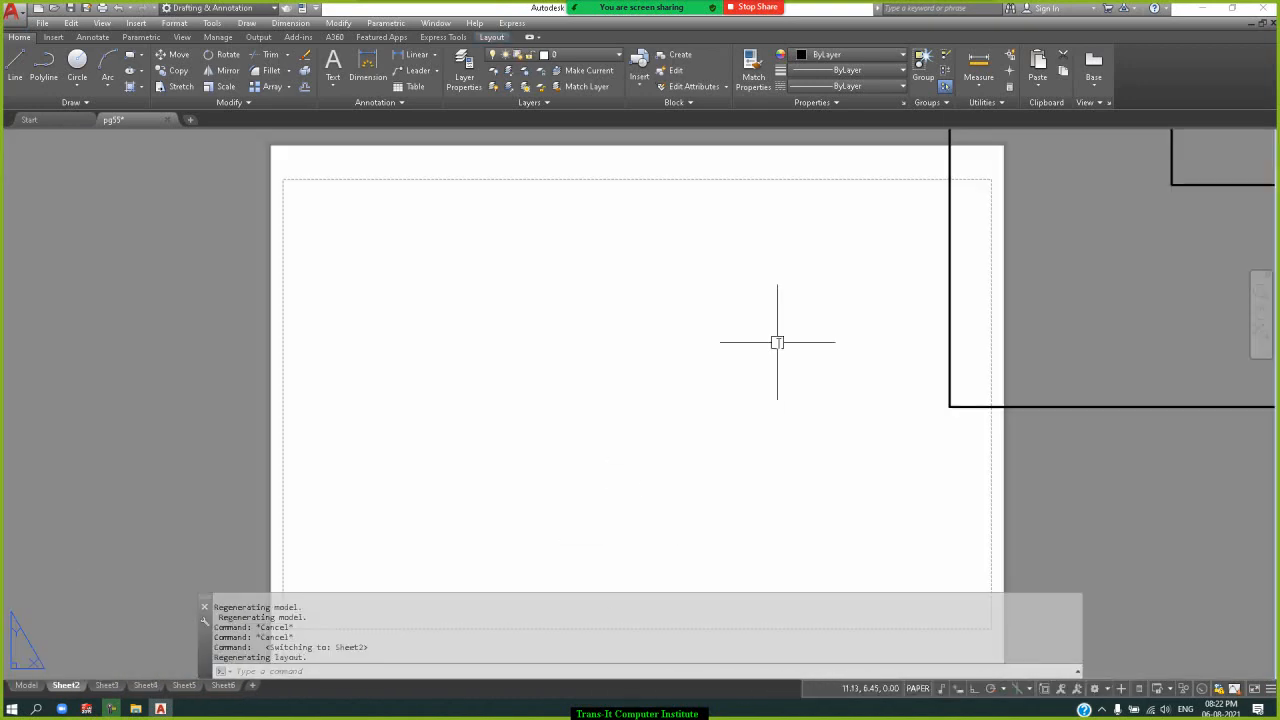
{"action": "scroll", "coordinate": [777, 340], "scroll_direction": "down", "scroll_amount": 10}
{"action": "scroll", "coordinate": [777, 344], "scroll_direction": "down", "scroll_amount": 5}
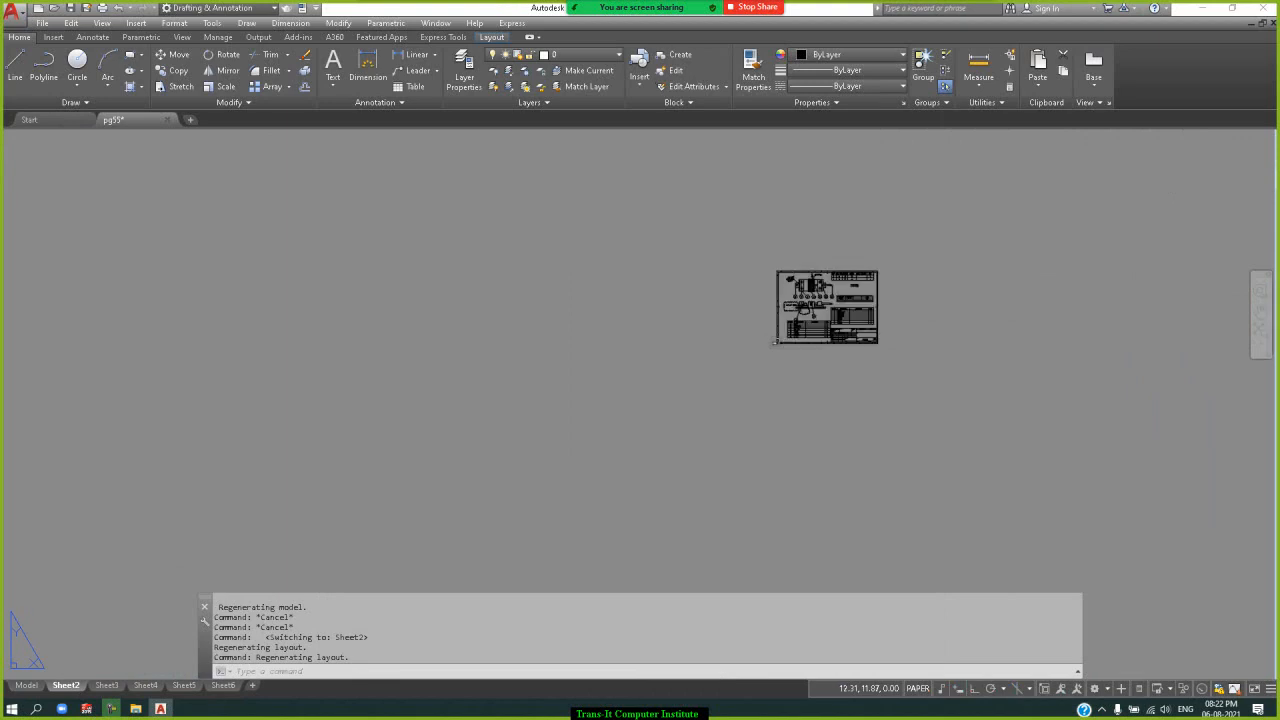
{"action": "scroll", "coordinate": [777, 340], "scroll_direction": "up", "scroll_amount": 5}
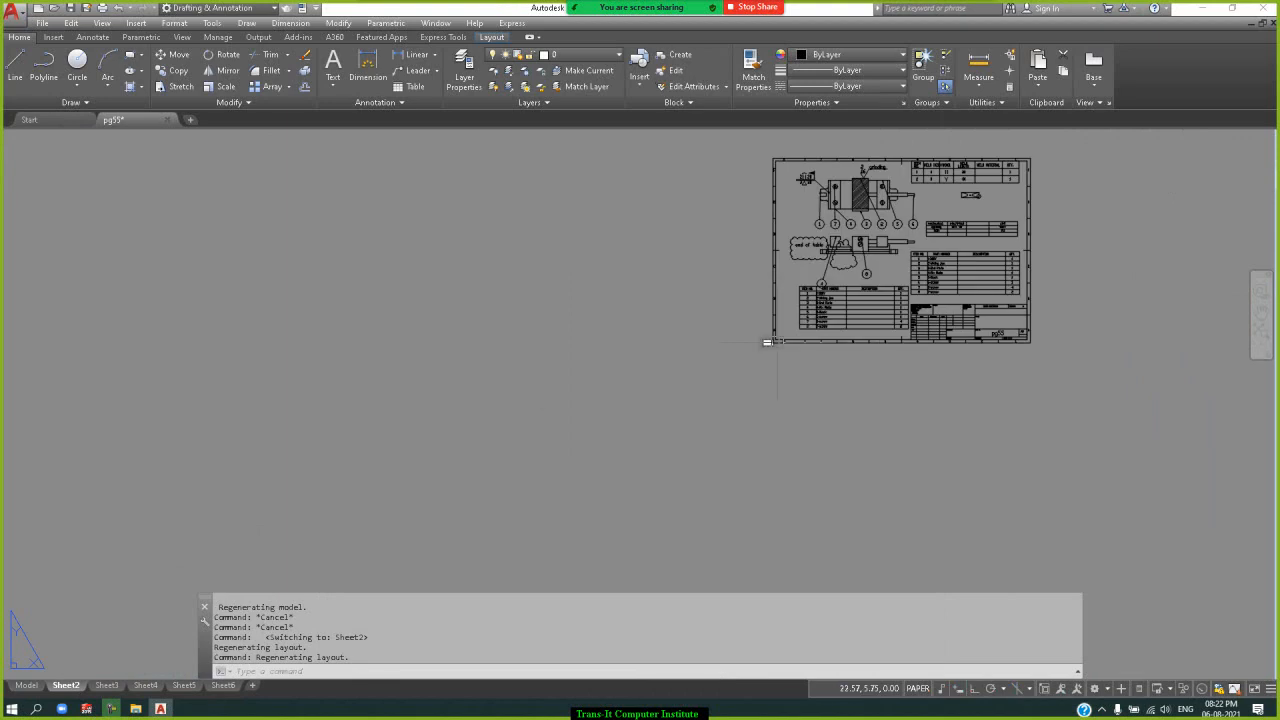
- Review the Sheet3, Sheet4, Sheet5 and Sheet6 layouts, checking their views, tables and title blocks
{"action": "left_click", "coordinate": [108, 686]}
{"action": "left_click", "coordinate": [140, 687]}
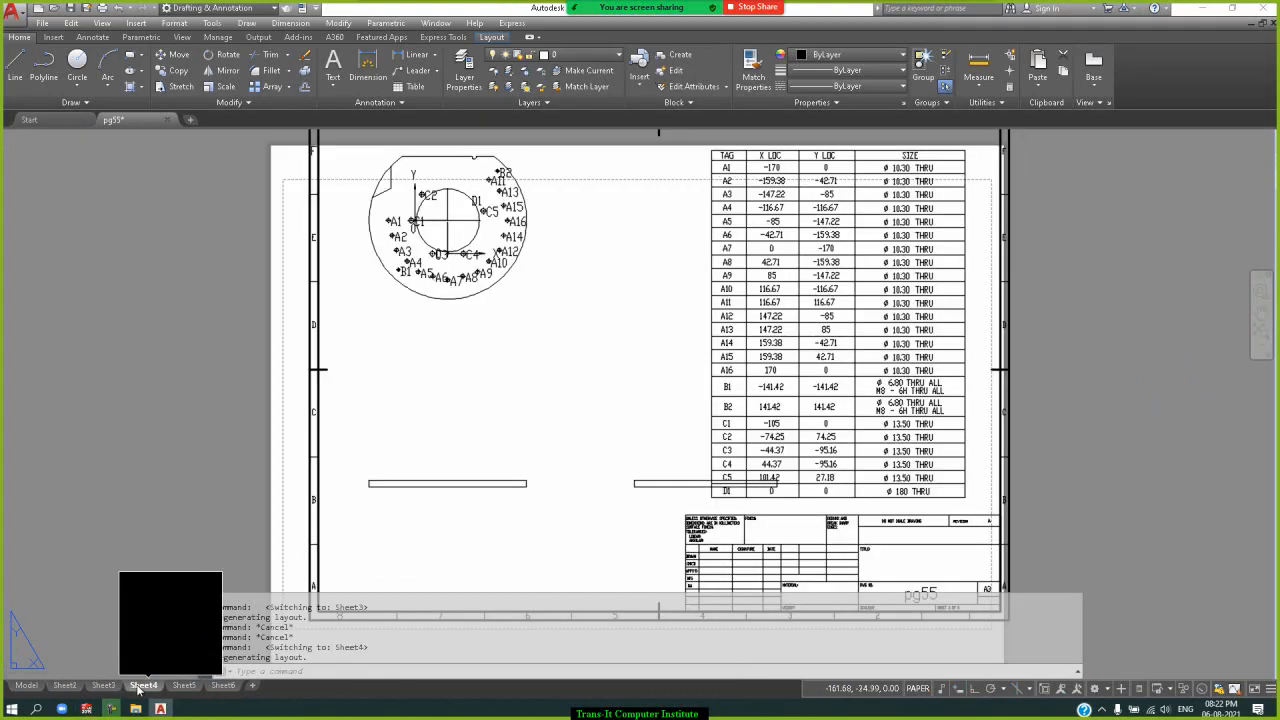
{"action": "scroll", "coordinate": [385, 395], "scroll_direction": "down", "scroll_amount": 5}
{"action": "scroll", "coordinate": [385, 395], "scroll_direction": "up", "scroll_amount": 6}
{"action": "scroll", "coordinate": [386, 430], "scroll_direction": "down", "scroll_amount": 1}
{"action": "scroll", "coordinate": [385, 430], "scroll_direction": "down", "scroll_amount": 4}
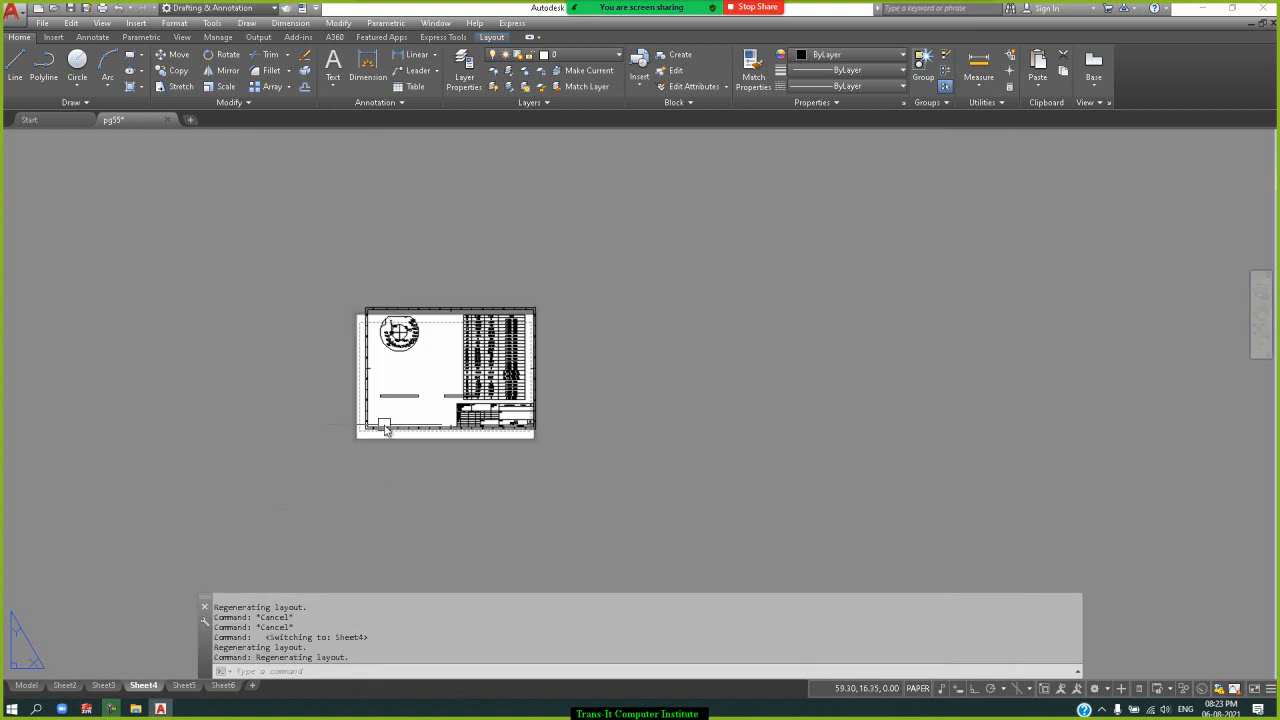
{"action": "left_click", "coordinate": [182, 685]}
{"action": "left_click", "coordinate": [220, 685]}
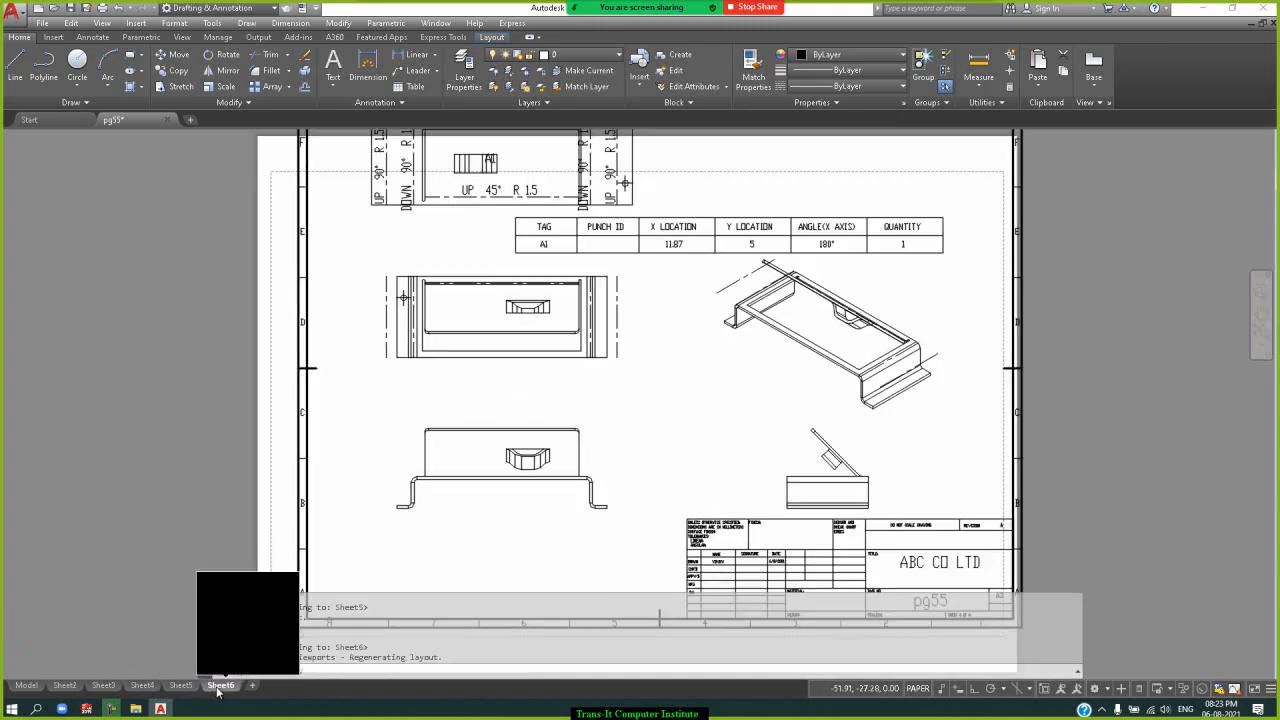
{"action": "scroll", "coordinate": [768, 439], "scroll_direction": "down", "scroll_amount": 5}
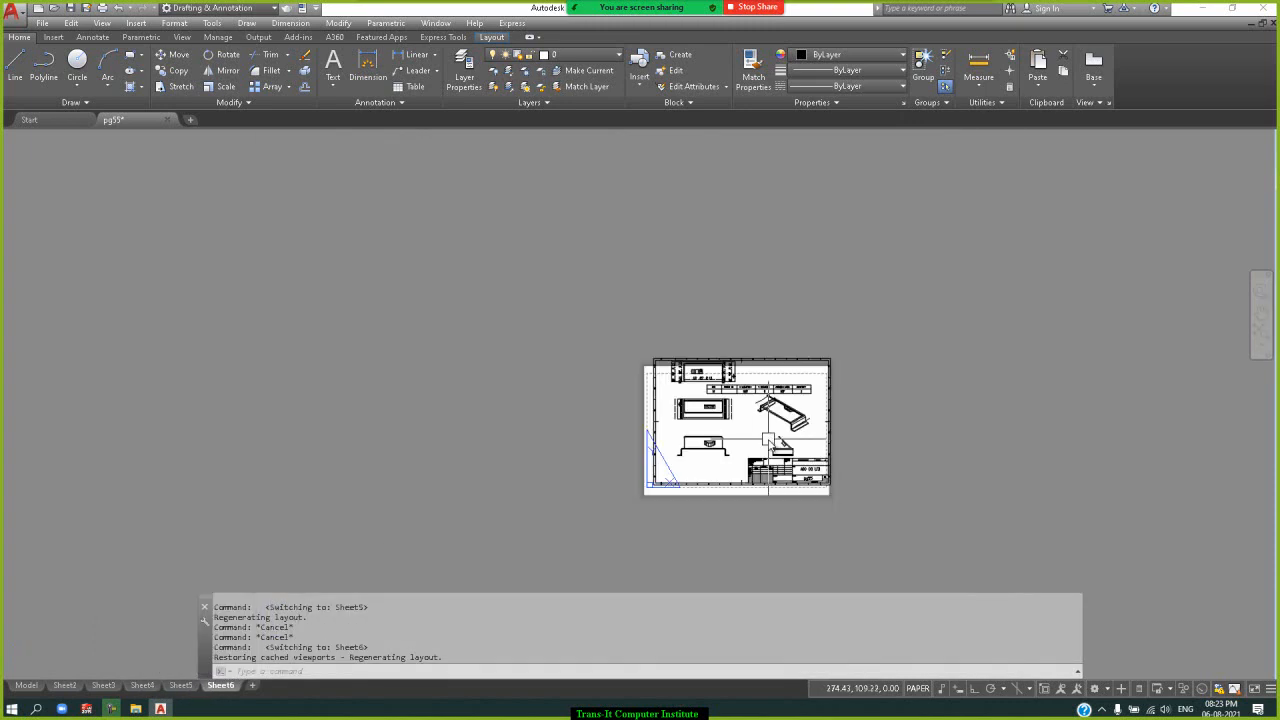
{"action": "scroll", "coordinate": [768, 439], "scroll_direction": "up", "scroll_amount": 4}
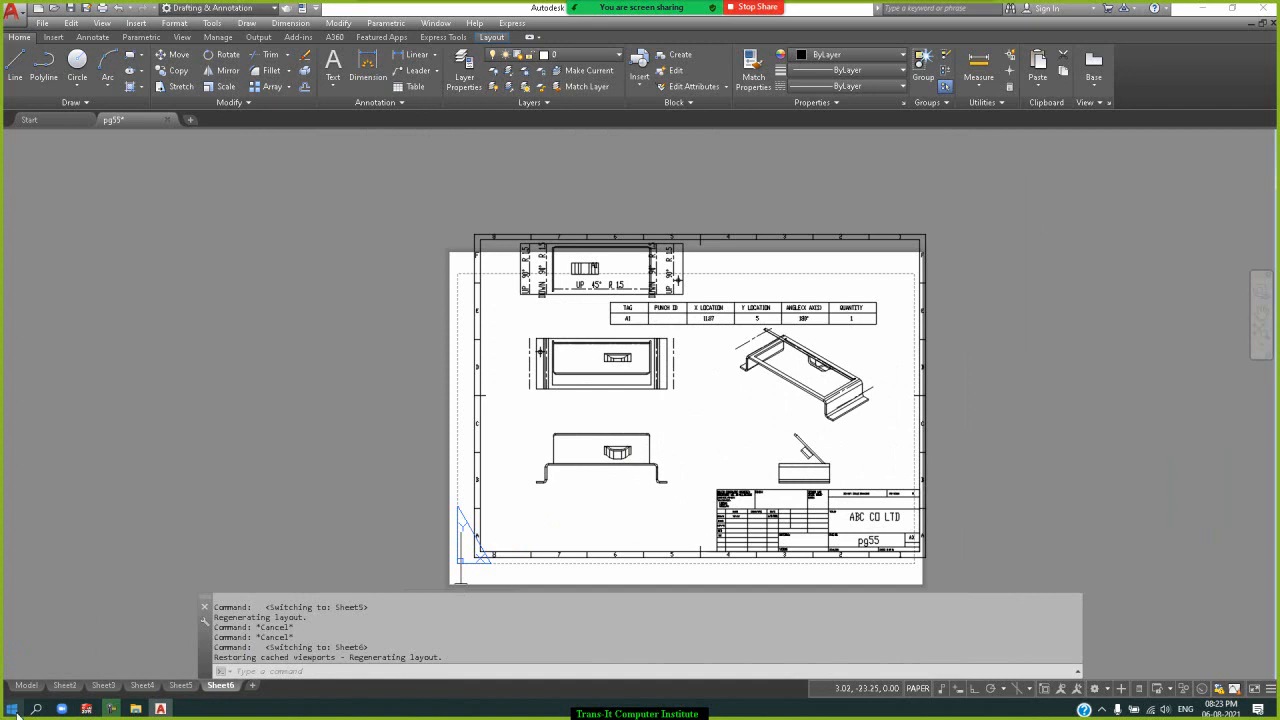
- Recheck the model space drawing against the Sheet2 layout and quit AutoCAD without saving changes to pg55.DWG
{"action": "left_click", "coordinate": [26, 685]}
{"action": "scroll", "coordinate": [567, 360], "scroll_direction": "up", "scroll_amount": 6}
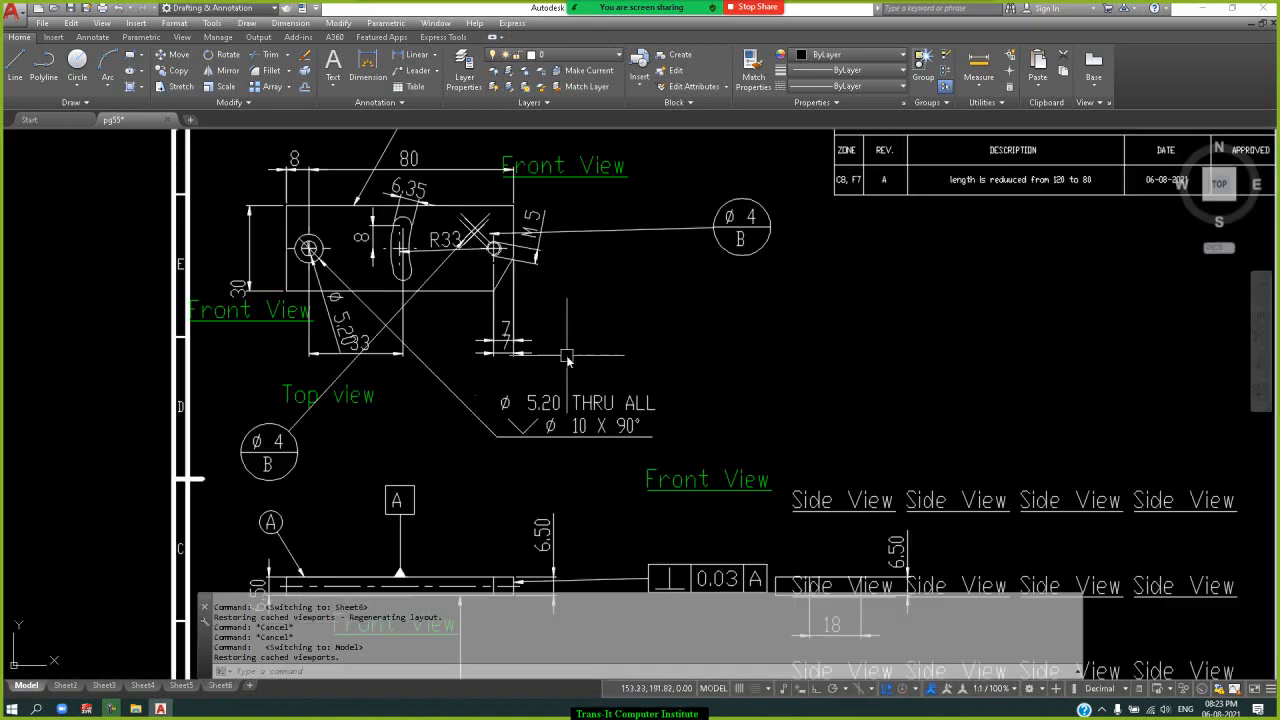
{"action": "scroll", "coordinate": [567, 360], "scroll_direction": "down", "scroll_amount": 6}
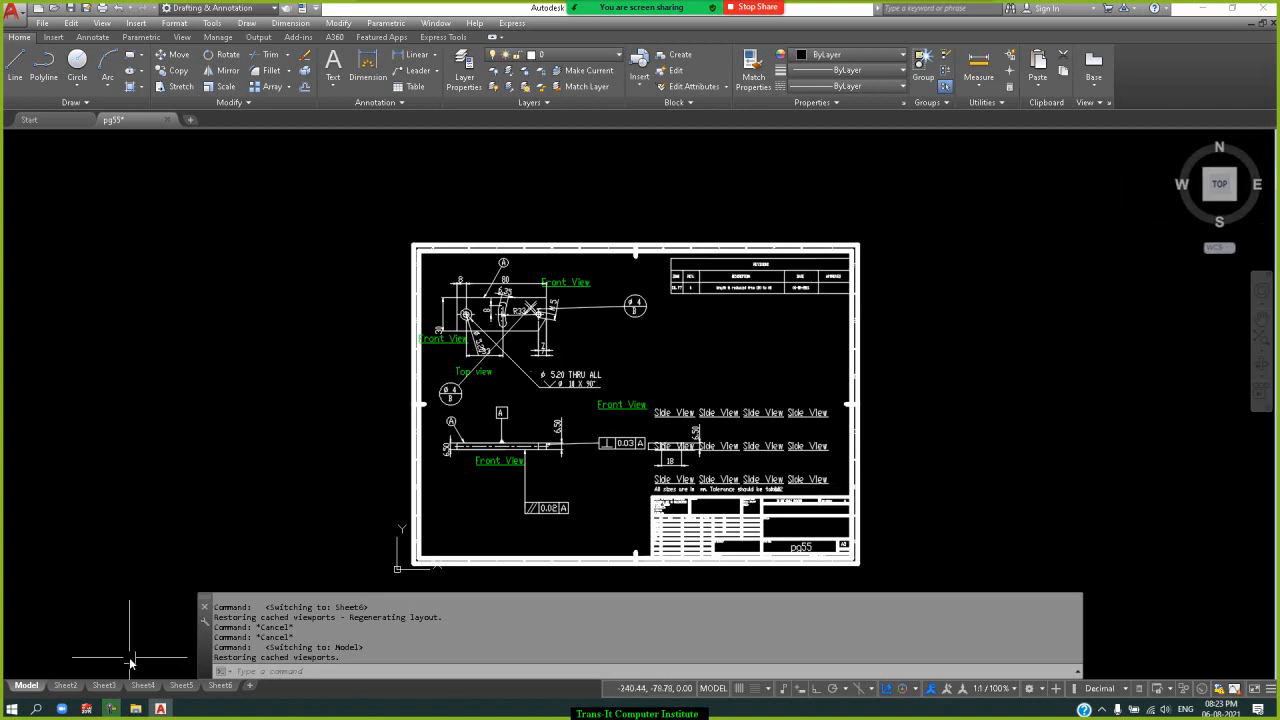
{"action": "left_click", "coordinate": [66, 686]}
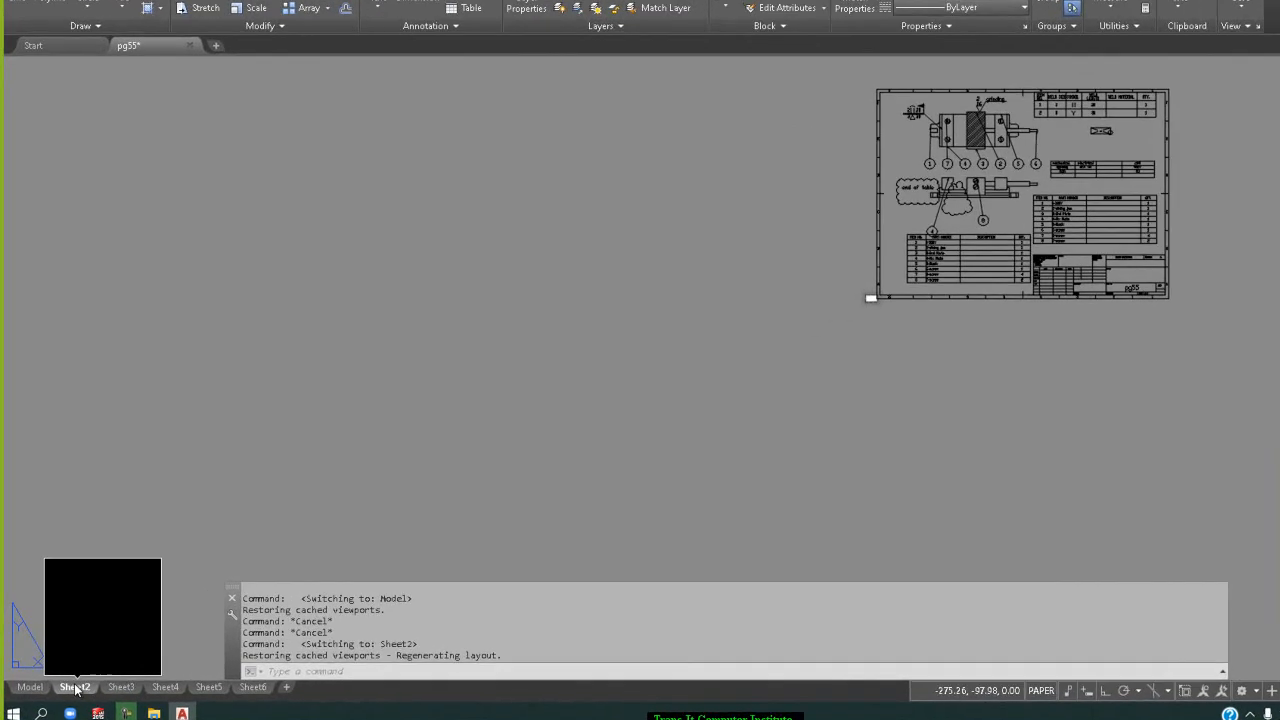
{"action": "left_click", "coordinate": [32, 688]}
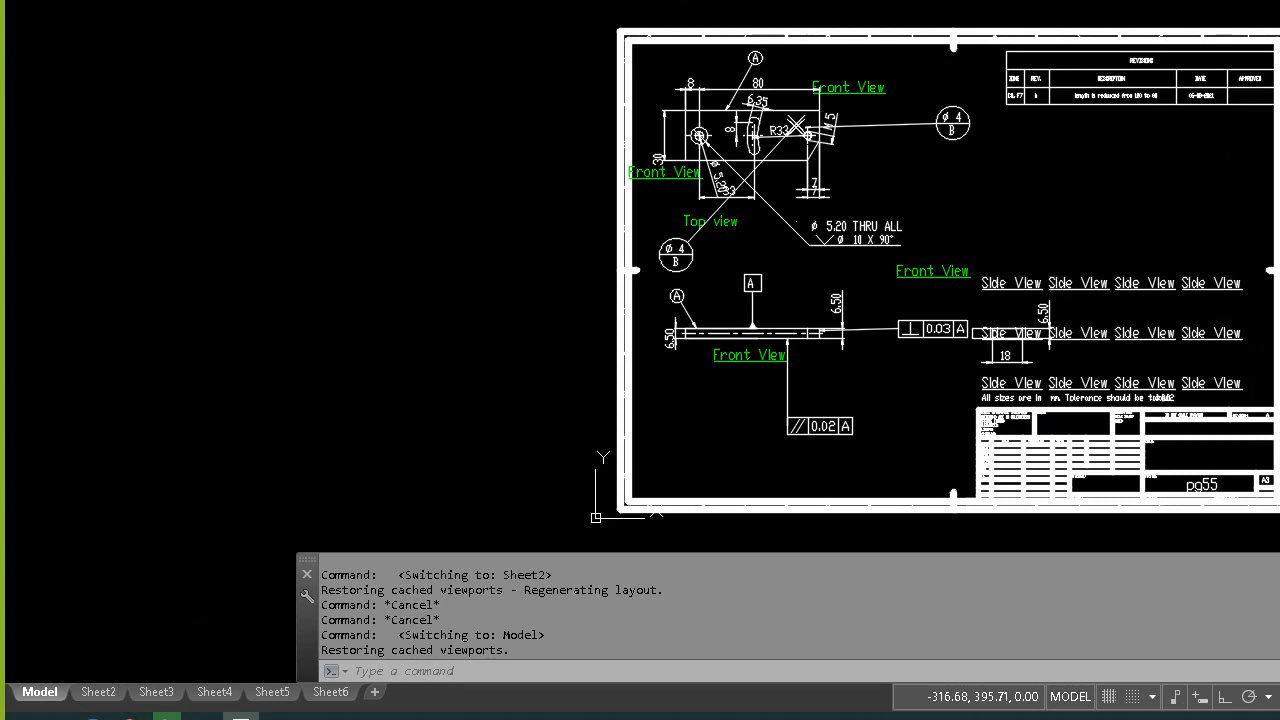
{"action": "key", "text": "ctrl+q"}
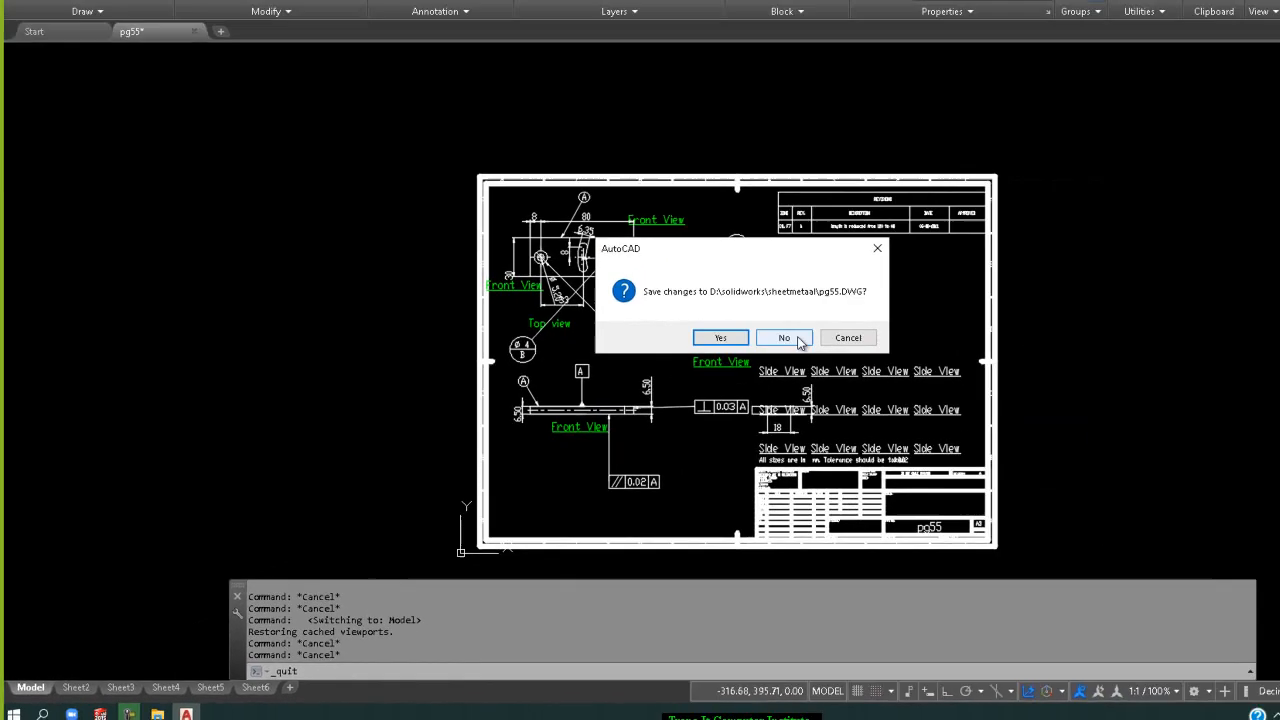
{"action": "left_click", "coordinate": [1014, 240]}
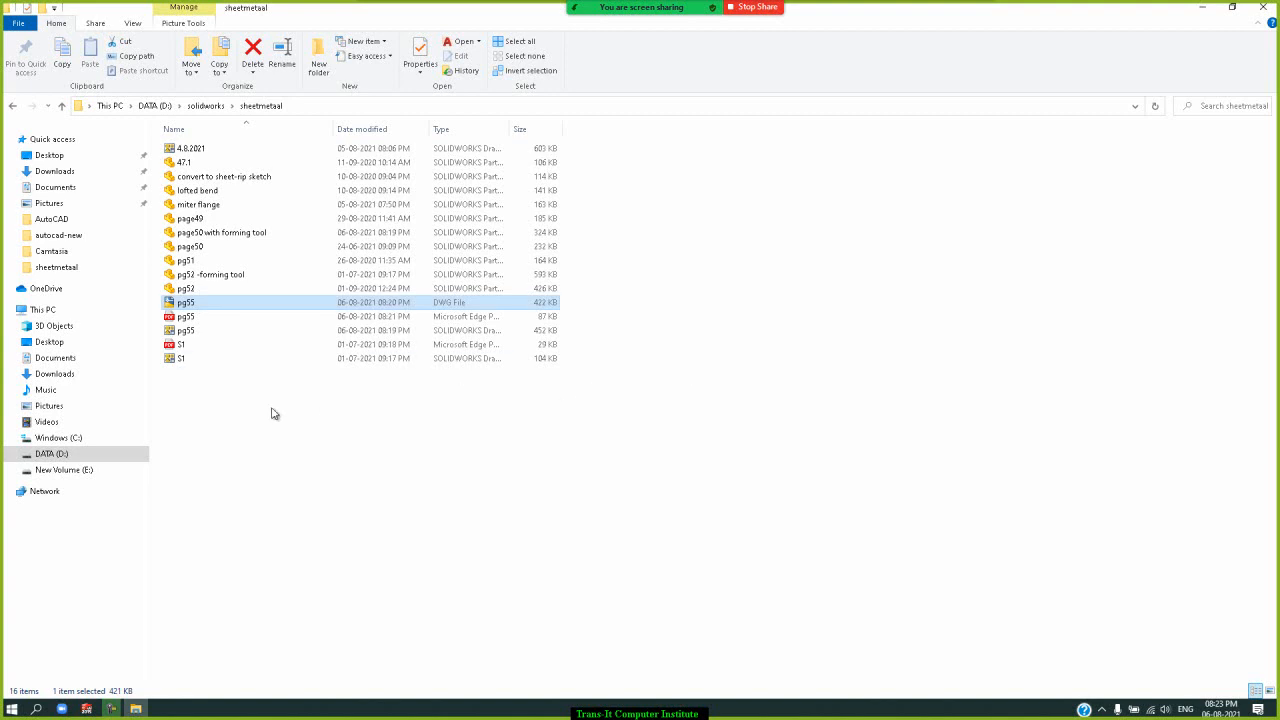
- Switch to SOLIDWORKS and bring the pg55 drawing's Sheet6 to the front in place of the forming tool part
{"action": "mouse_move", "coordinate": [135, 709]}
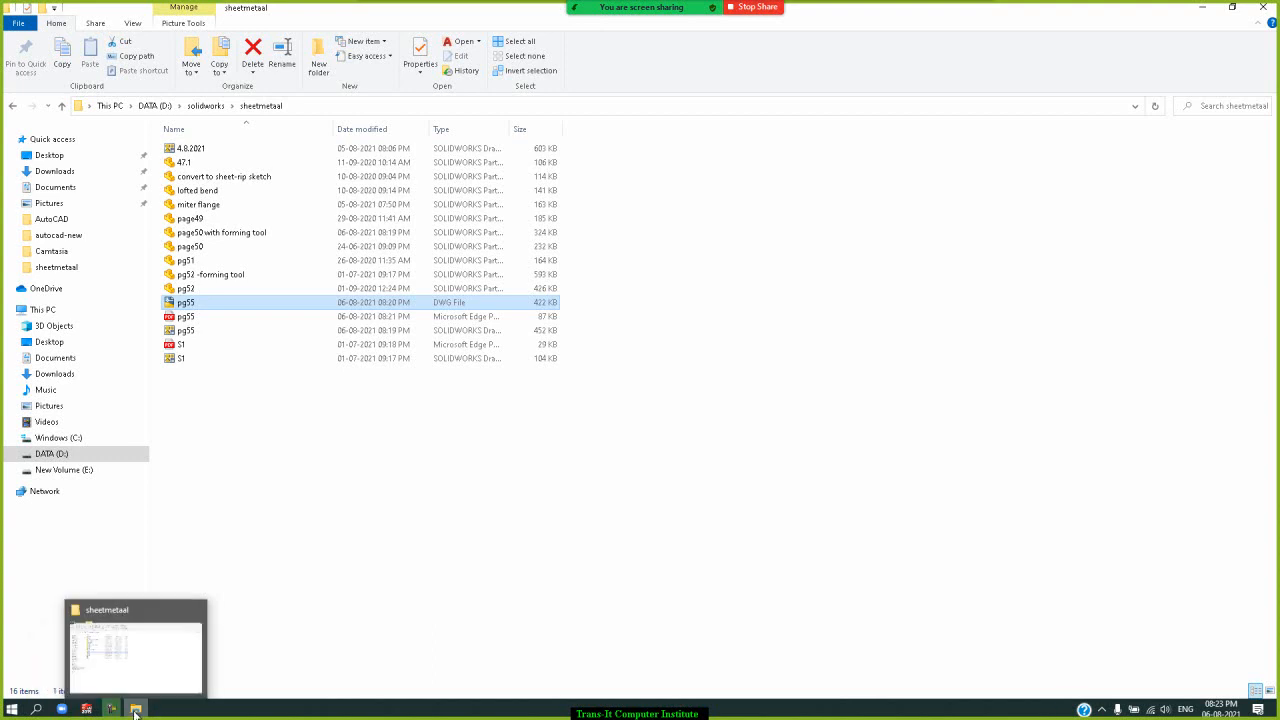
{"action": "left_click", "coordinate": [87, 710]}
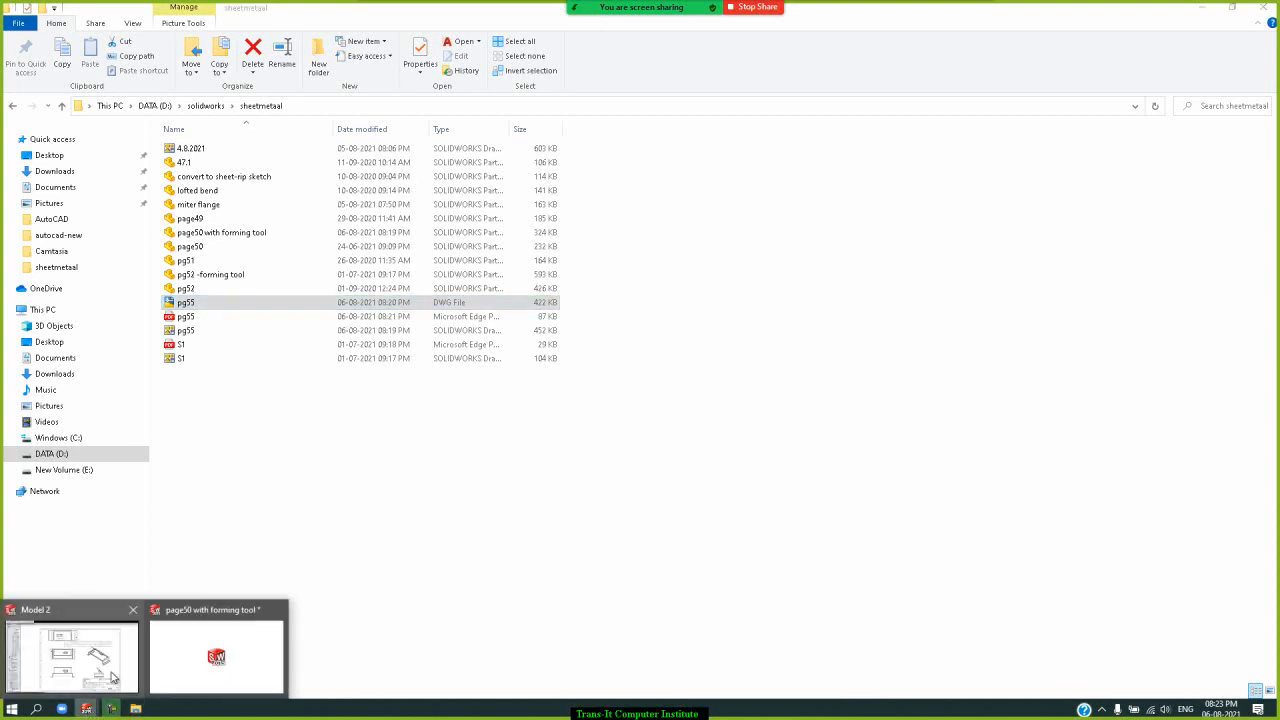
{"action": "left_click", "coordinate": [200, 652]}
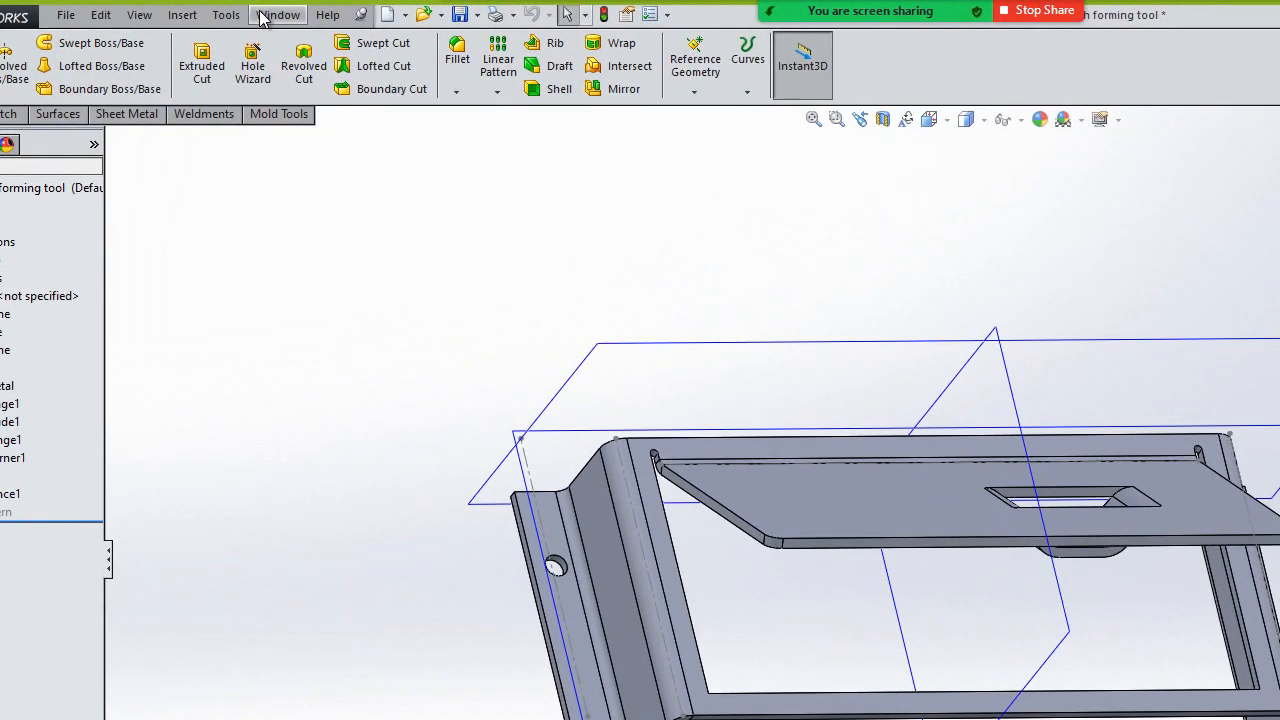
{"action": "left_click", "coordinate": [249, 10]}
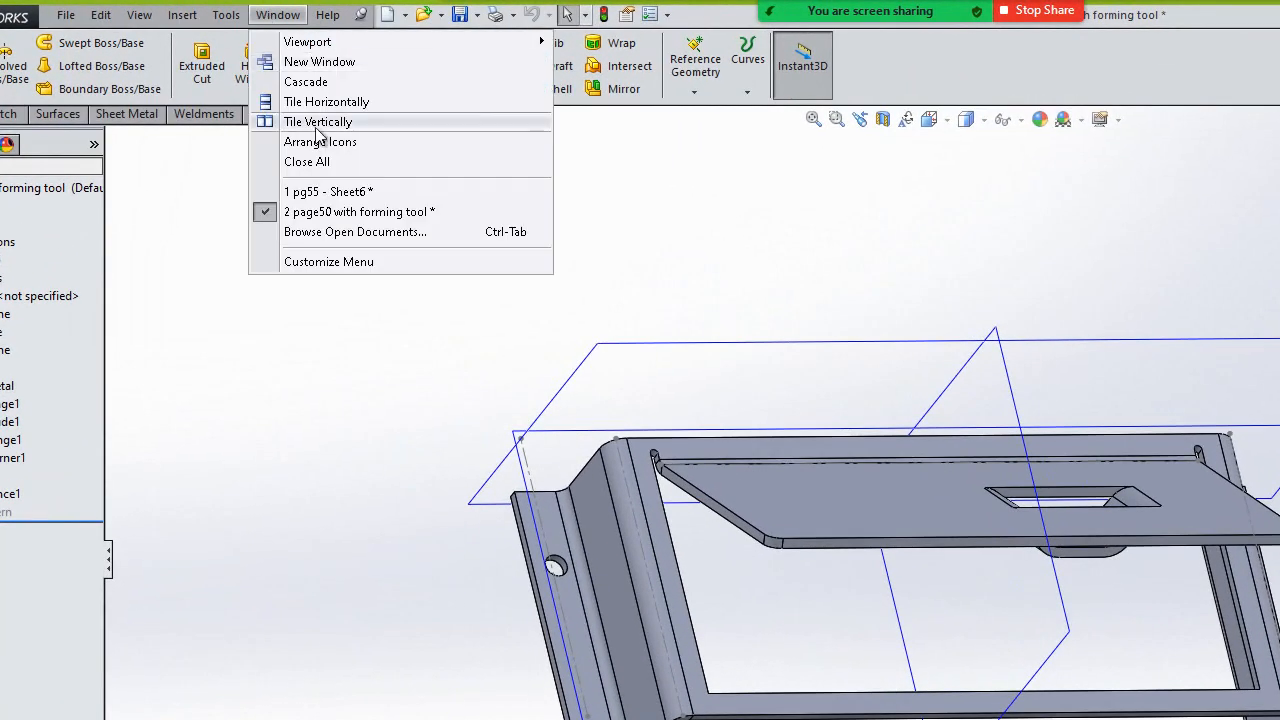
{"action": "left_click", "coordinate": [322, 192]}
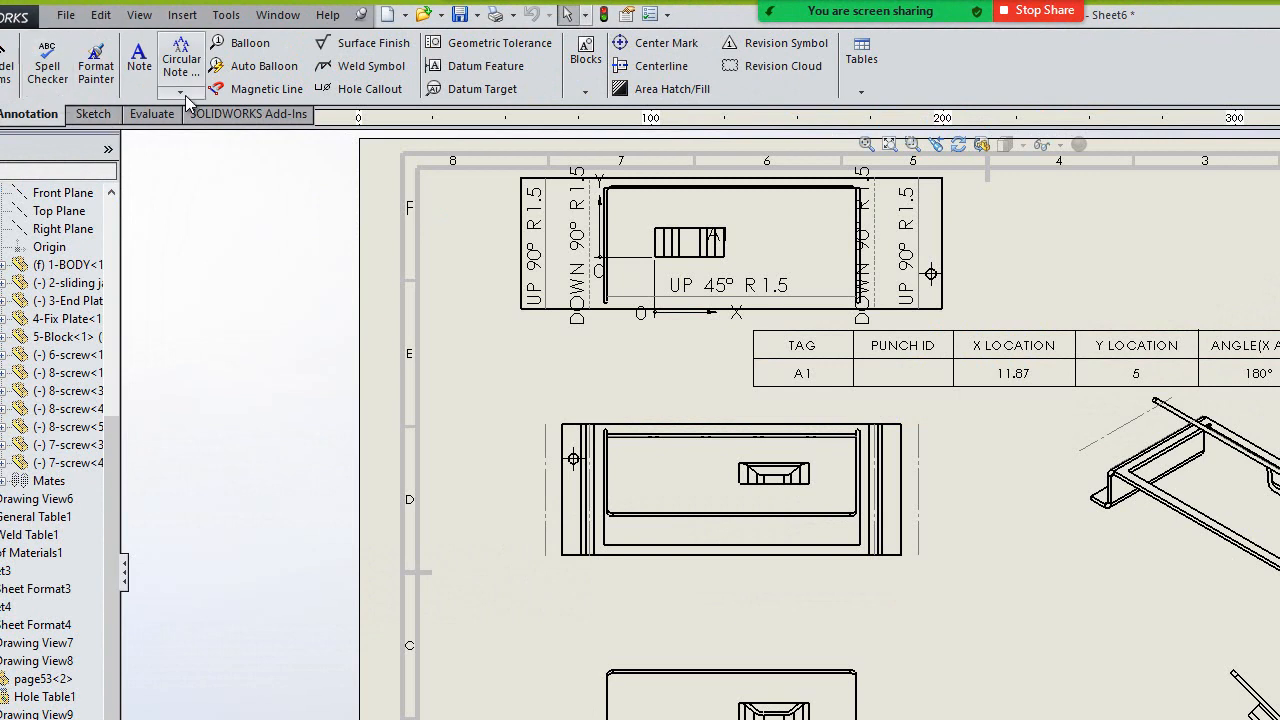
{"action": "left_click", "coordinate": [93, 114]}
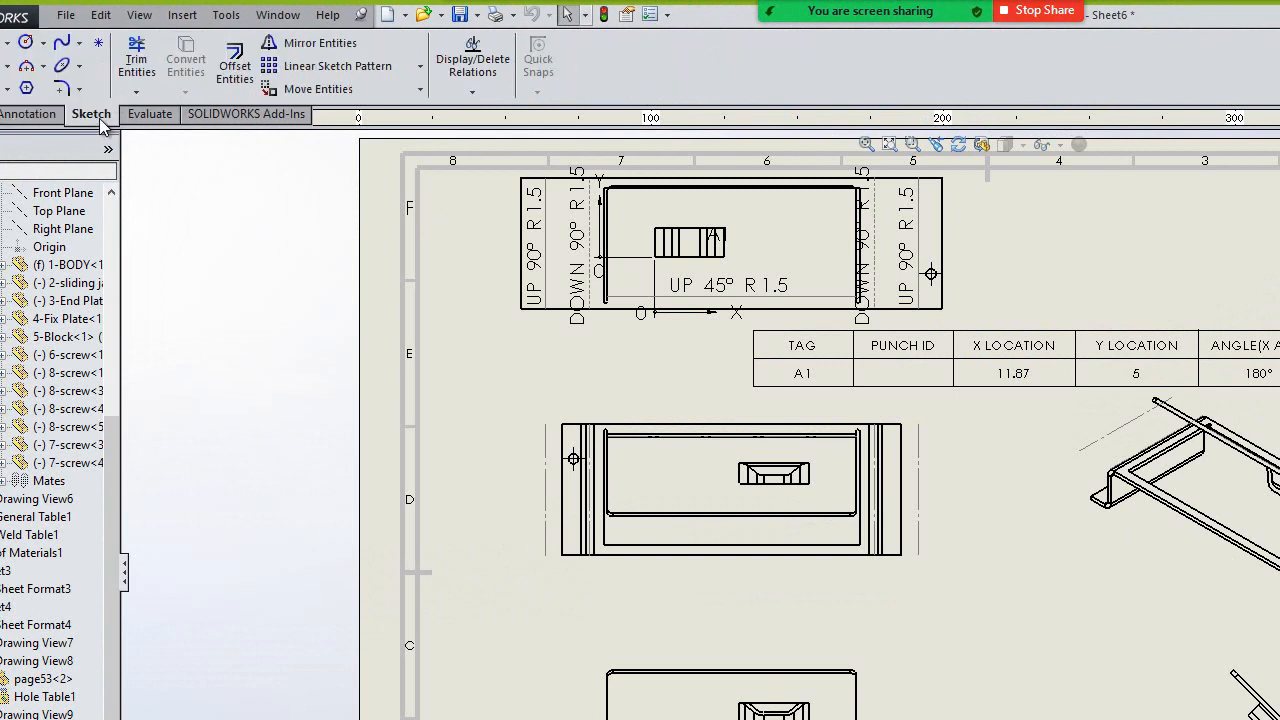
{"action": "left_click", "coordinate": [163, 120]}
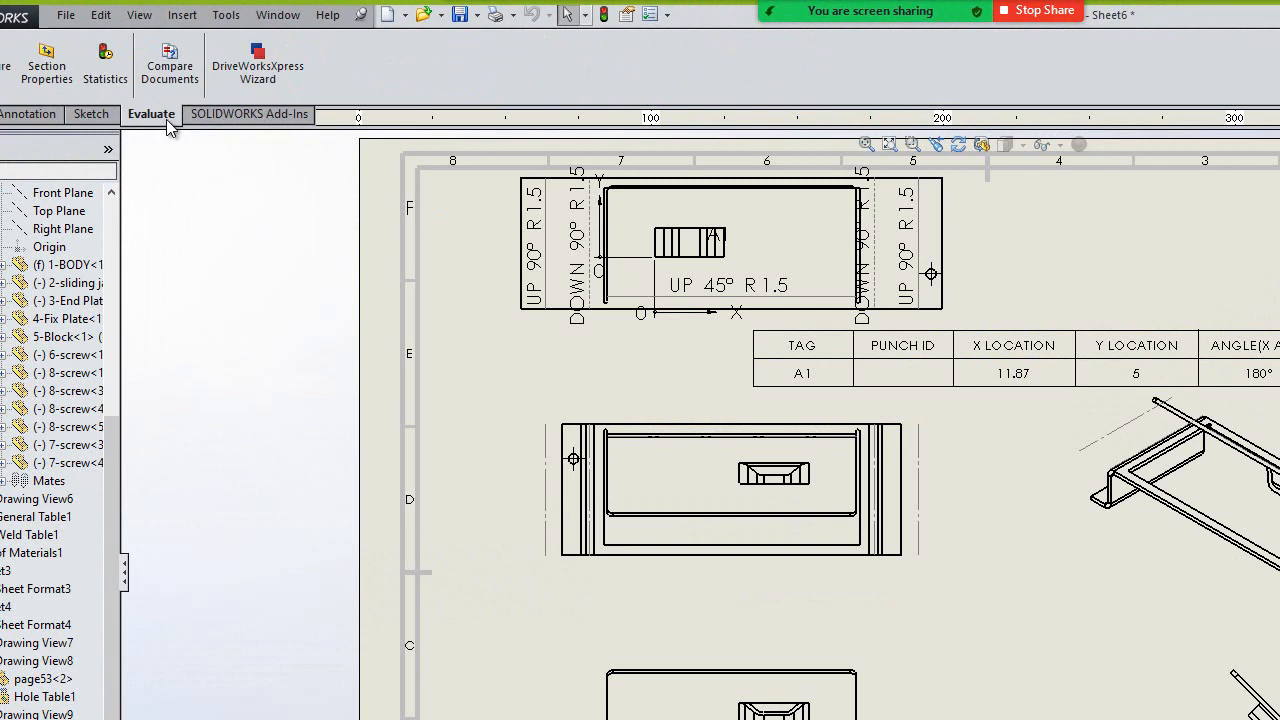
{"action": "left_click", "coordinate": [111, 124]}
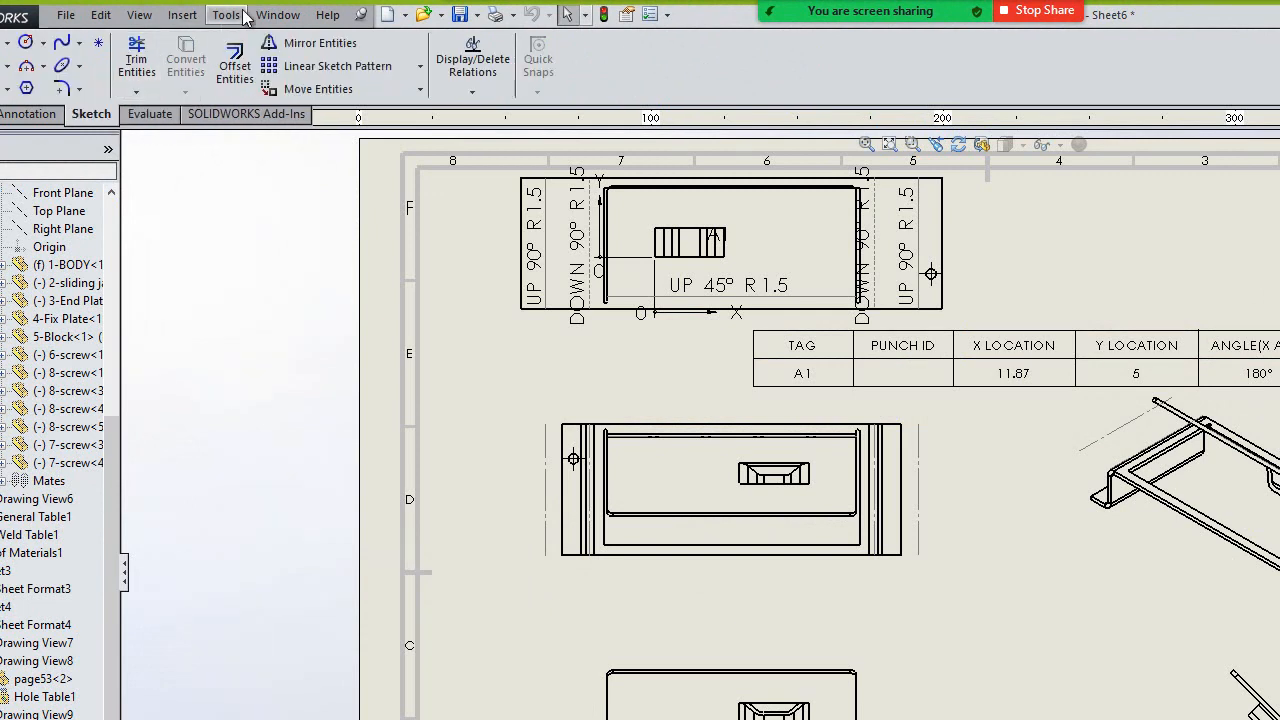
{"action": "left_click", "coordinate": [28, 114]}
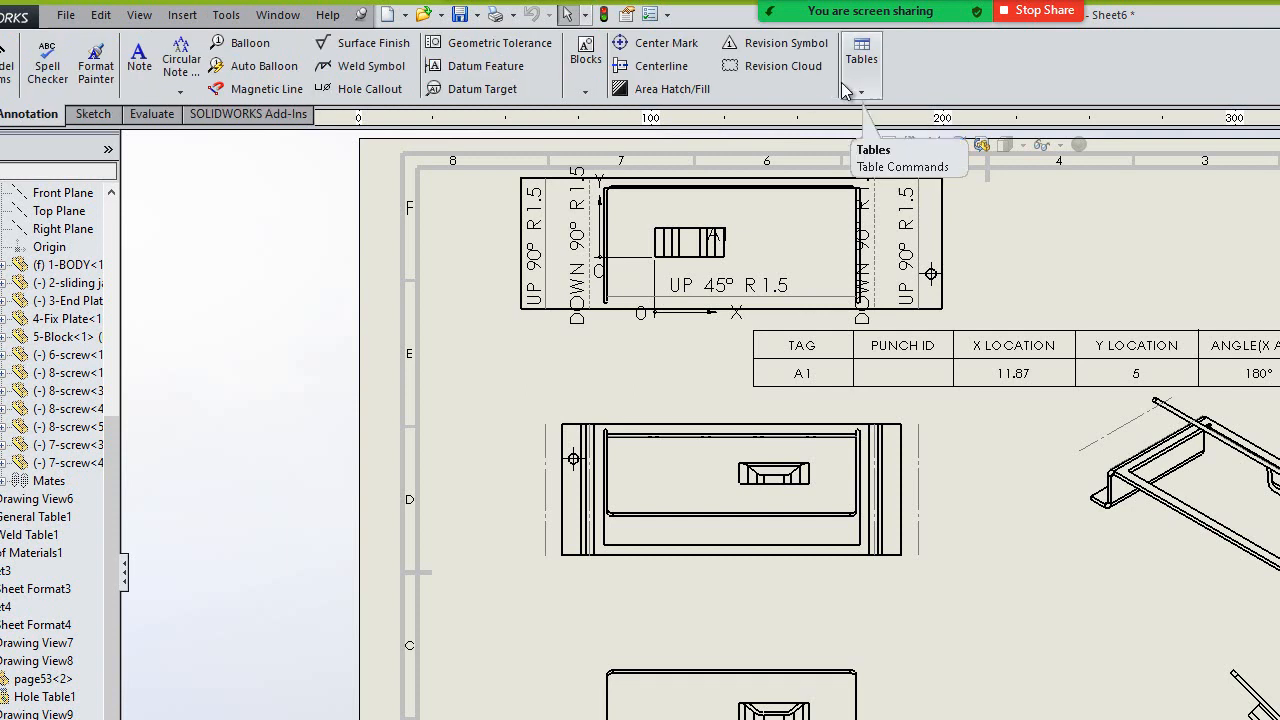
{"action": "left_click", "coordinate": [62, 15]}
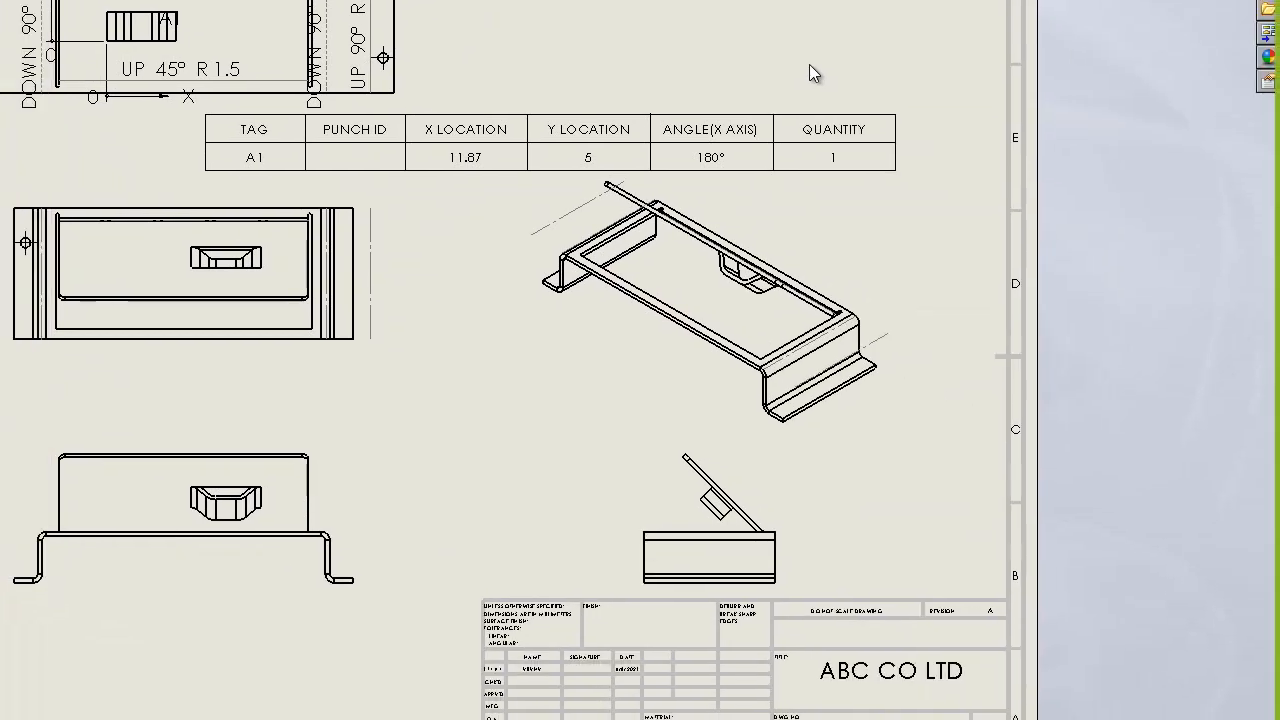
{"action": "left_click", "coordinate": [901, 112]}
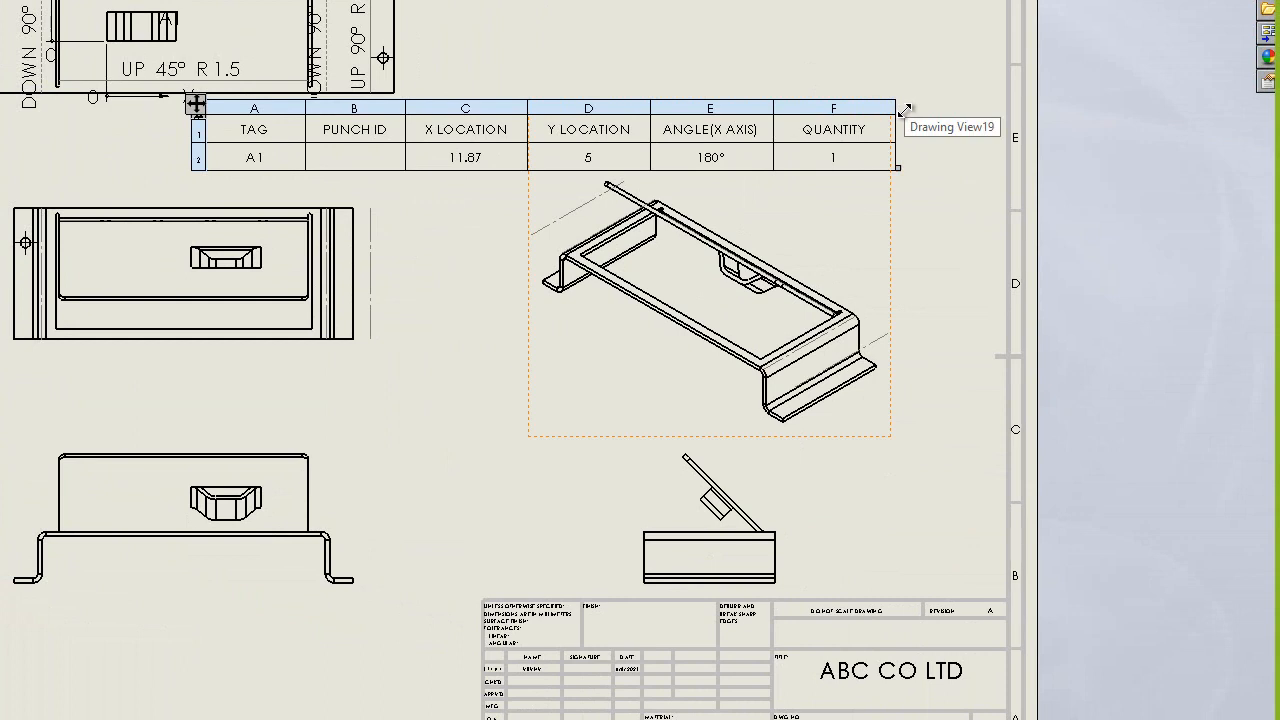
{"action": "left_click", "coordinate": [908, 105]}
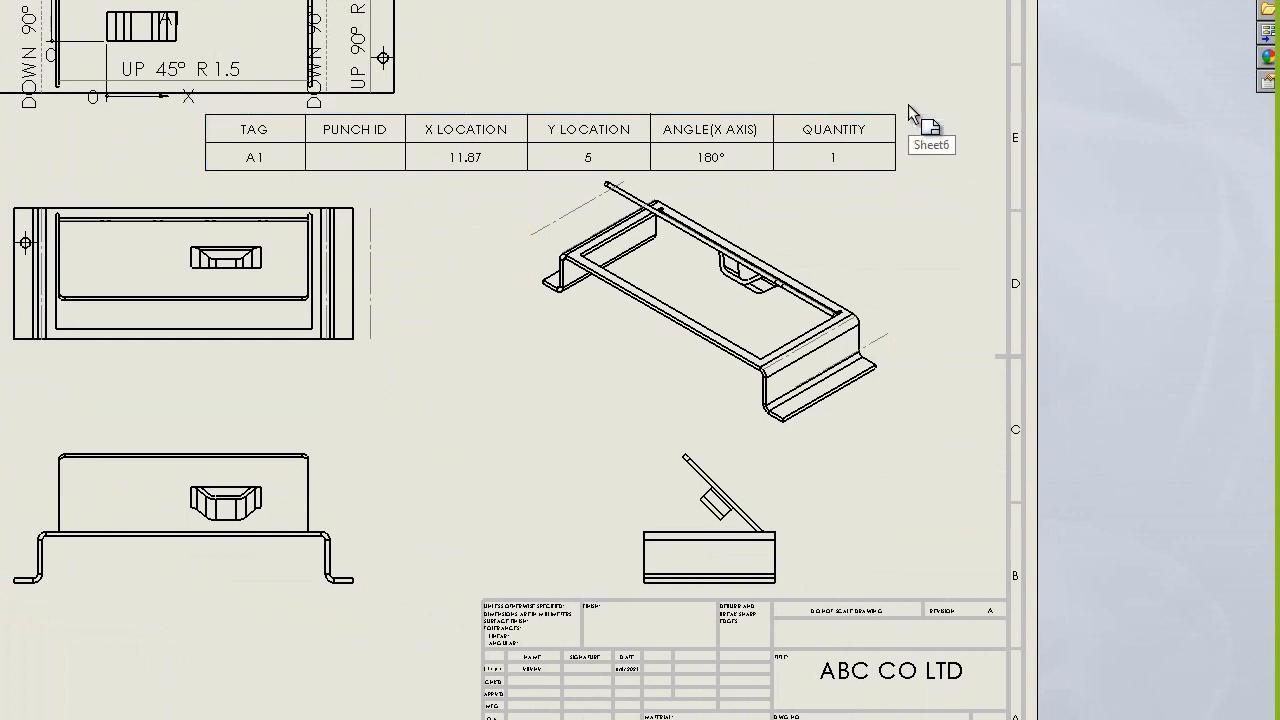